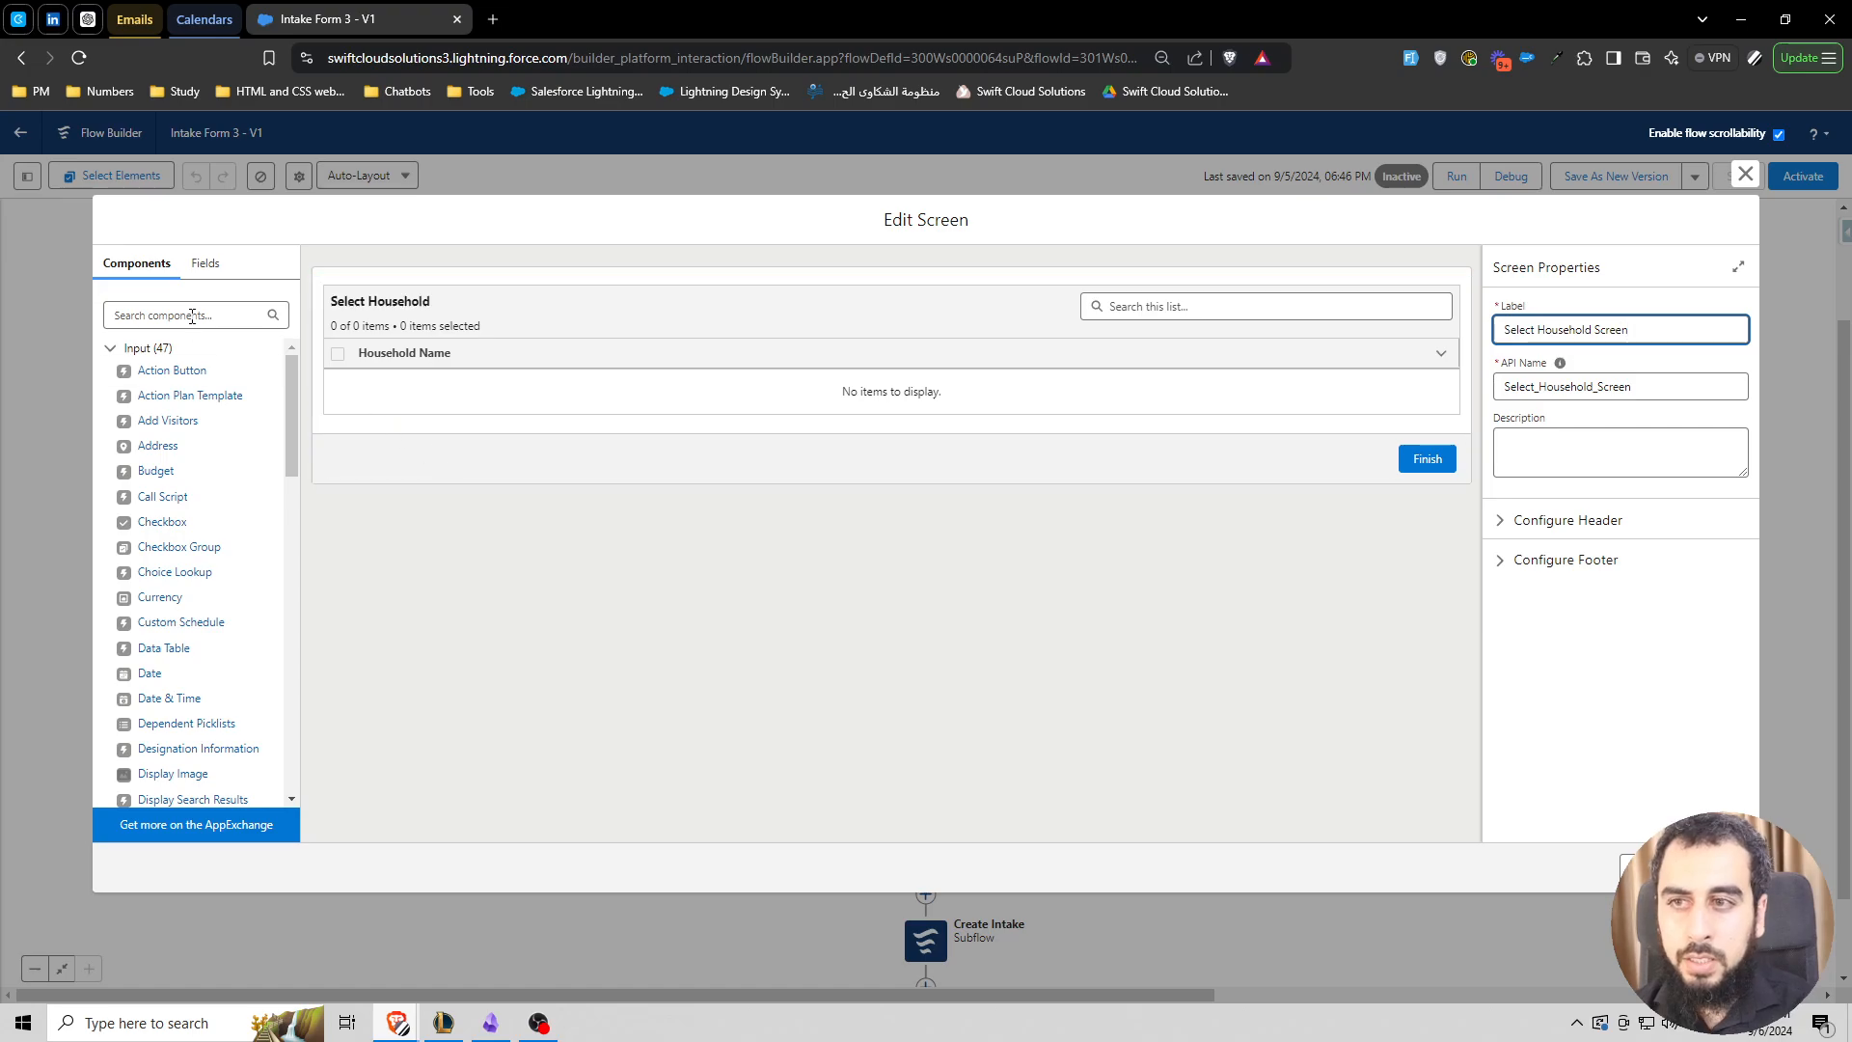
- Add a Flow Button Bar component below the household table with the API name ButtonBar_SelectHouseholdScreen
left_click(192, 317)
type("button")
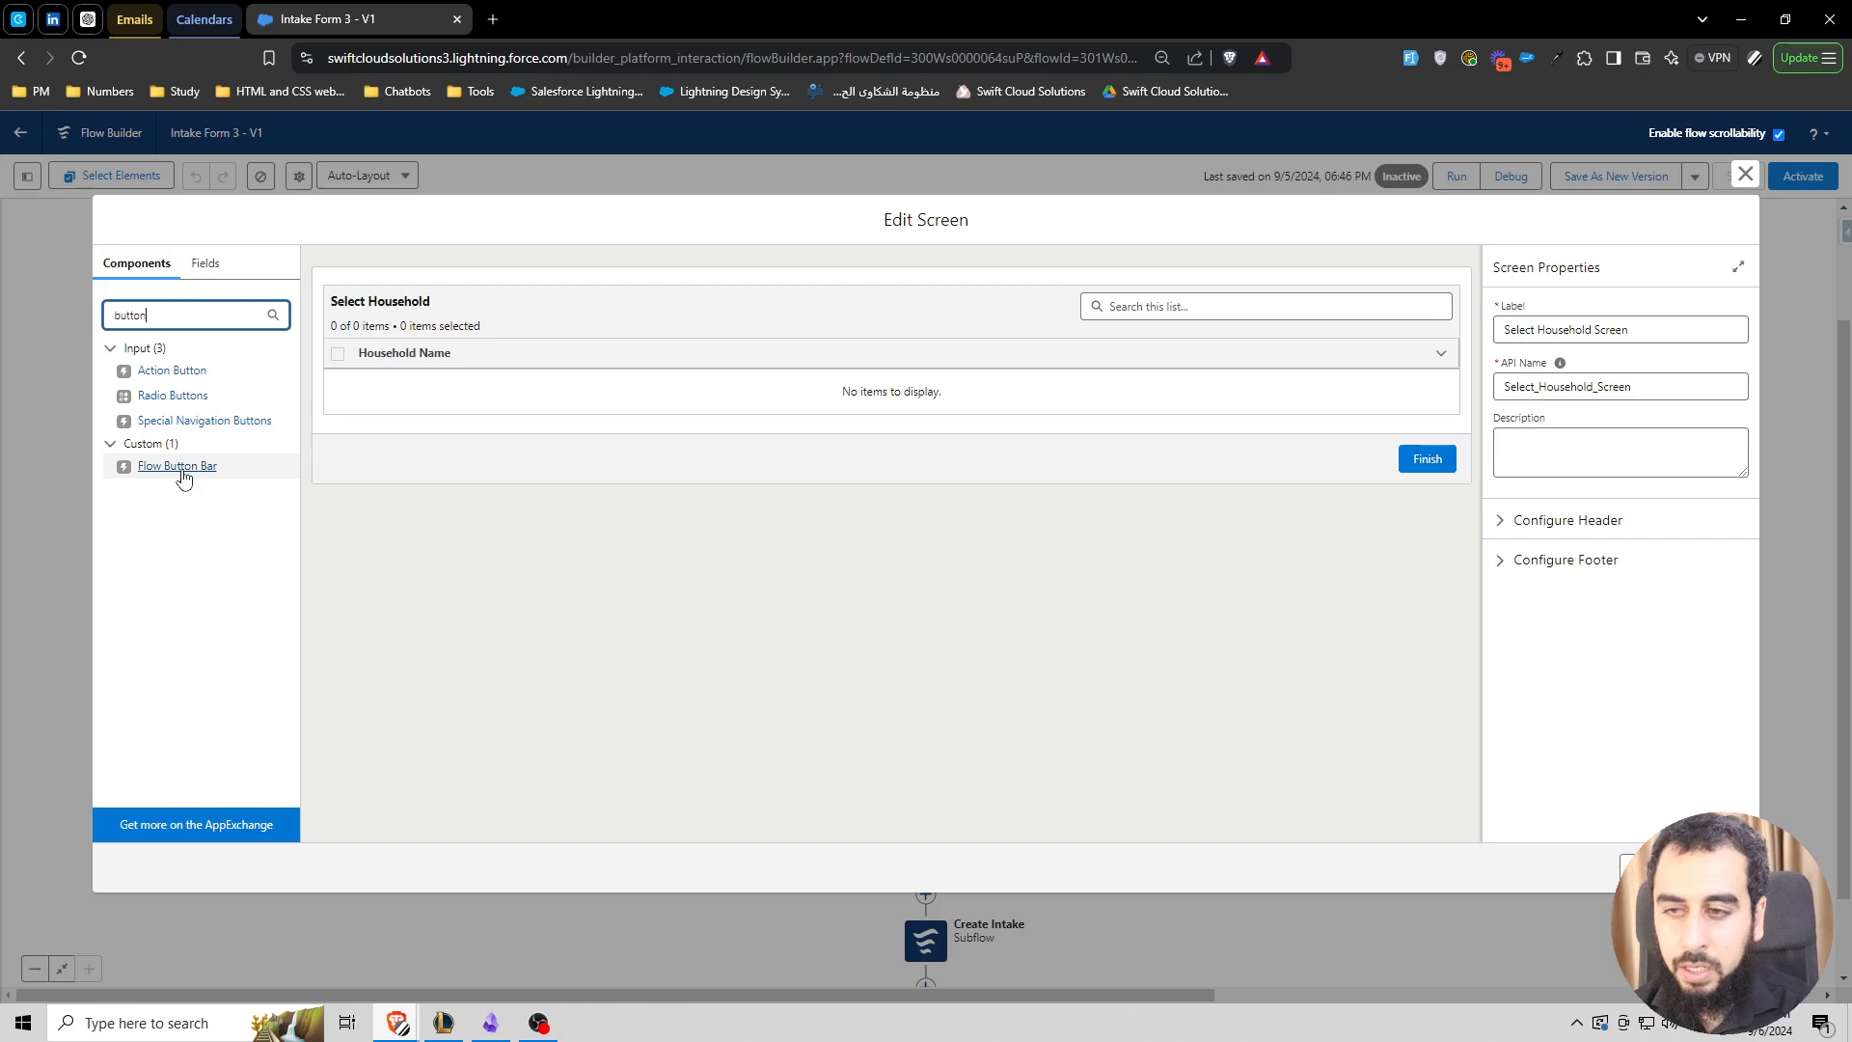
left_click_drag(183, 477, 402, 424)
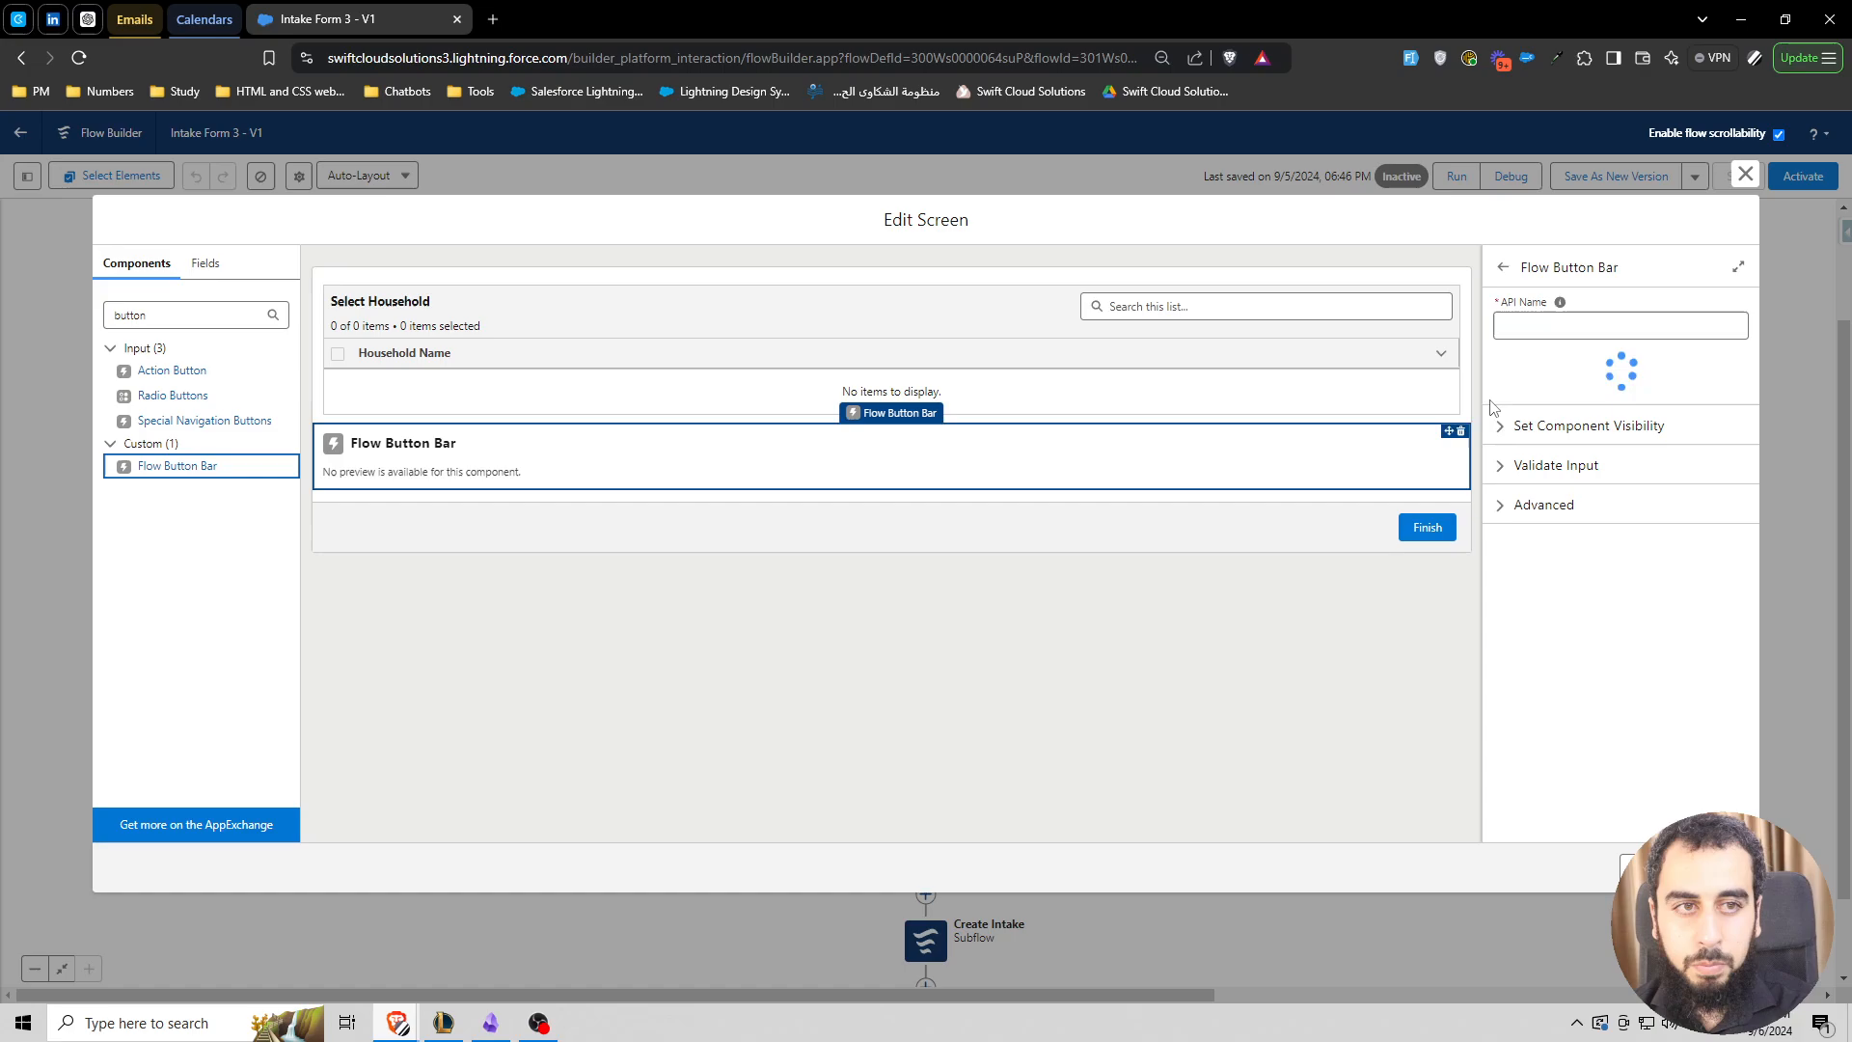
left_click(1535, 328)
type("ButtonBar_")
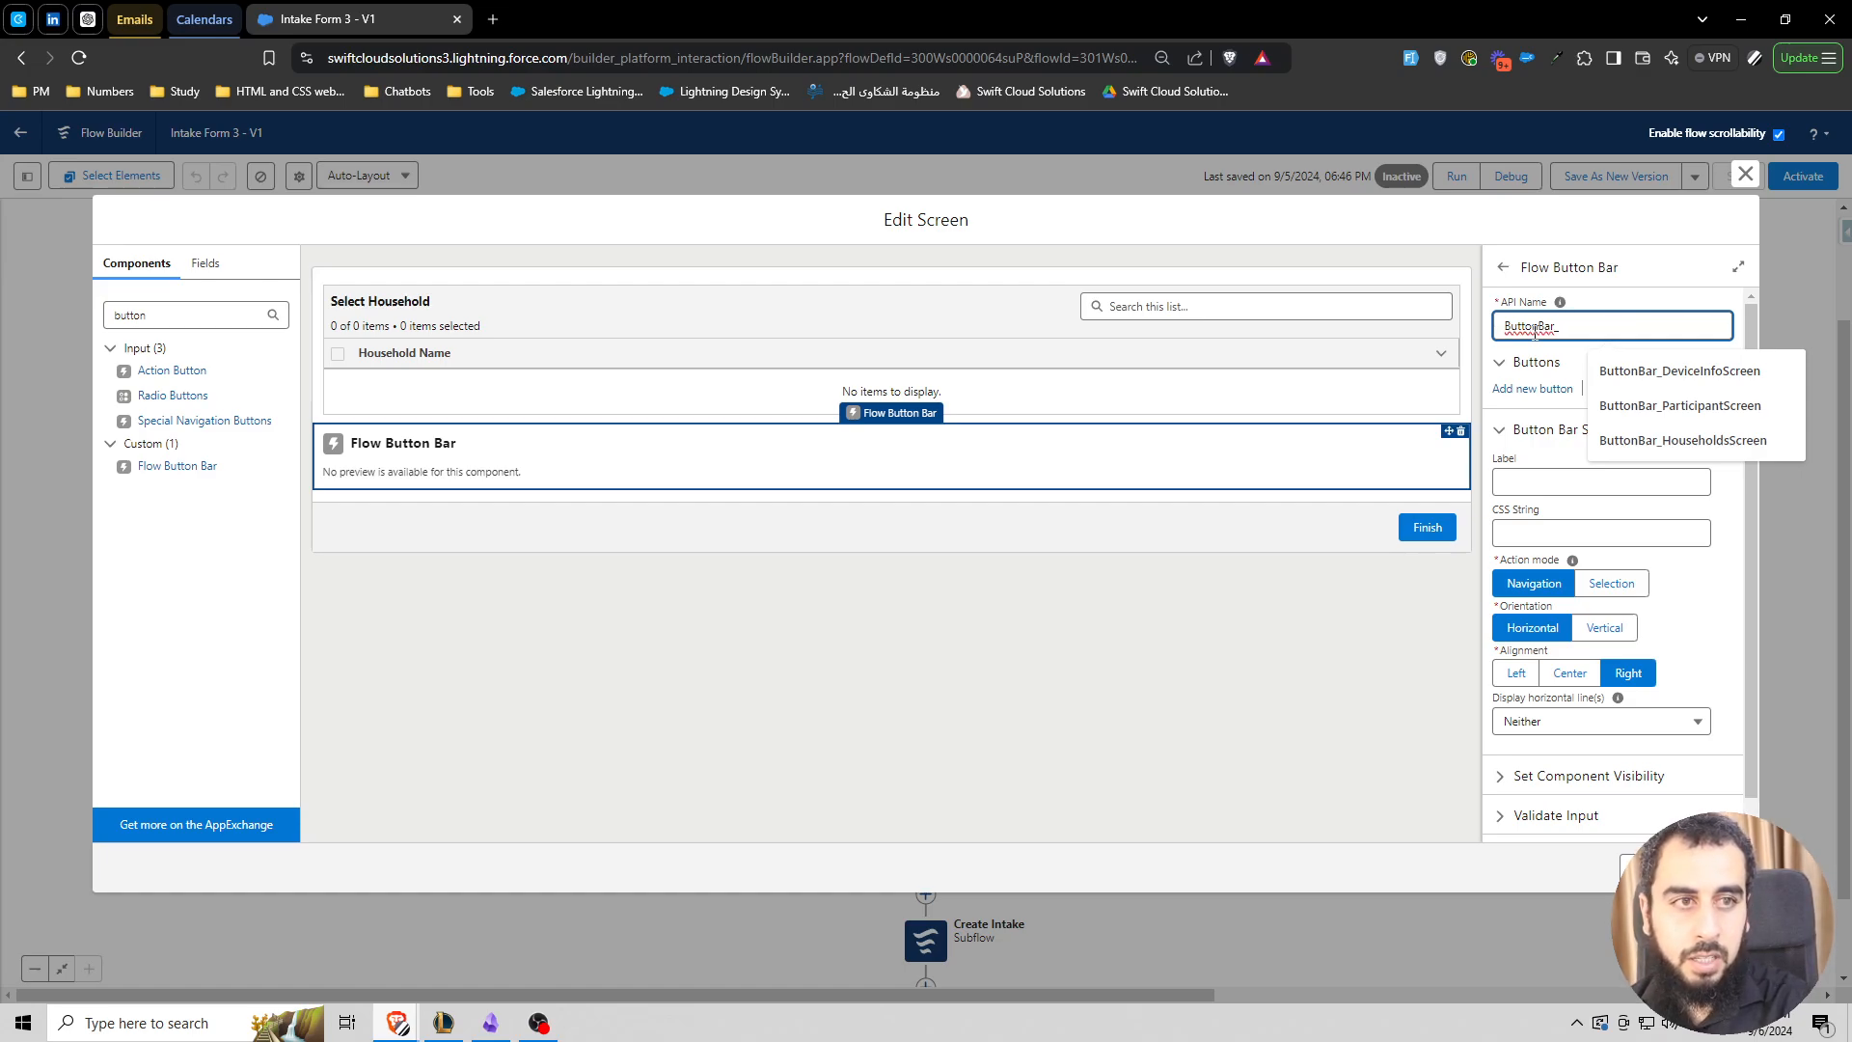
type("SelectHouseholdScreen")
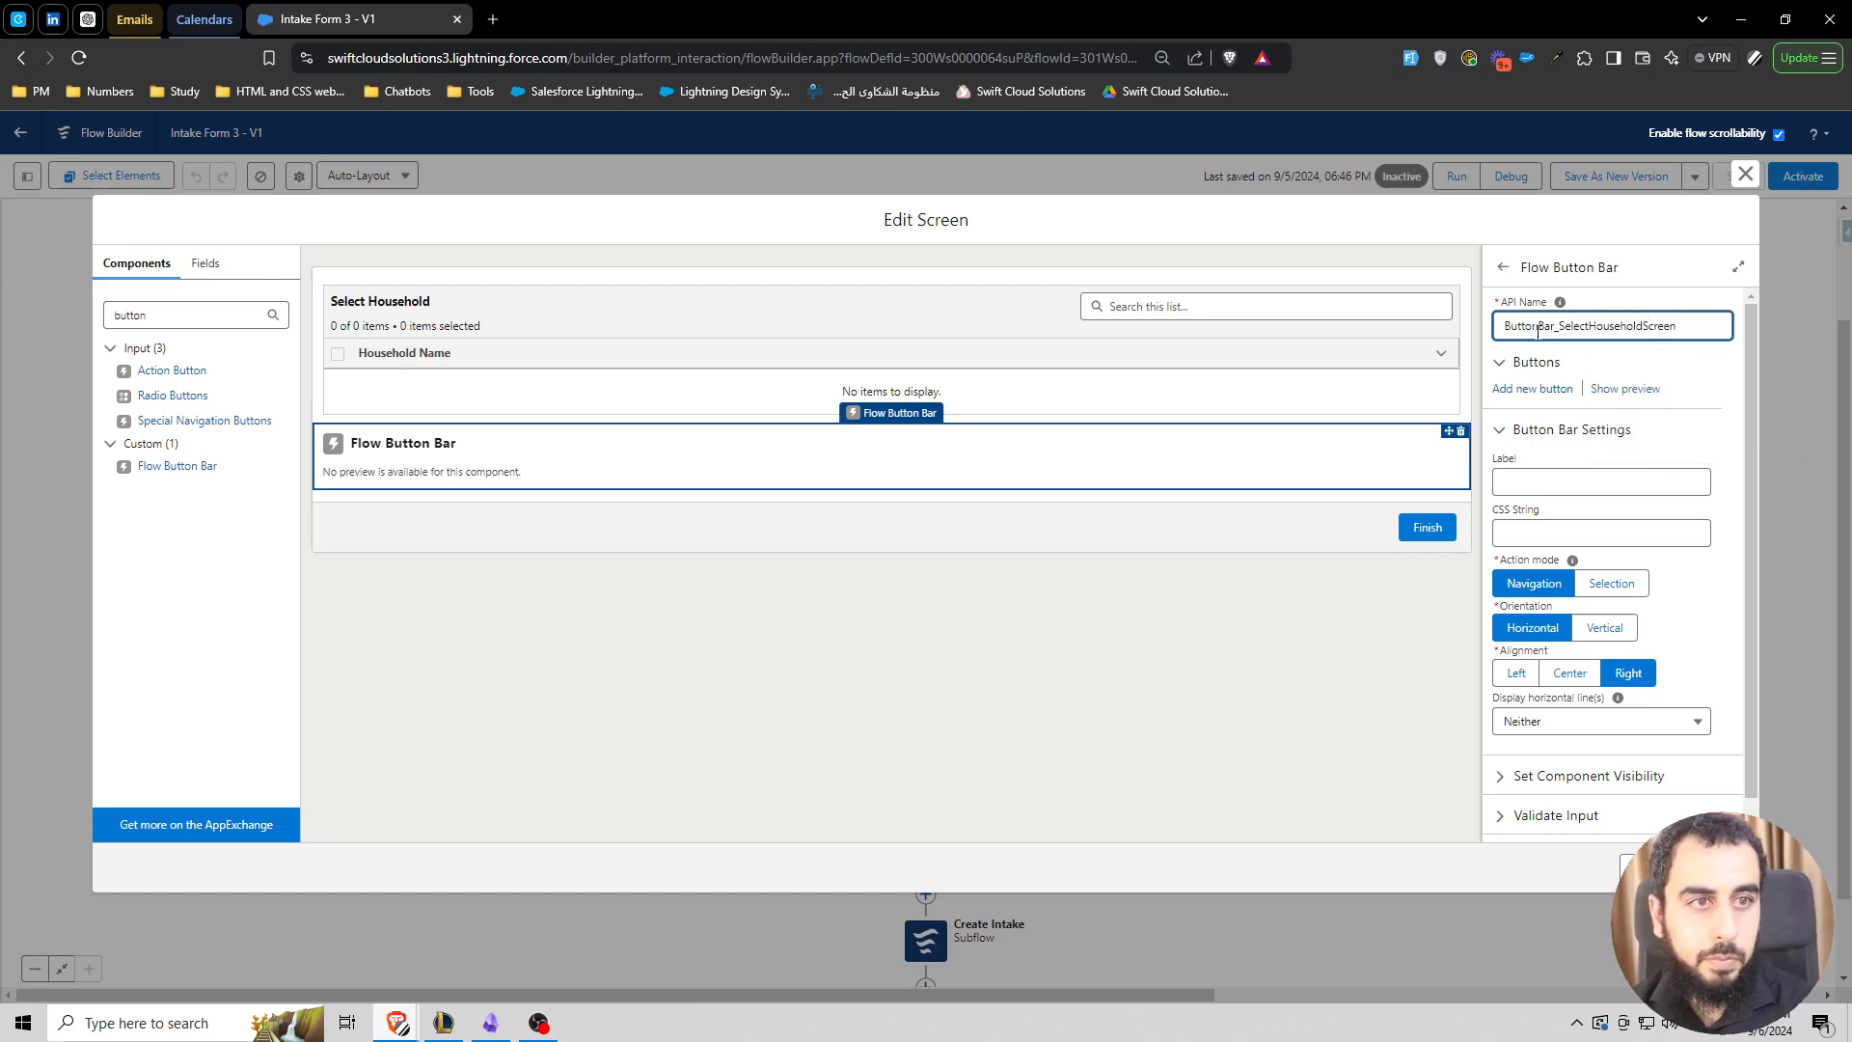
- Create a button in the button bar labelled New Households with the utility:add icon, and save it
left_click(1538, 389)
left_click(798, 522)
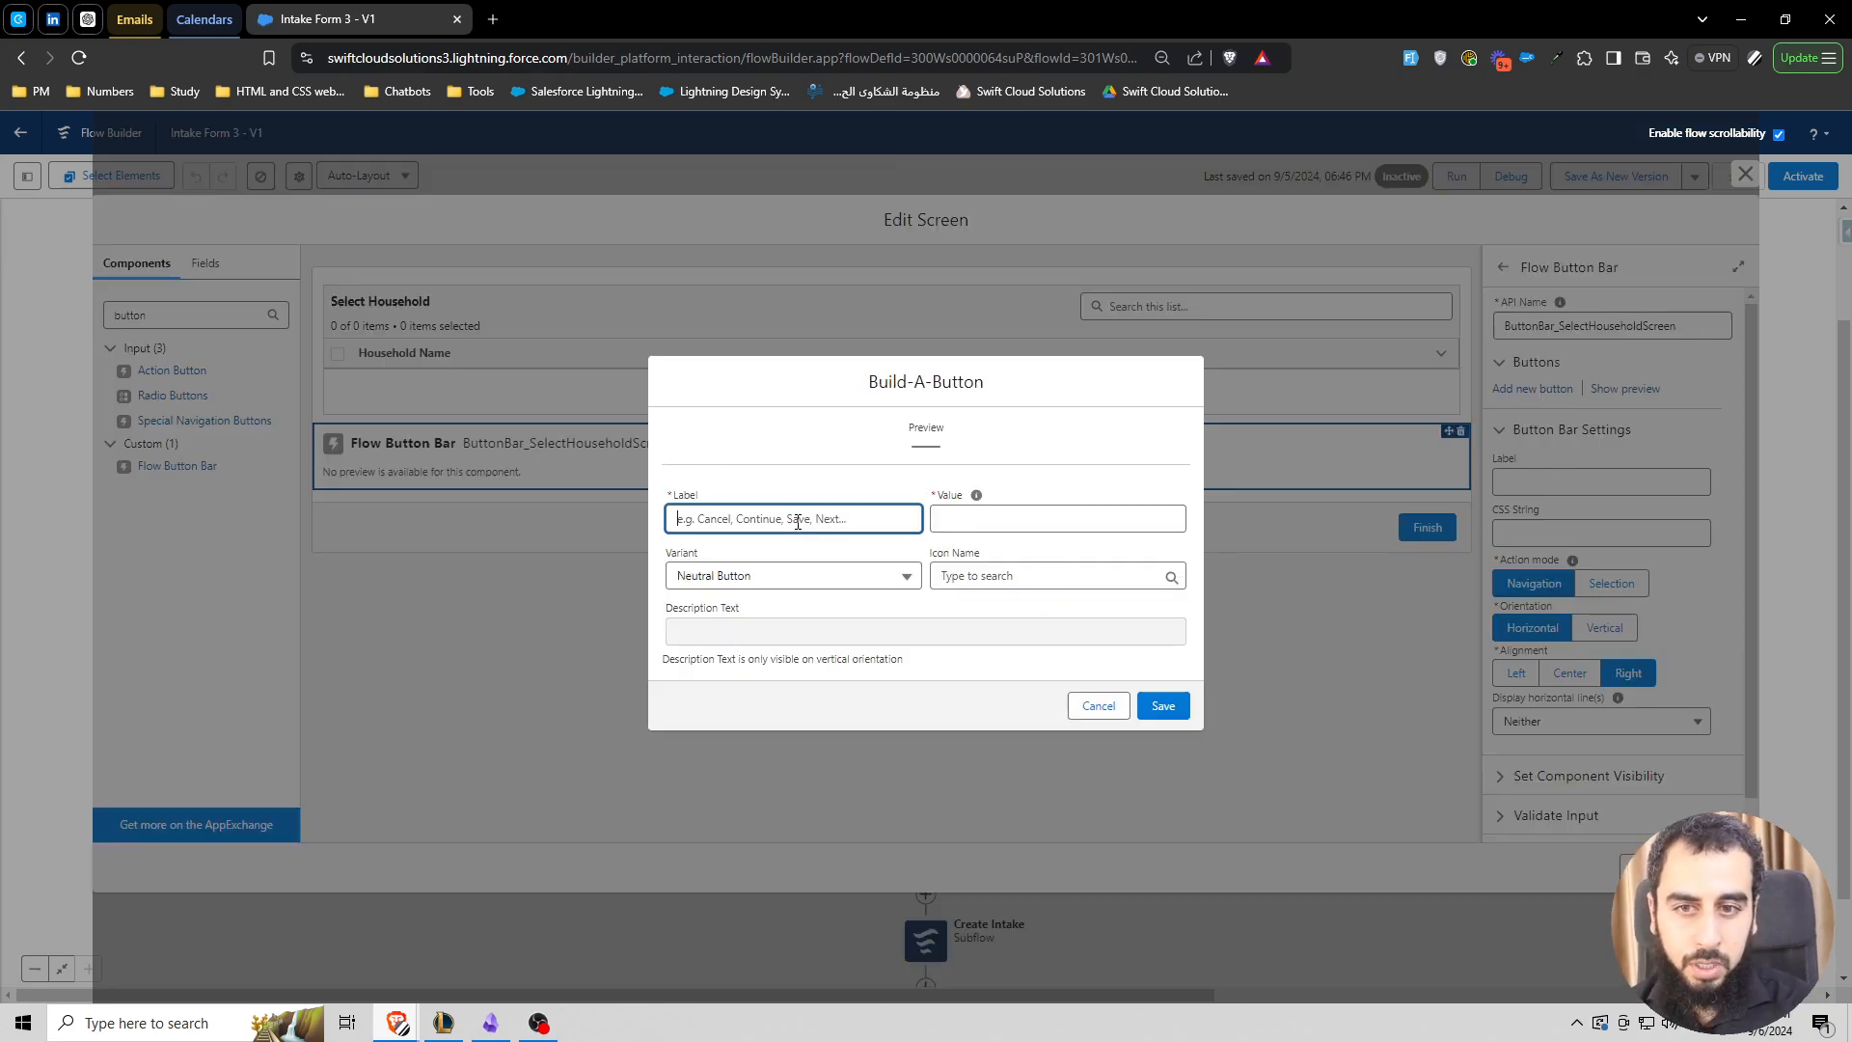
type("Ne")
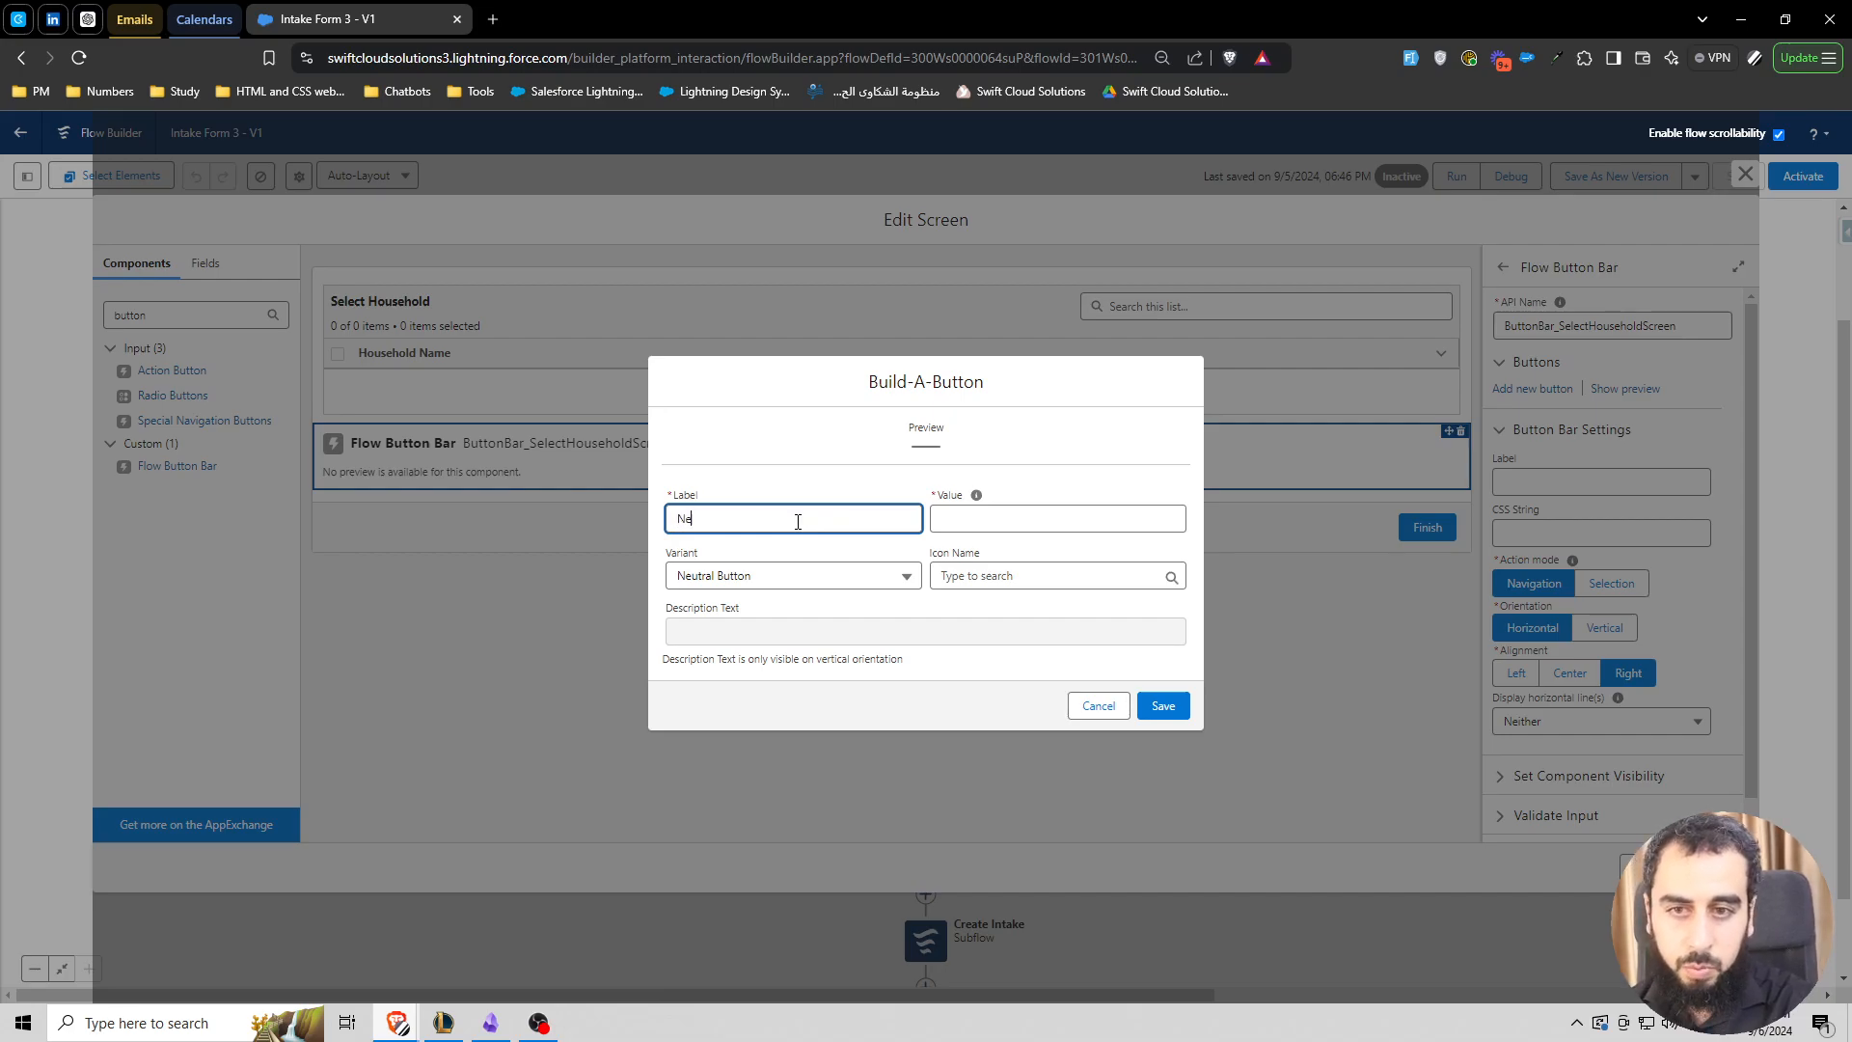
type("w Househo")
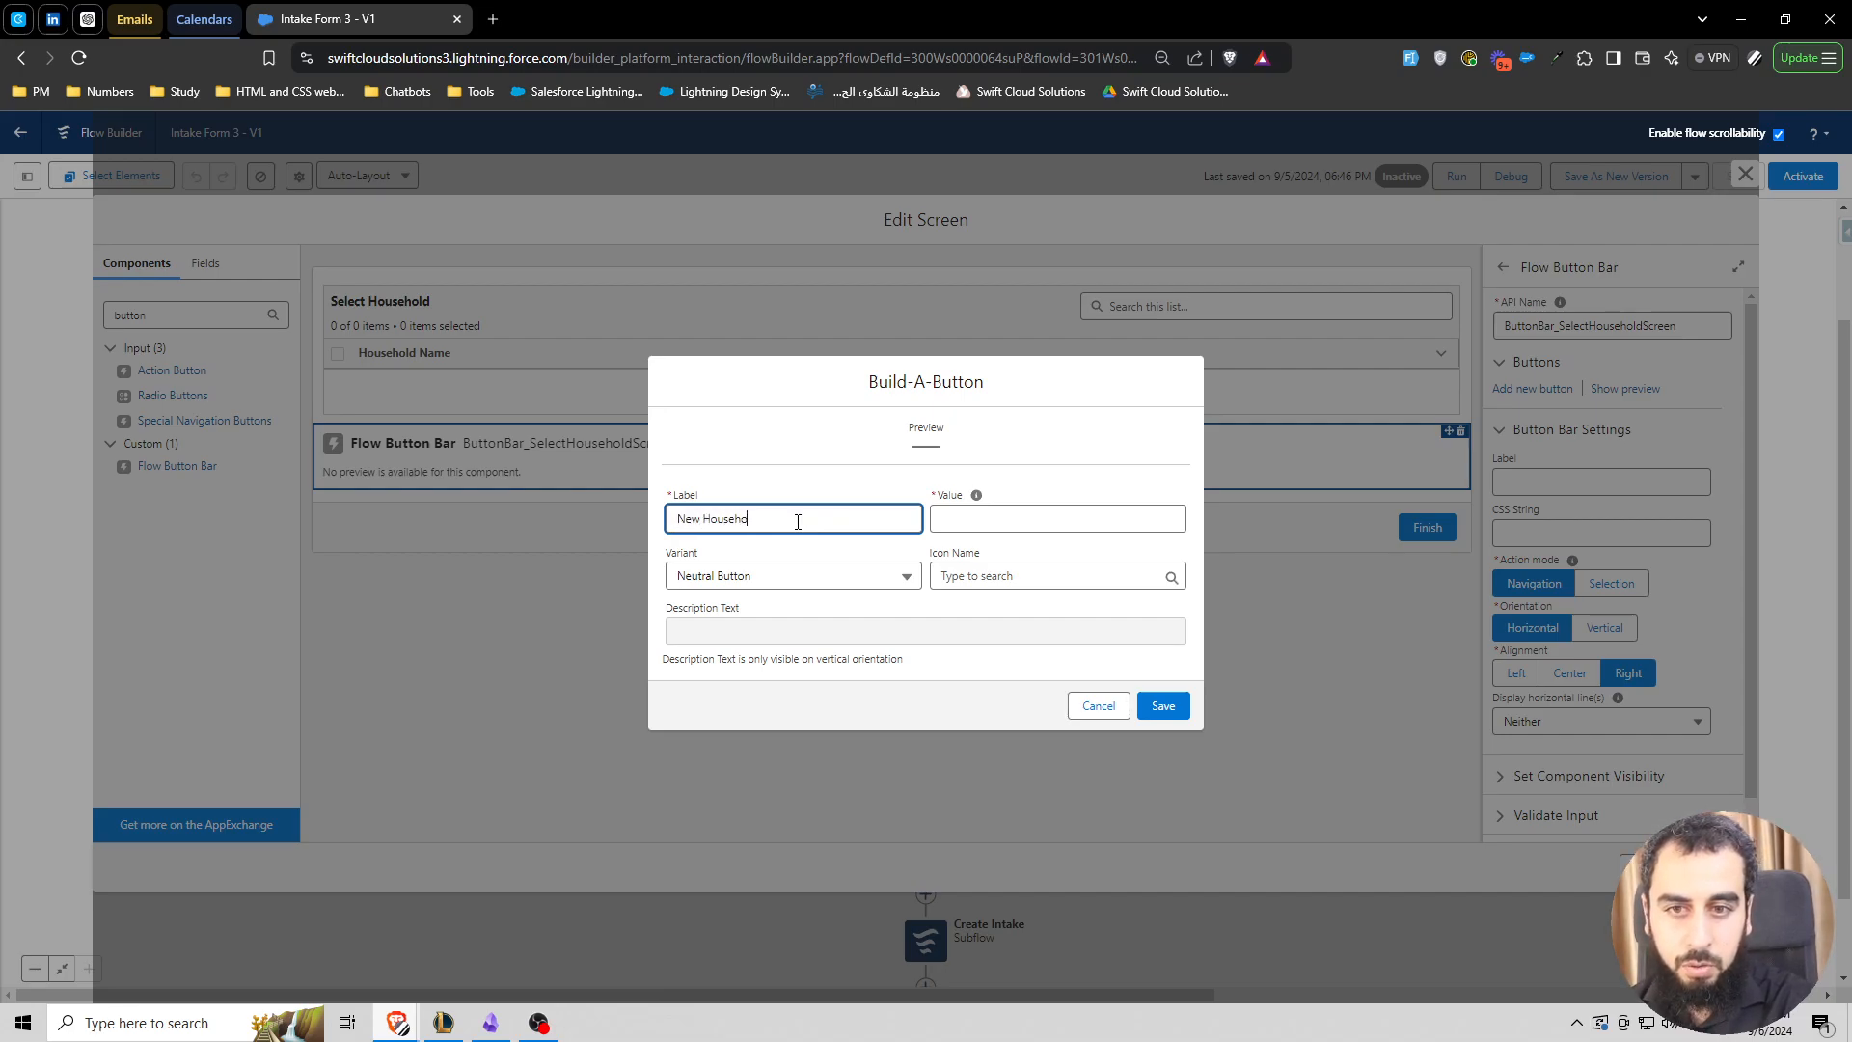
type("lds")
left_click(860, 491)
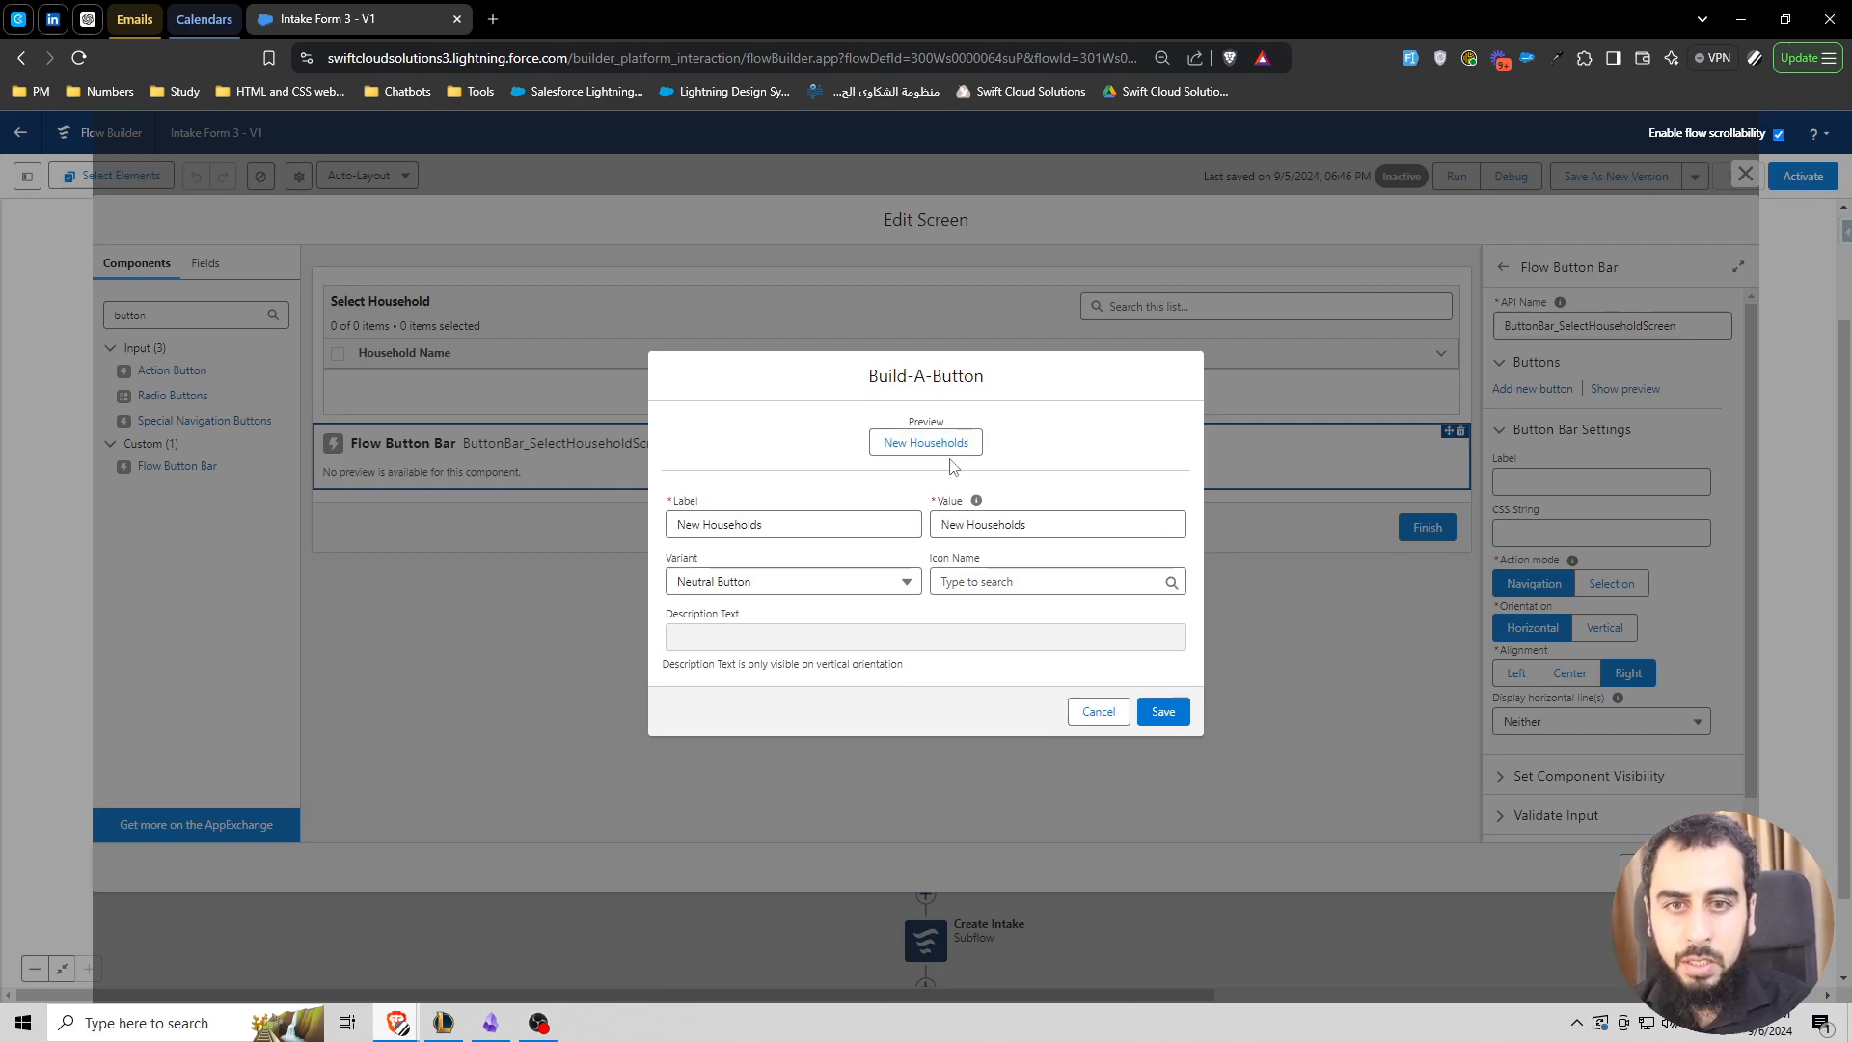
left_click(982, 577)
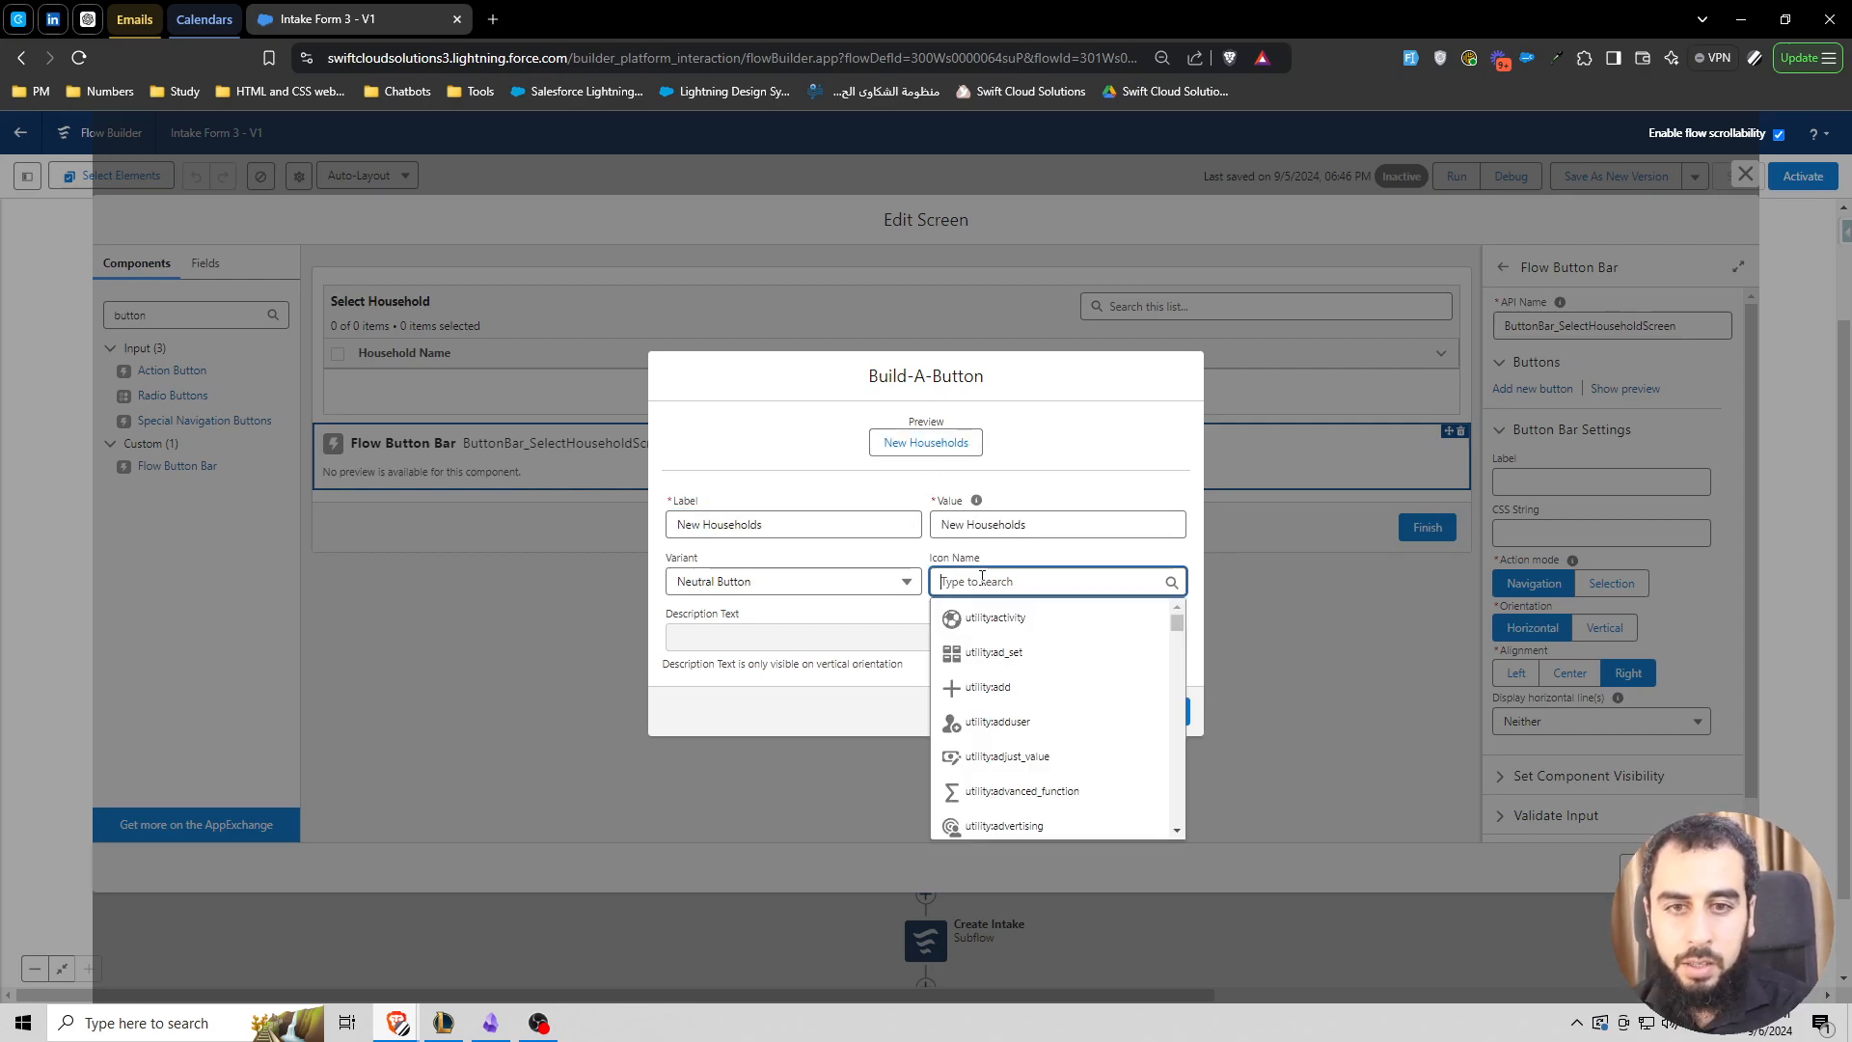
left_click(994, 686)
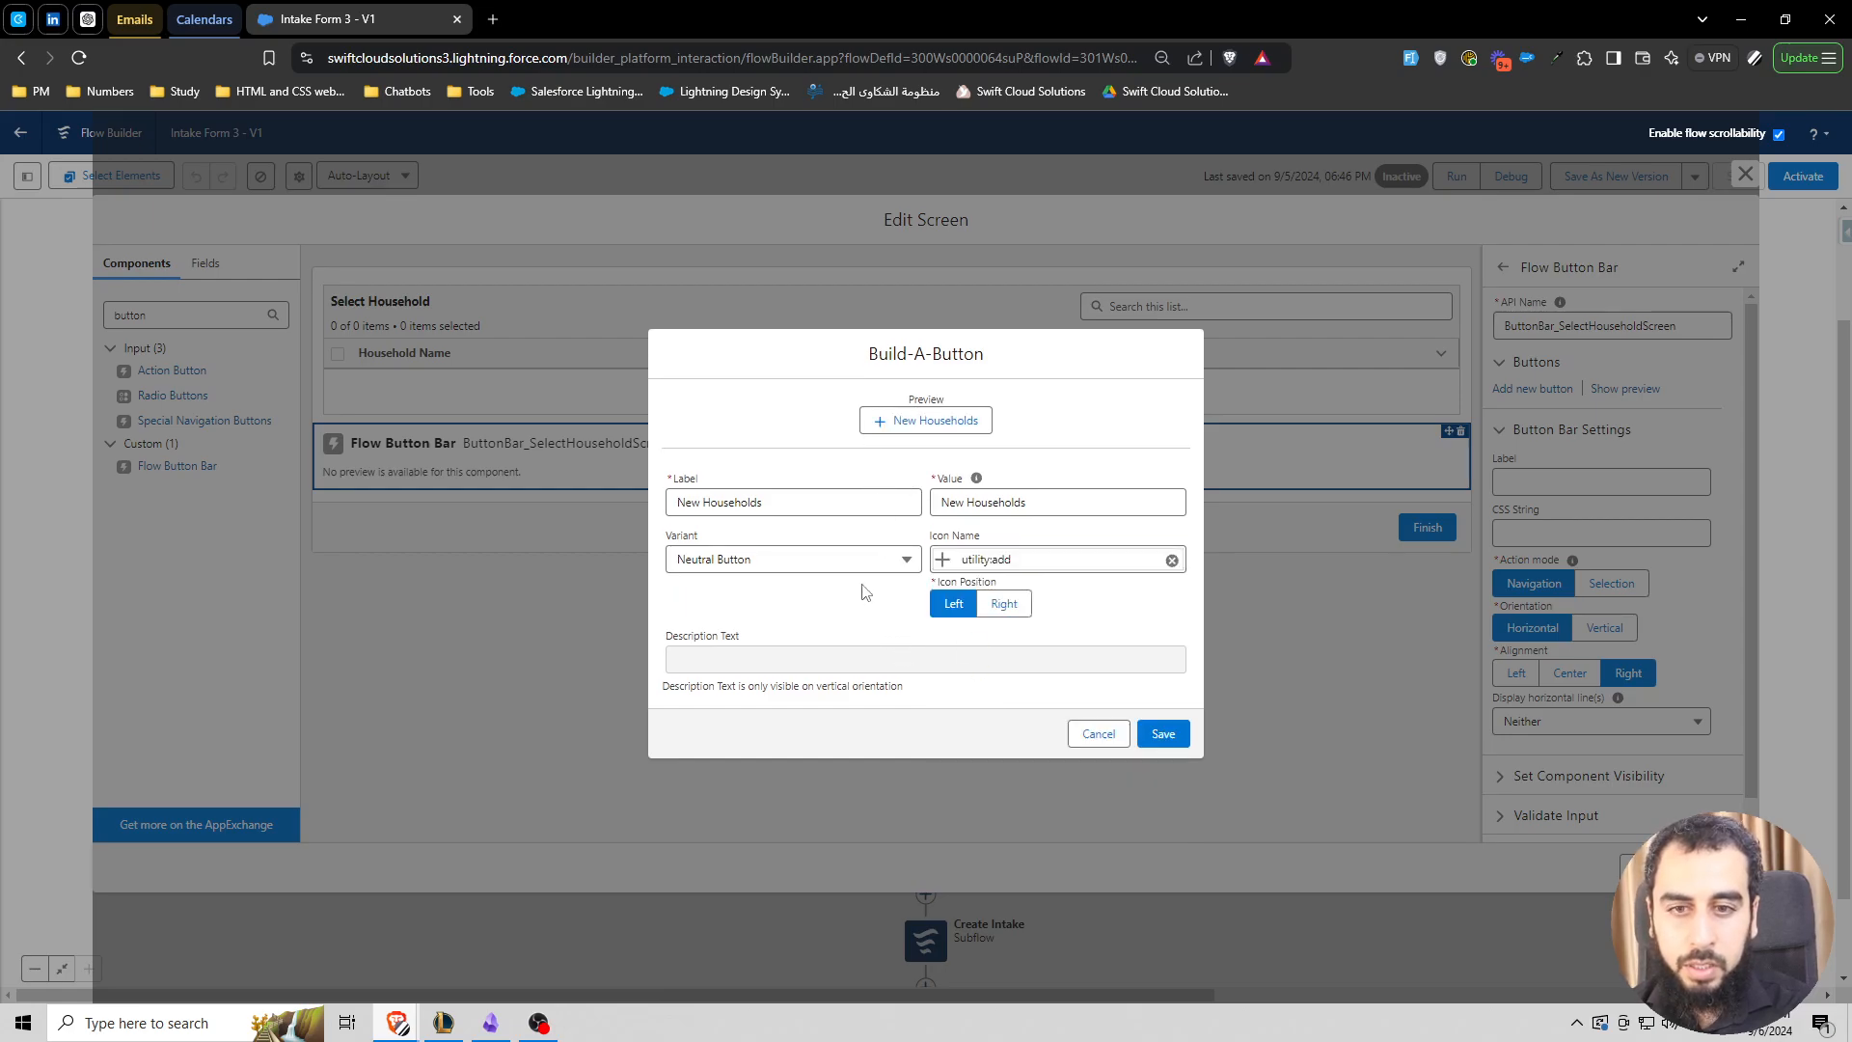
left_click(1164, 735)
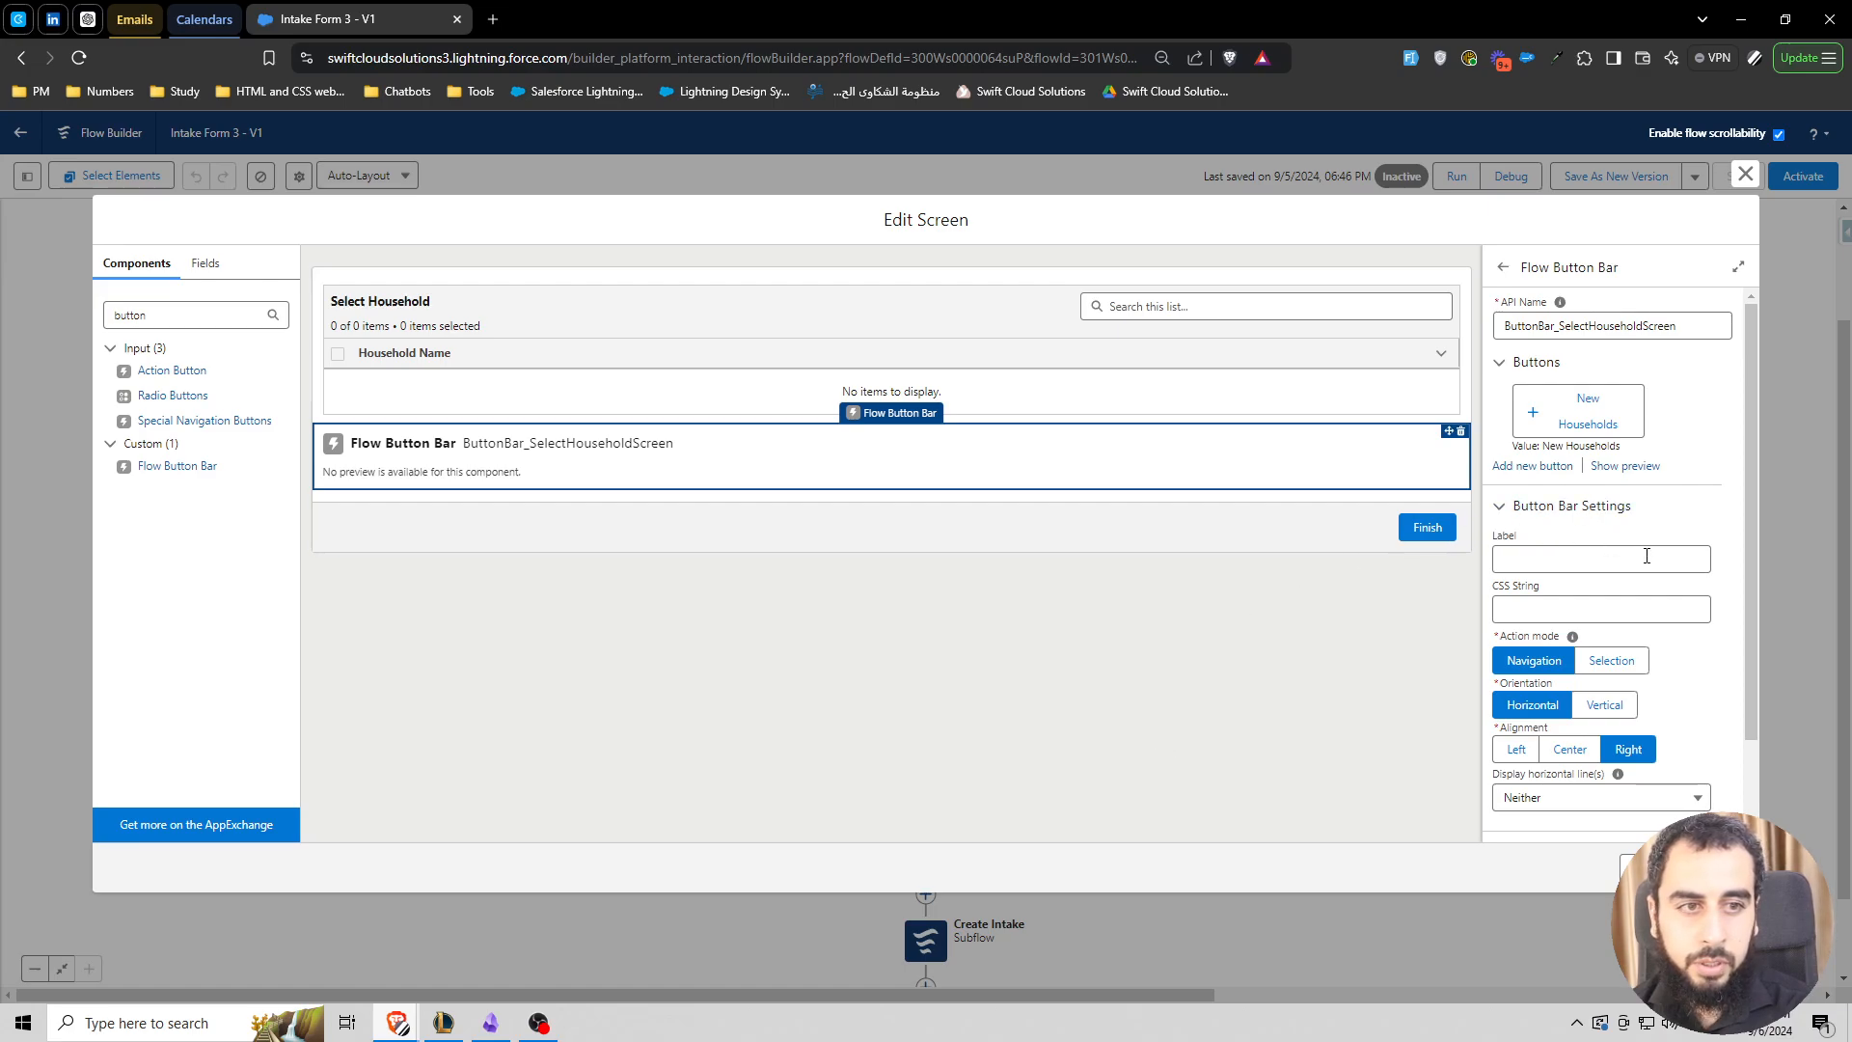
- Set the button bar's alignment to Left
left_click(1517, 749)
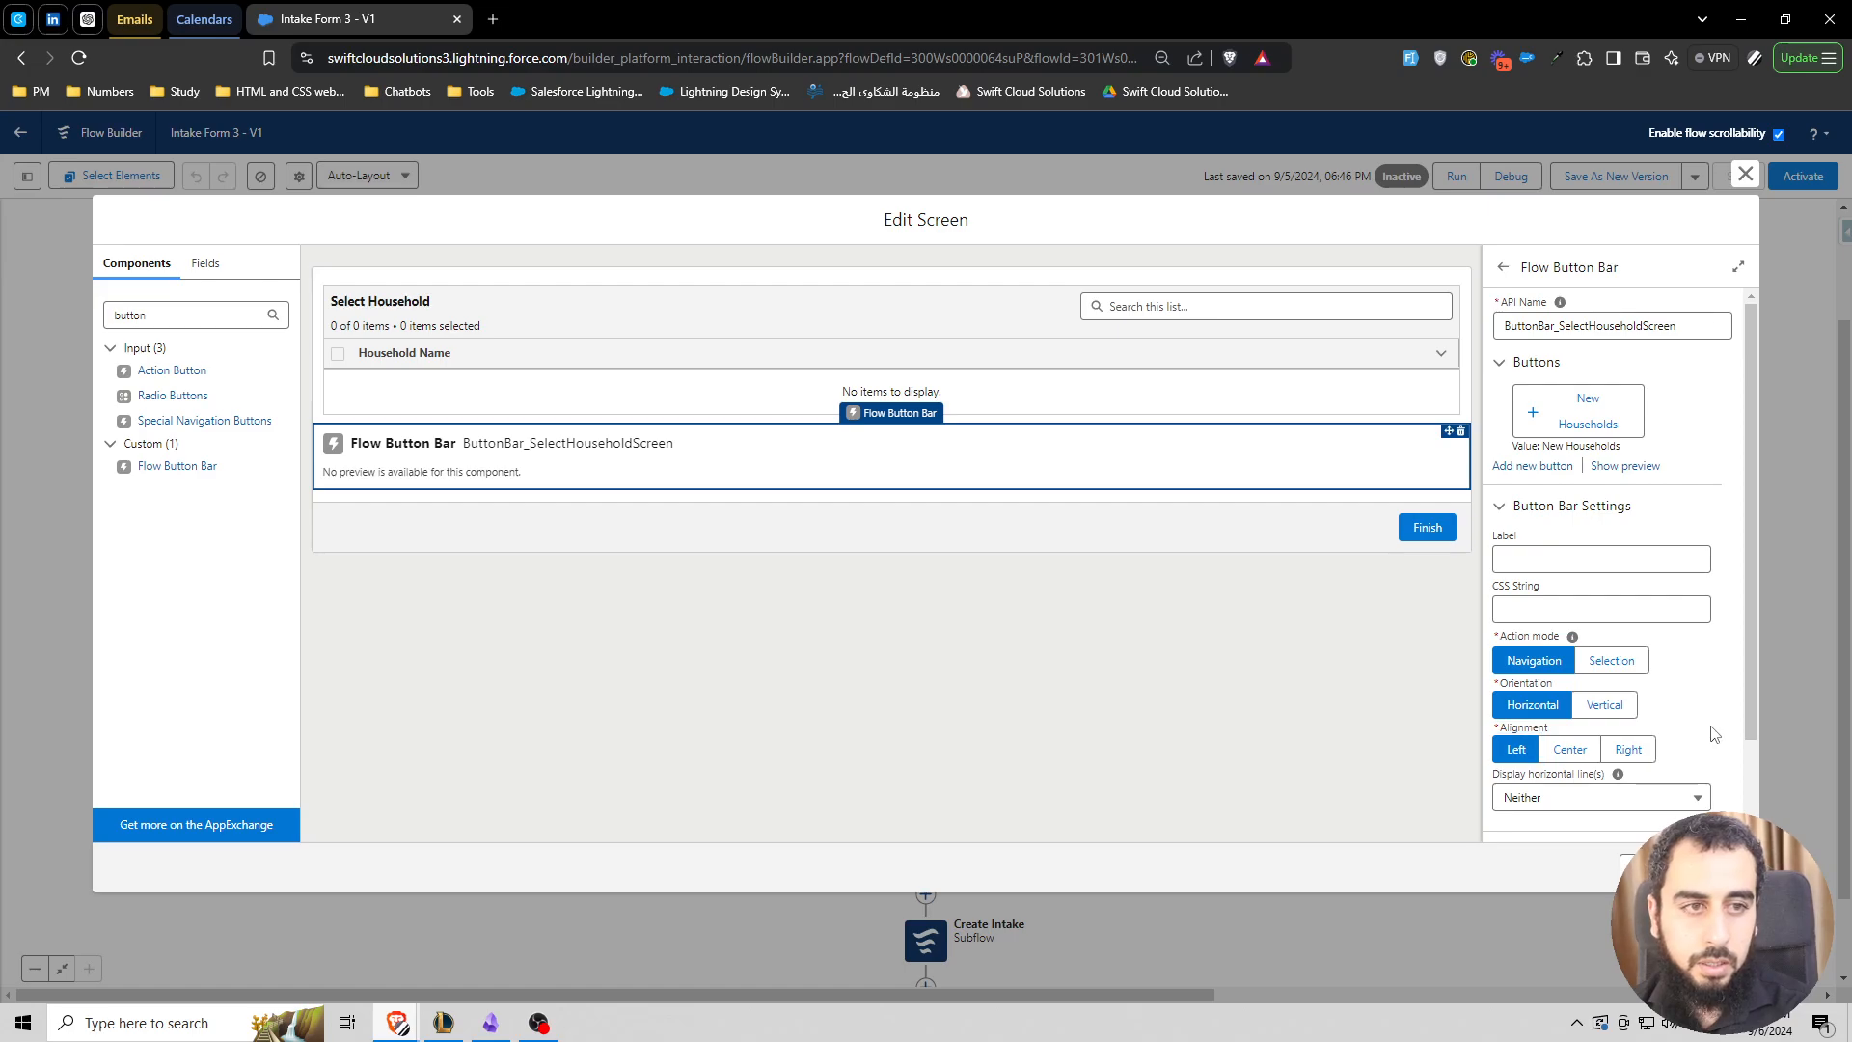
scroll(1703, 711, "down", 1)
scroll(1582, 598, "up", 1)
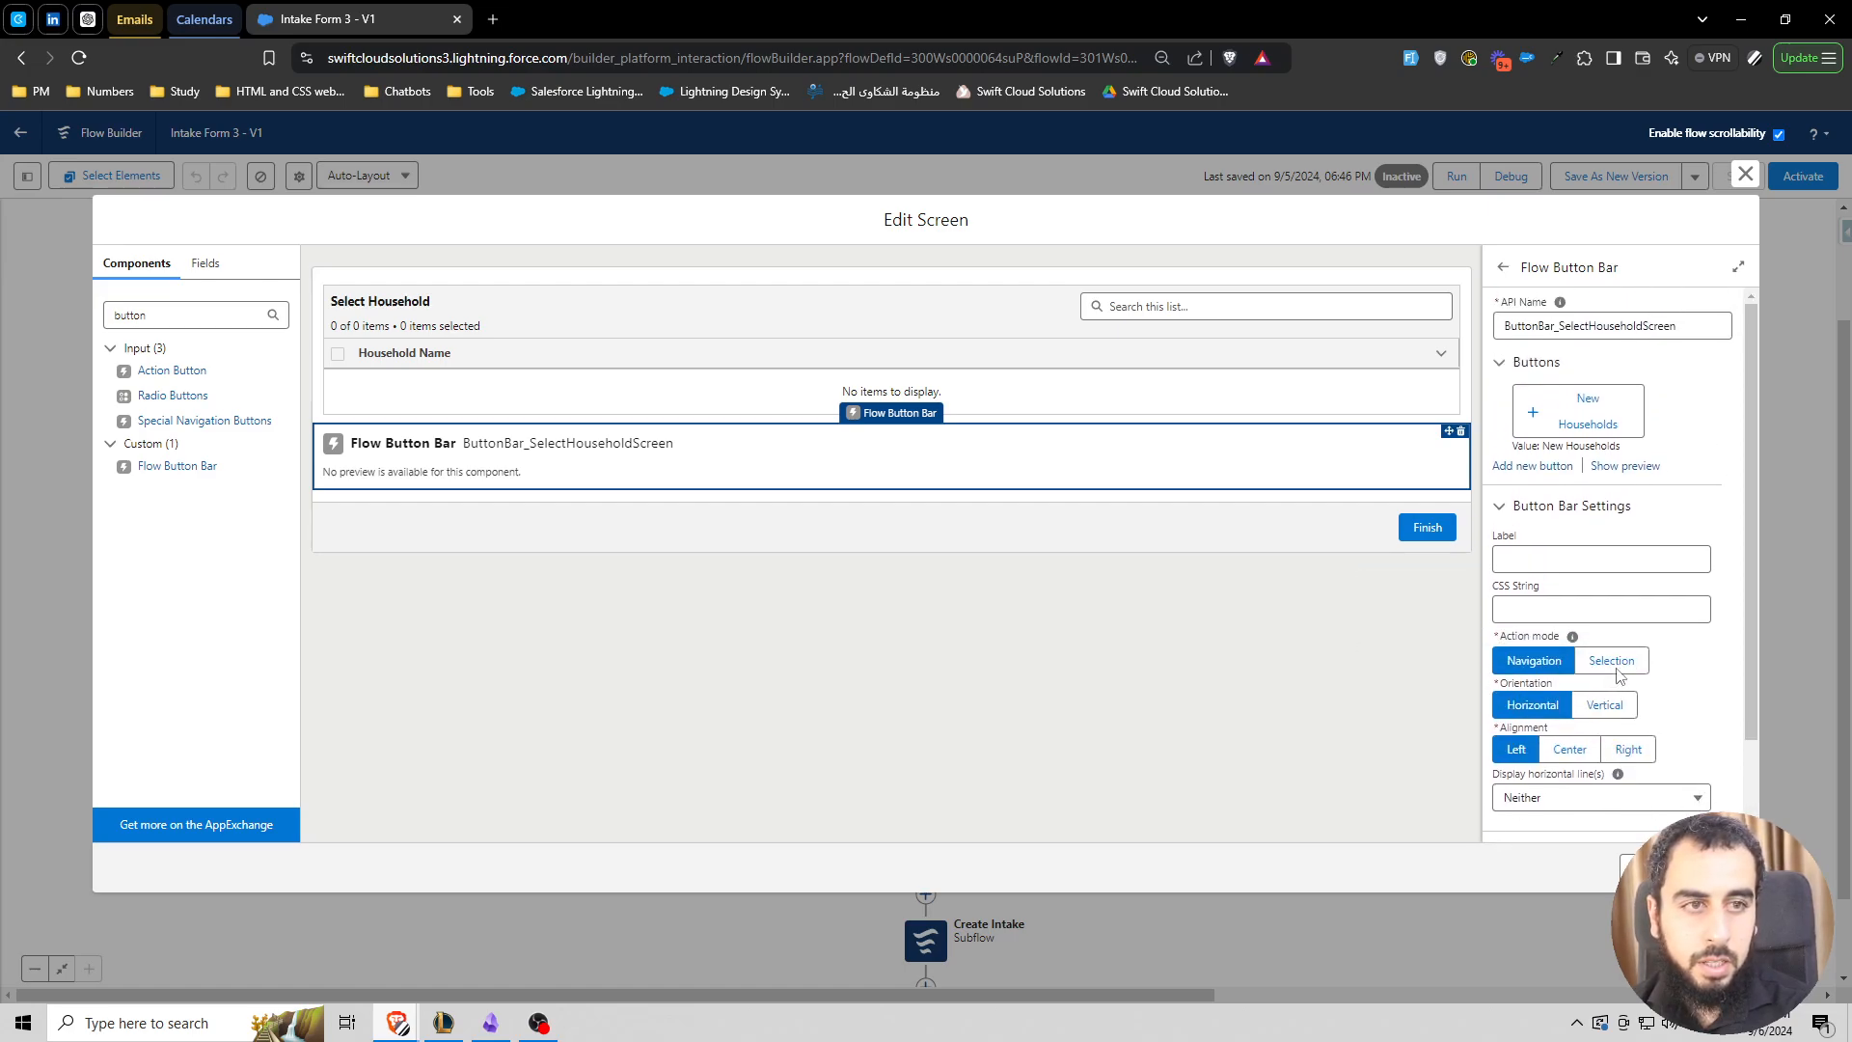
- Copy the value of the New Households button, save the button, and finish editing the screen
left_click(1662, 403)
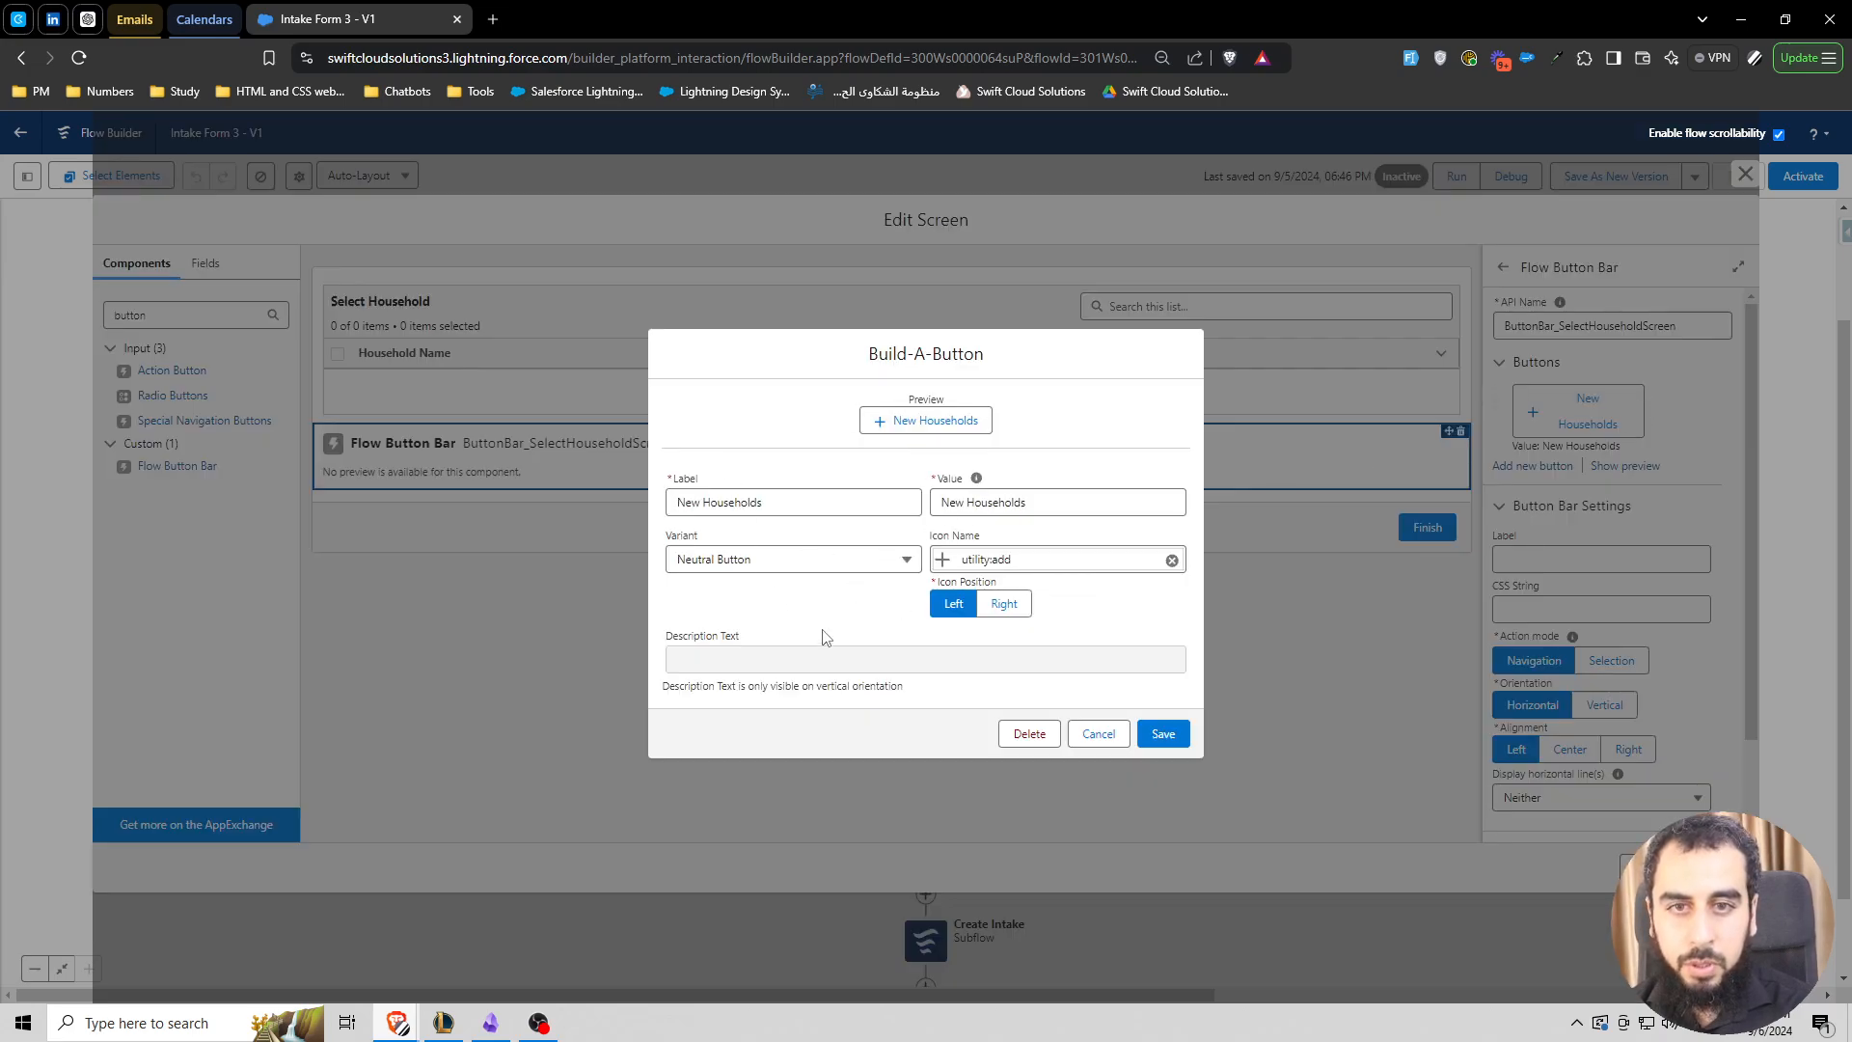
left_click(941, 482)
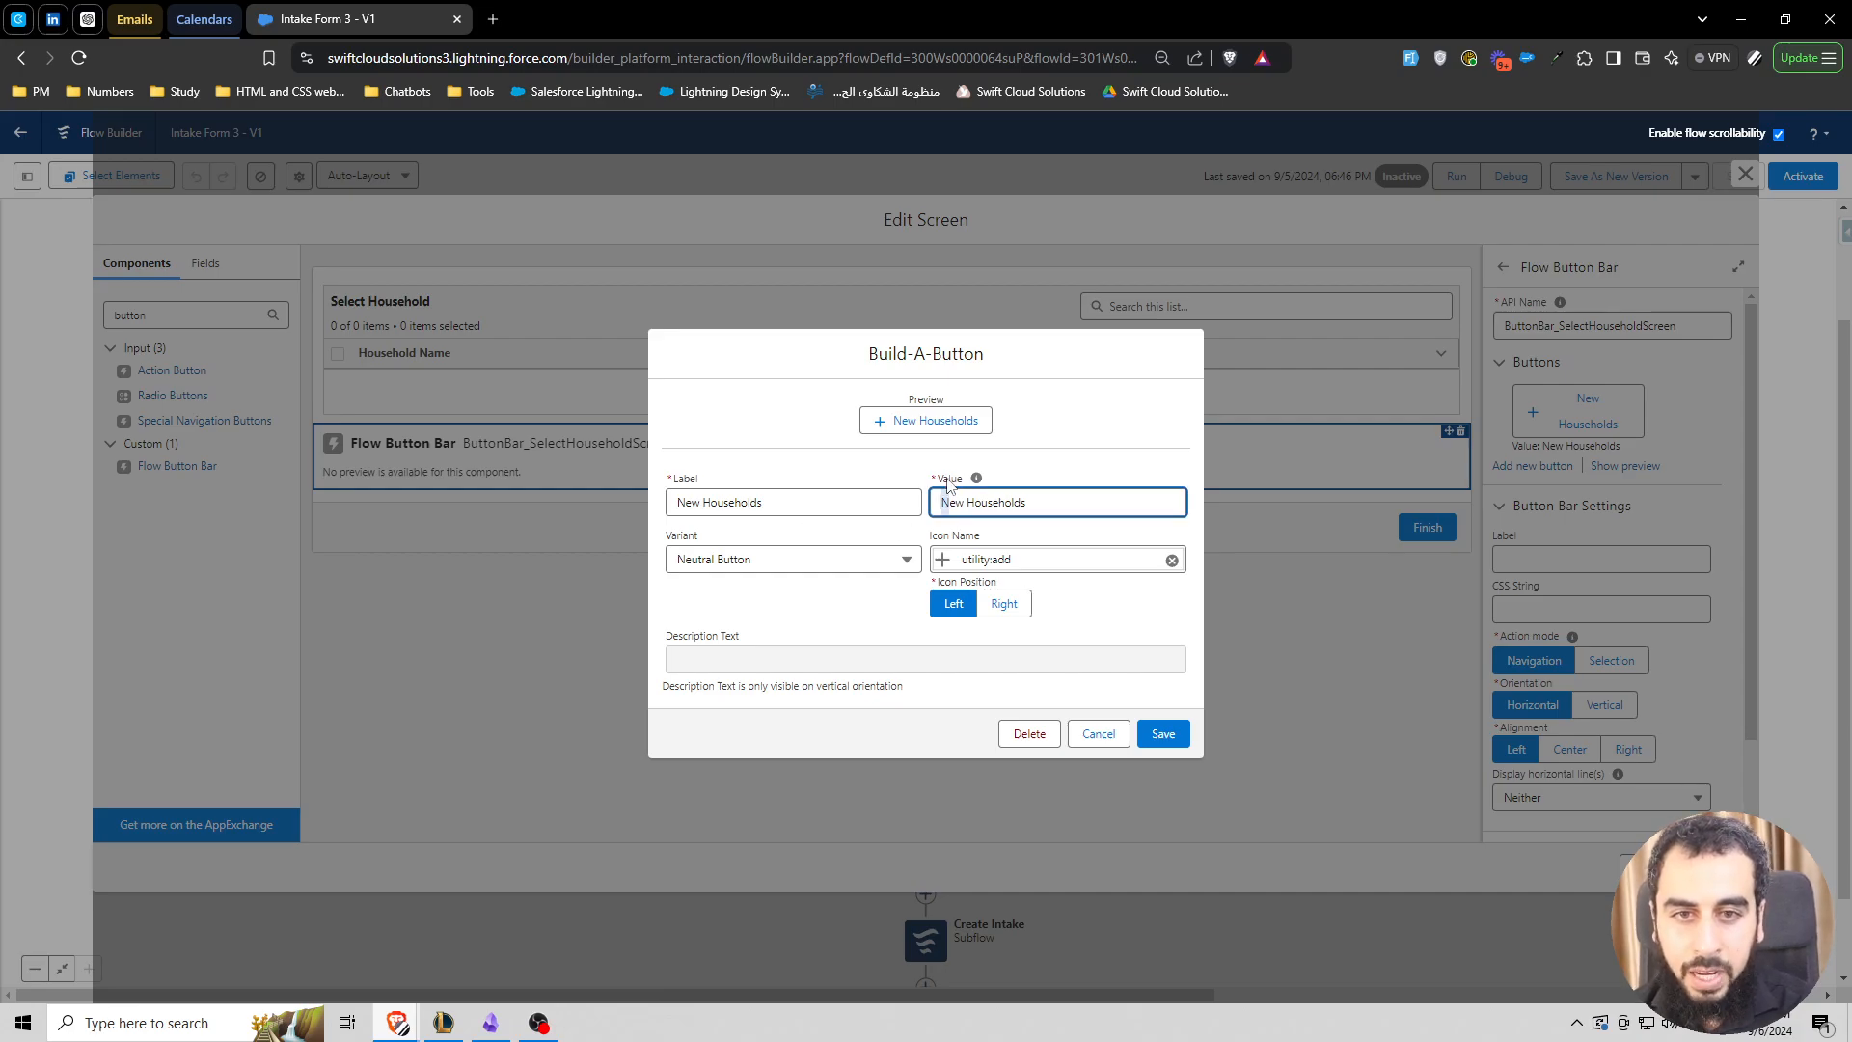
triple_click(1014, 503)
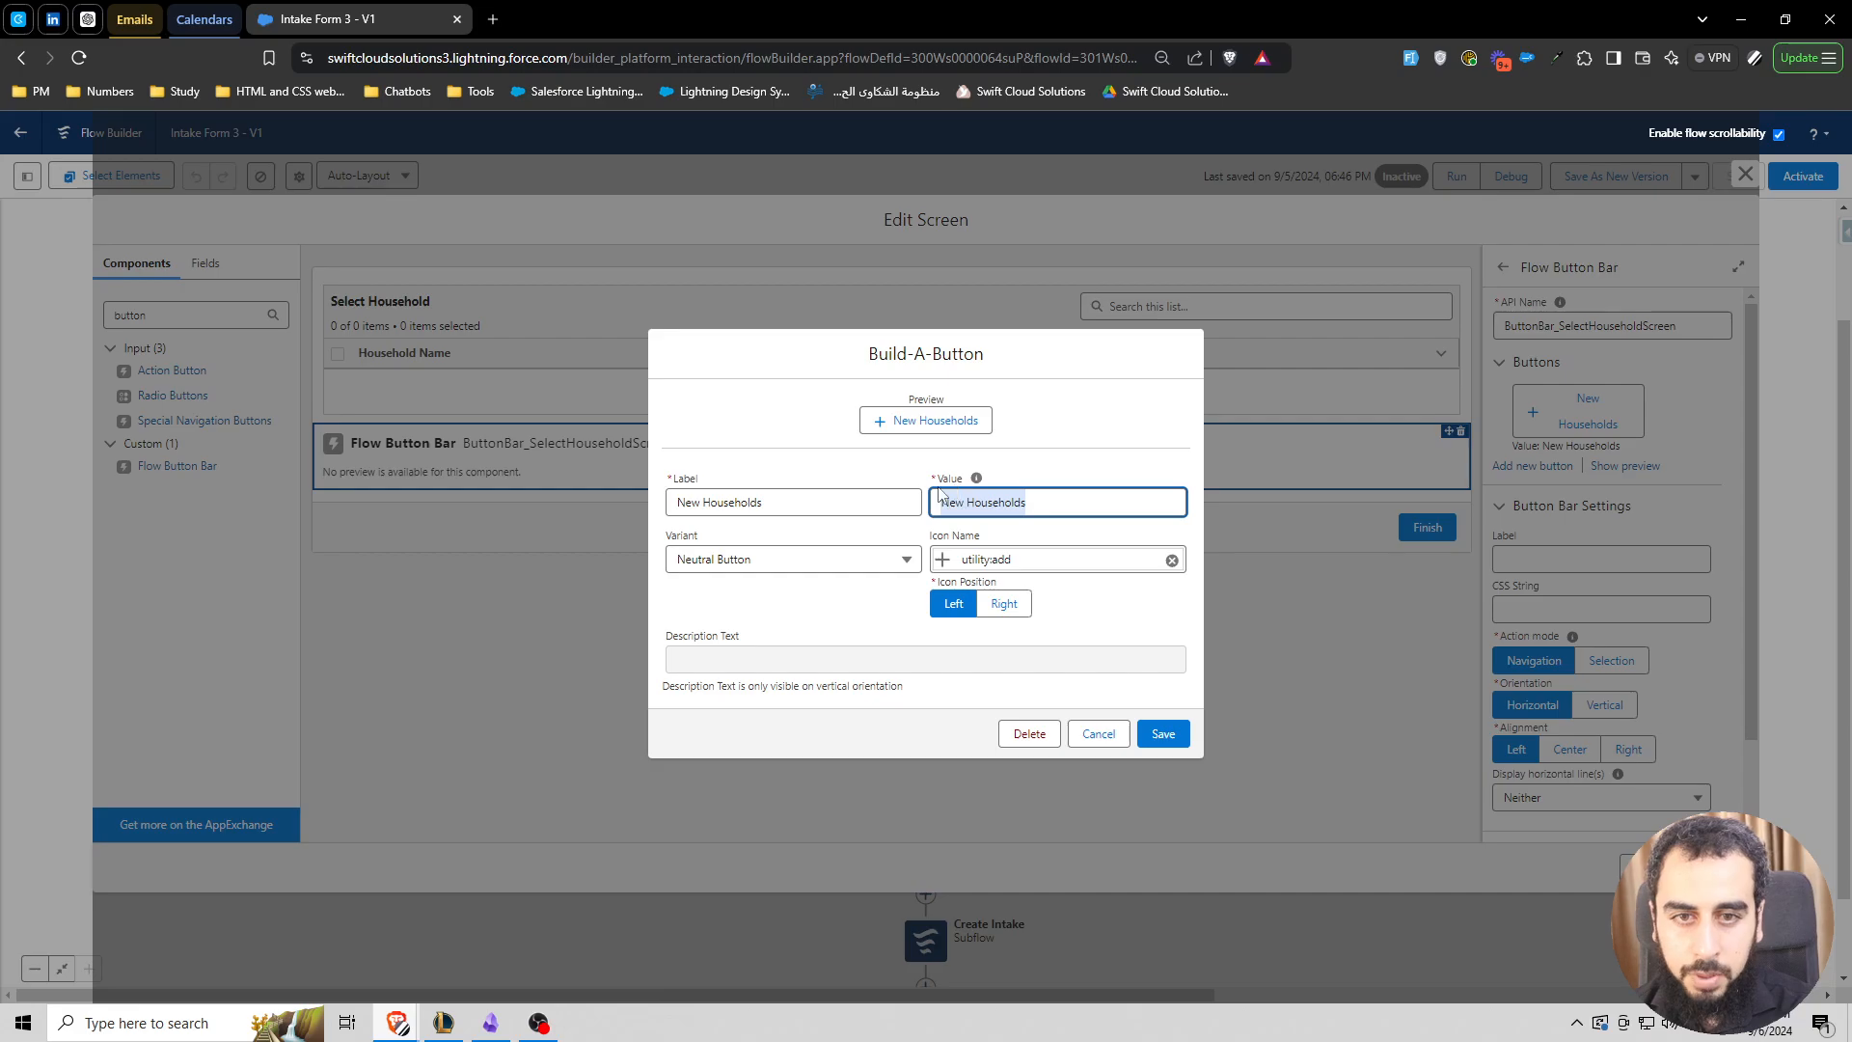
left_click(1163, 733)
left_click(1719, 867)
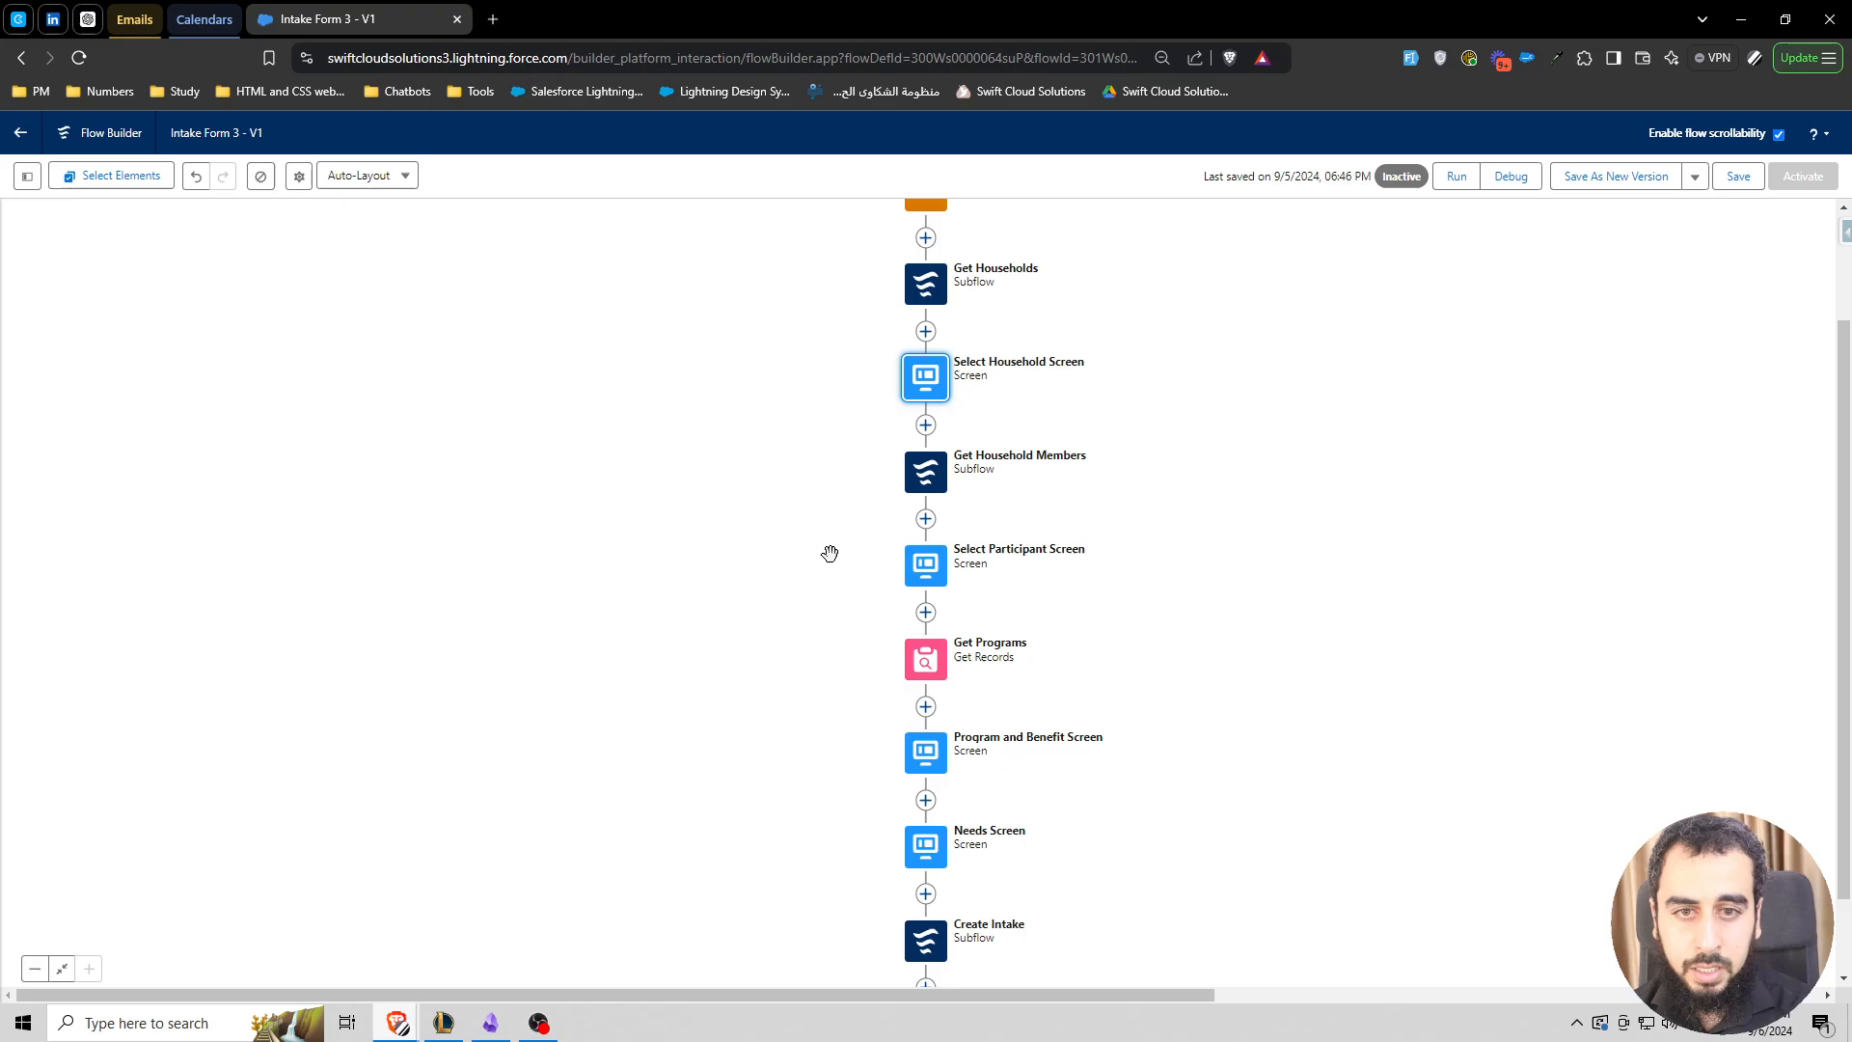
- Reopen the Select Household Screen to review its components and footer, and close it
left_click(929, 384)
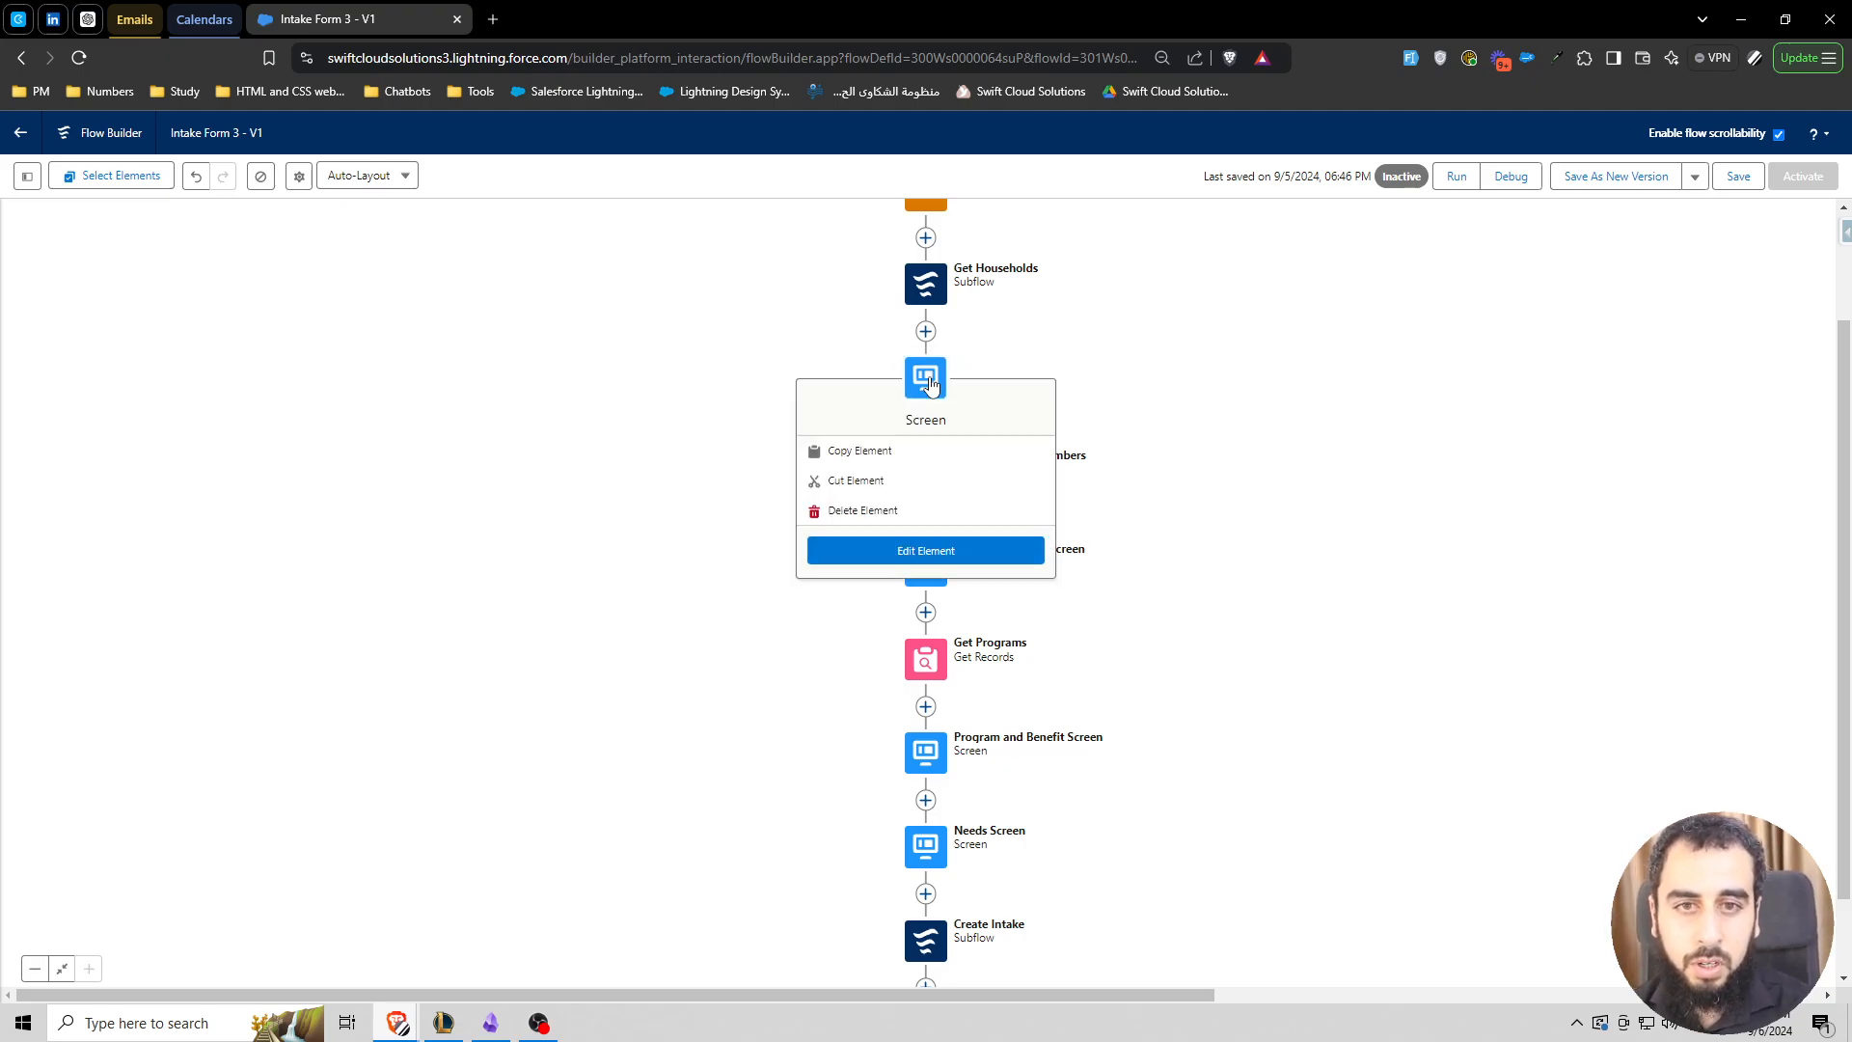
left_click(926, 546)
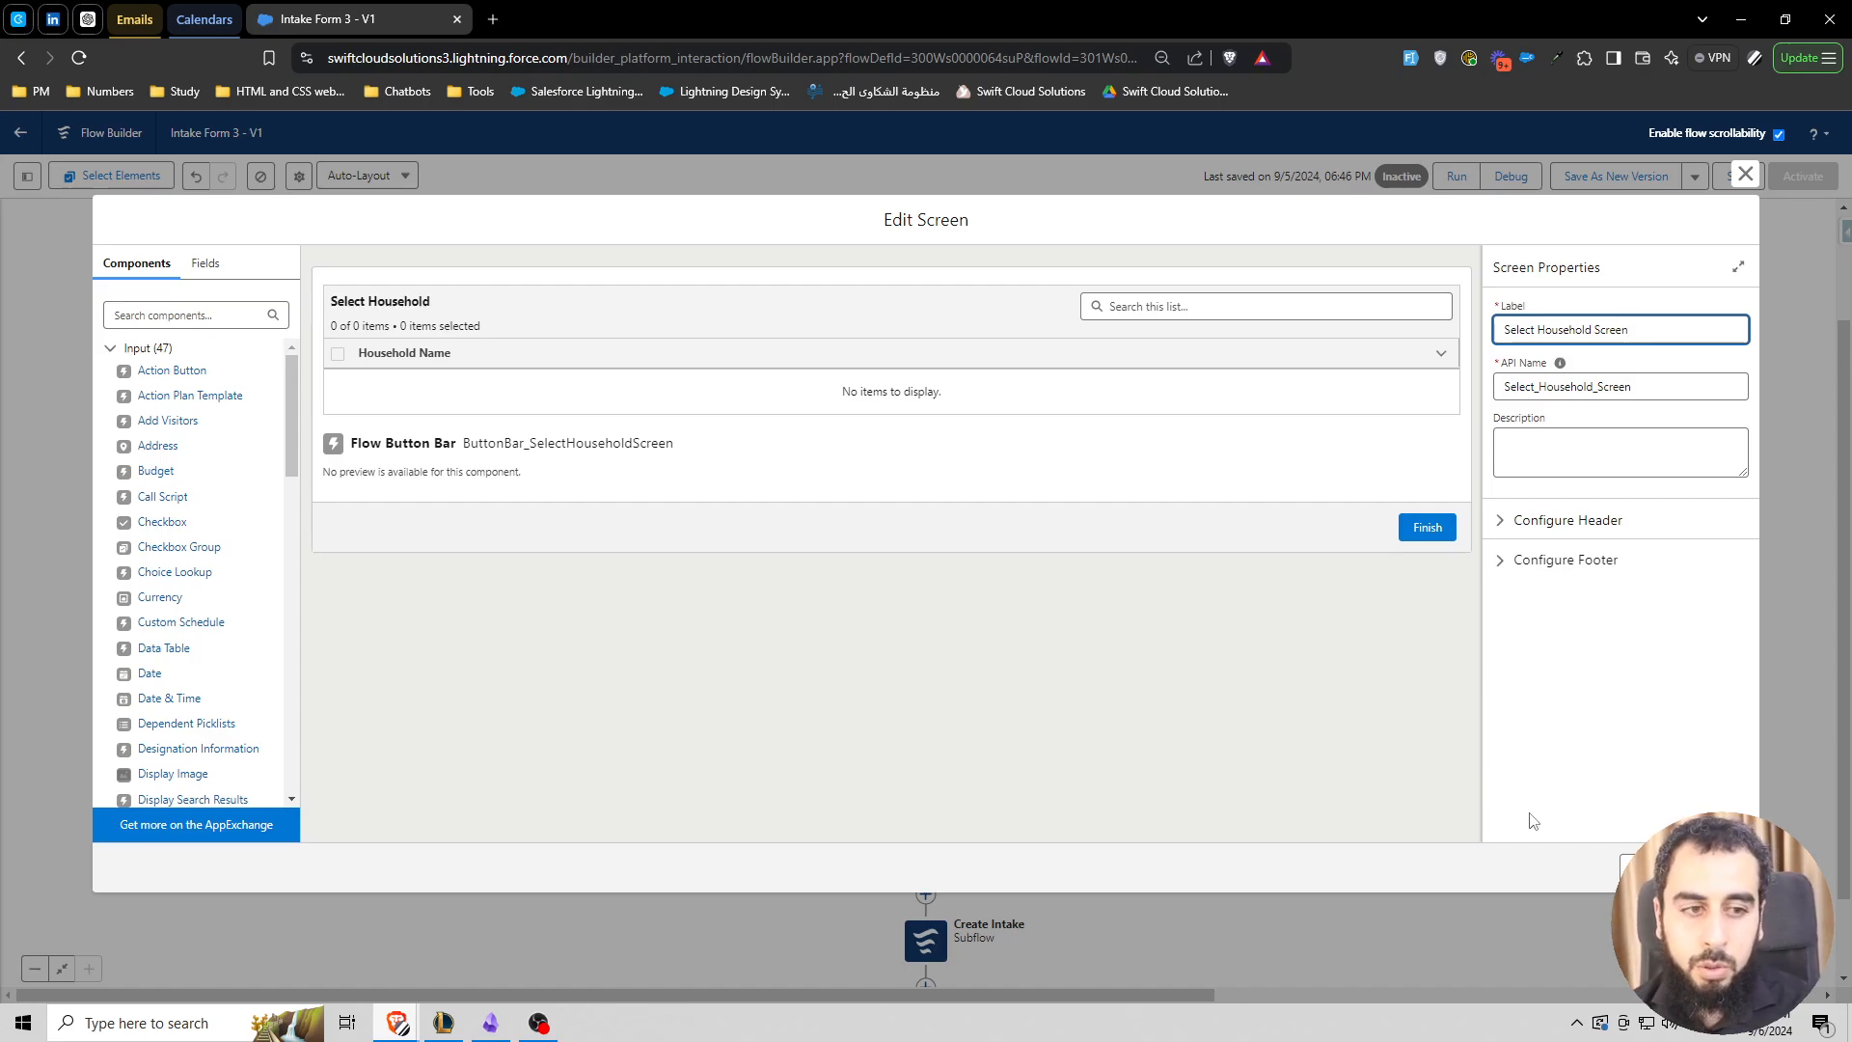
left_click(1649, 868)
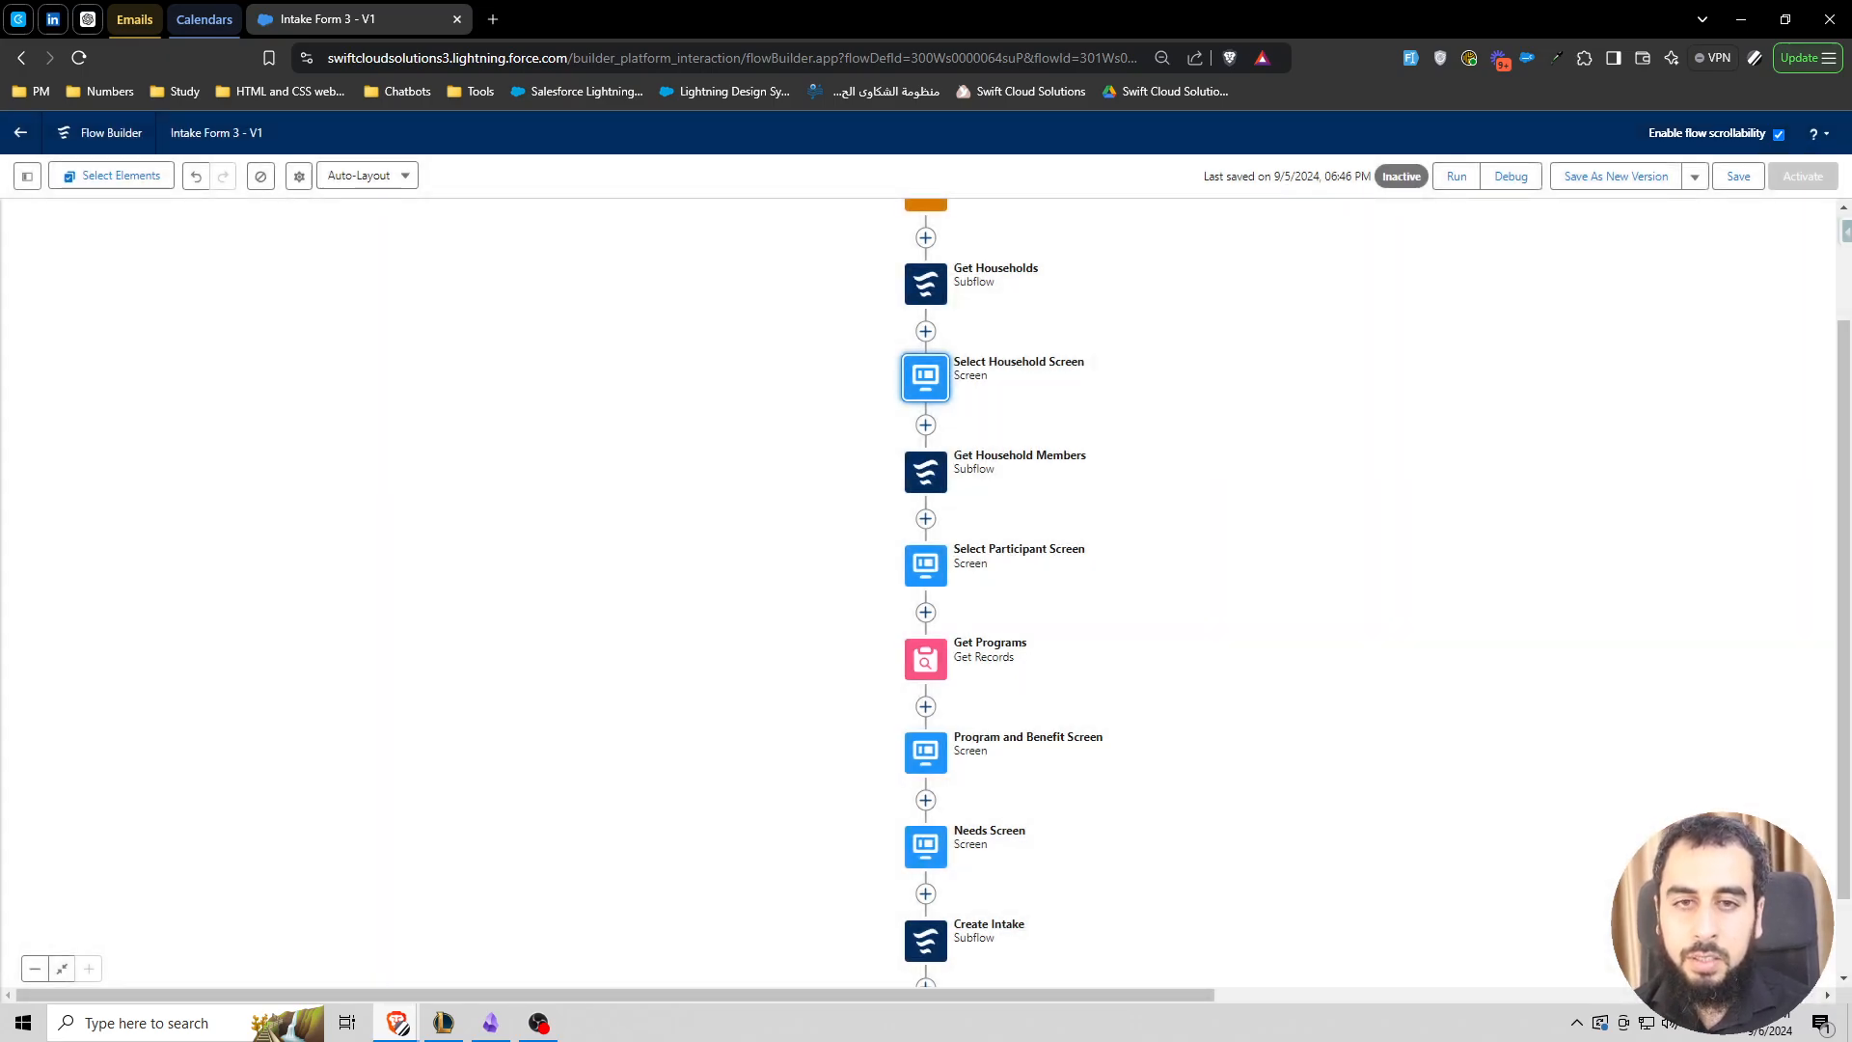
- Add a Decision element after the Select Household Screen with the label "Clicked New Households?"
left_click(926, 428)
type("dec")
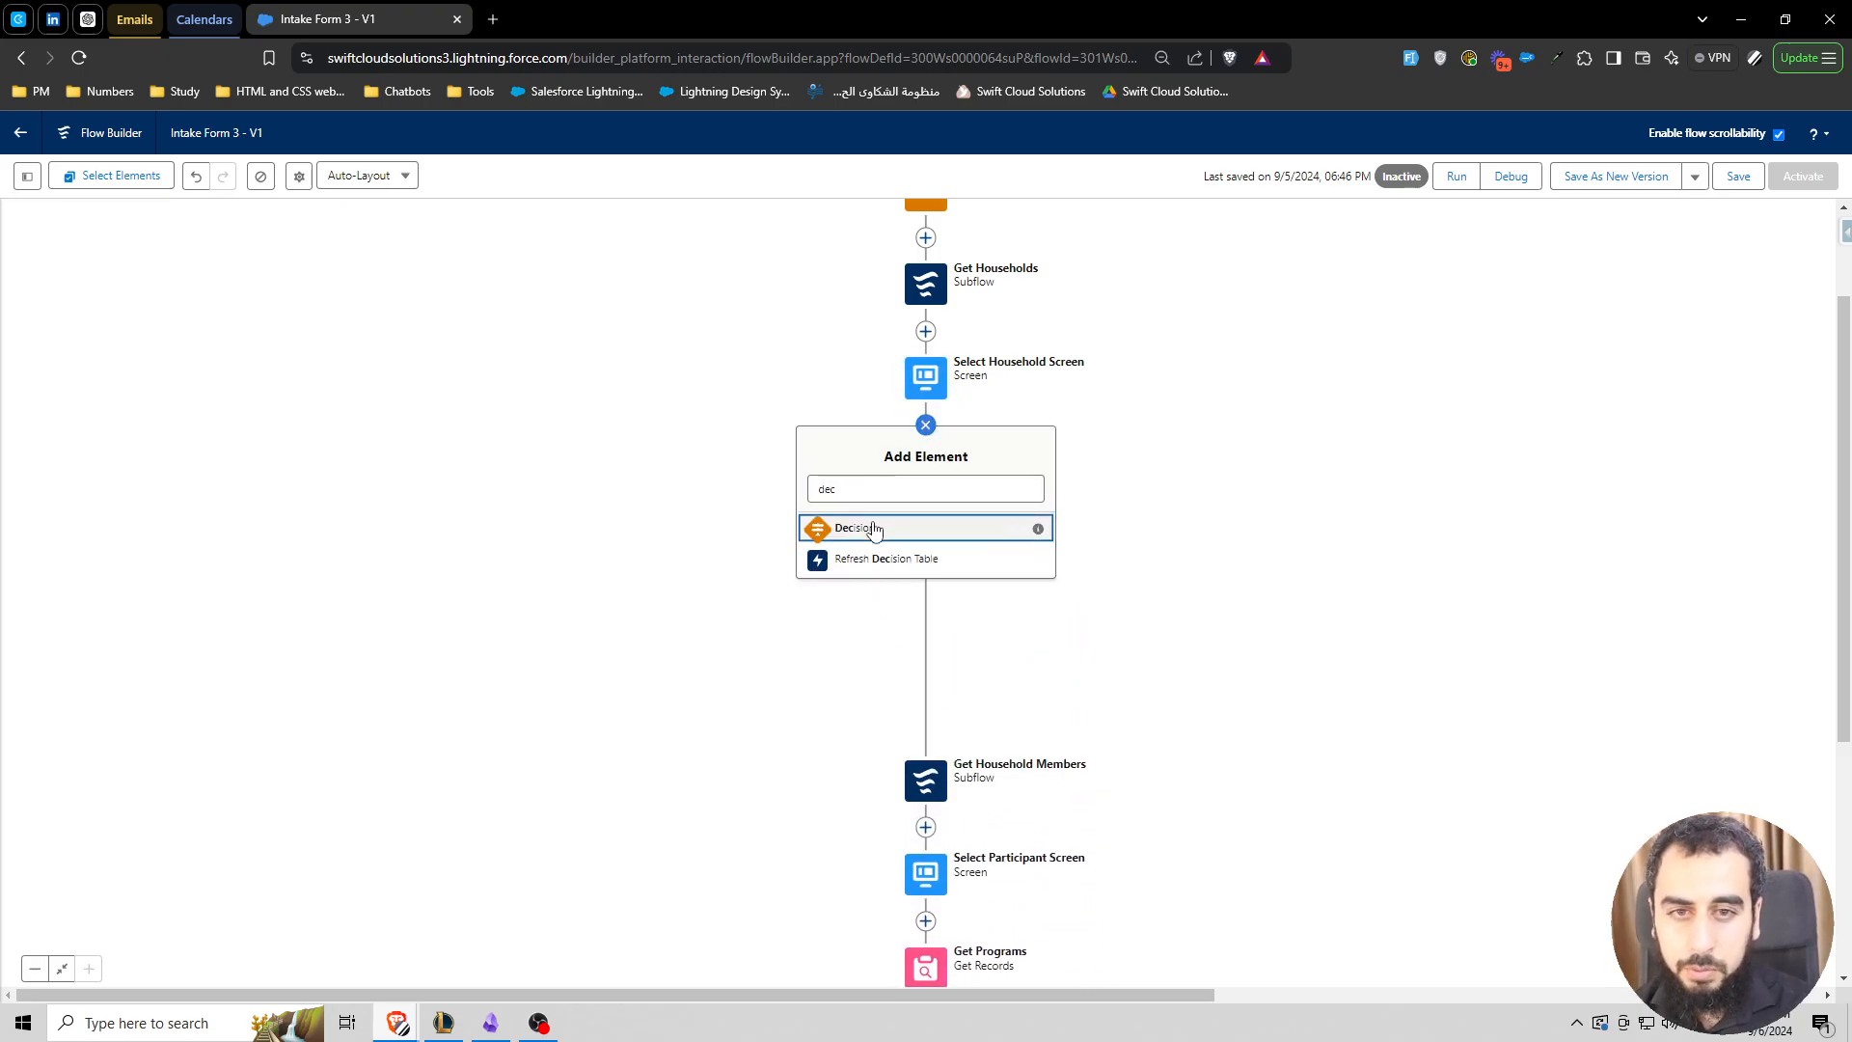
left_click(875, 528)
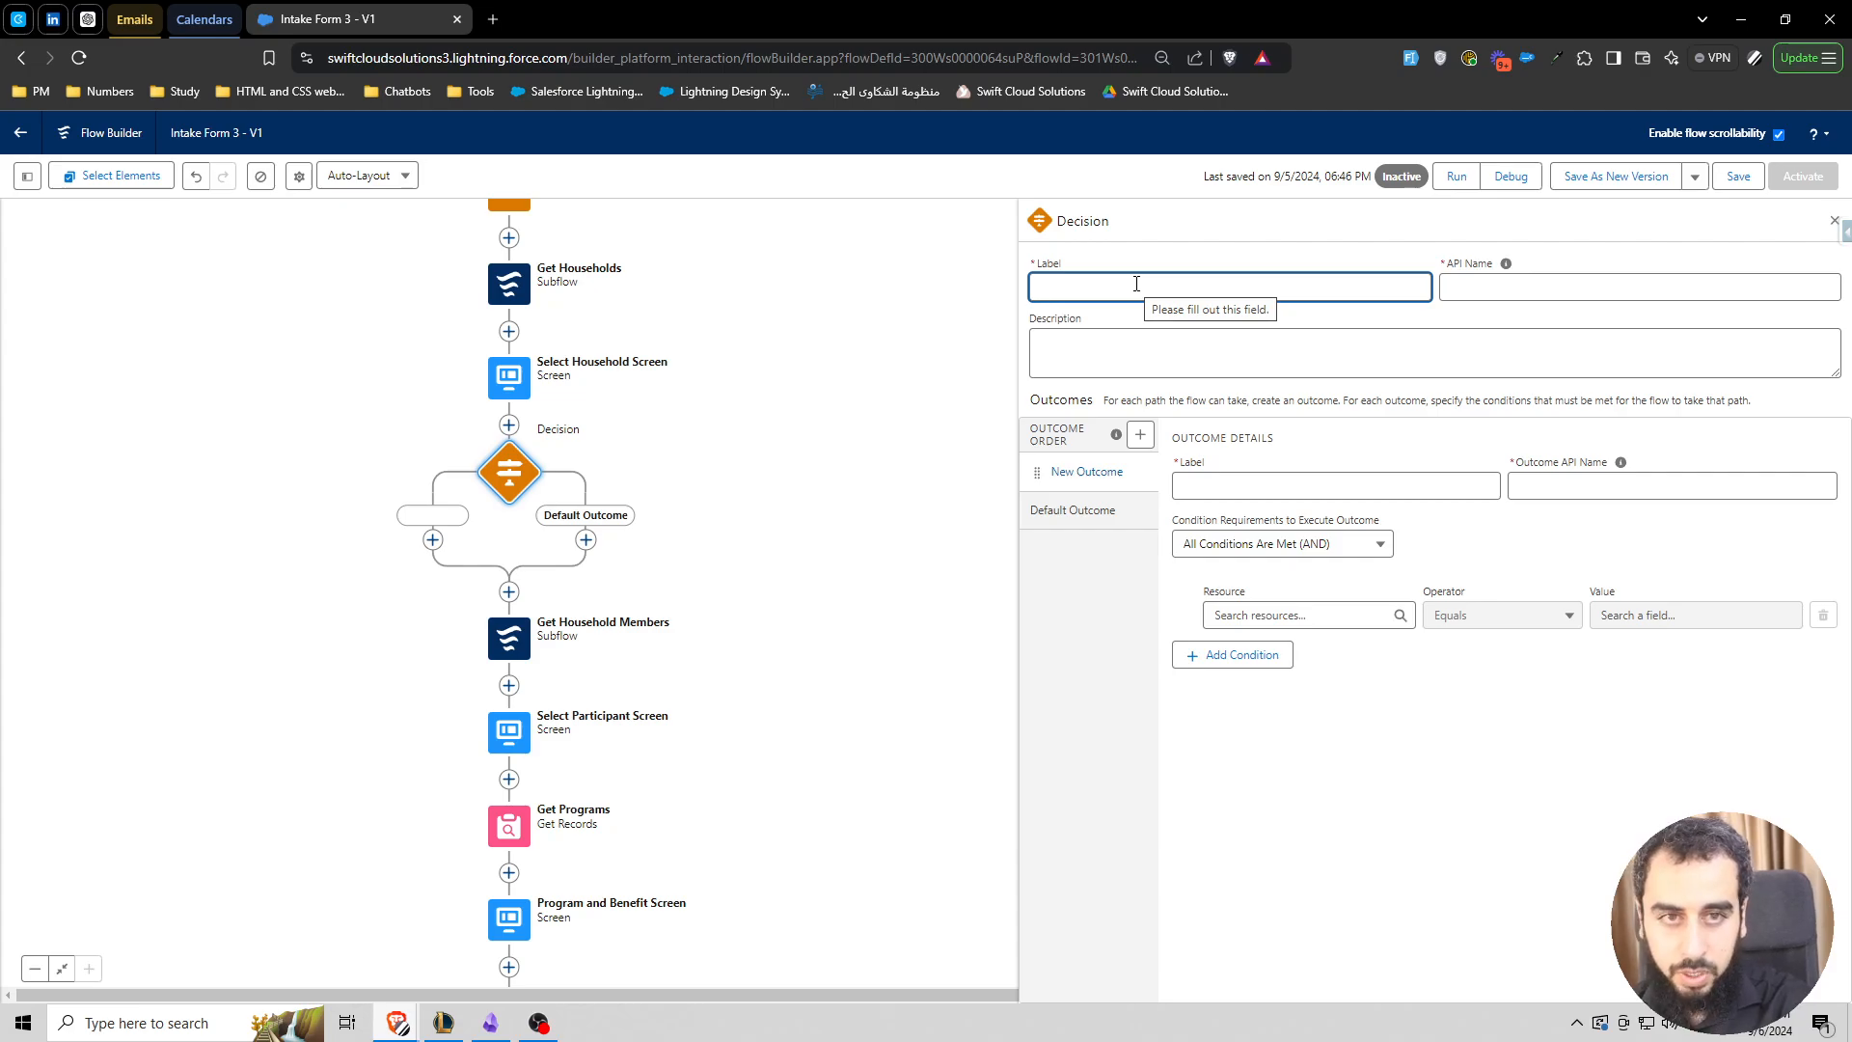
type("Cl")
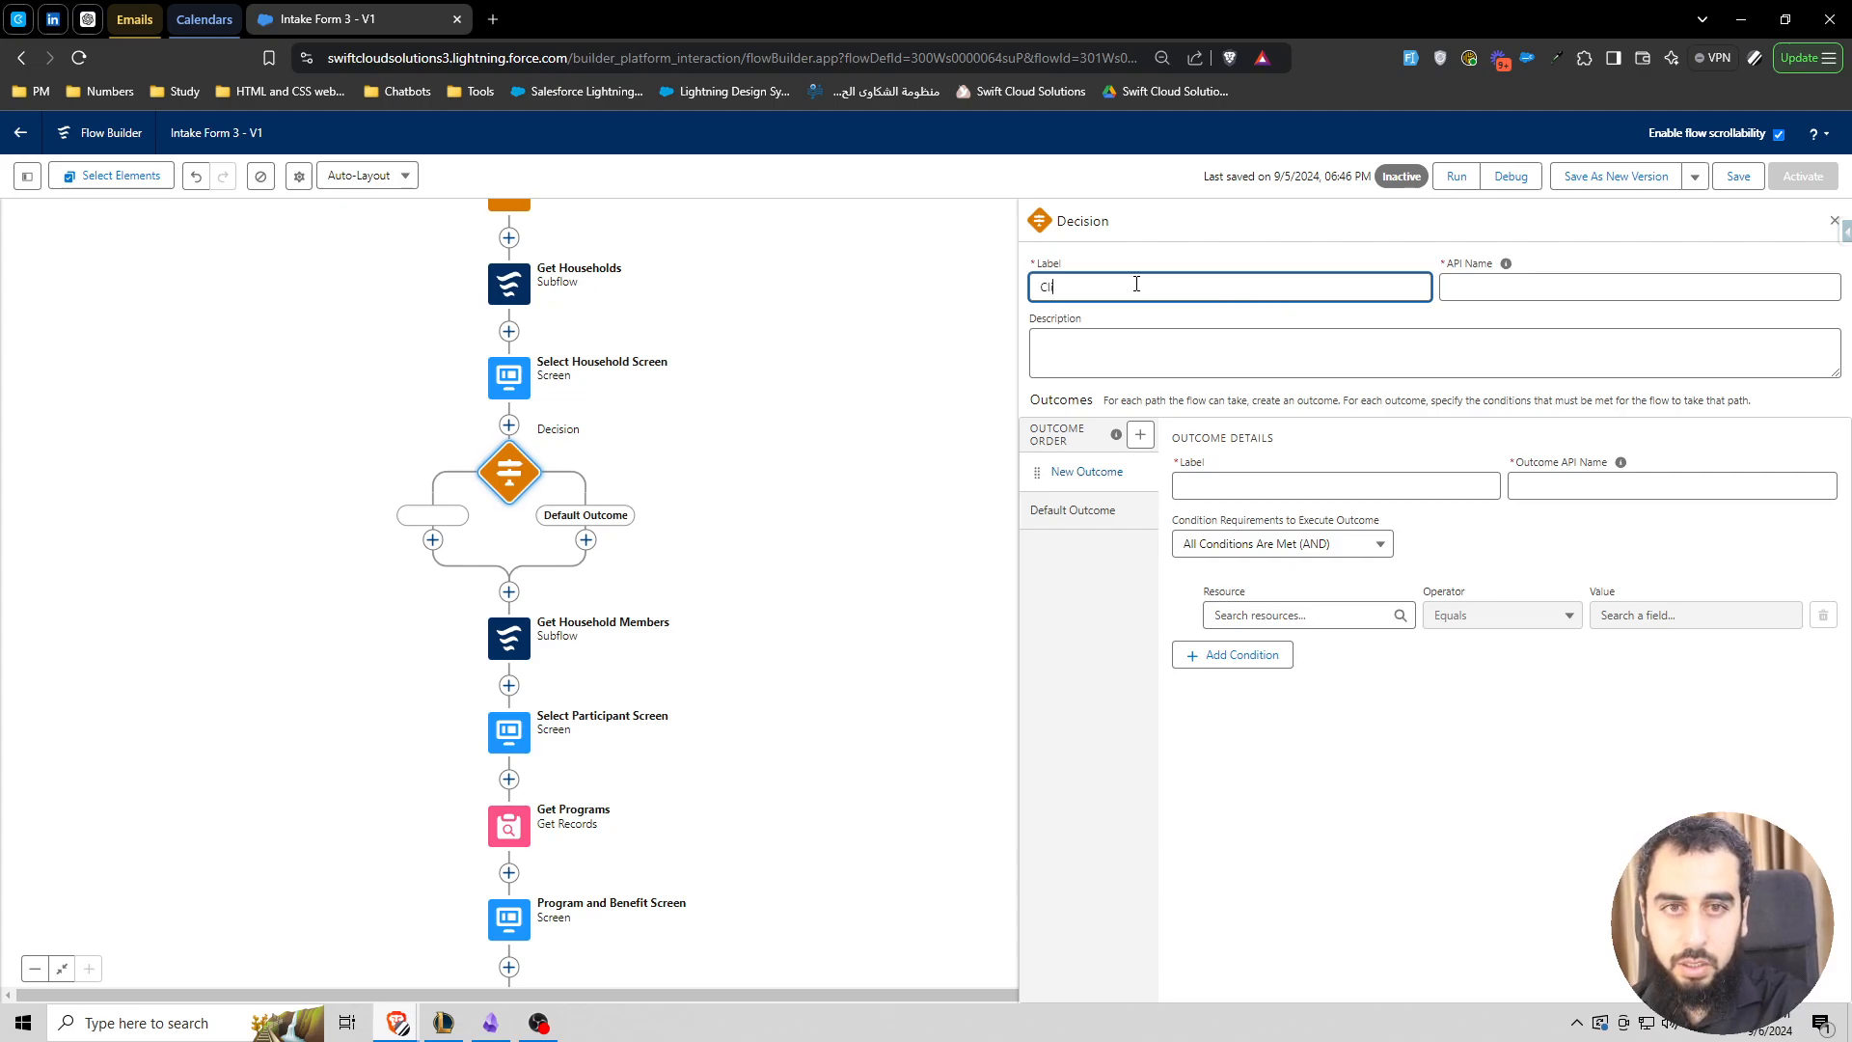
type("icked New Households?")
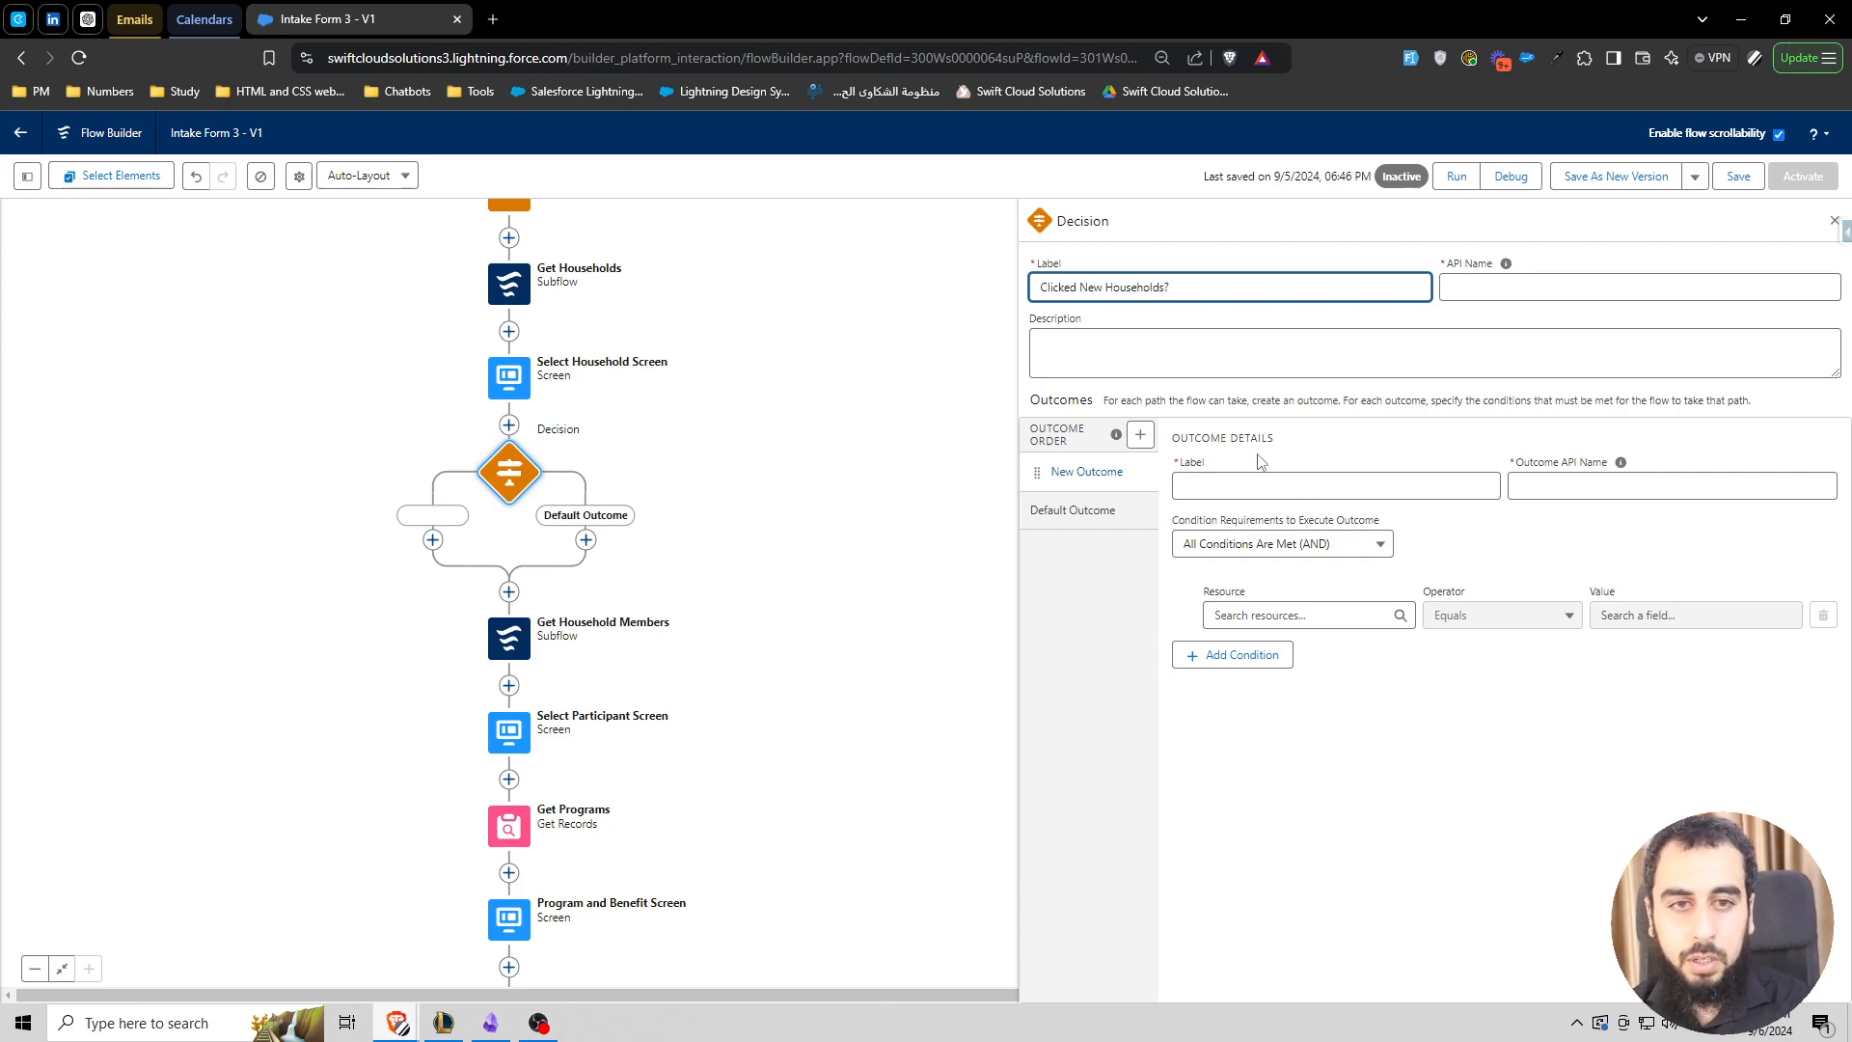
- Label the decision's first outcome Yes and set its API name to Yes_Clicked_New_Households
left_click(1245, 483)
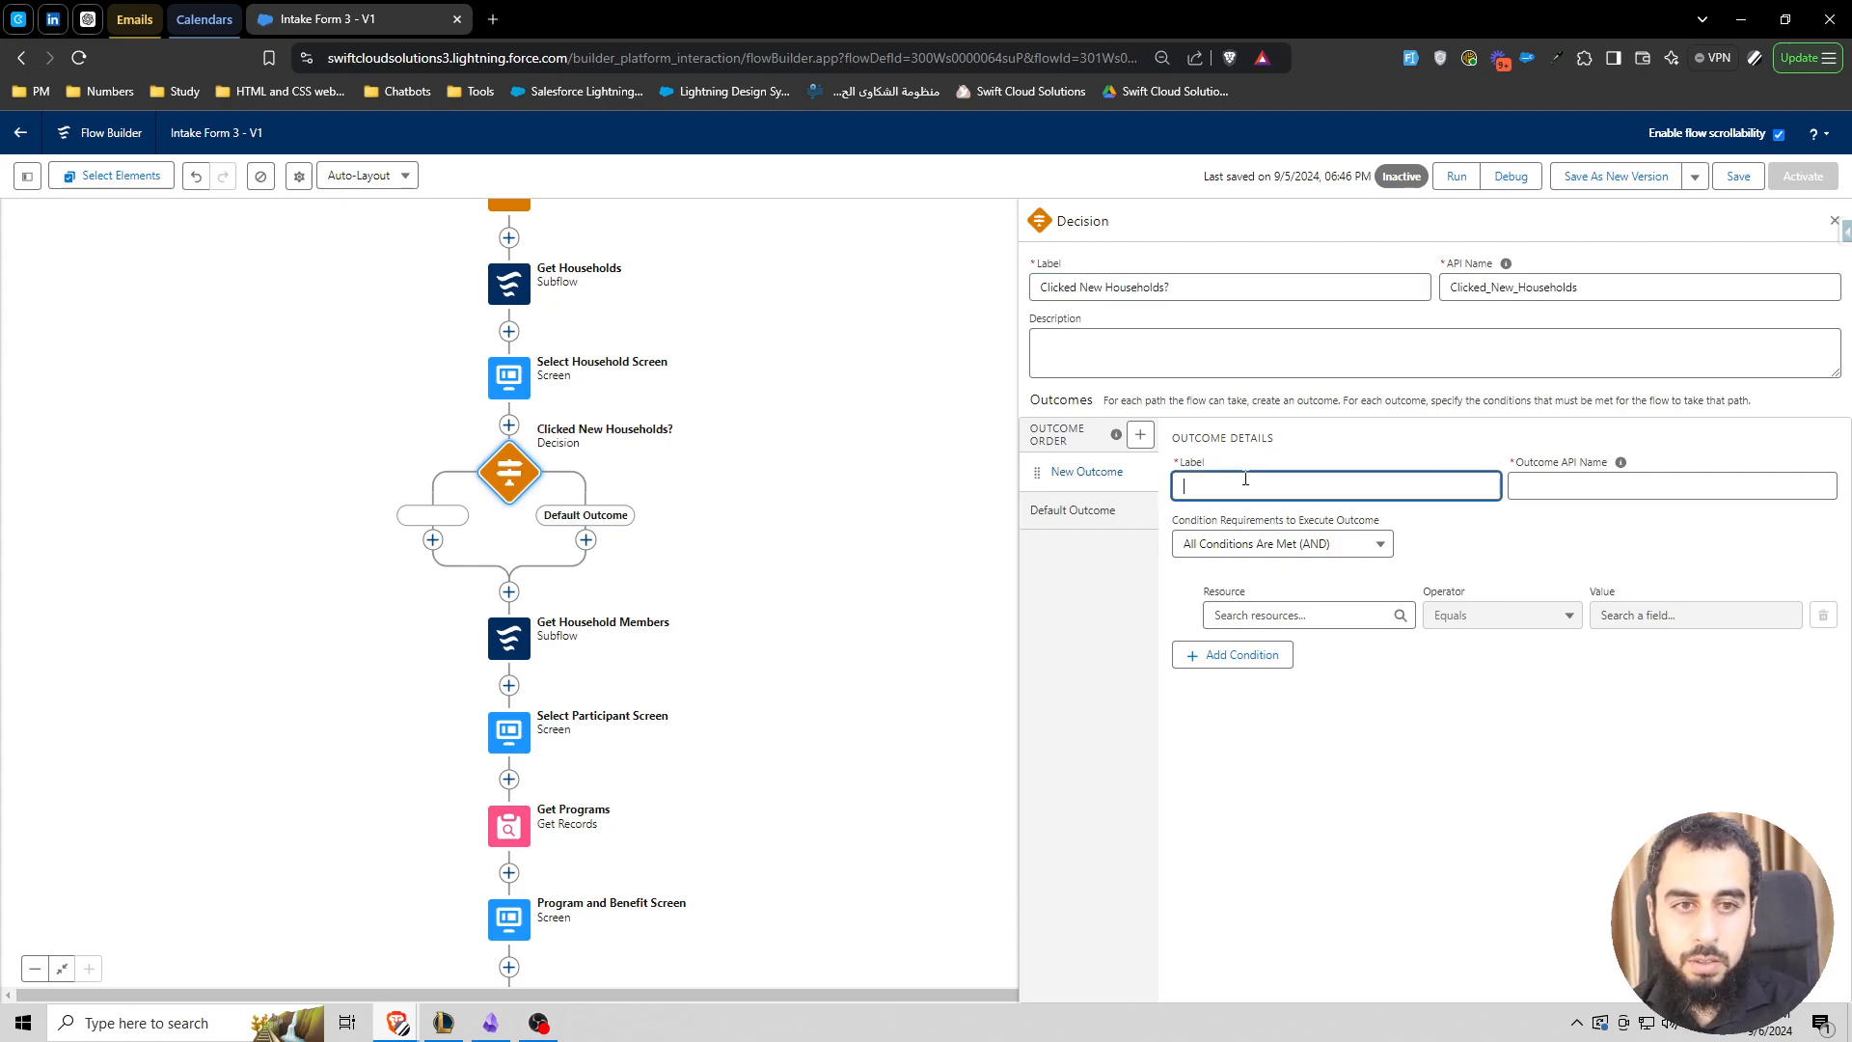
type("Yes")
left_click(1589, 489)
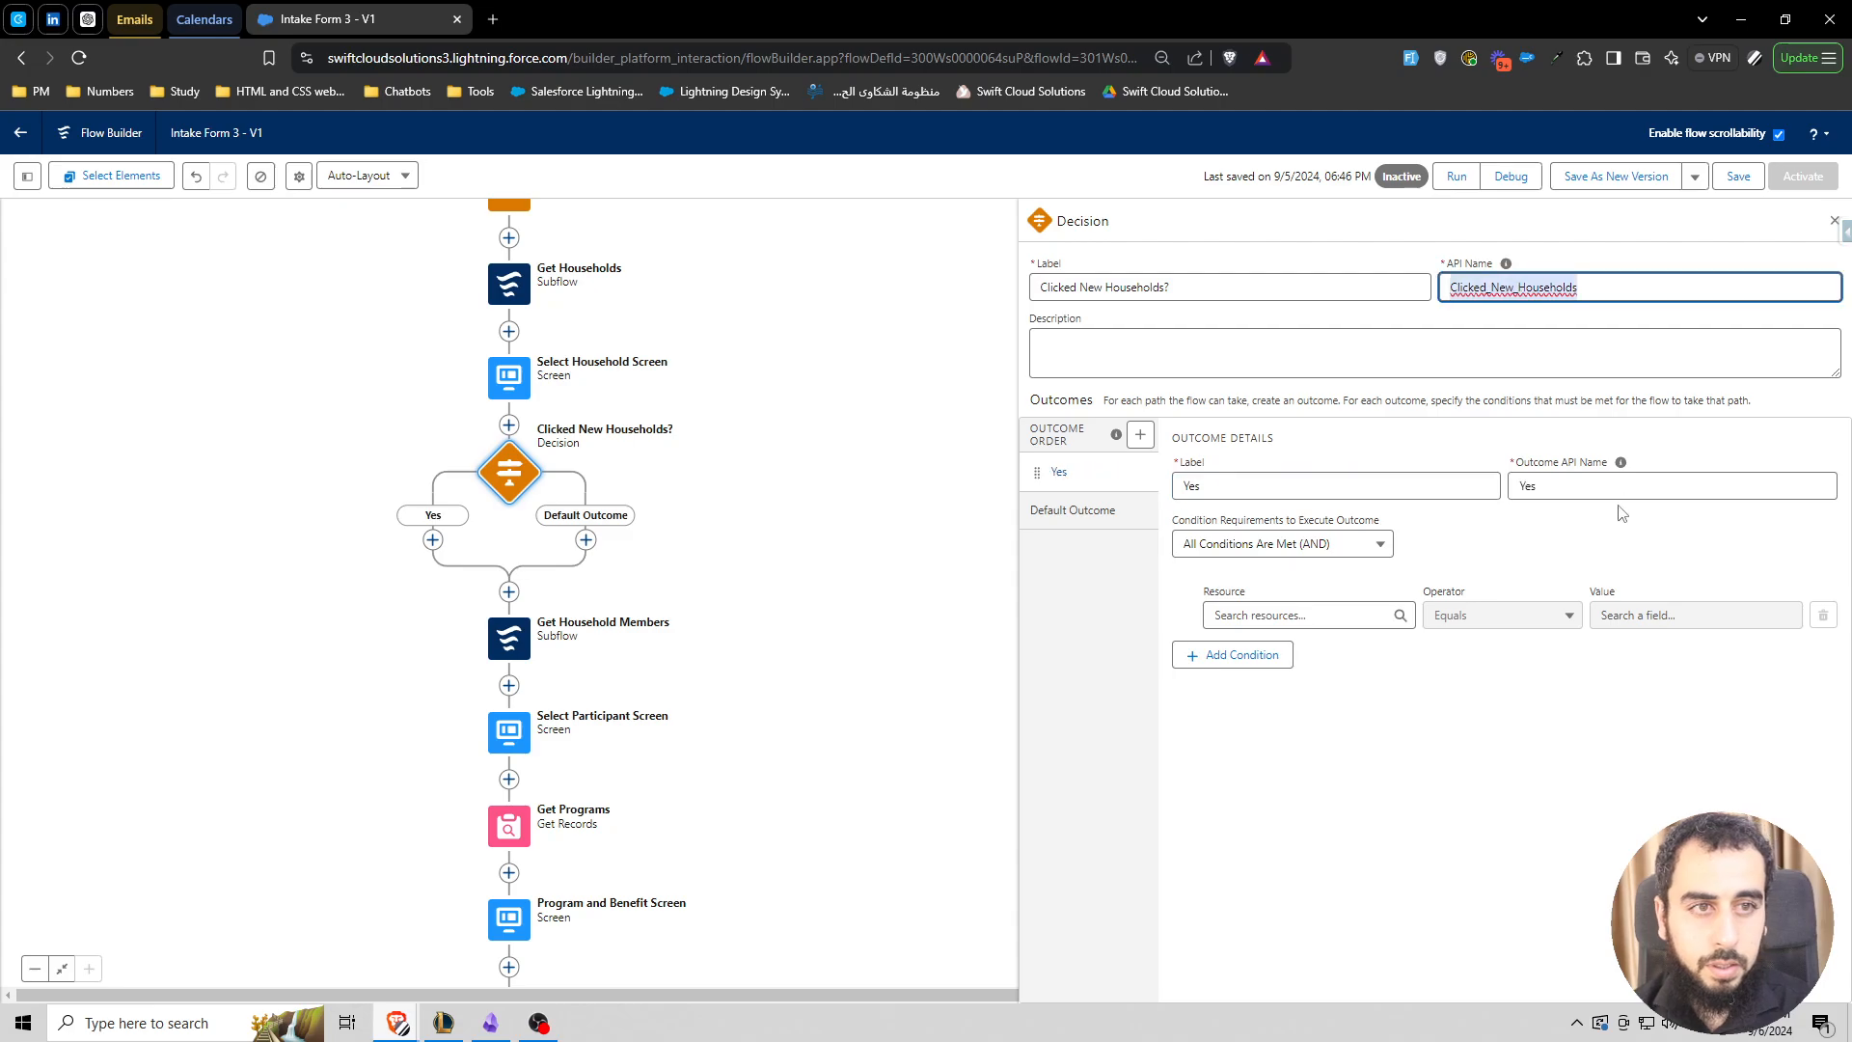
type("_")
type("Clicked_New_Households")
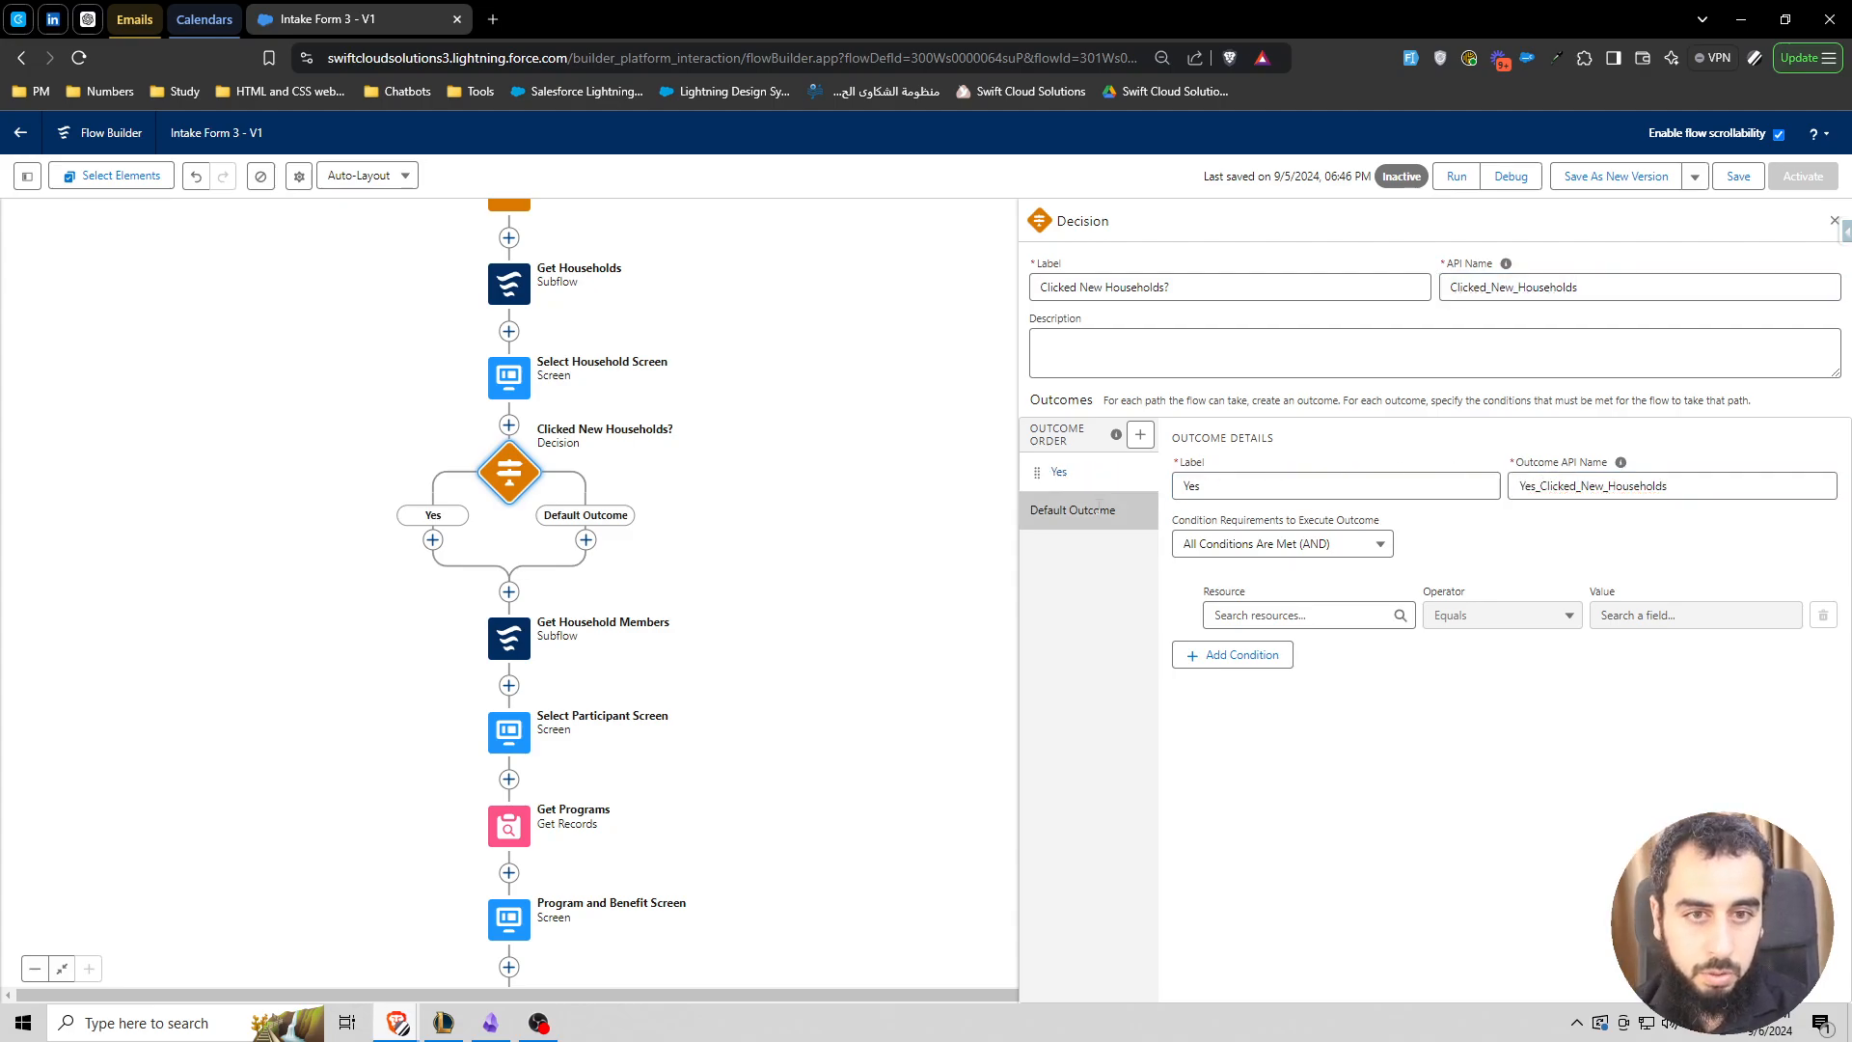
- Rename the decision's default outcome to No
left_click(1073, 509)
triple_click(1214, 490)
type("No")
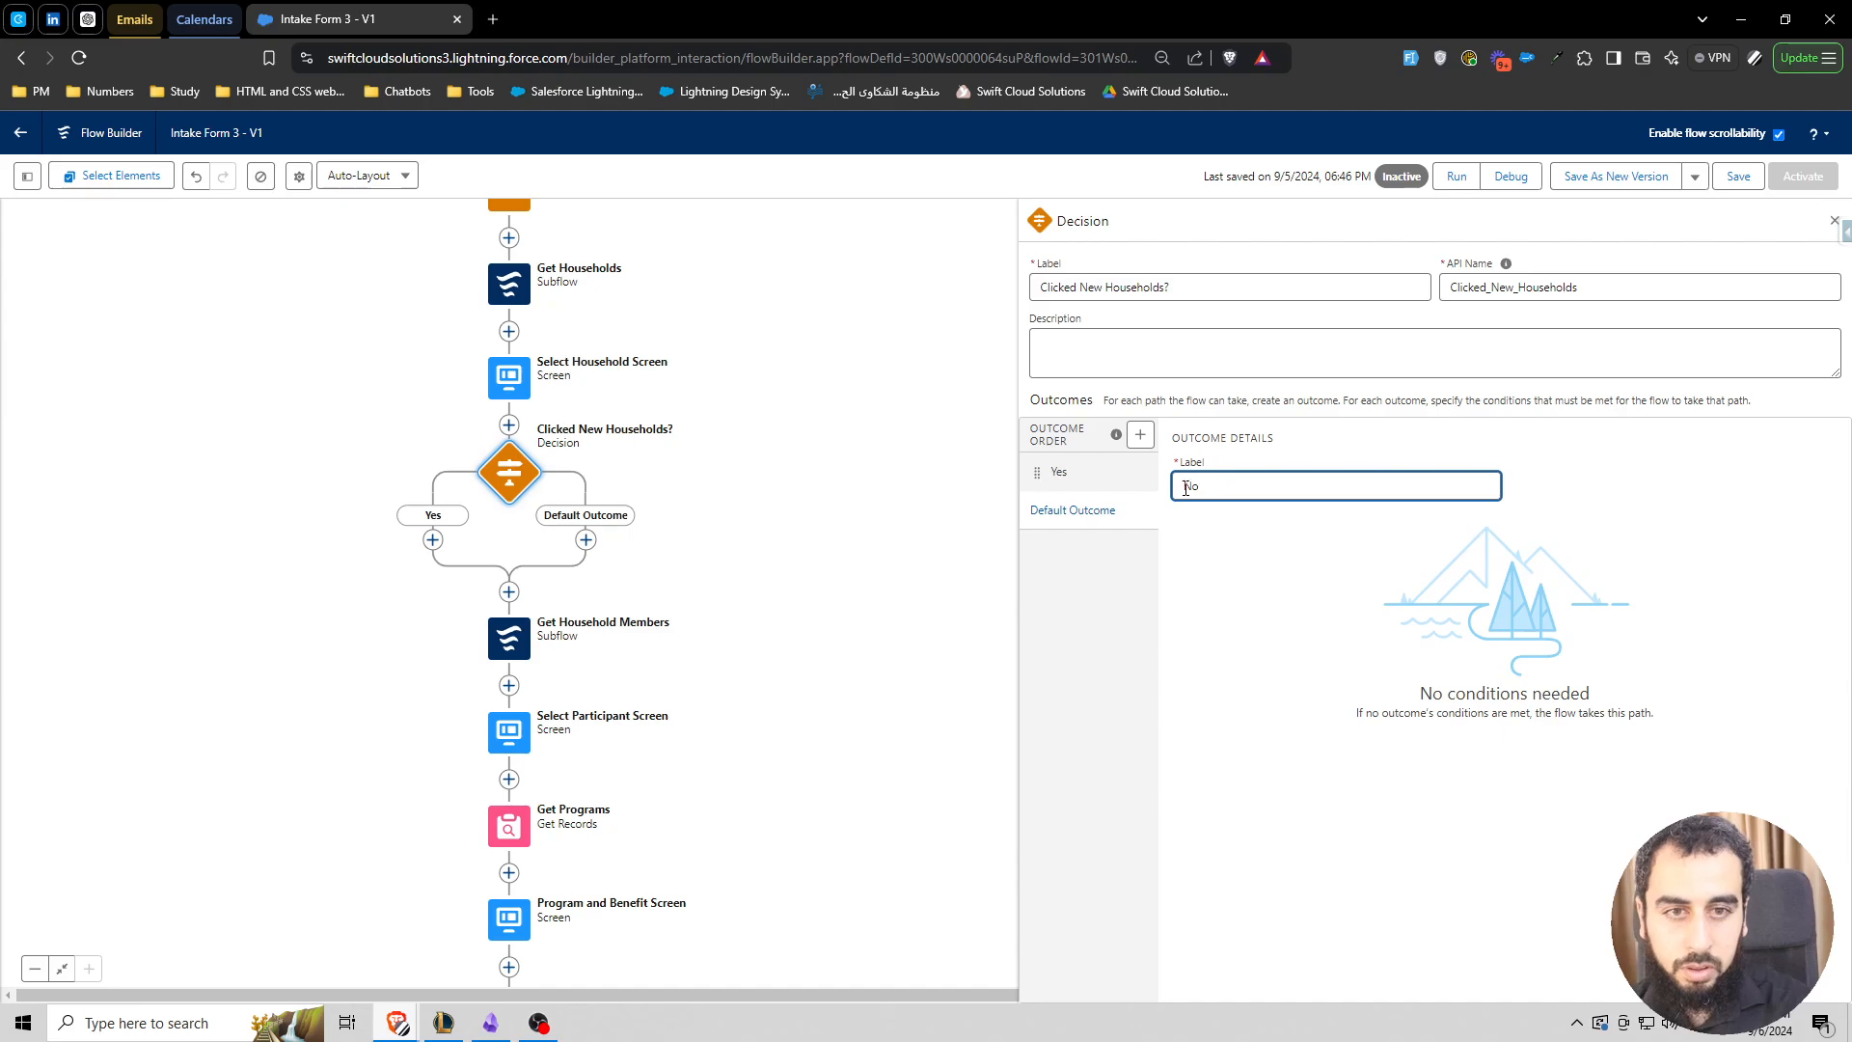
- Set the Yes outcome's condition so the Value output of ButtonBar_SelectHouseholdScreen equals New Households
left_click(1058, 471)
left_click(1300, 615)
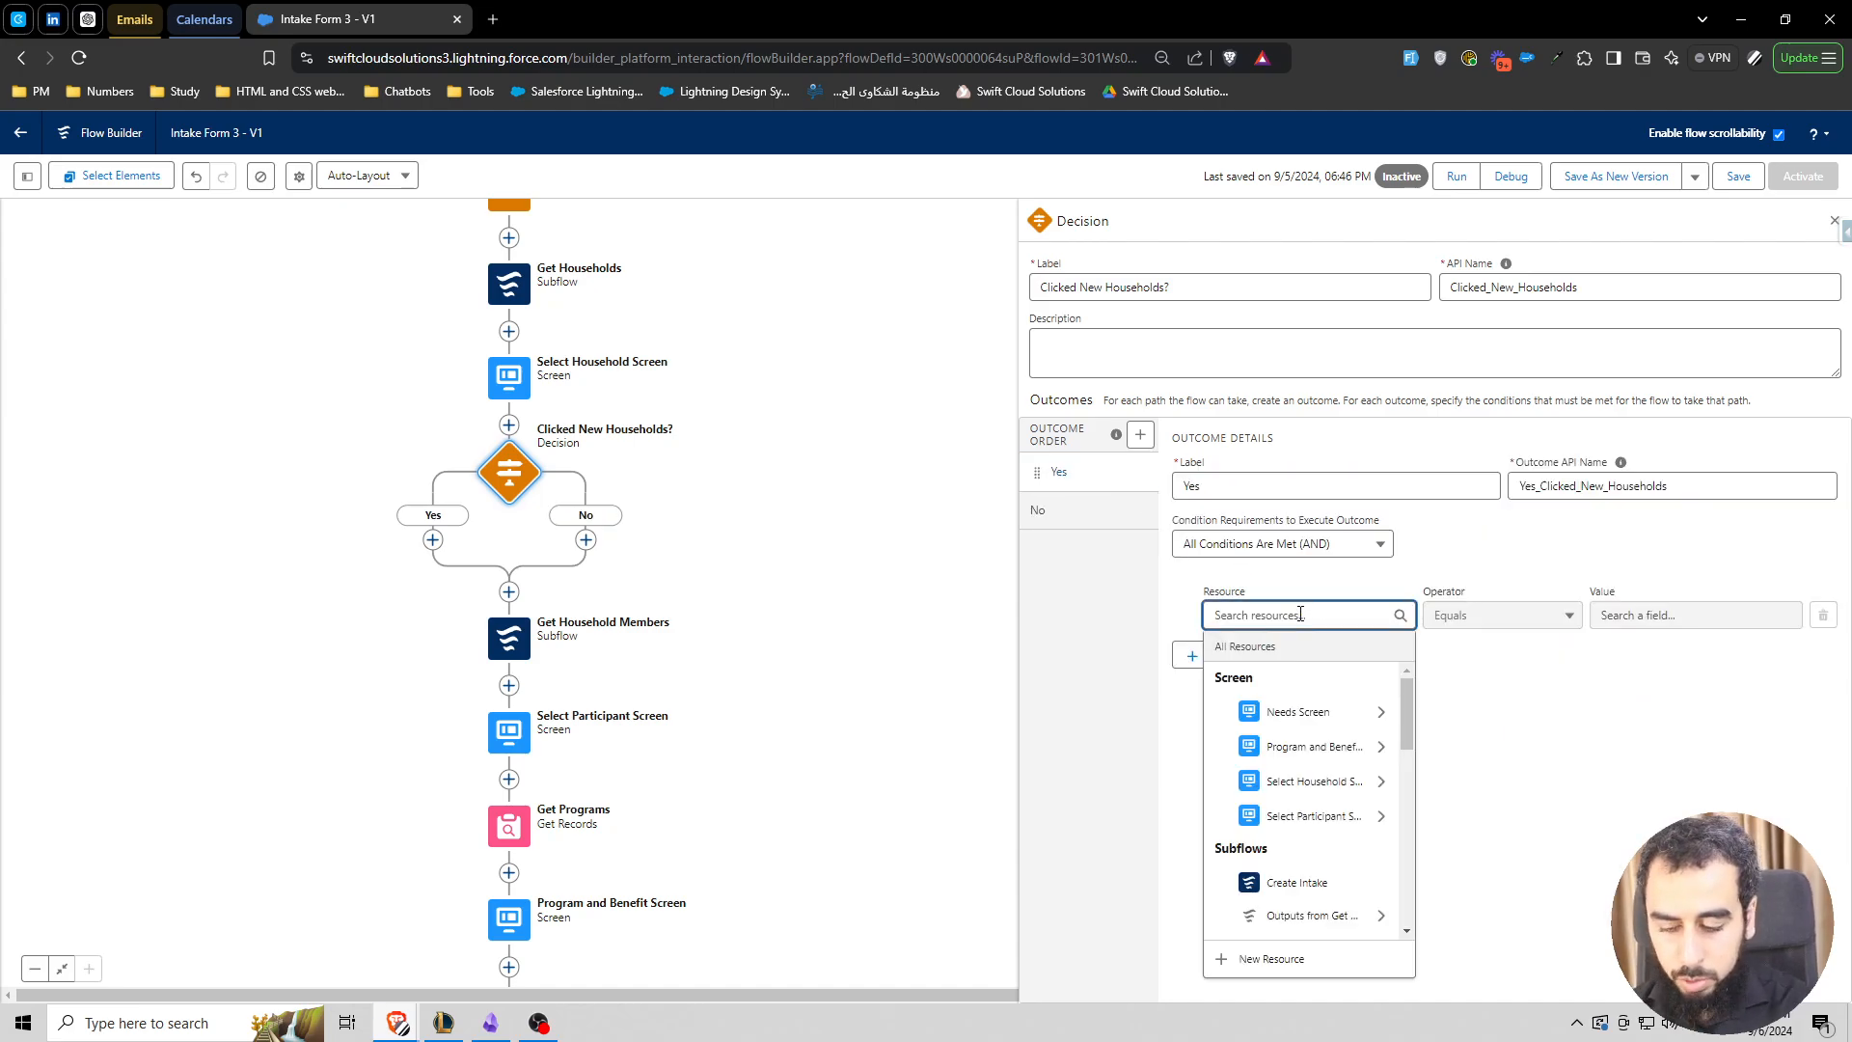
type("button")
left_click(1317, 711)
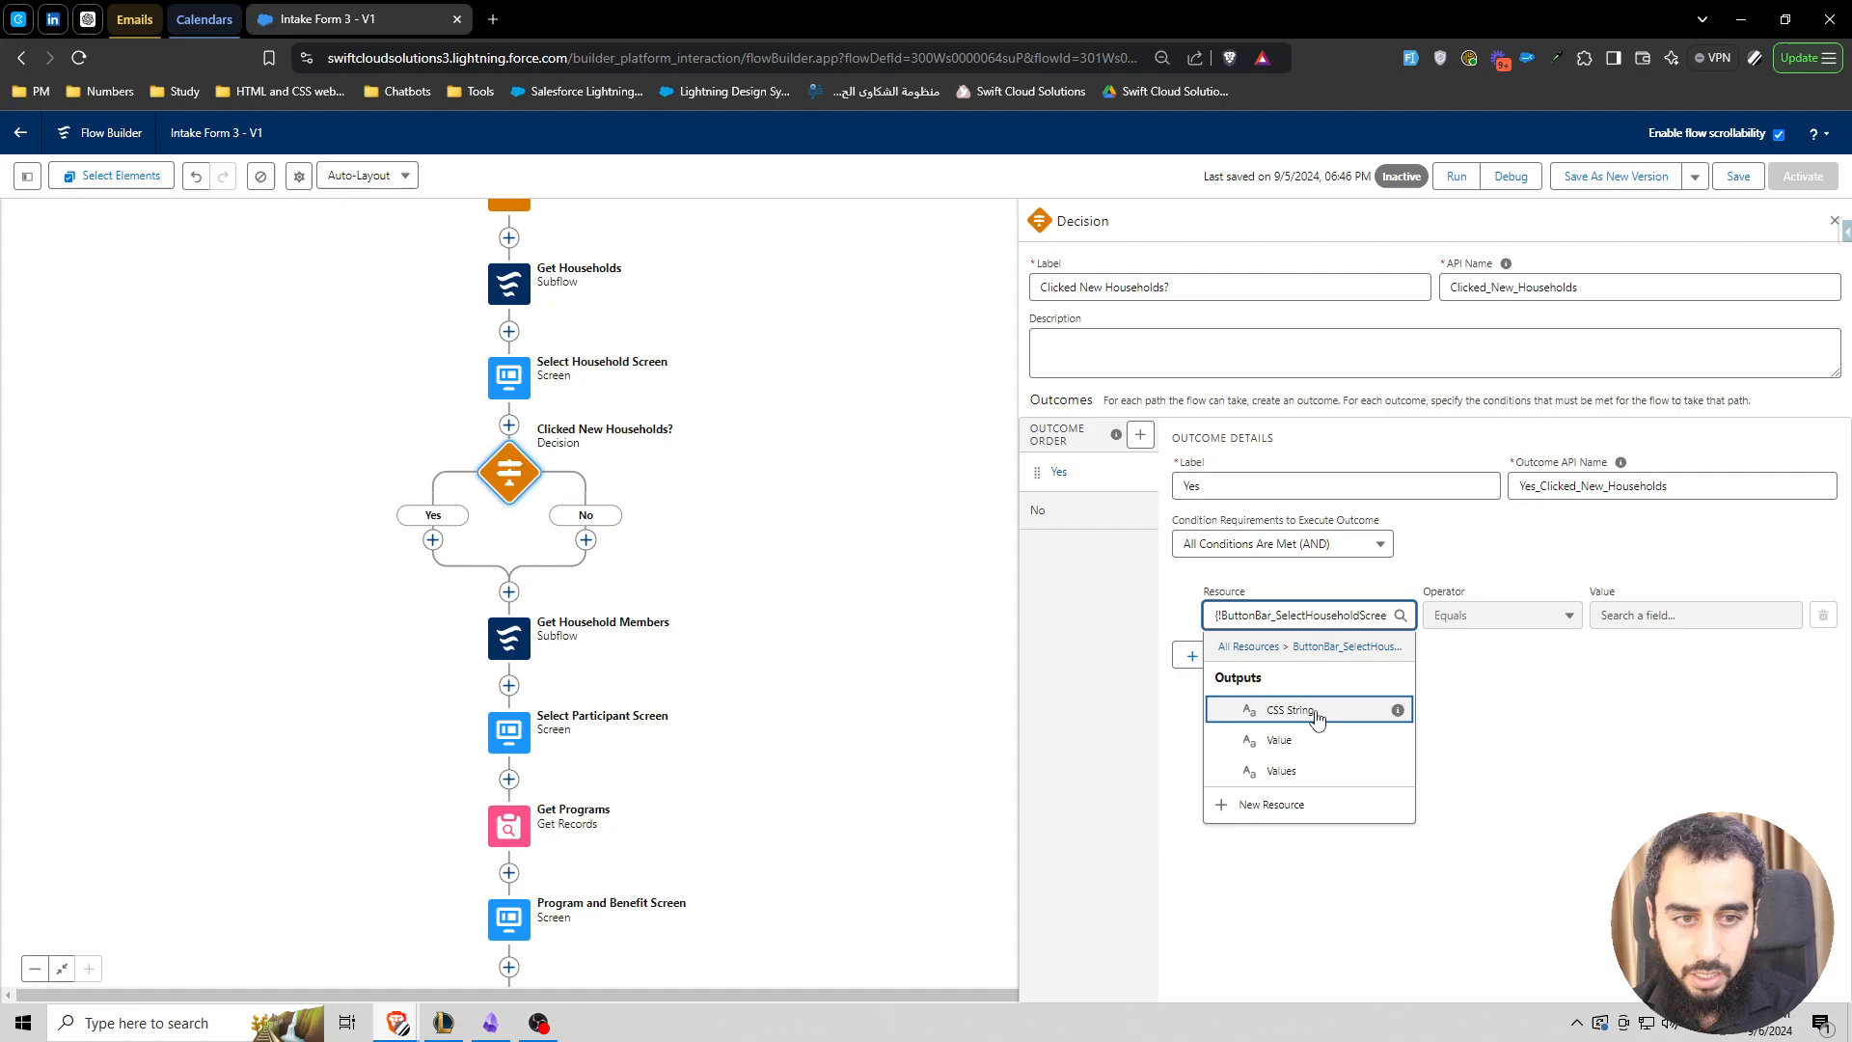
left_click(1293, 740)
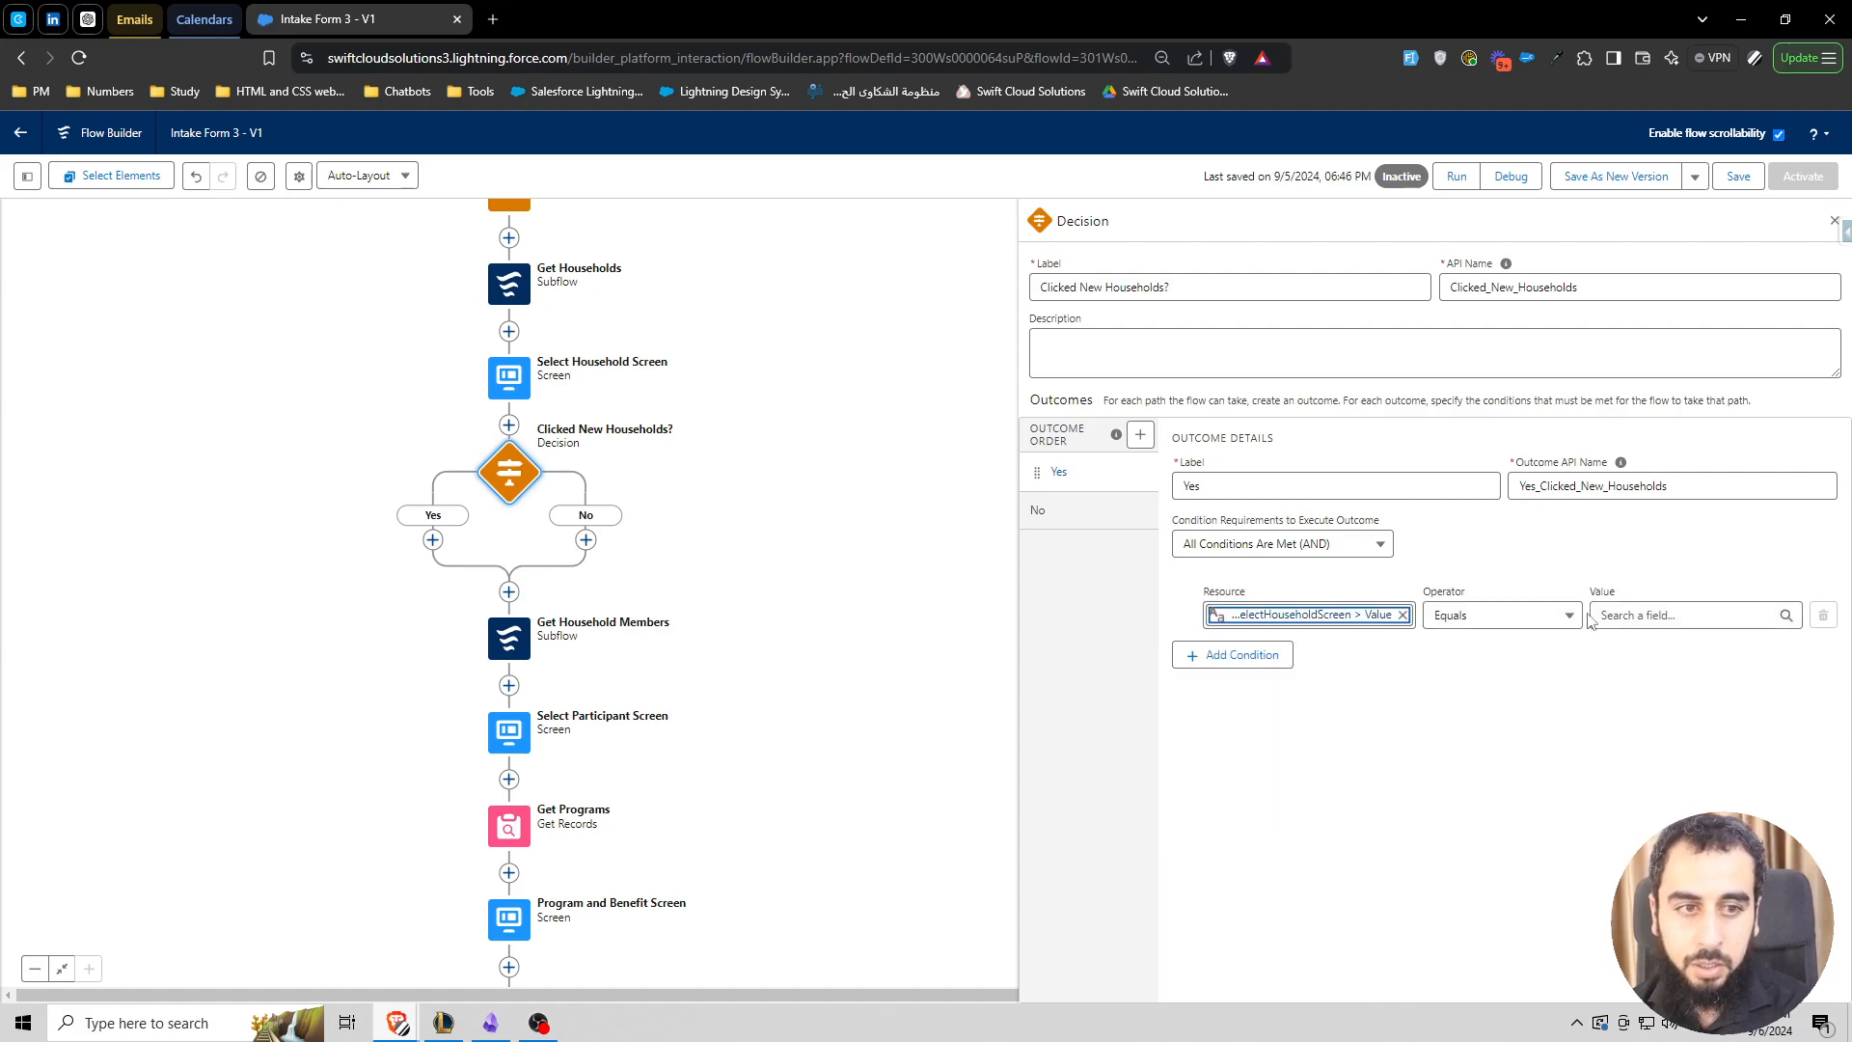
key("super+v")
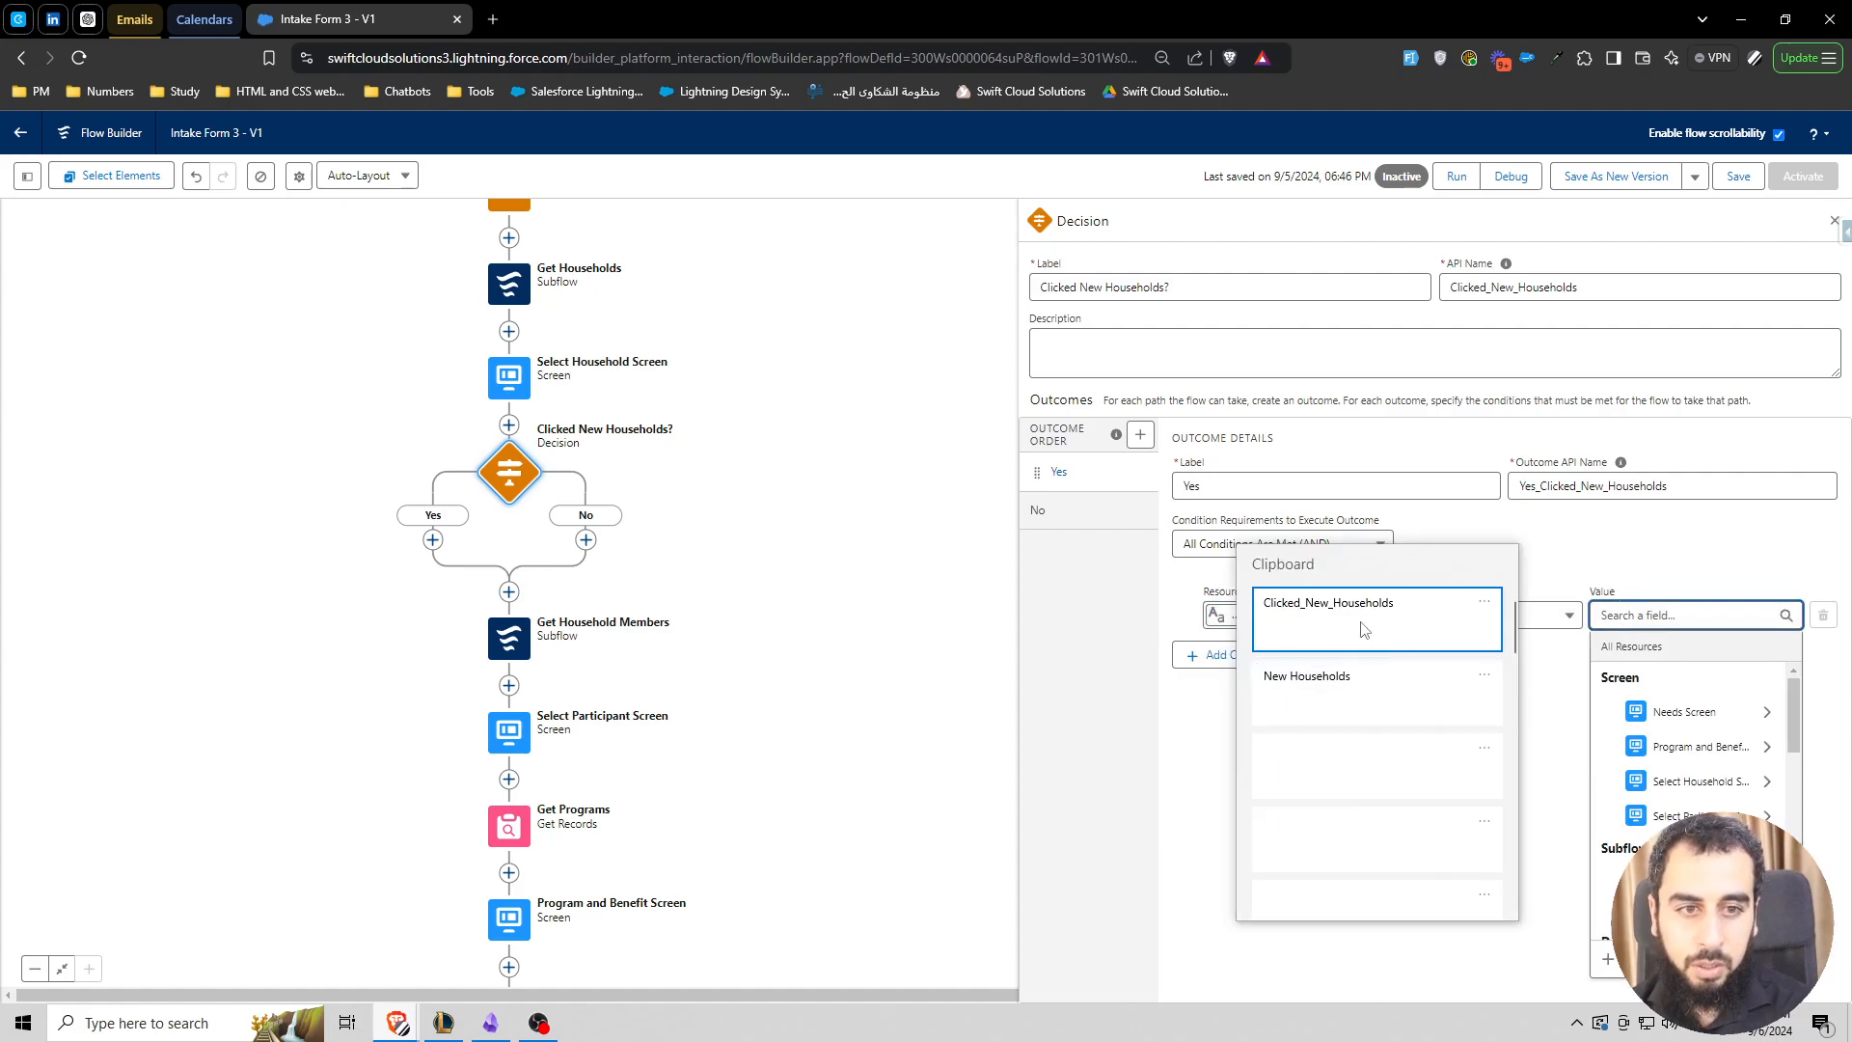
left_click(1348, 697)
left_click(1544, 708)
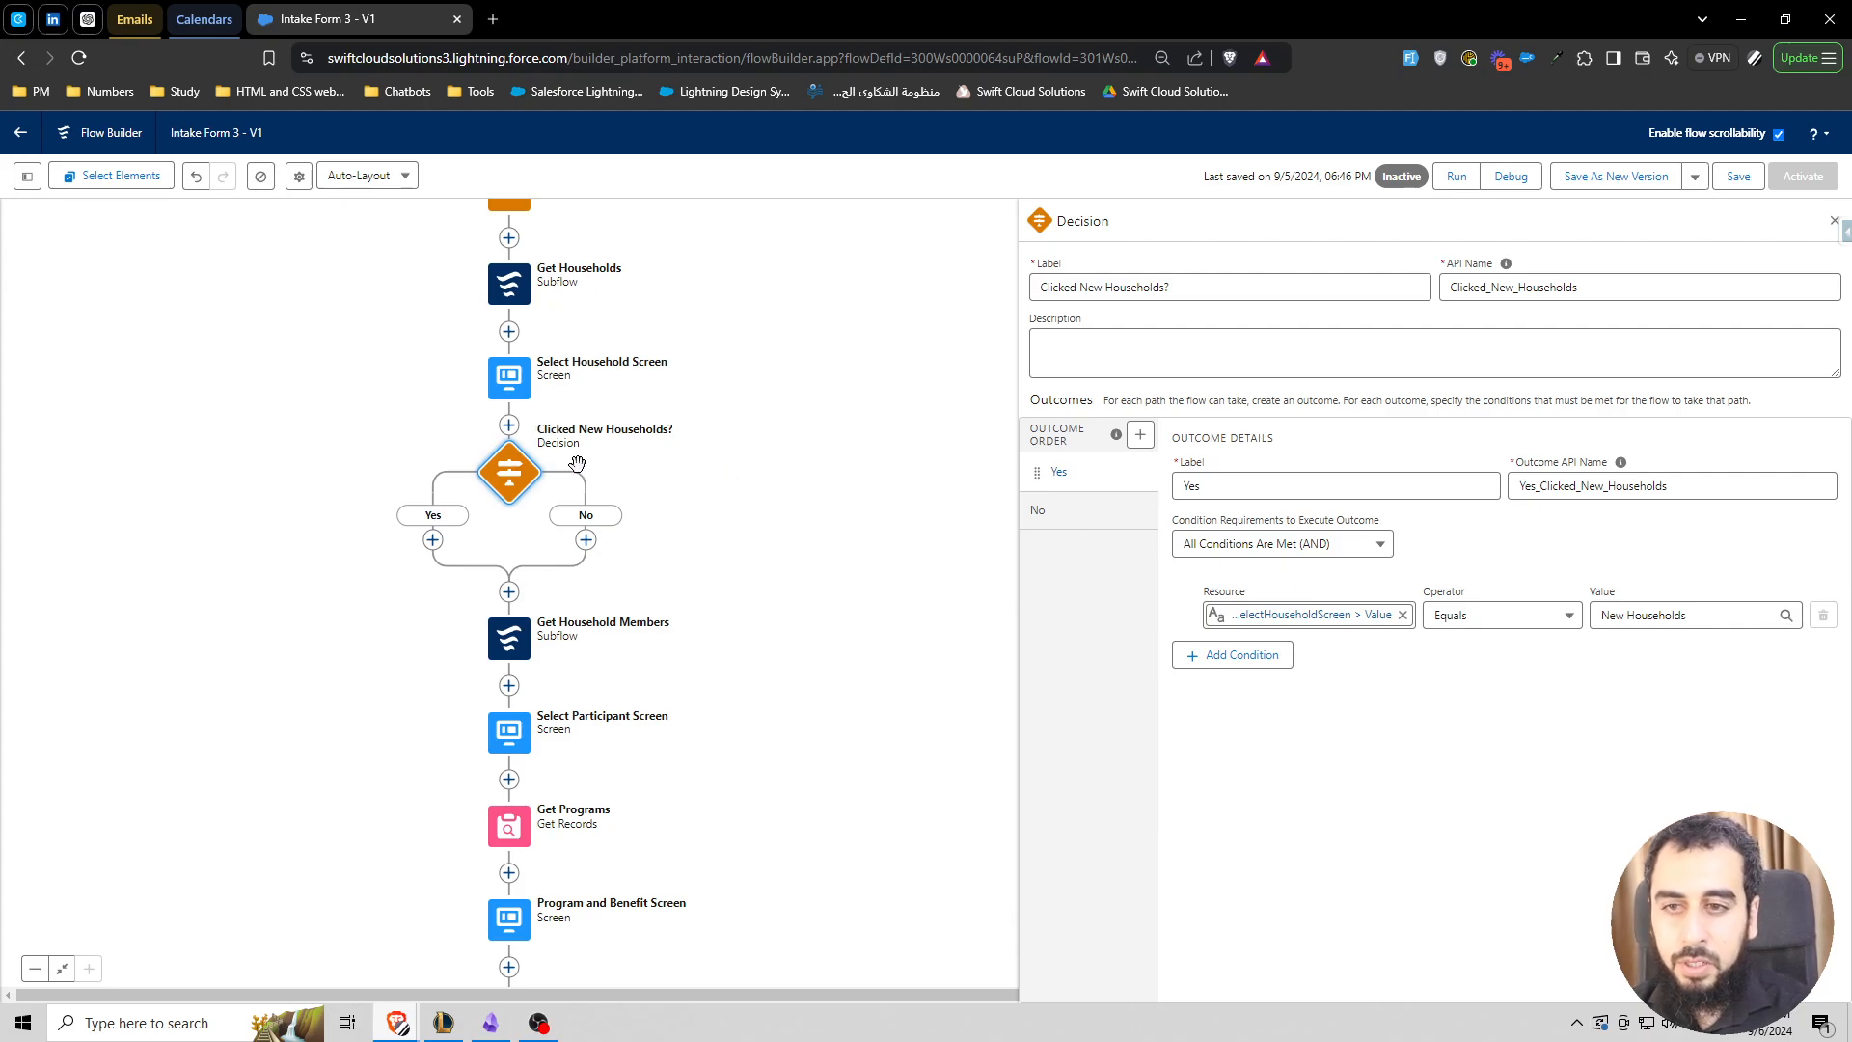
- Open the Select Household Screen to check the button bar that feeds the decision, and close it
left_click(509, 376)
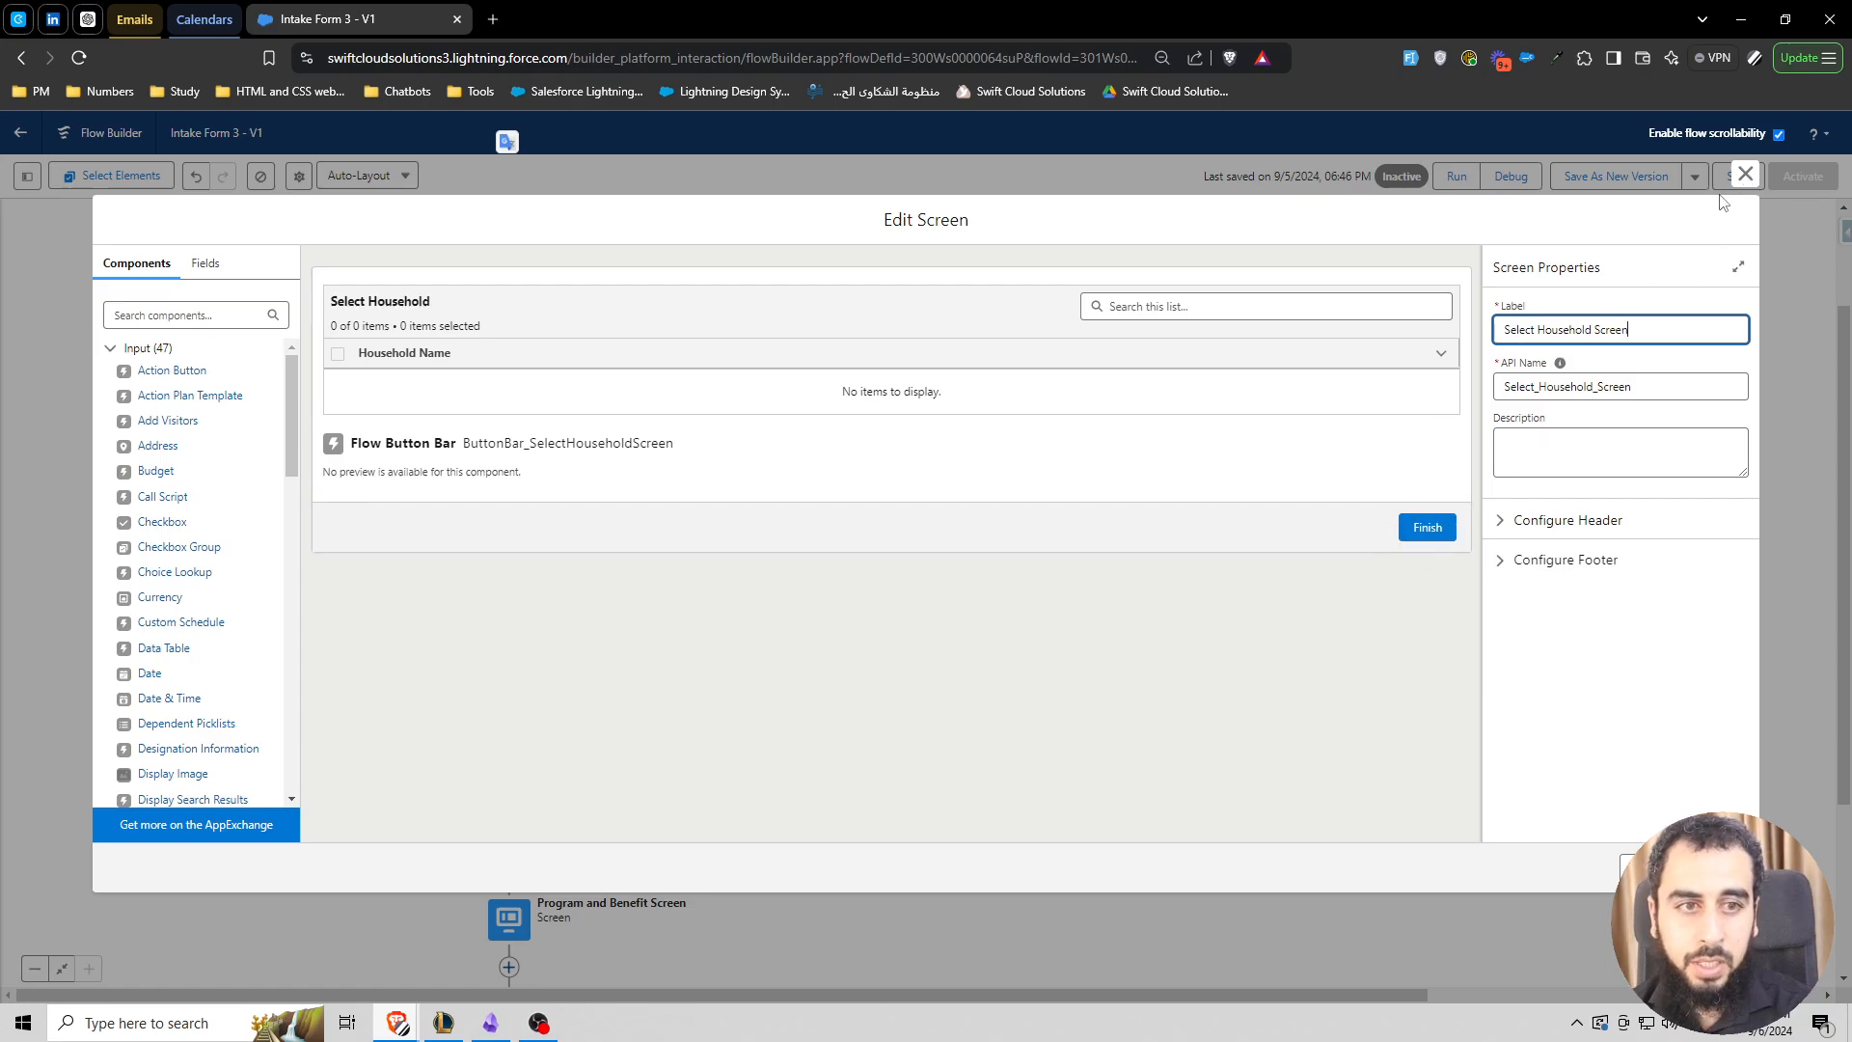
left_click(1745, 175)
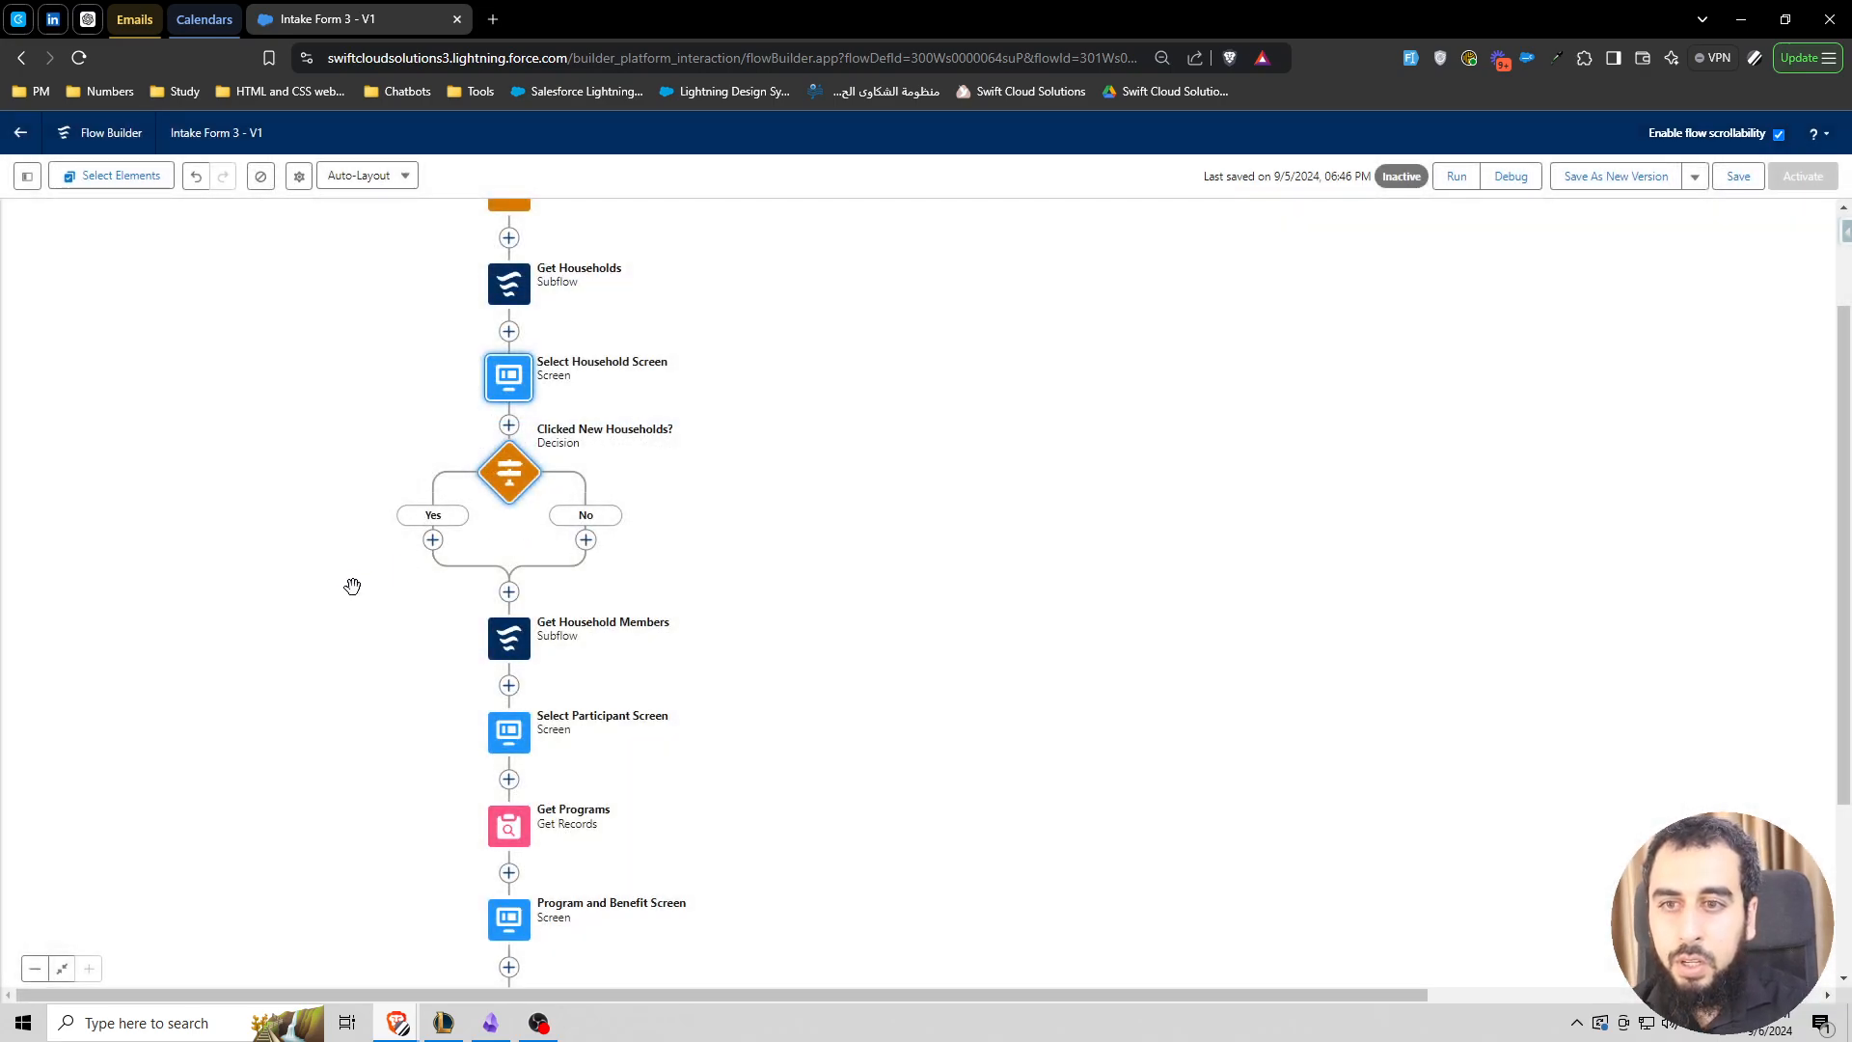
- Add an End element to the Yes path of the Clicked New Households? decision
left_click_drag(349, 585, 454, 600)
left_click(542, 552)
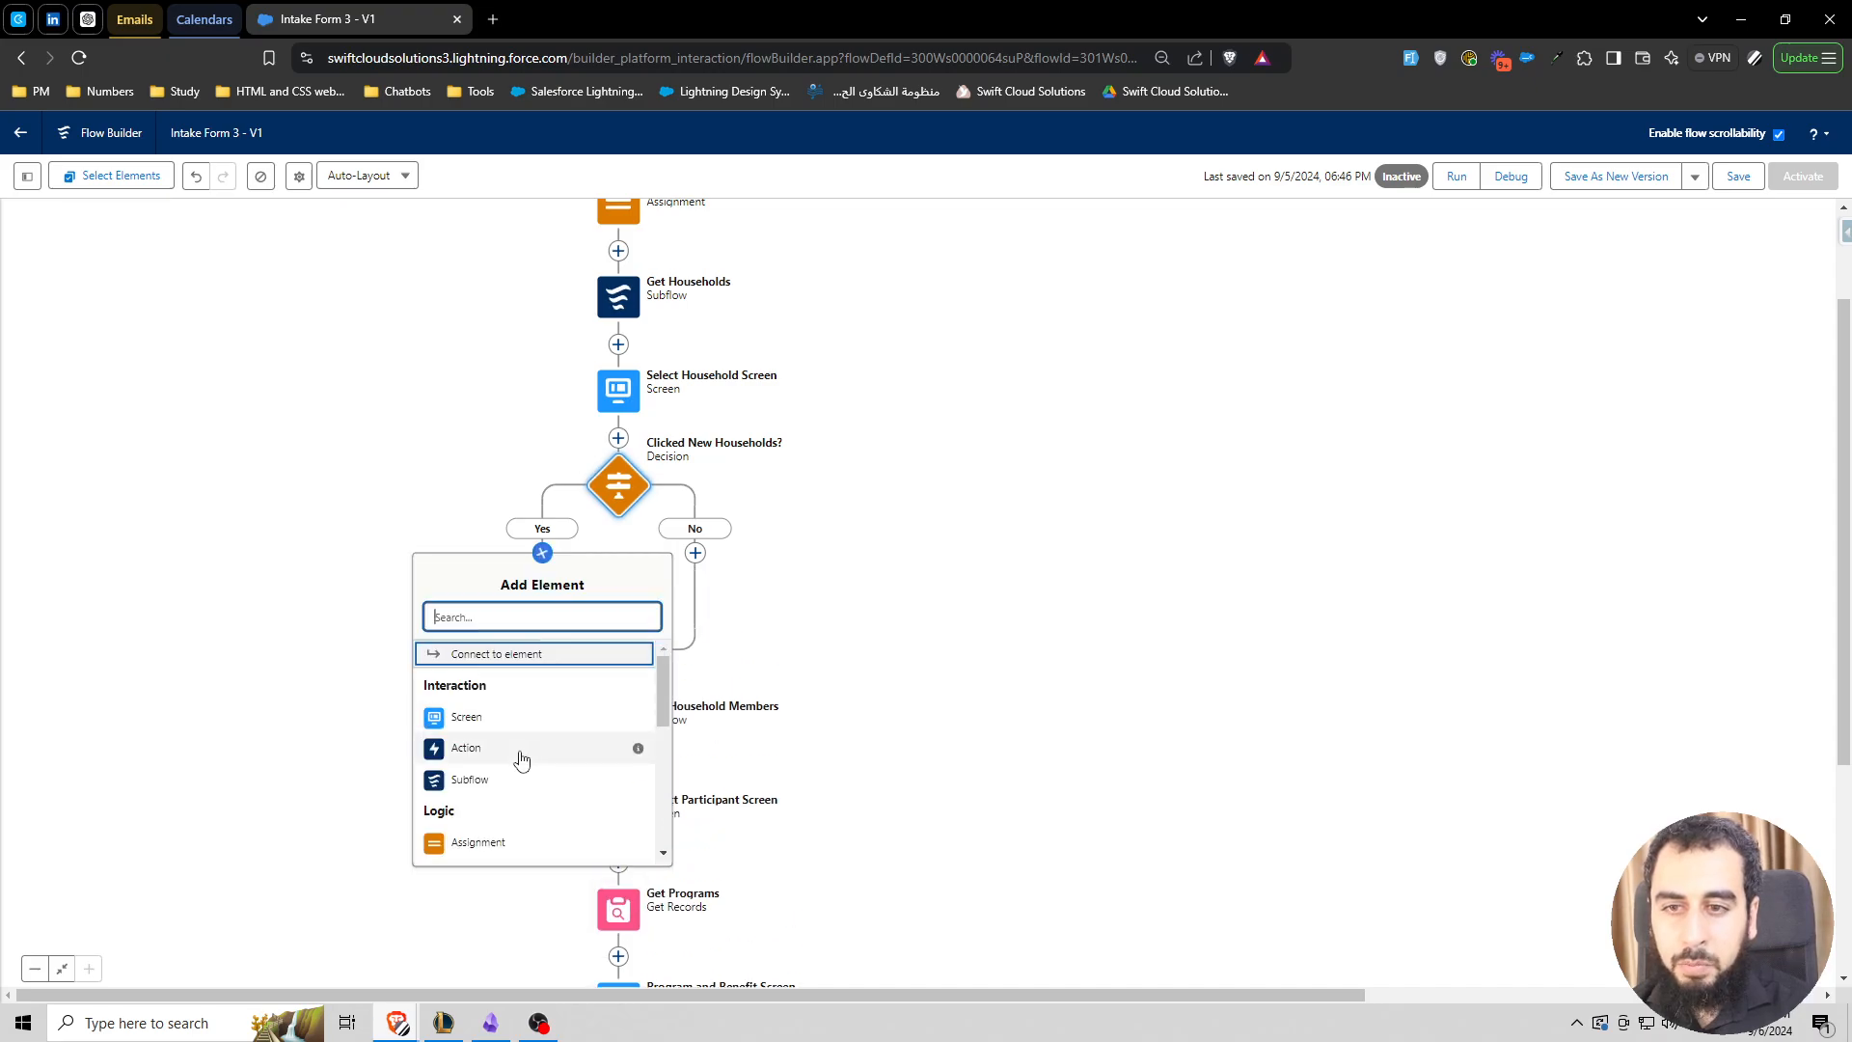
scroll(501, 733, "down", 5)
left_click(461, 837)
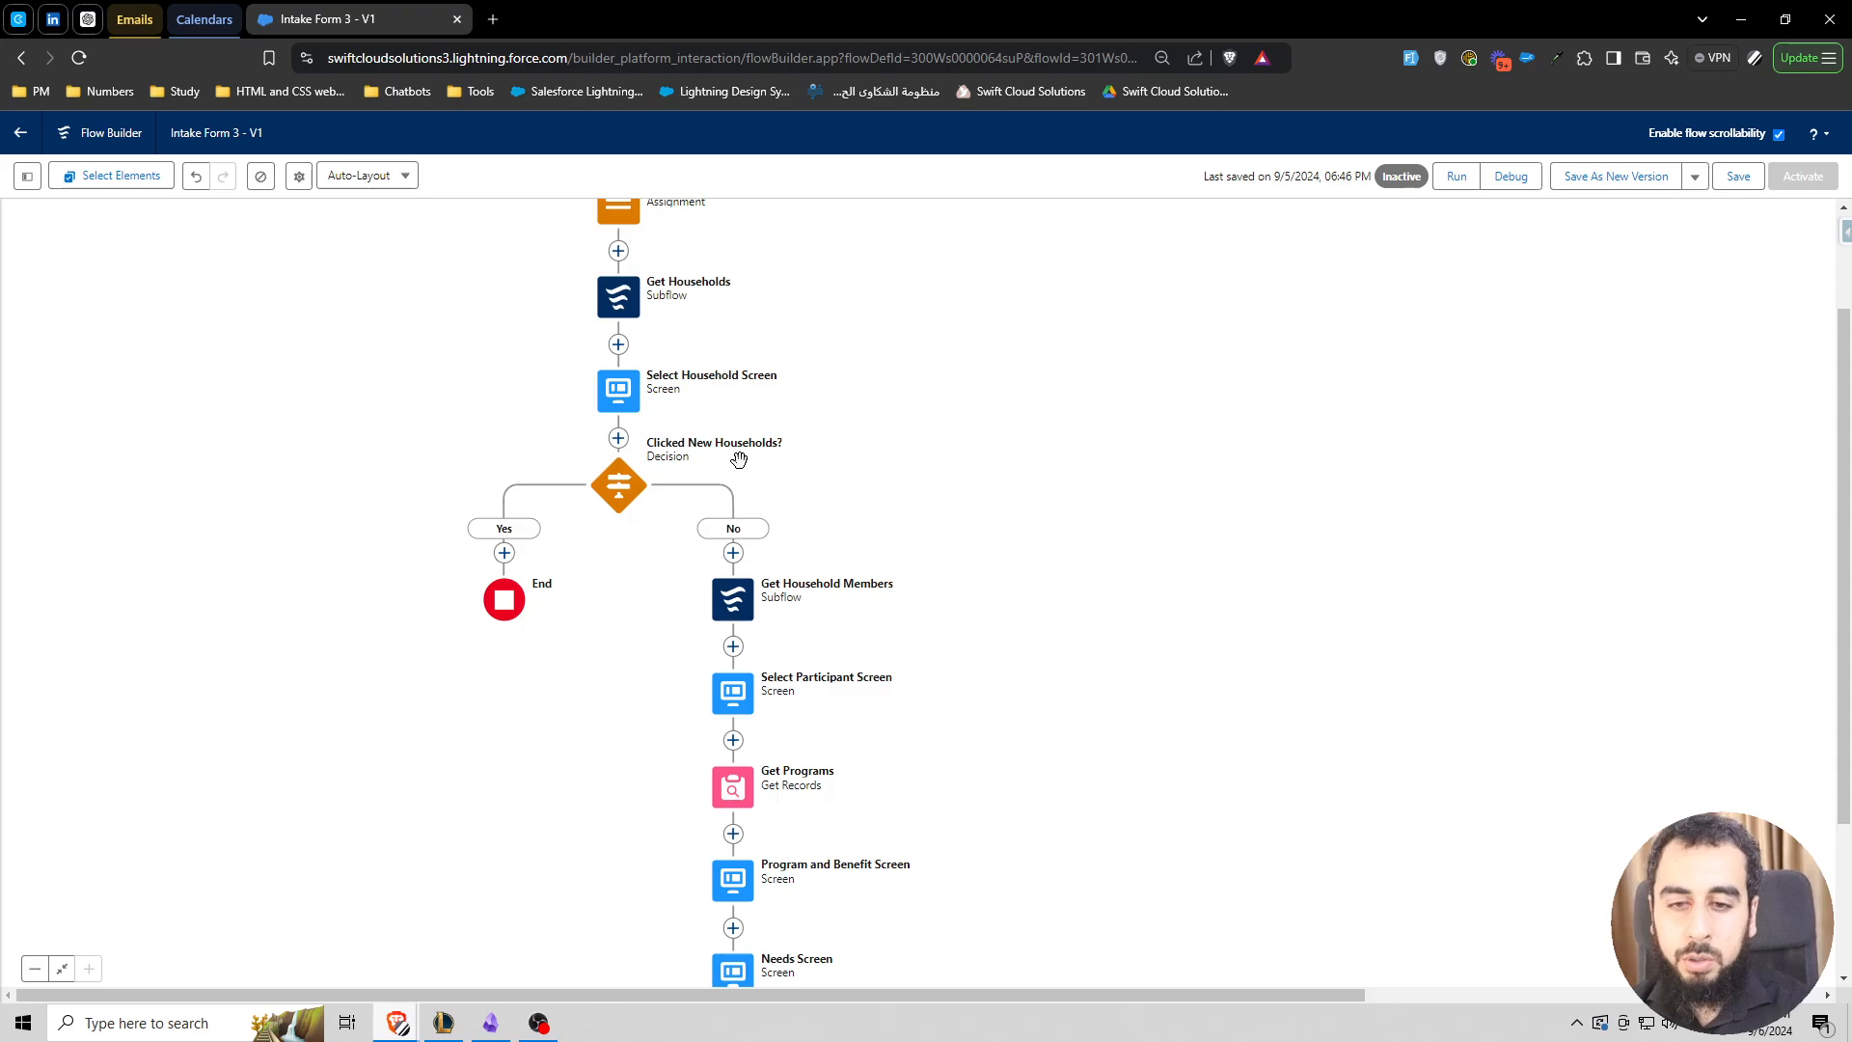
- Add a screen to the decision's Yes path, labelled New Households Screen with API name New_Households_Screen
left_click(504, 553)
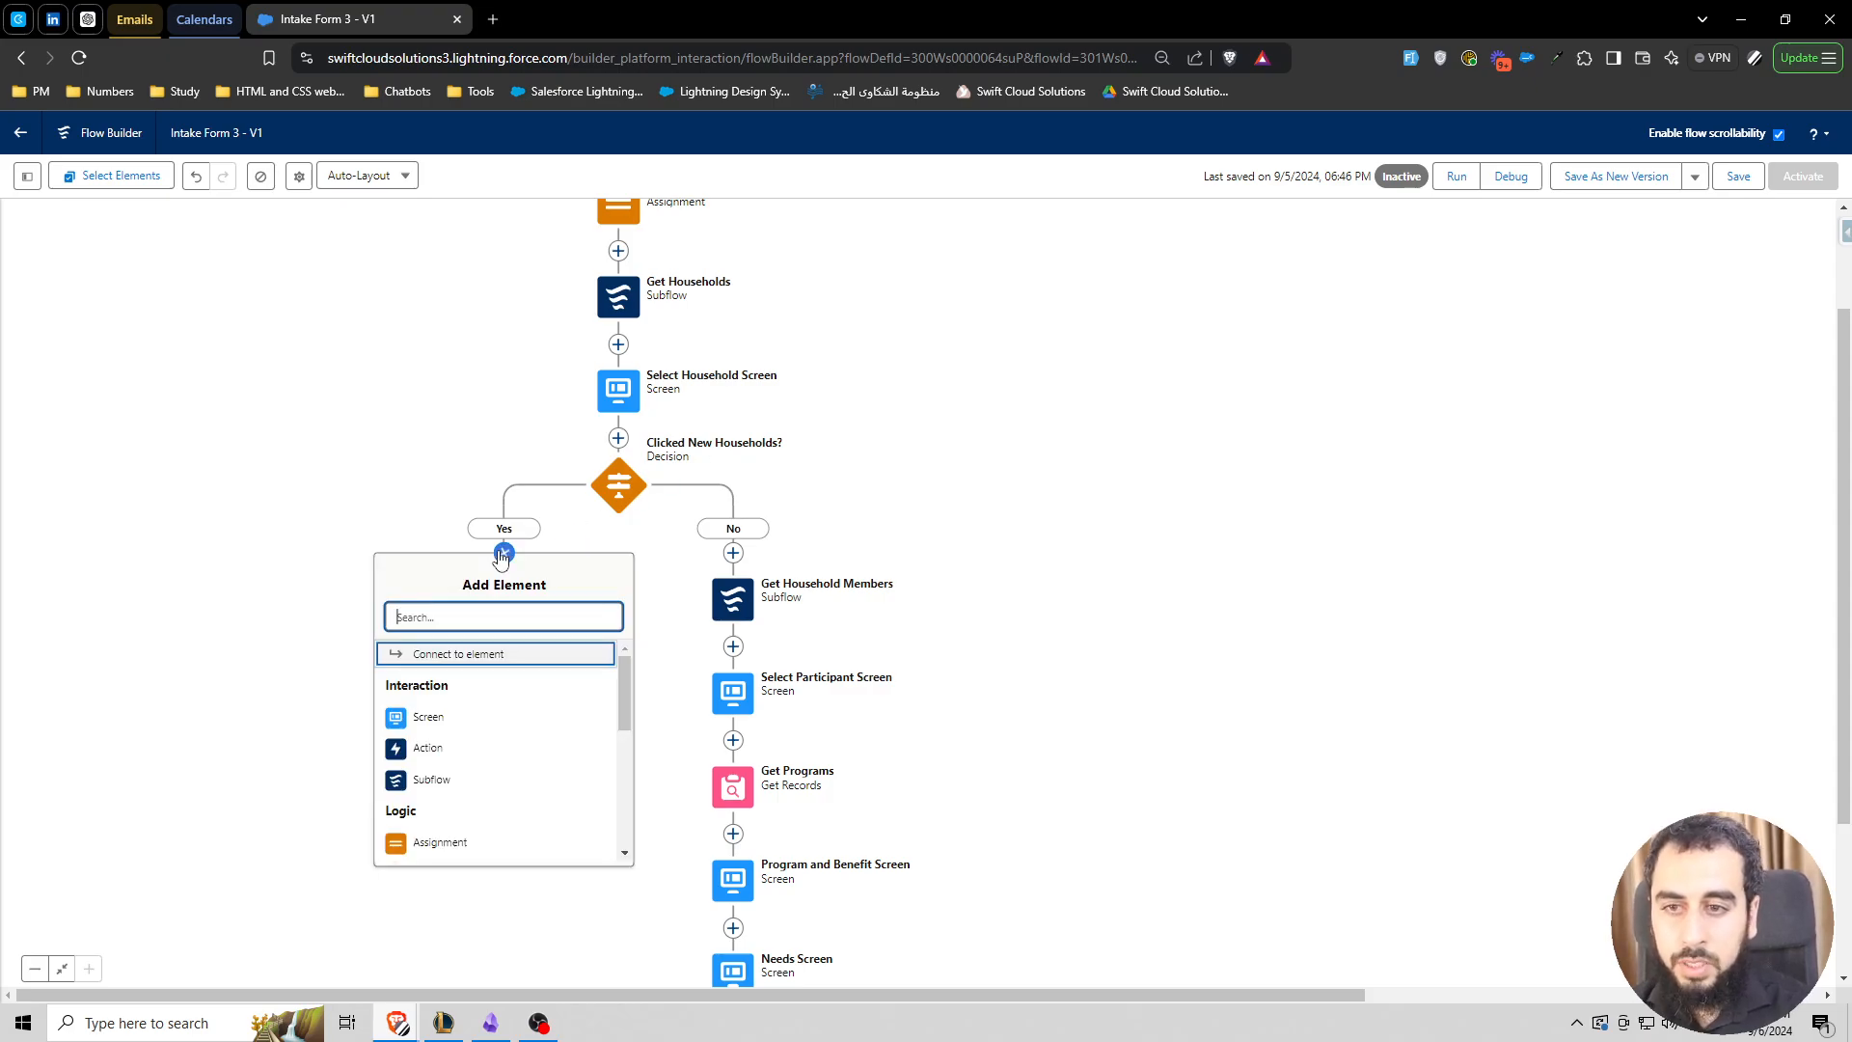
left_click(455, 730)
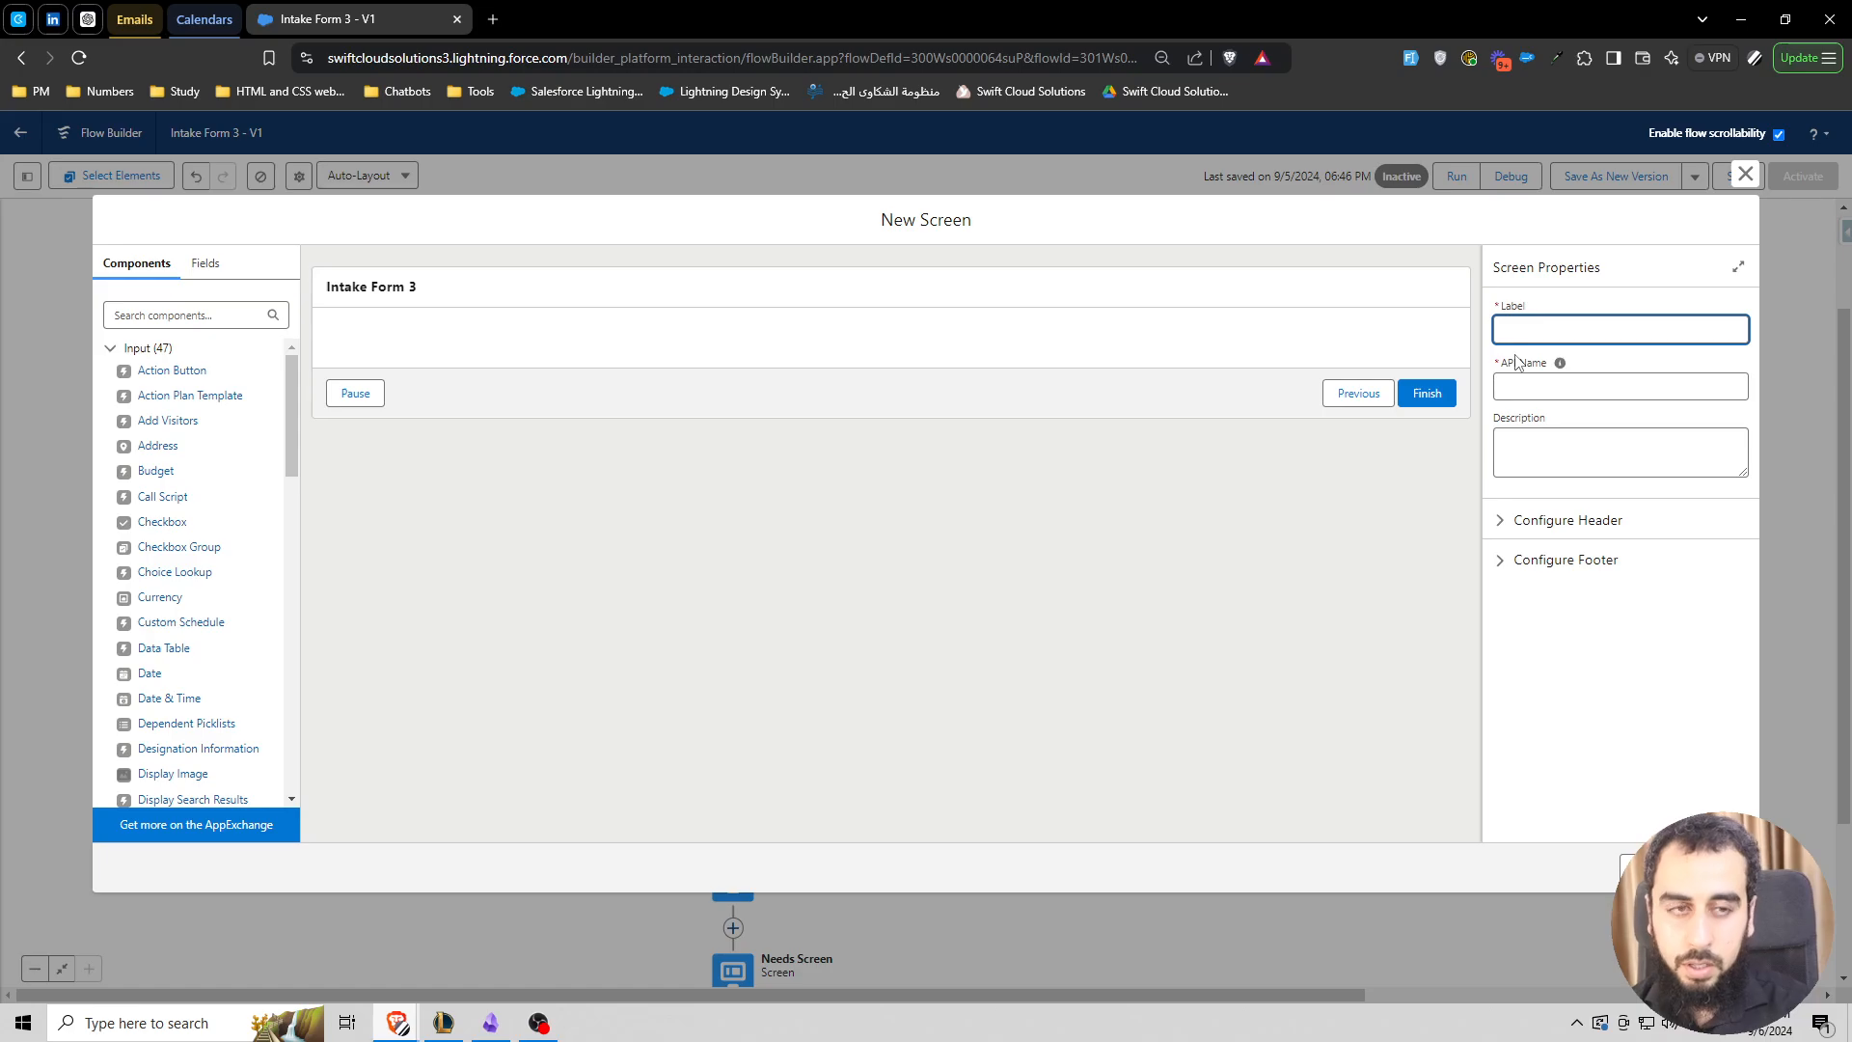
type("Neww")
type("H")
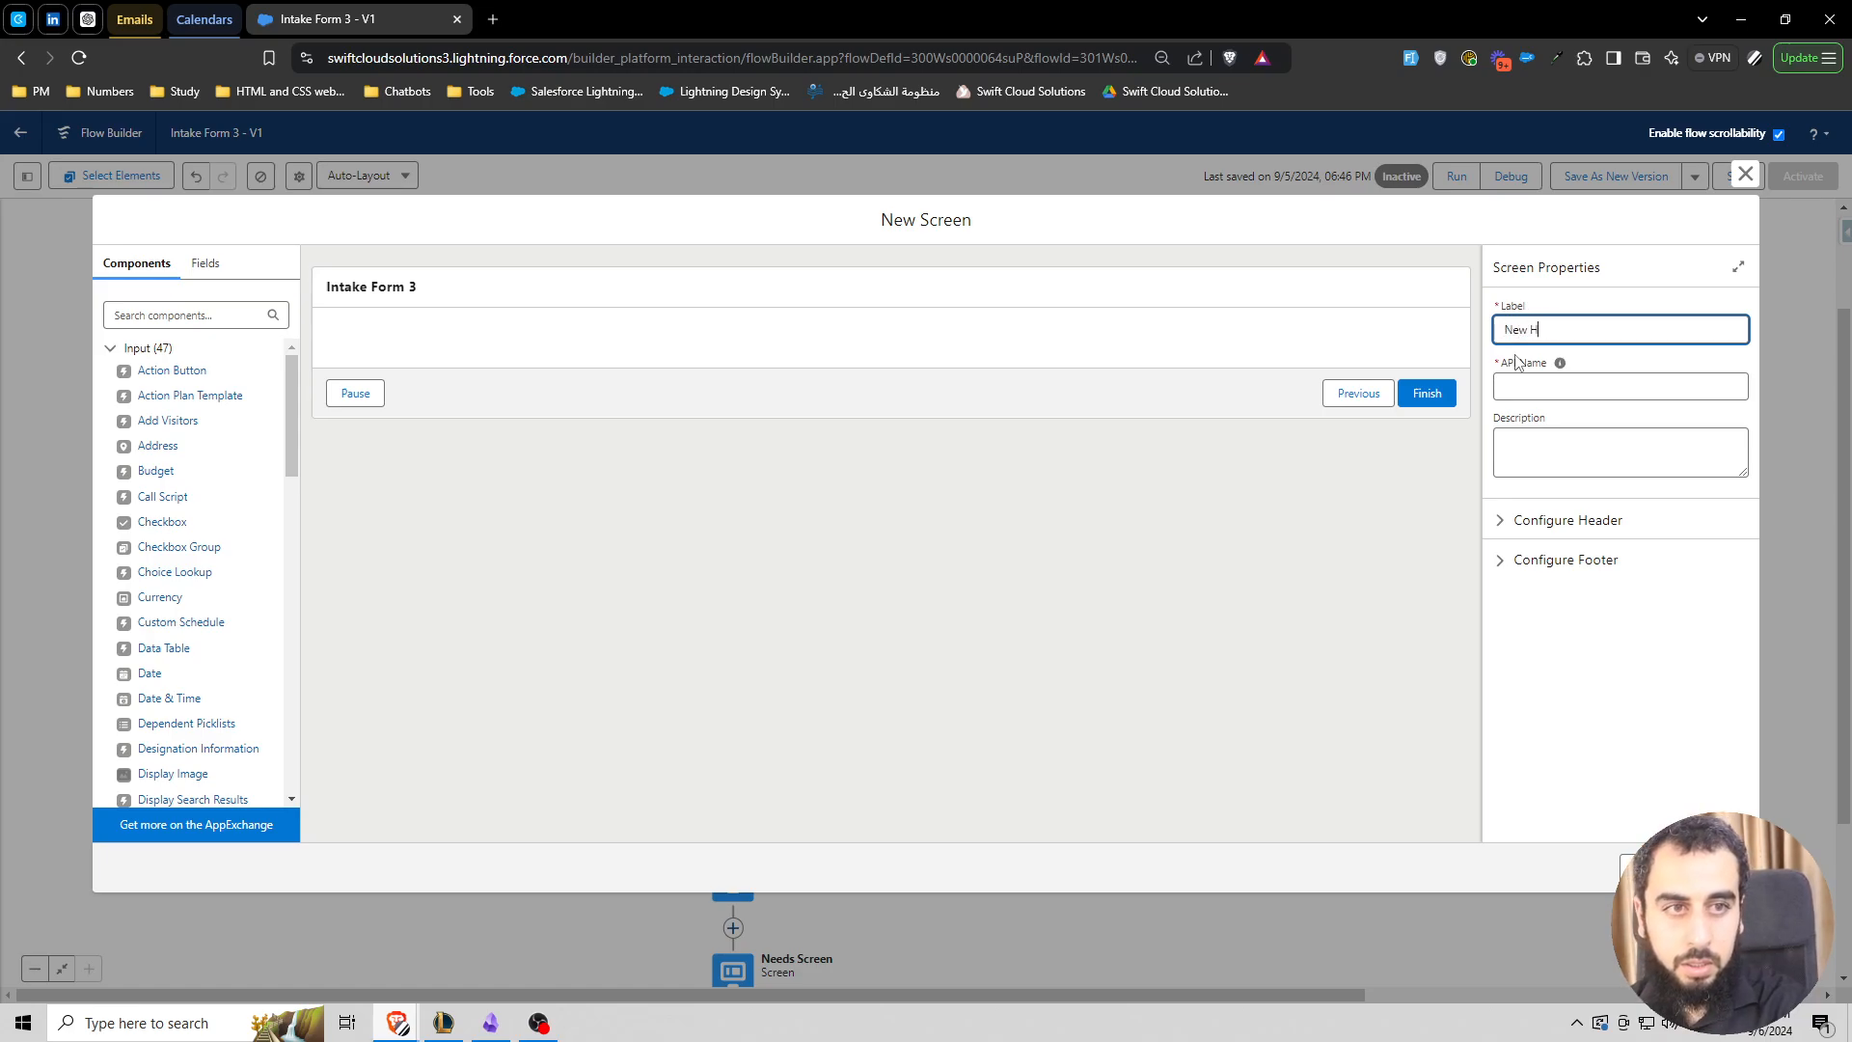
type("ouseholds Screen")
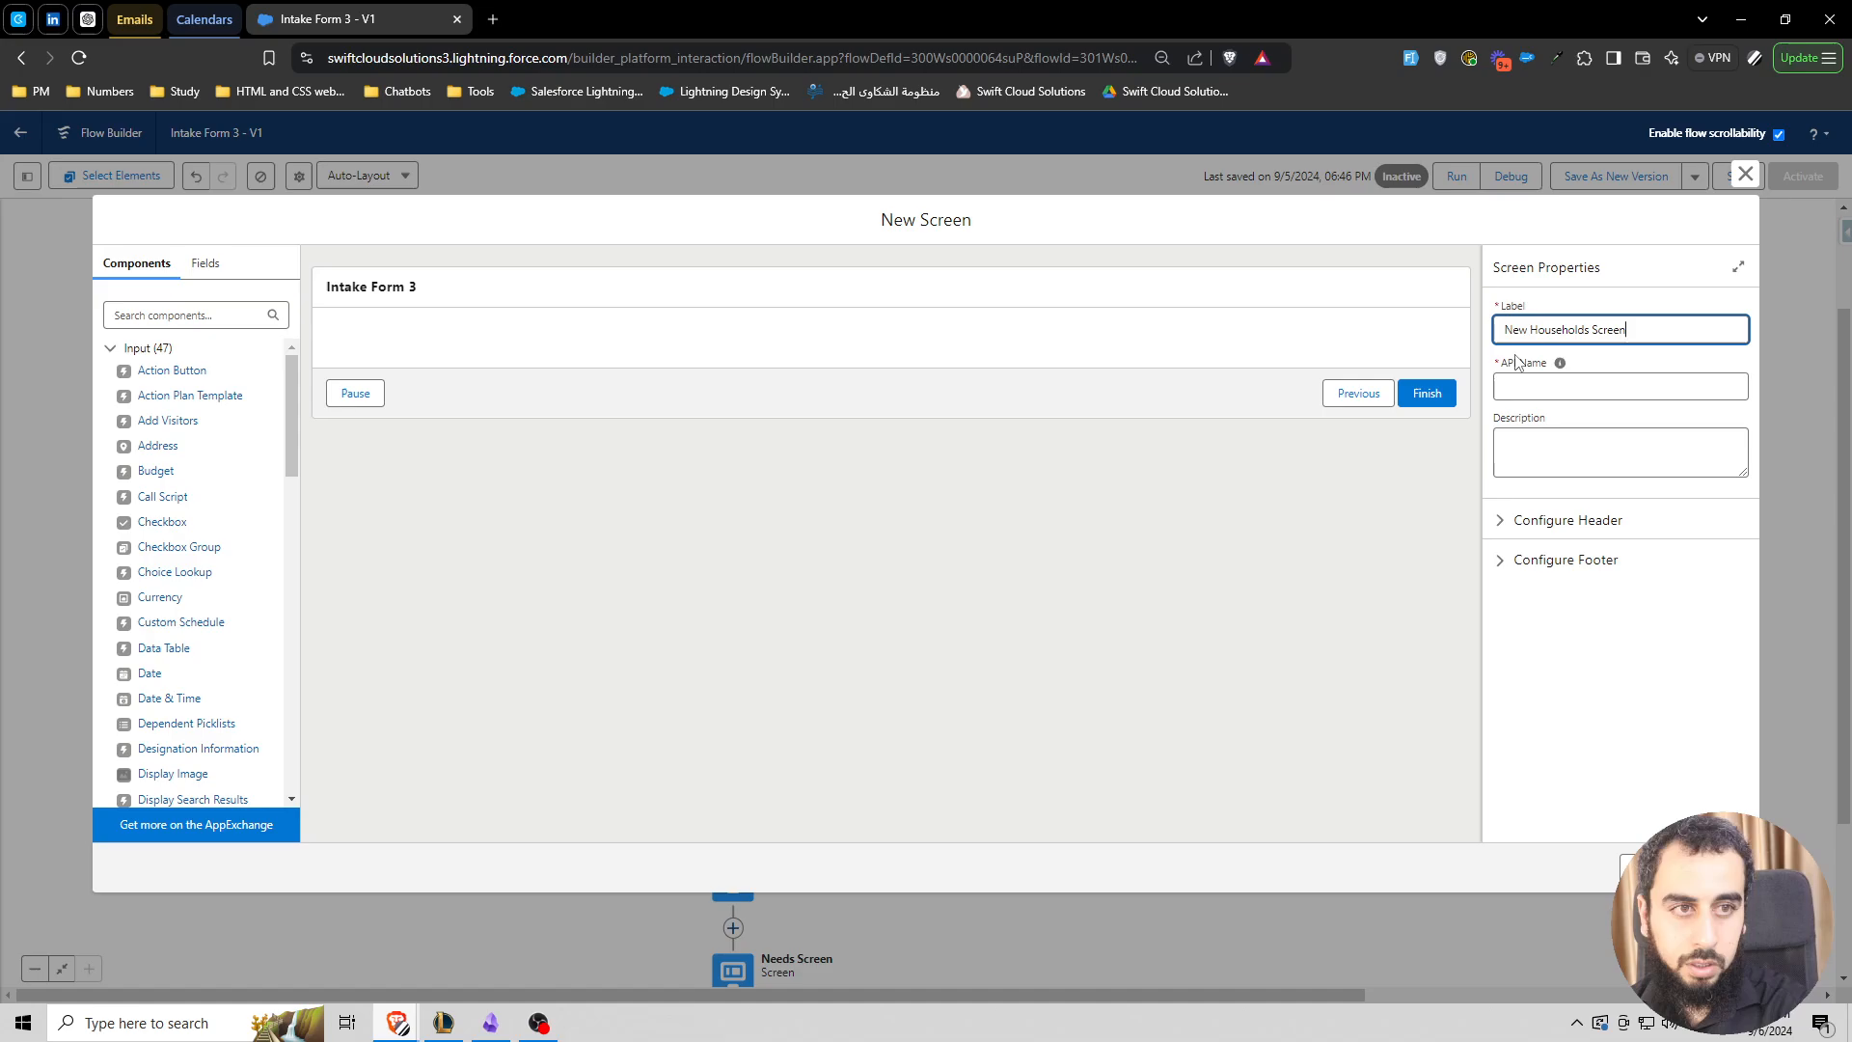
left_click(1607, 368)
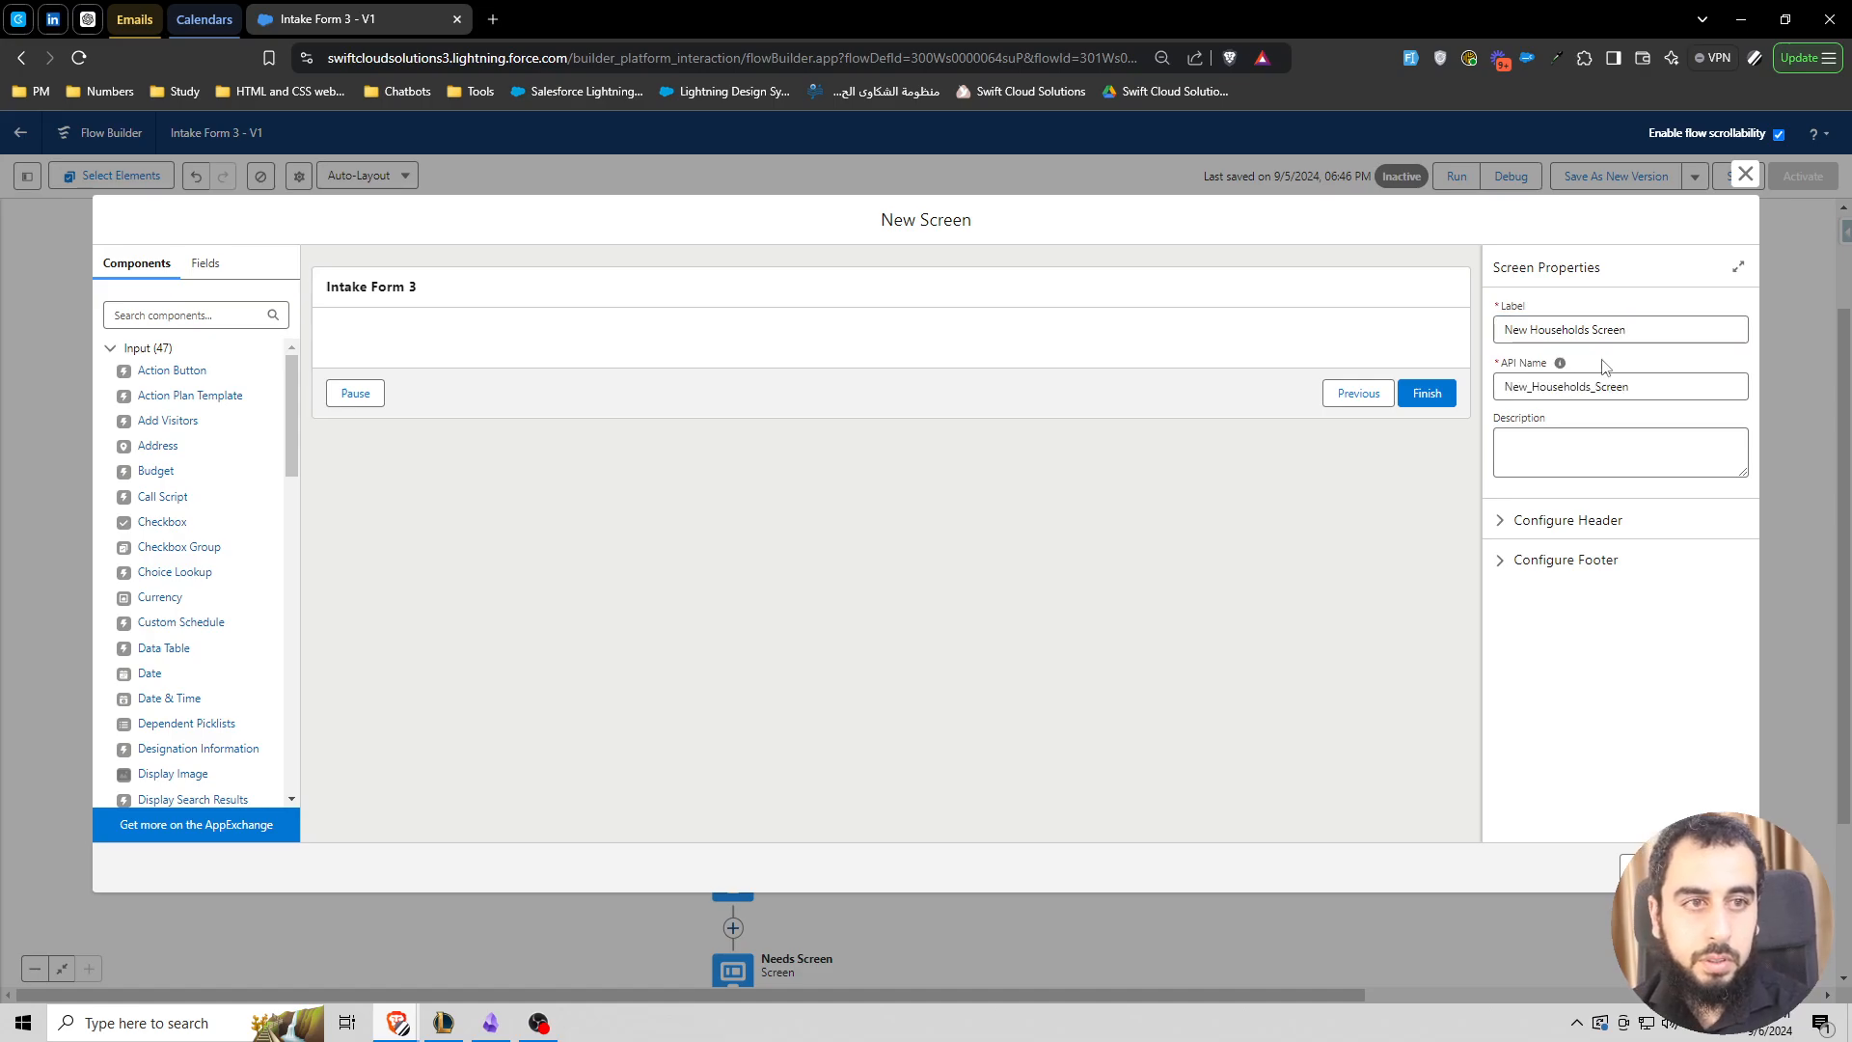
- Hide the header and the Pause button on the New Households Screen
left_click(1510, 521)
left_click(1546, 633)
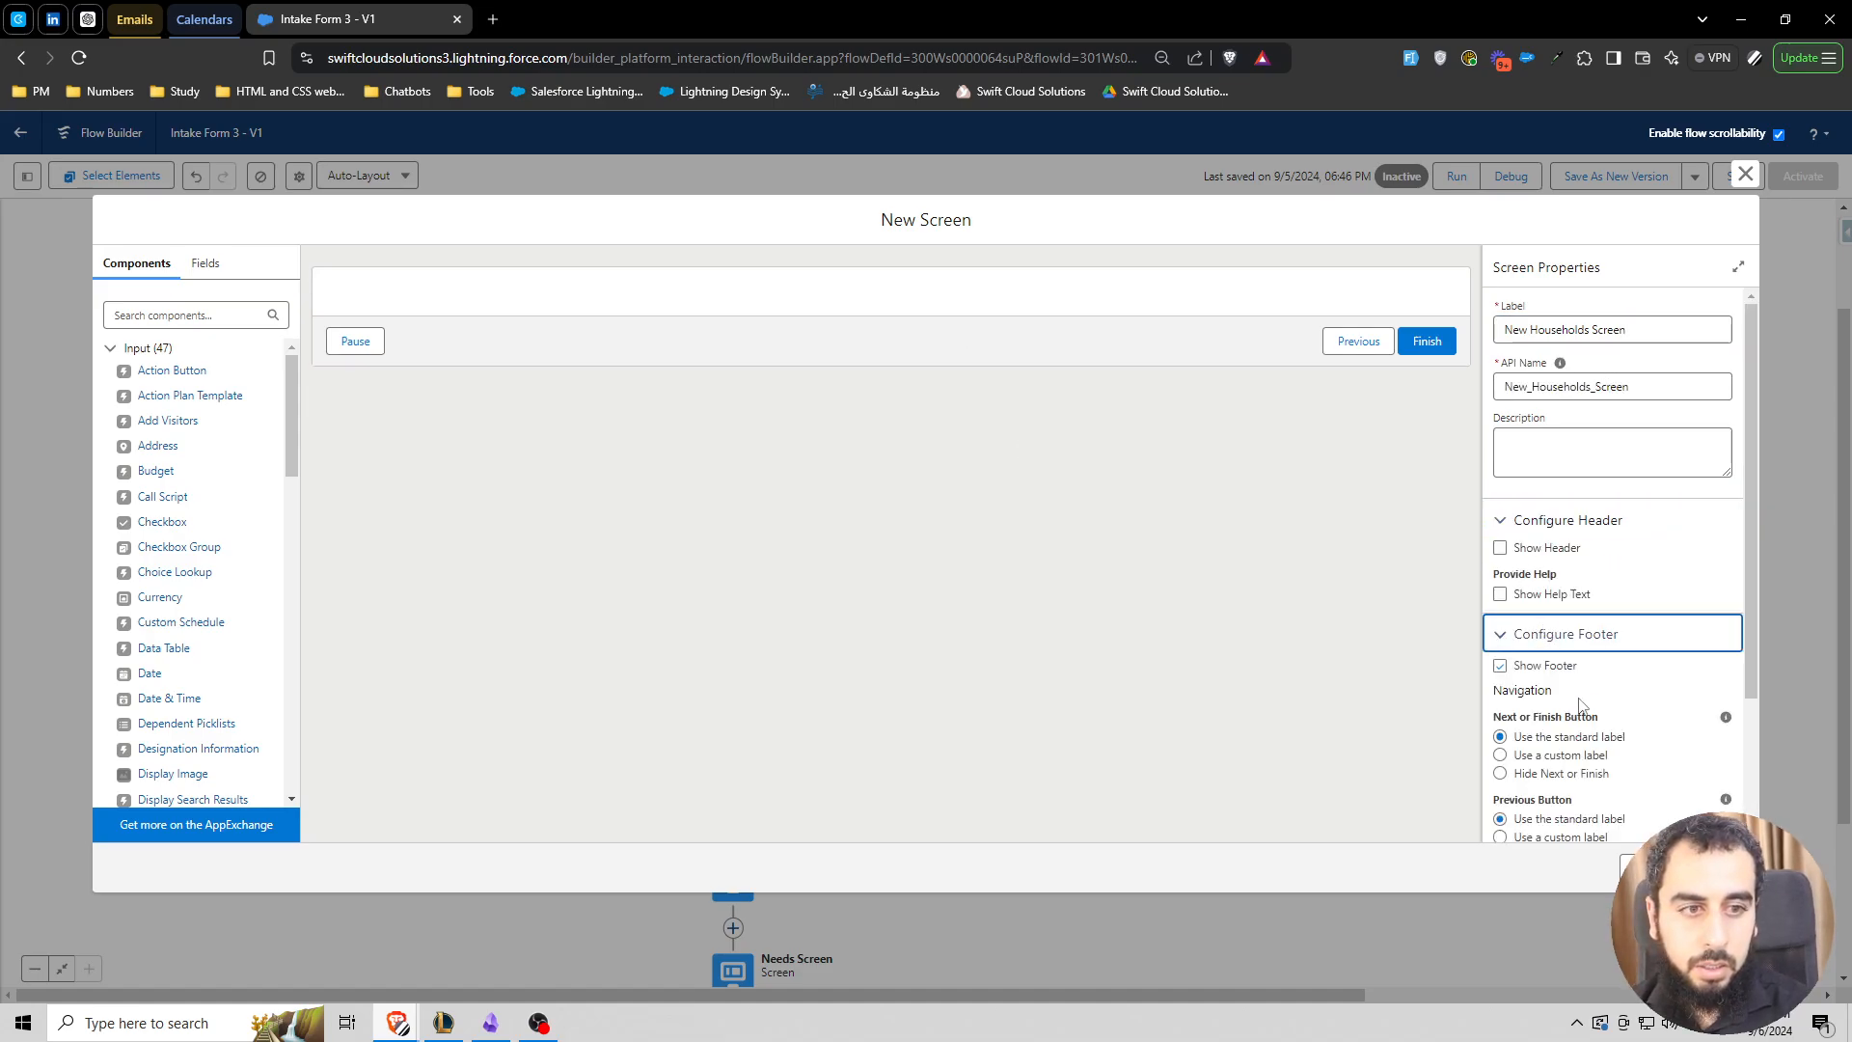
scroll(1582, 627, "down", 2)
left_click(1501, 765)
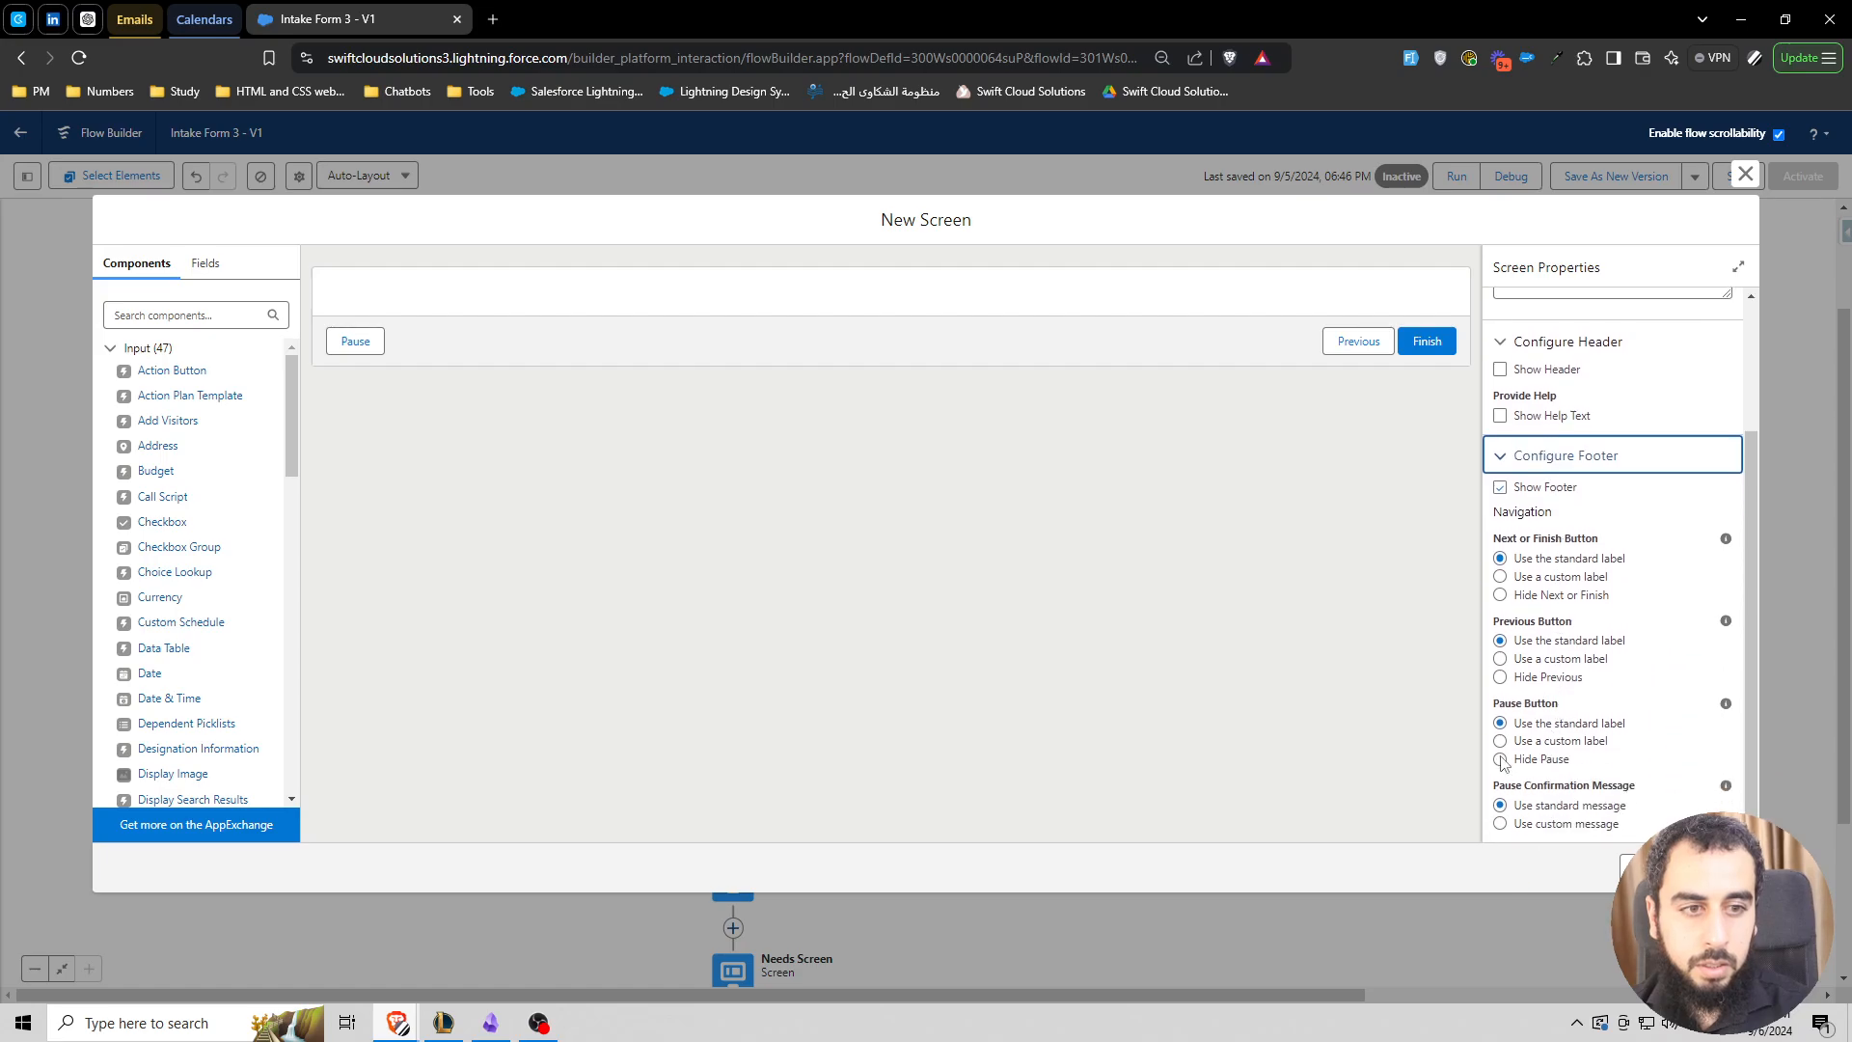
left_click(1225, 614)
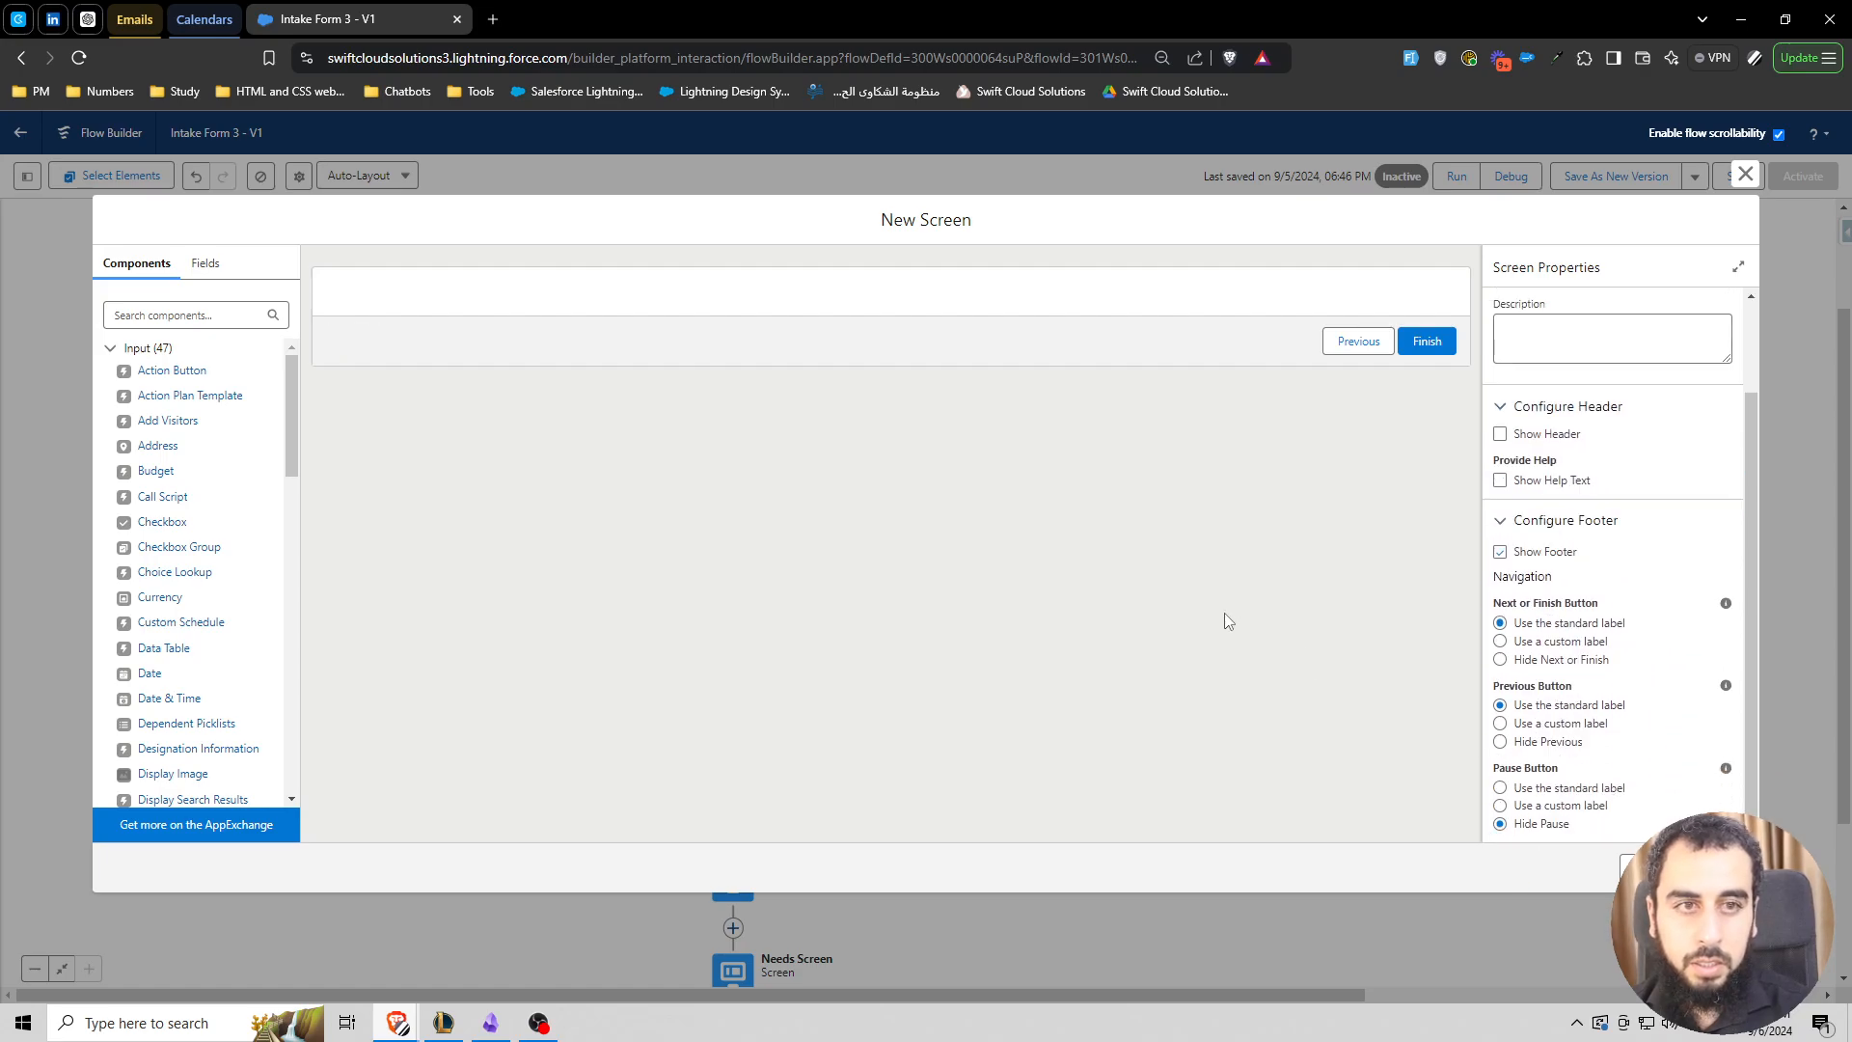
- Add a Repeater component to the New Households Screen with API name Repeater_Households
left_click(203, 318)
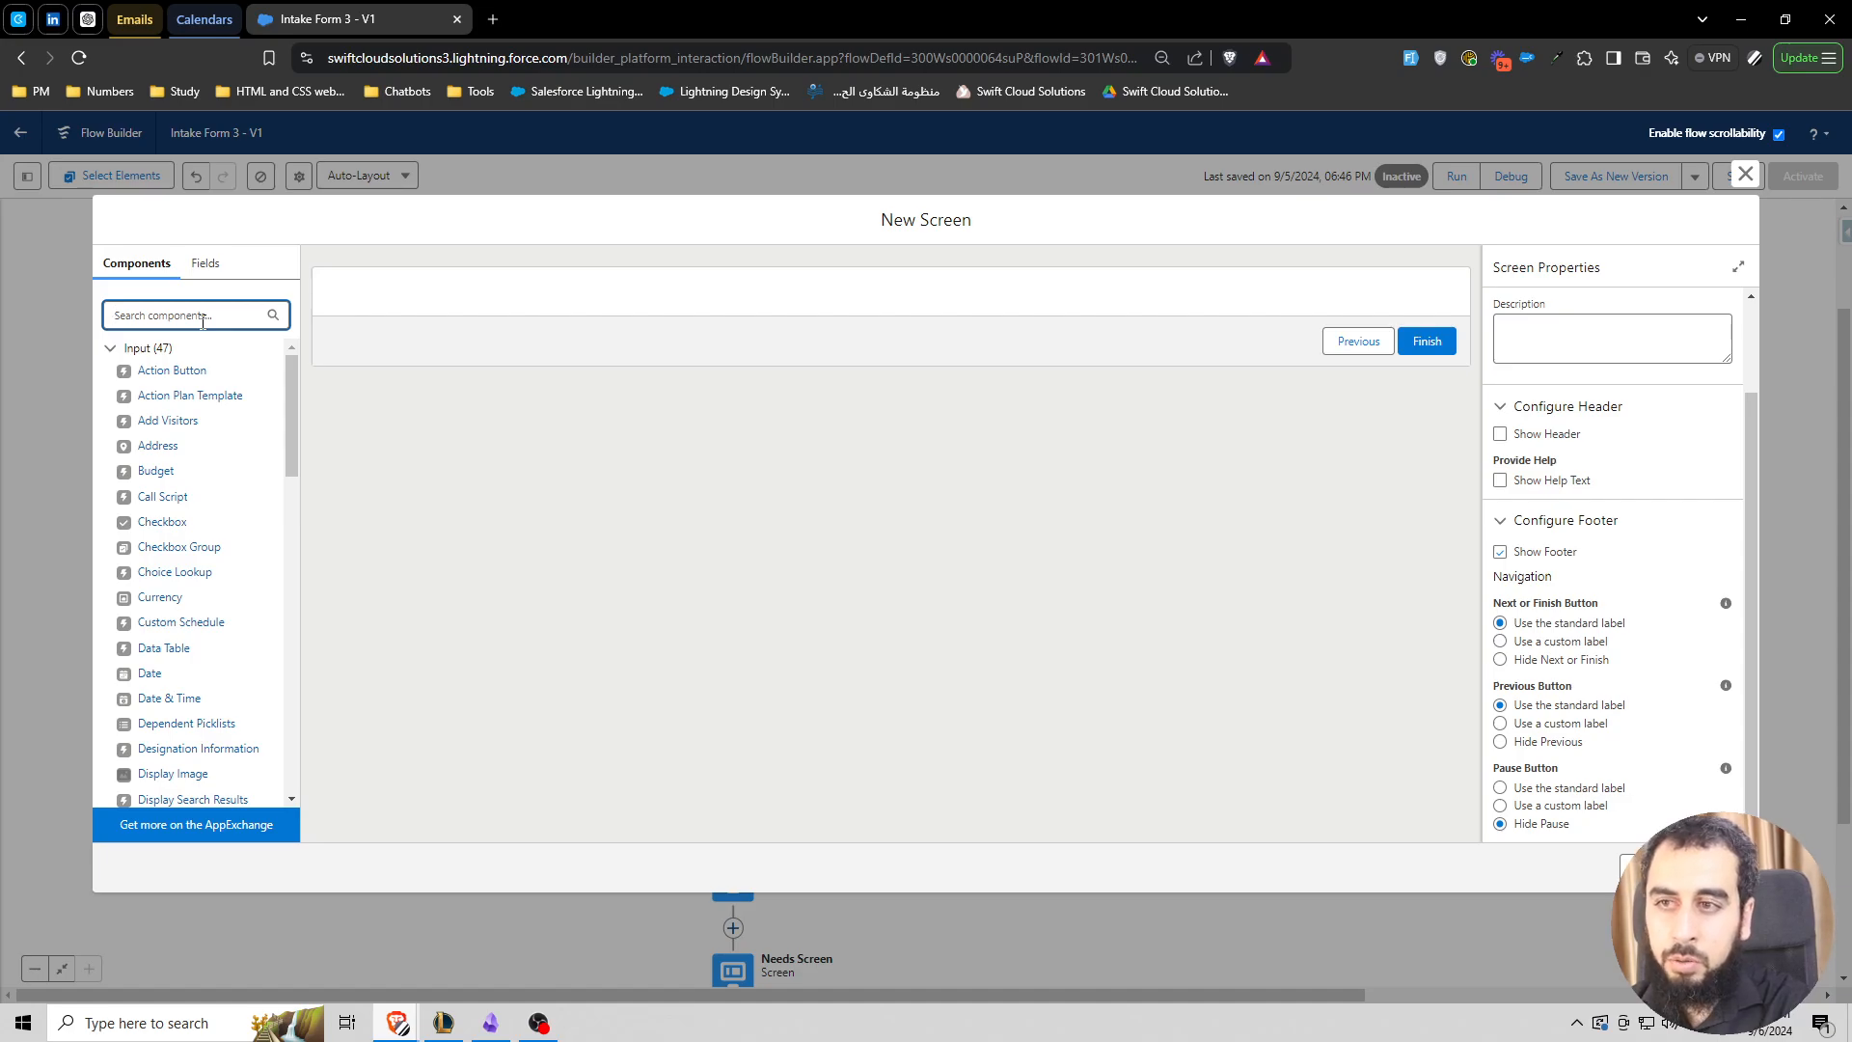
type("repea")
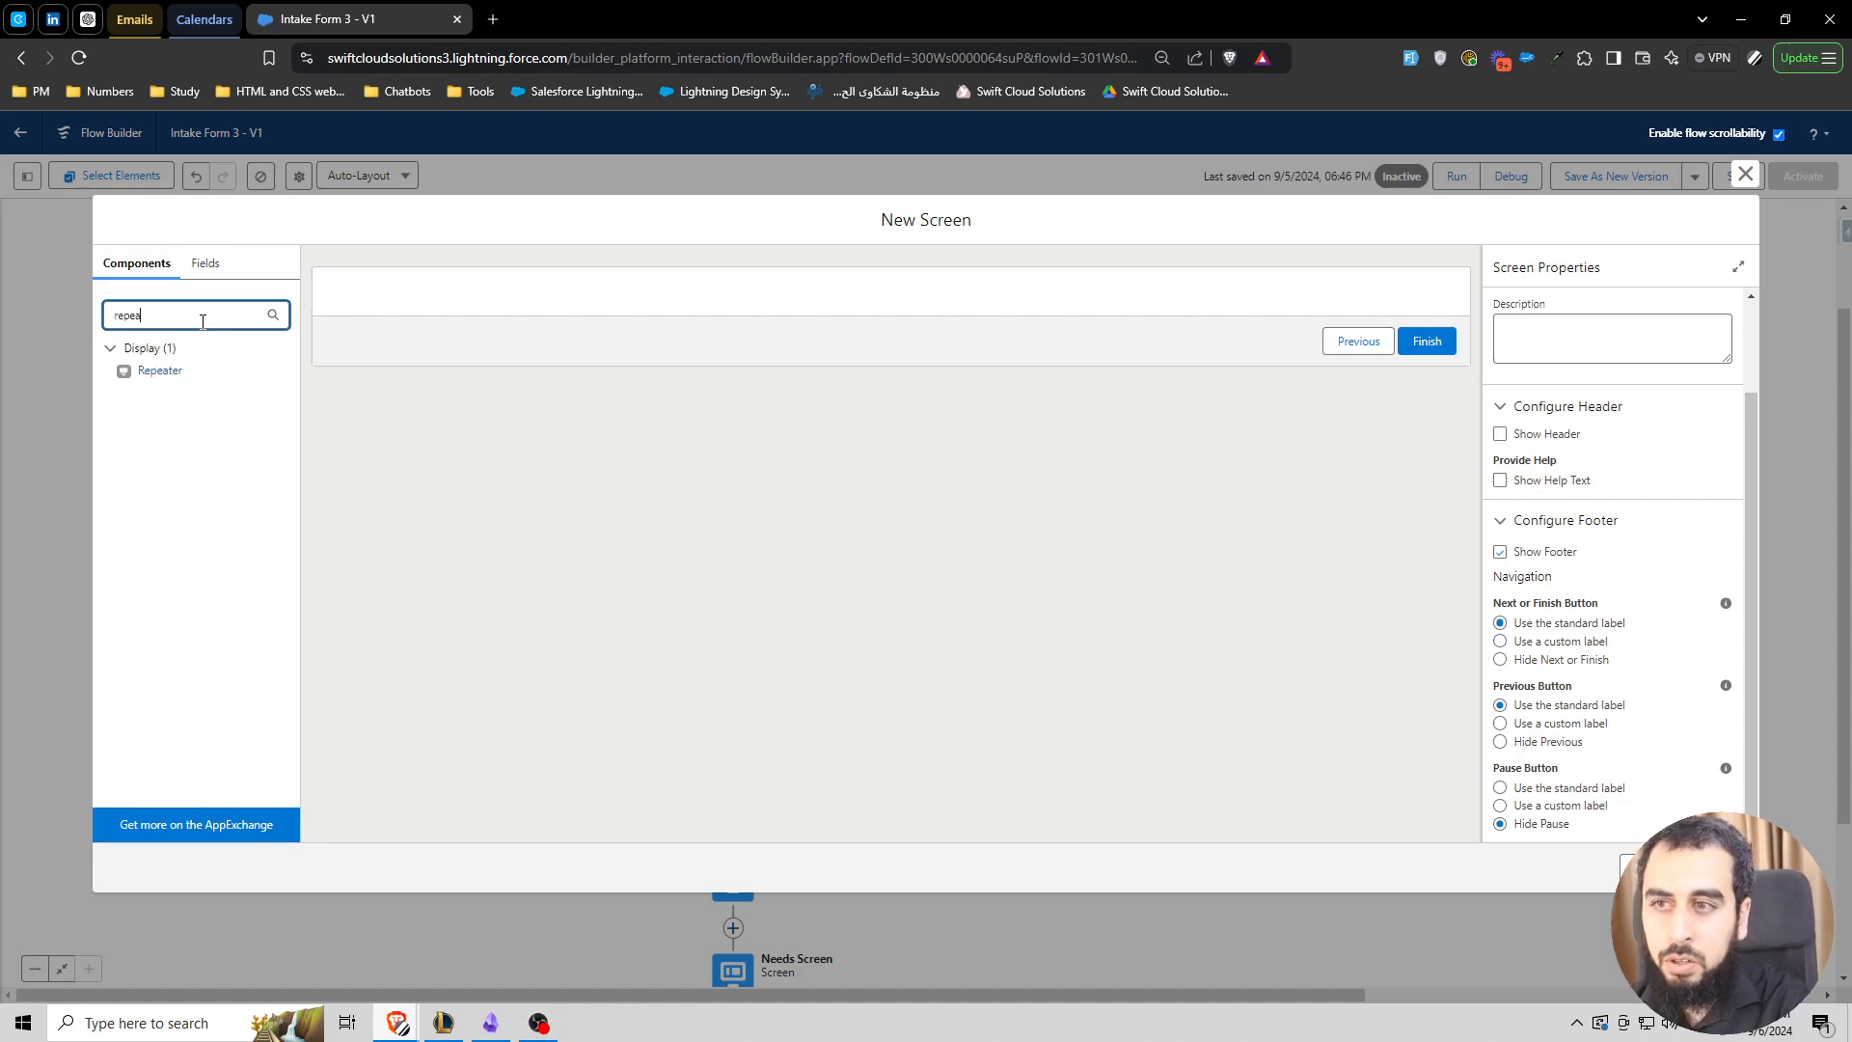
left_click(159, 371)
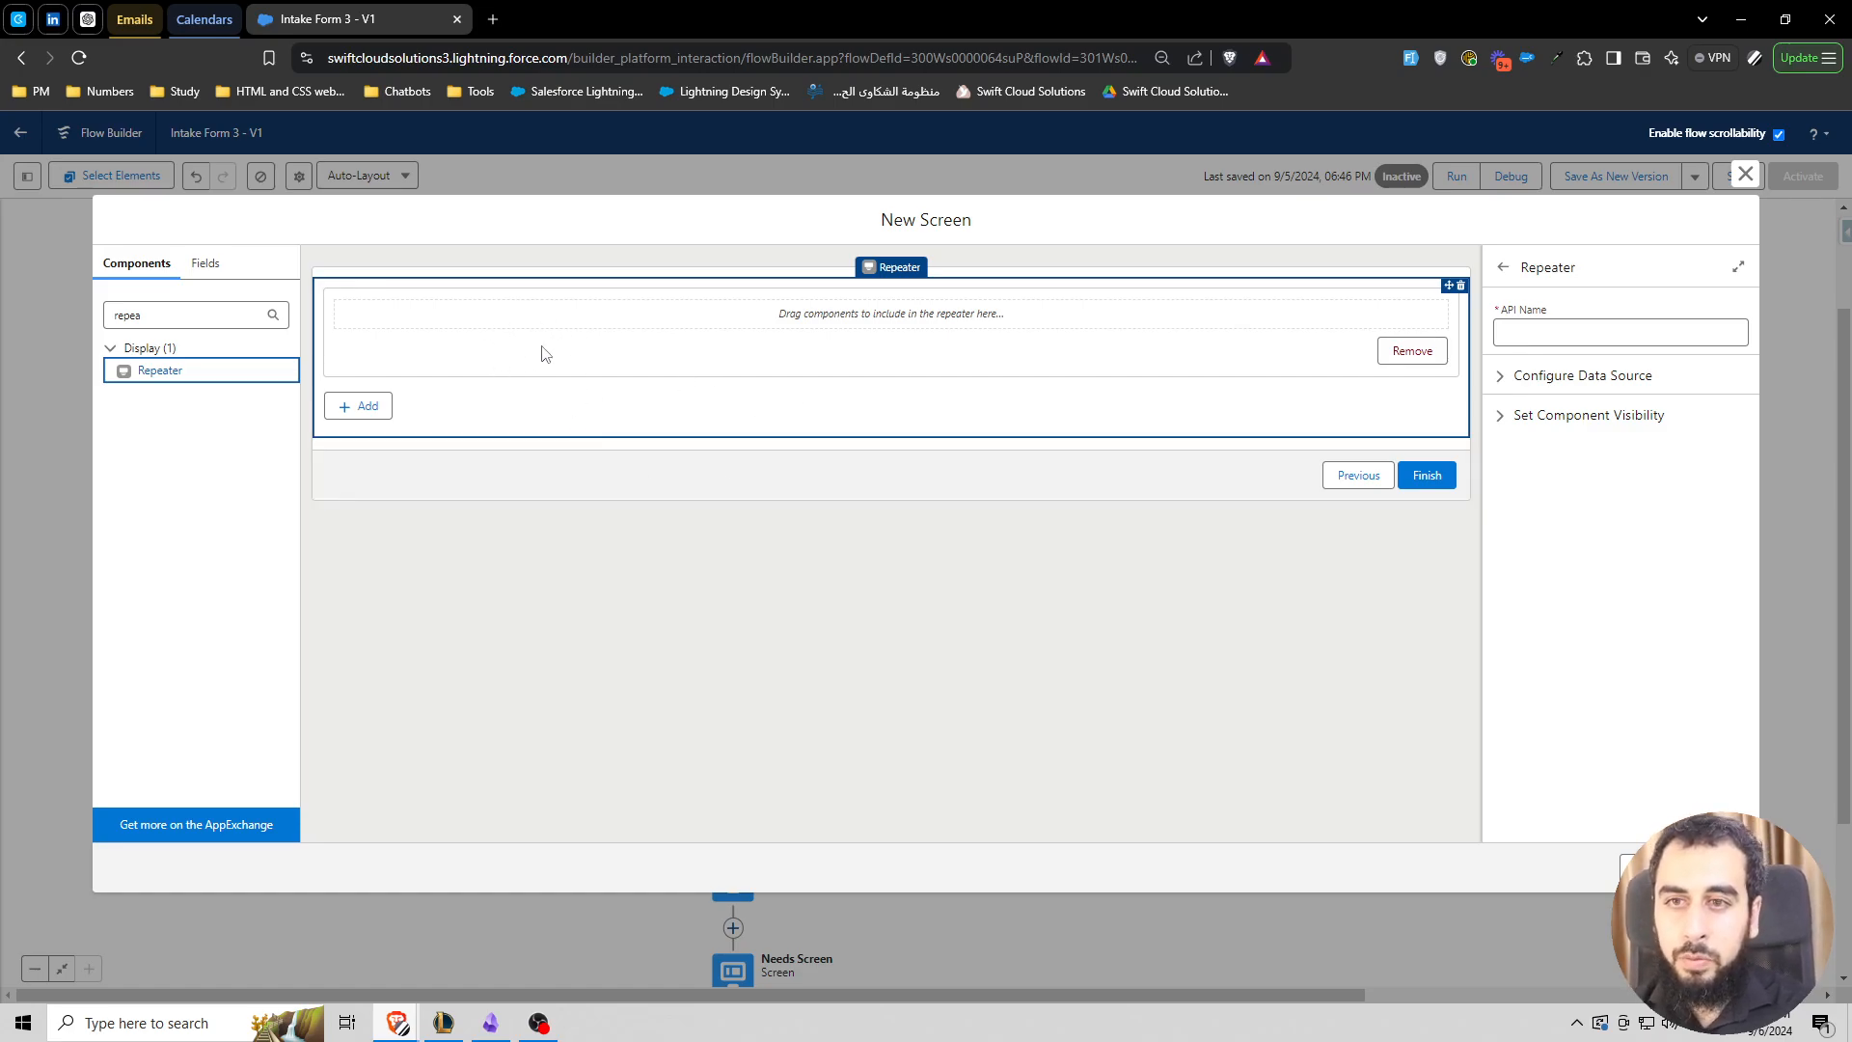
left_click(1549, 334)
type("Repeater")
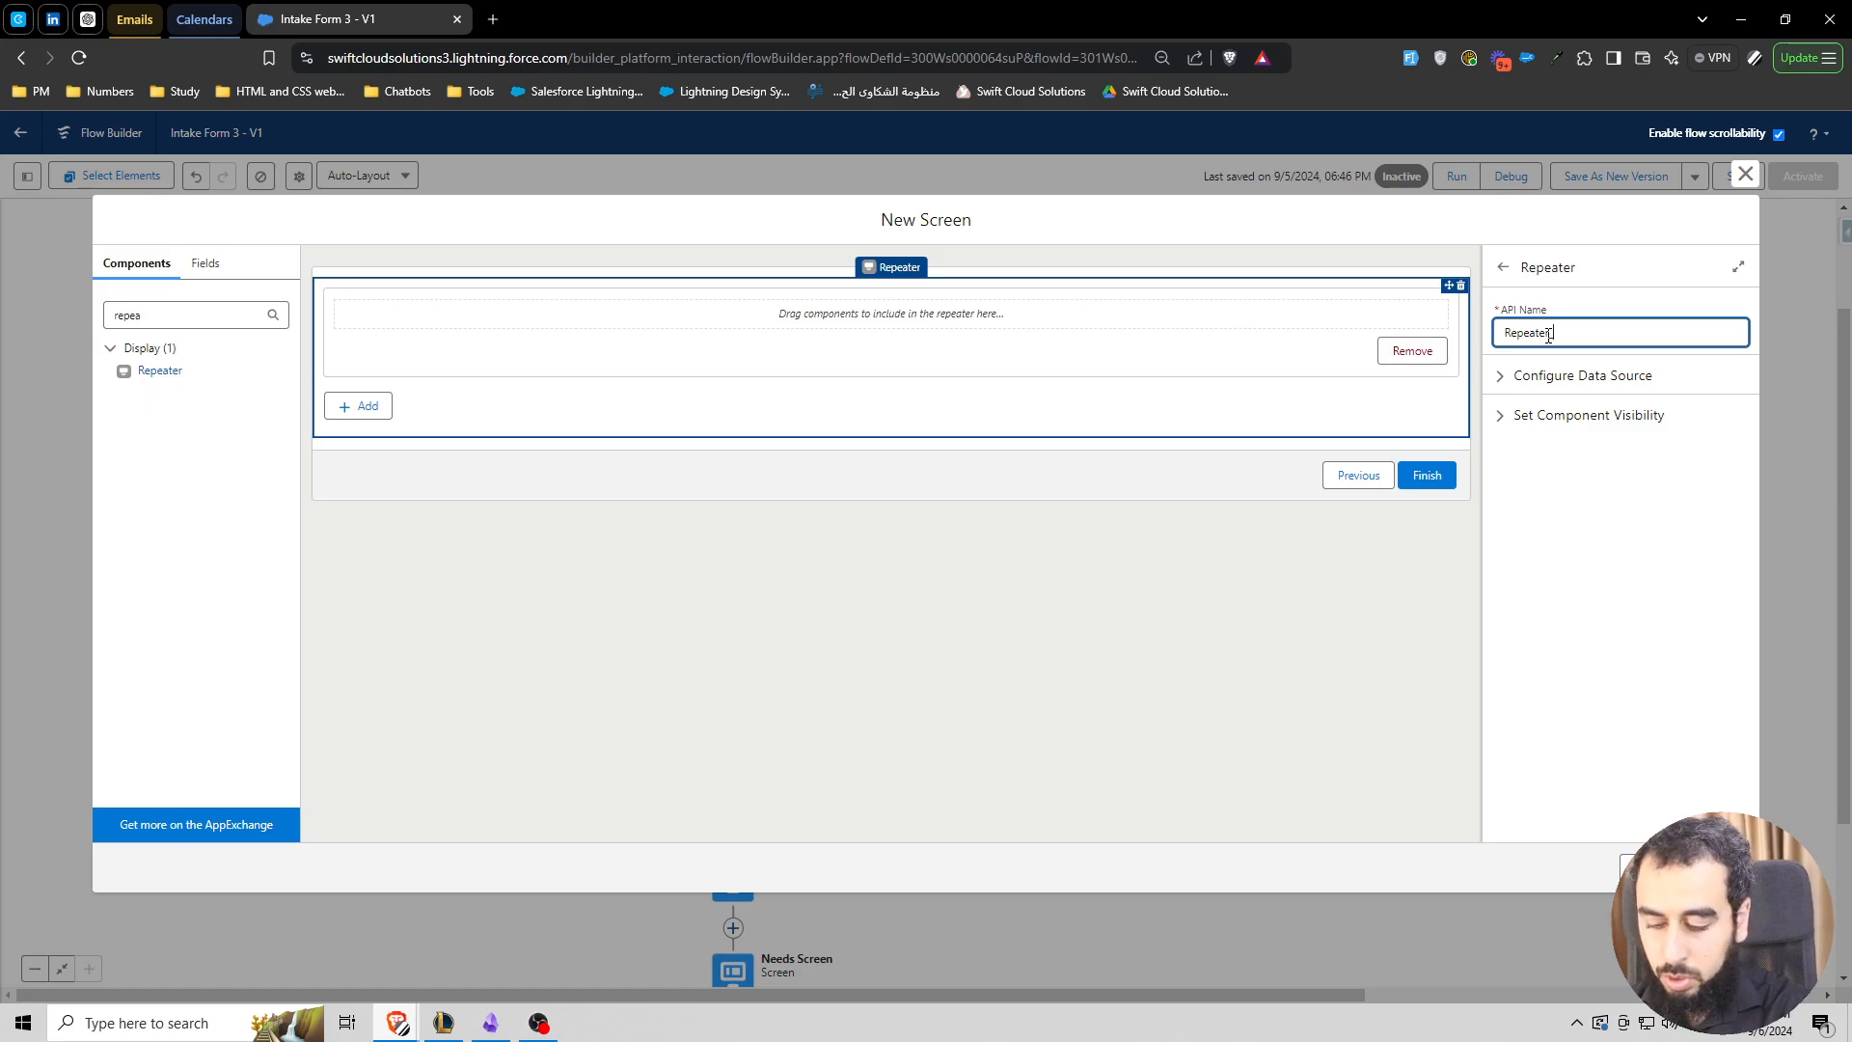
type("_Households")
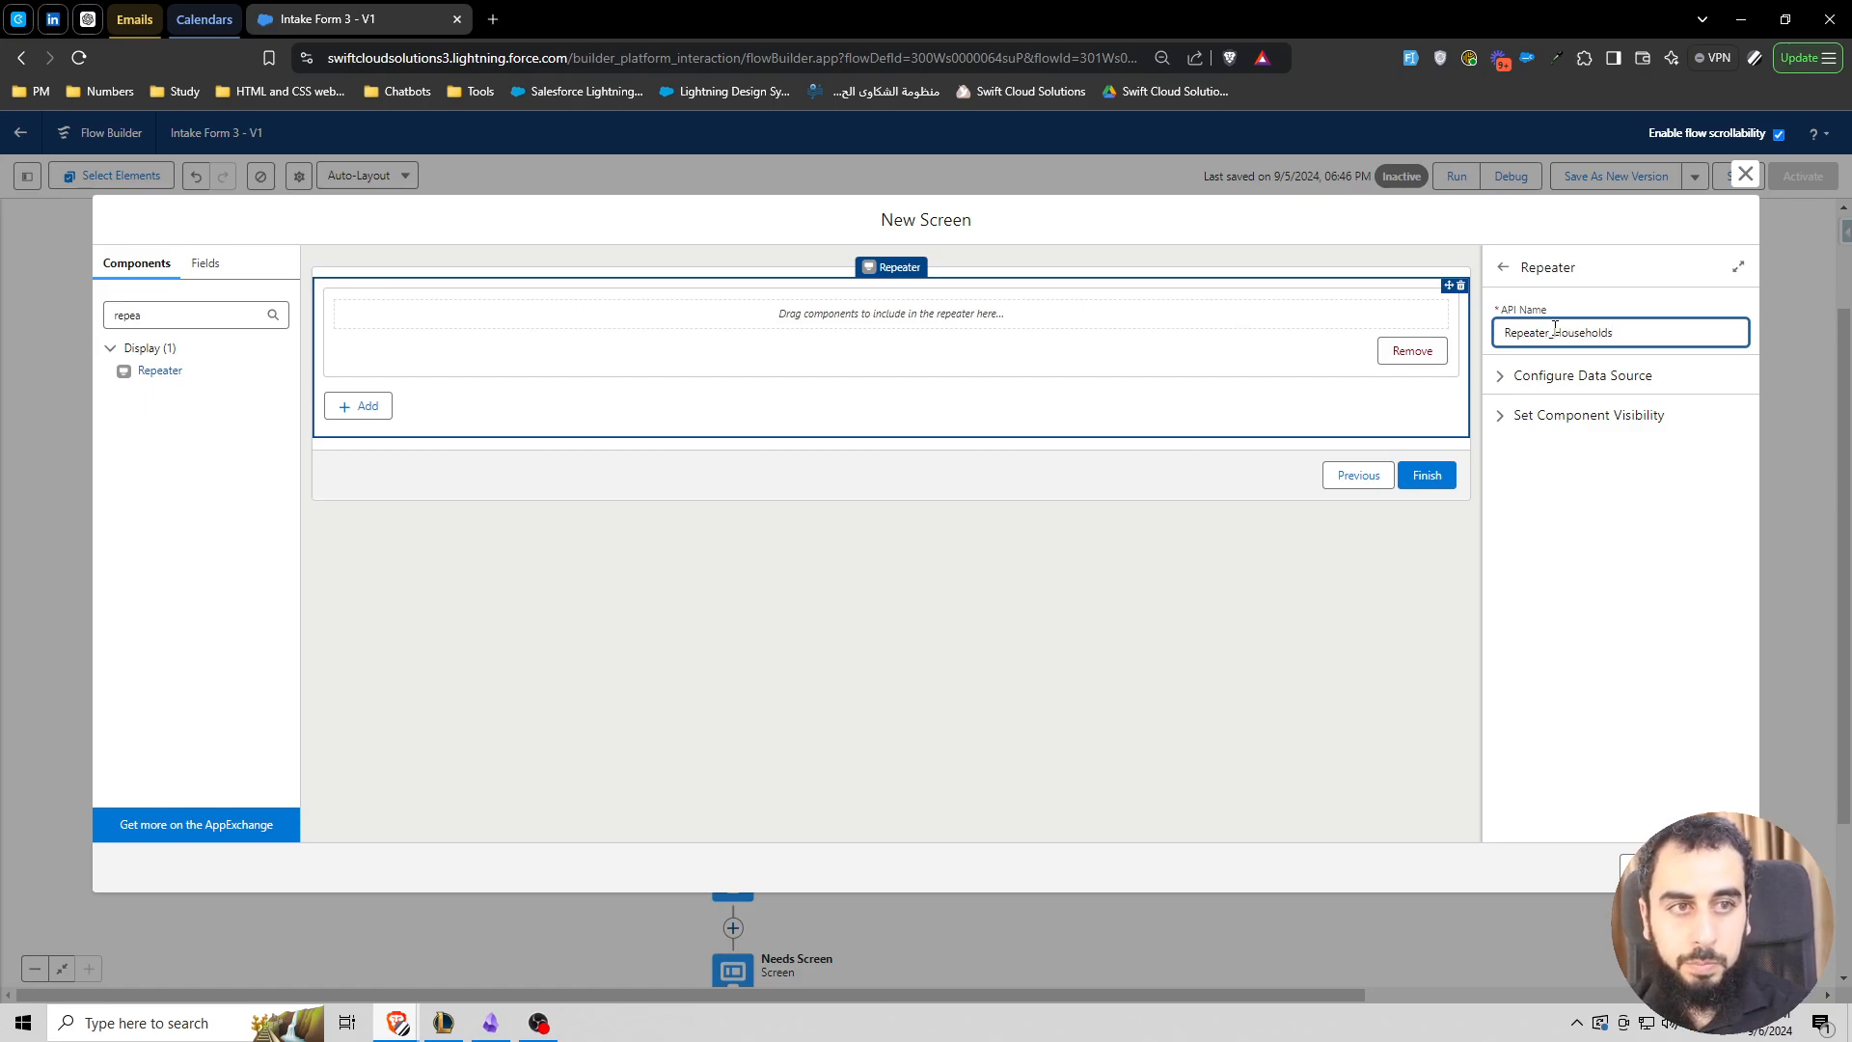
key("ctrl+a")
left_click(1644, 288)
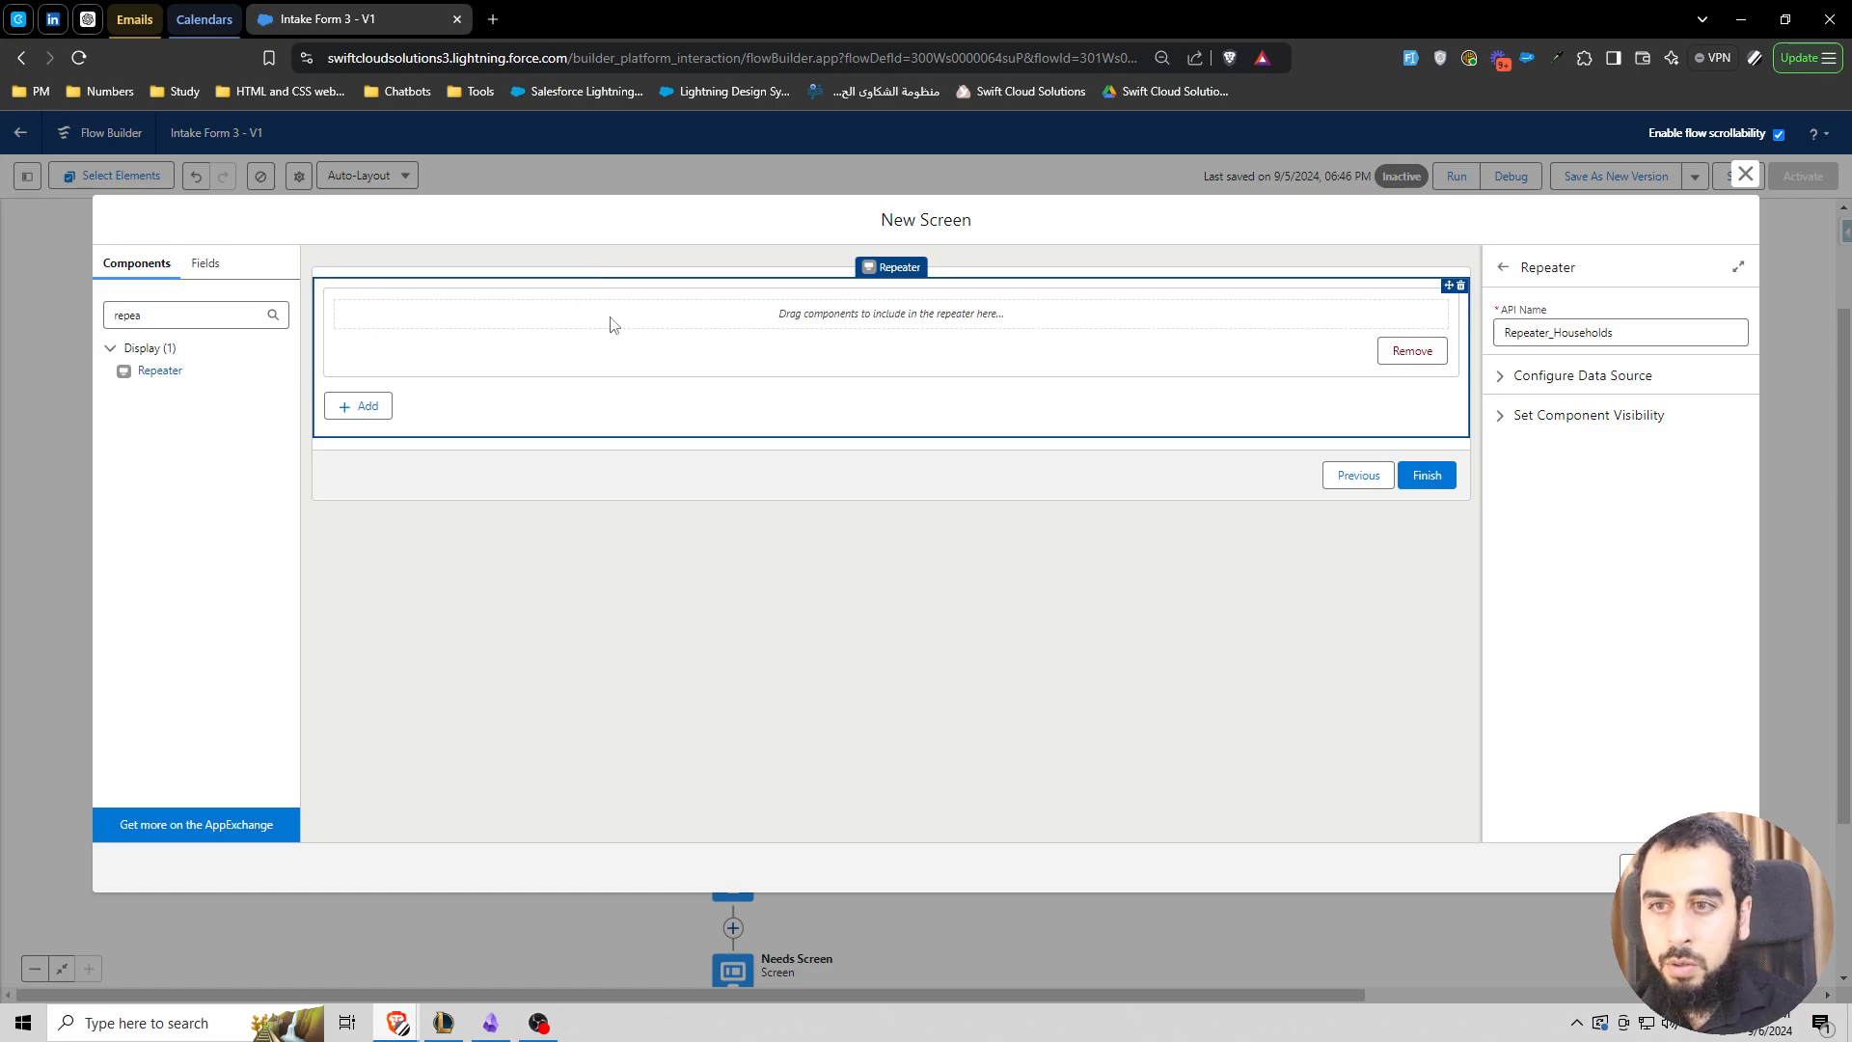
- Place a Text input inside the repeater and label it Household Name
double_click(151, 320)
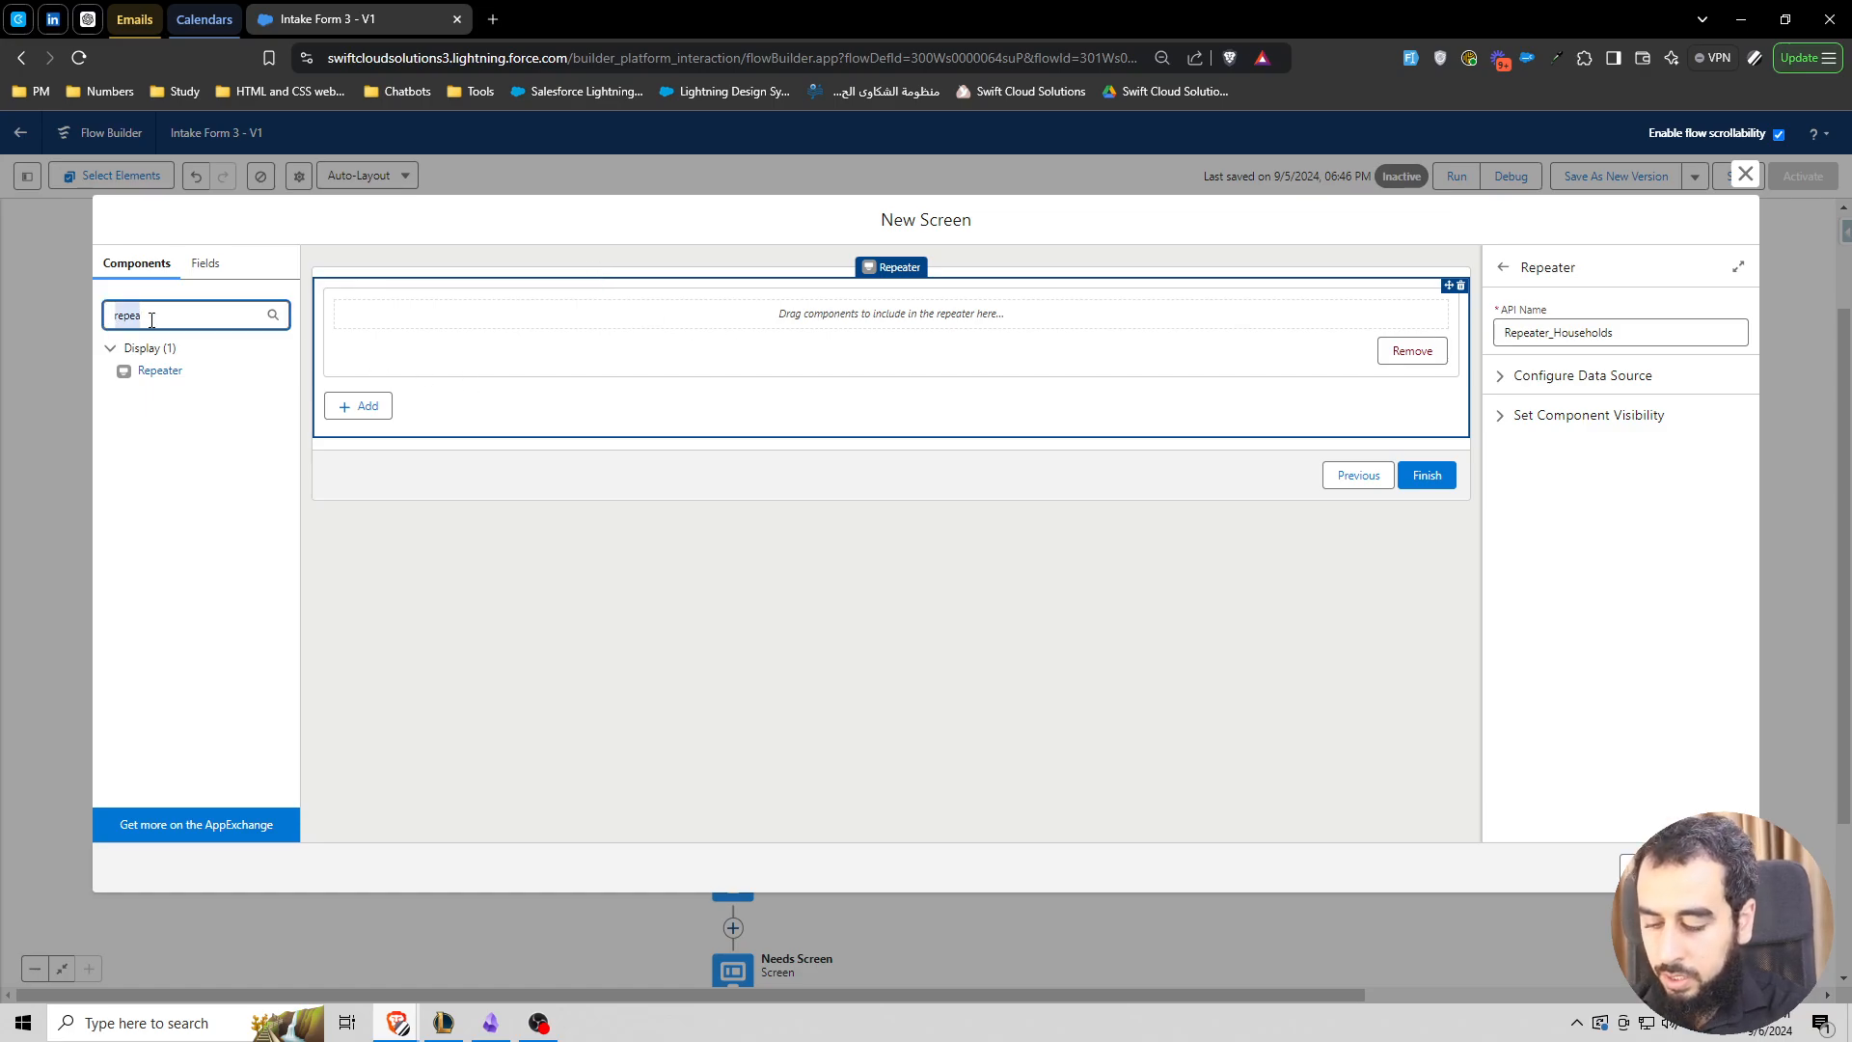
type("tex")
left_click_drag(154, 394, 476, 331)
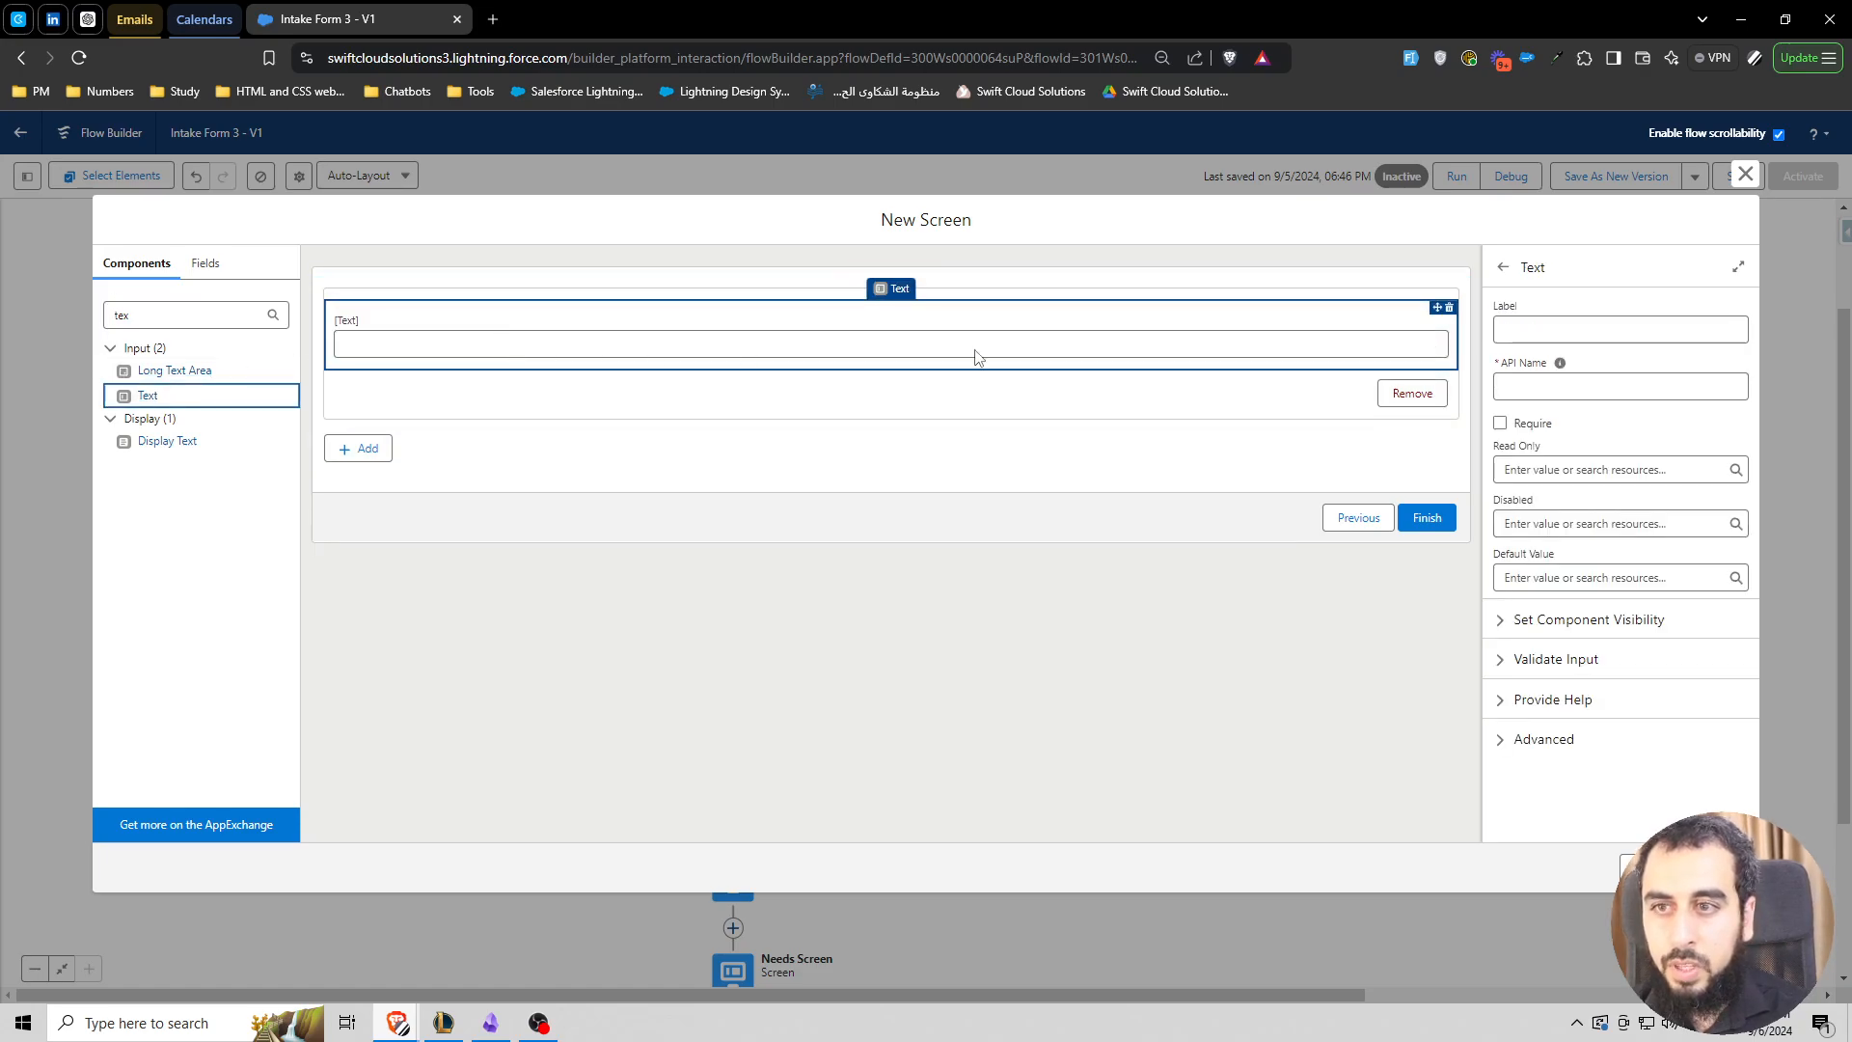
left_click(1565, 326)
type("Househo")
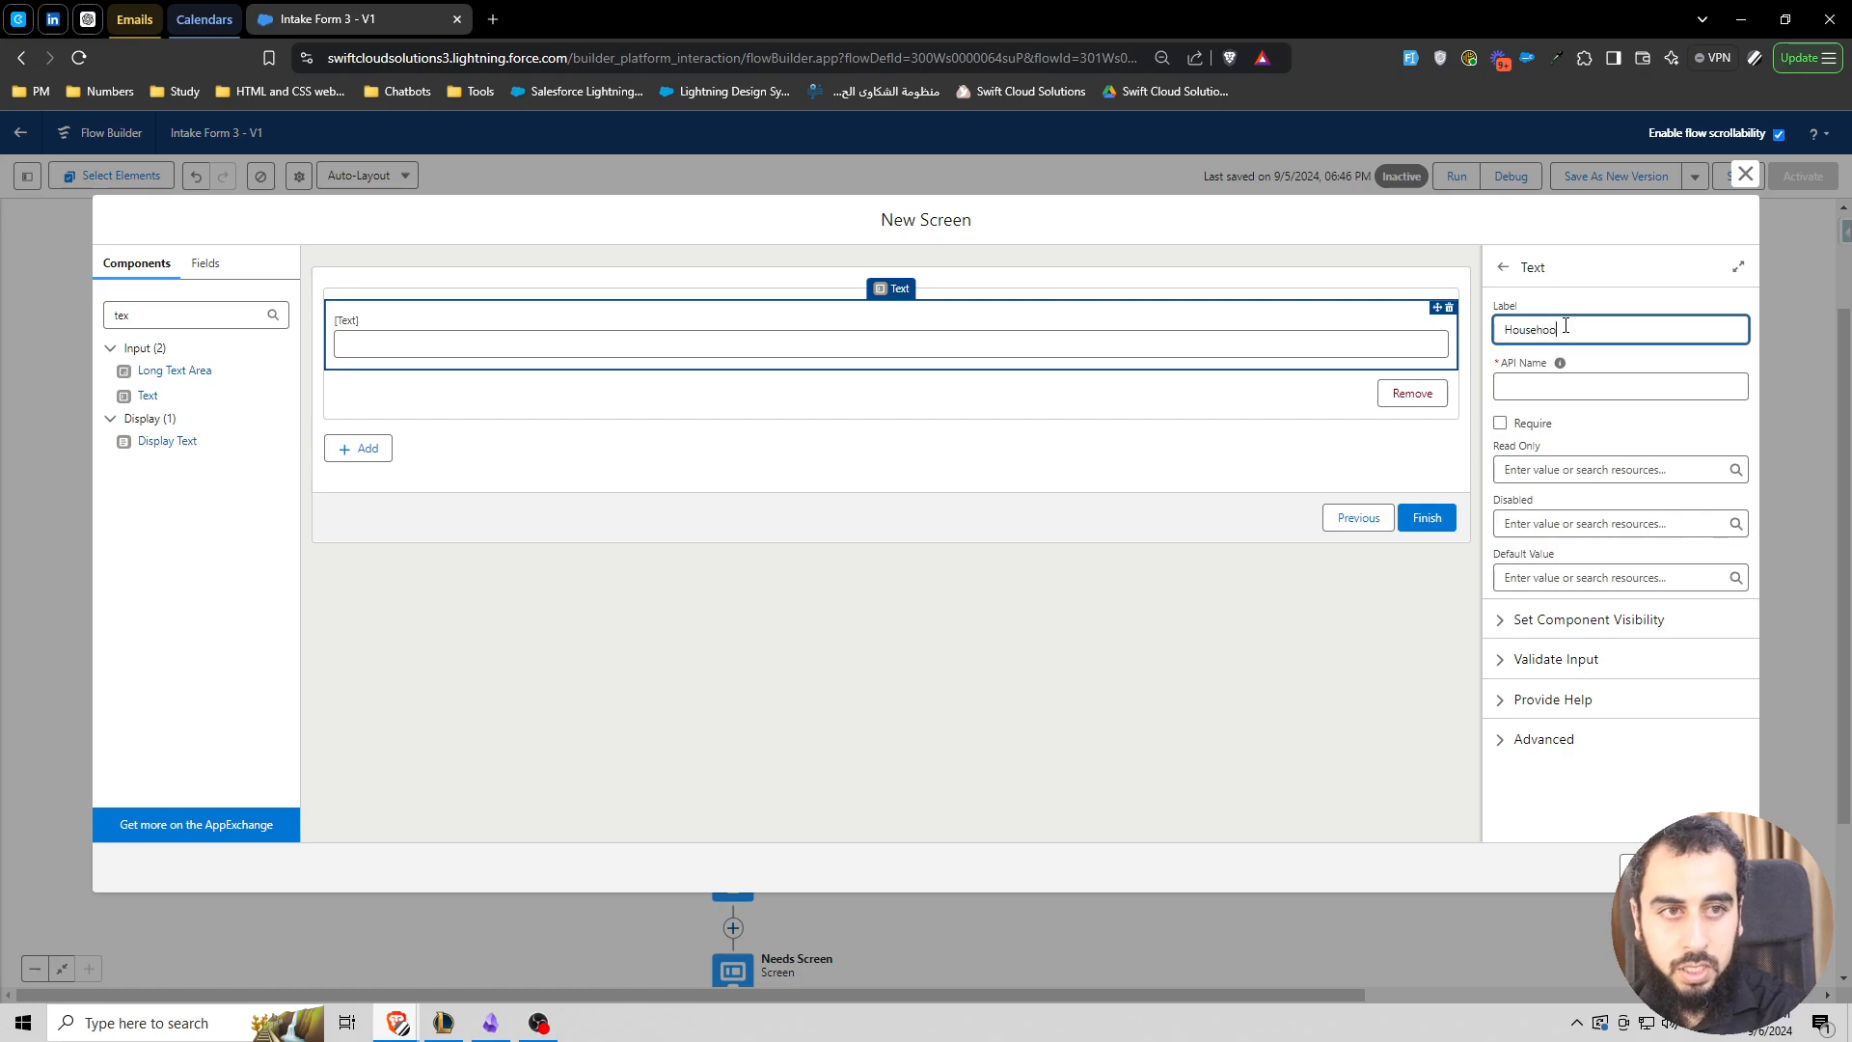
type("ld Name")
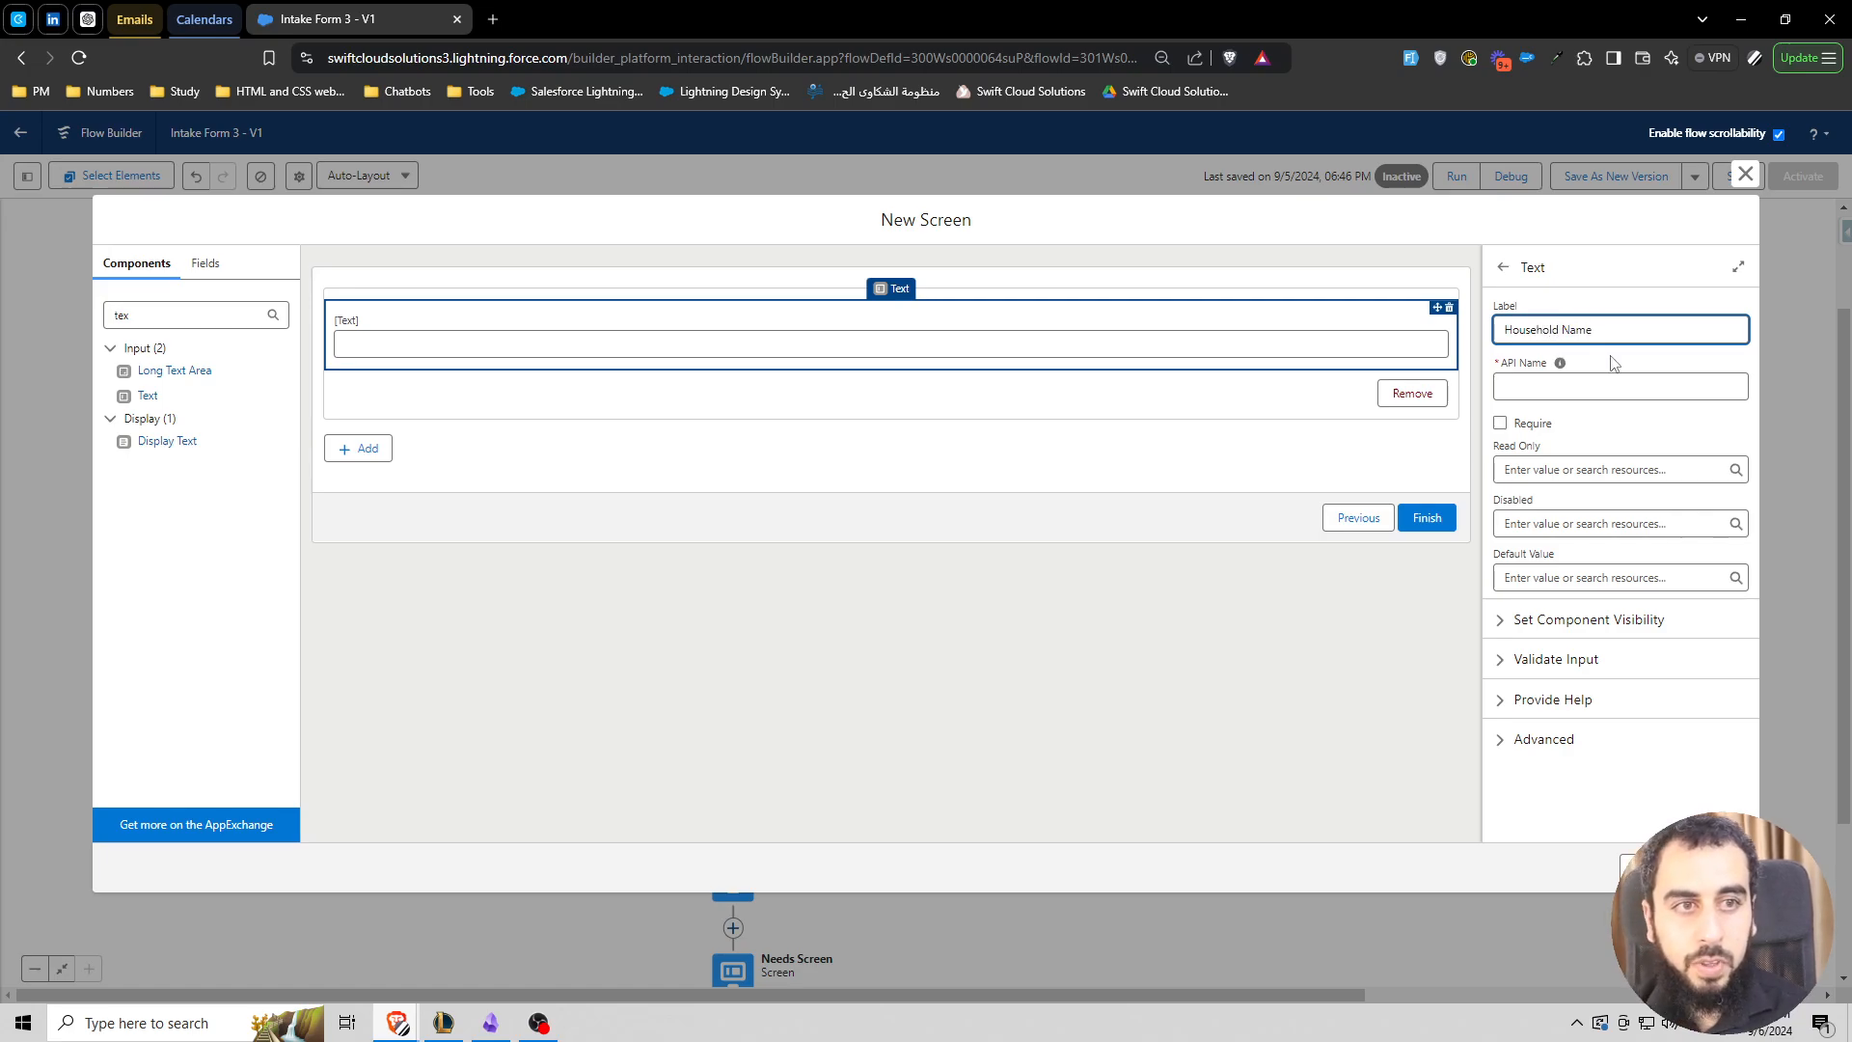
left_click(1616, 363)
left_click(718, 632)
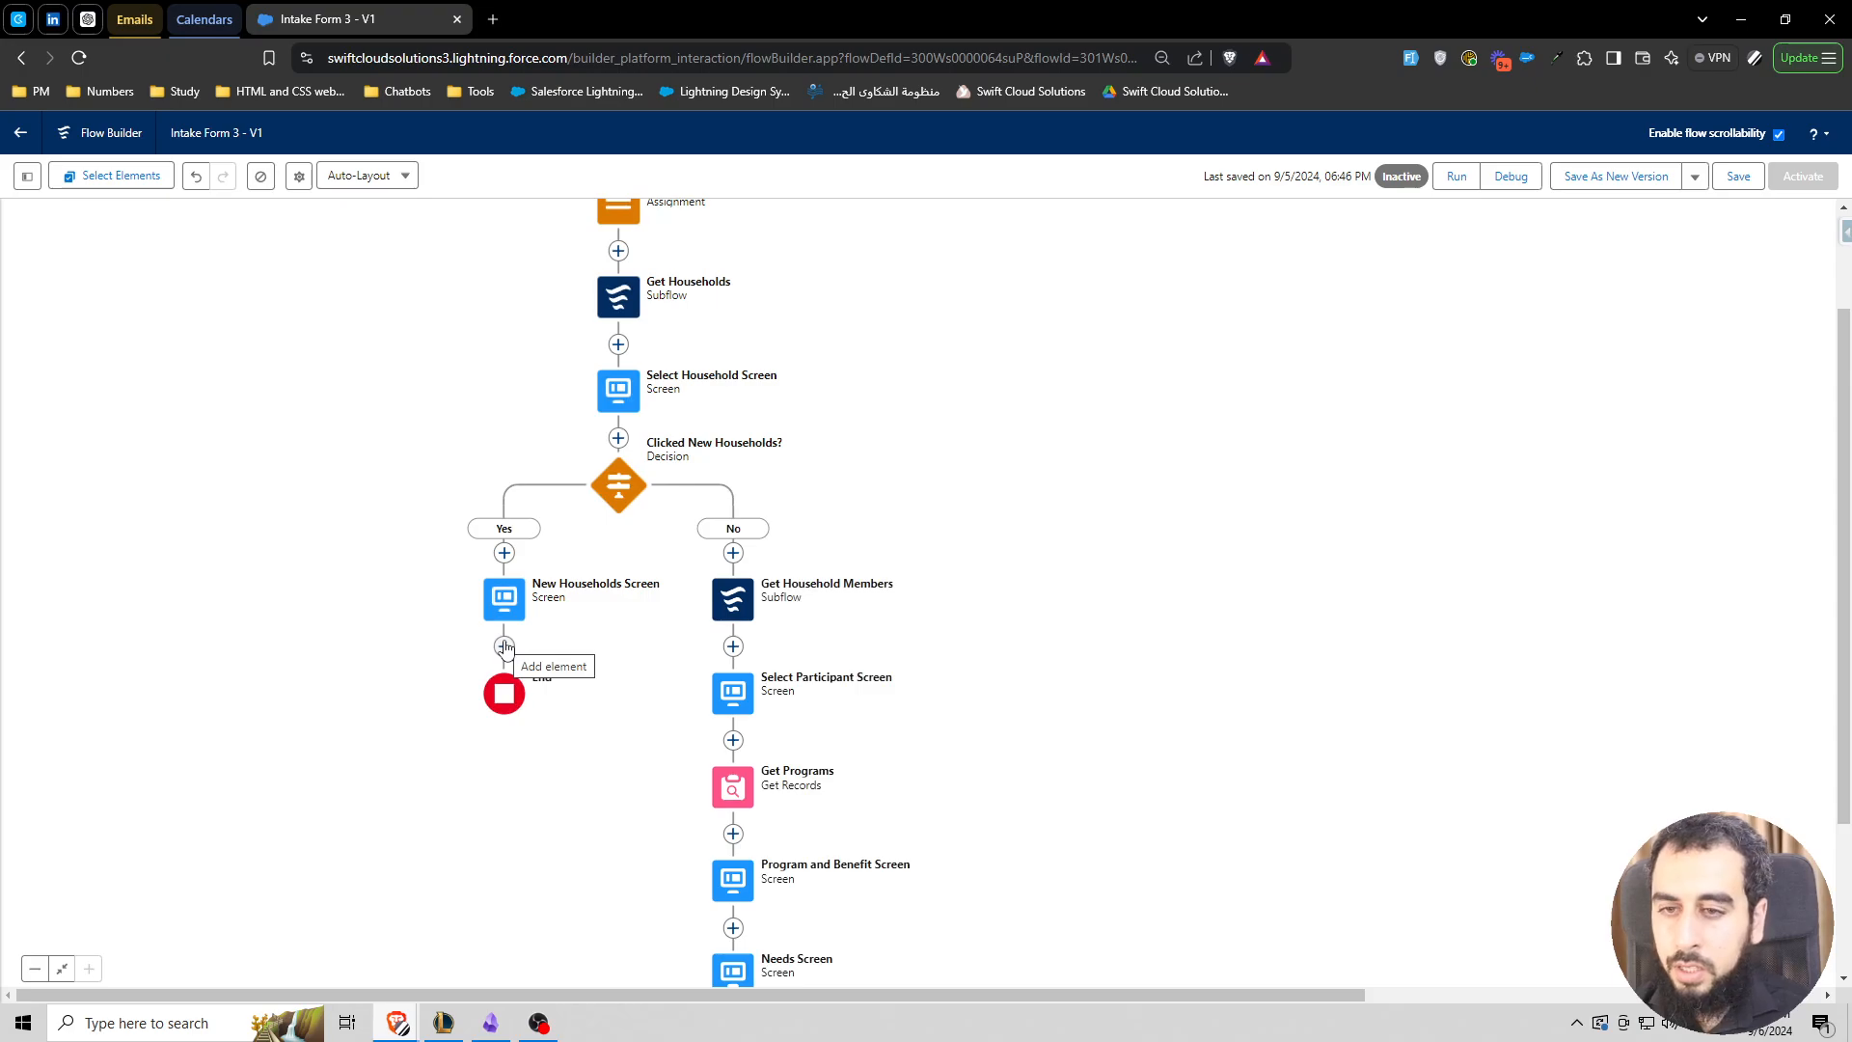
- Add a Loop after the New Households Screen, labelled Loop New Households with API name Loop_New_Households
left_click(503, 645)
type("loop")
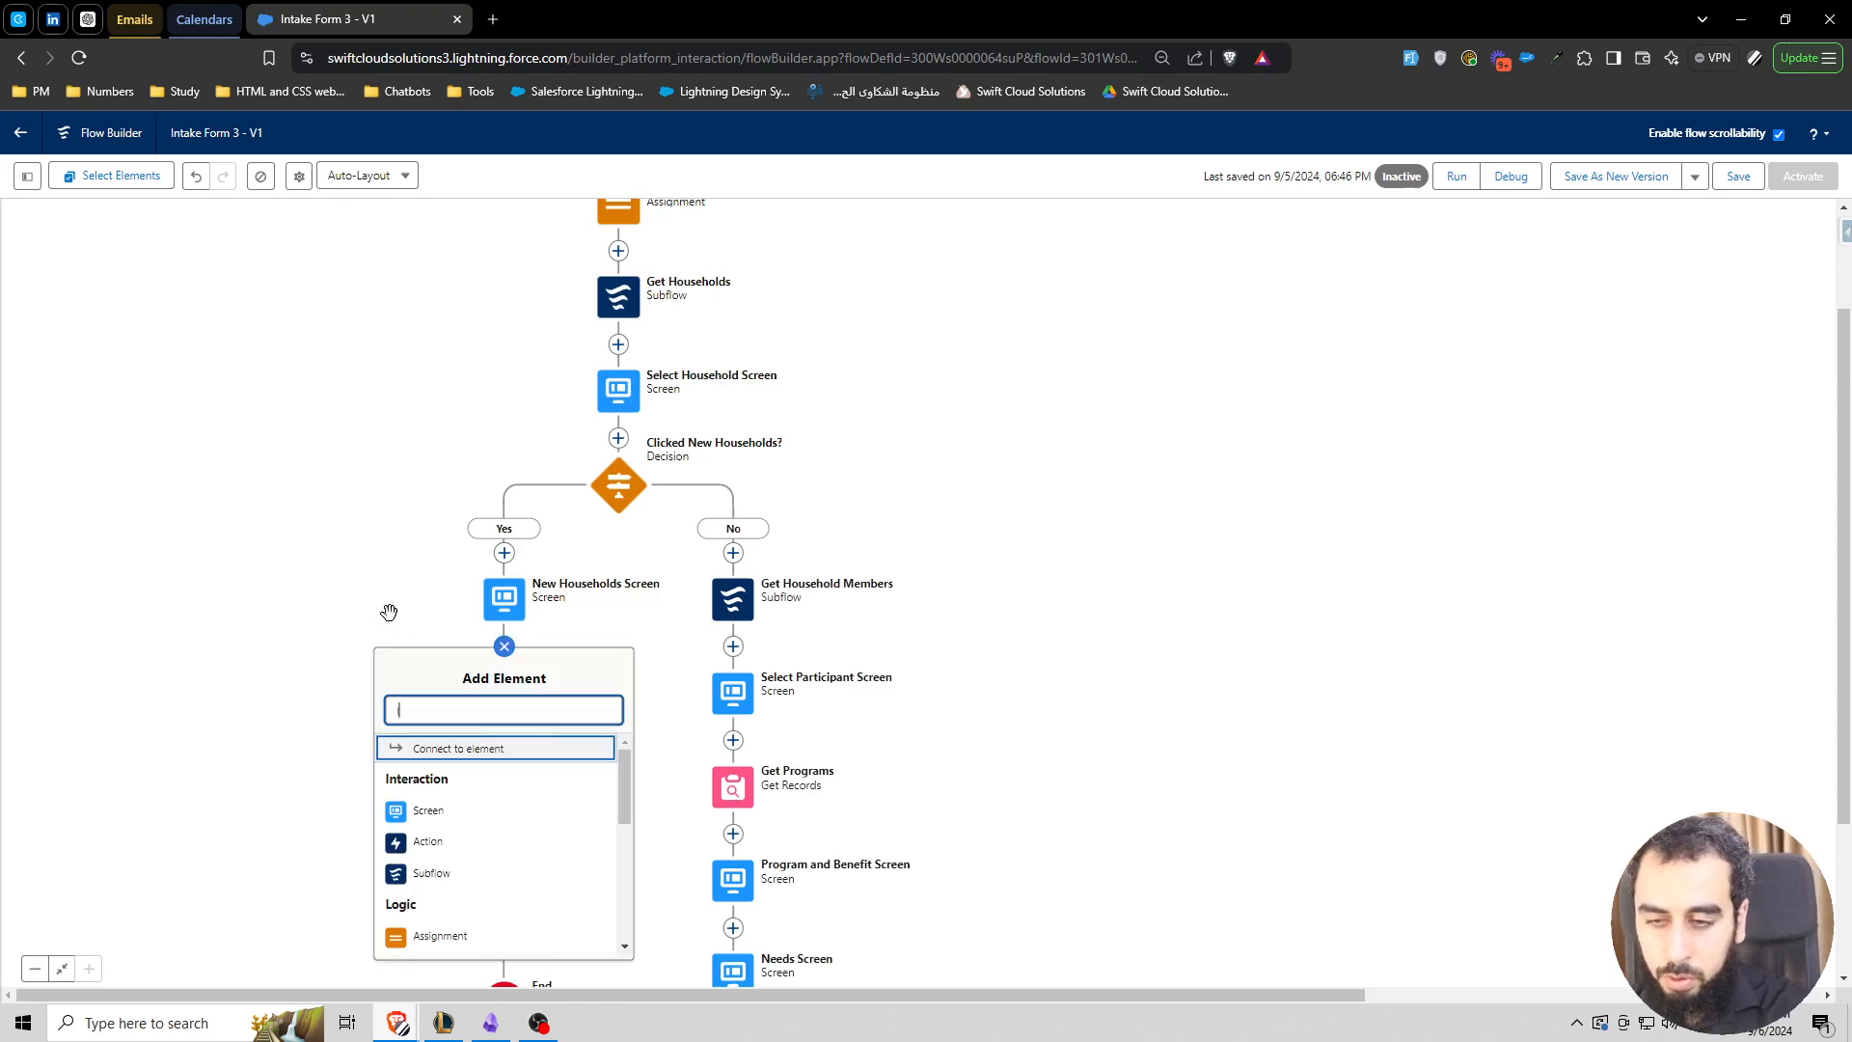
left_click(470, 752)
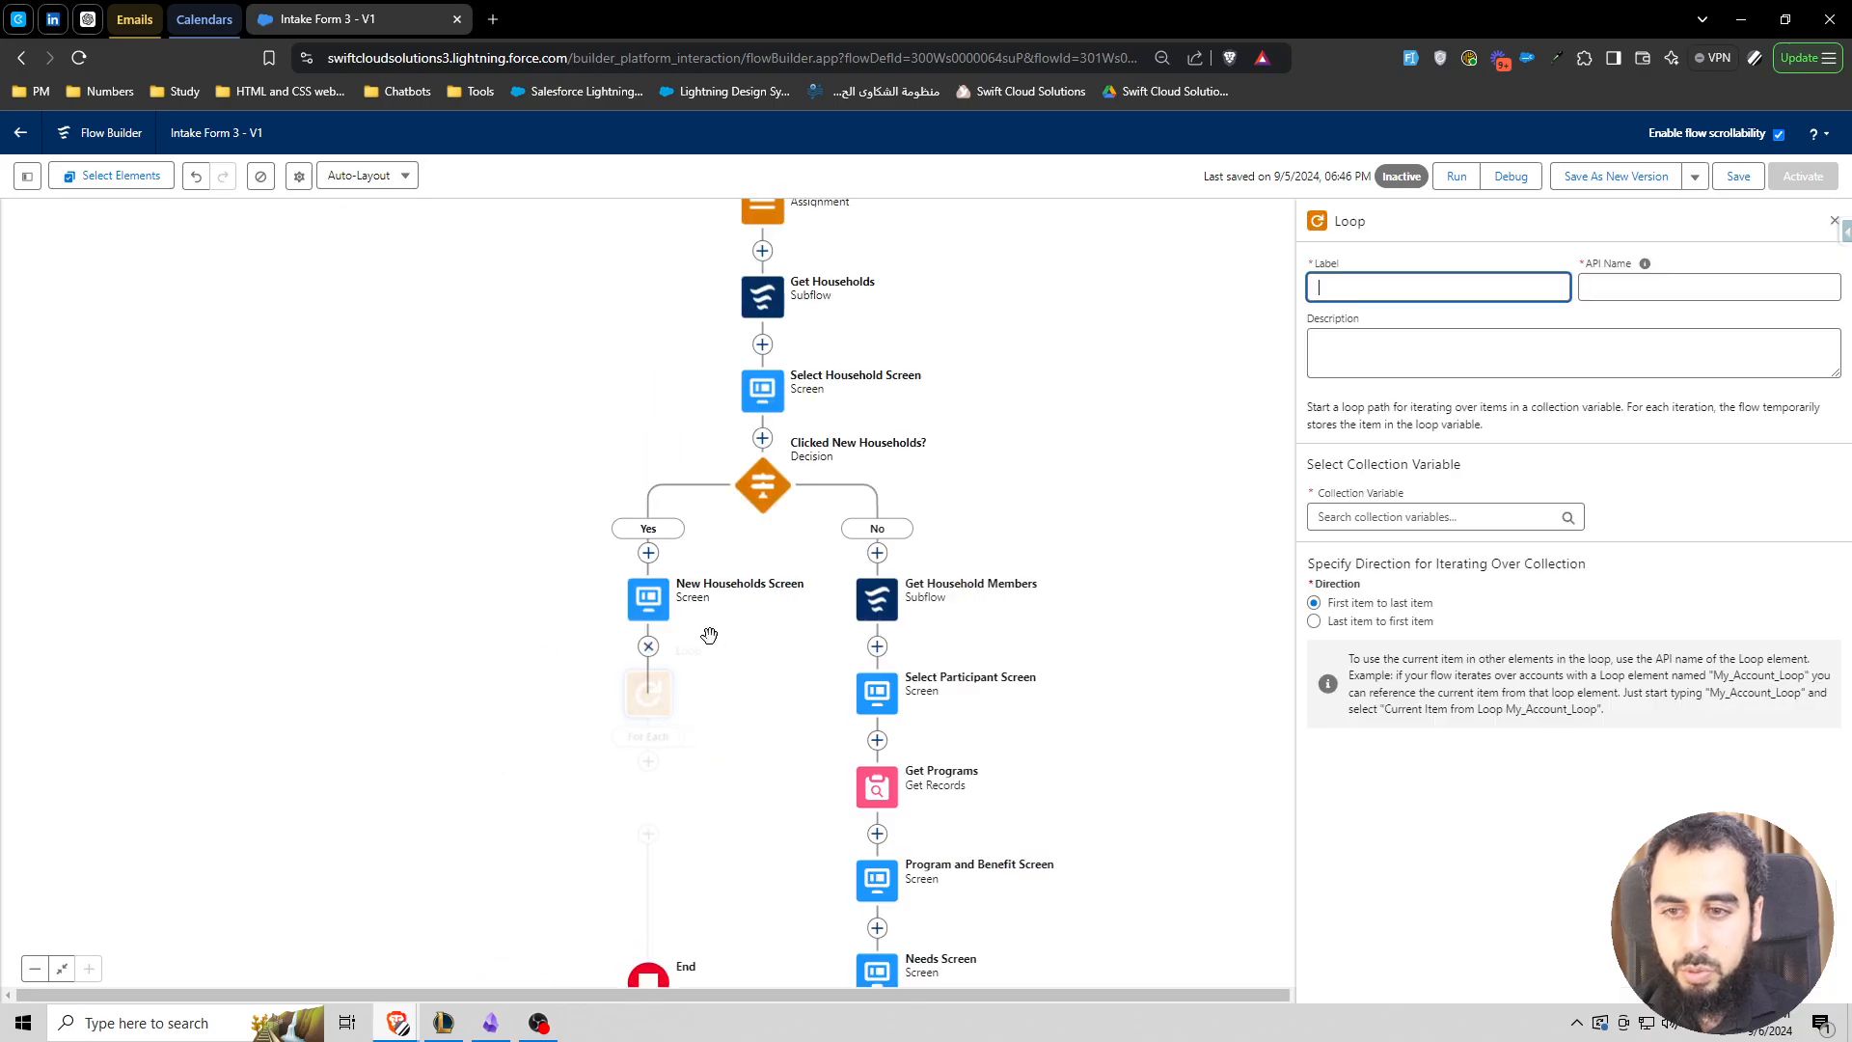
type("Lo")
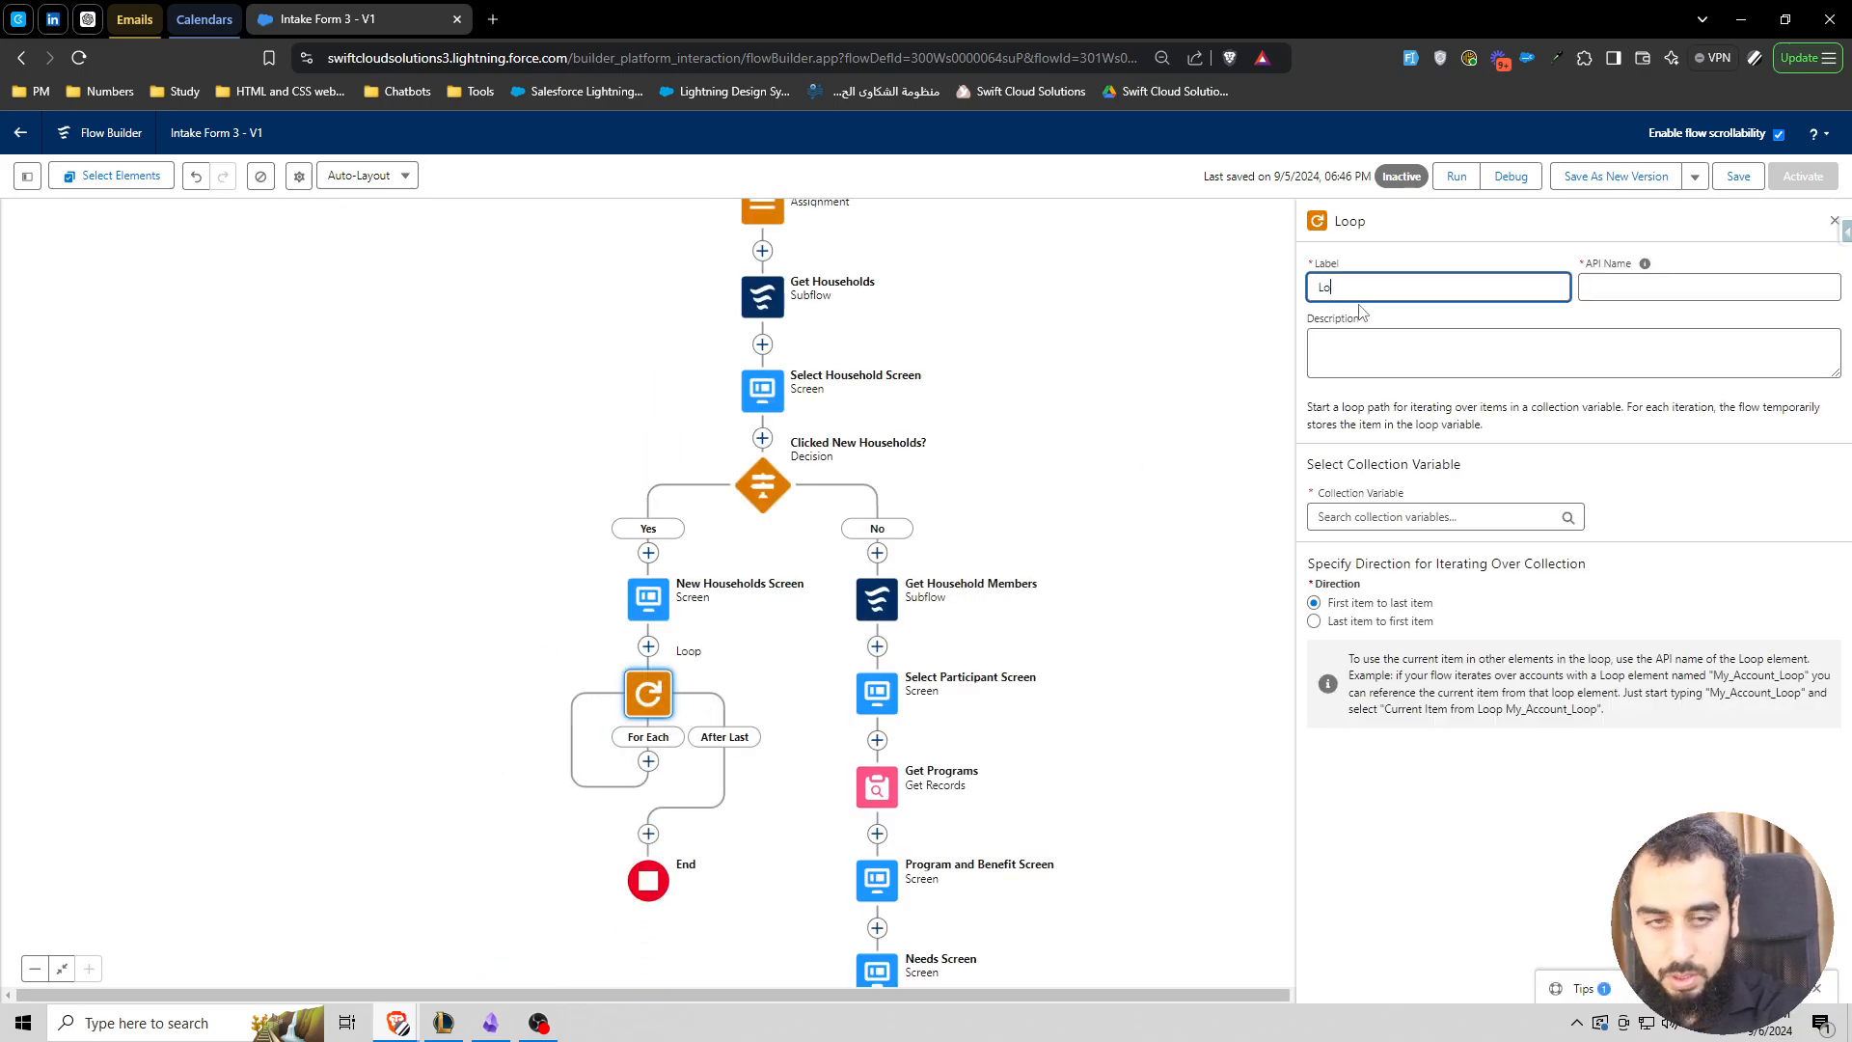
type("op New Househo")
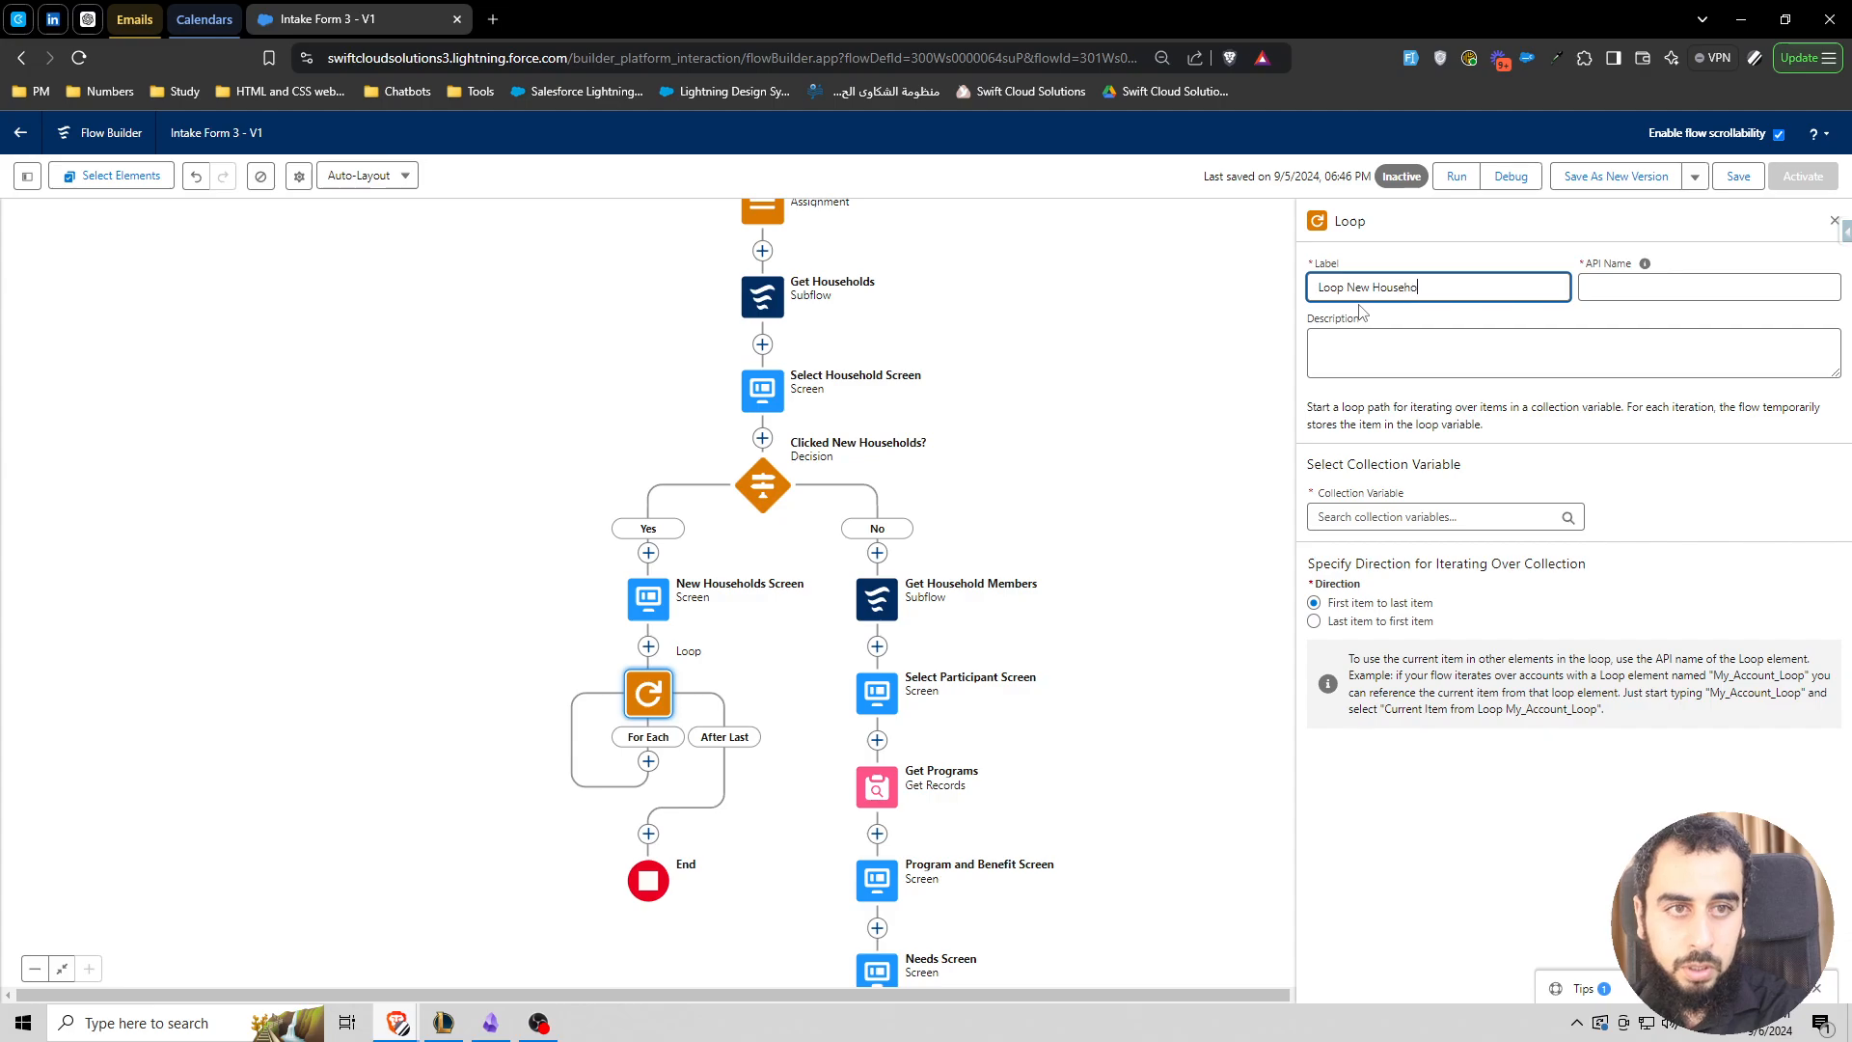
type("lds")
left_click(1386, 319)
- Set the loop's collection variable to All Items of Repeater_Households from the New Households Screen
left_click(1439, 518)
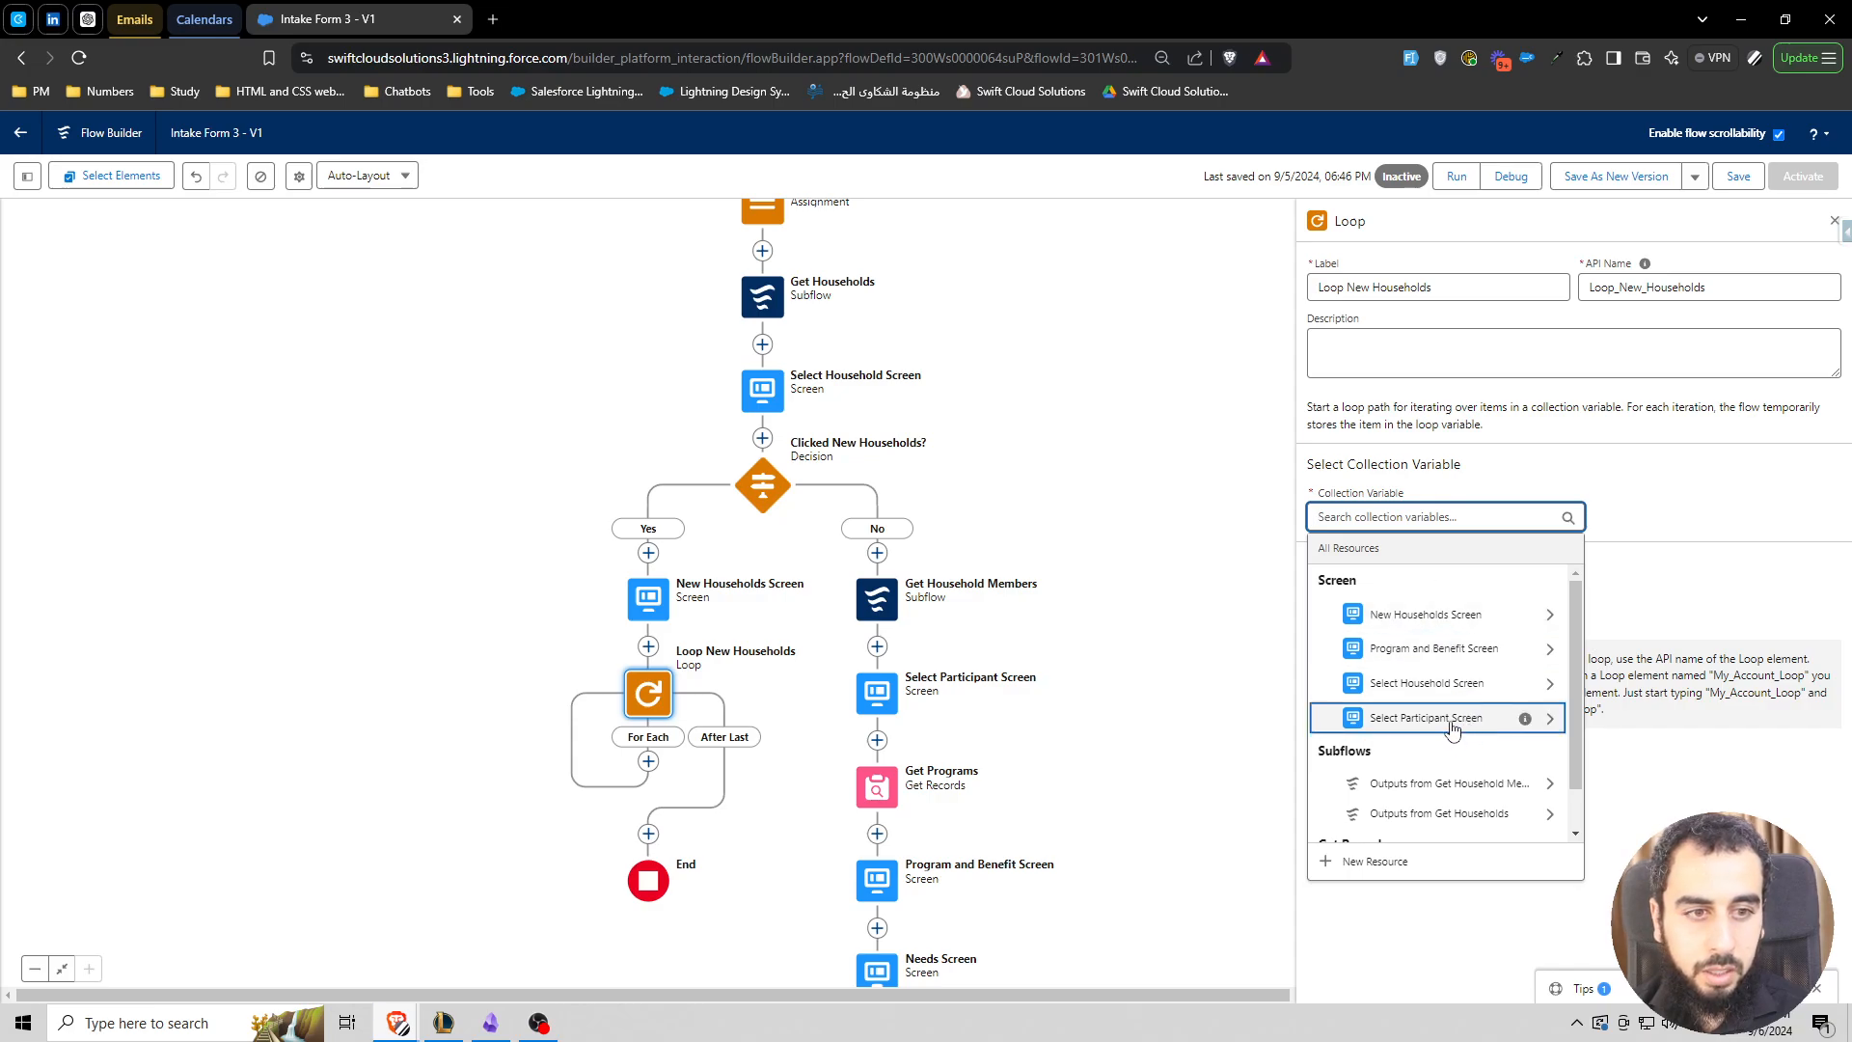
left_click(1436, 616)
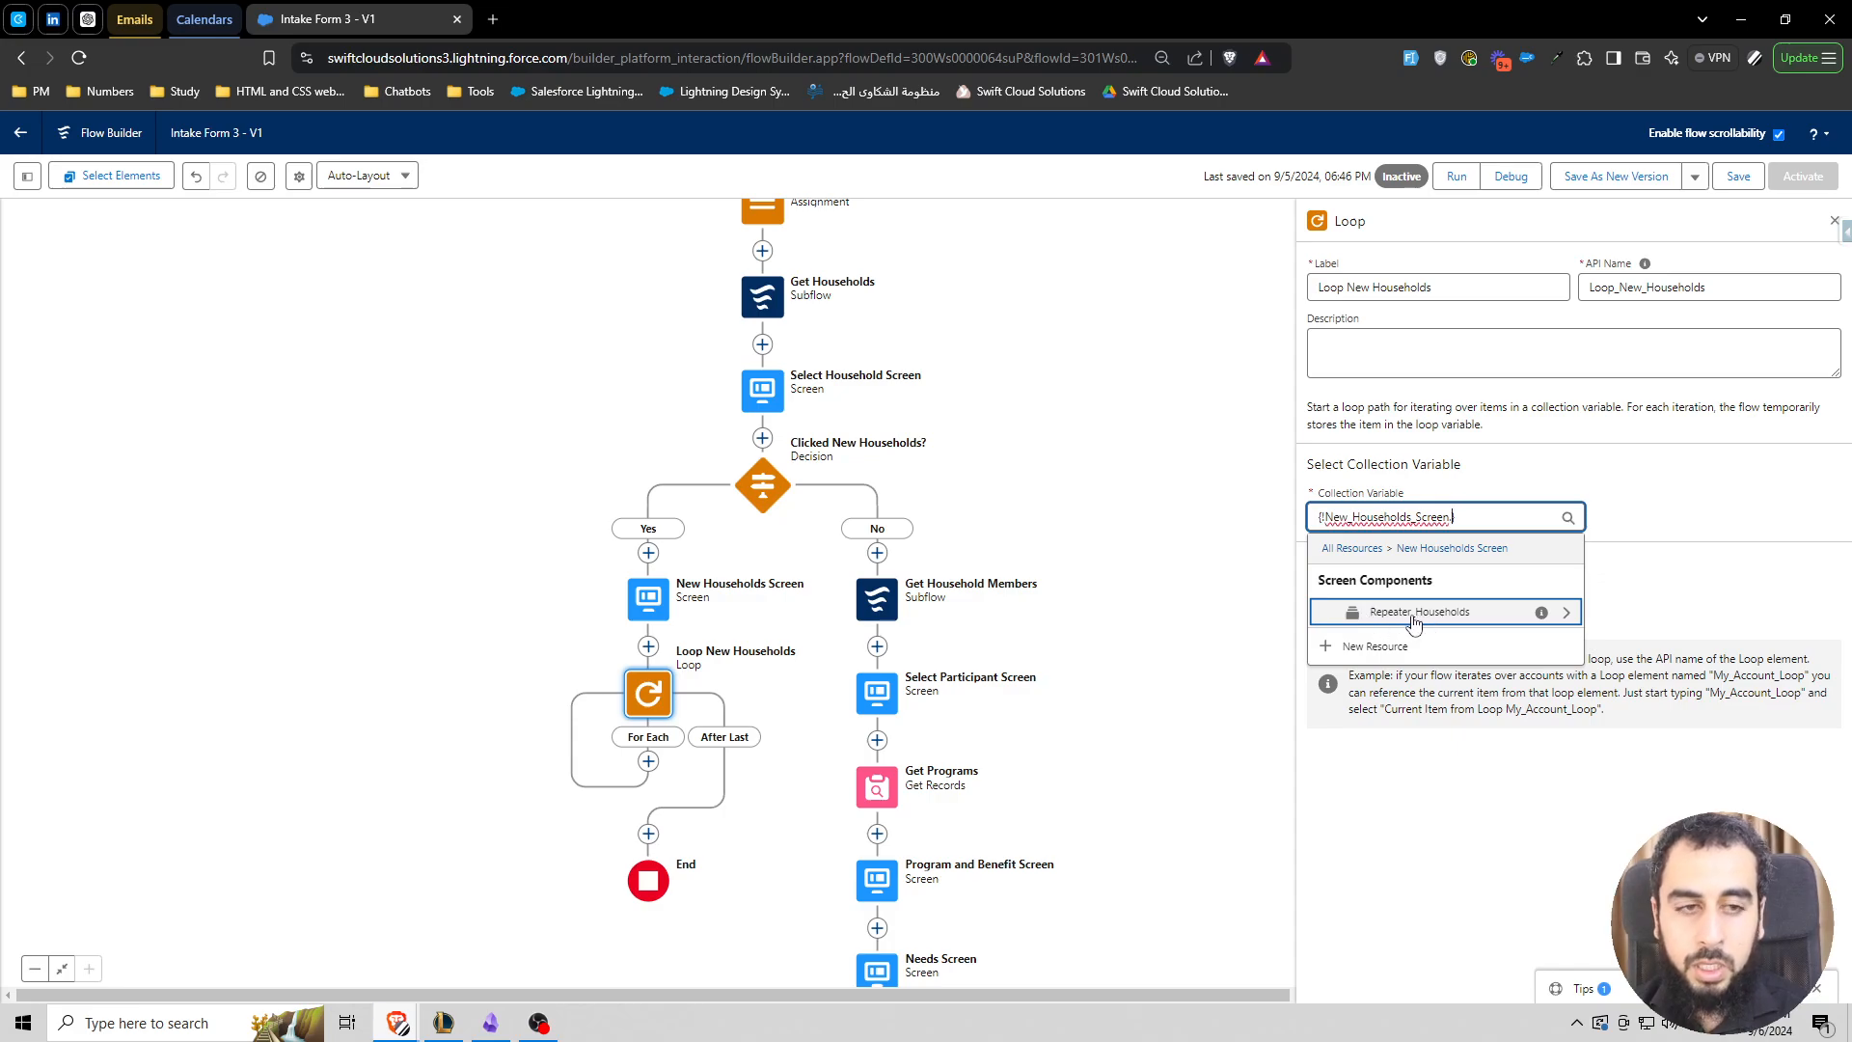
left_click(1418, 618)
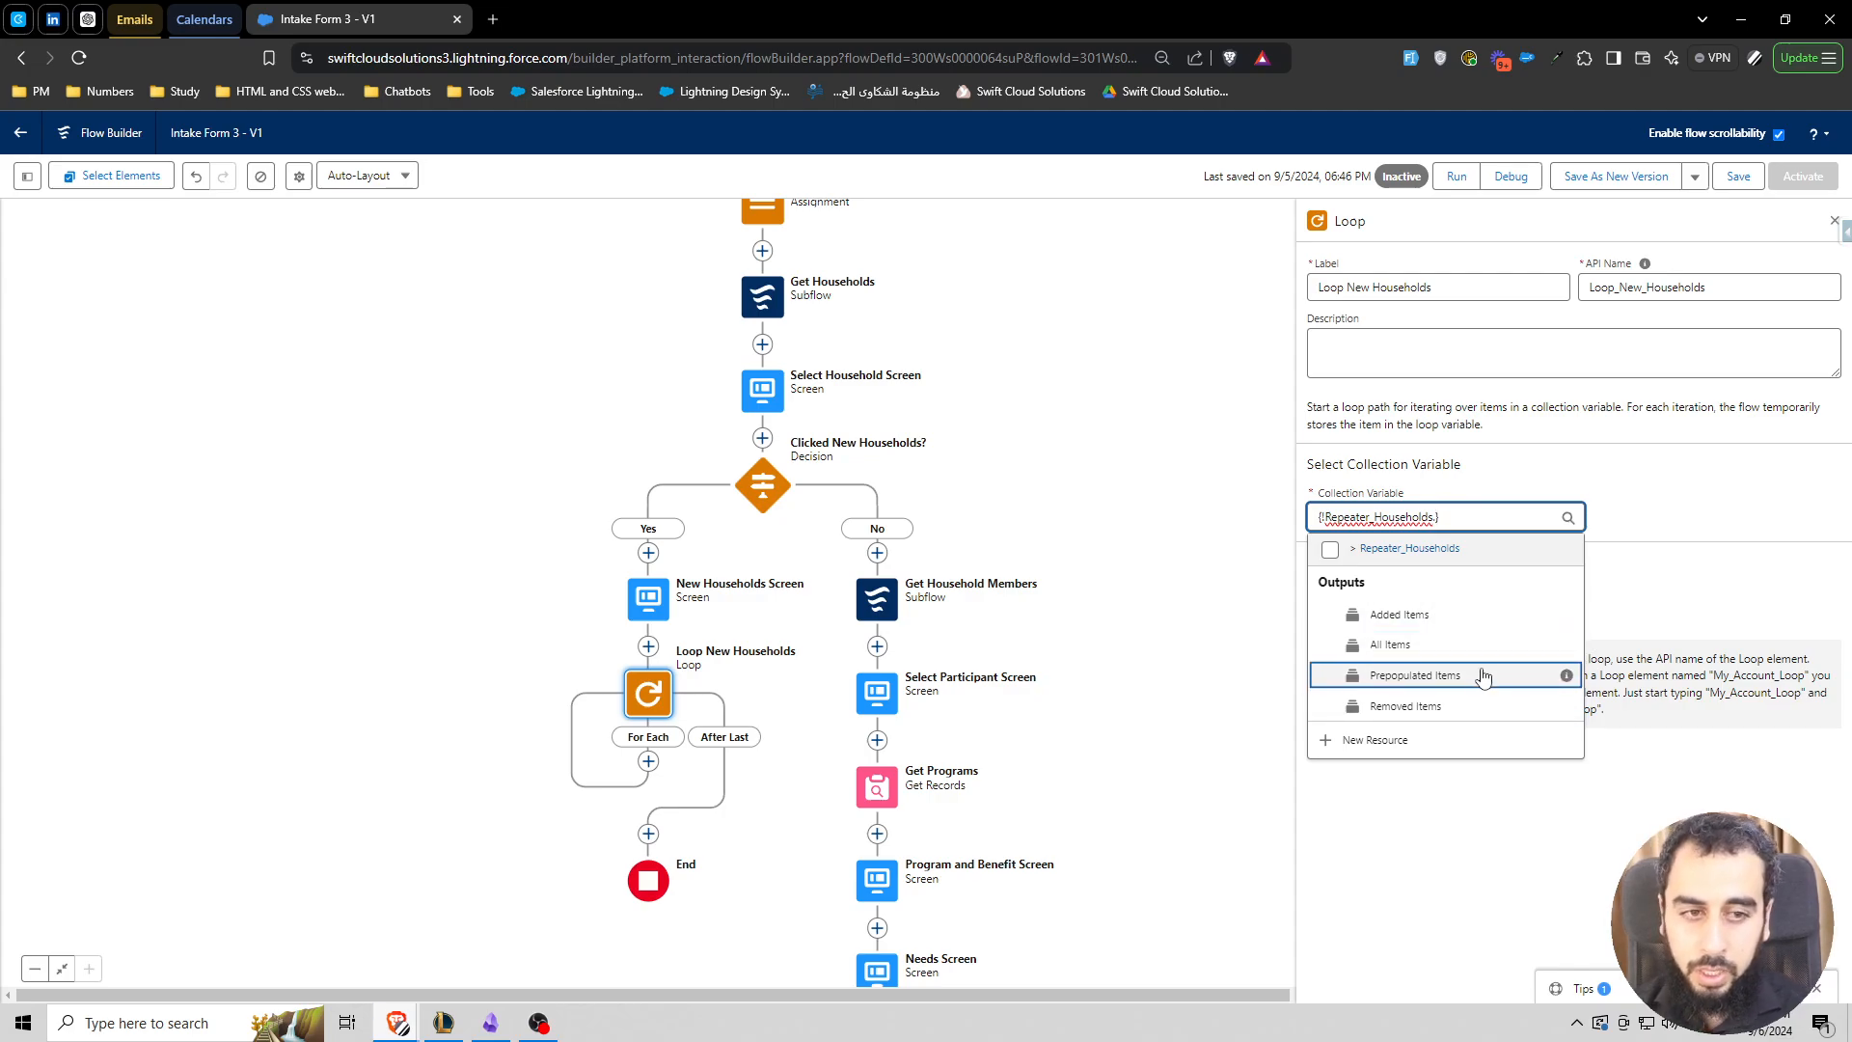
left_click(1436, 647)
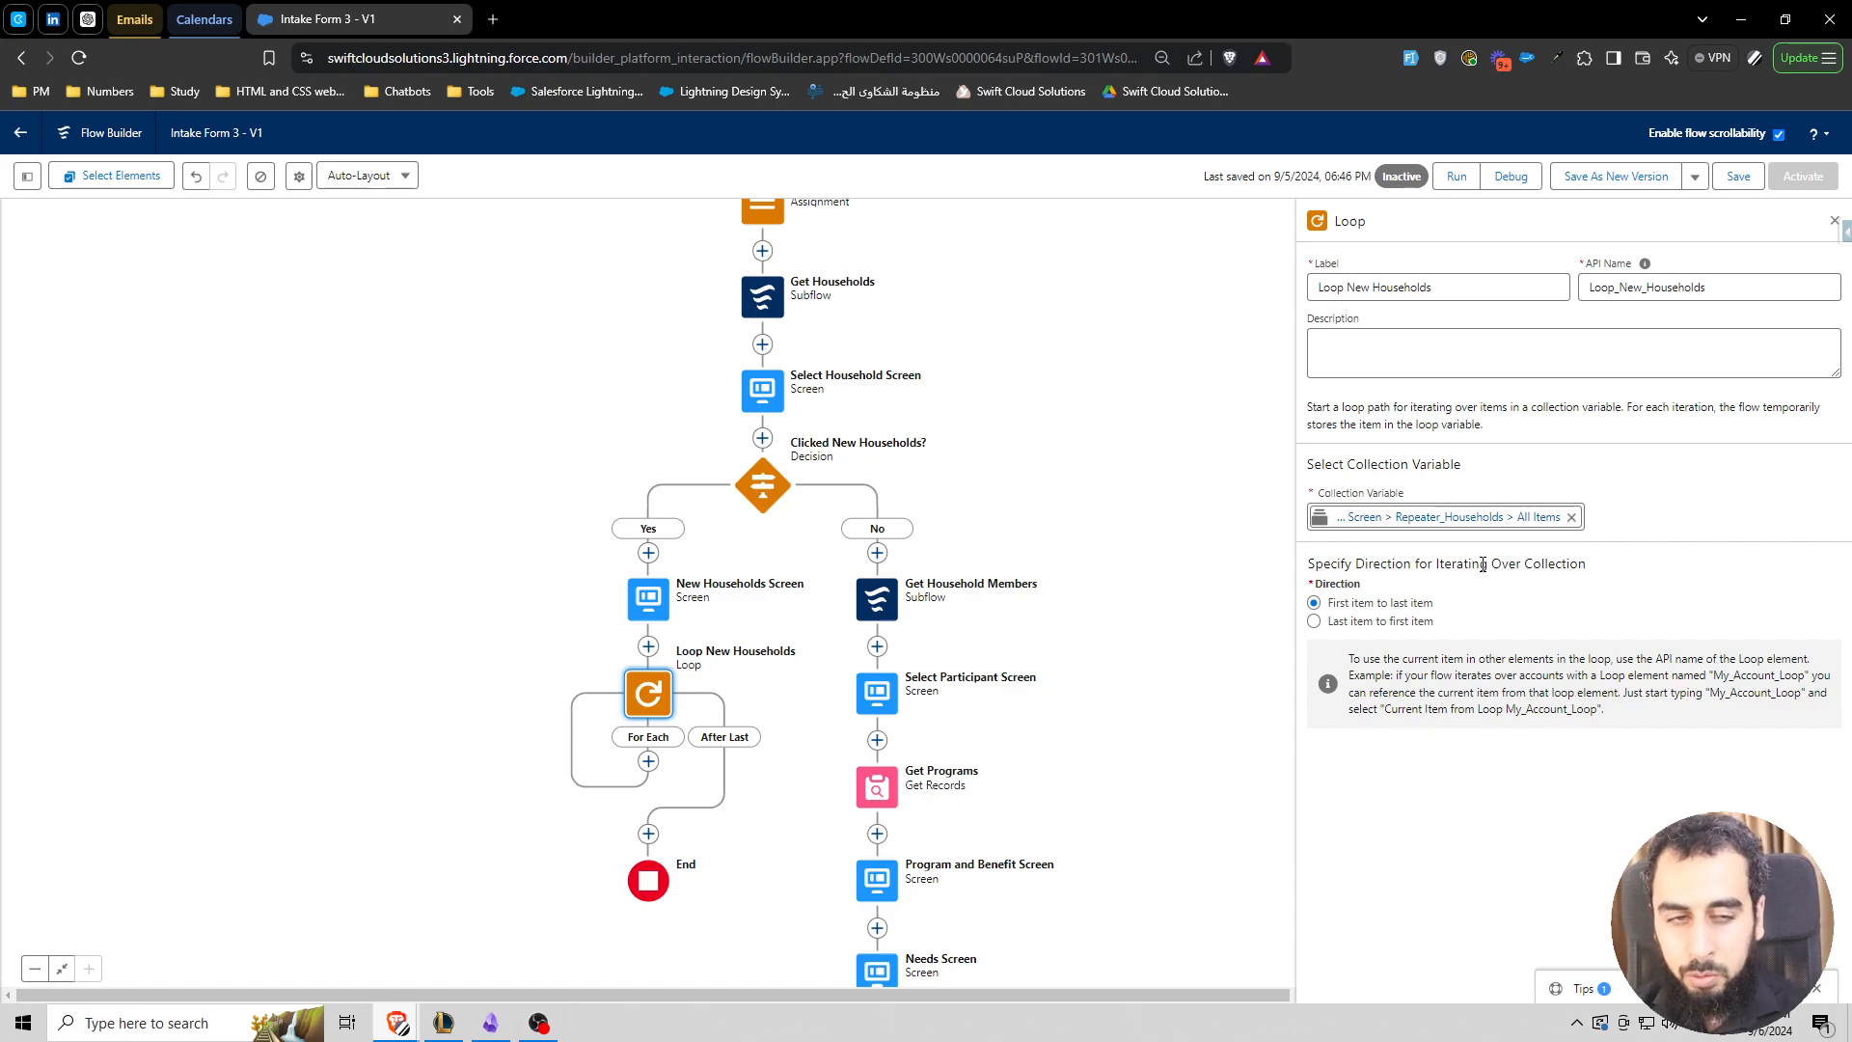
- Add a Create Records element to the For Each path of Loop New Households
scroll(771, 770, "down", 2)
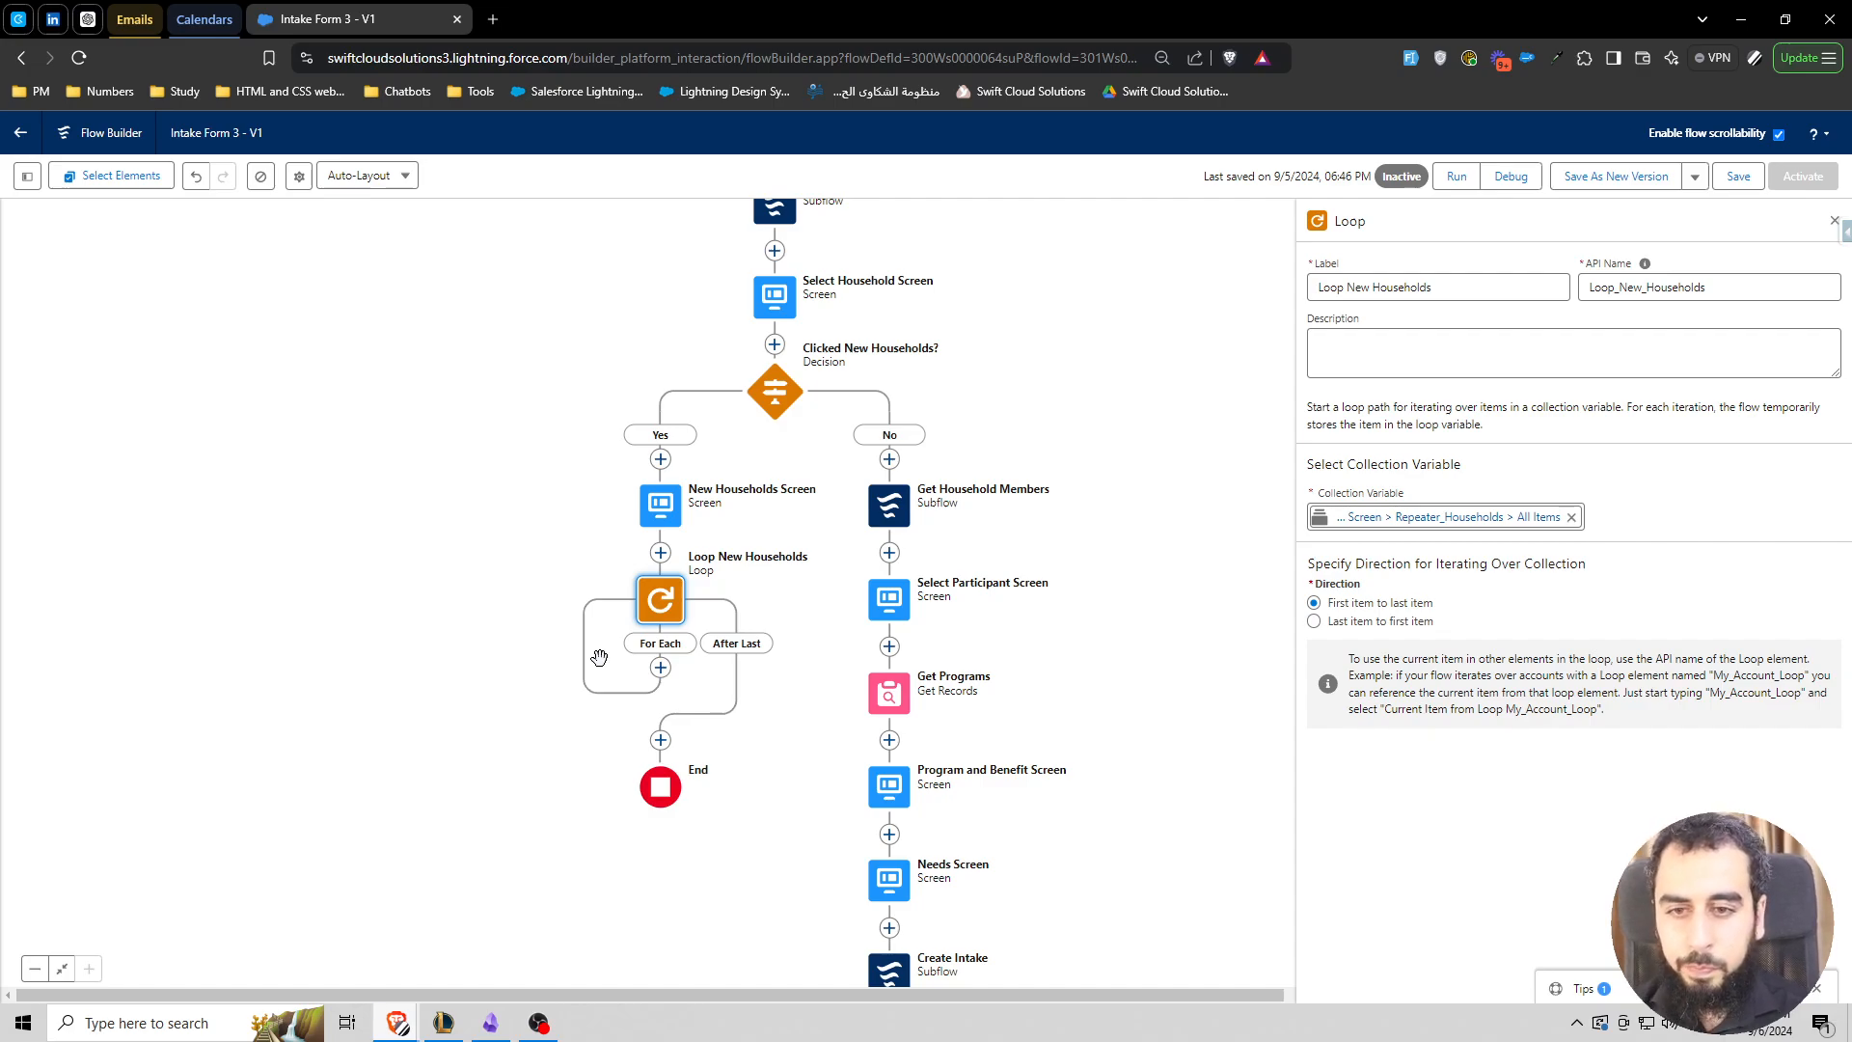
left_click(660, 667)
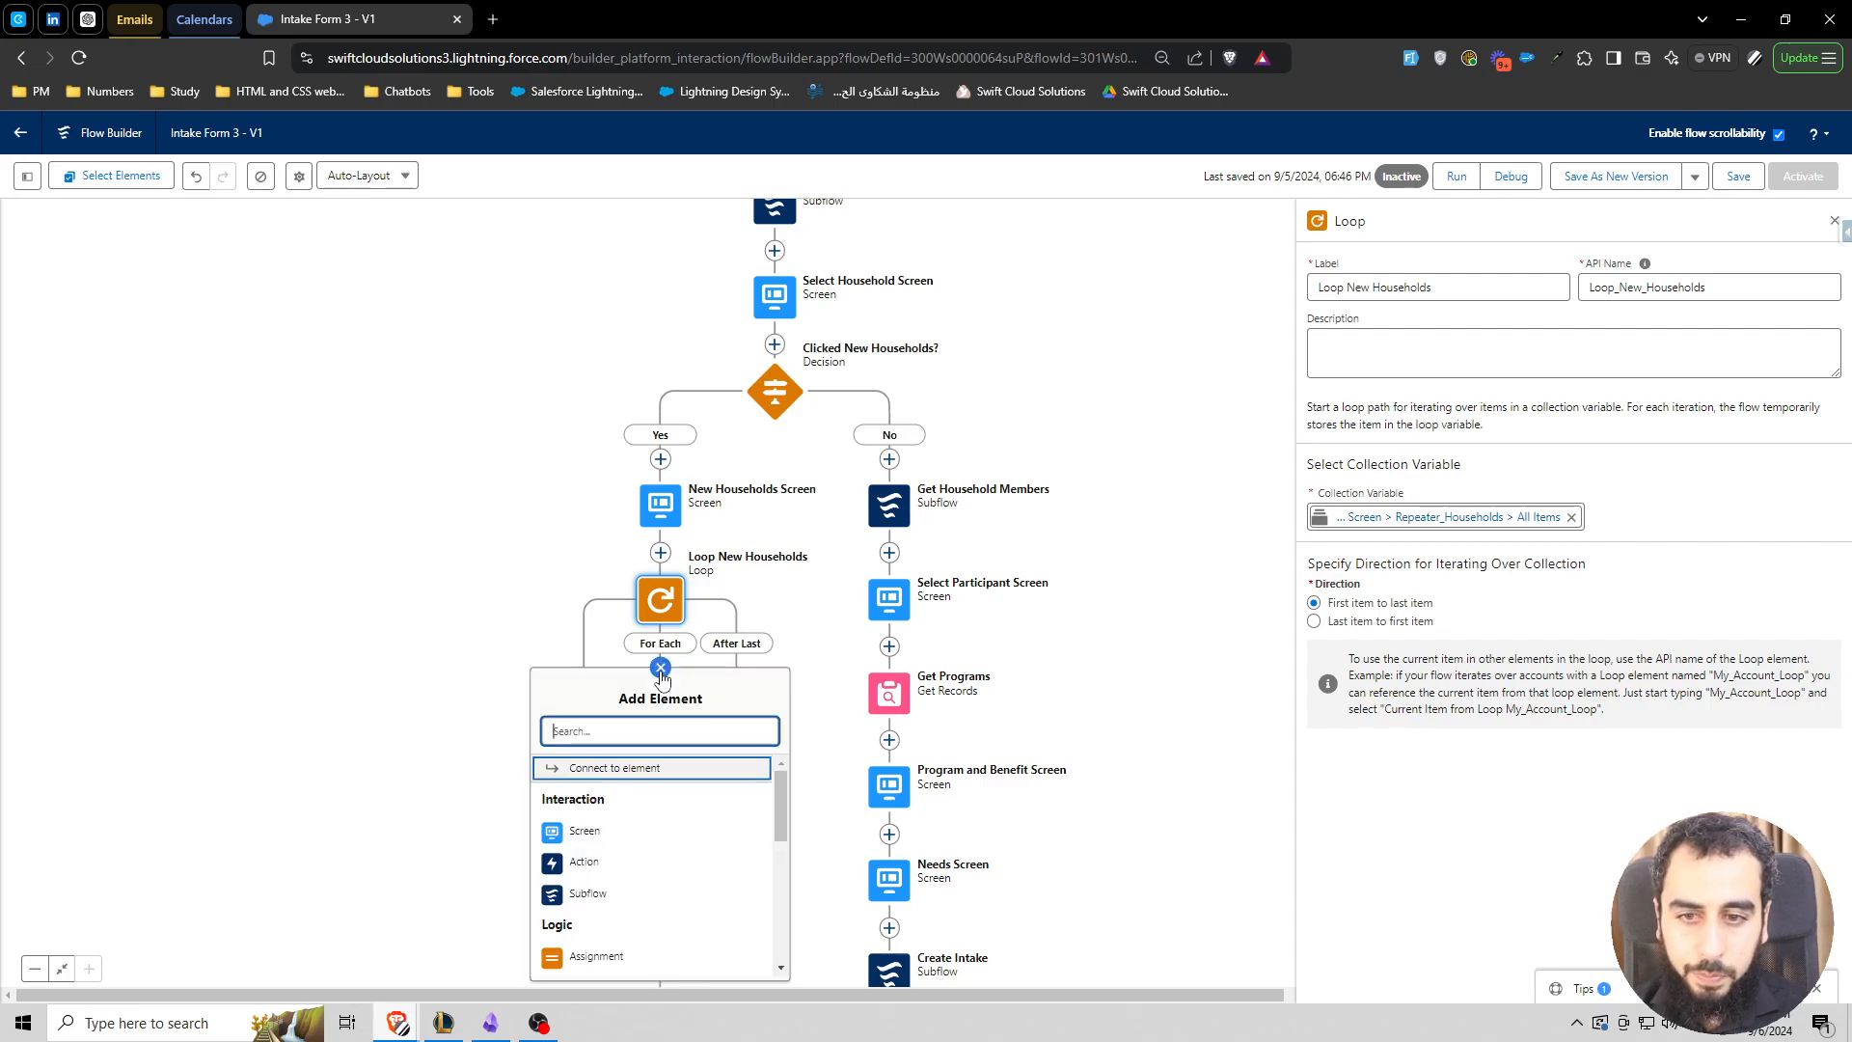
type("crea")
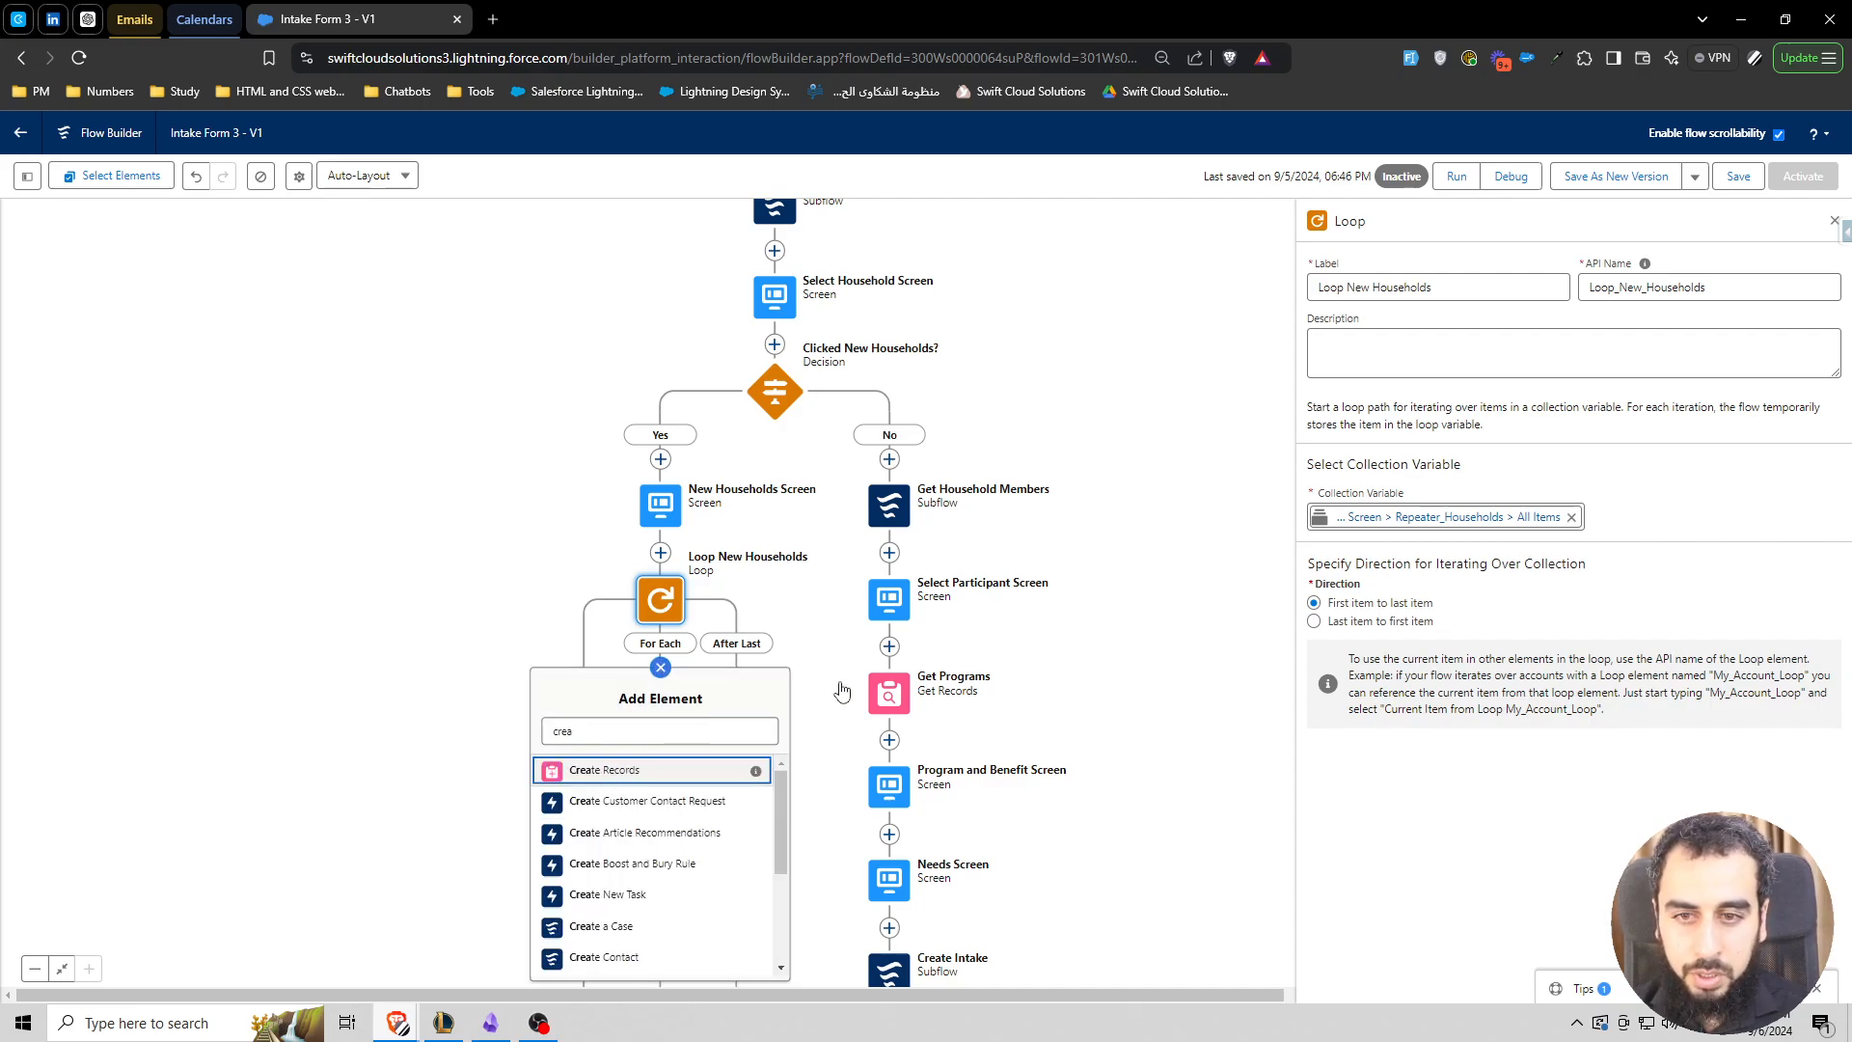
left_click(614, 771)
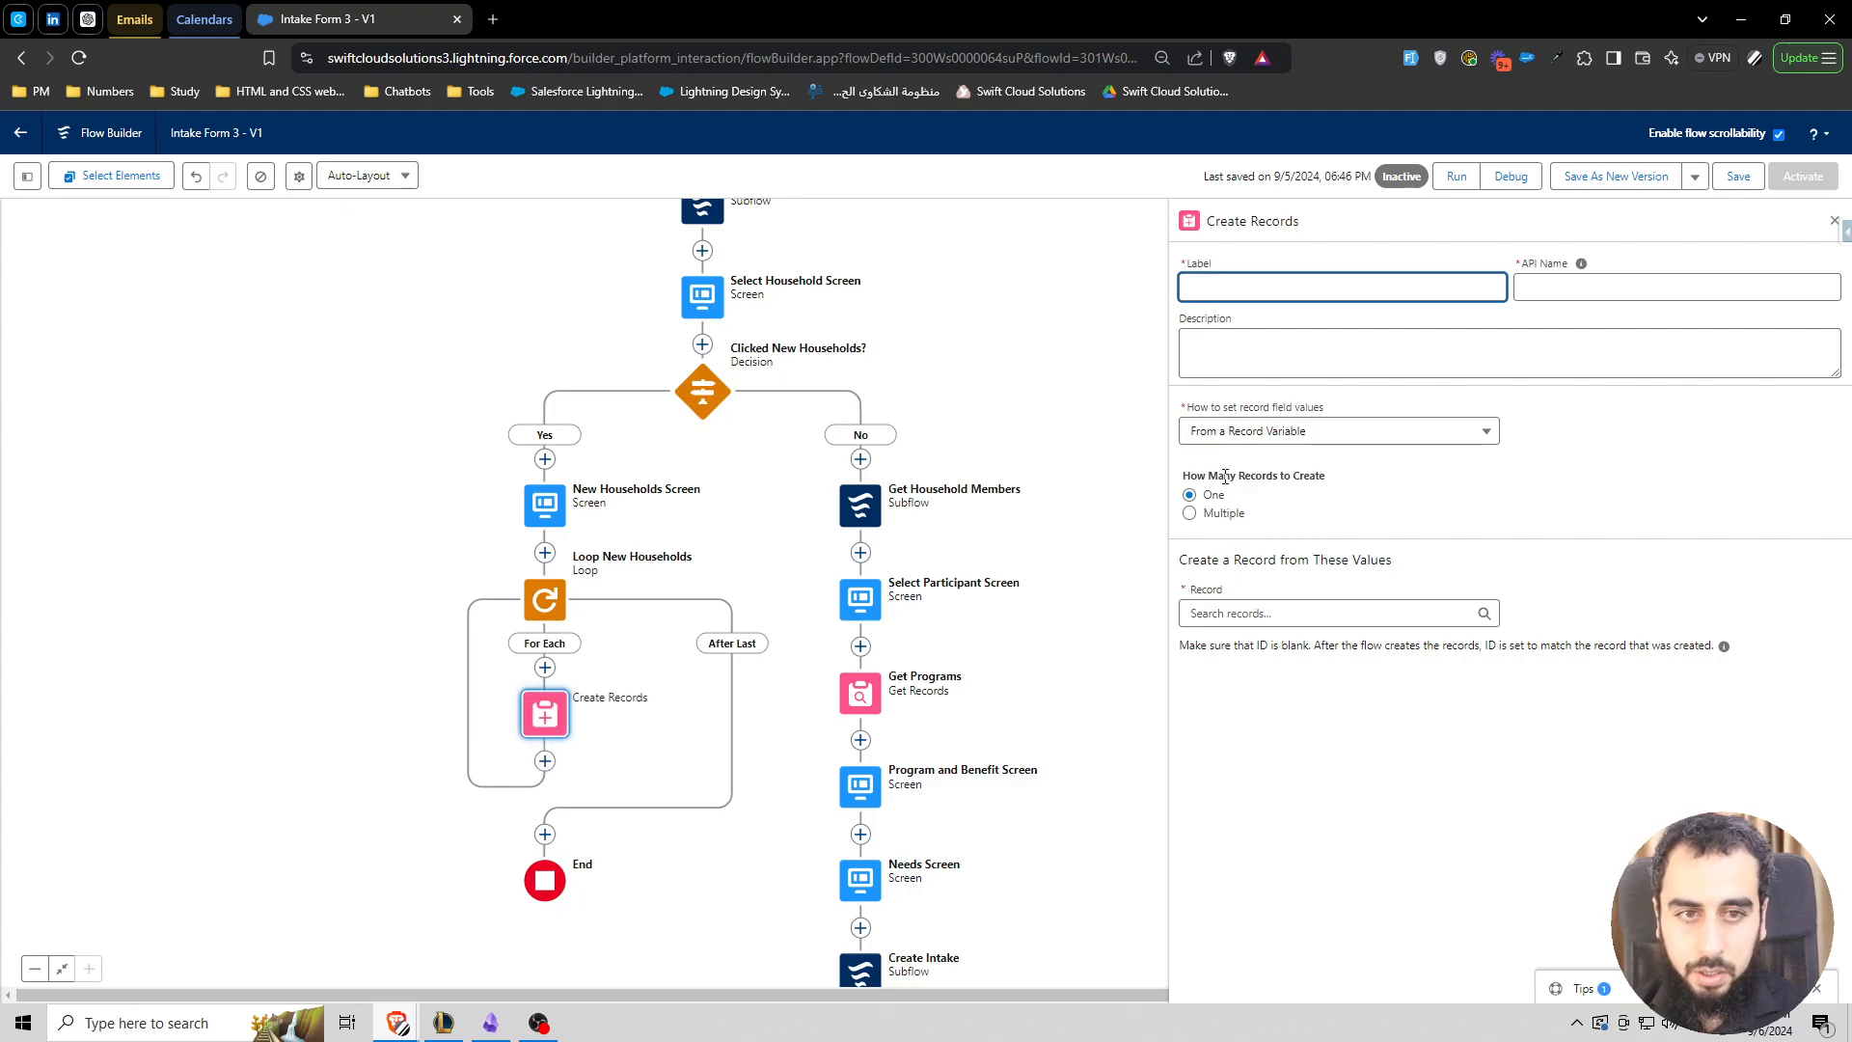
- Configure the Create Records element to set field values manually and create a record of the Account object
left_click(1236, 436)
left_click(1255, 487)
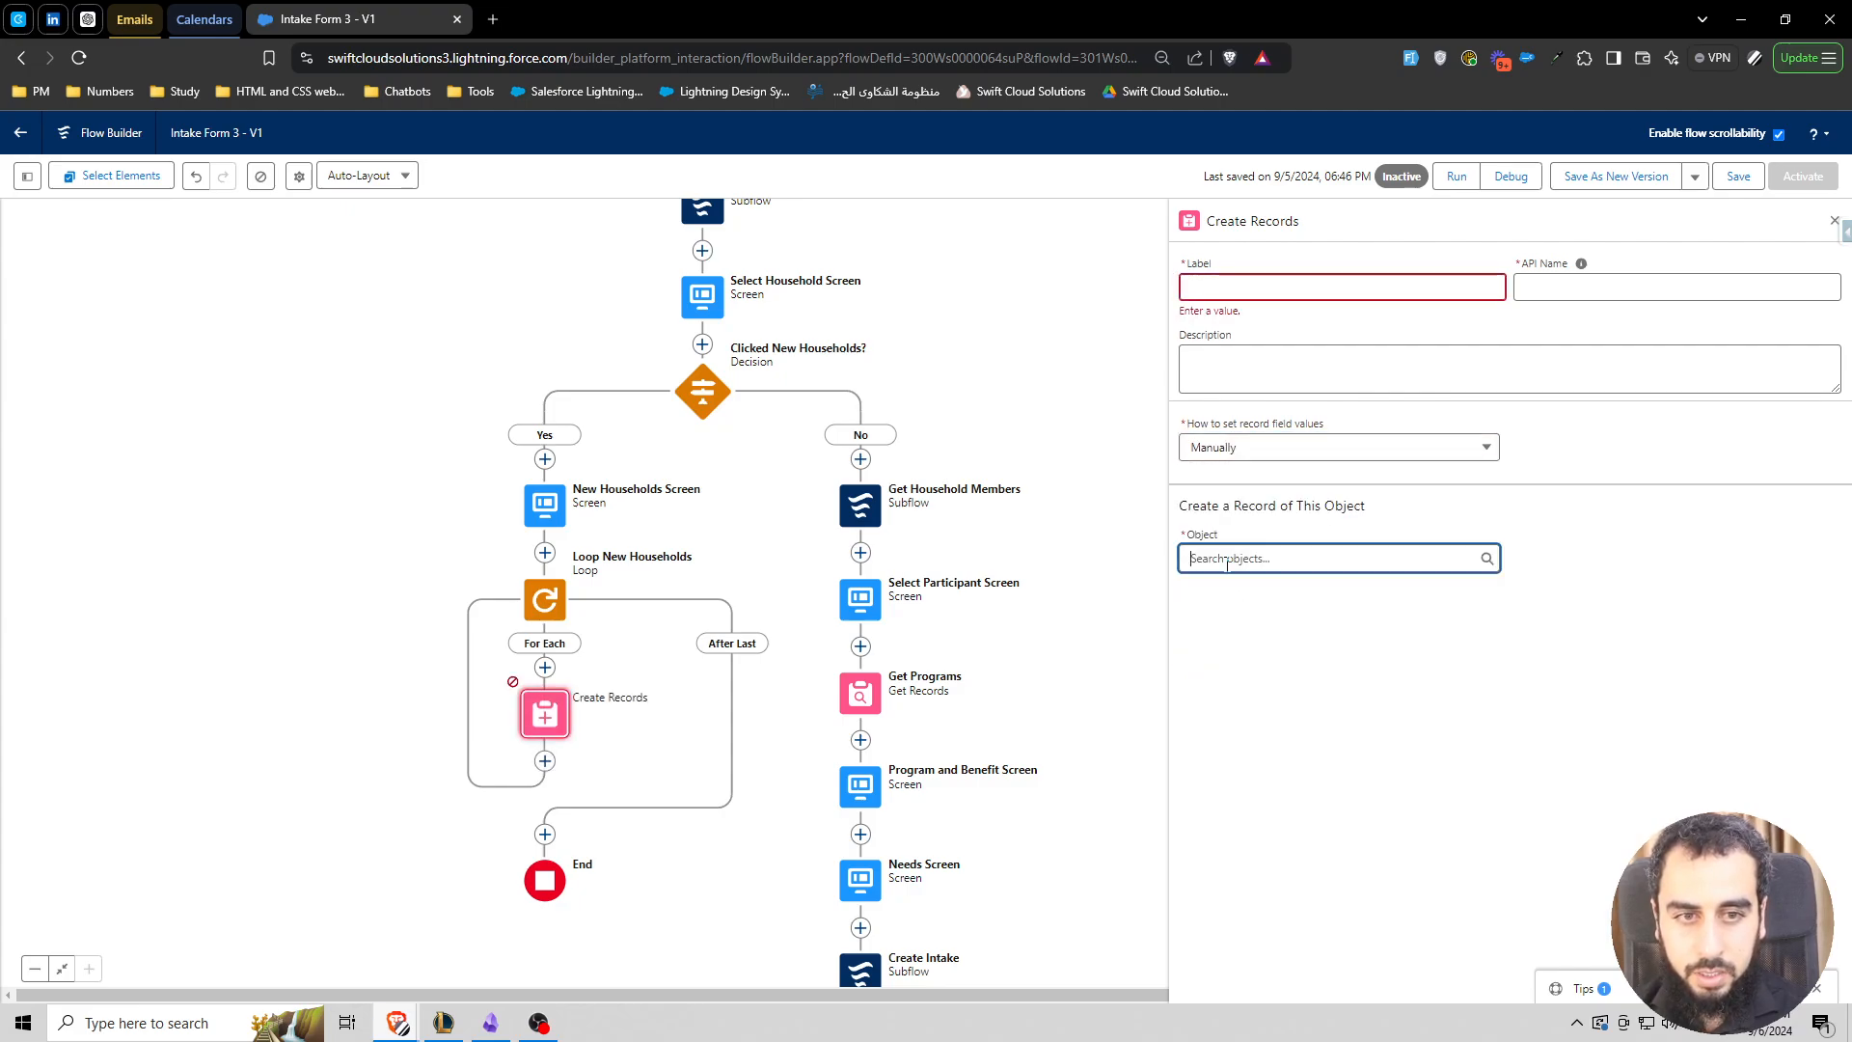
type("acc")
left_click(1251, 668)
left_click(1247, 633)
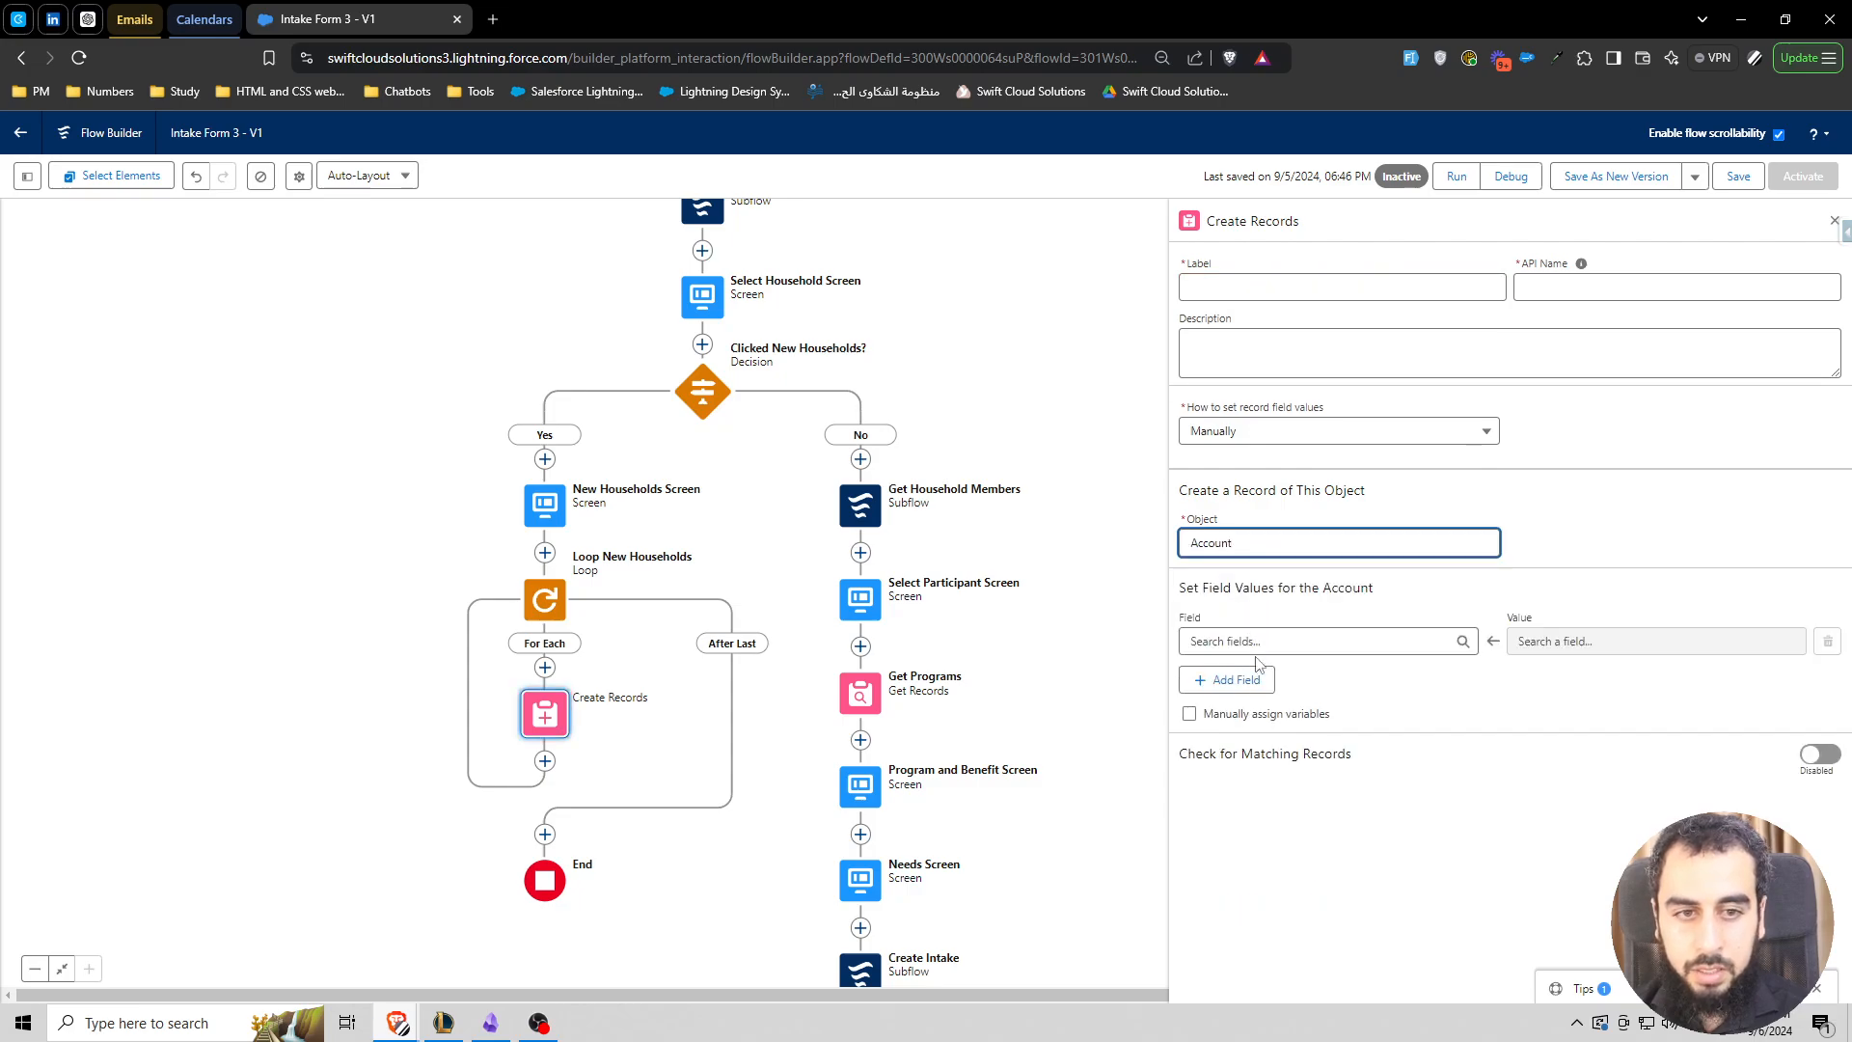
- Map the Account Name field to Household Name of the current item from Loop New Households in the Create Records element
left_click(1247, 642)
type("account name")
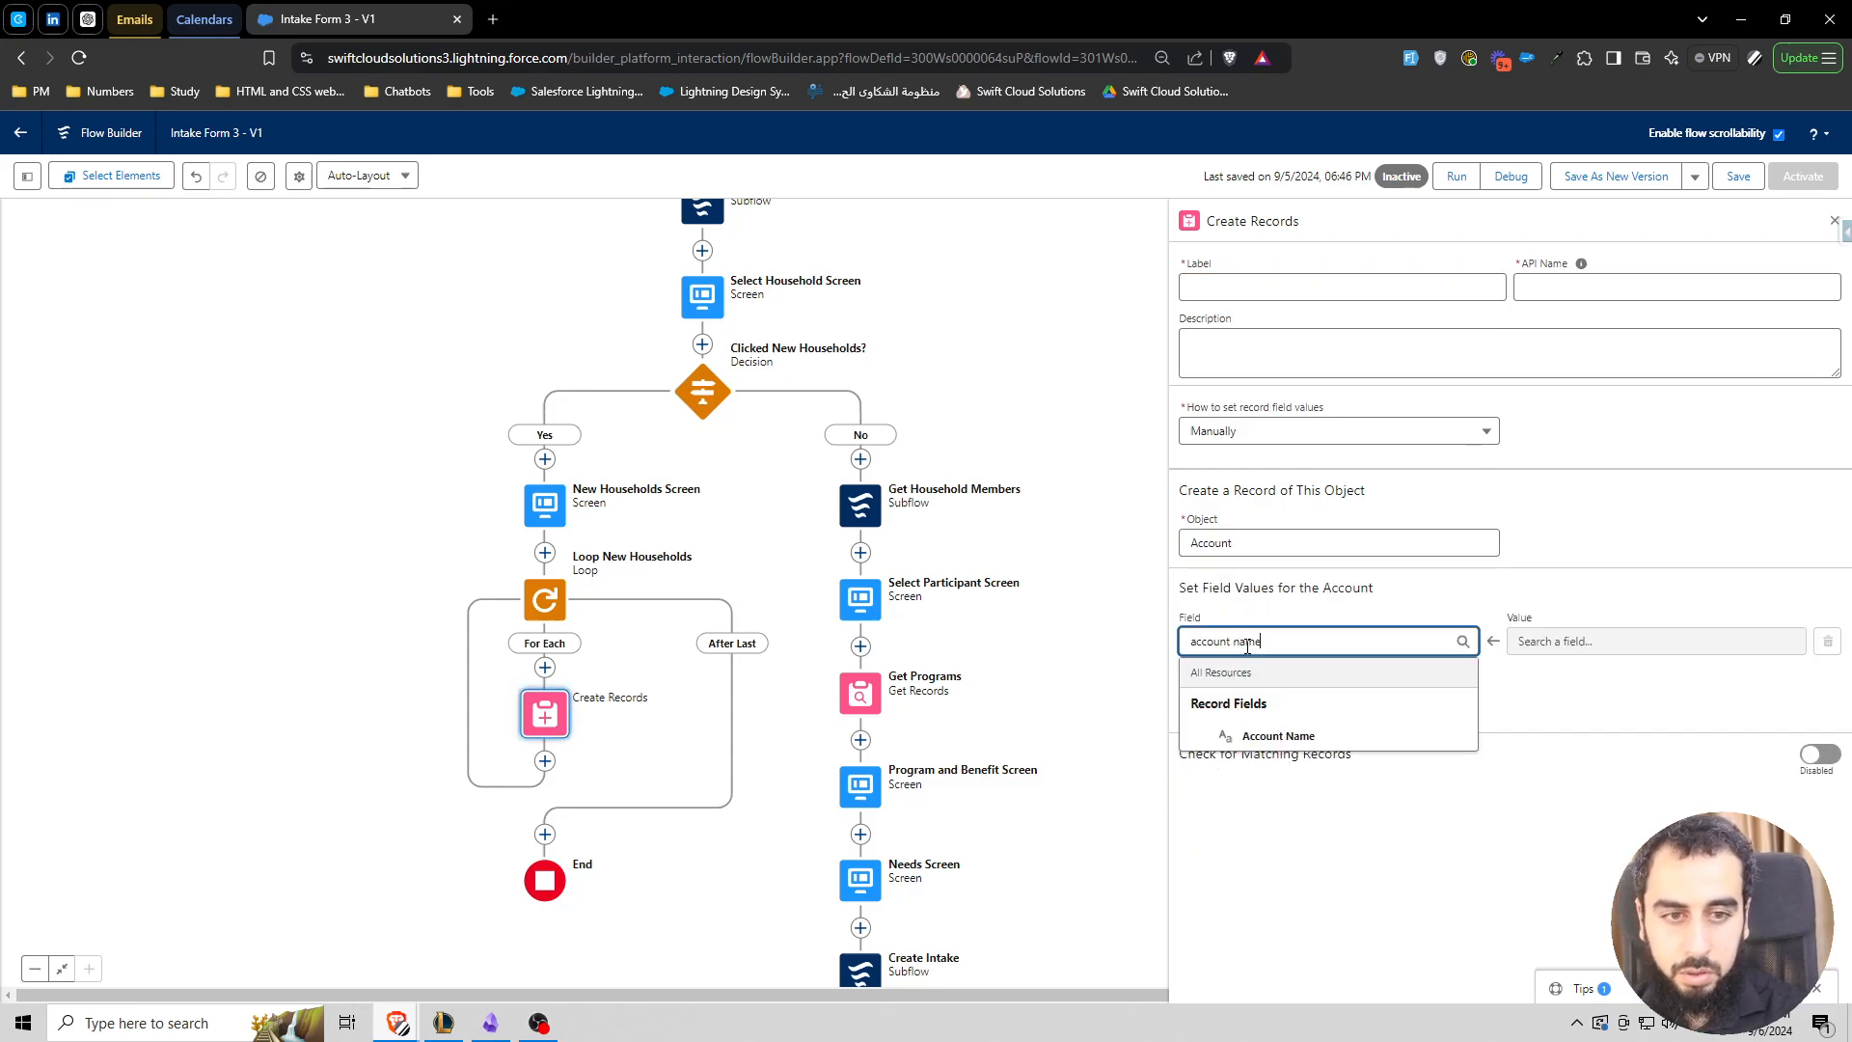
left_click(1283, 735)
left_click(1571, 643)
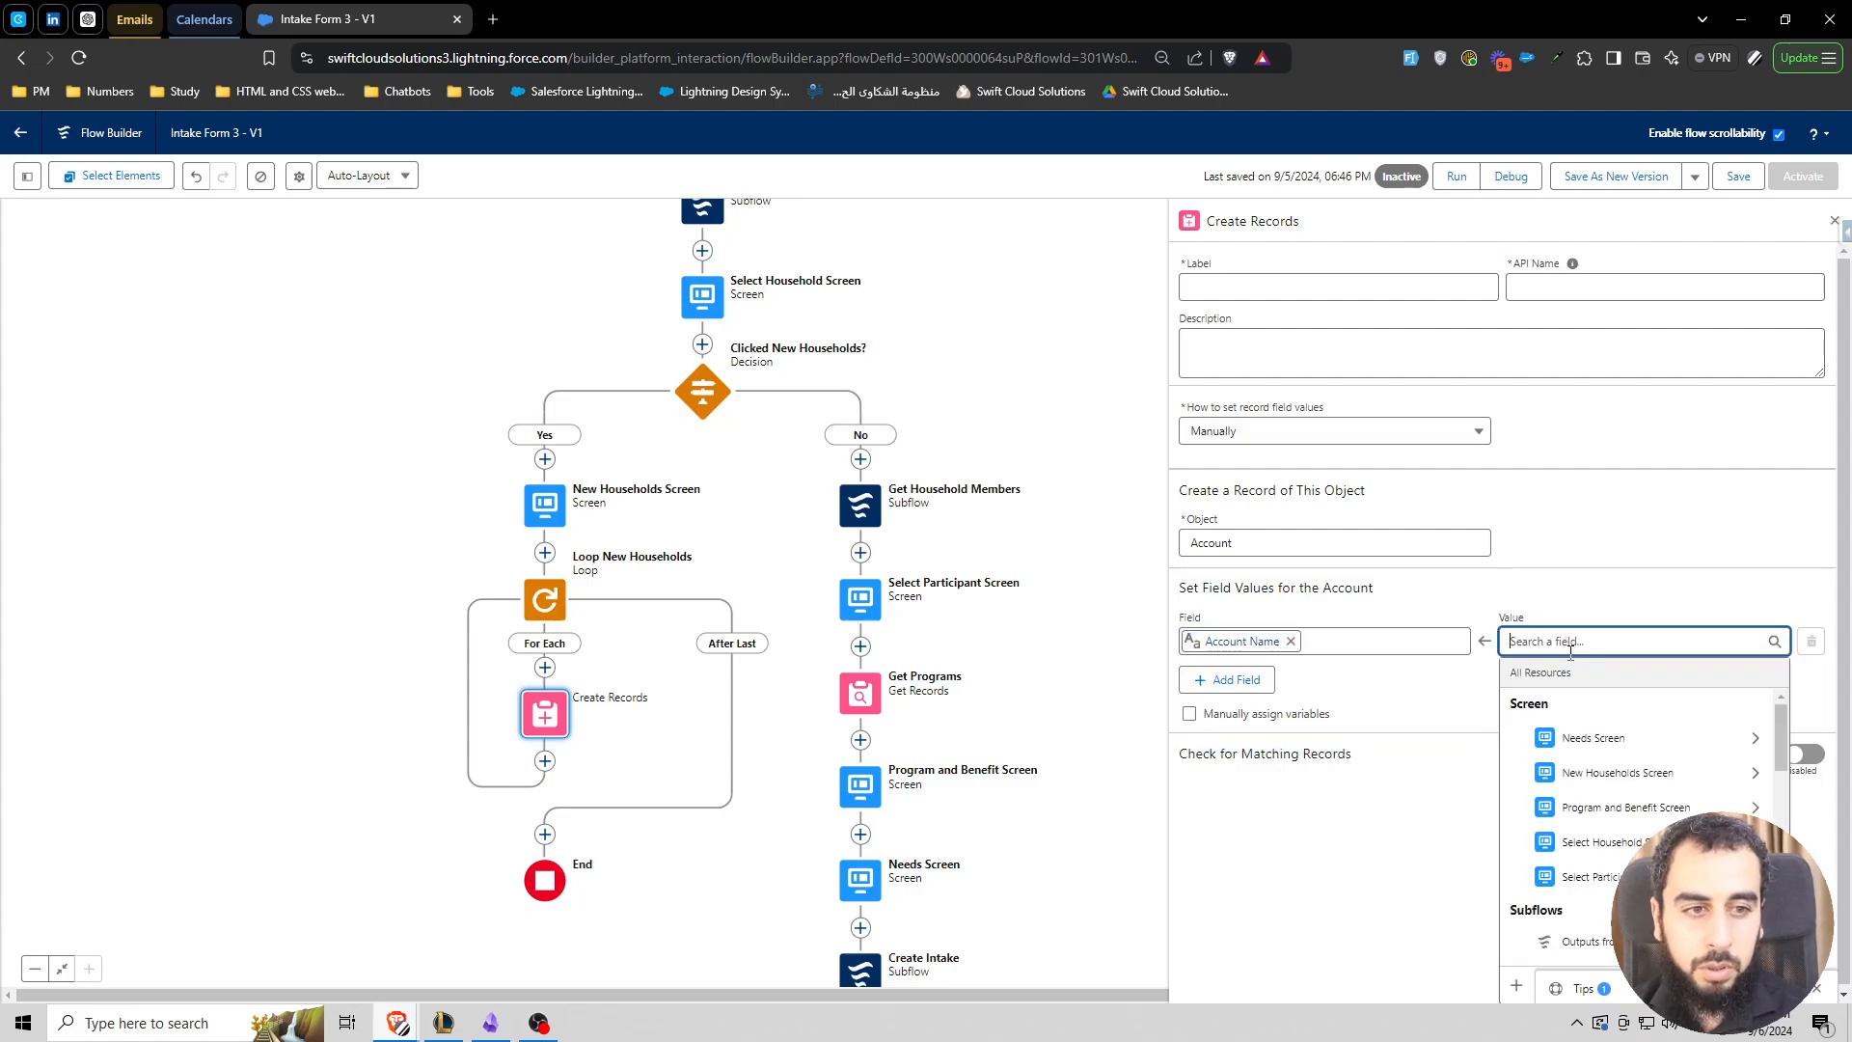
type("current")
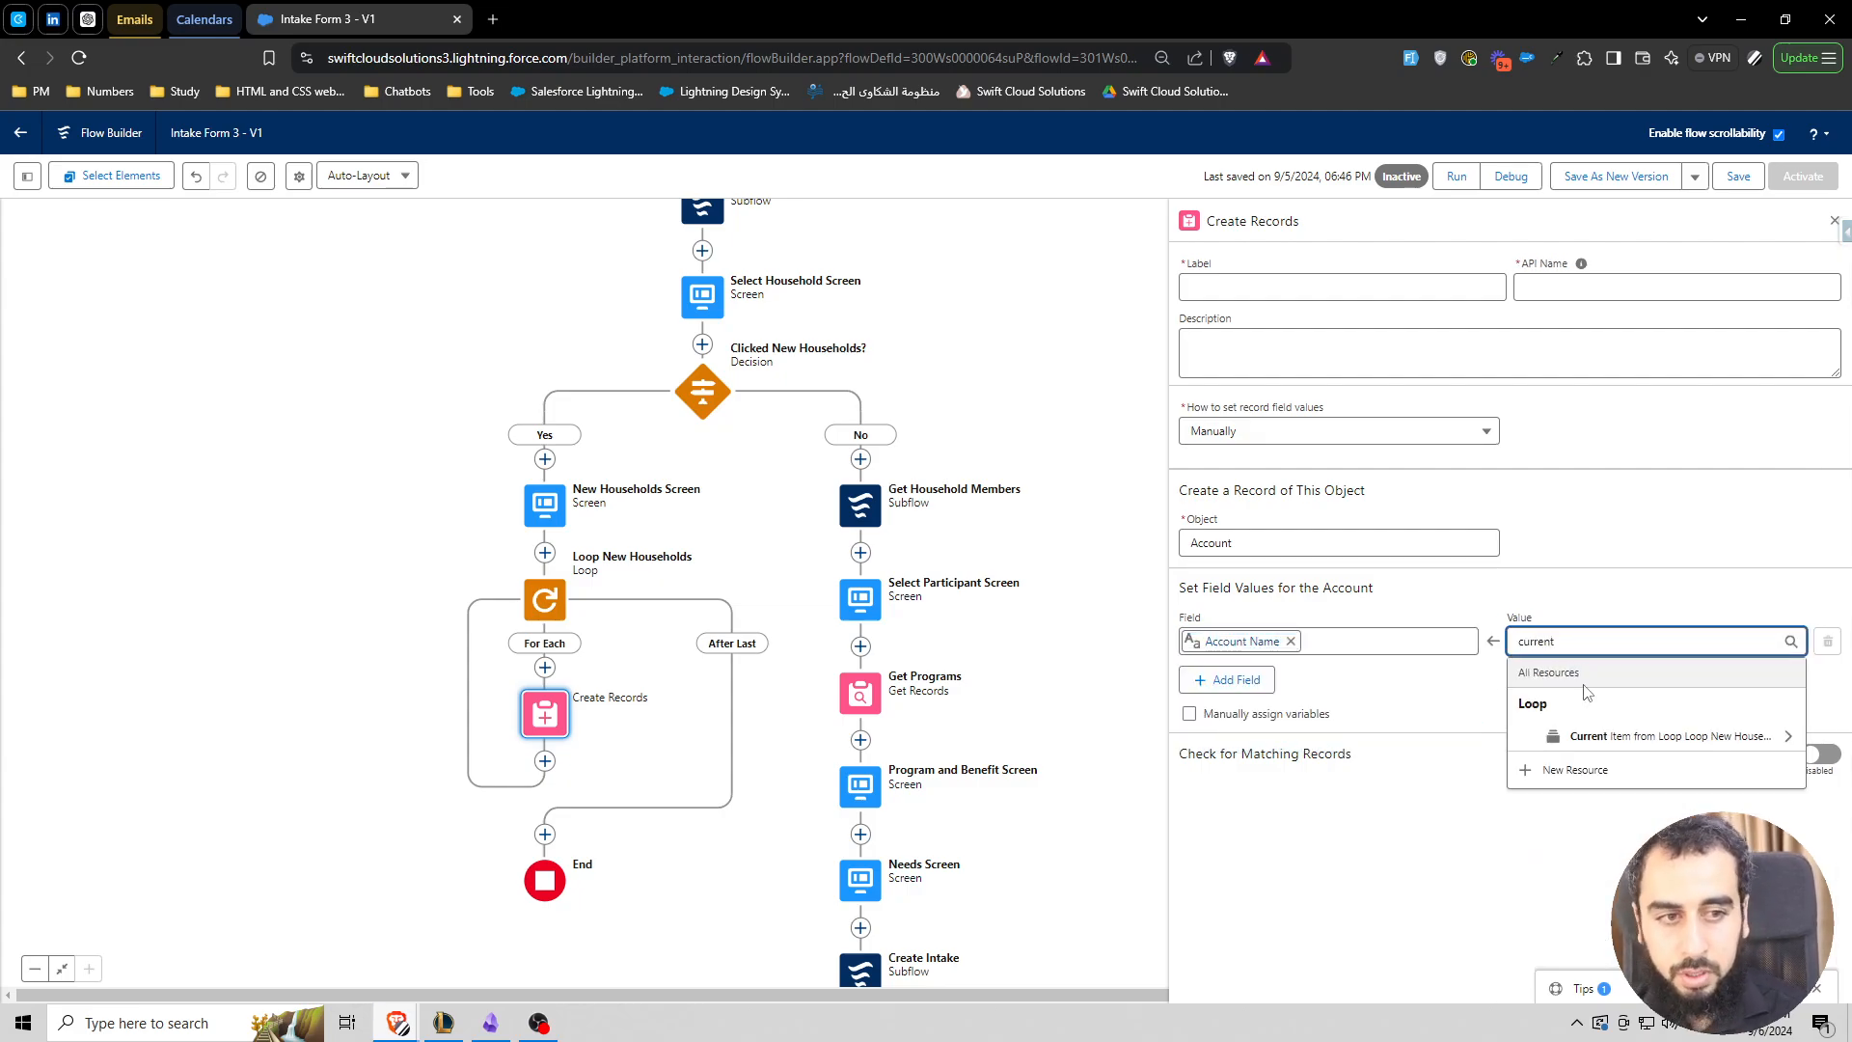
left_click(1626, 739)
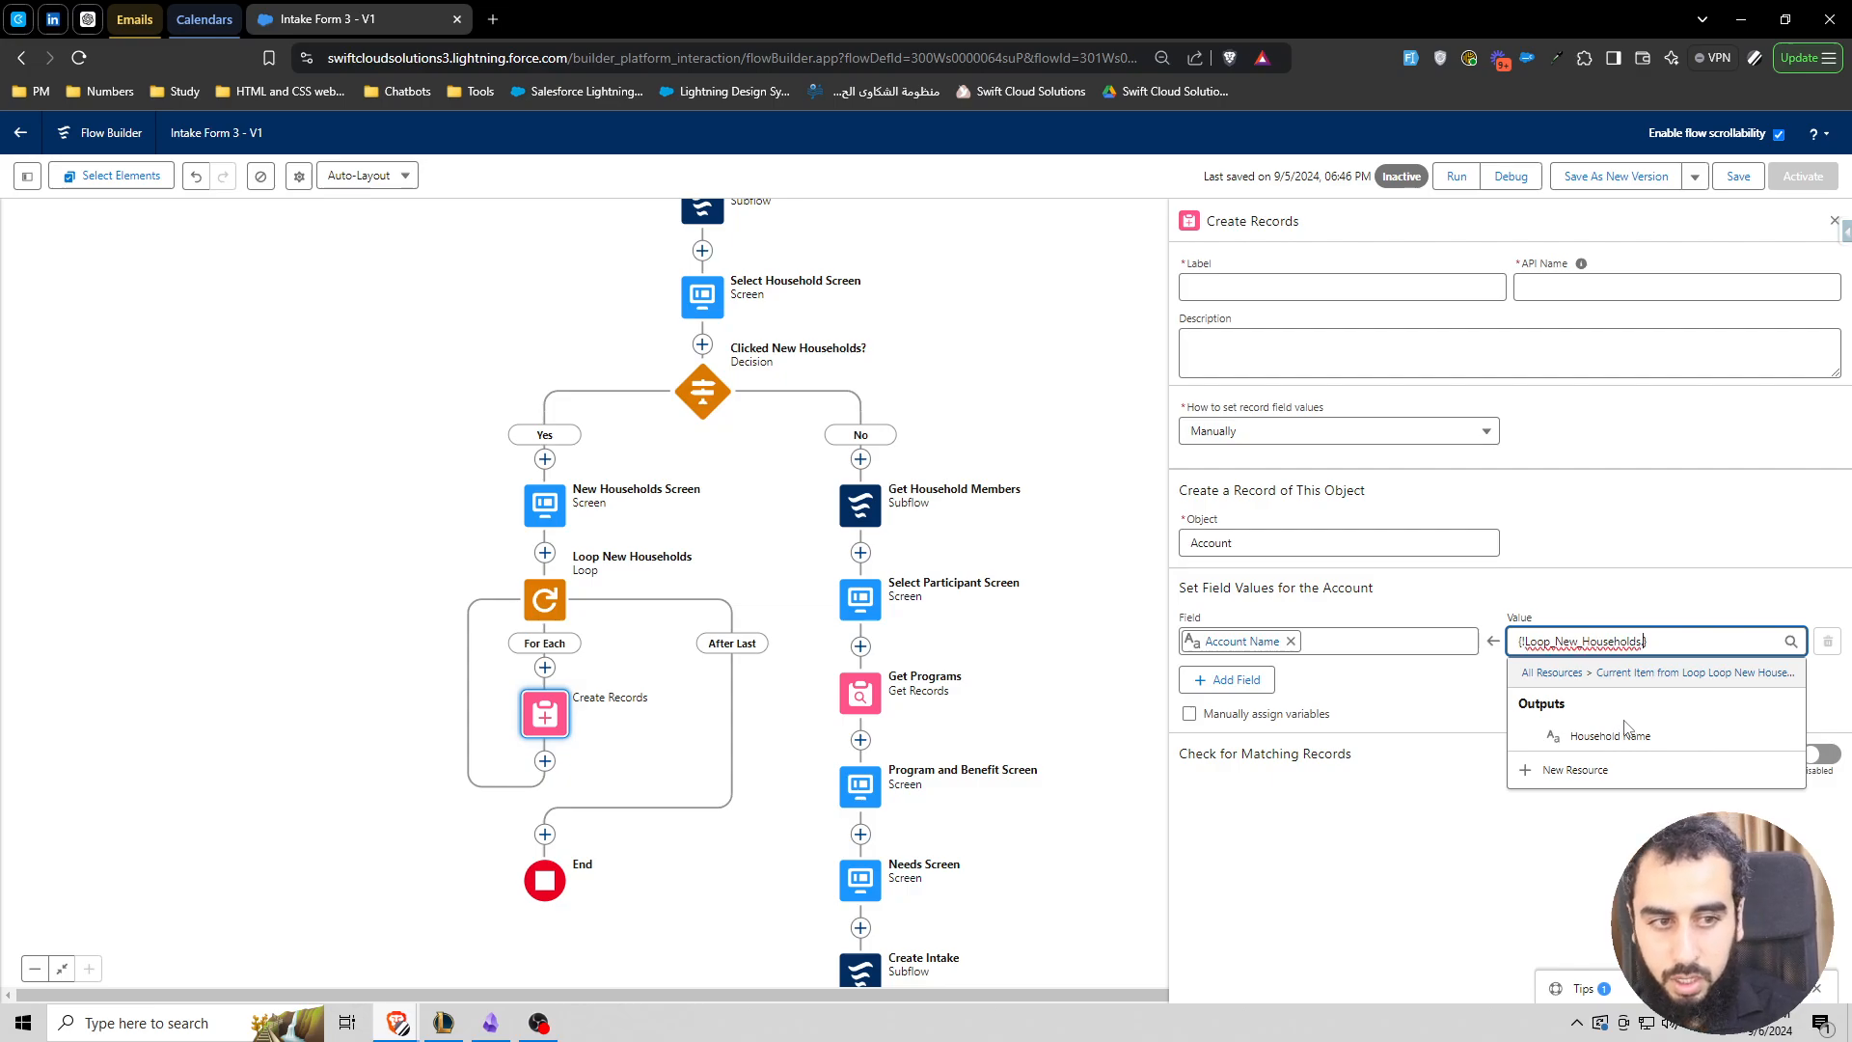
left_click(1631, 733)
left_click(1594, 714)
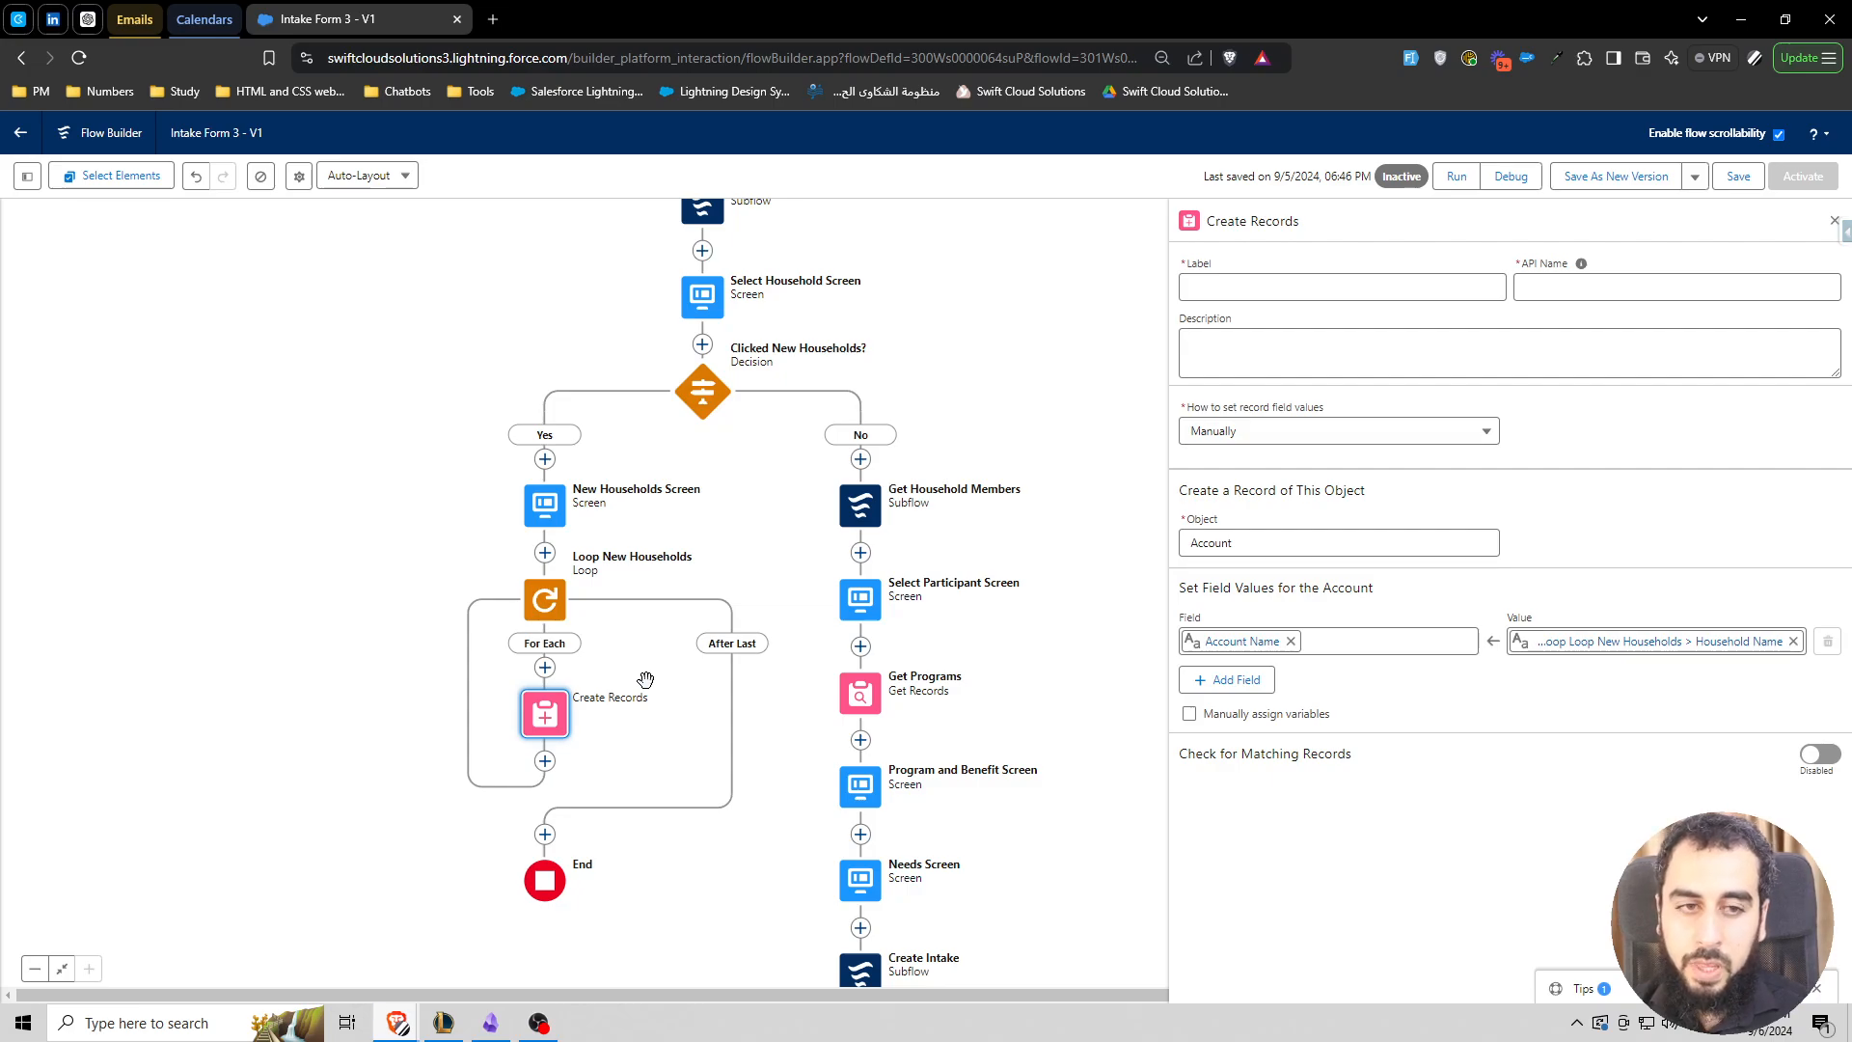
- Delete the Create Records element from the loop's For Each path
left_click(547, 730)
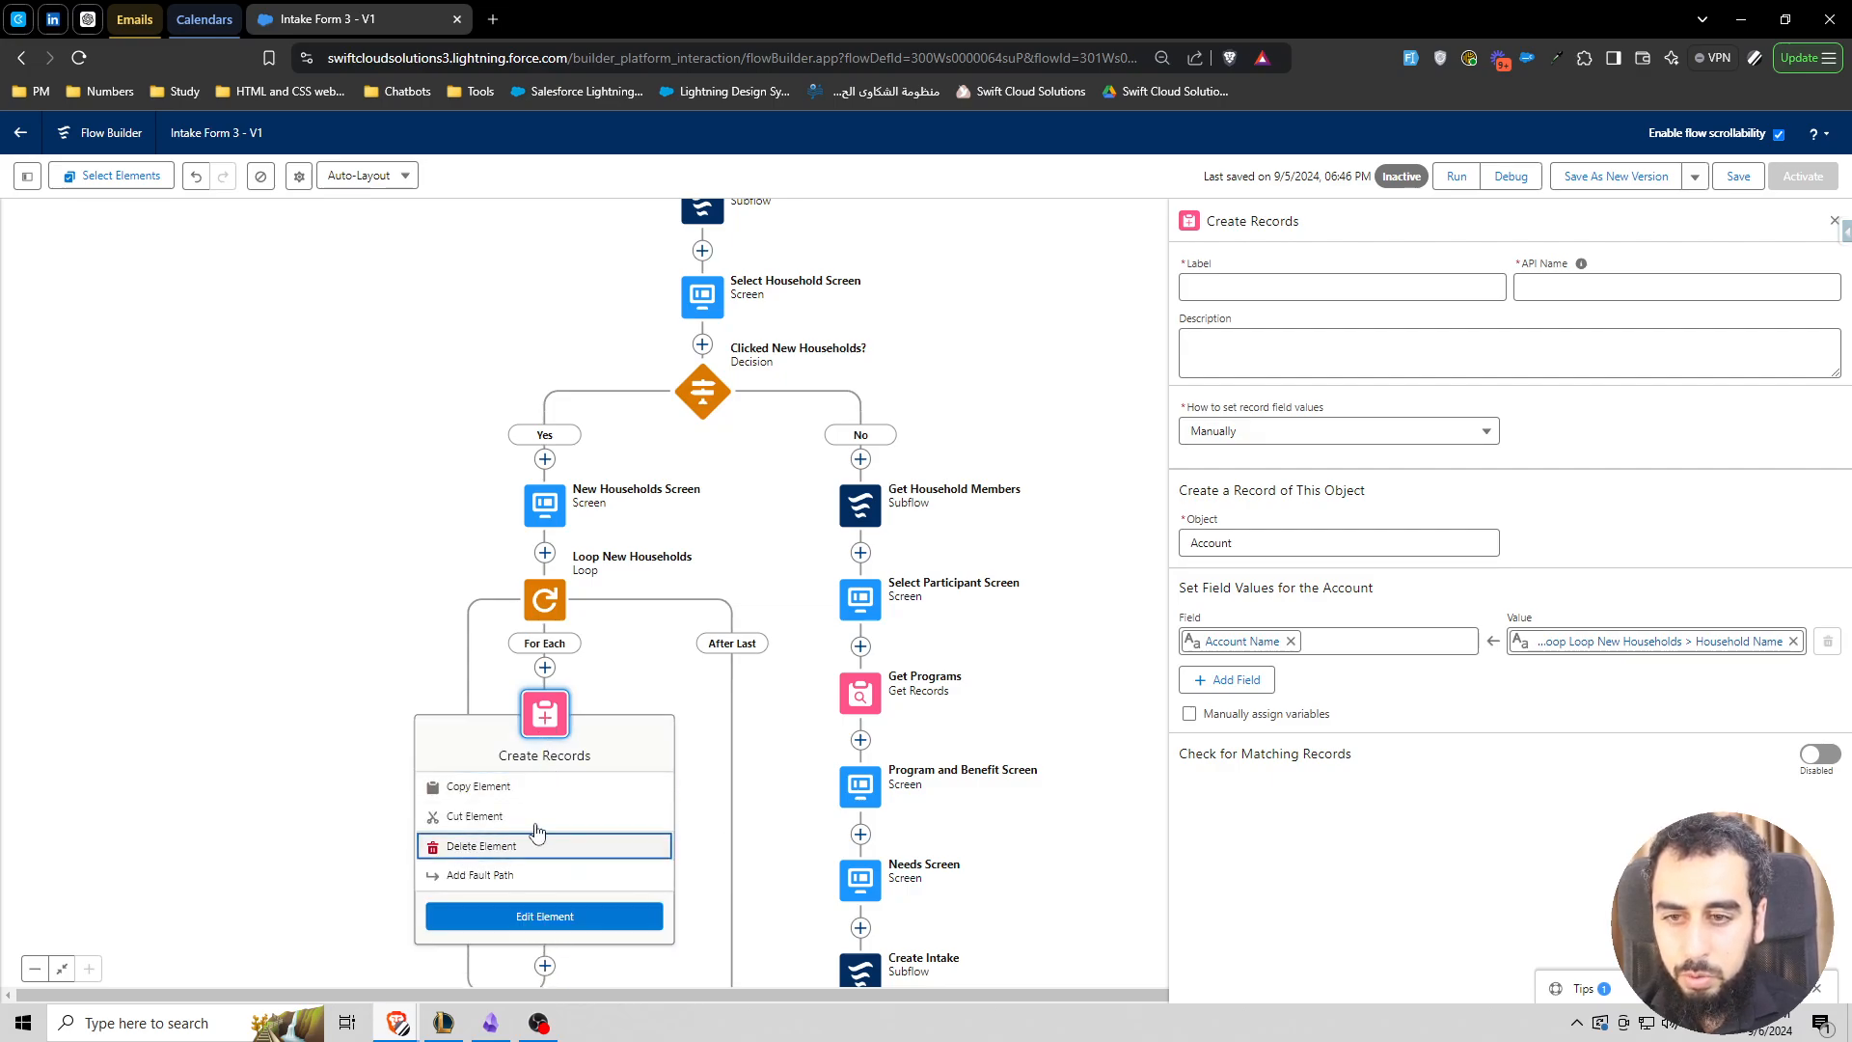
left_click(537, 838)
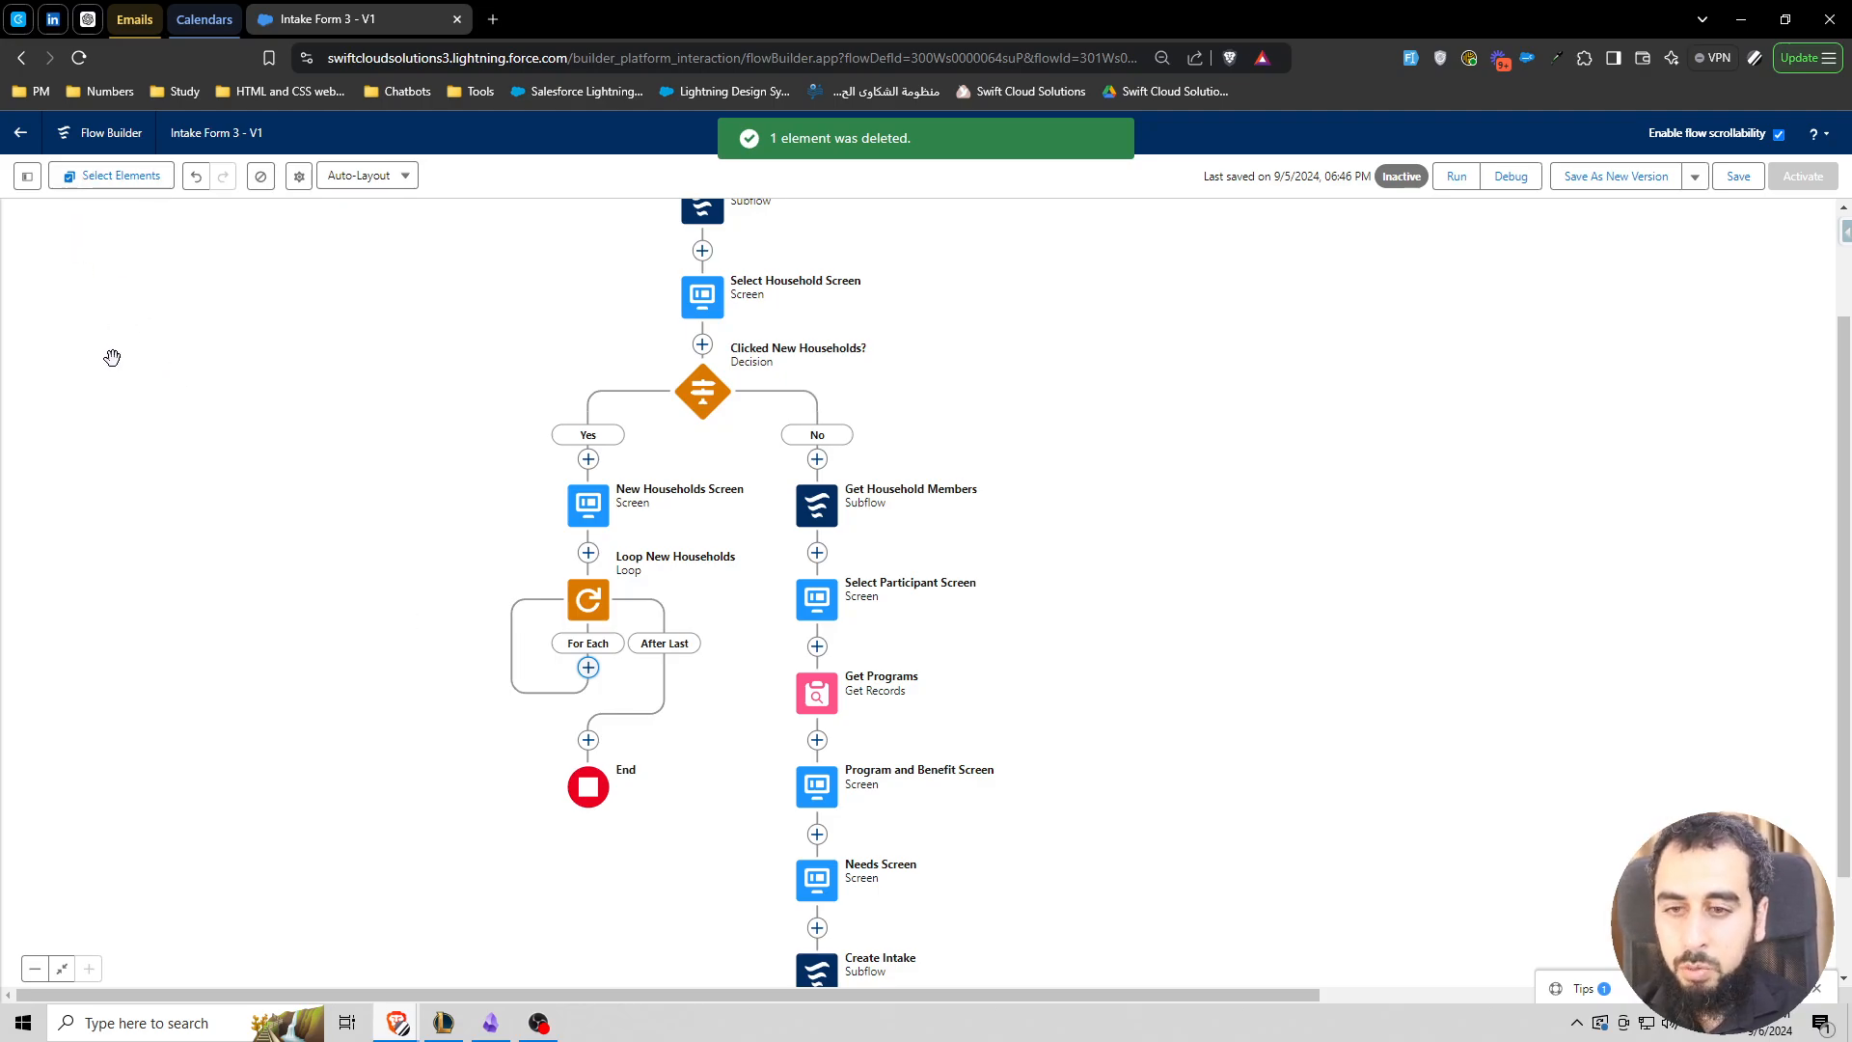
- Start a new flow resource of type Variable with the API name RecVar_NewHousehold
left_click(27, 176)
left_click(60, 337)
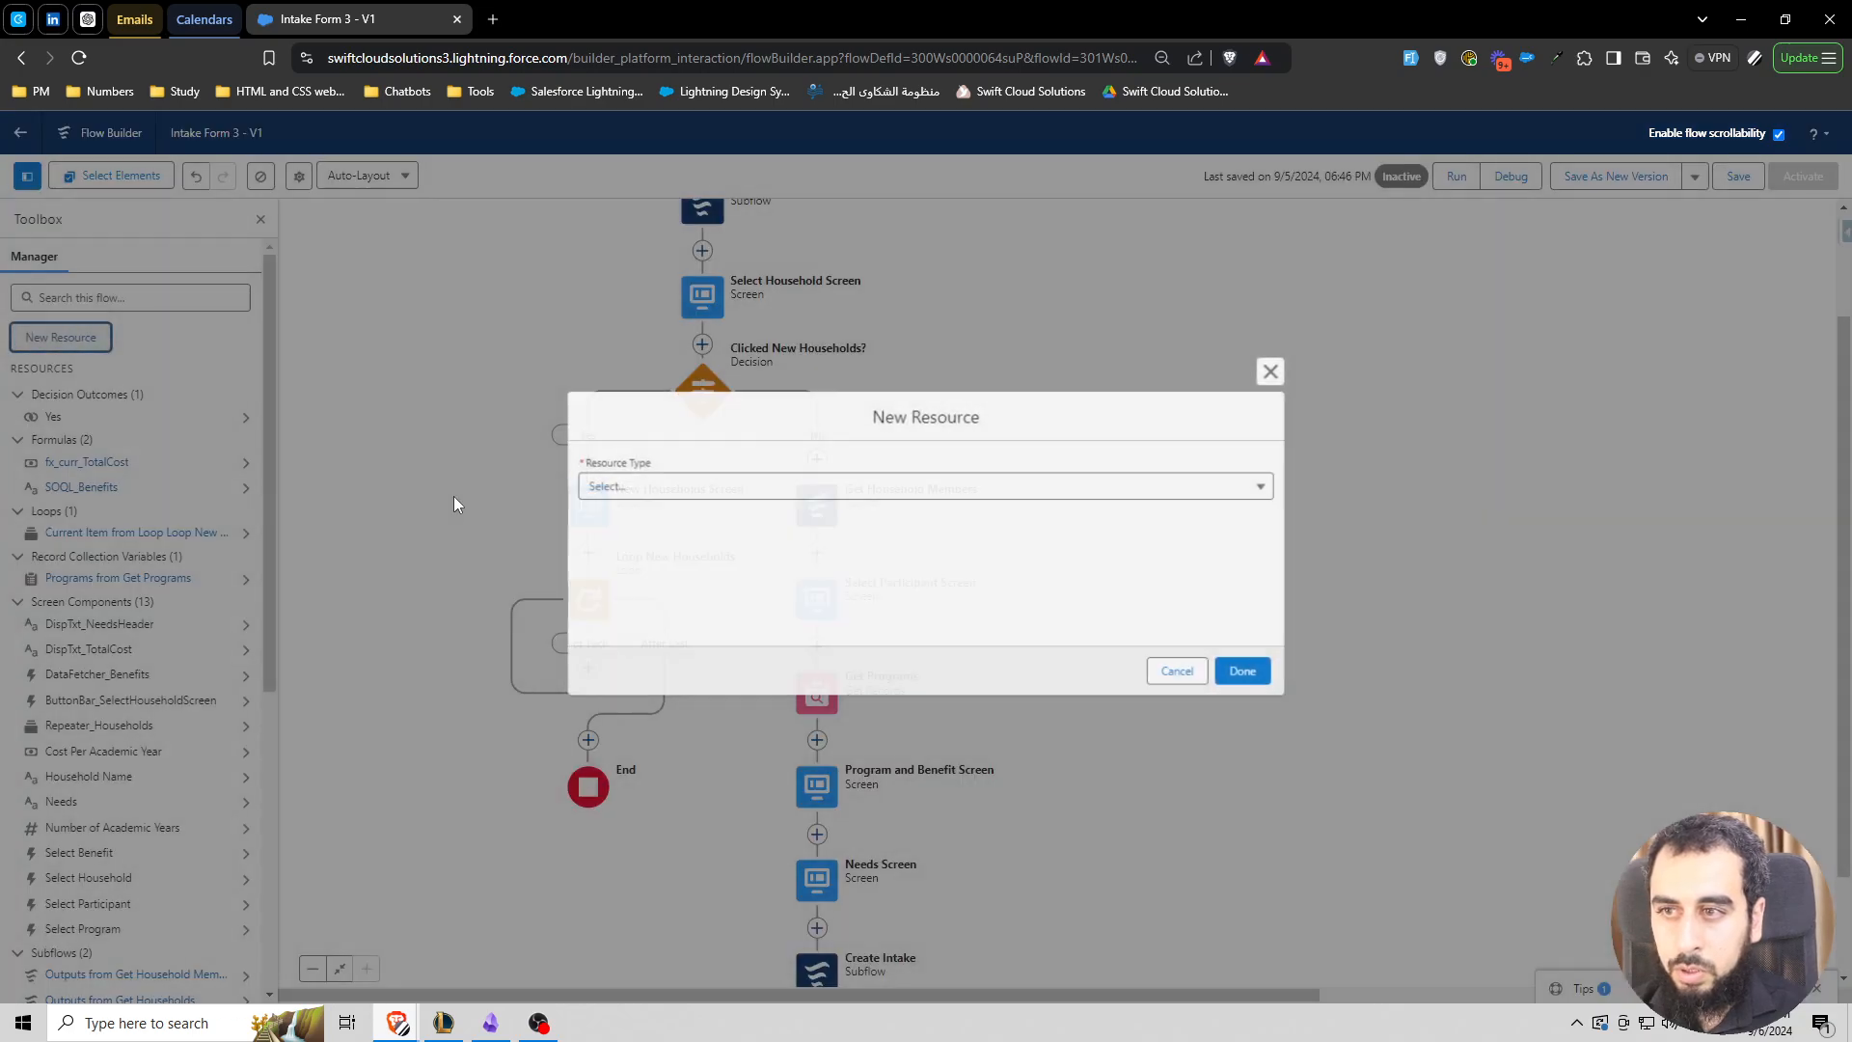
left_click(644, 485)
left_click(641, 521)
left_click(615, 518)
type("r")
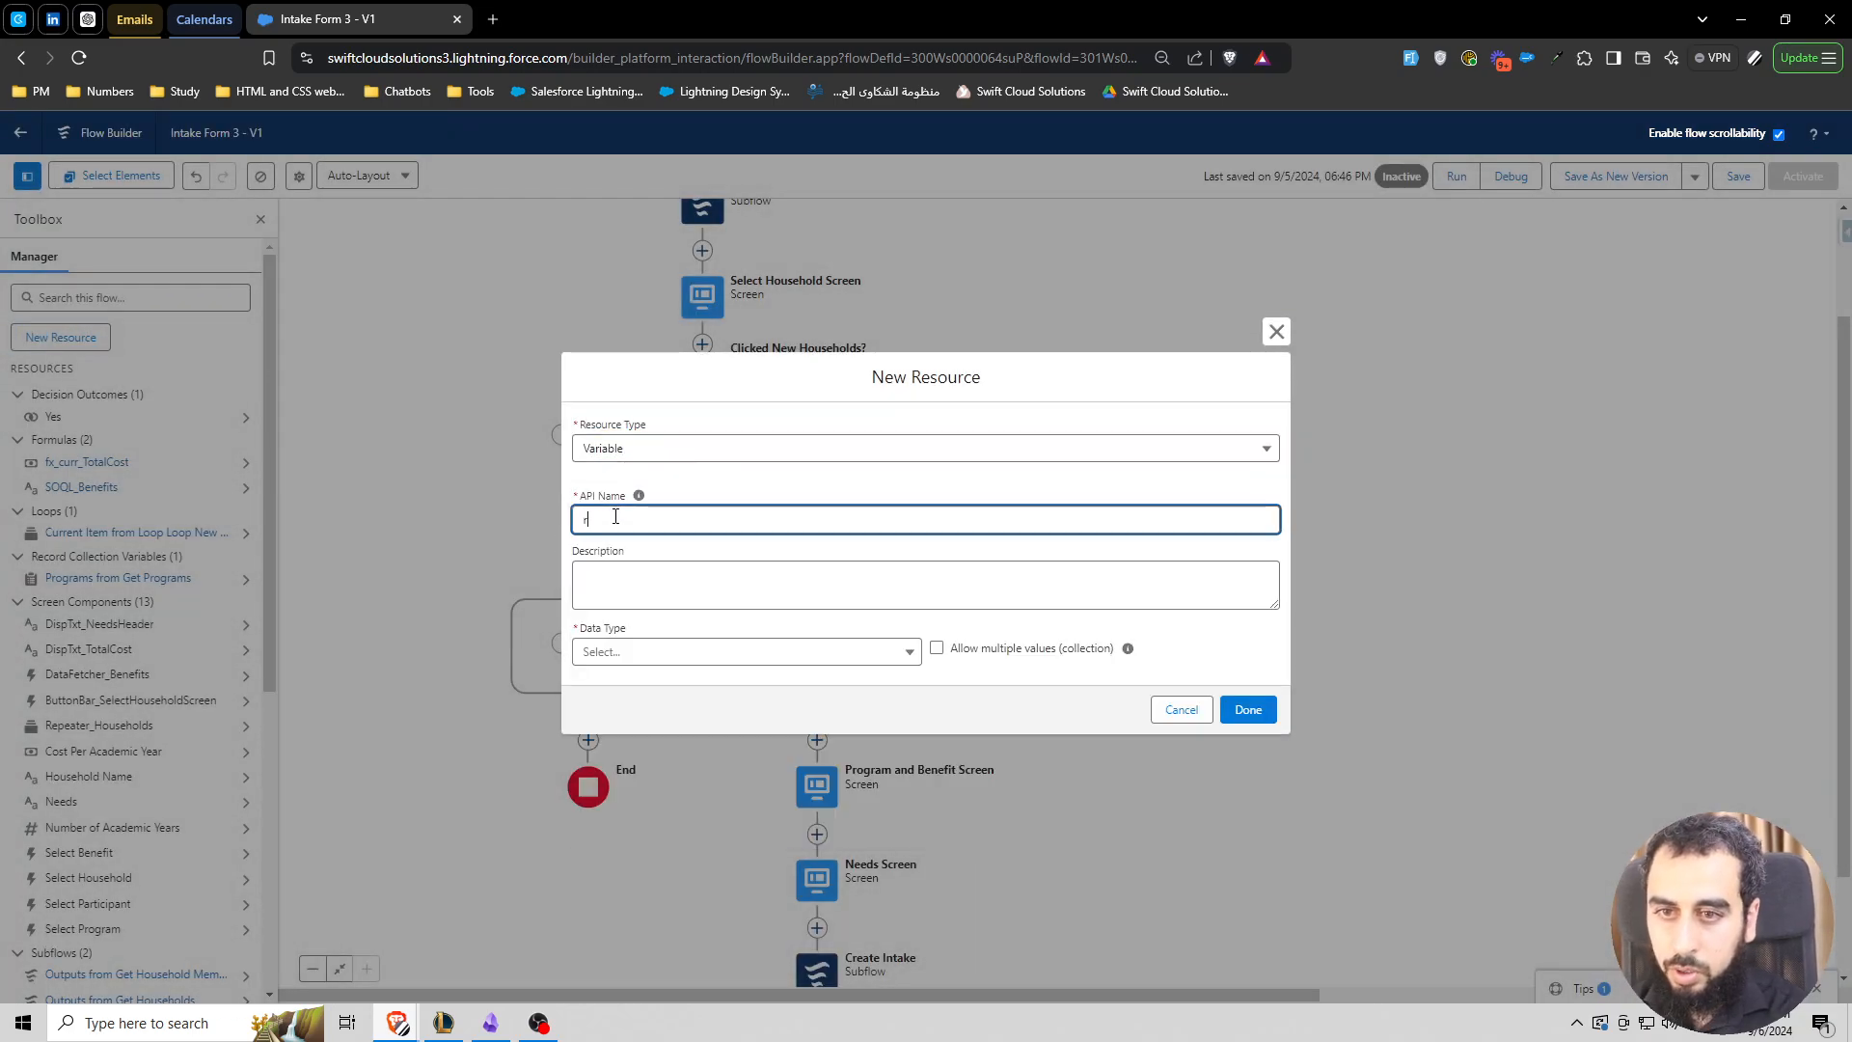
key("BackSpace")
type("Rec")
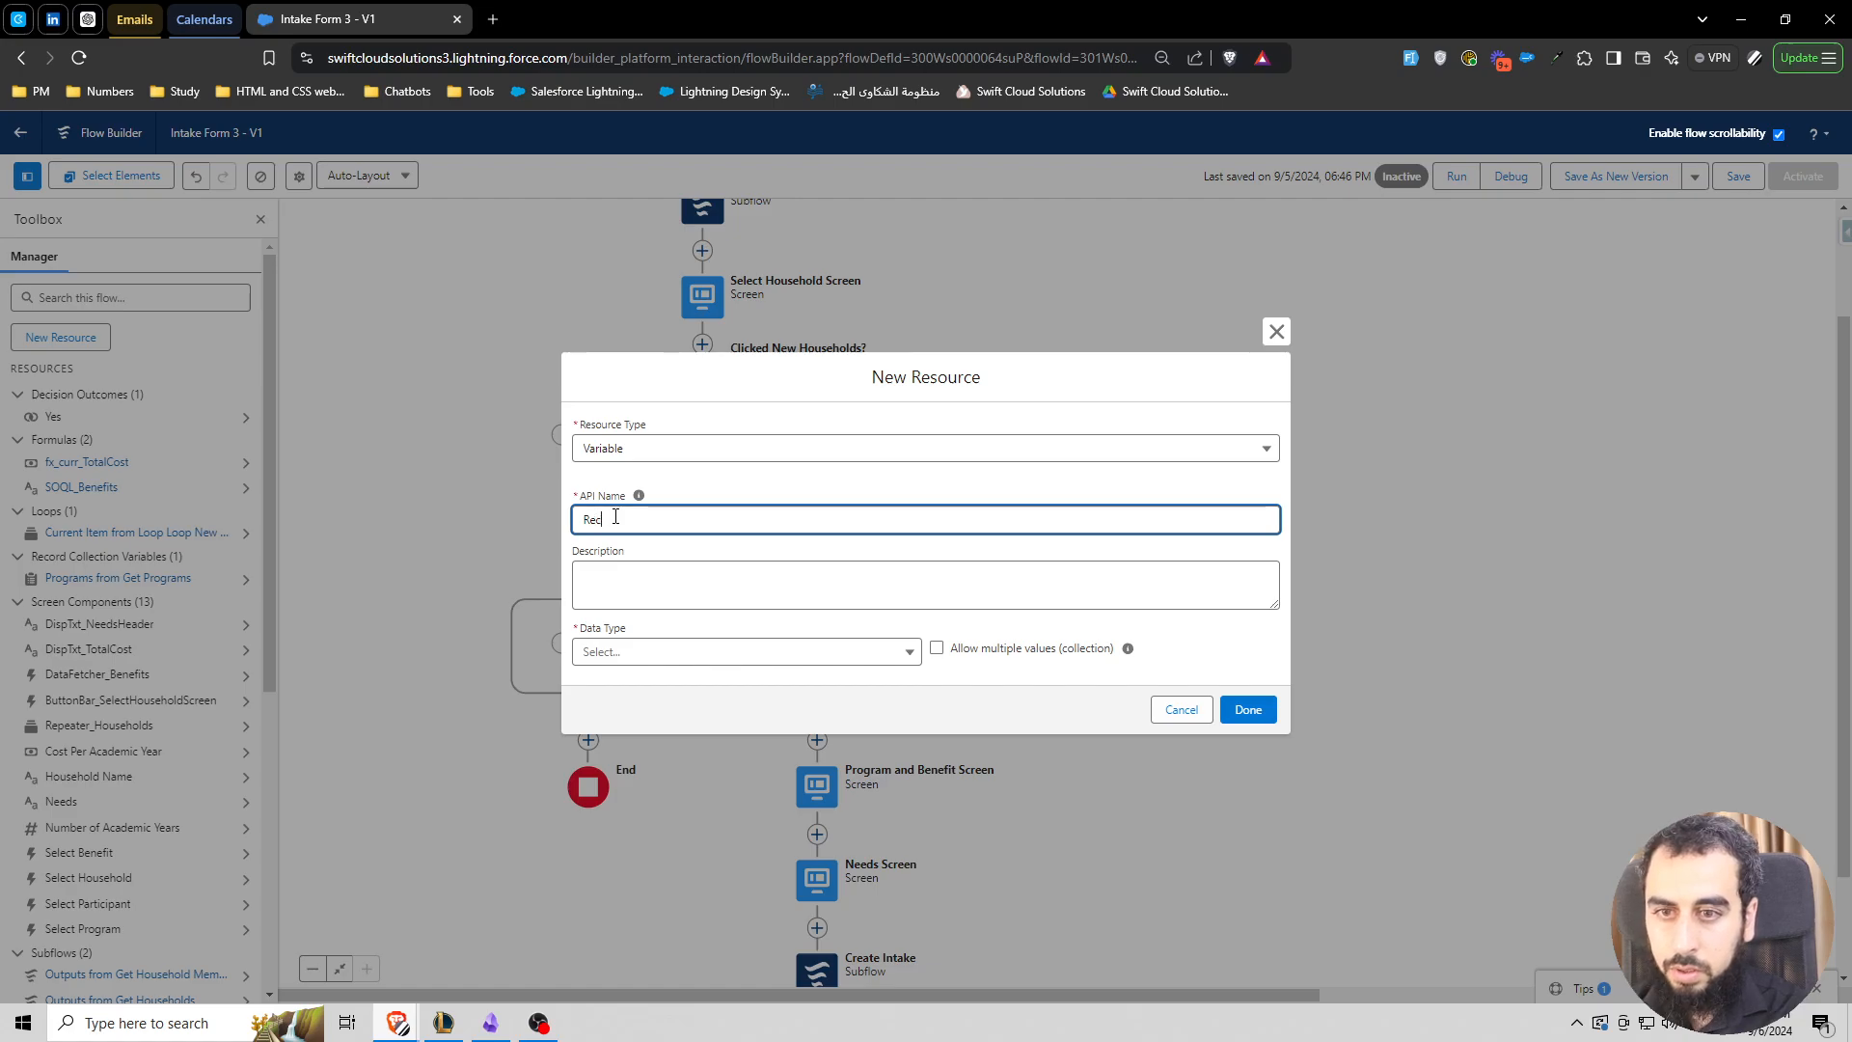
type("Var")
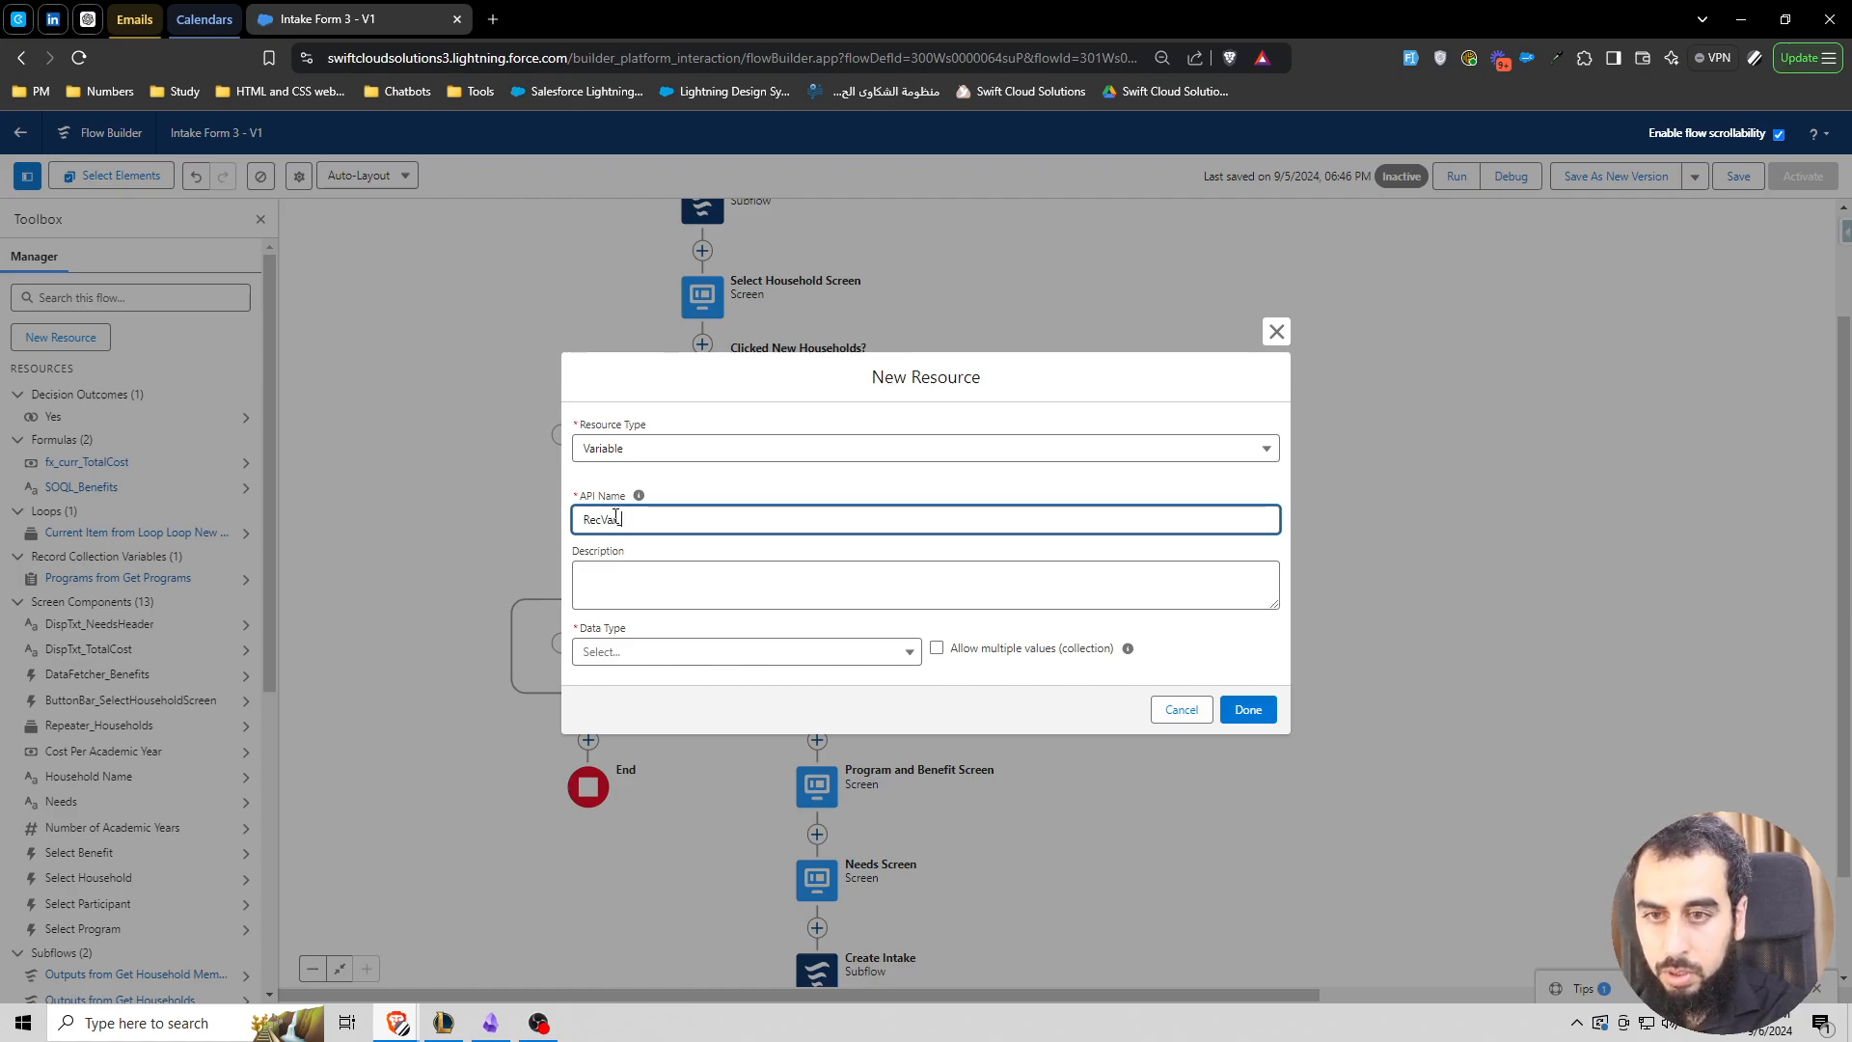
type("_NewHousehold")
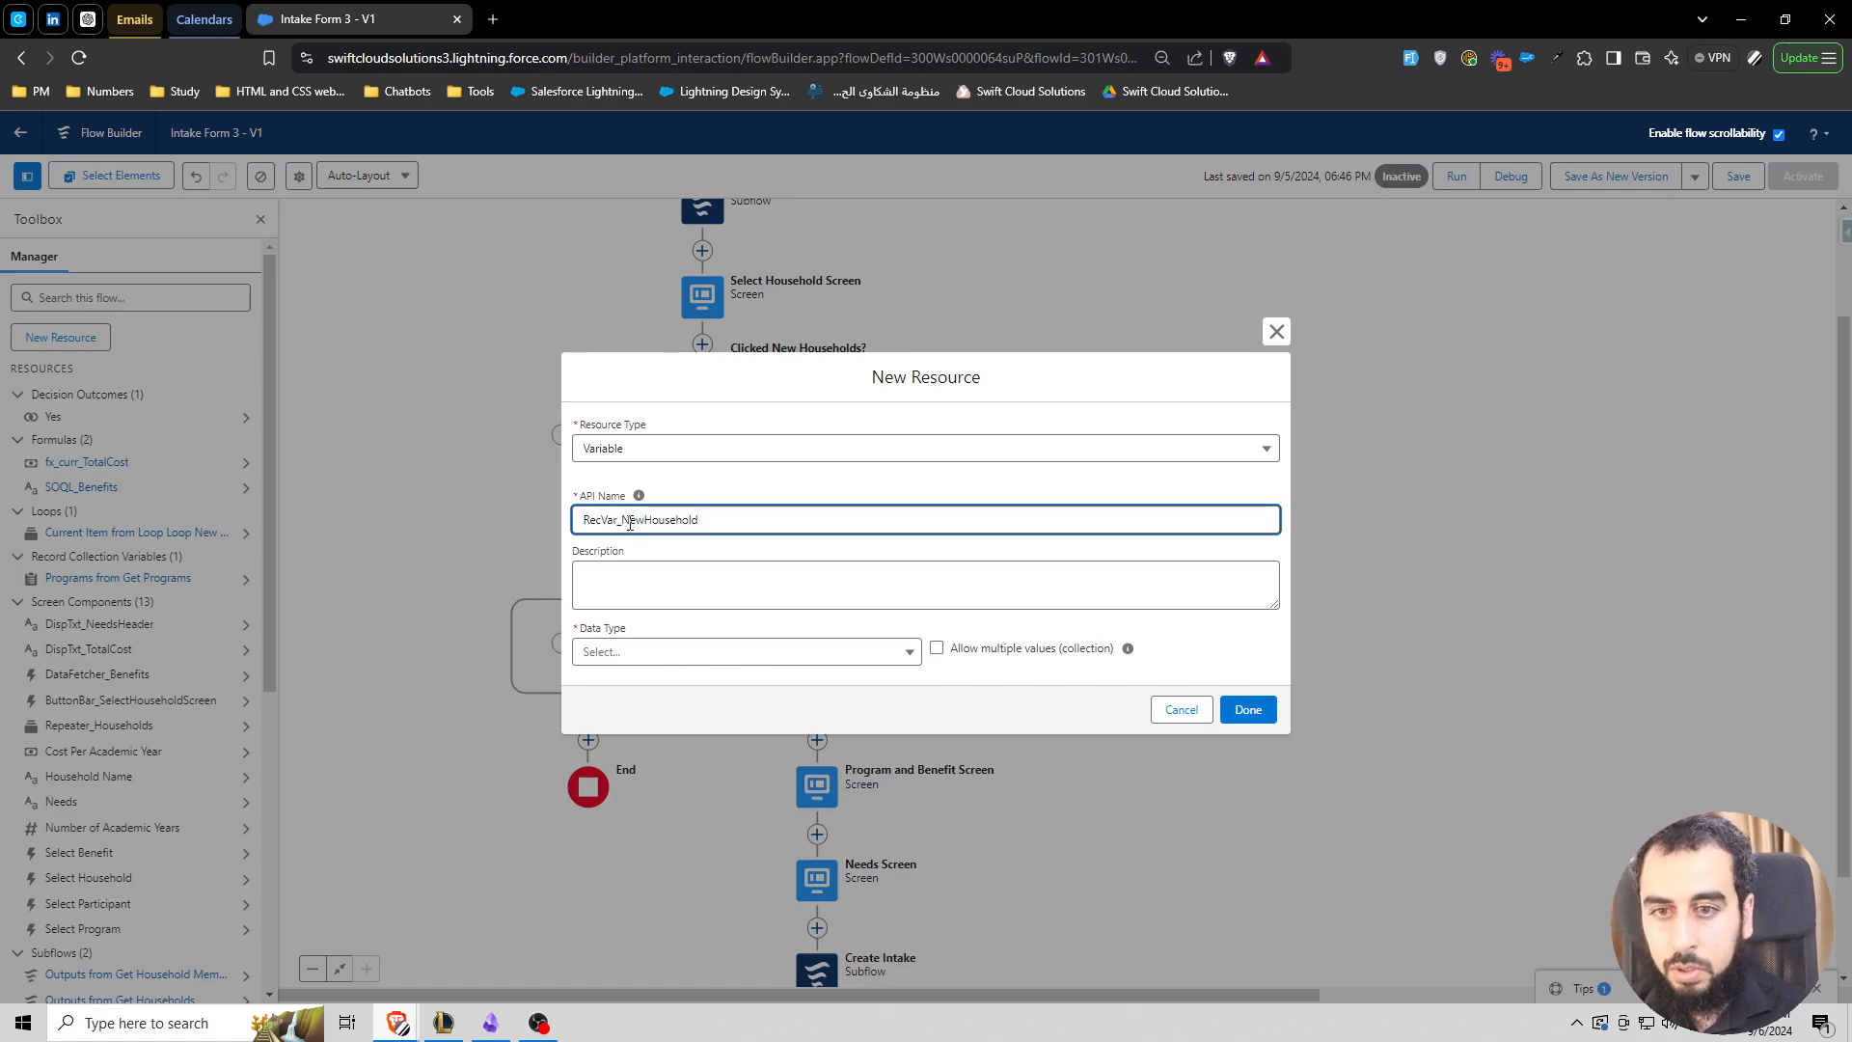
double_click(630, 523)
- Set RecVar_NewHousehold's data type to Record and its object to Account, and save the variable
left_click(674, 649)
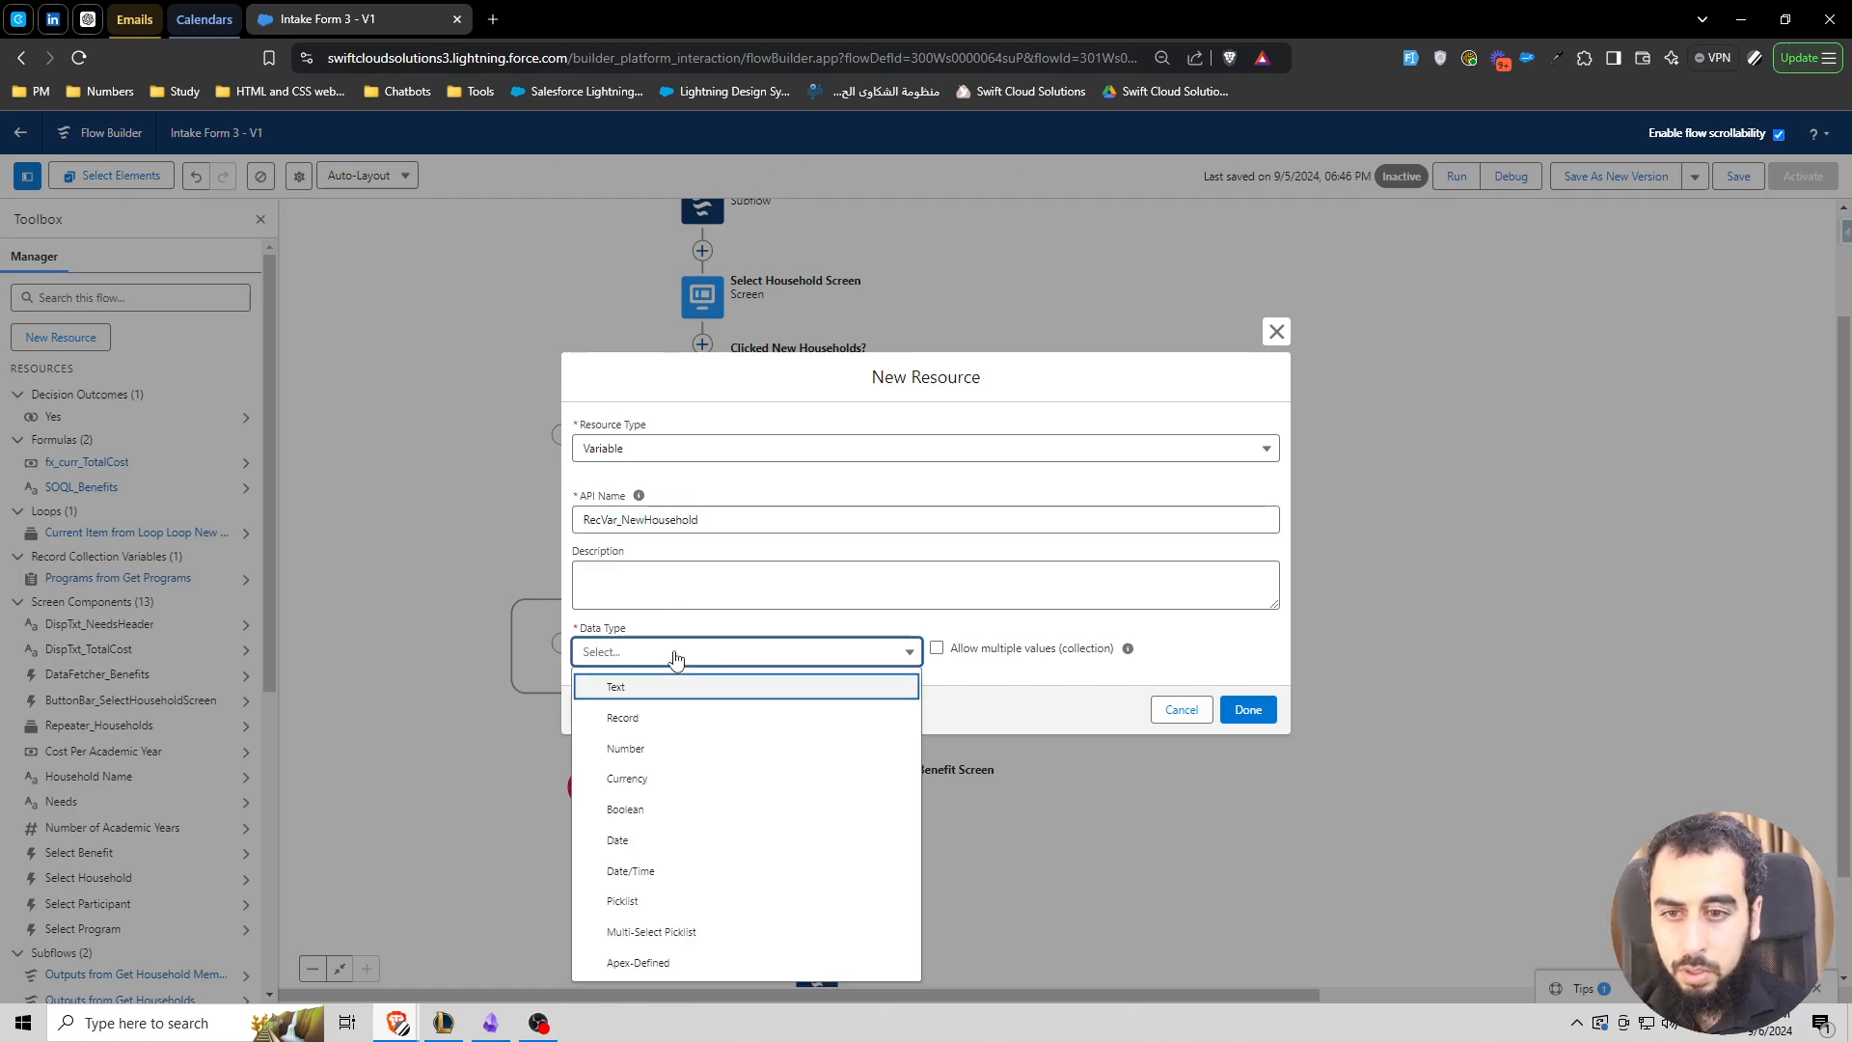
left_click(637, 716)
left_click(633, 654)
type("acc")
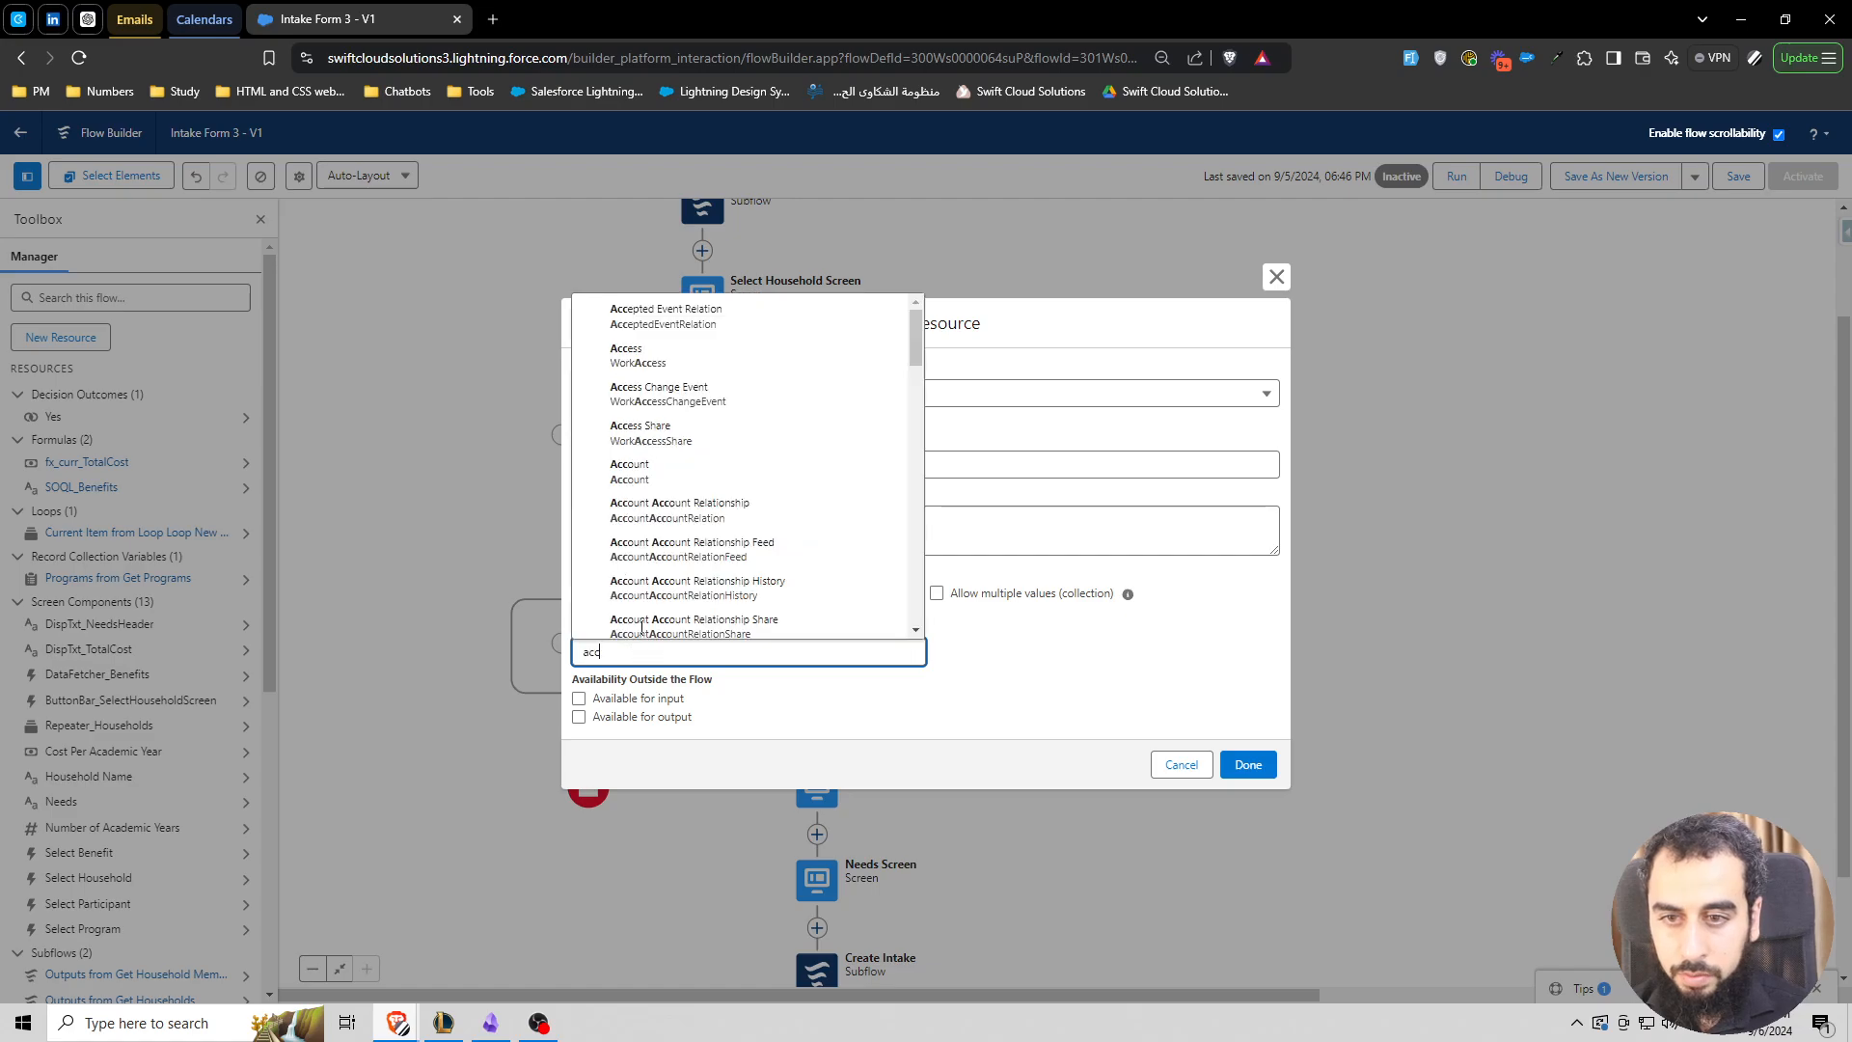
left_click(696, 473)
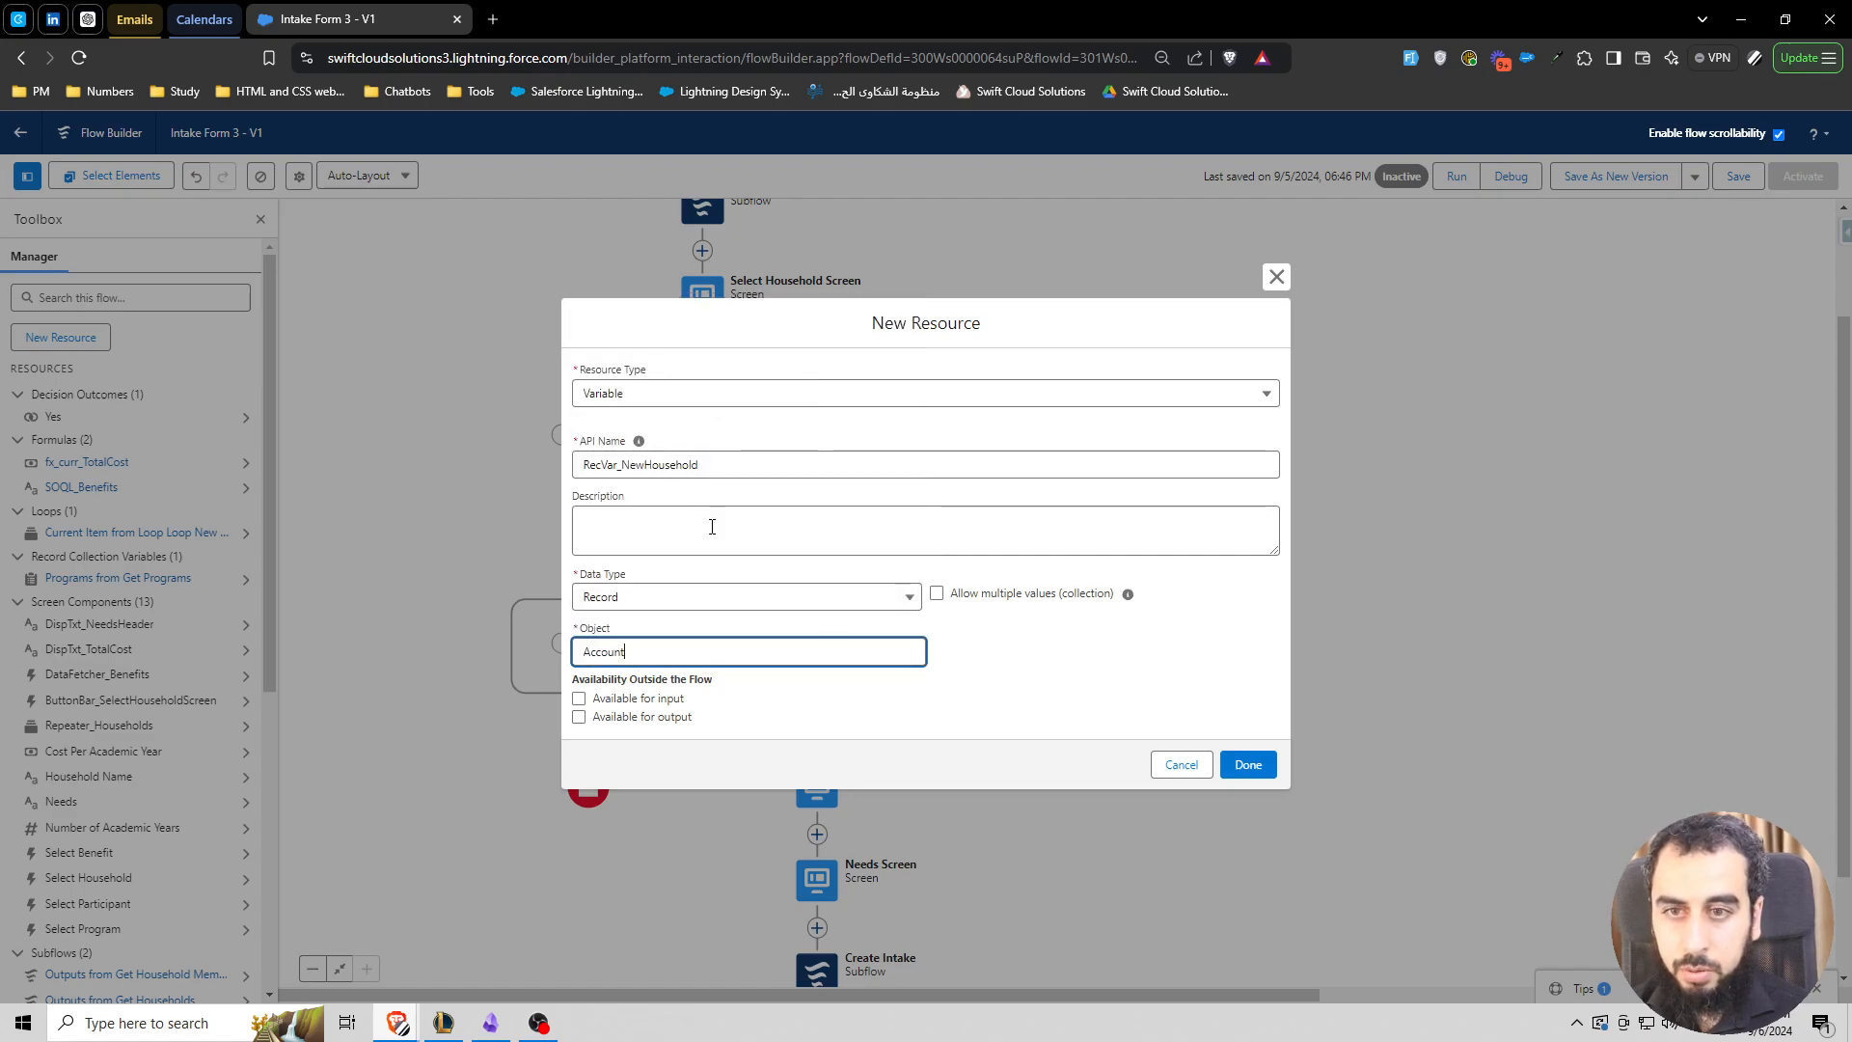
left_click(1248, 764)
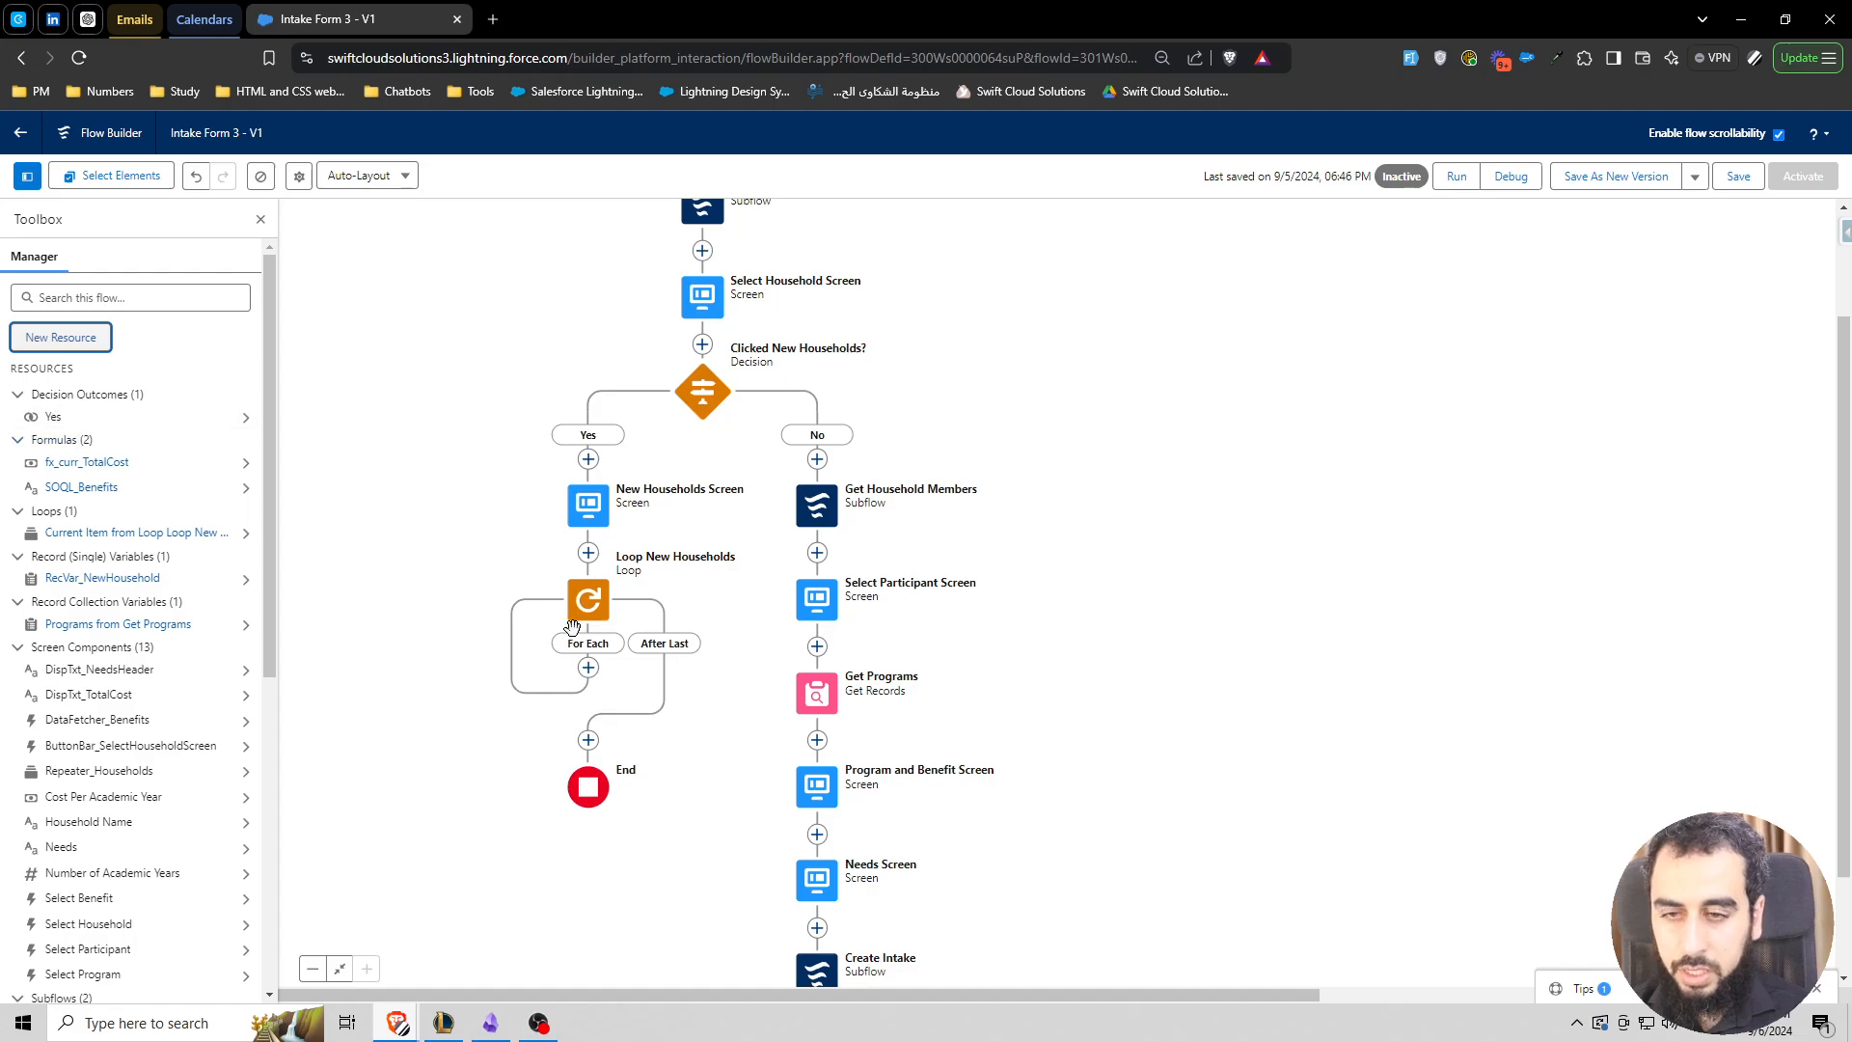
- Add an Assignment element to the For Each path of Loop New Households, labelled Assign New Household
left_click(588, 668)
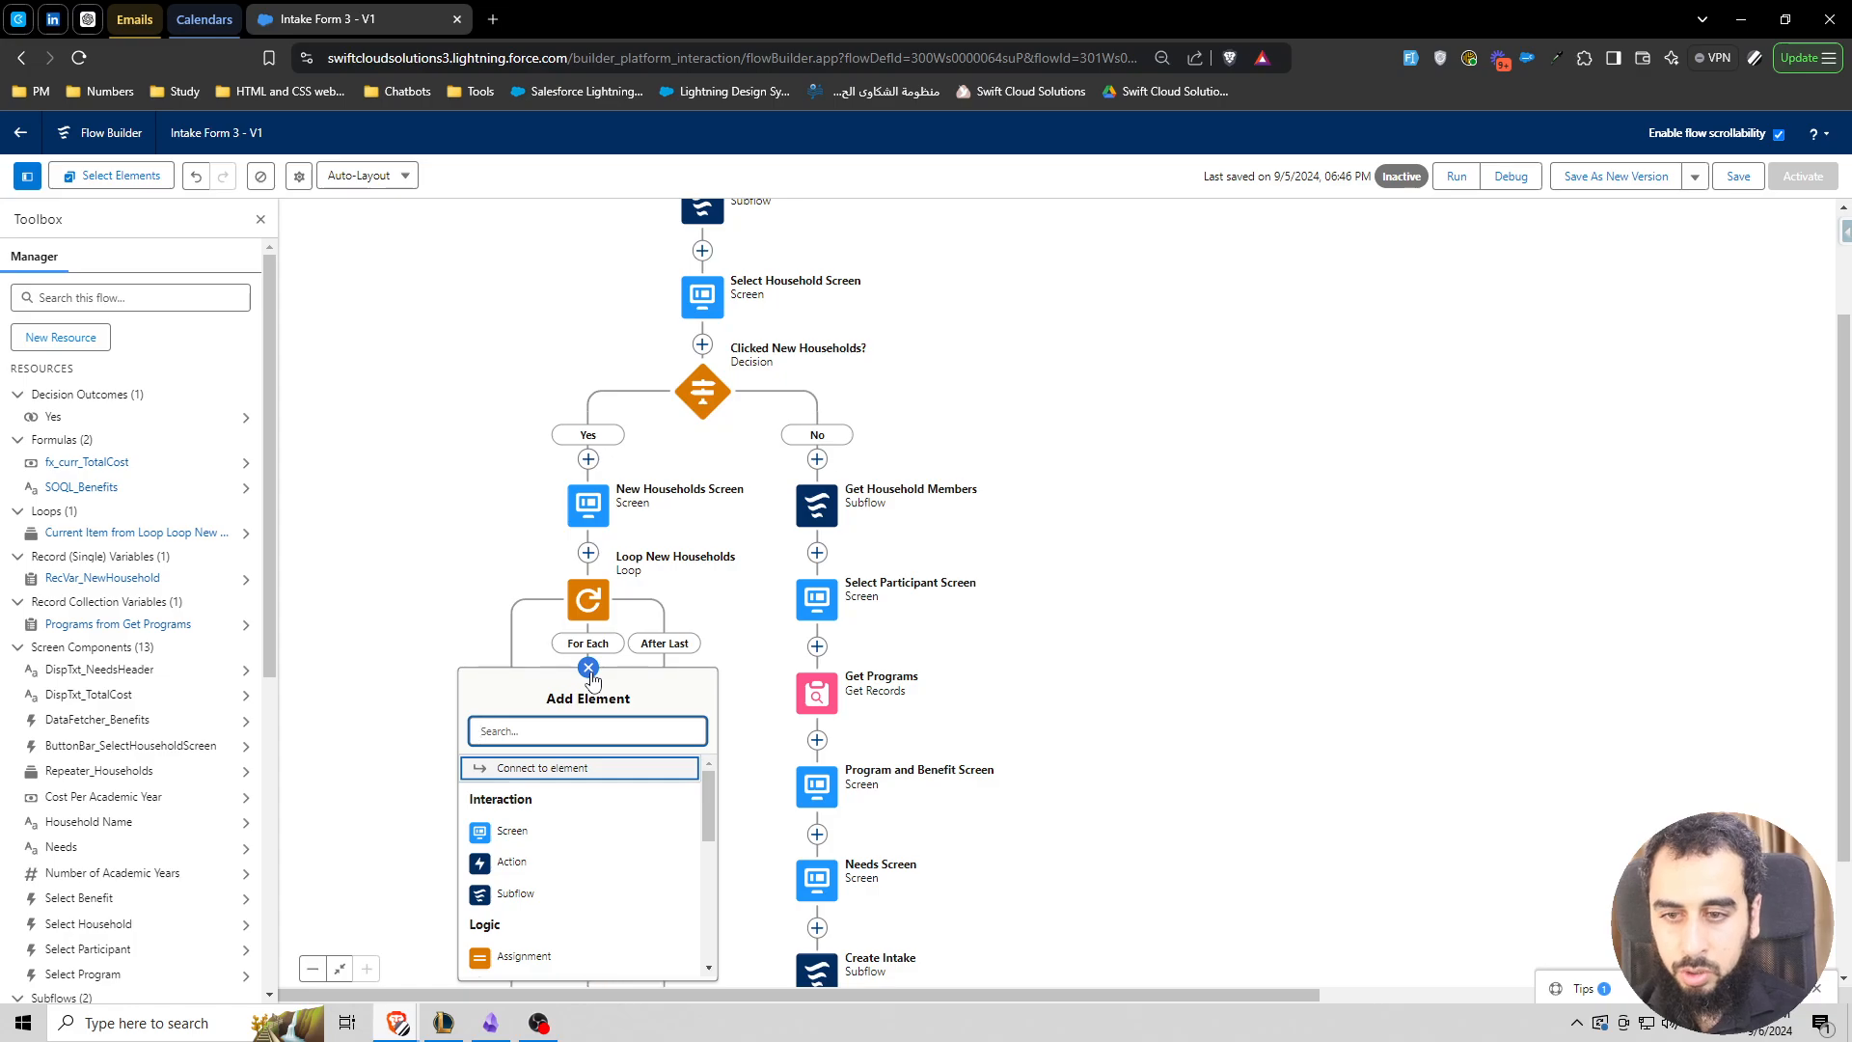
type("ass")
left_click(542, 772)
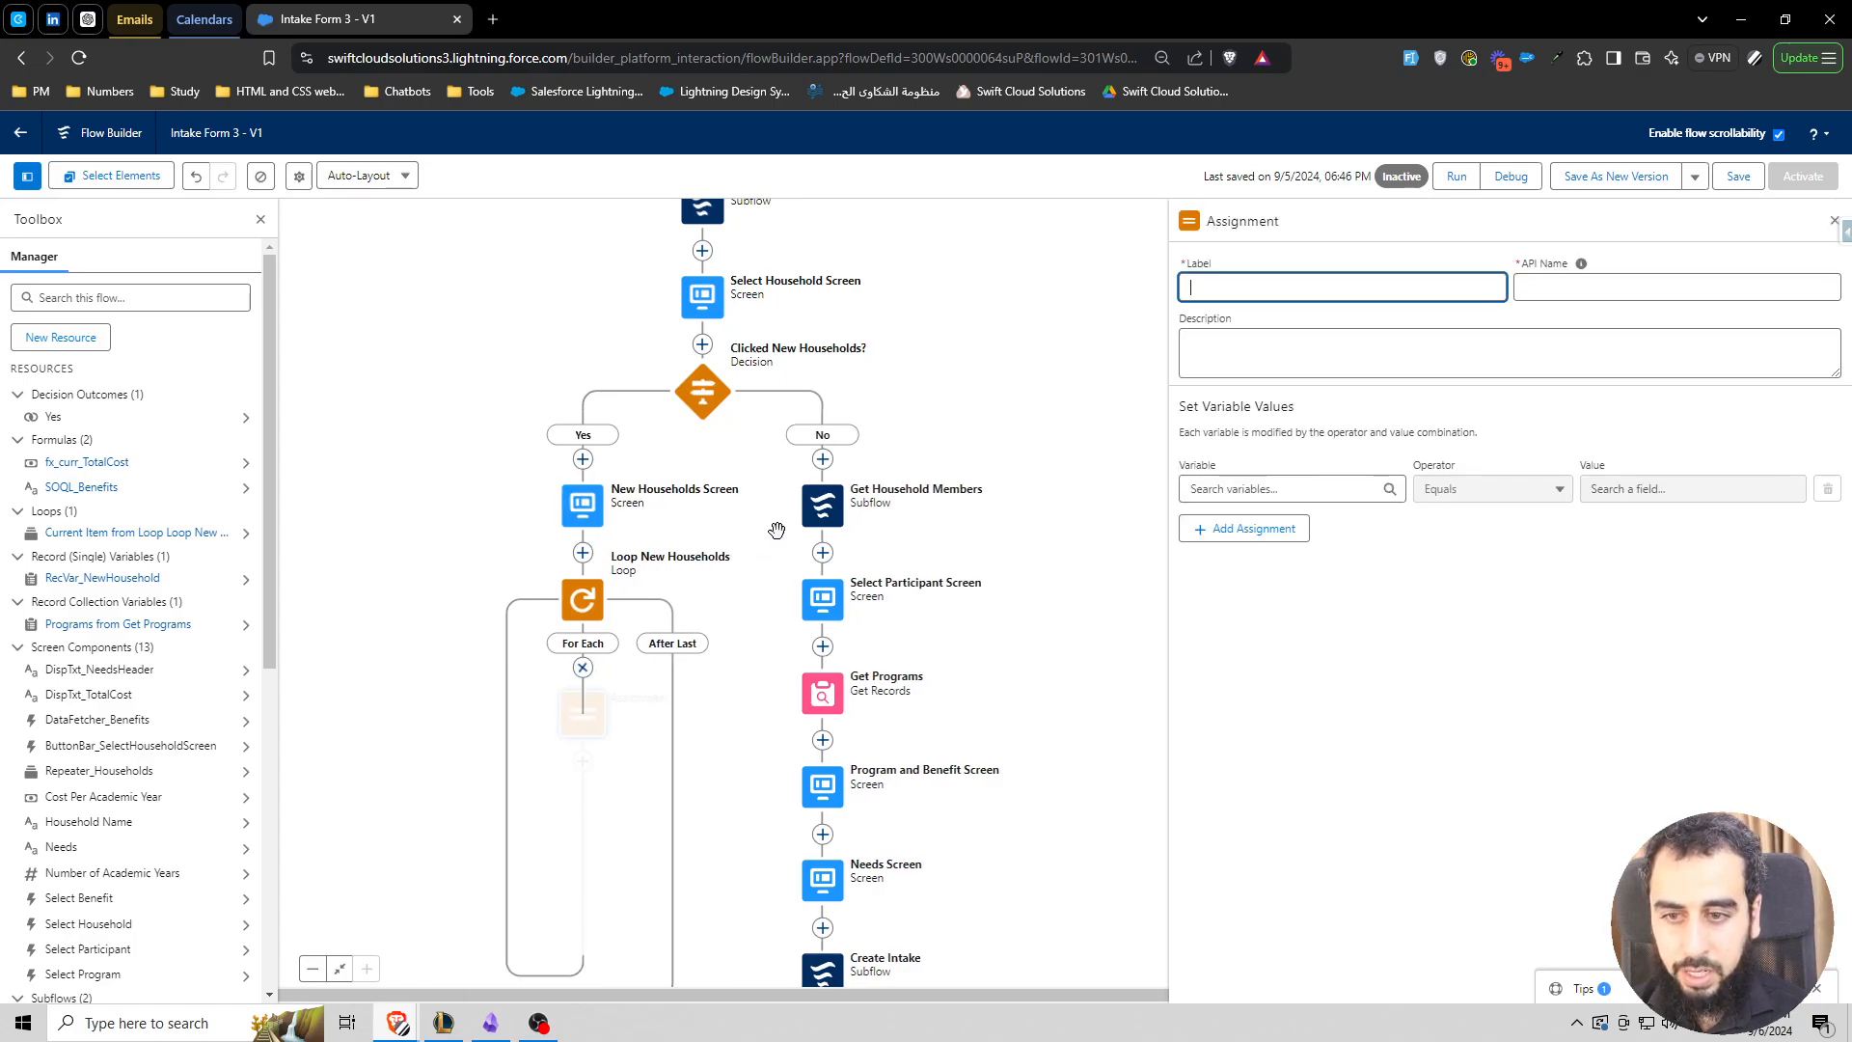
type("Assign n")
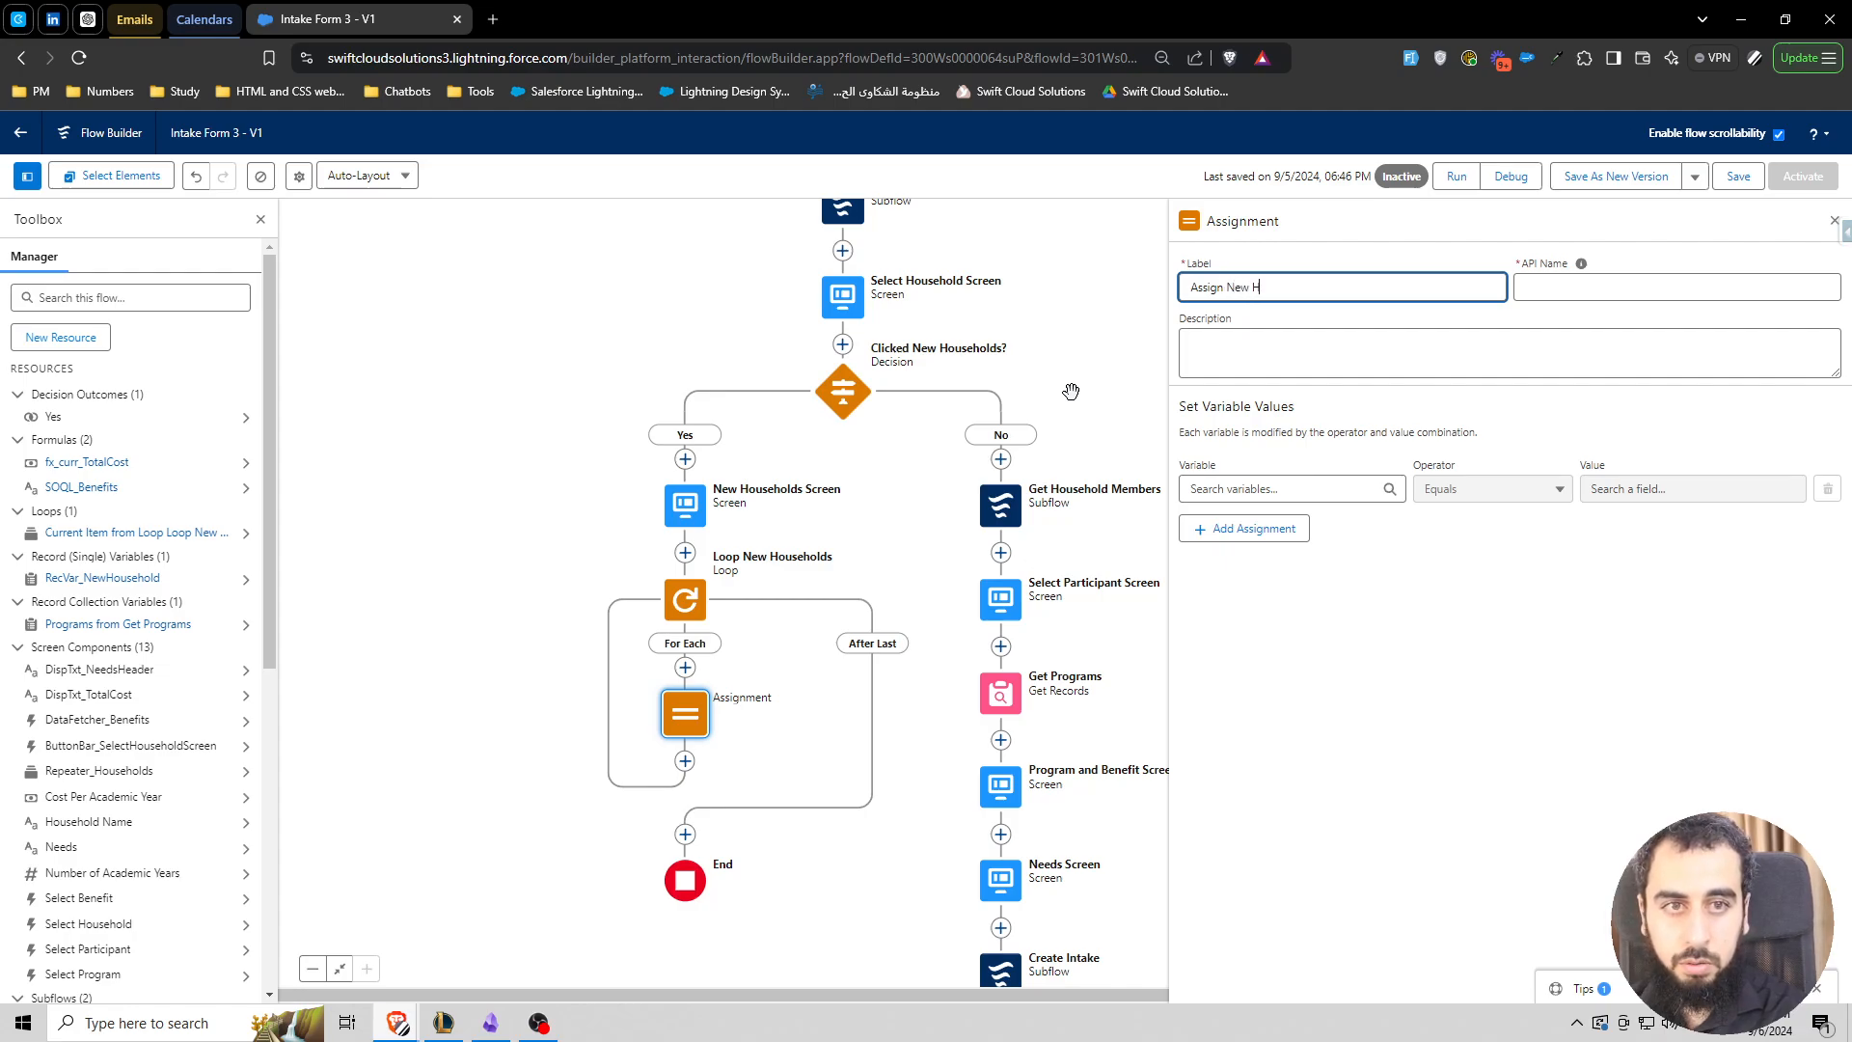
type("ew Household")
- Choose the Account Name field of RecVar_NewHousehold as the variable to set in Assign New Household
left_click(1317, 489)
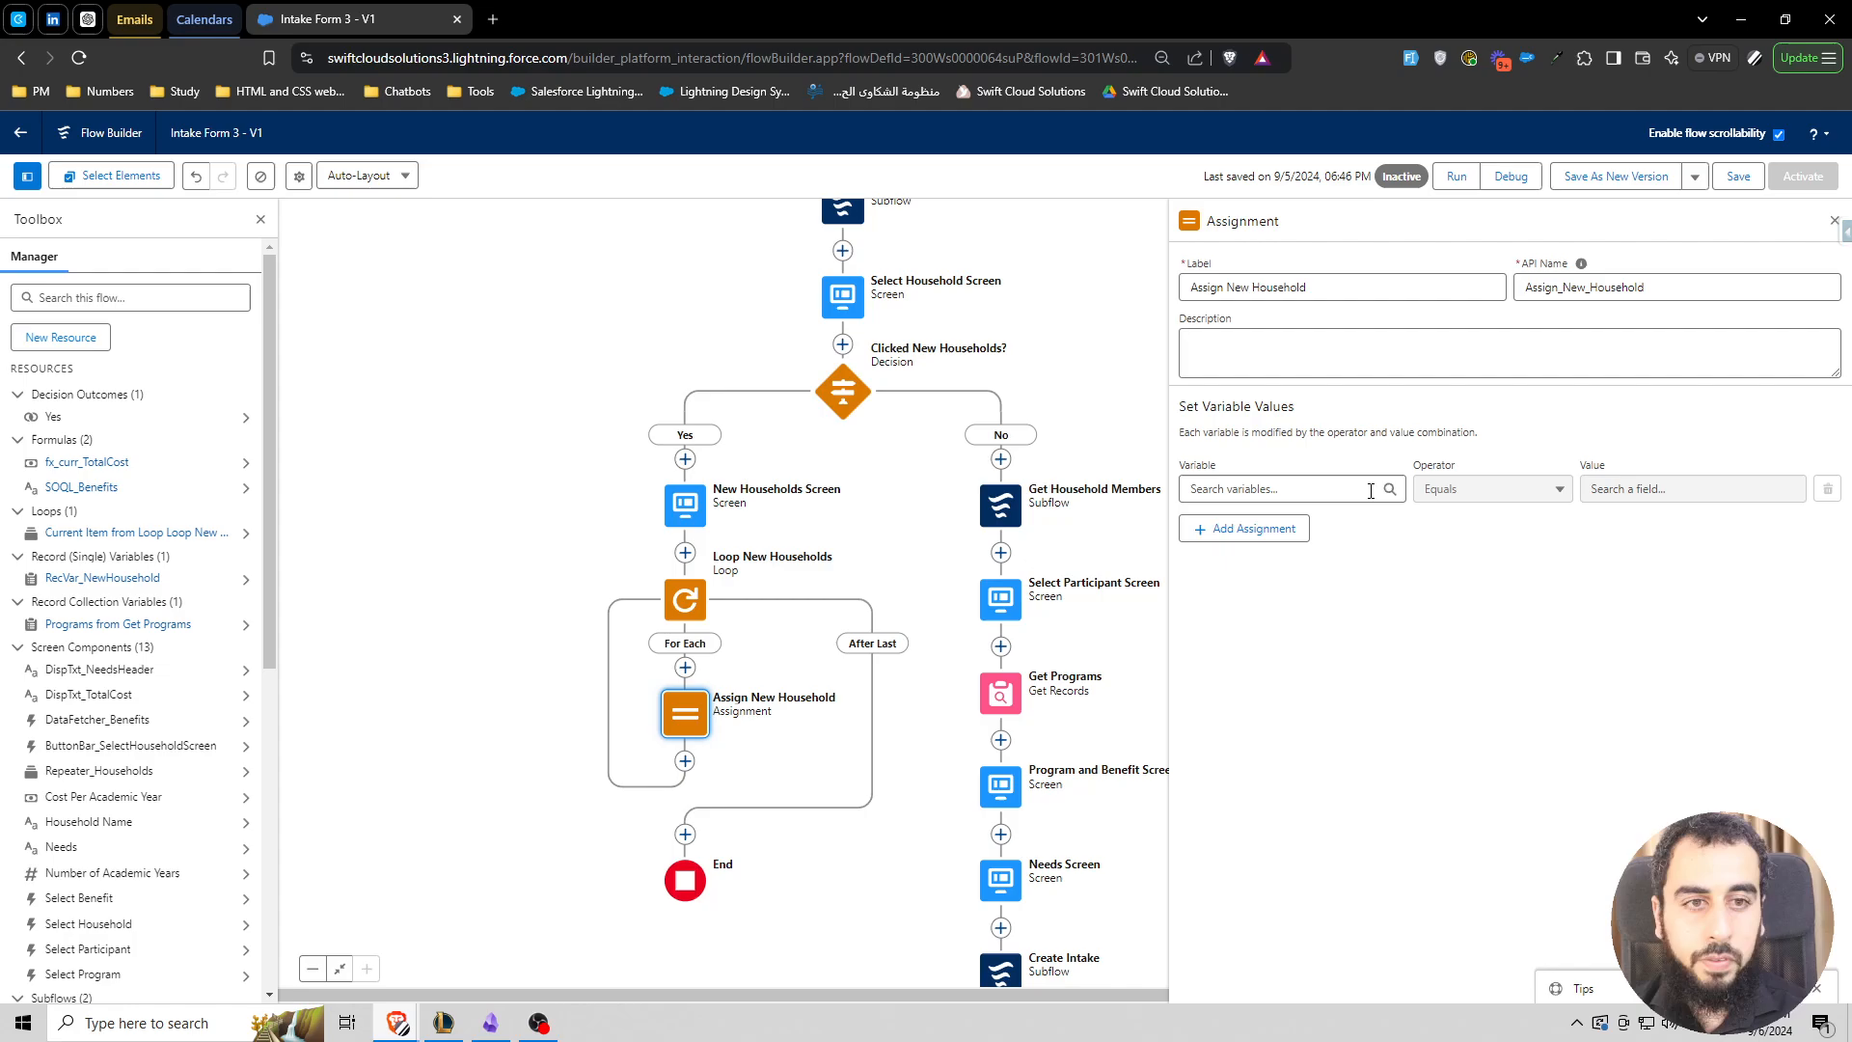
type("recvar")
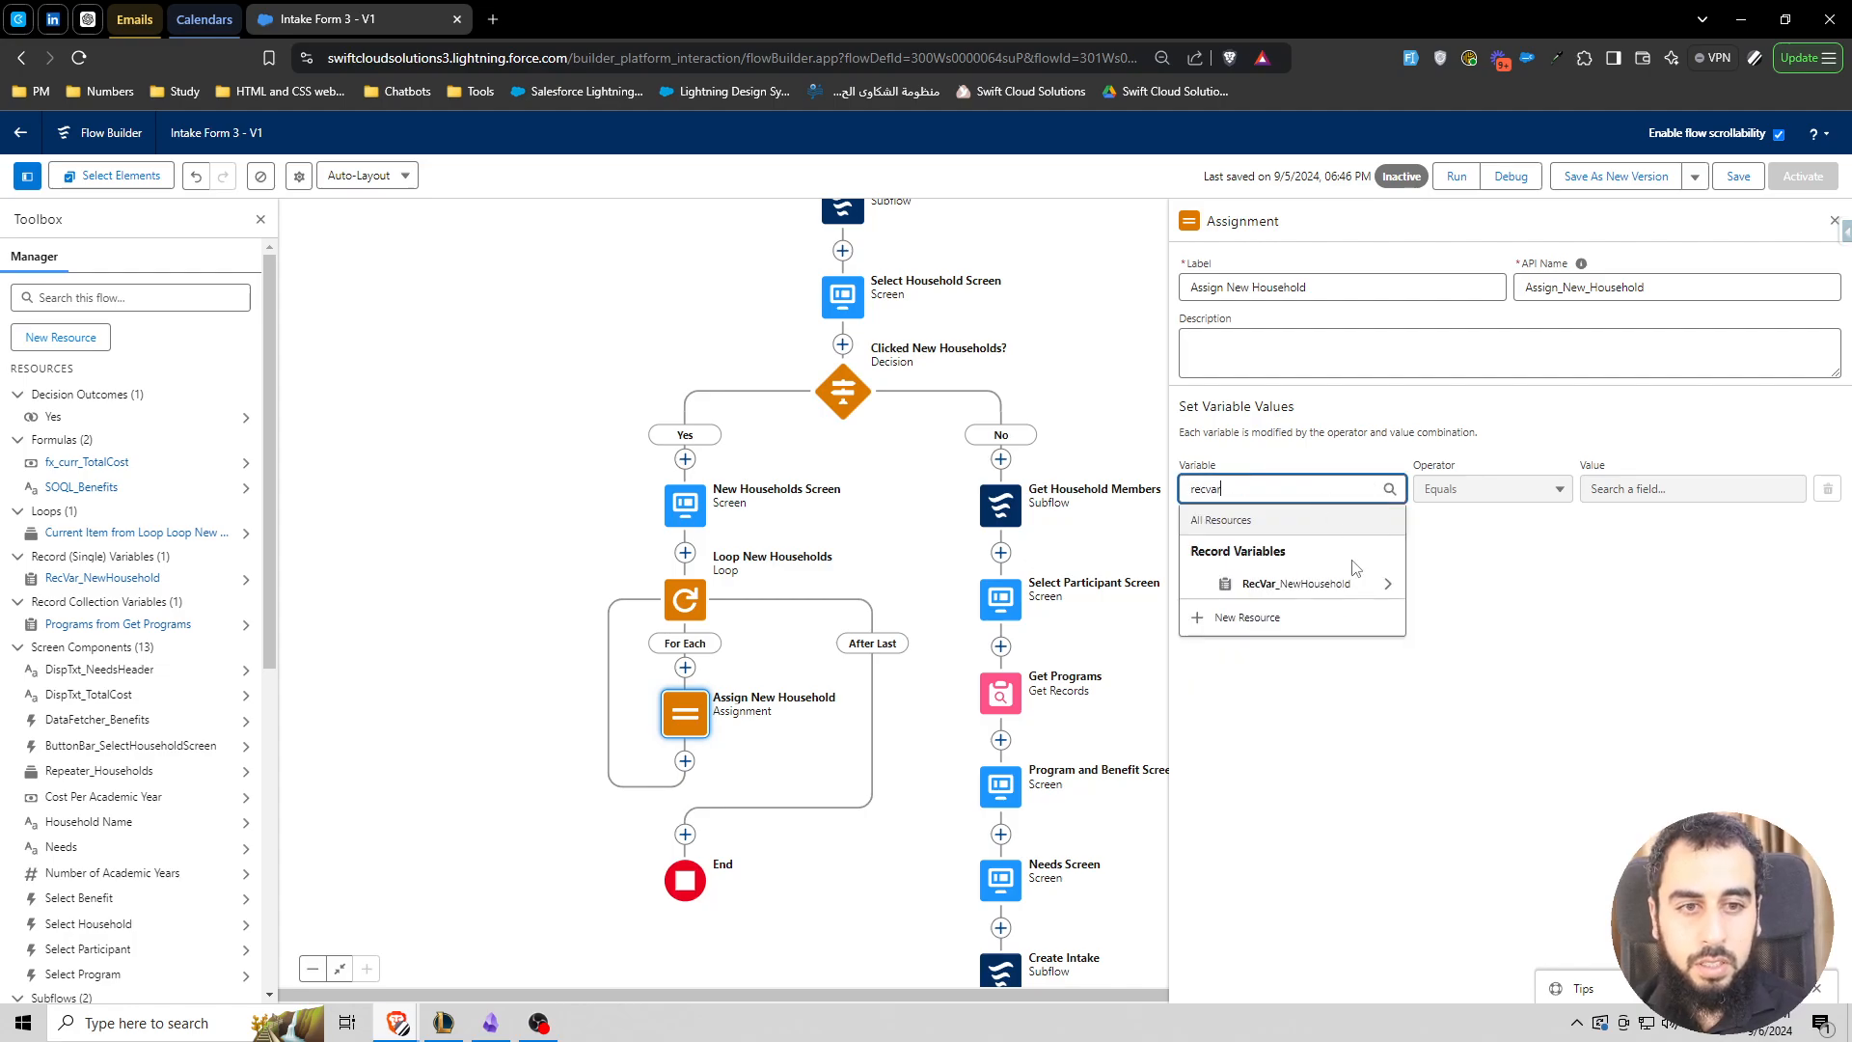
left_click(1283, 583)
type(".accoun na")
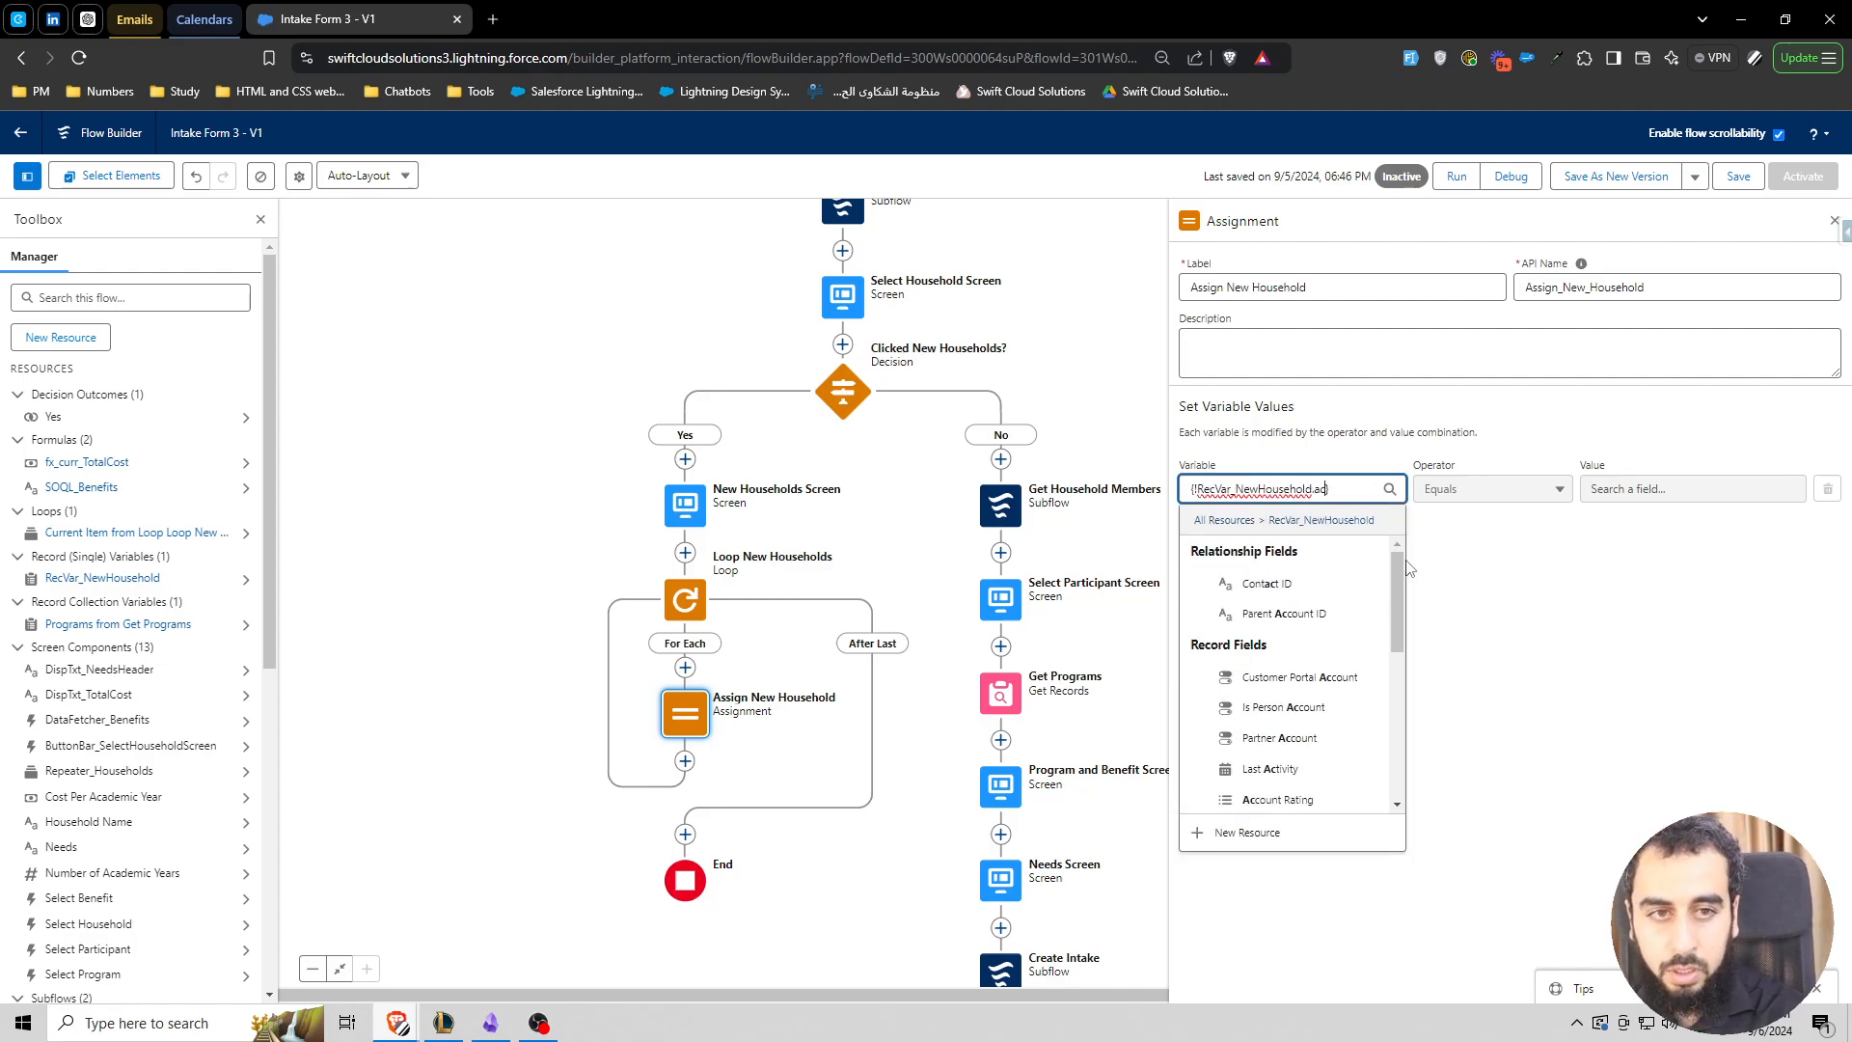
key("BackSpace")
key("BackSpace")
key("BackSpace")
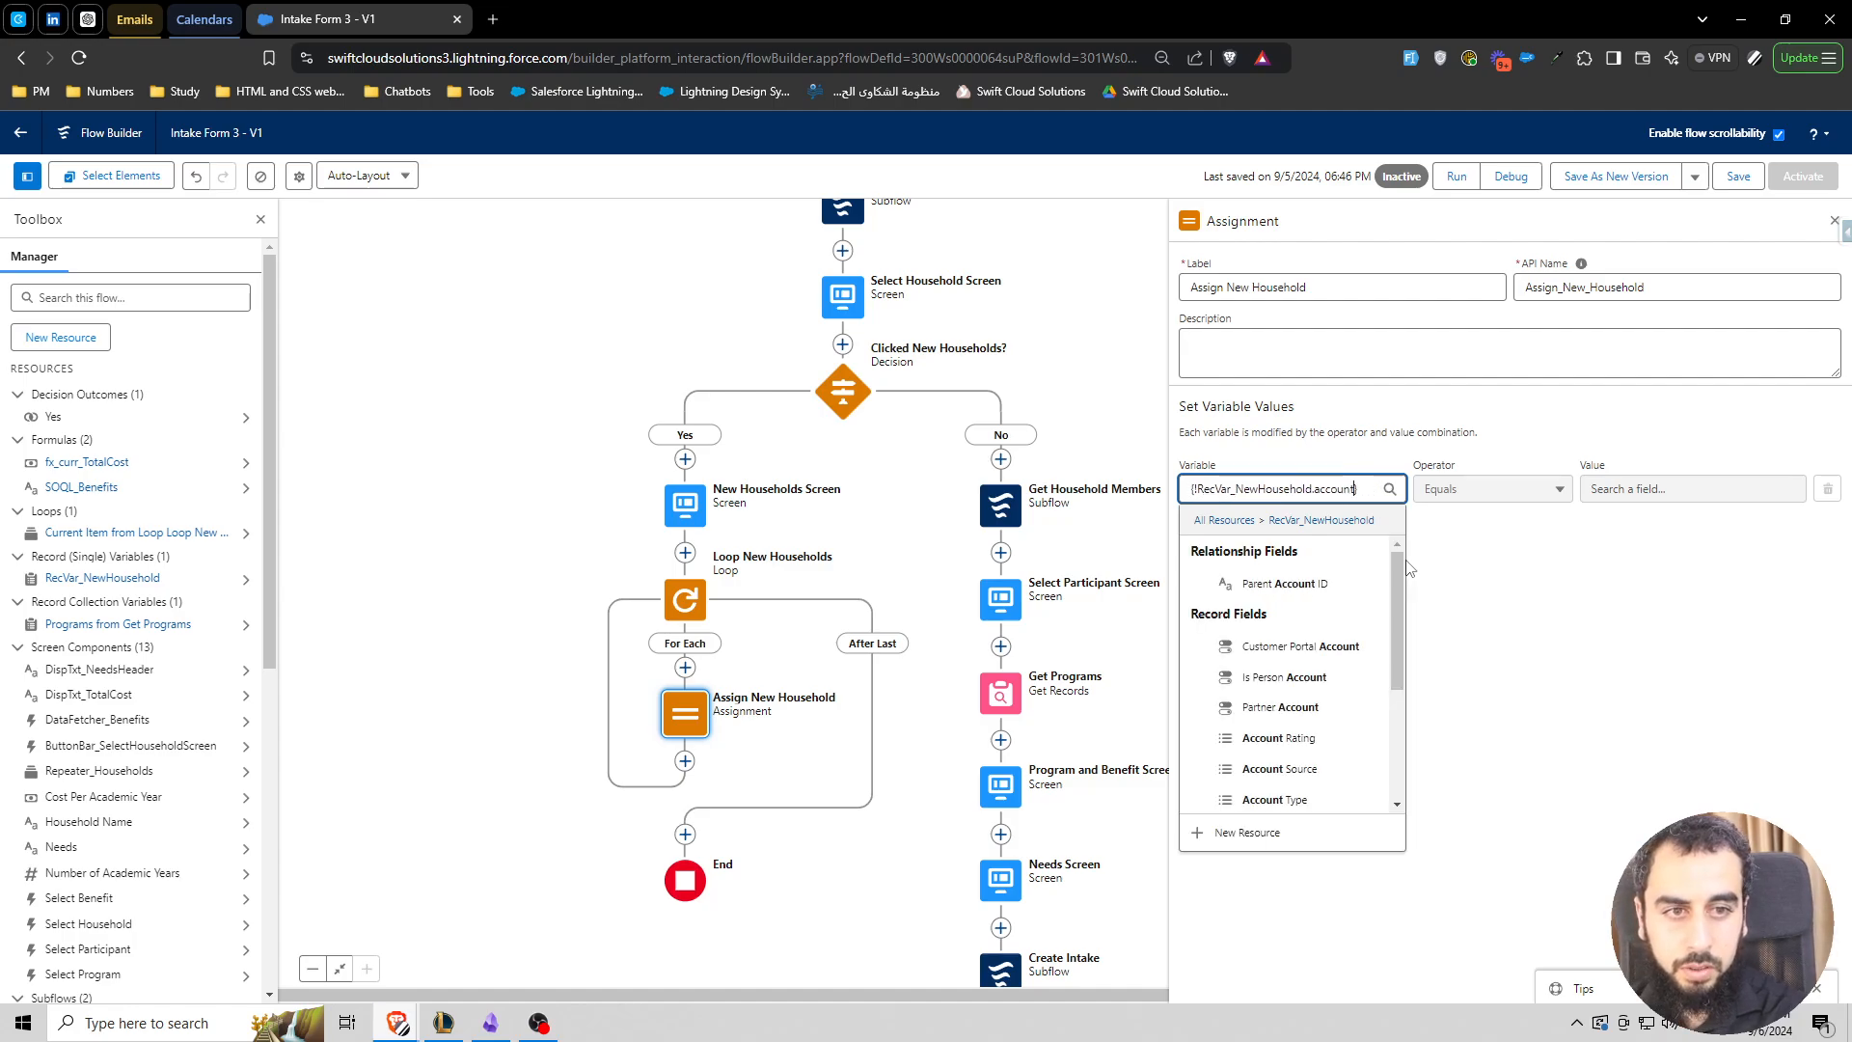
type("tna")
key("BackSpace")
key("BackSpace")
type("name")
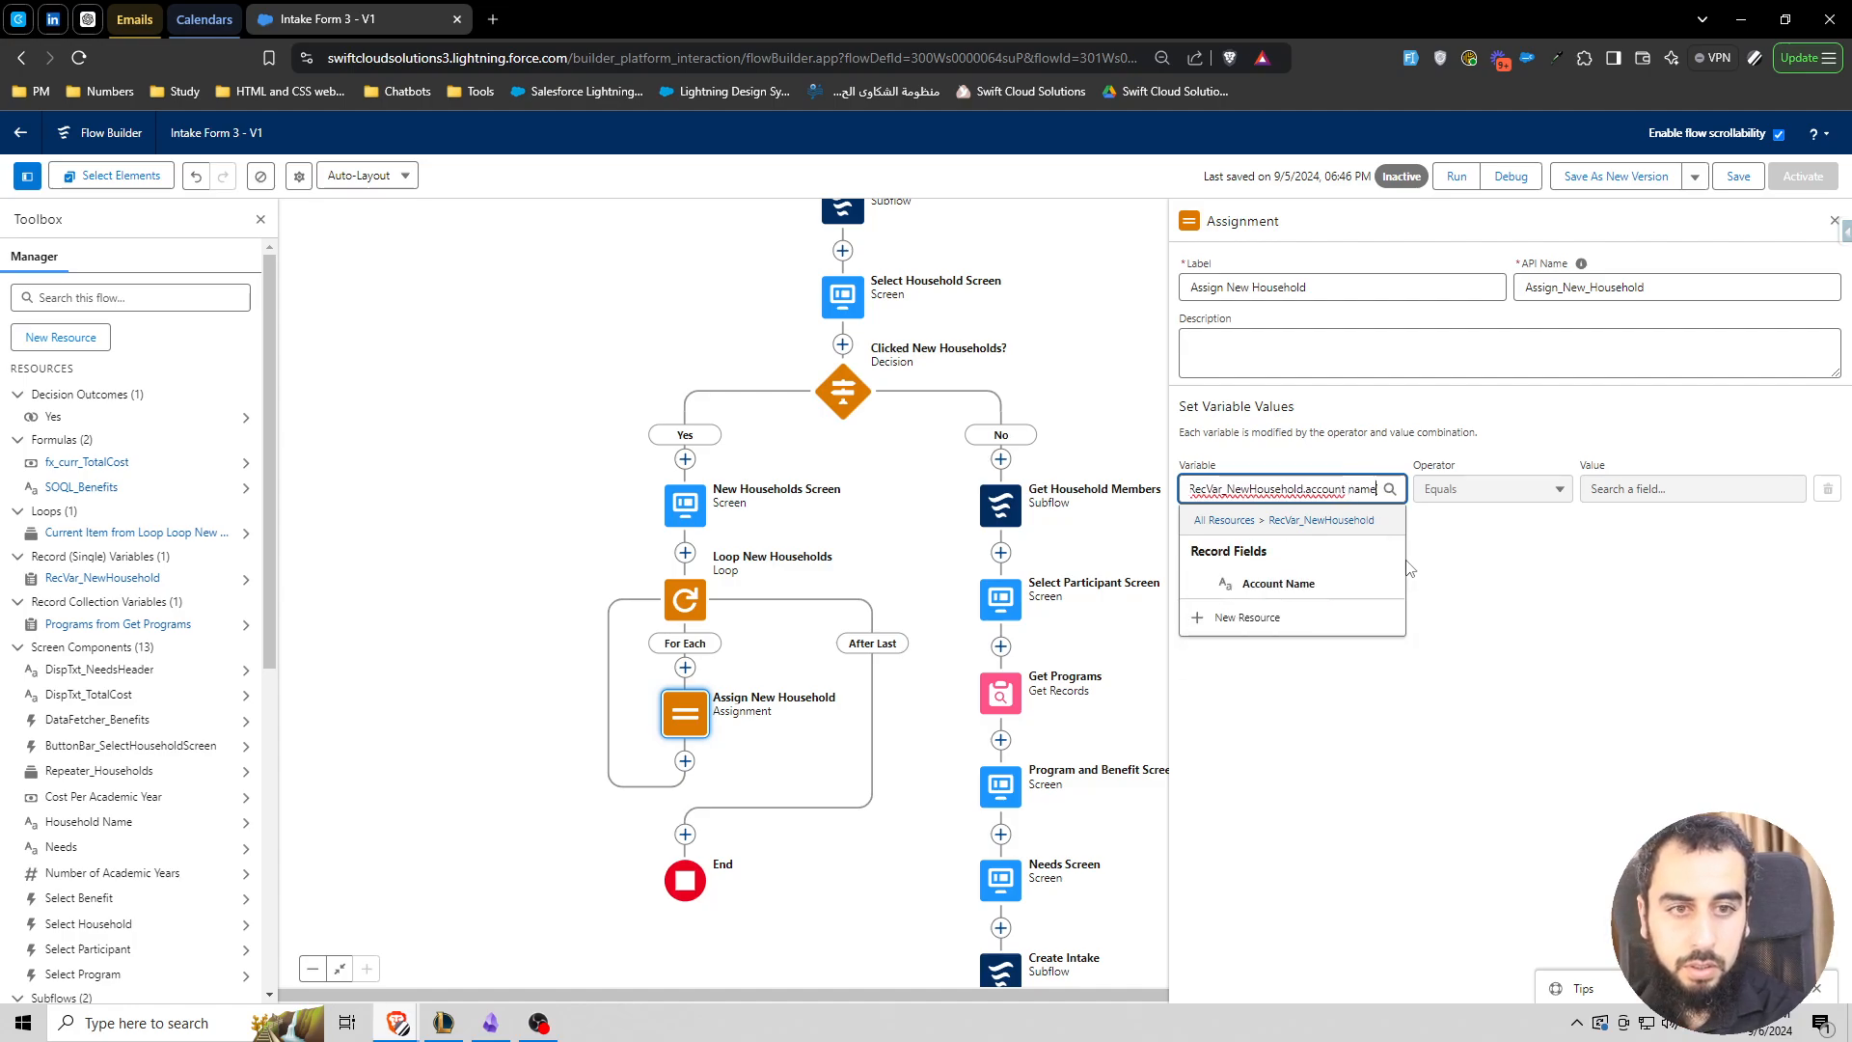
left_click(1278, 582)
- Set the assignment's value to Household Name of the current item from Loop New Households
left_click(1634, 489)
type("current")
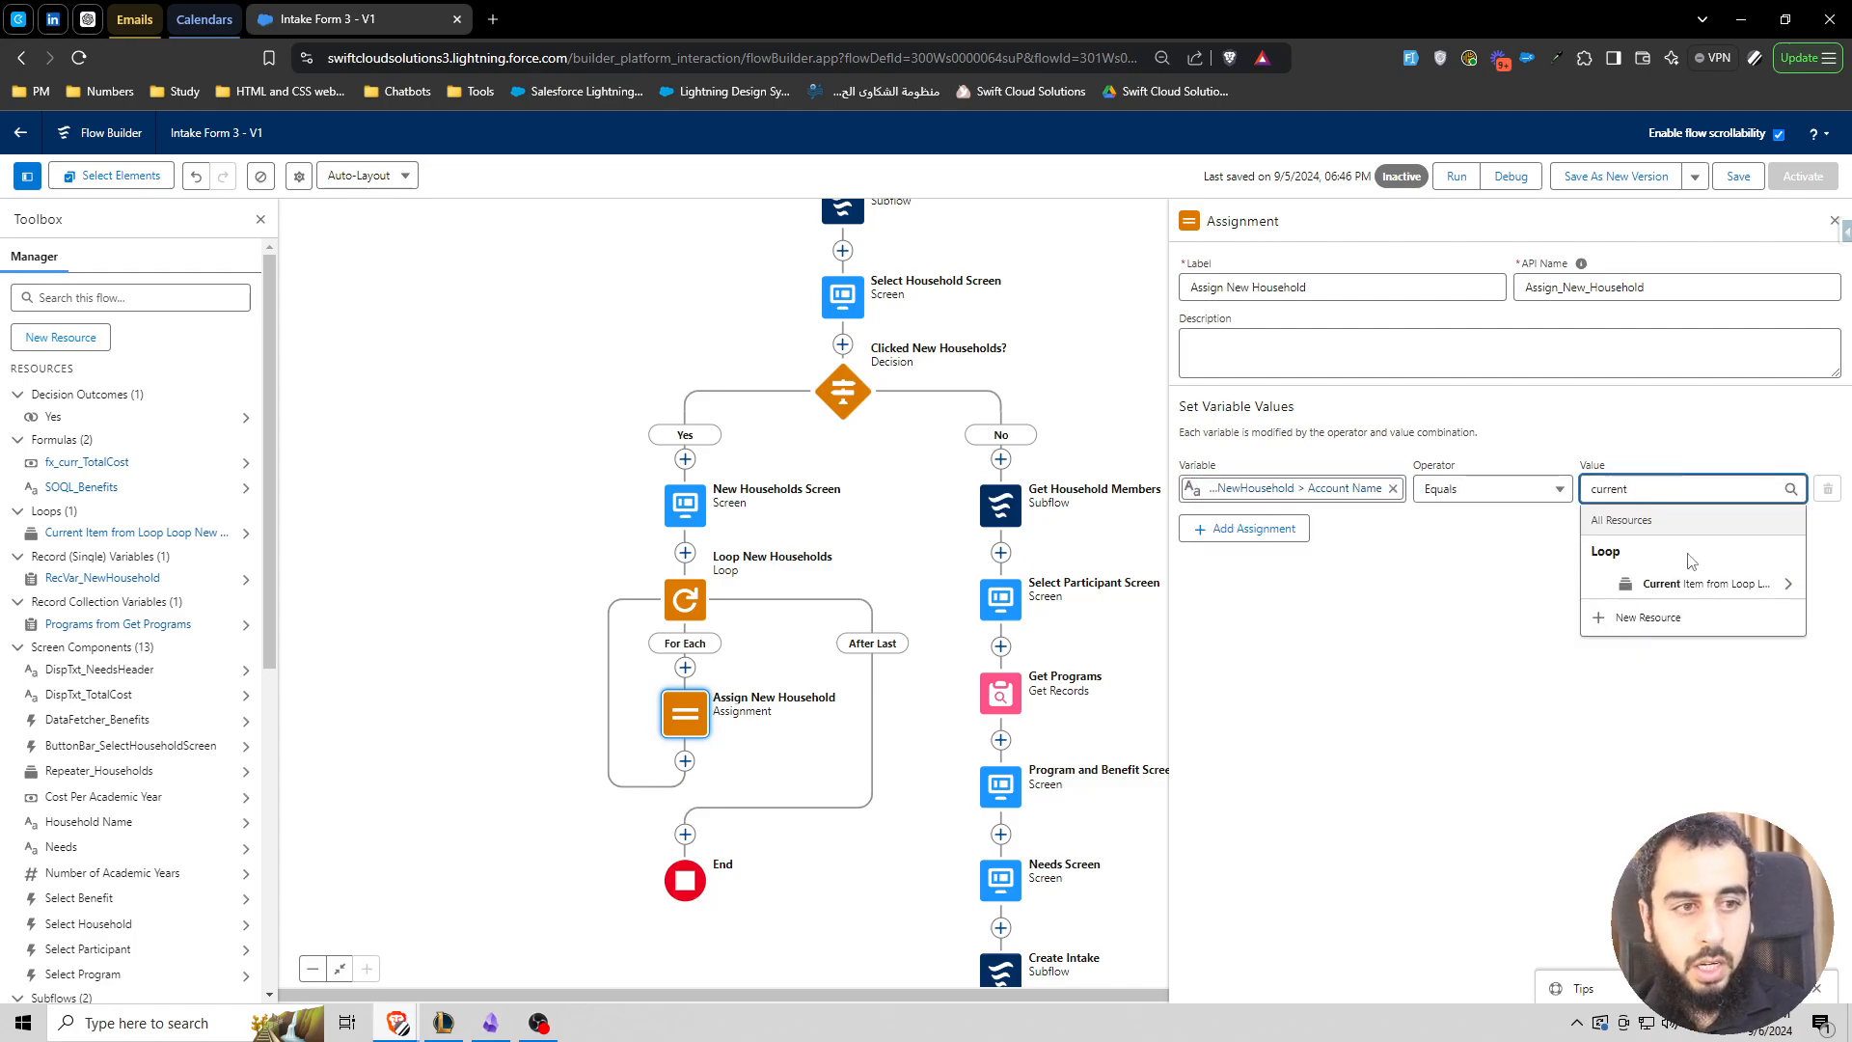
left_click(1657, 584)
left_click(1679, 591)
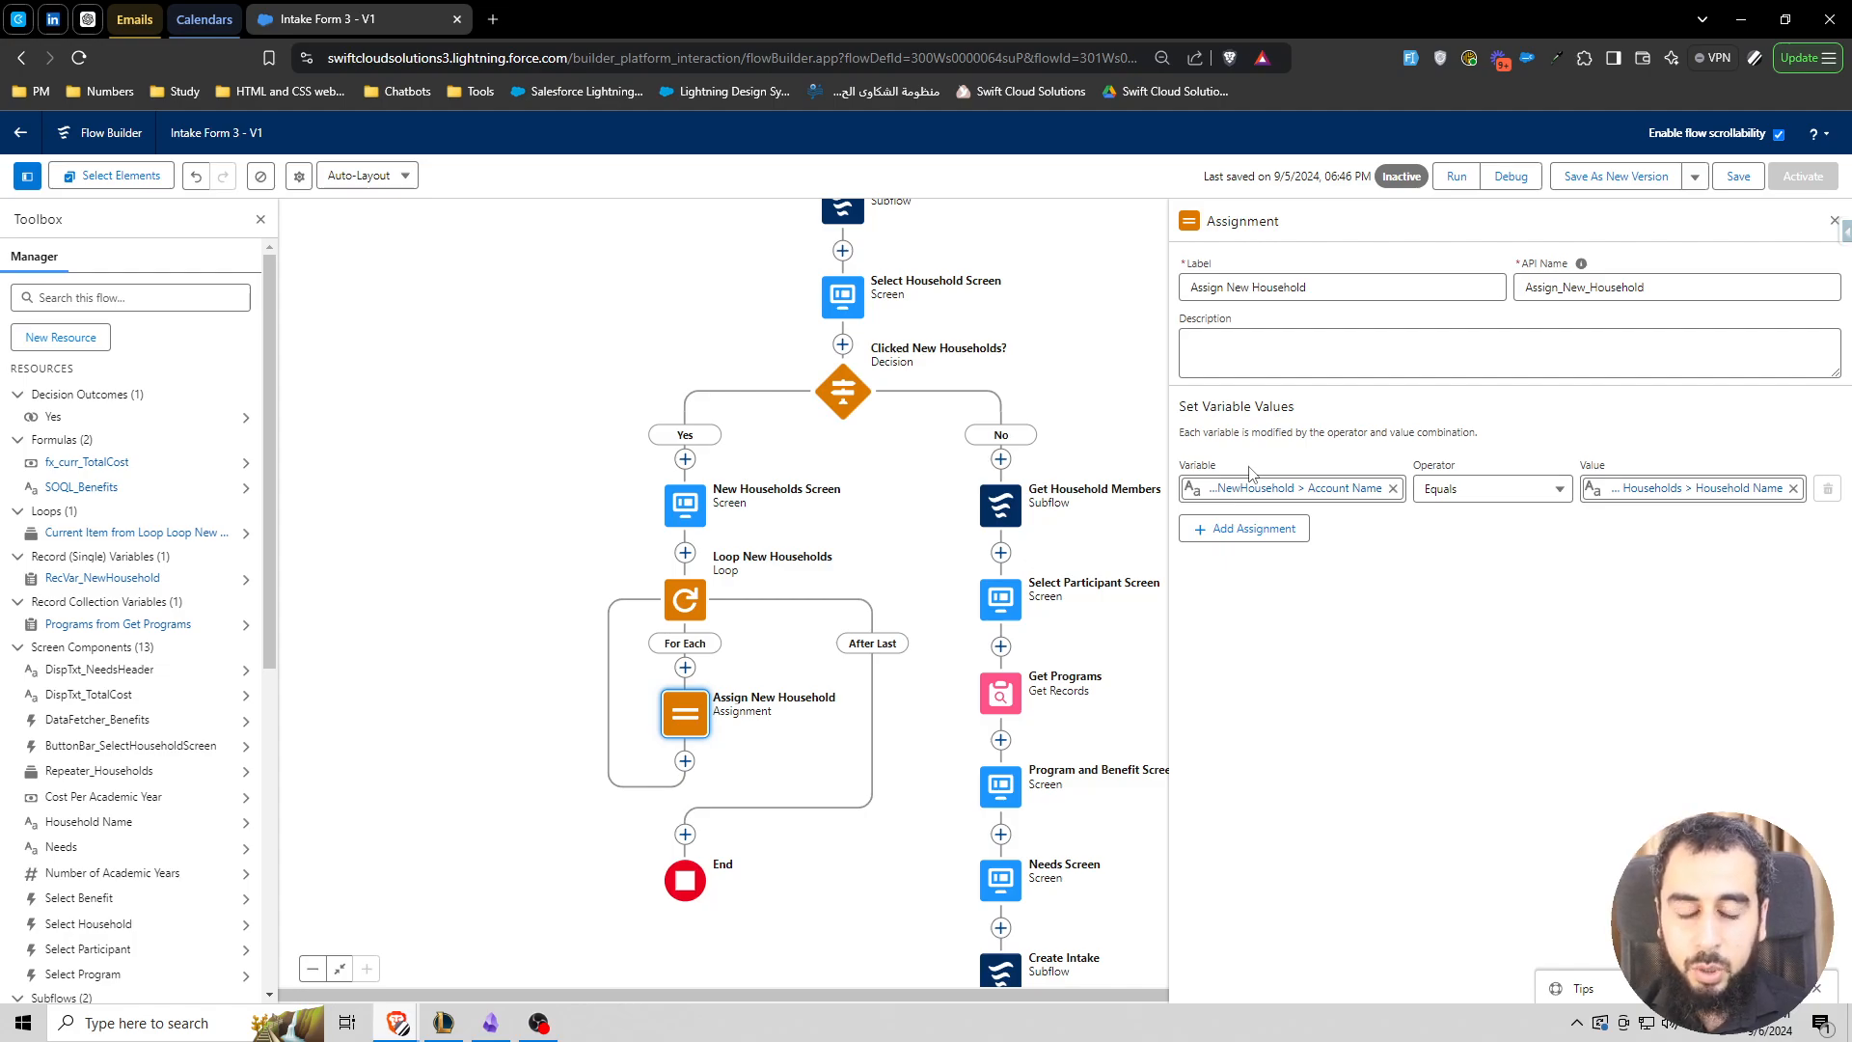
- Start another Variable resource with the API name RecColVar_NewHouseholds
left_click(97, 338)
left_click(653, 449)
left_click(650, 516)
left_click(650, 516)
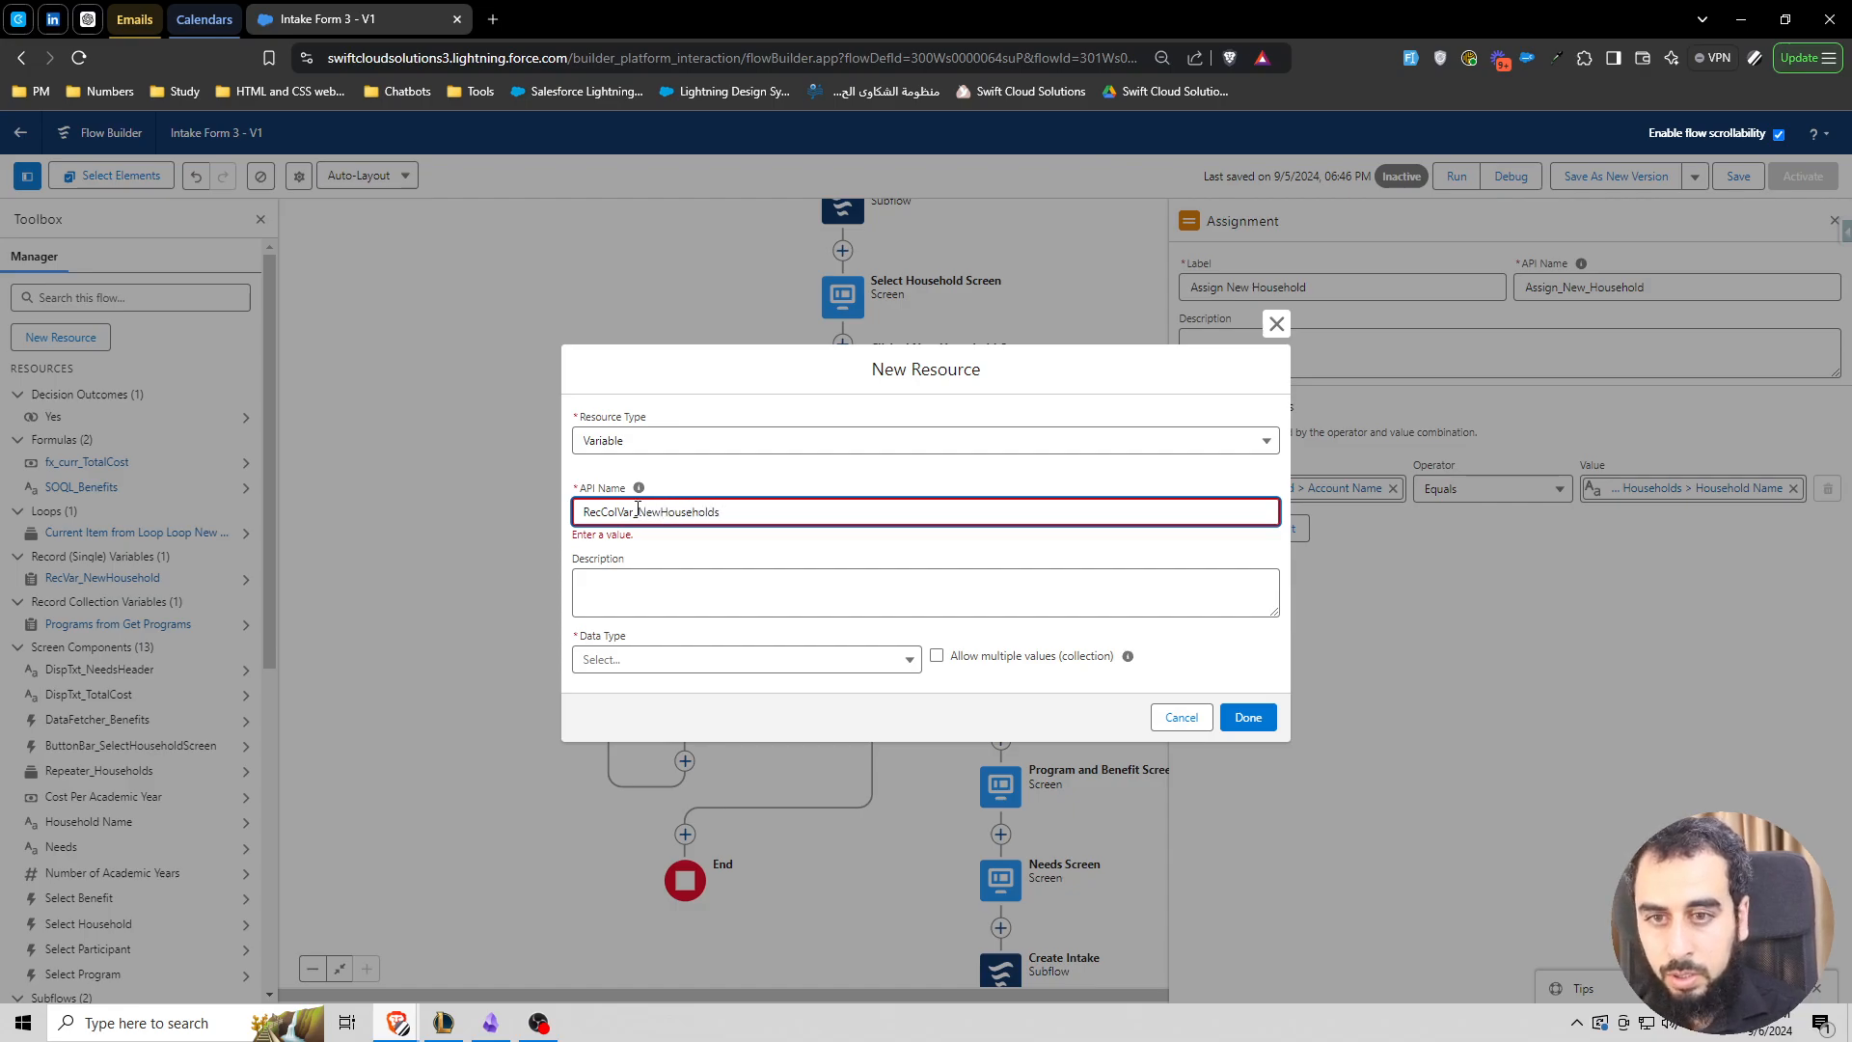
- Set RecColVar_NewHouseholds' data type to Record and its object to Account, and save the variable
left_click(687, 659)
left_click(649, 716)
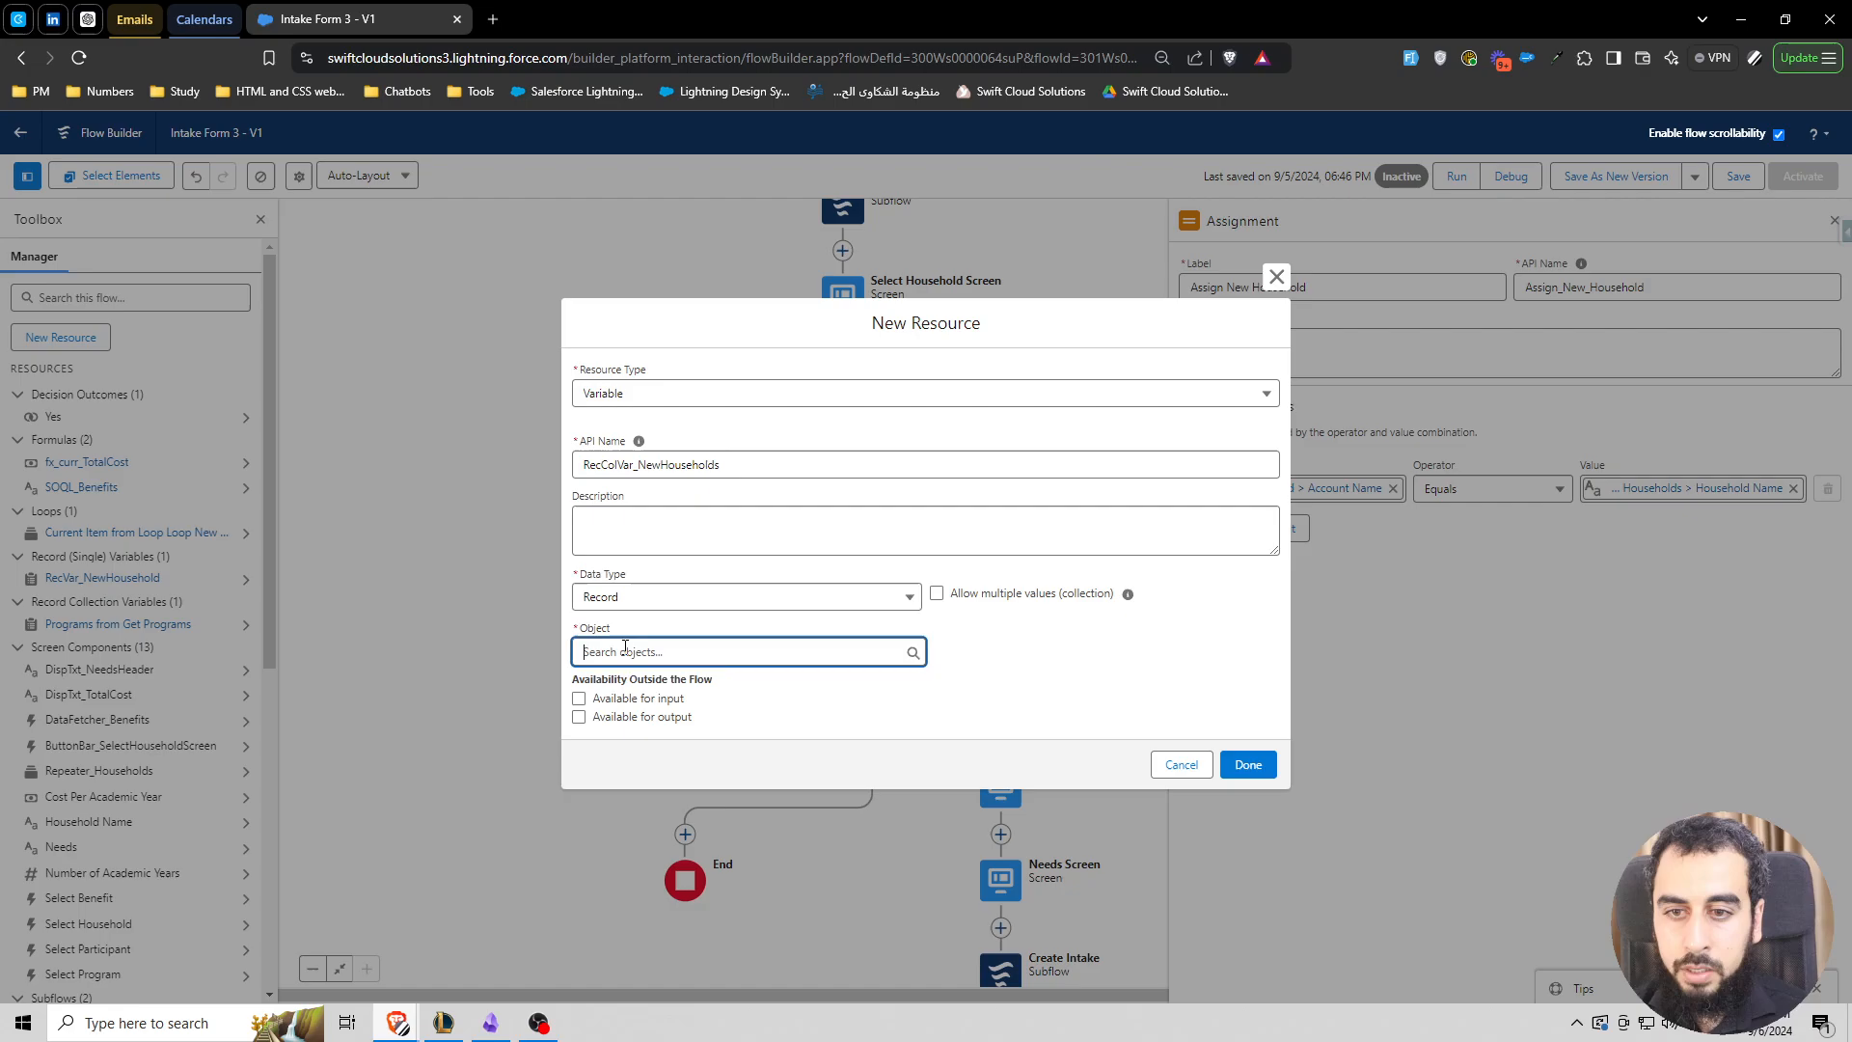
left_click(653, 653)
type("Account")
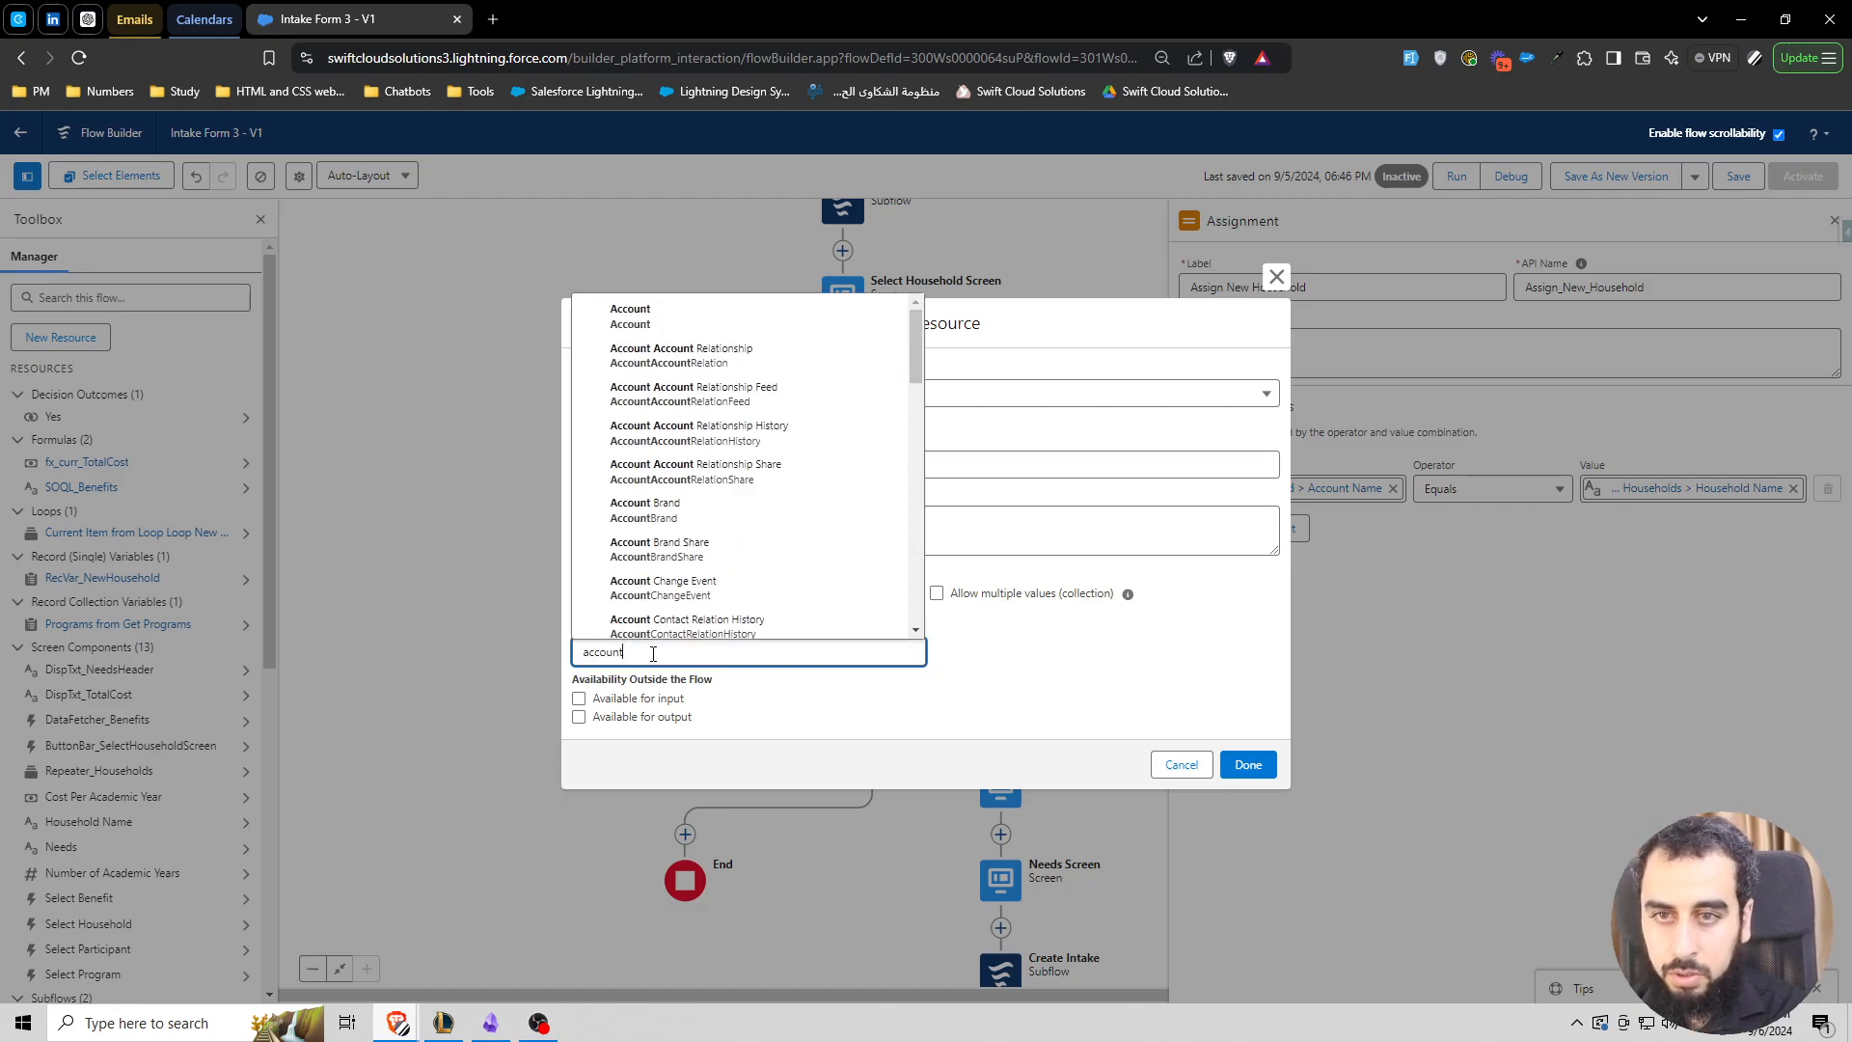
left_click(656, 315)
left_click(1091, 648)
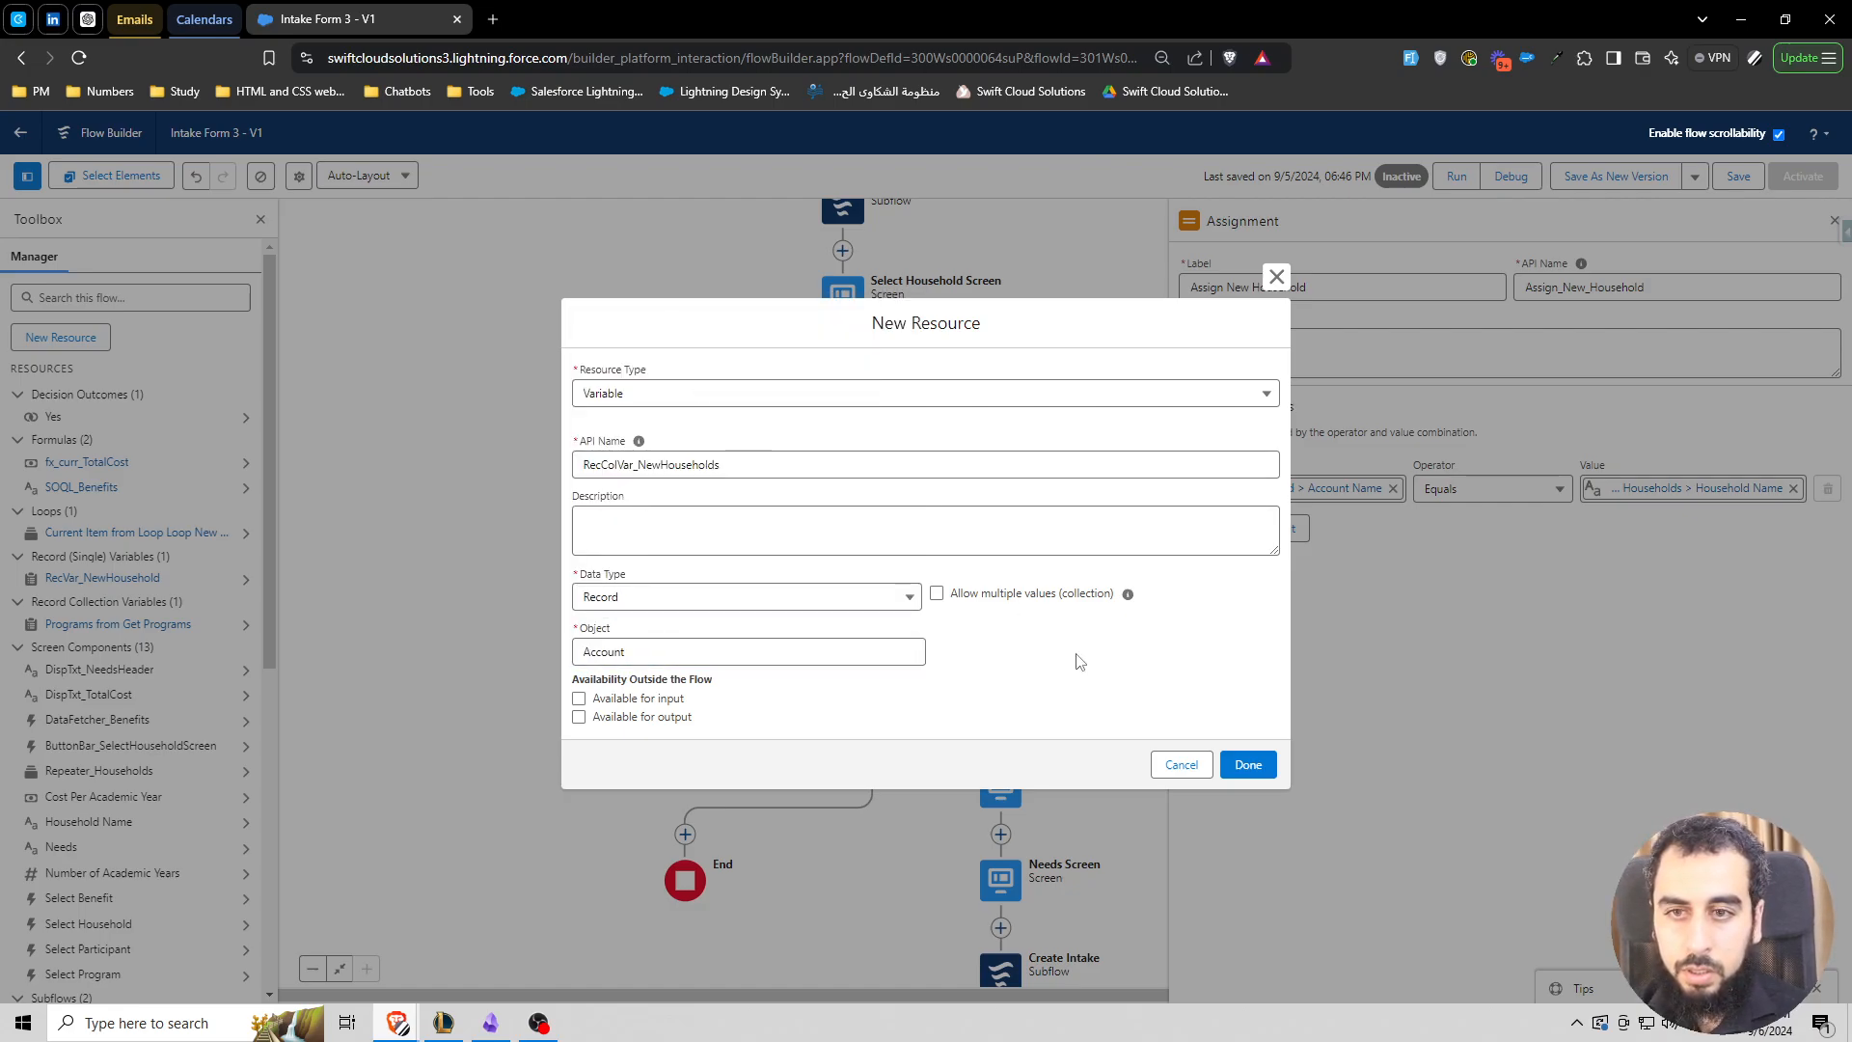
left_click(1244, 767)
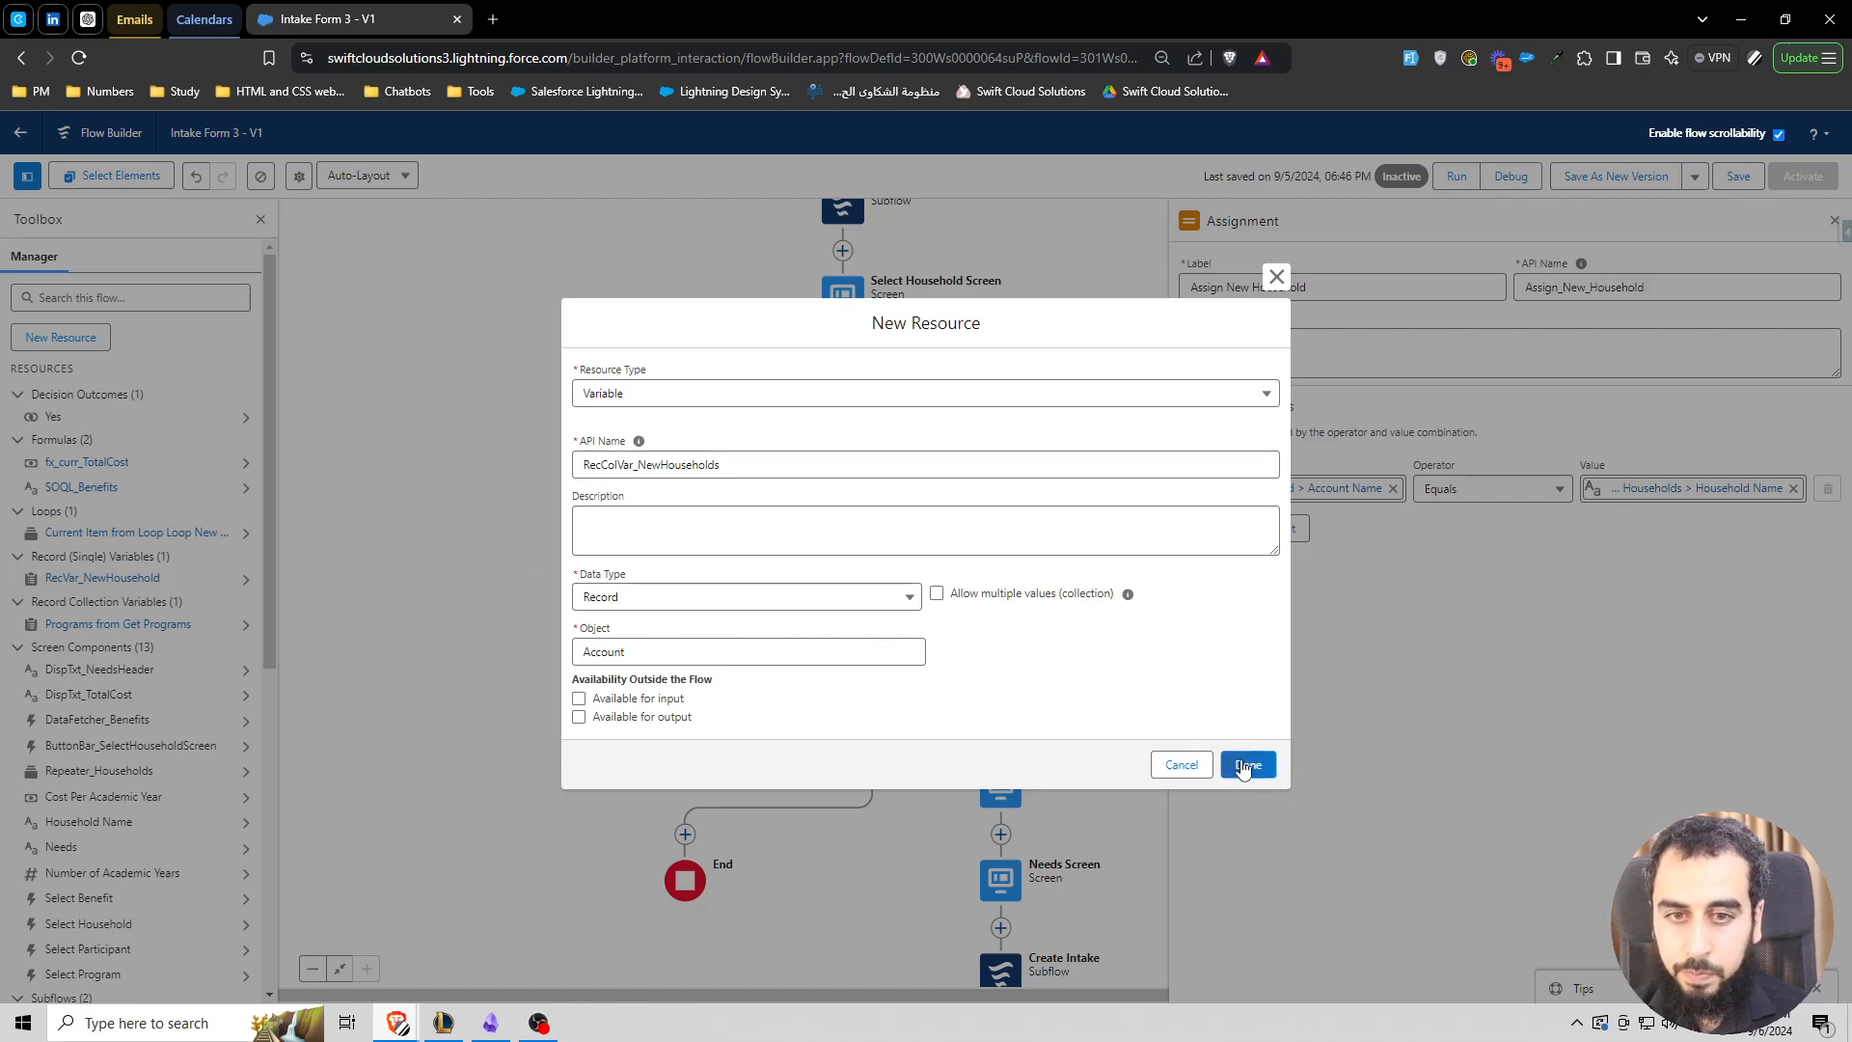
- Add an Assignment element after Assign New Household inside the loop and label it Collect New Households
left_click(684, 760)
type("a")
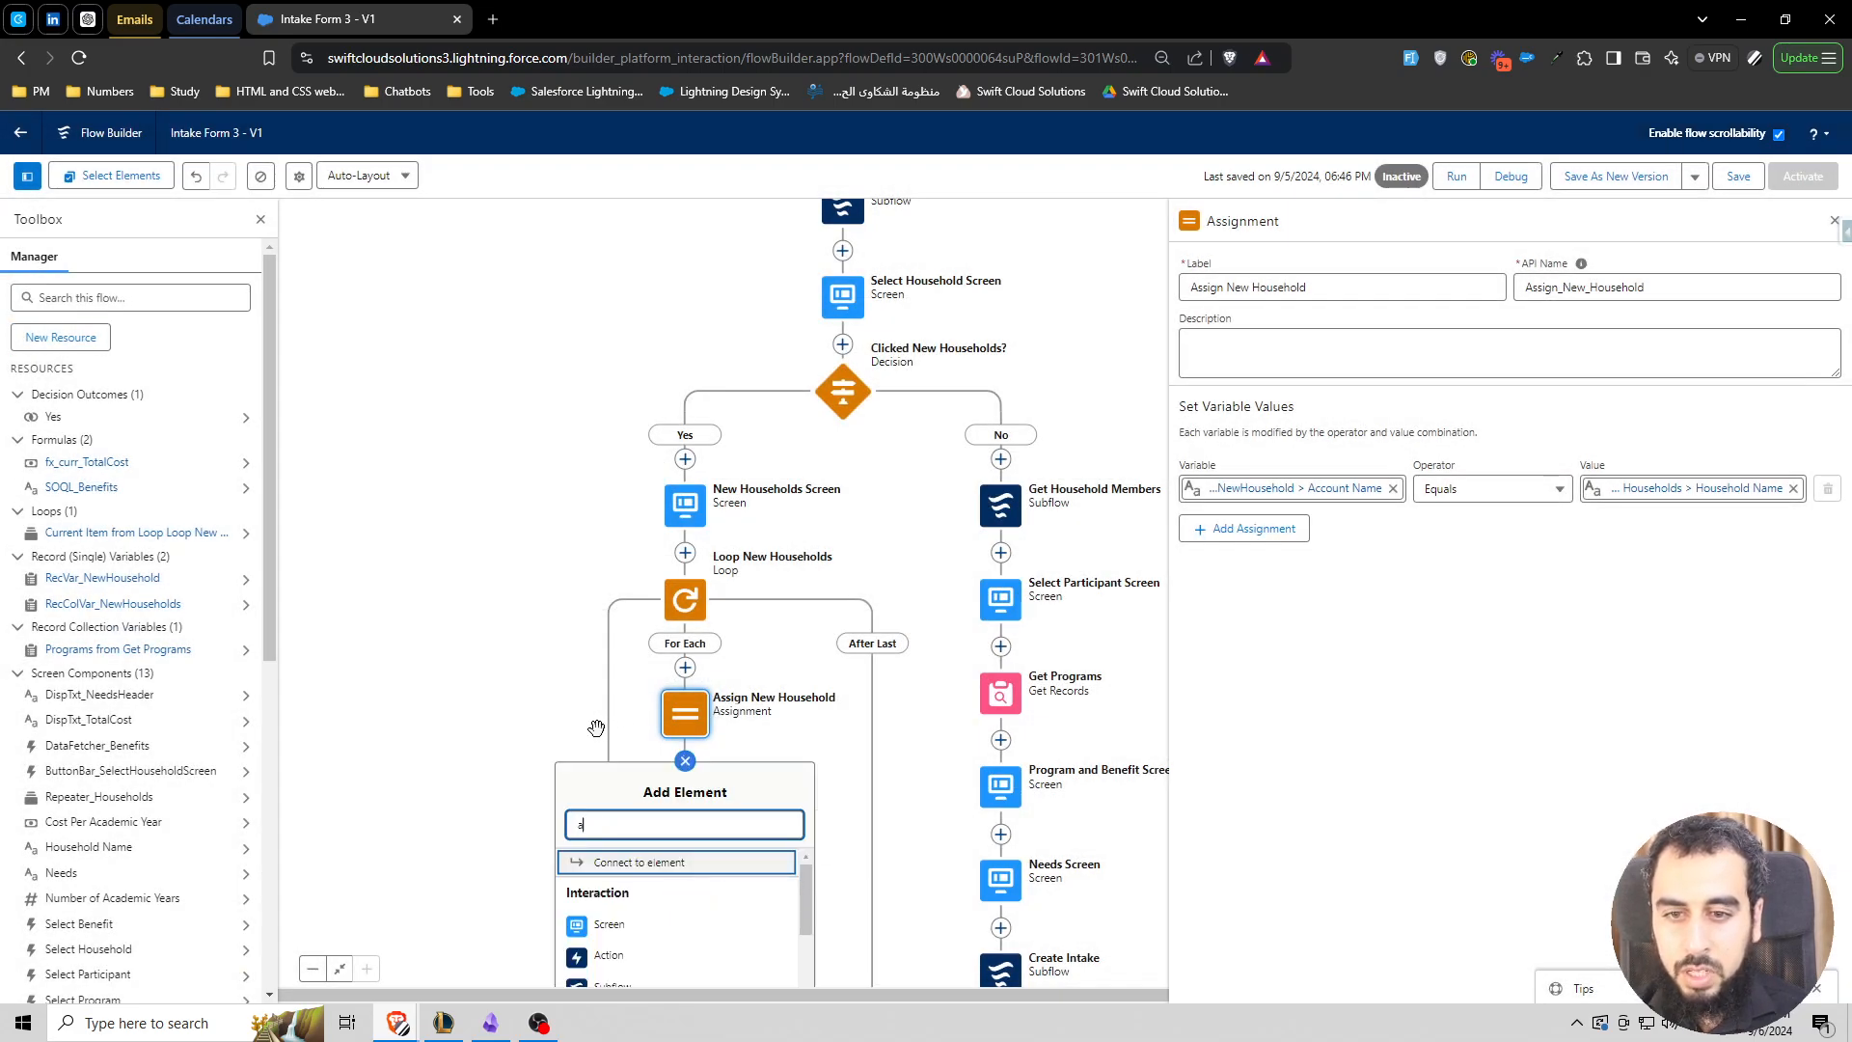
type("ss")
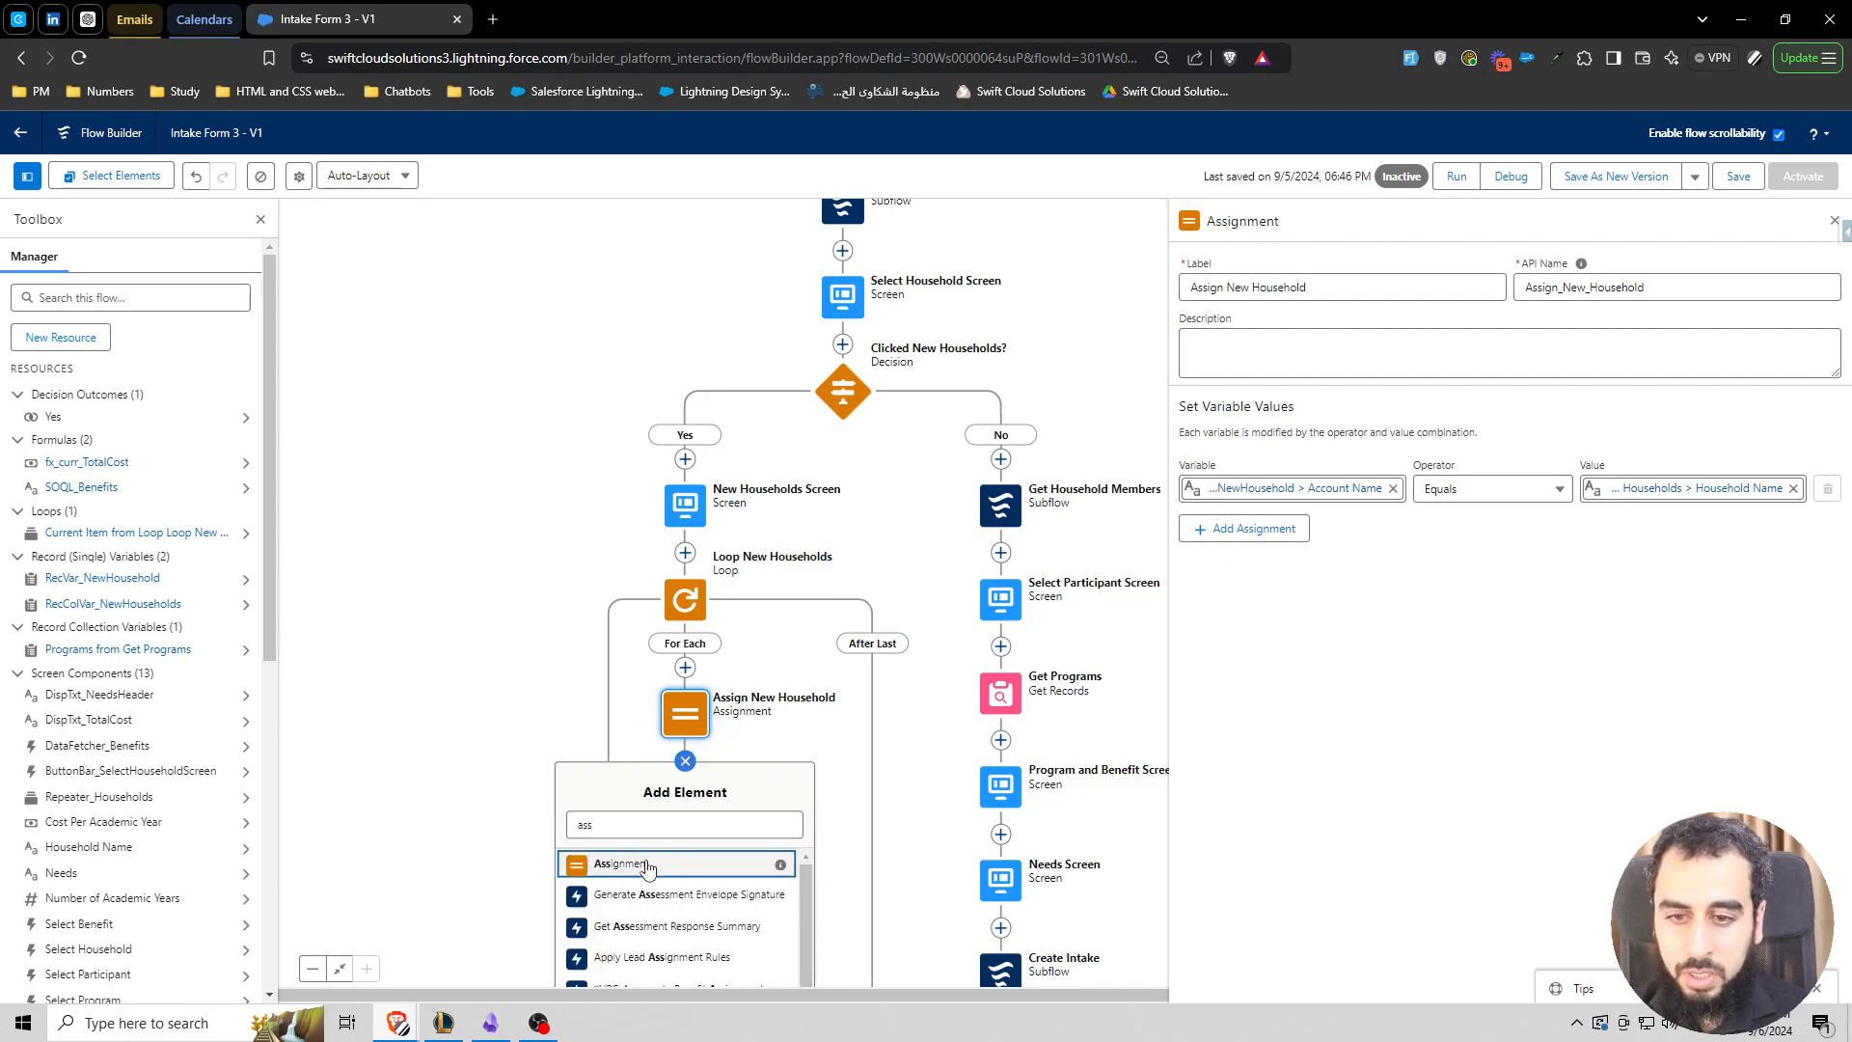
left_click(646, 865)
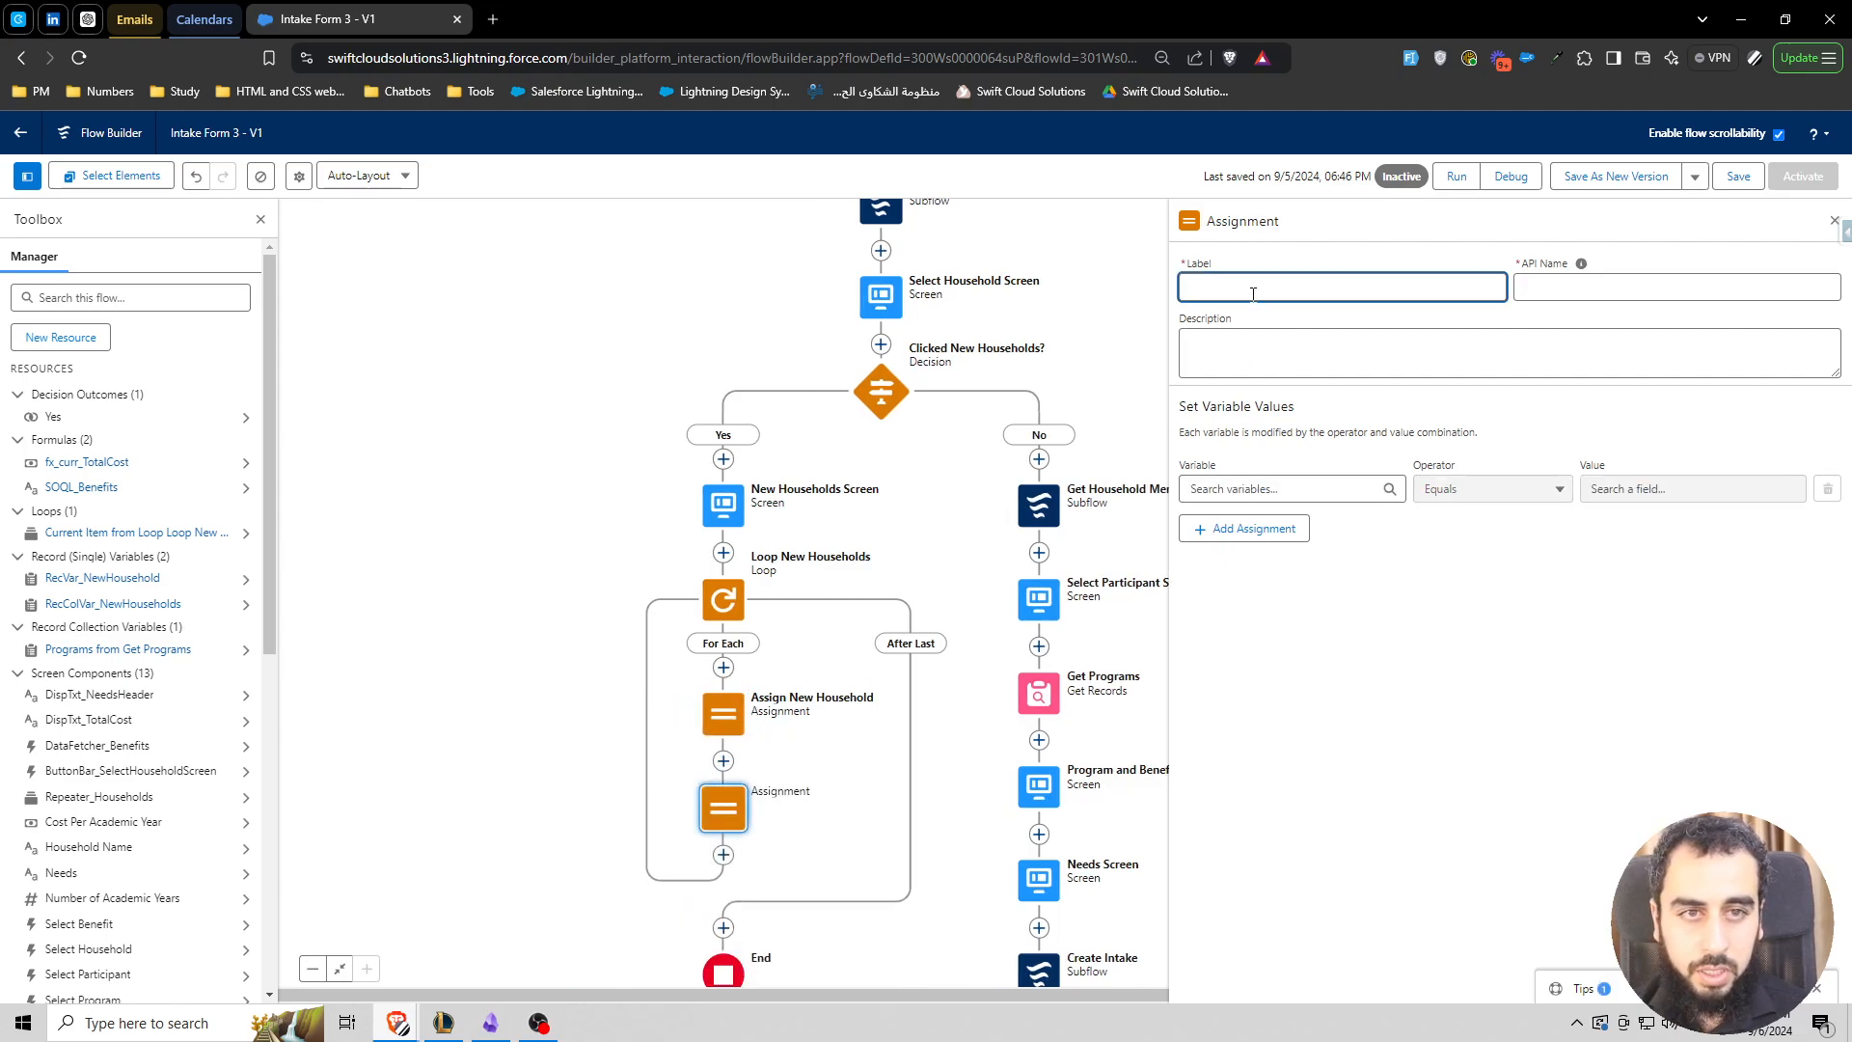
type("Collect ")
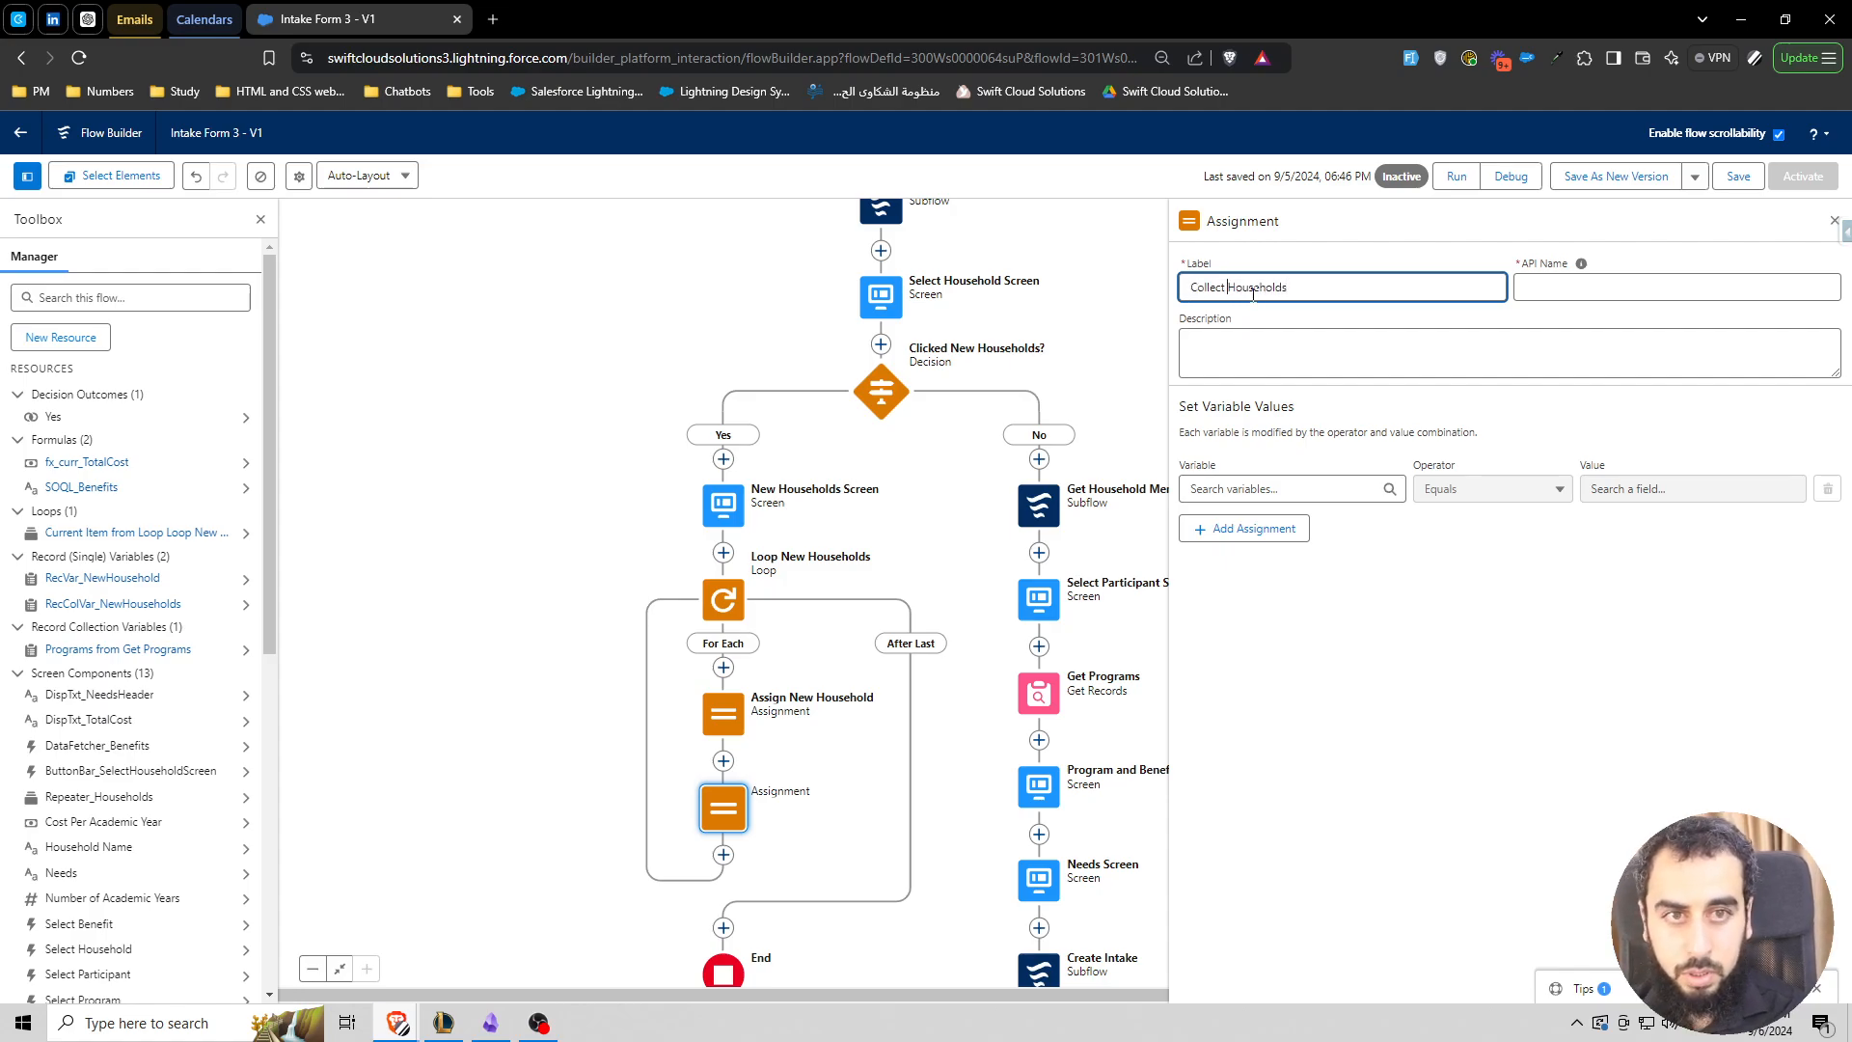
type("New")
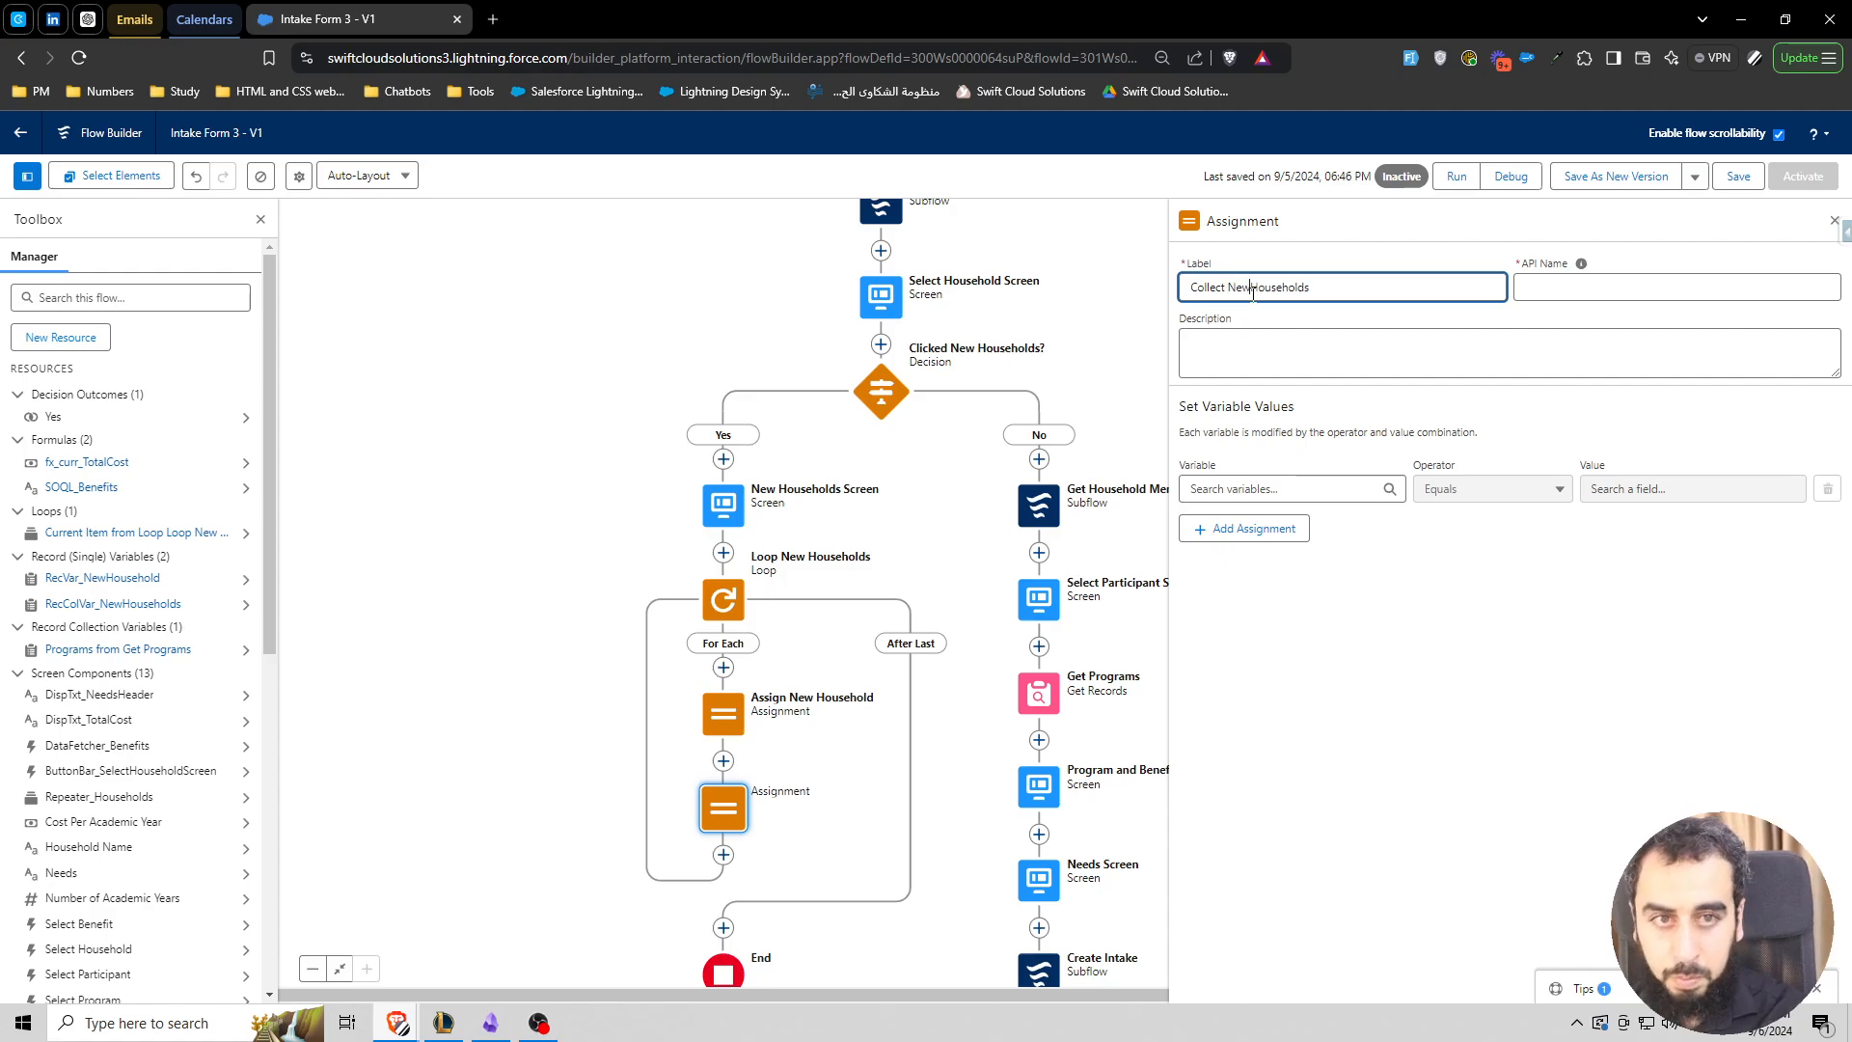
left_click(1307, 317)
- Choose RecColVar_NewHouseholds as the variable in Collect New Households and check which operators it offers
left_click(1274, 489)
type("recc")
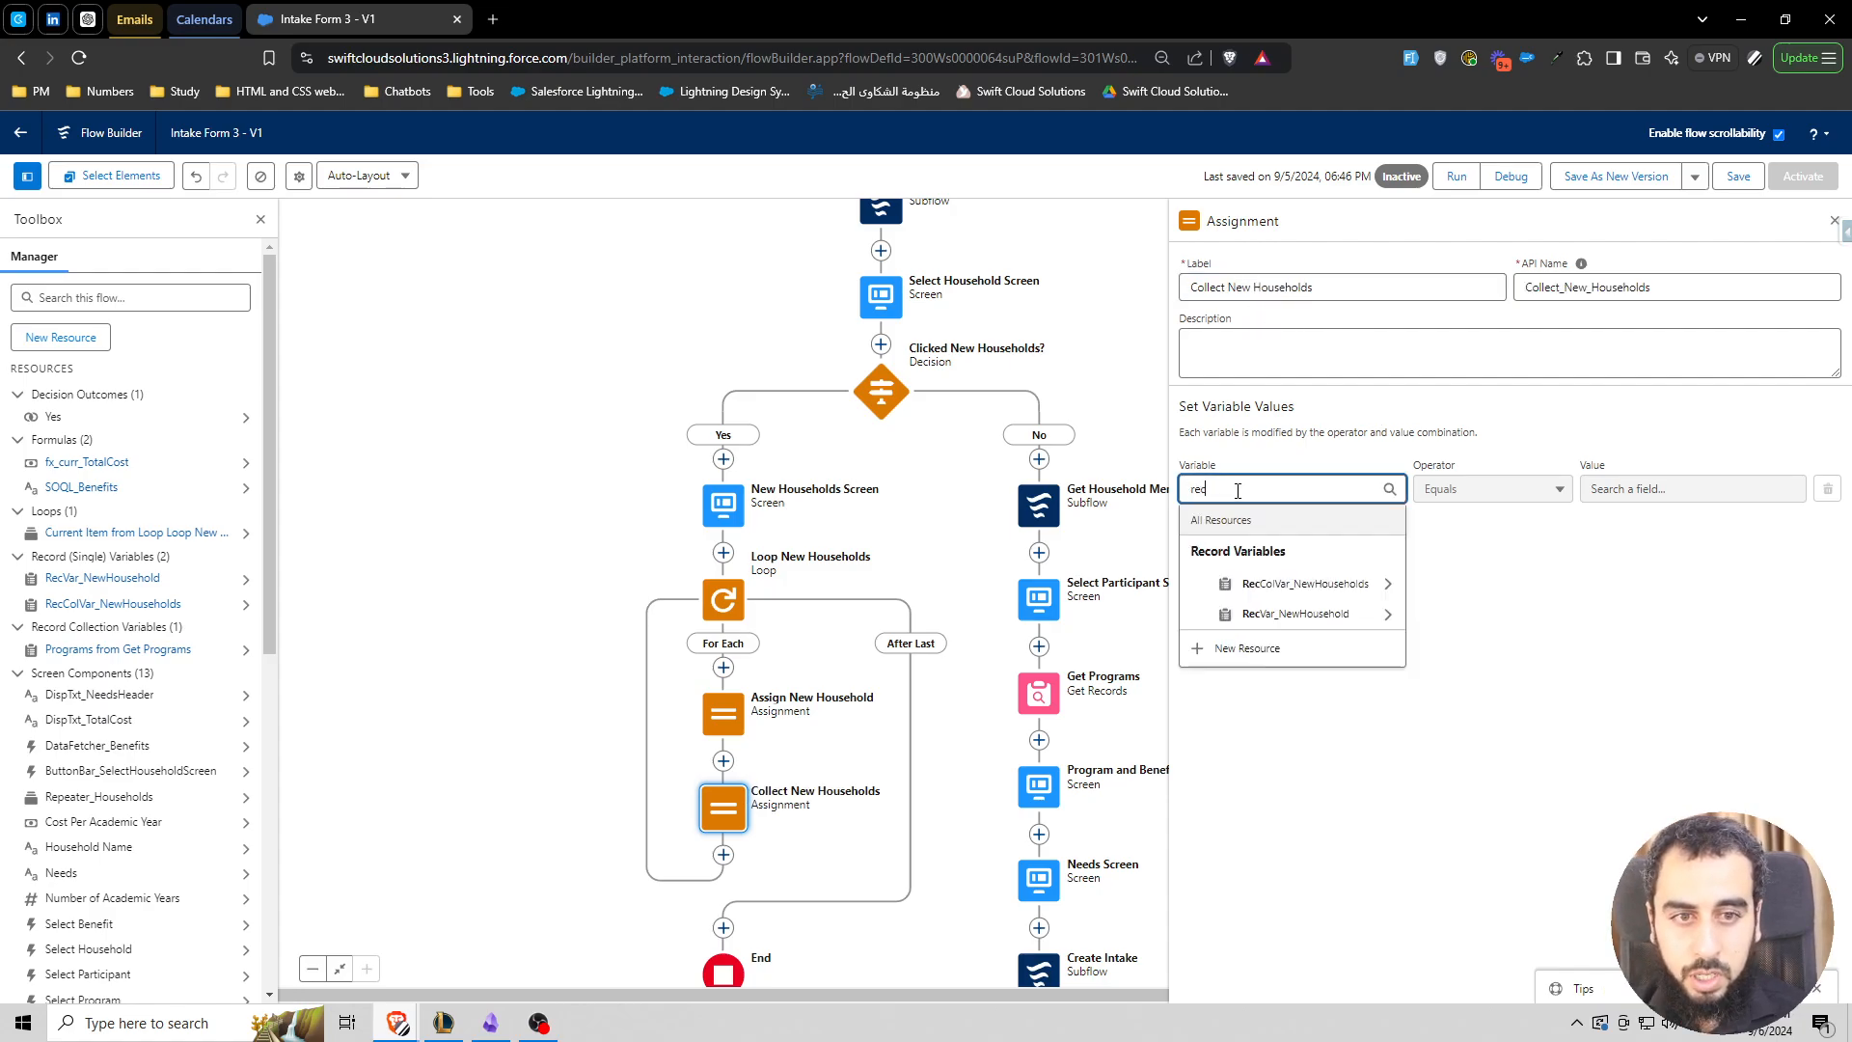
left_click(1276, 587)
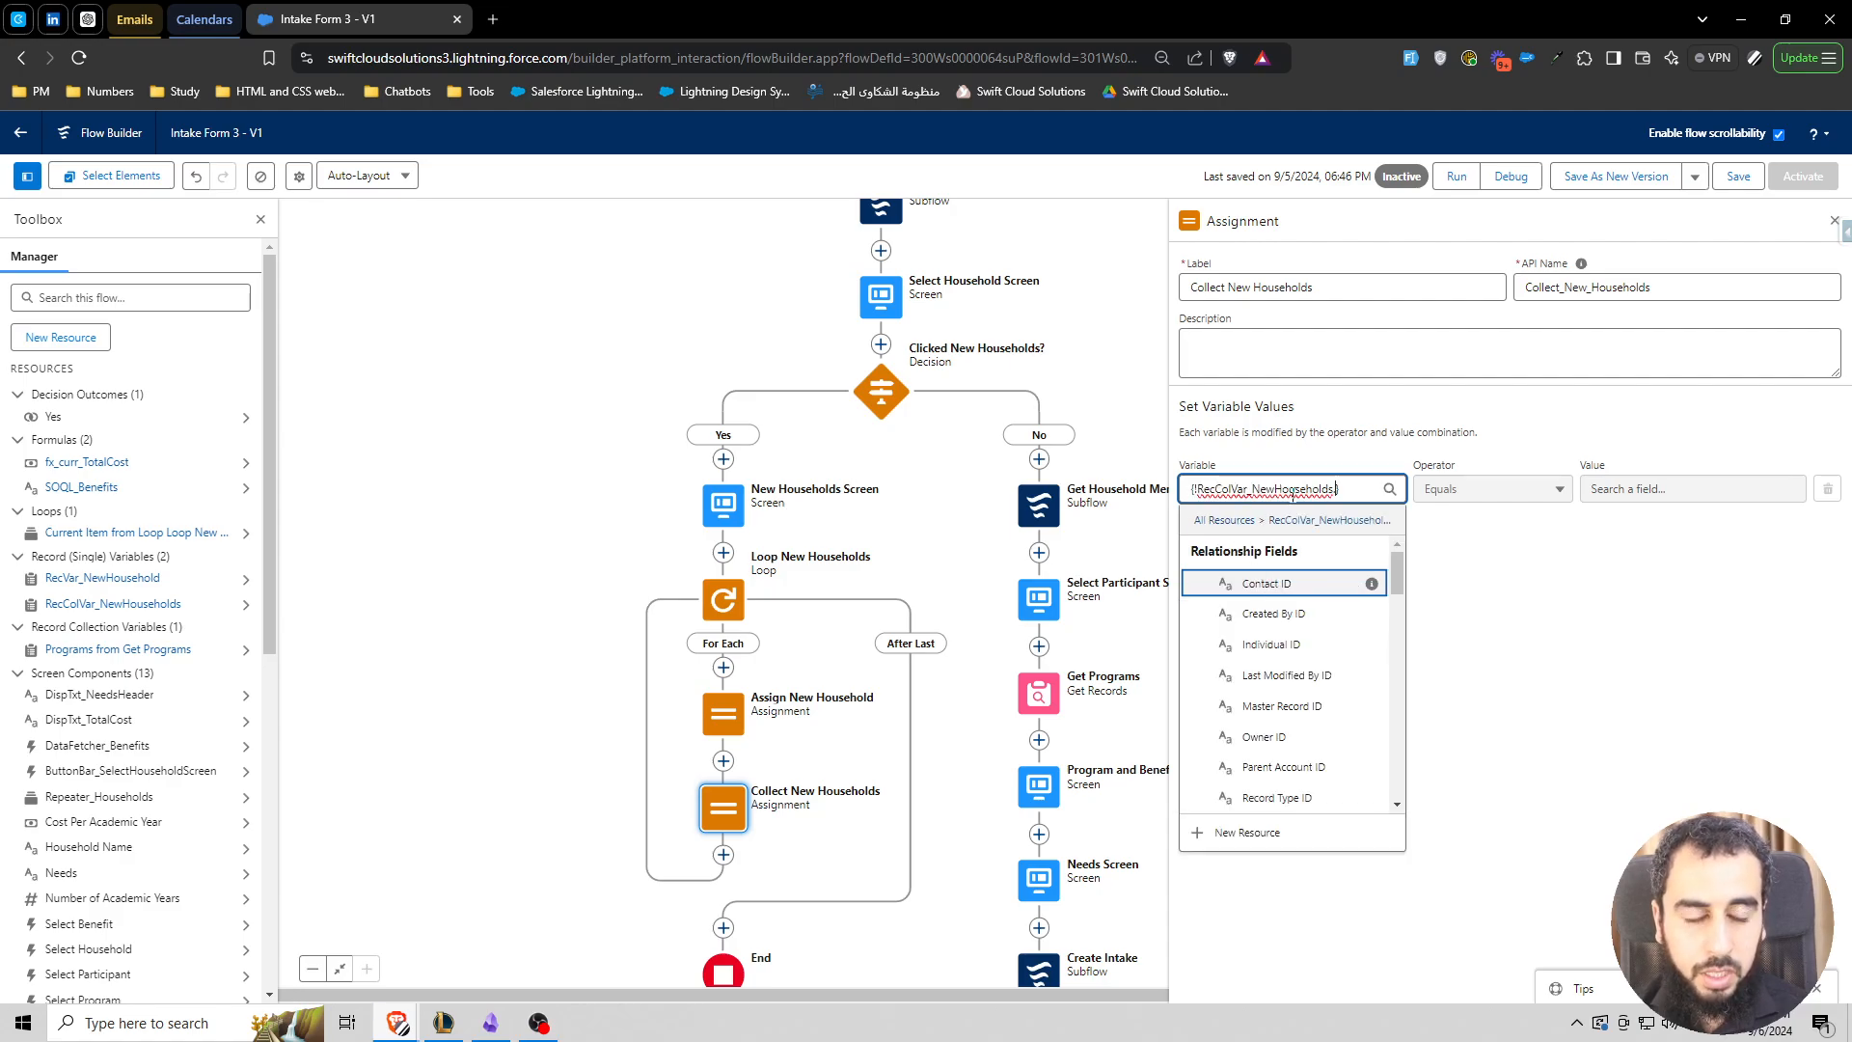
left_click(1345, 432)
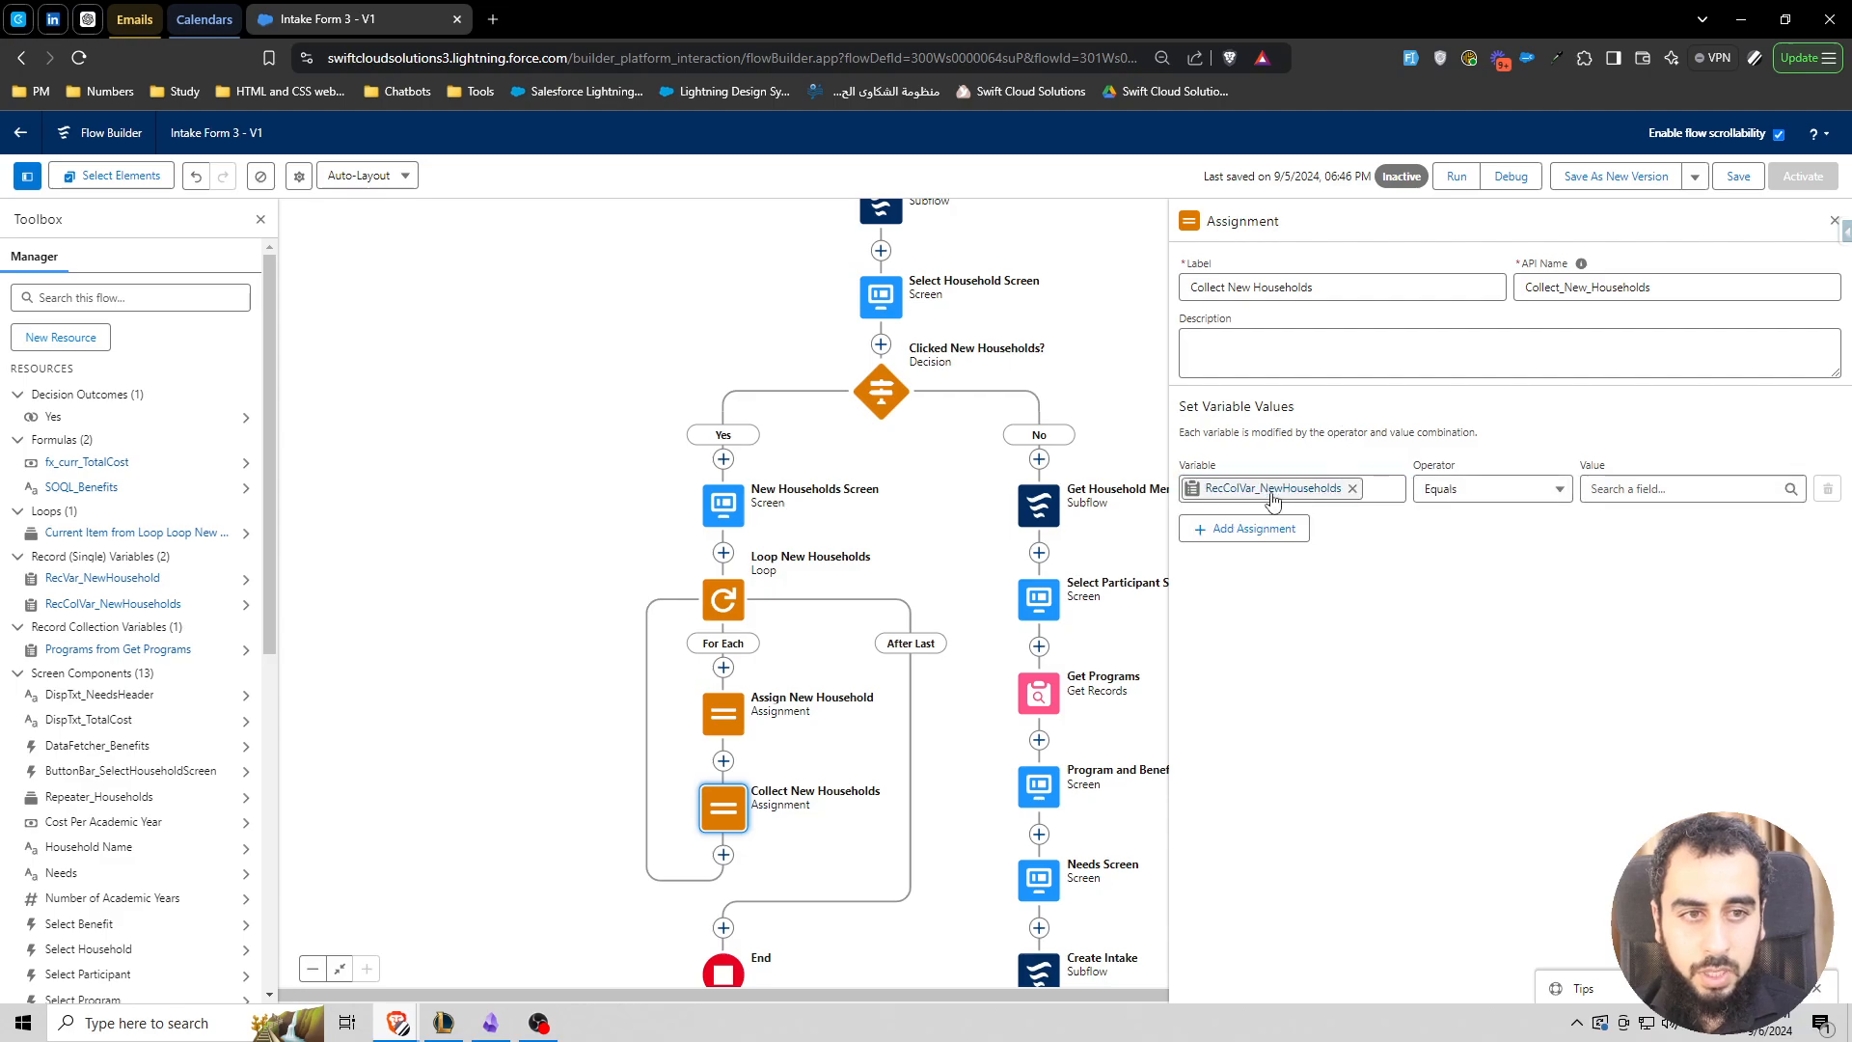
left_click(1505, 499)
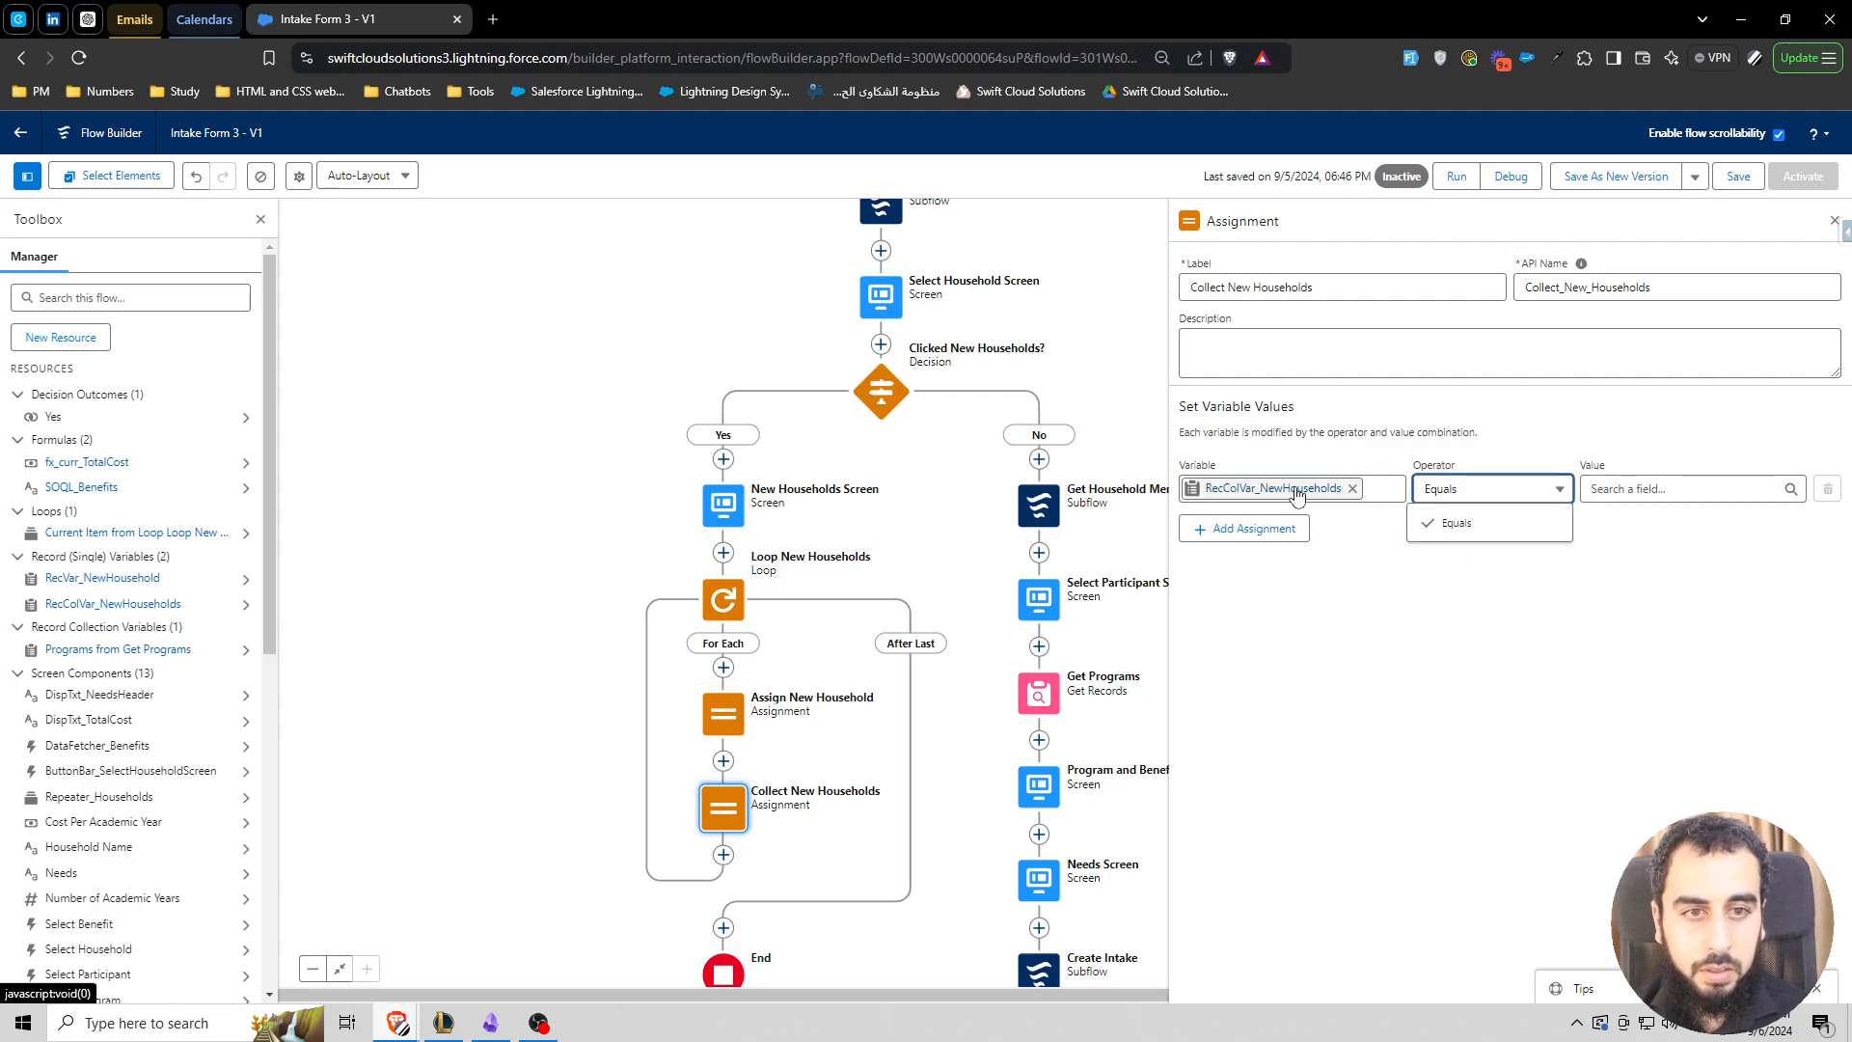
left_click(1366, 545)
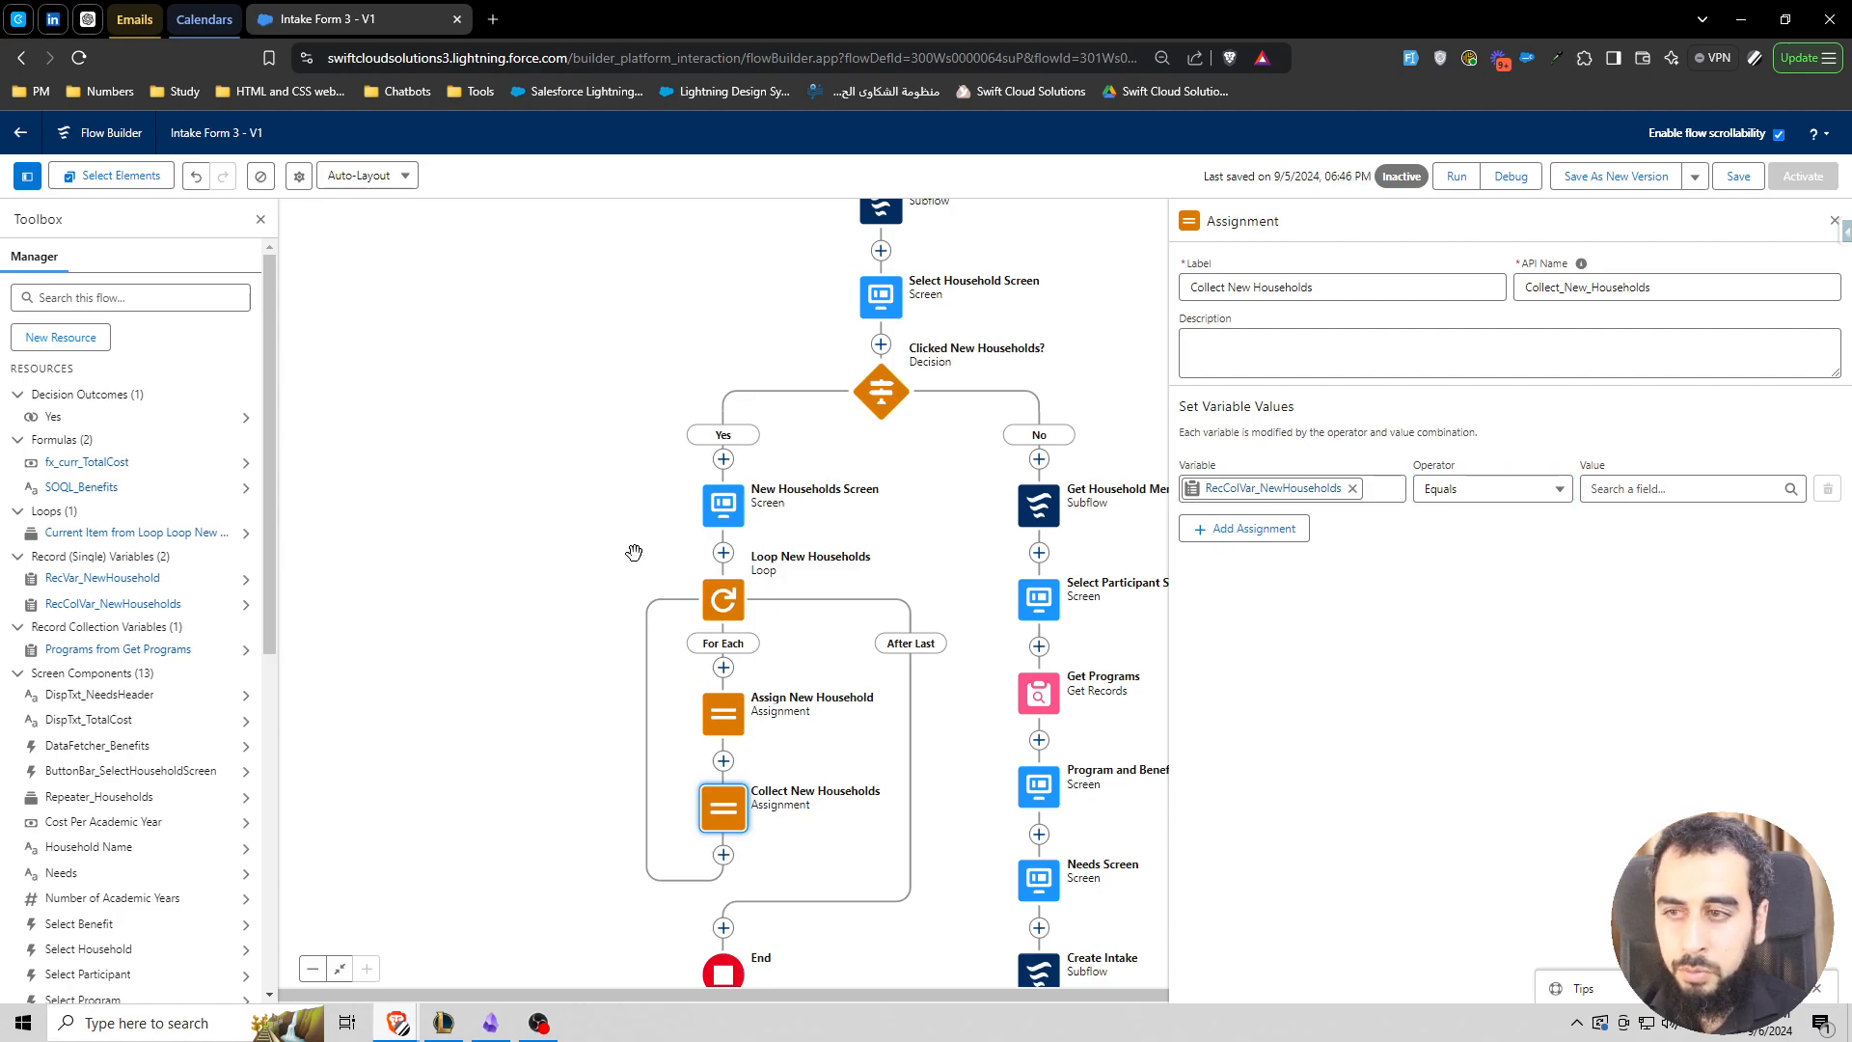
left_click(1274, 489)
left_click(1505, 581)
- Find RecColVar_NewHouseholds among the flow resources and inspect its variable settings without changing them
left_click(70, 338)
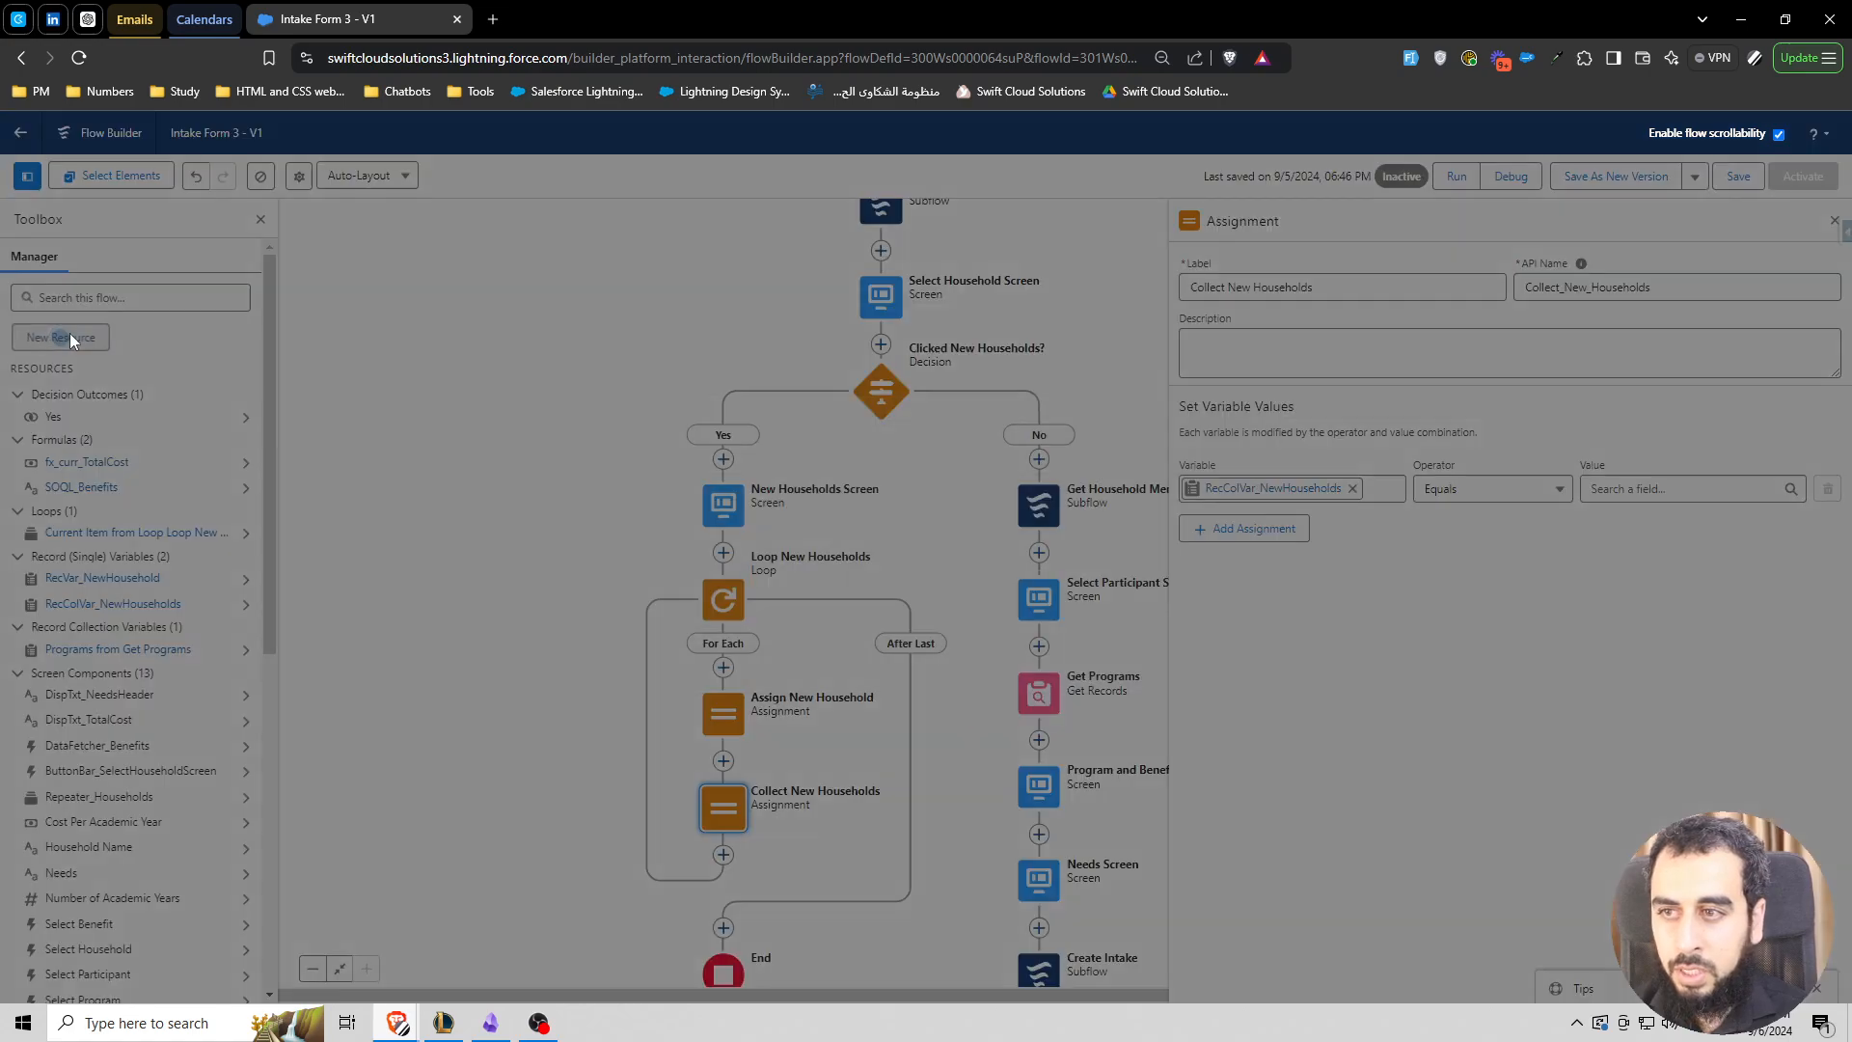
left_click(1174, 669)
left_click(136, 297)
type("RecColVar_NewHouseholds")
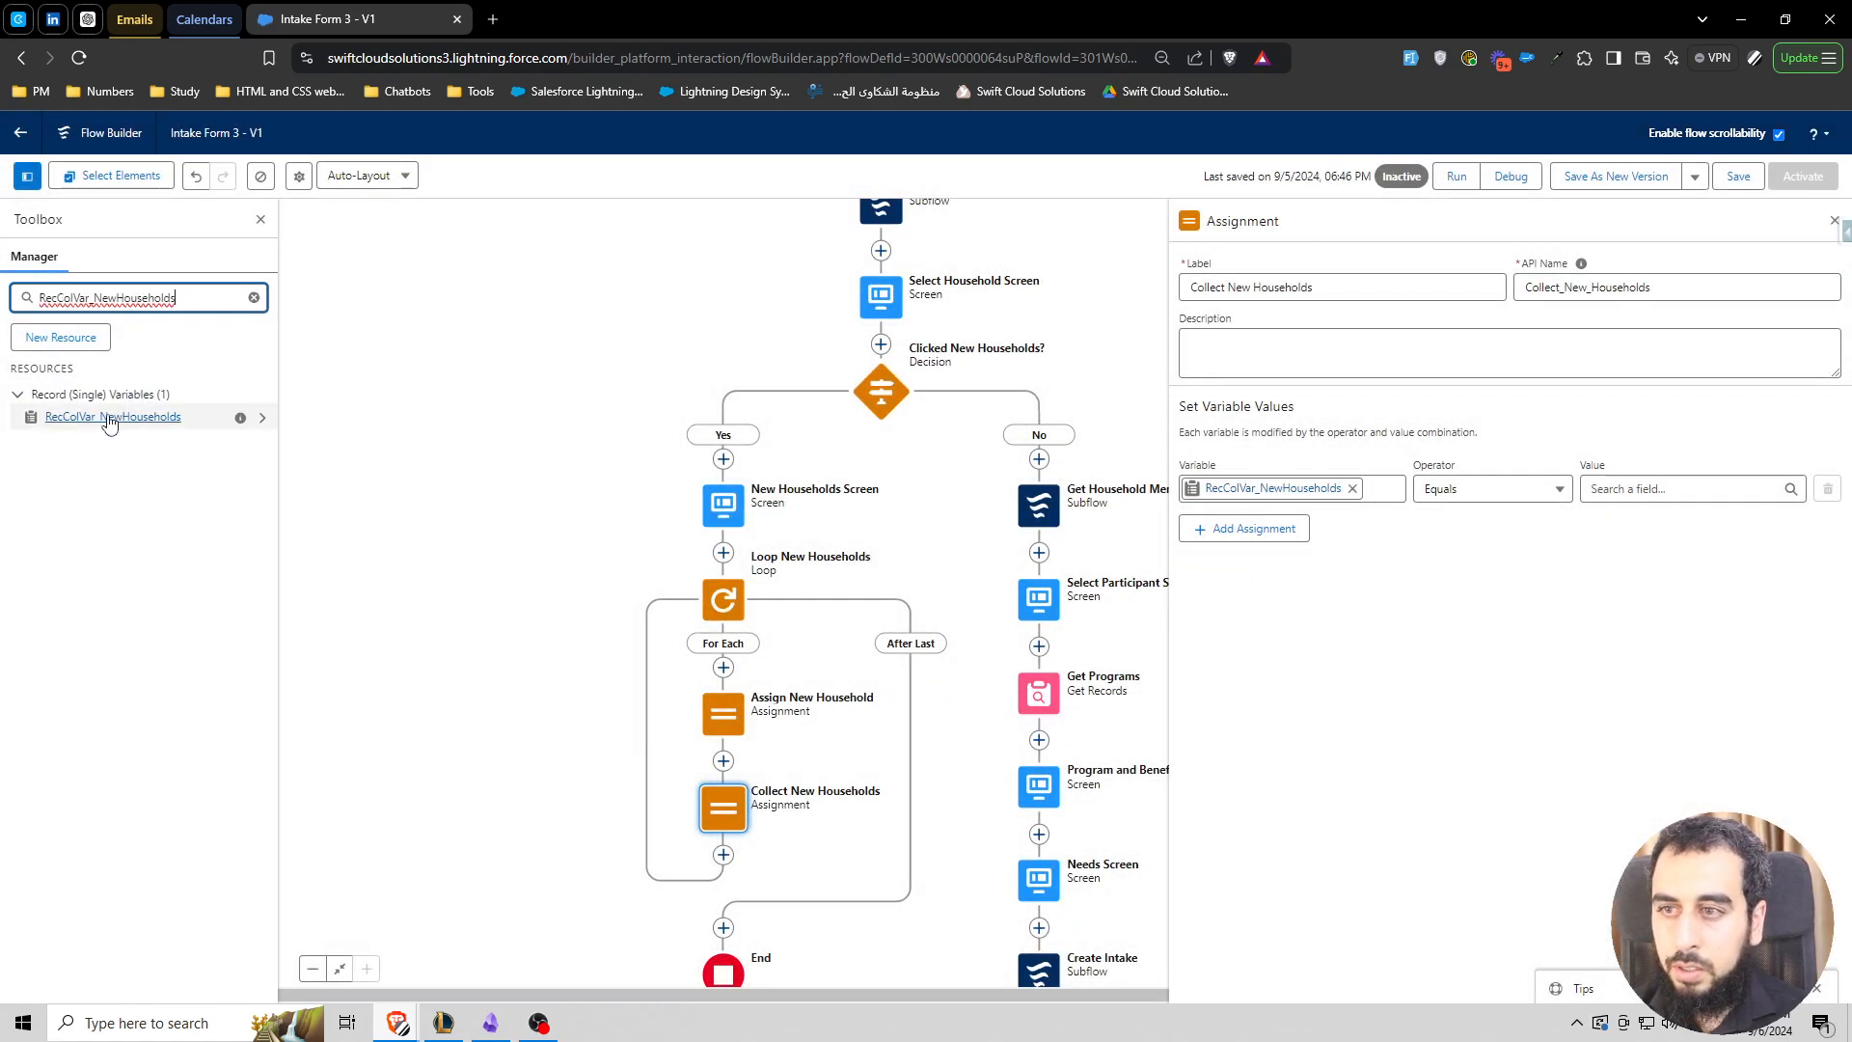
left_click(109, 419)
left_click(1181, 729)
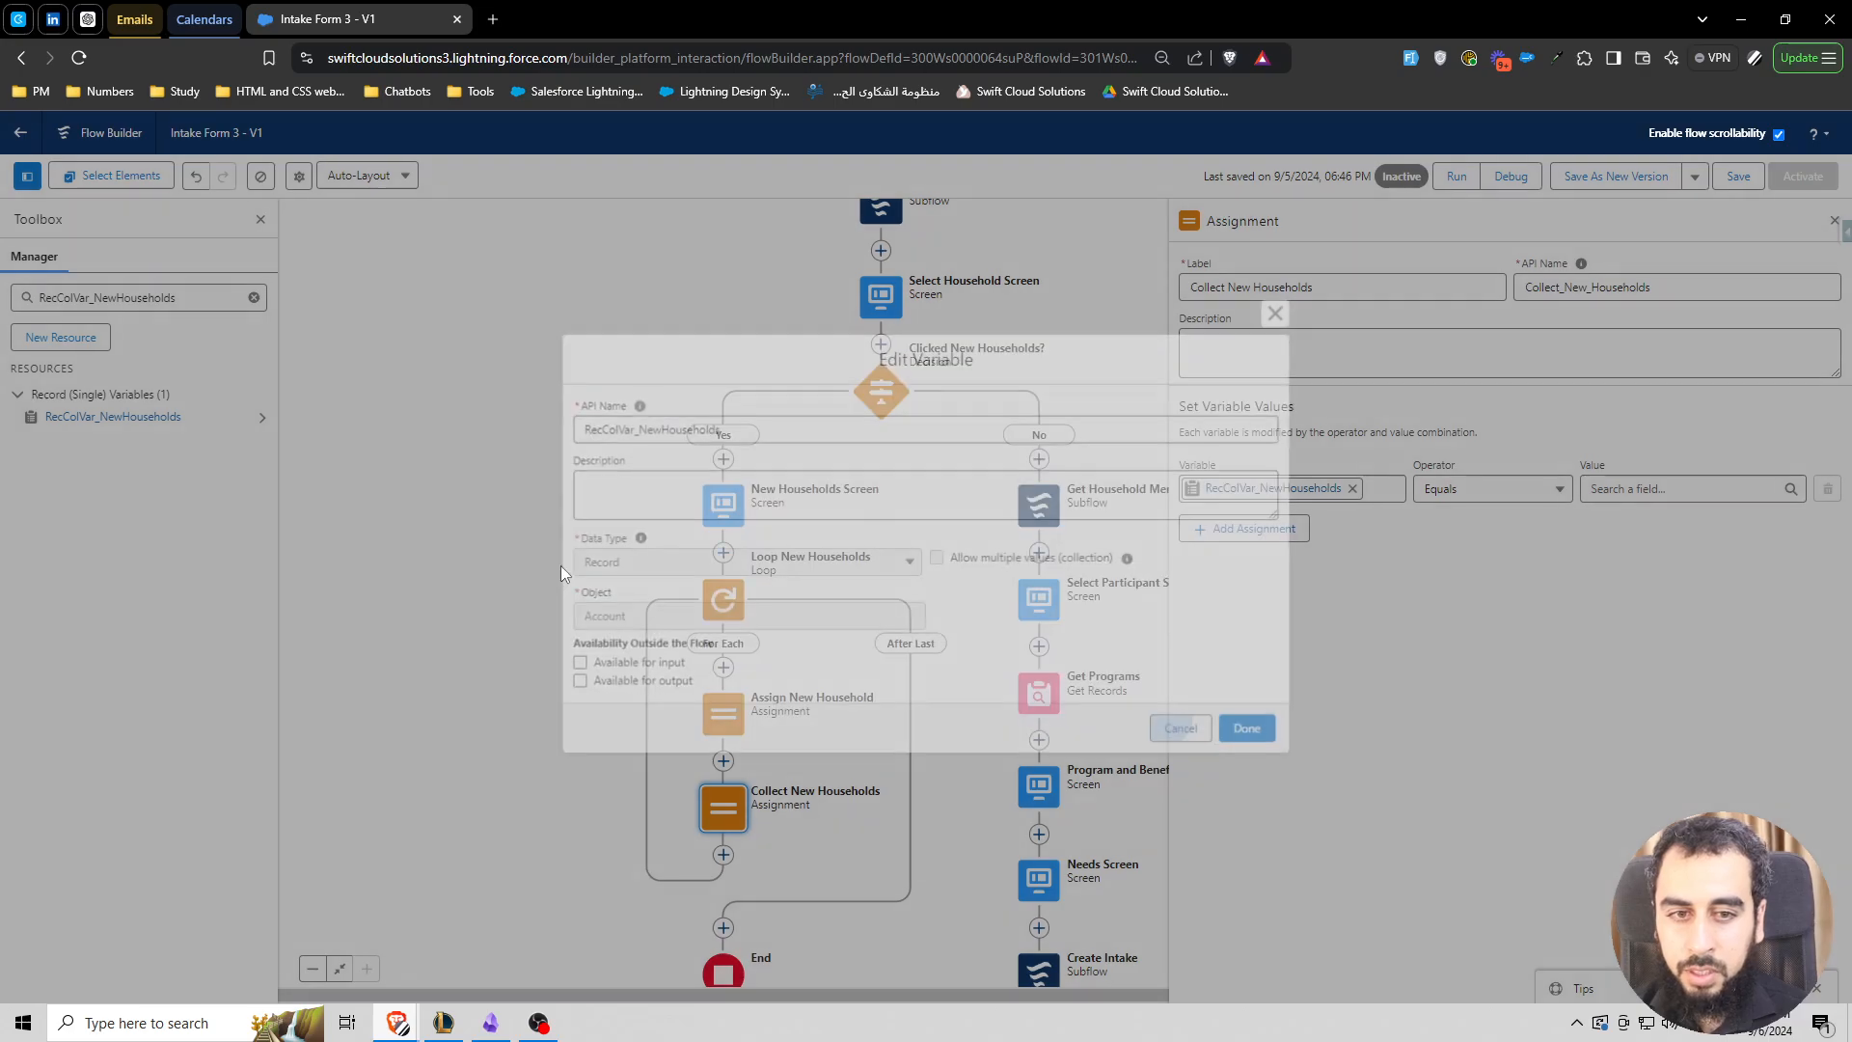
- Remove RecColVar_NewHouseholds from the Collect New Households assignment and delete the variable from the flow
left_click(262, 416)
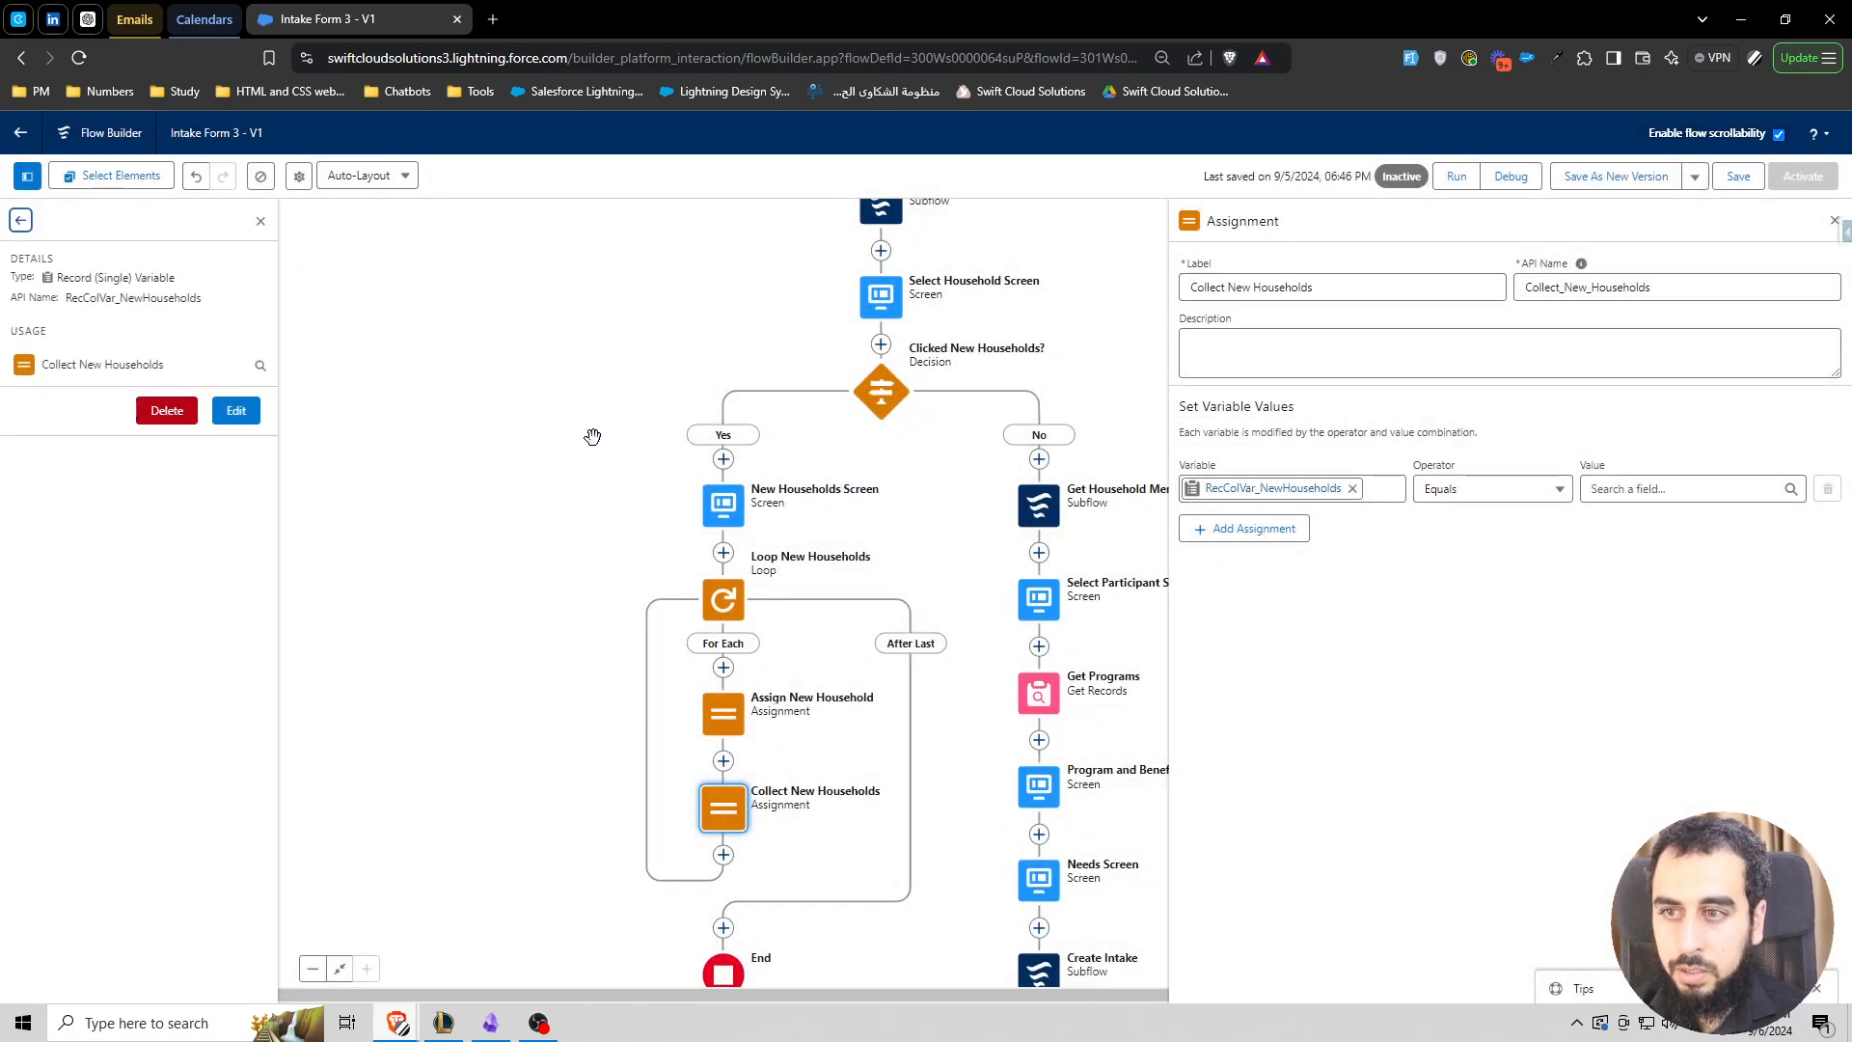
left_click(1352, 488)
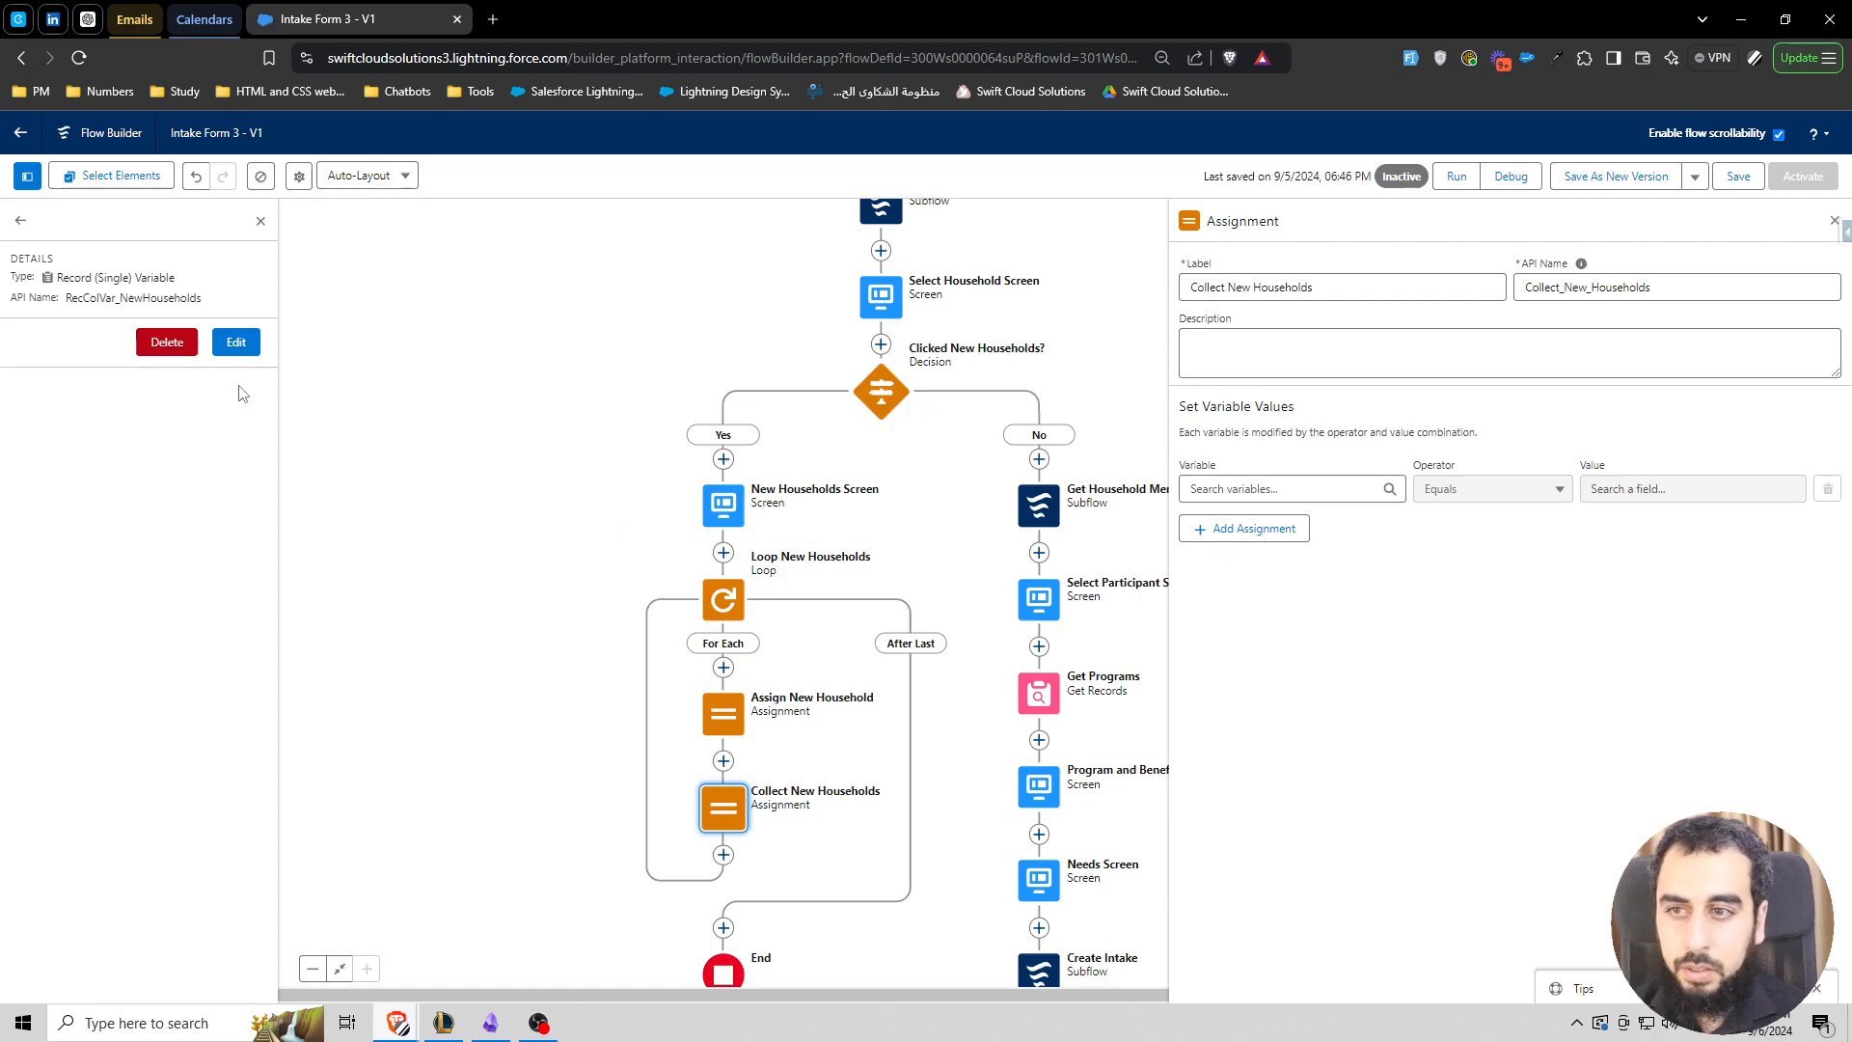
left_click(167, 342)
- Start a new Variable resource with the API name RecColVar_NewHouseholds
left_click(77, 345)
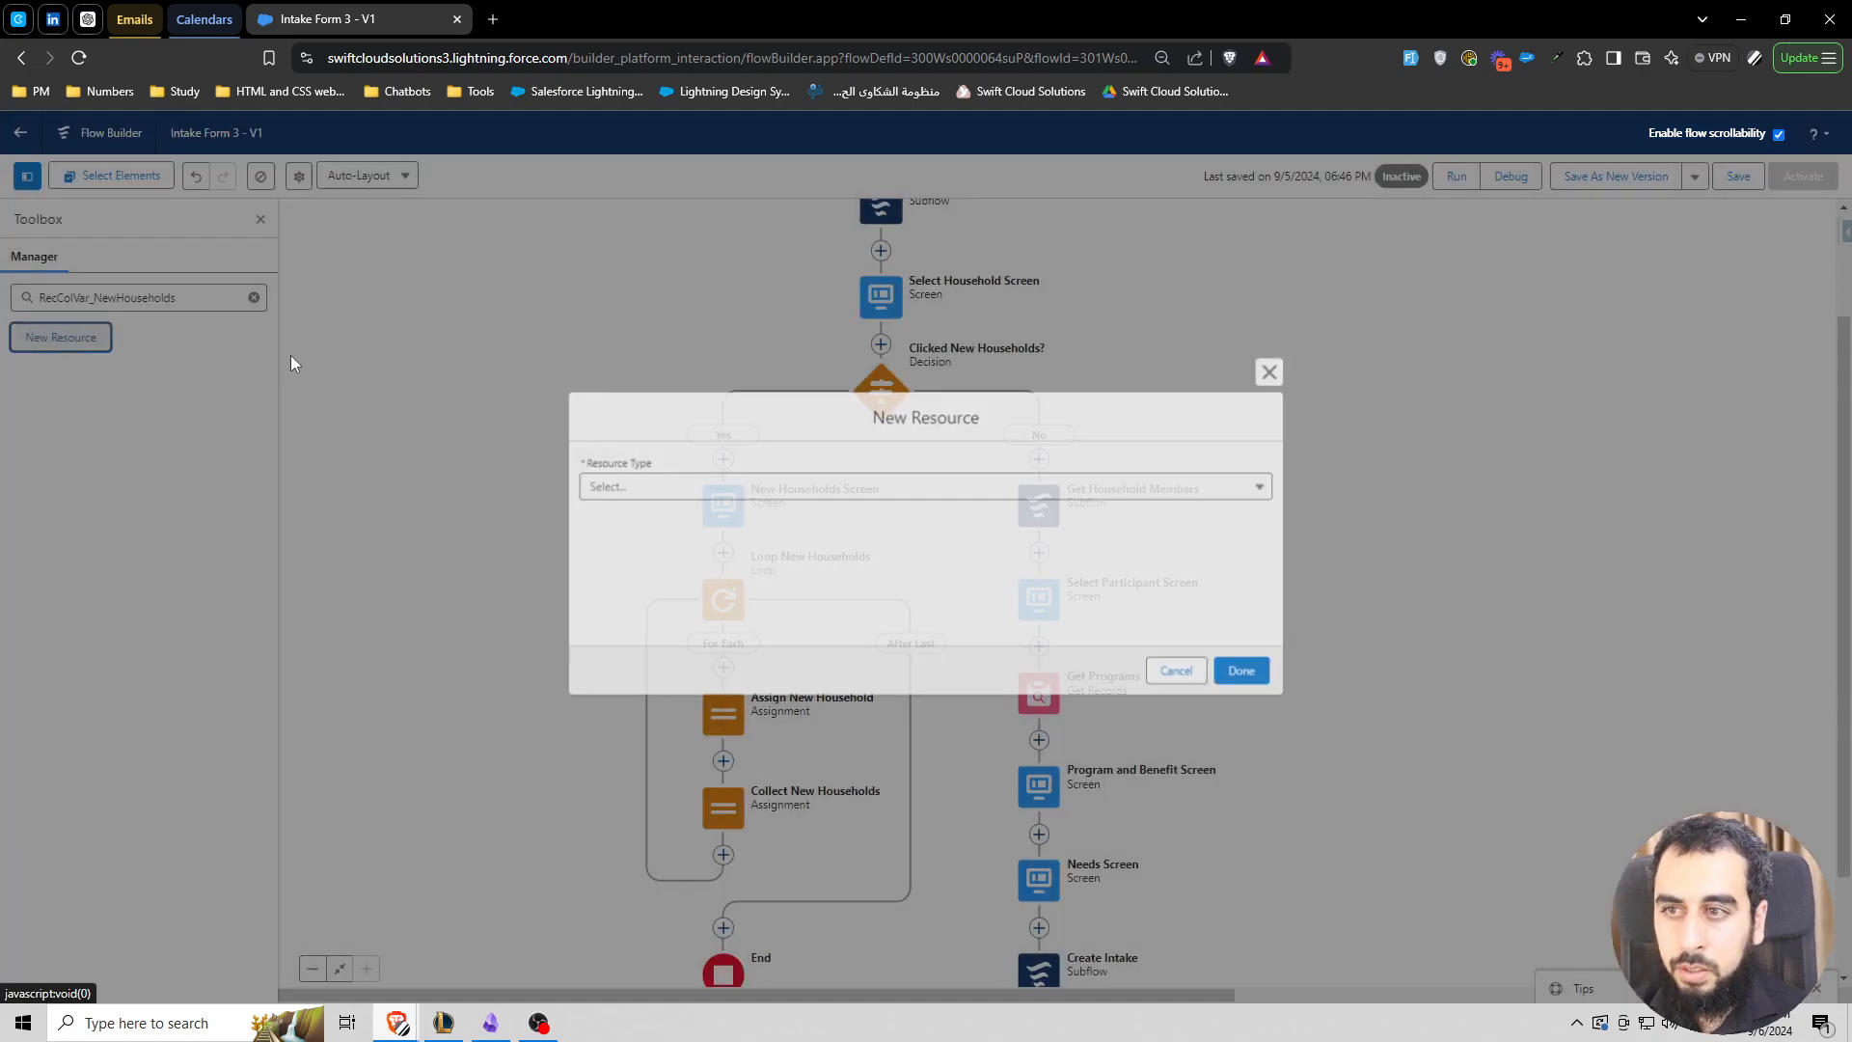
left_click(696, 490)
left_click(651, 522)
left_click(645, 519)
type("RecColVar_NewHouseholds")
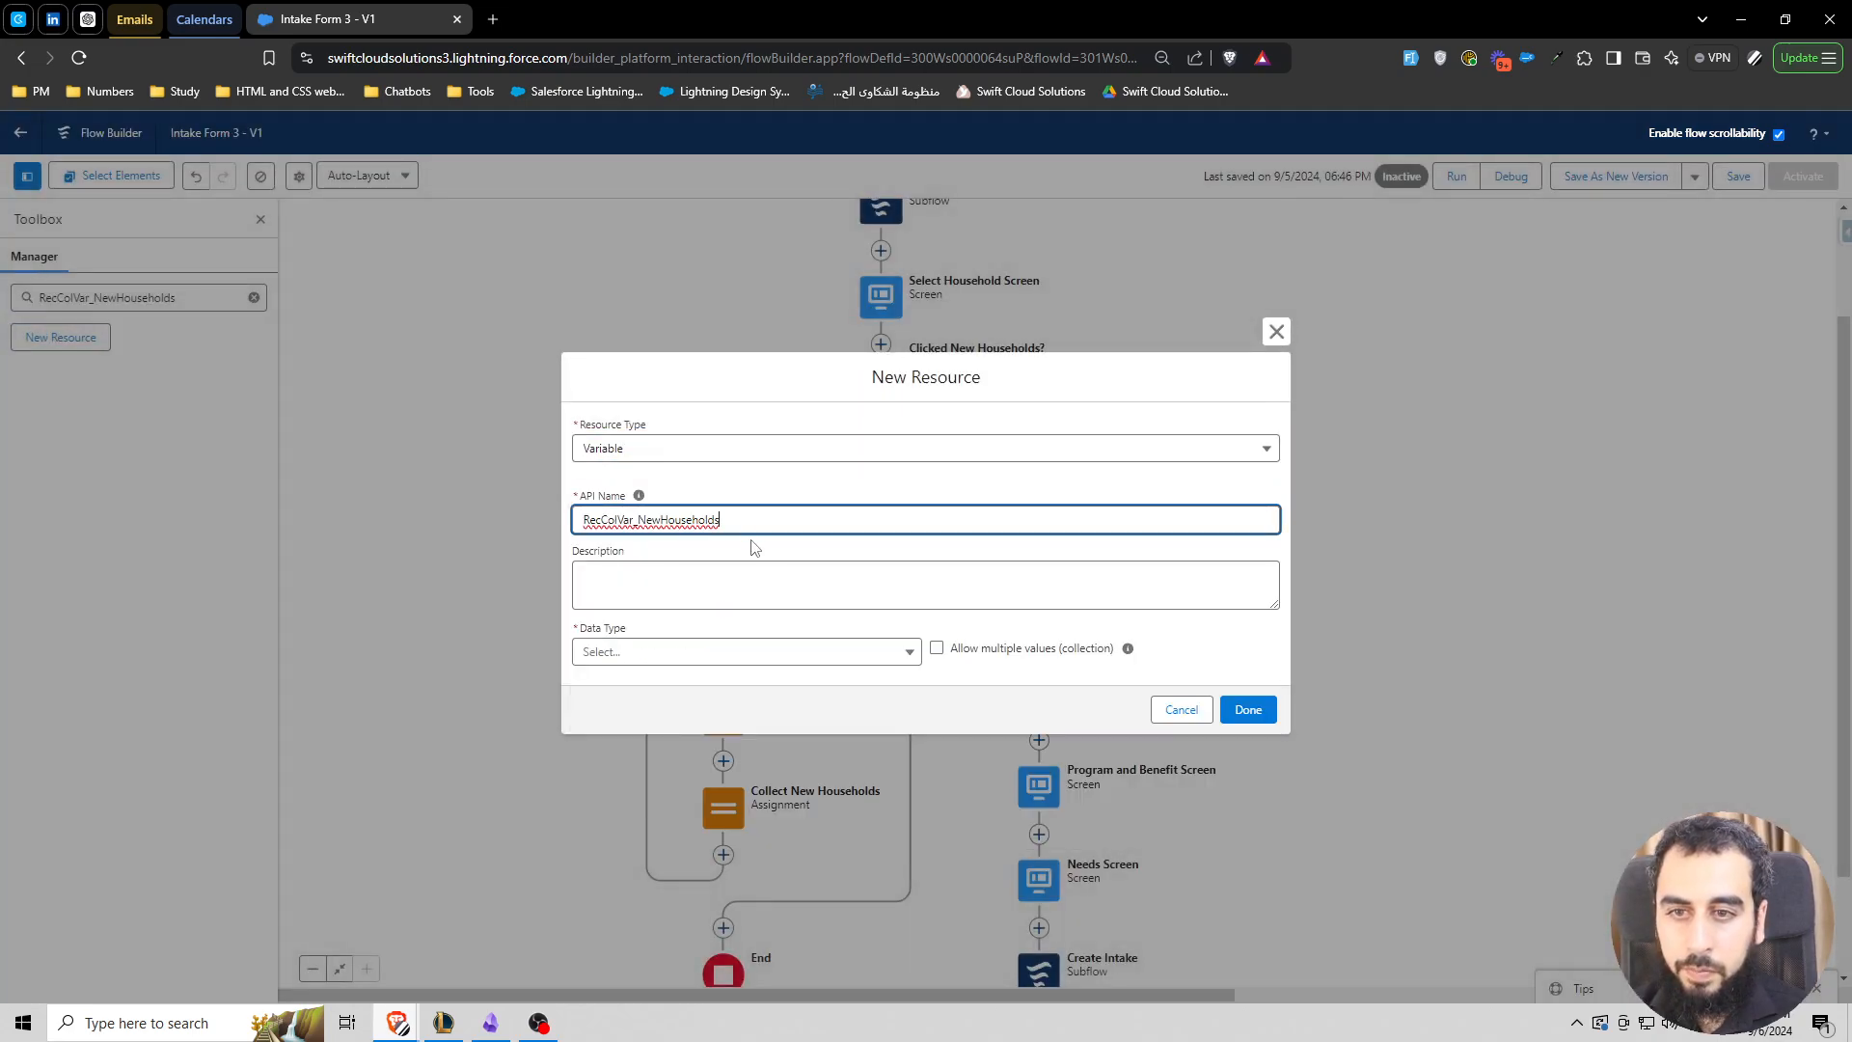
- Set the variable's data type to Record and its object to Account, allow multiple values, and save it
left_click(723, 651)
left_click(640, 715)
left_click(637, 652)
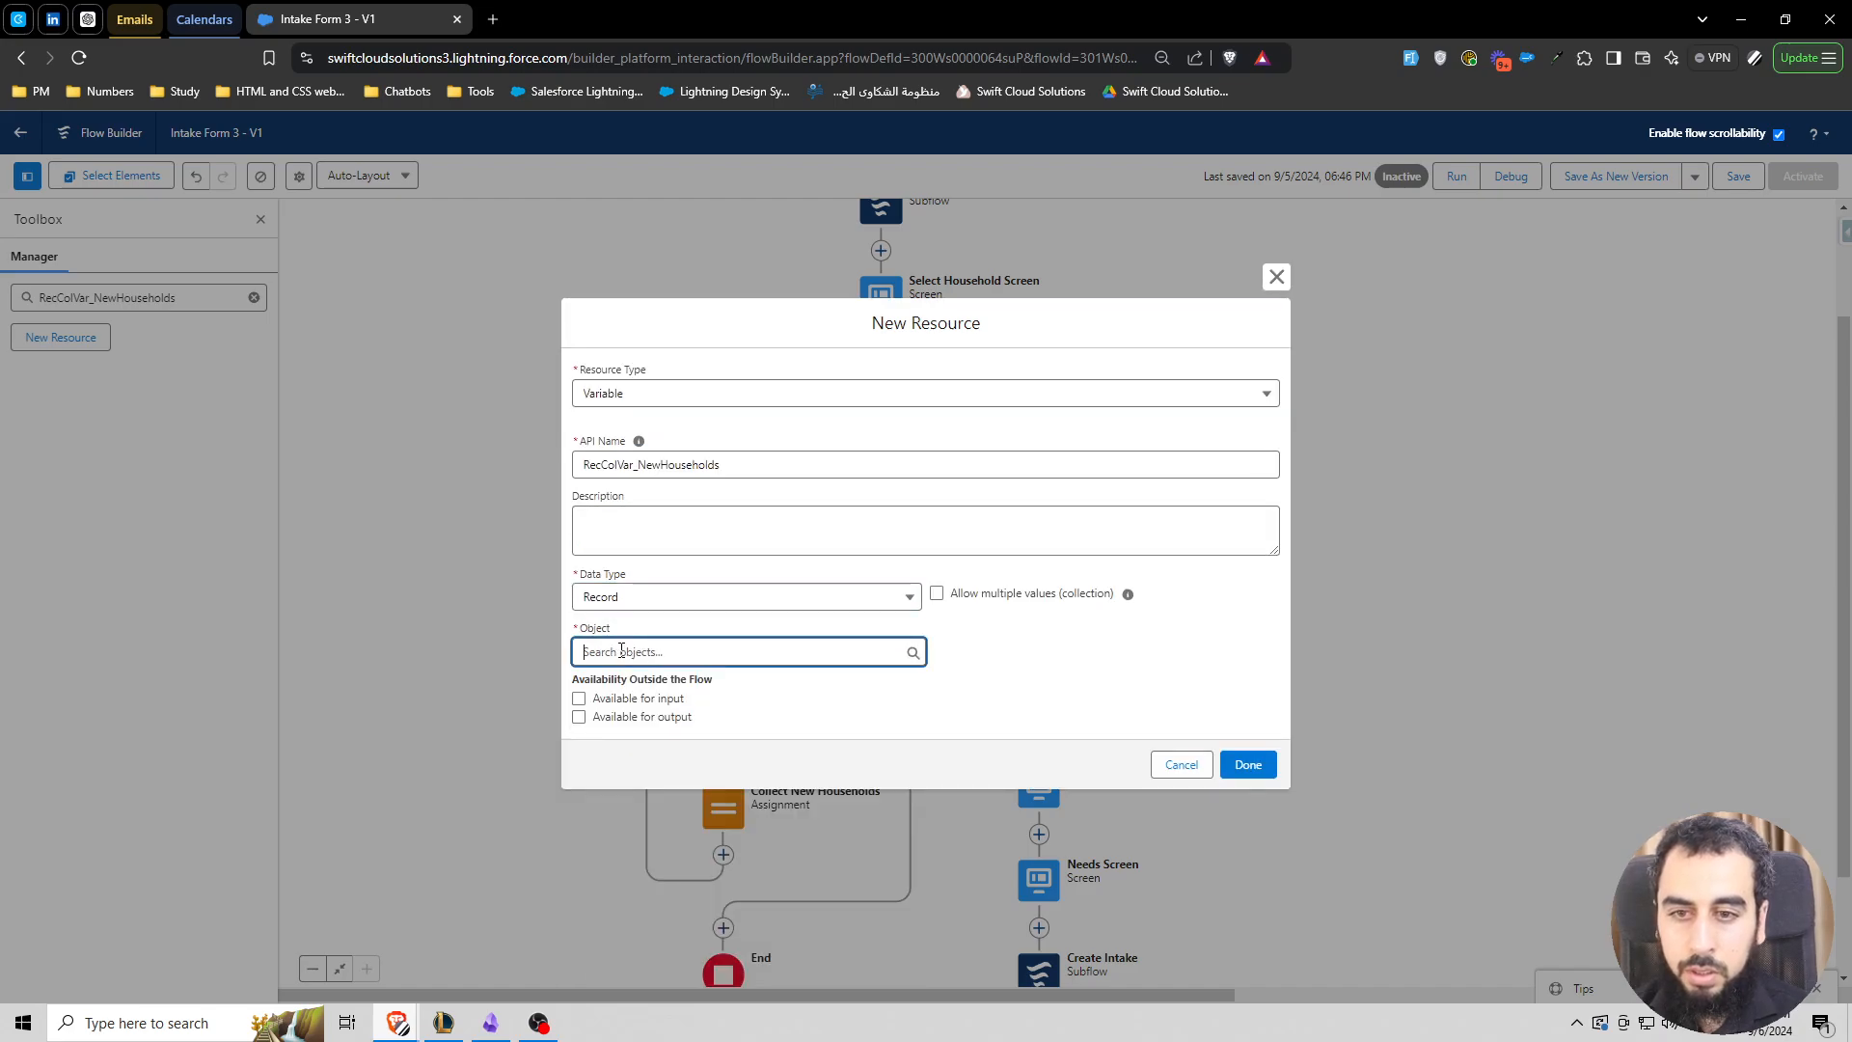
type("acc")
left_click(662, 476)
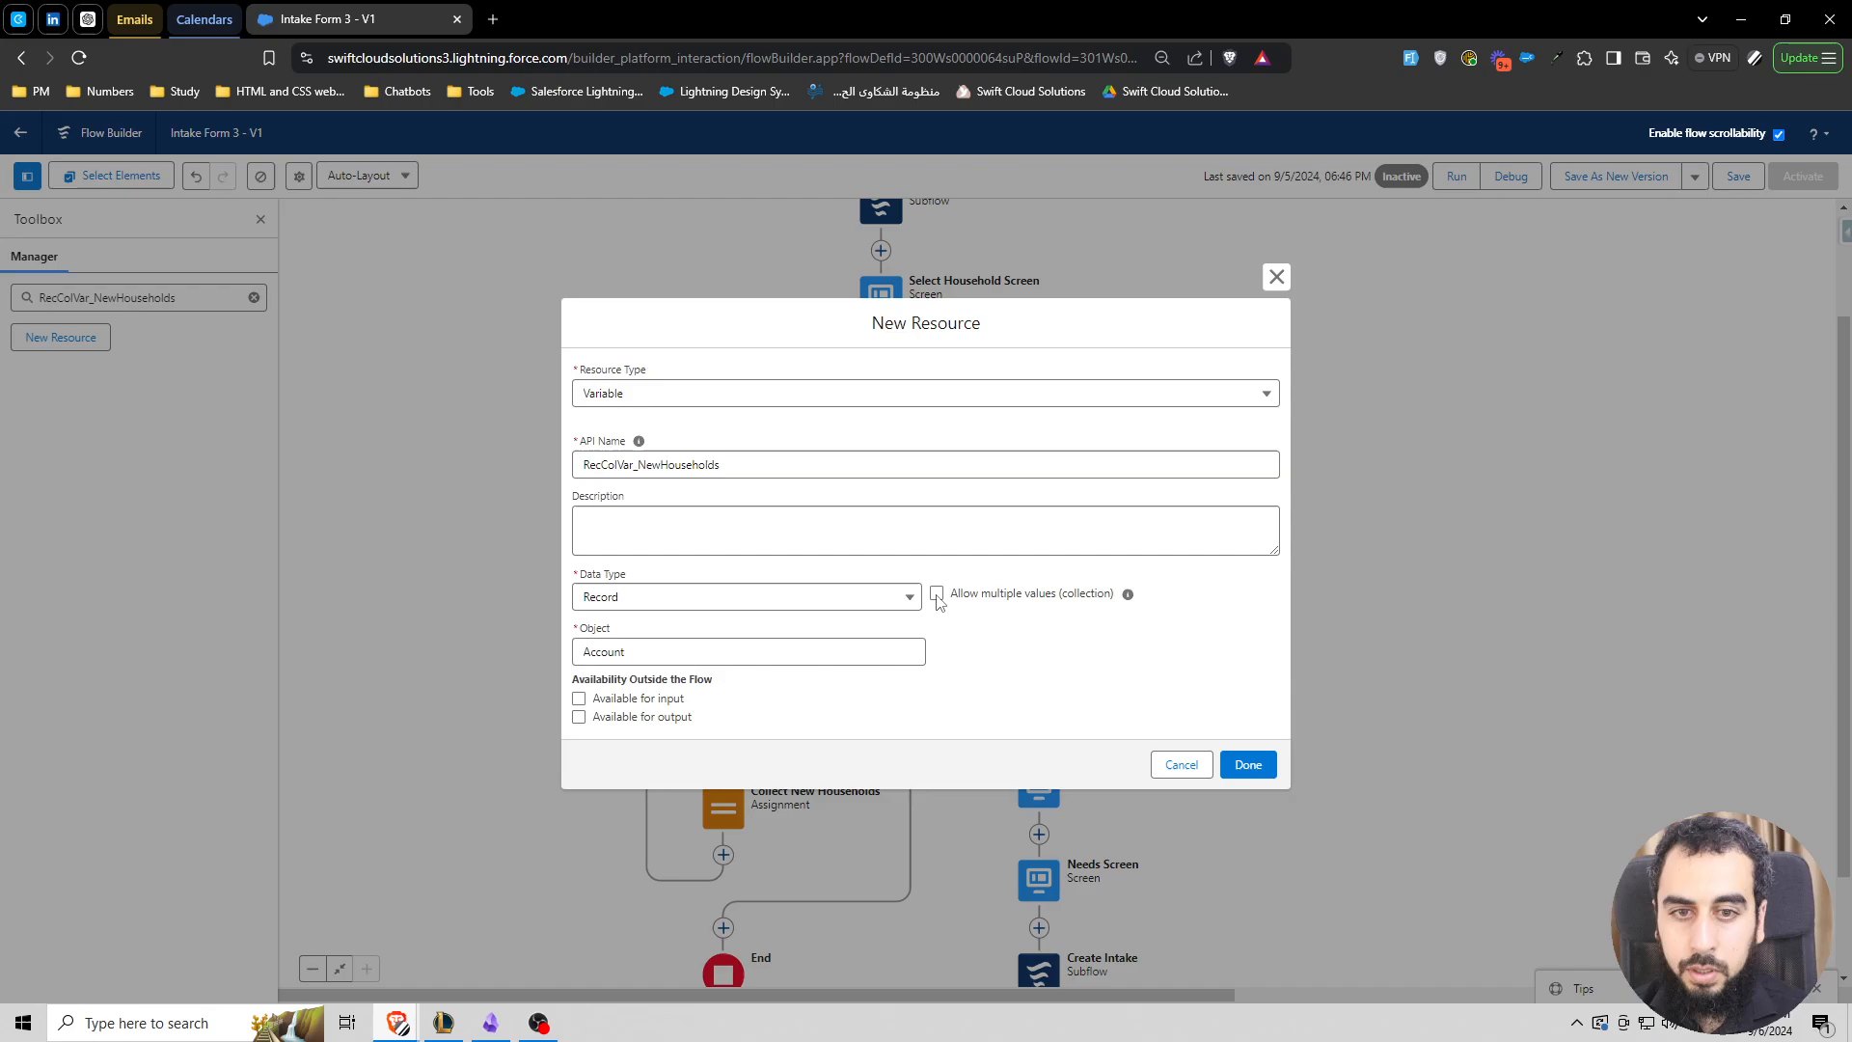
left_click(1247, 764)
- In Collect New Households, set the assignment to RecColVar_NewHouseholds with the operator Add and the value RecVar_NewHousehold
double_click(729, 807)
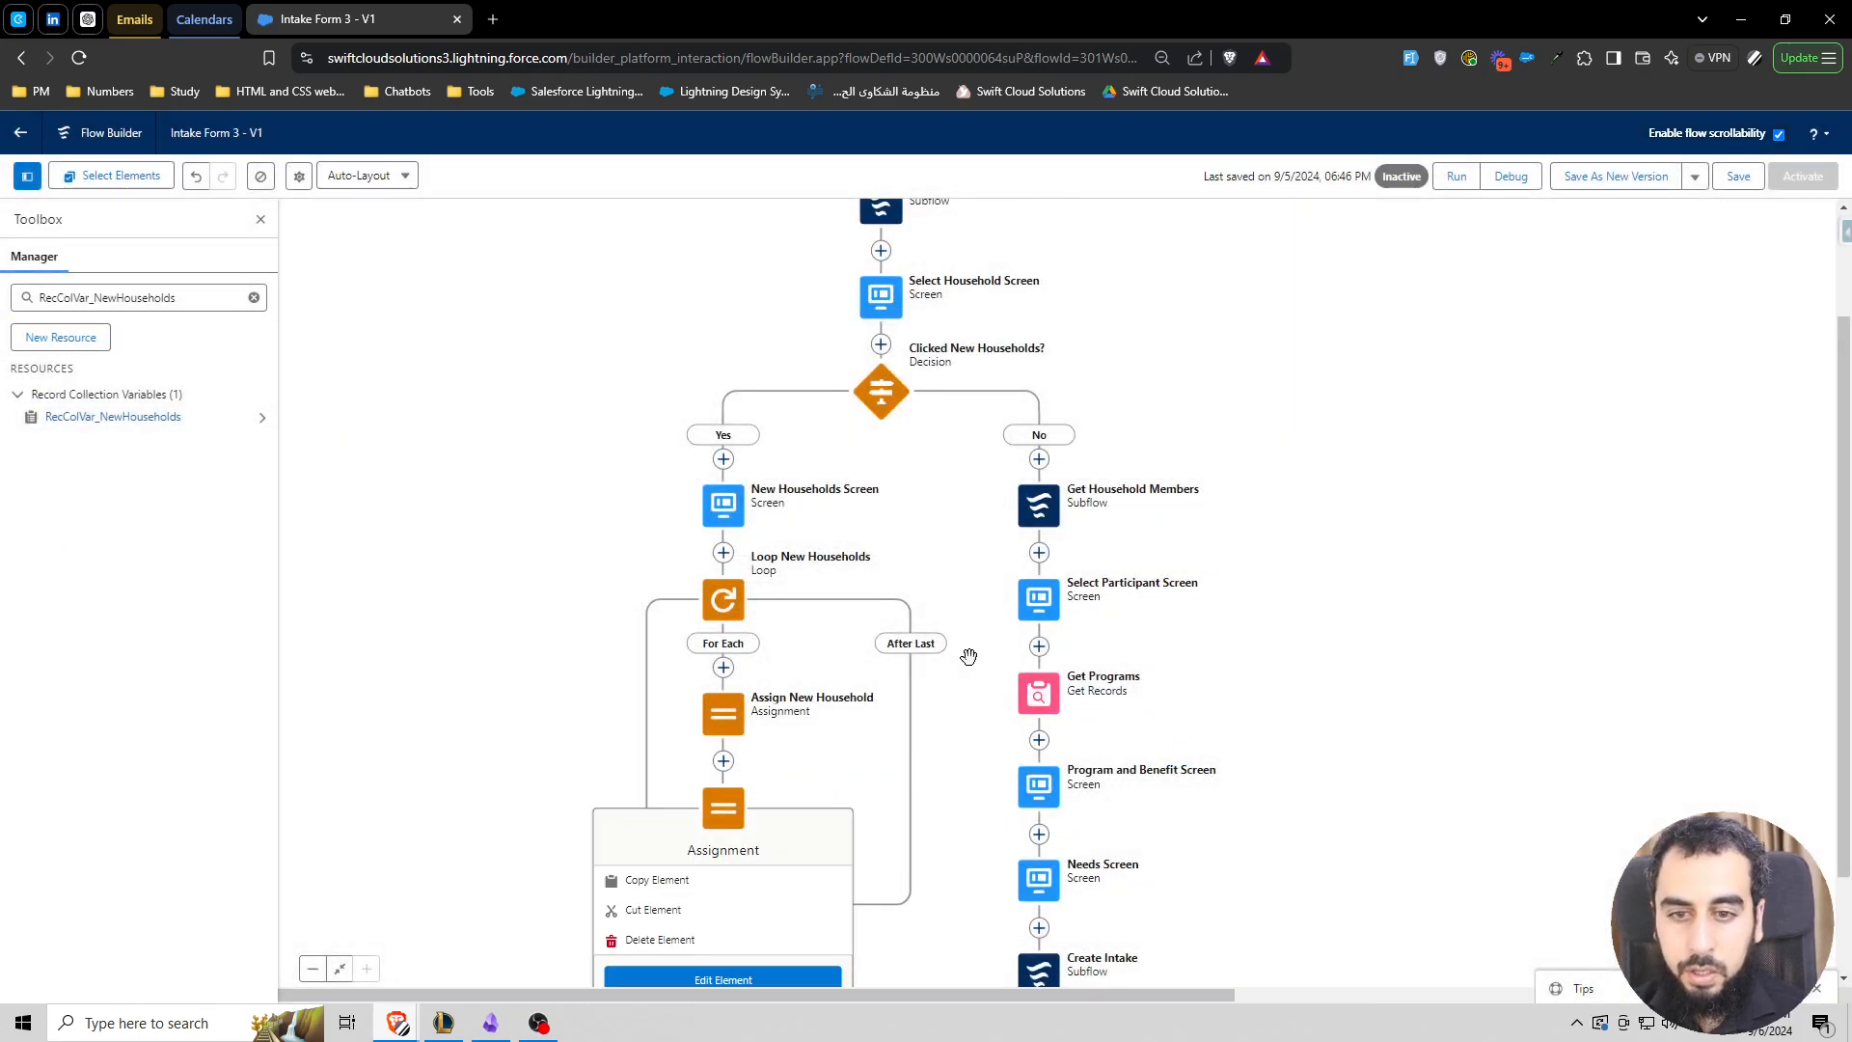
left_click(1277, 489)
type("RecColVar_NewHouseholds")
left_click(1302, 582)
left_click(1452, 489)
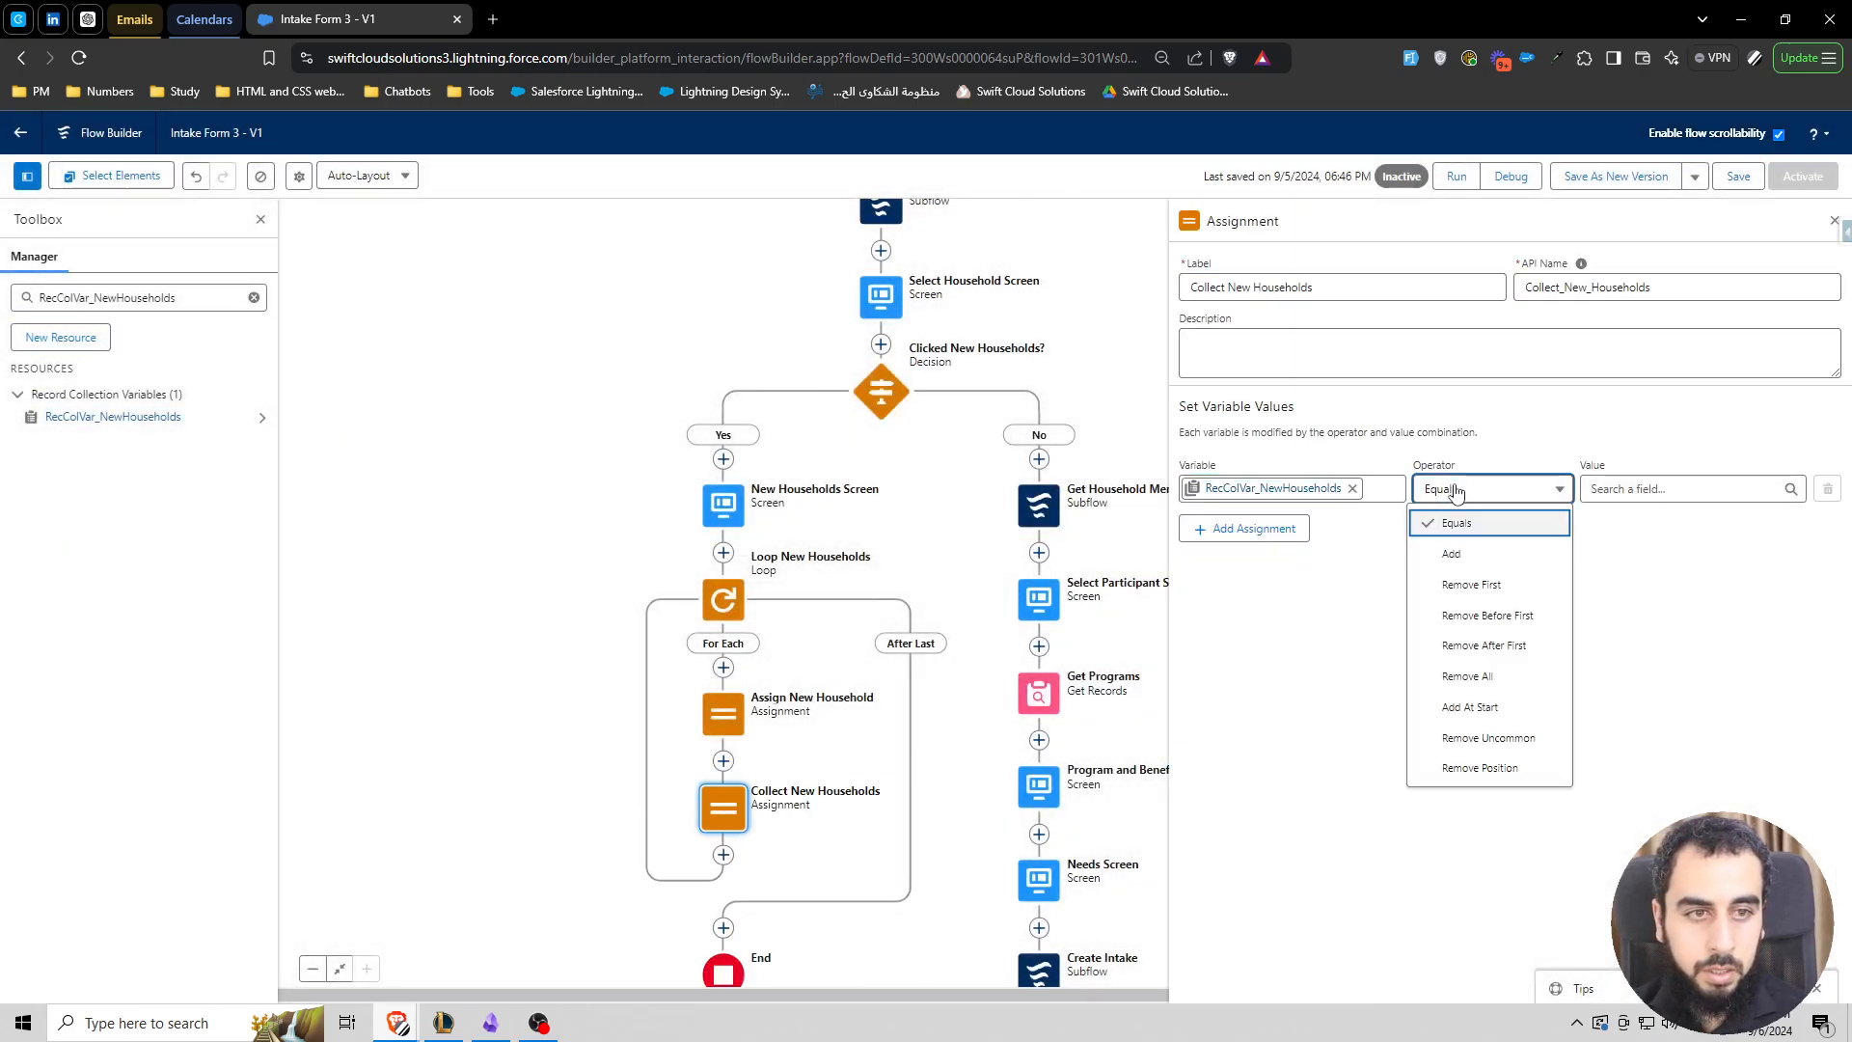
left_click(1477, 555)
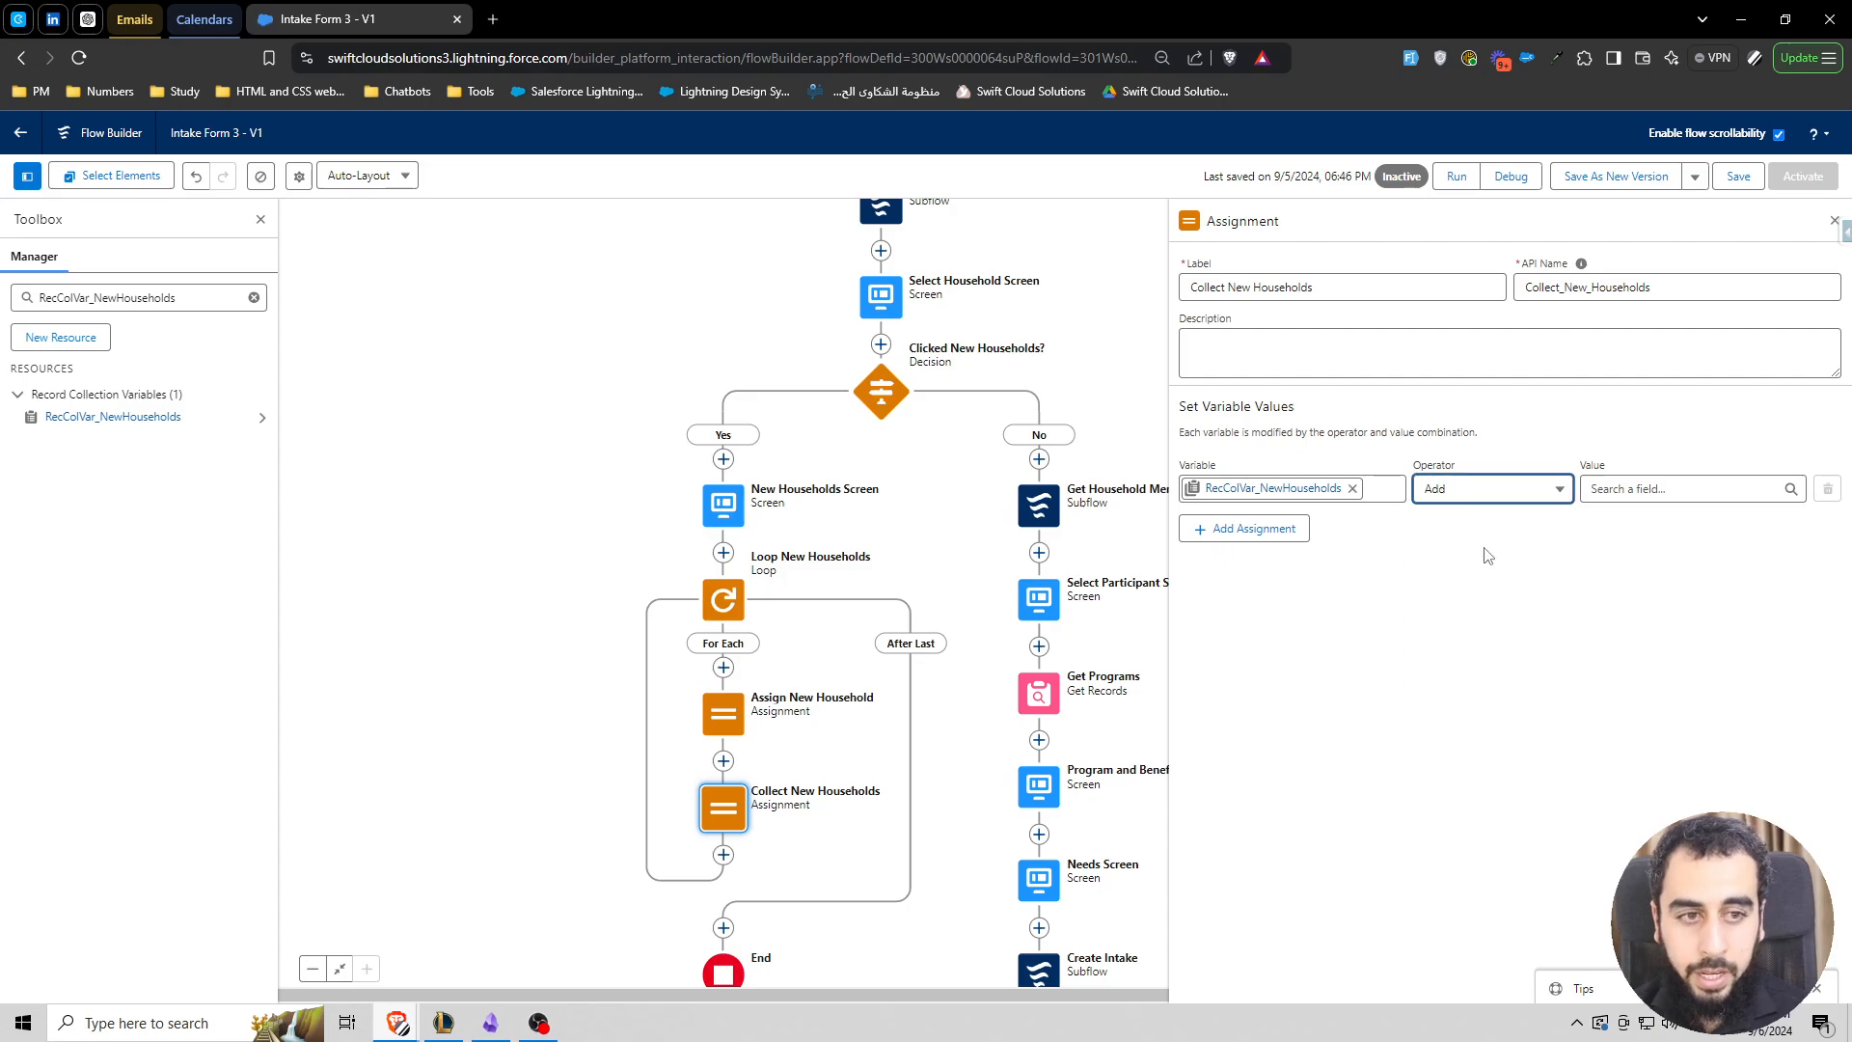
left_click(1628, 490)
type("recv")
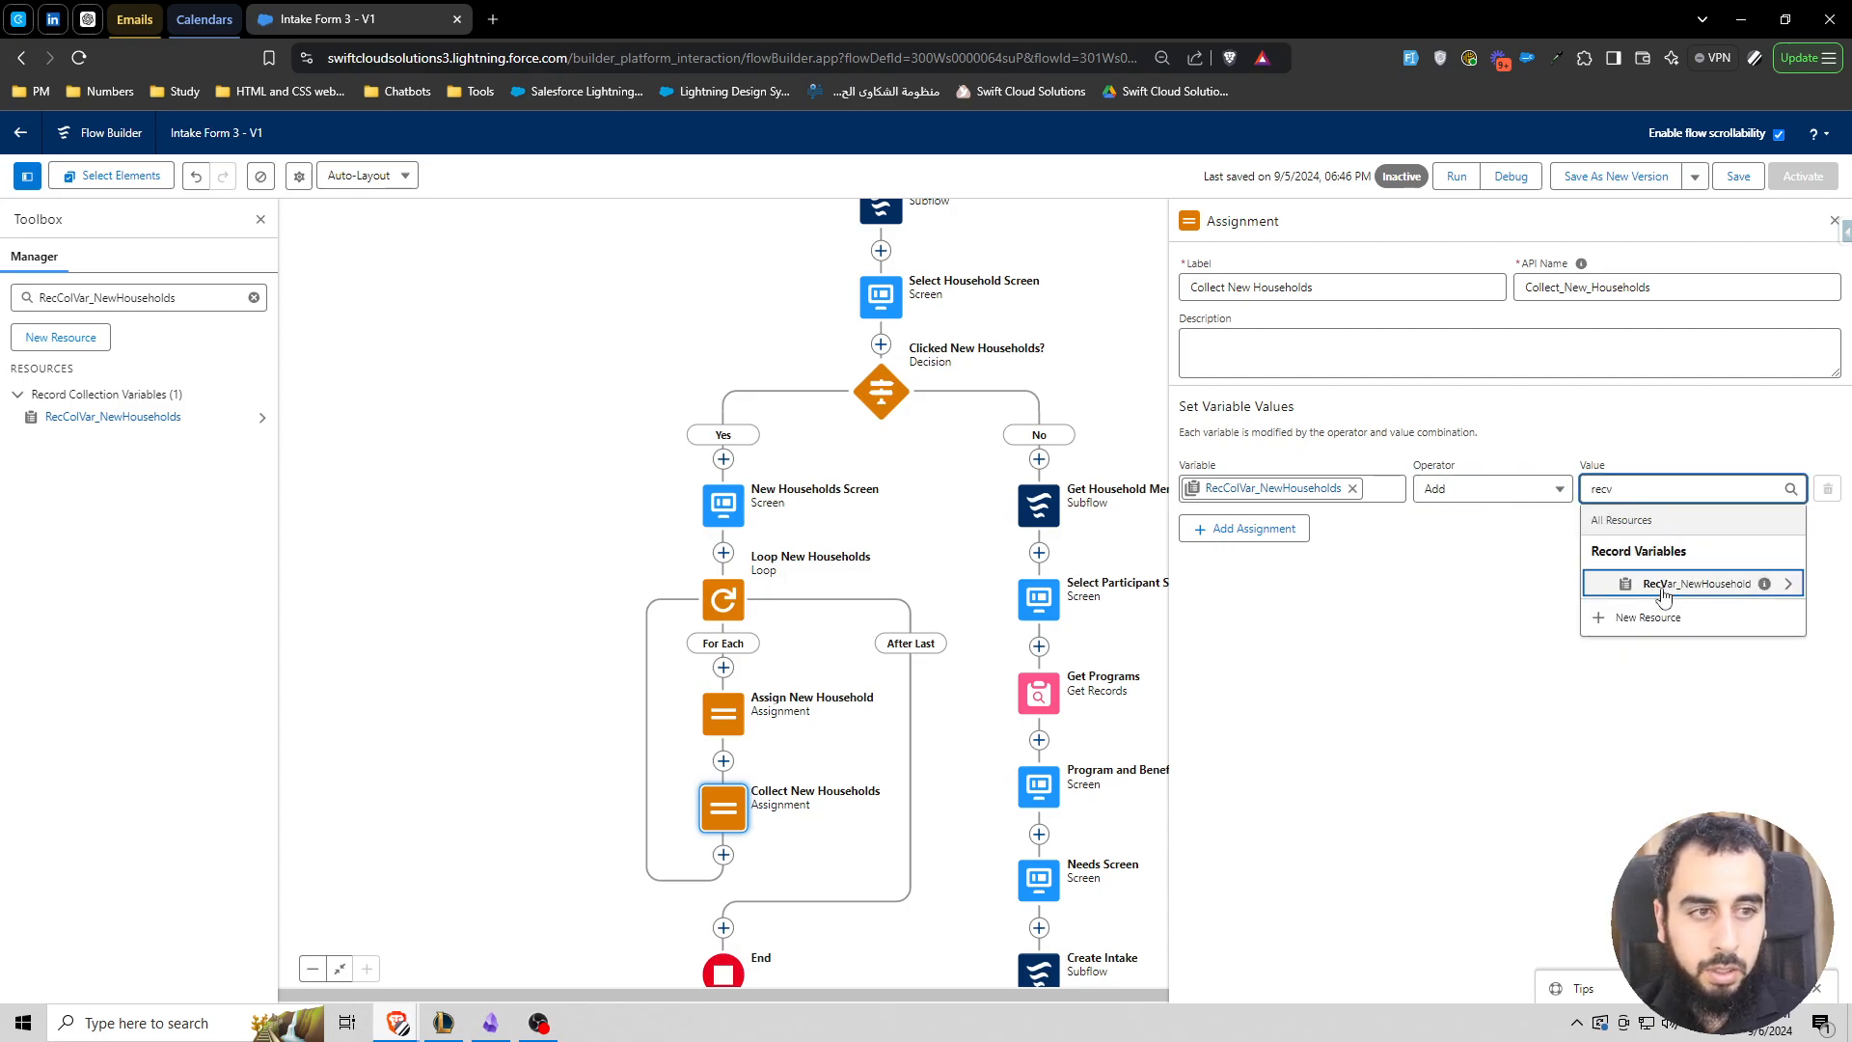
left_click(1663, 590)
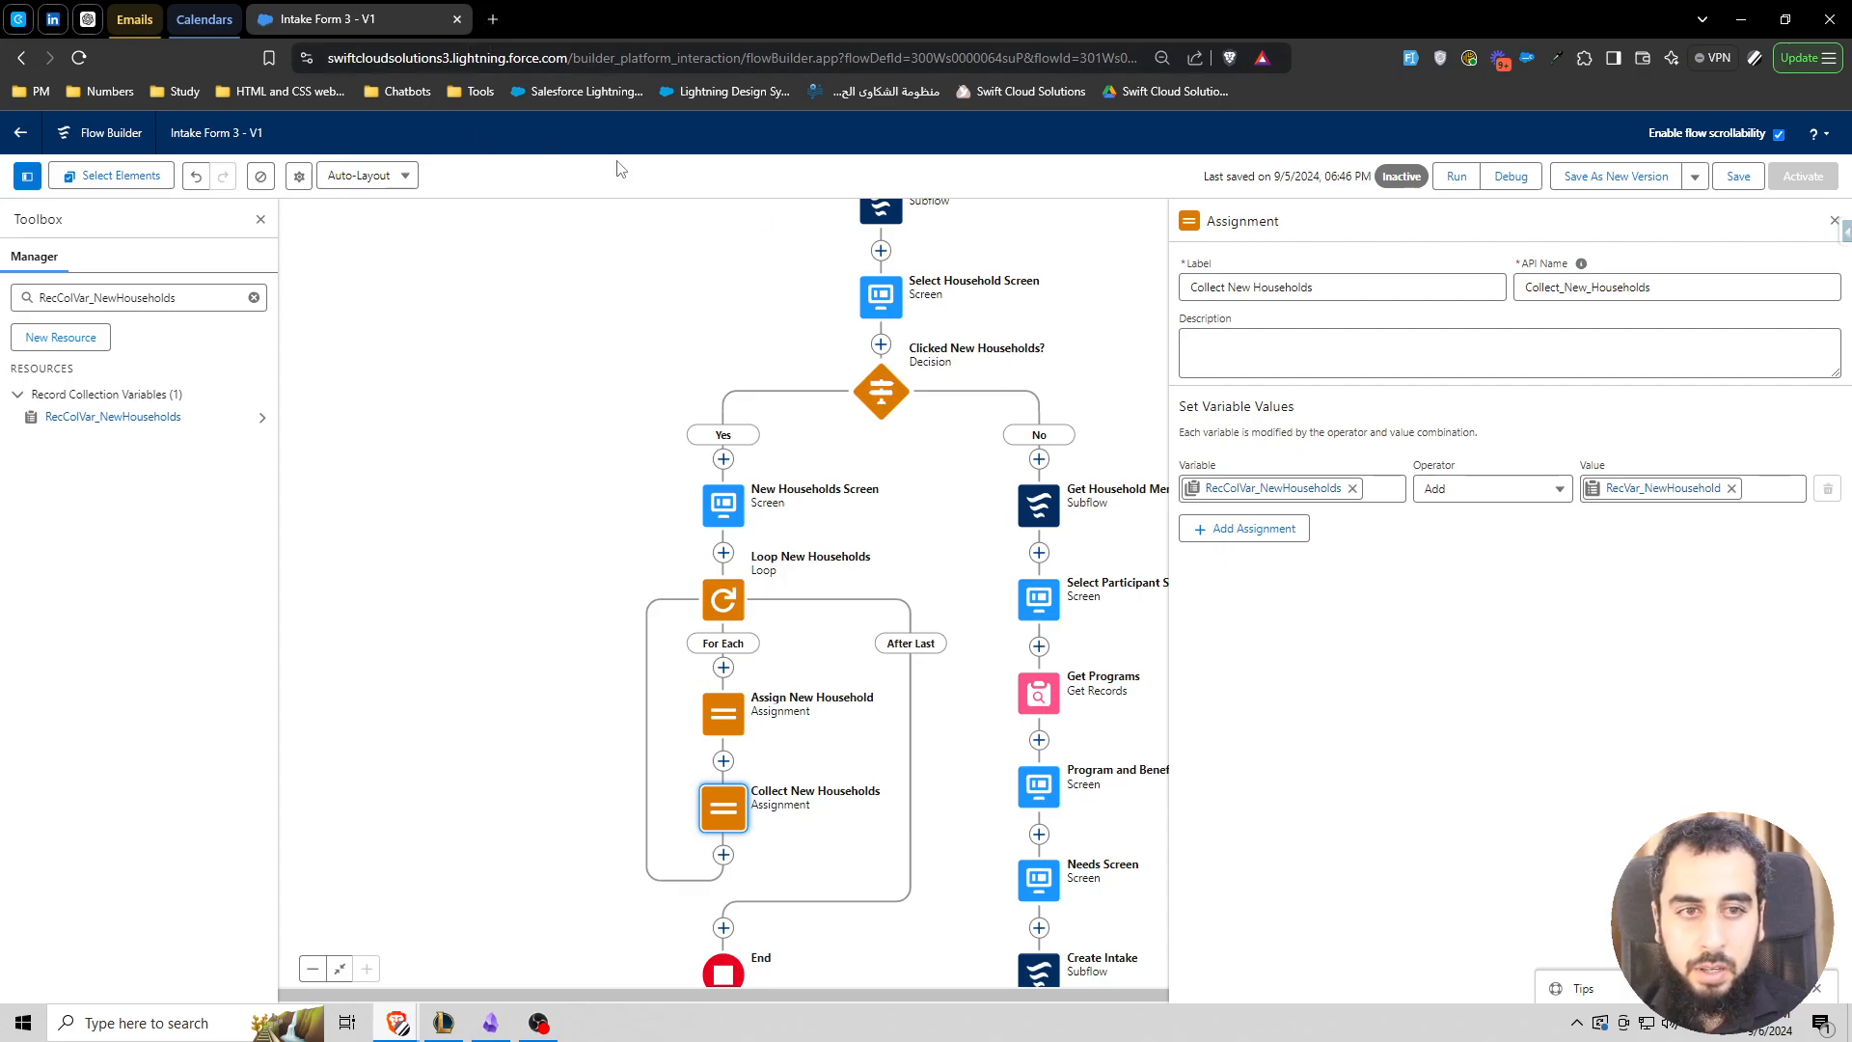
- Open canva.com in a new browser tab and create a blank whiteboard
left_click(493, 20)
type("canva.com")
key("Return")
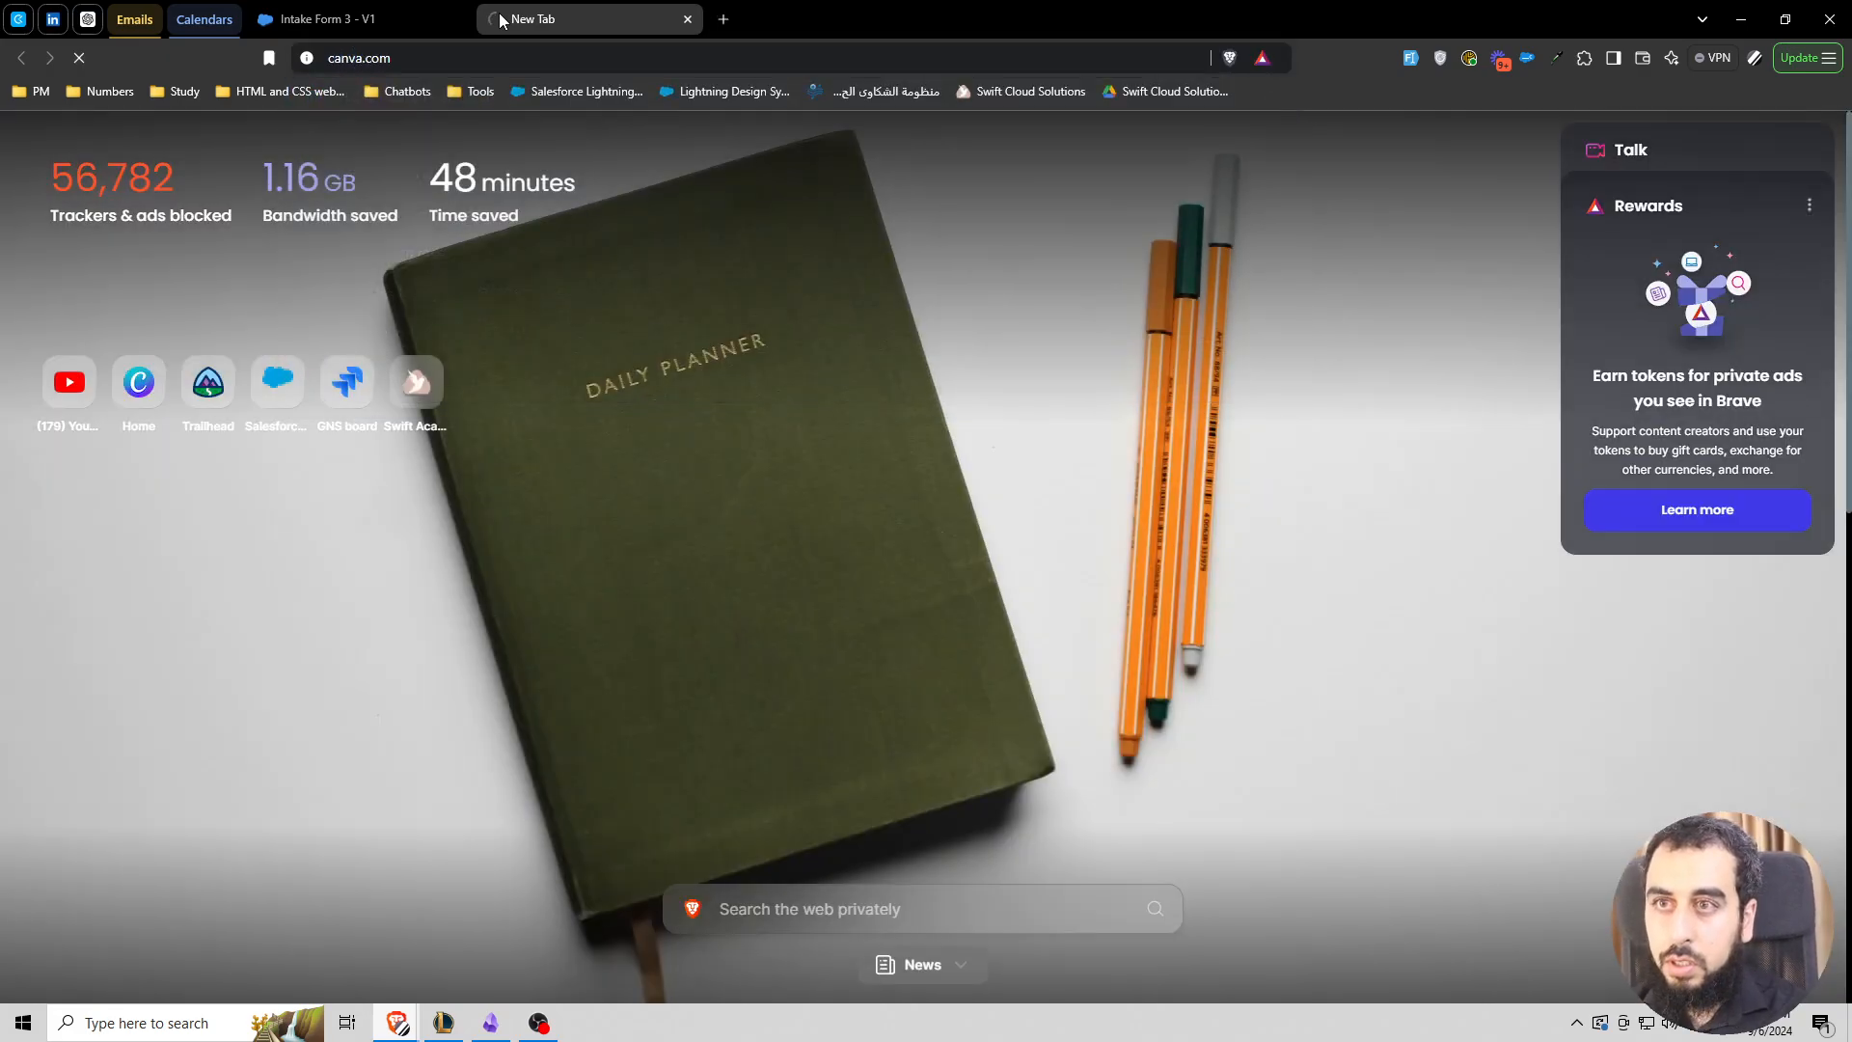
left_click(388, 15)
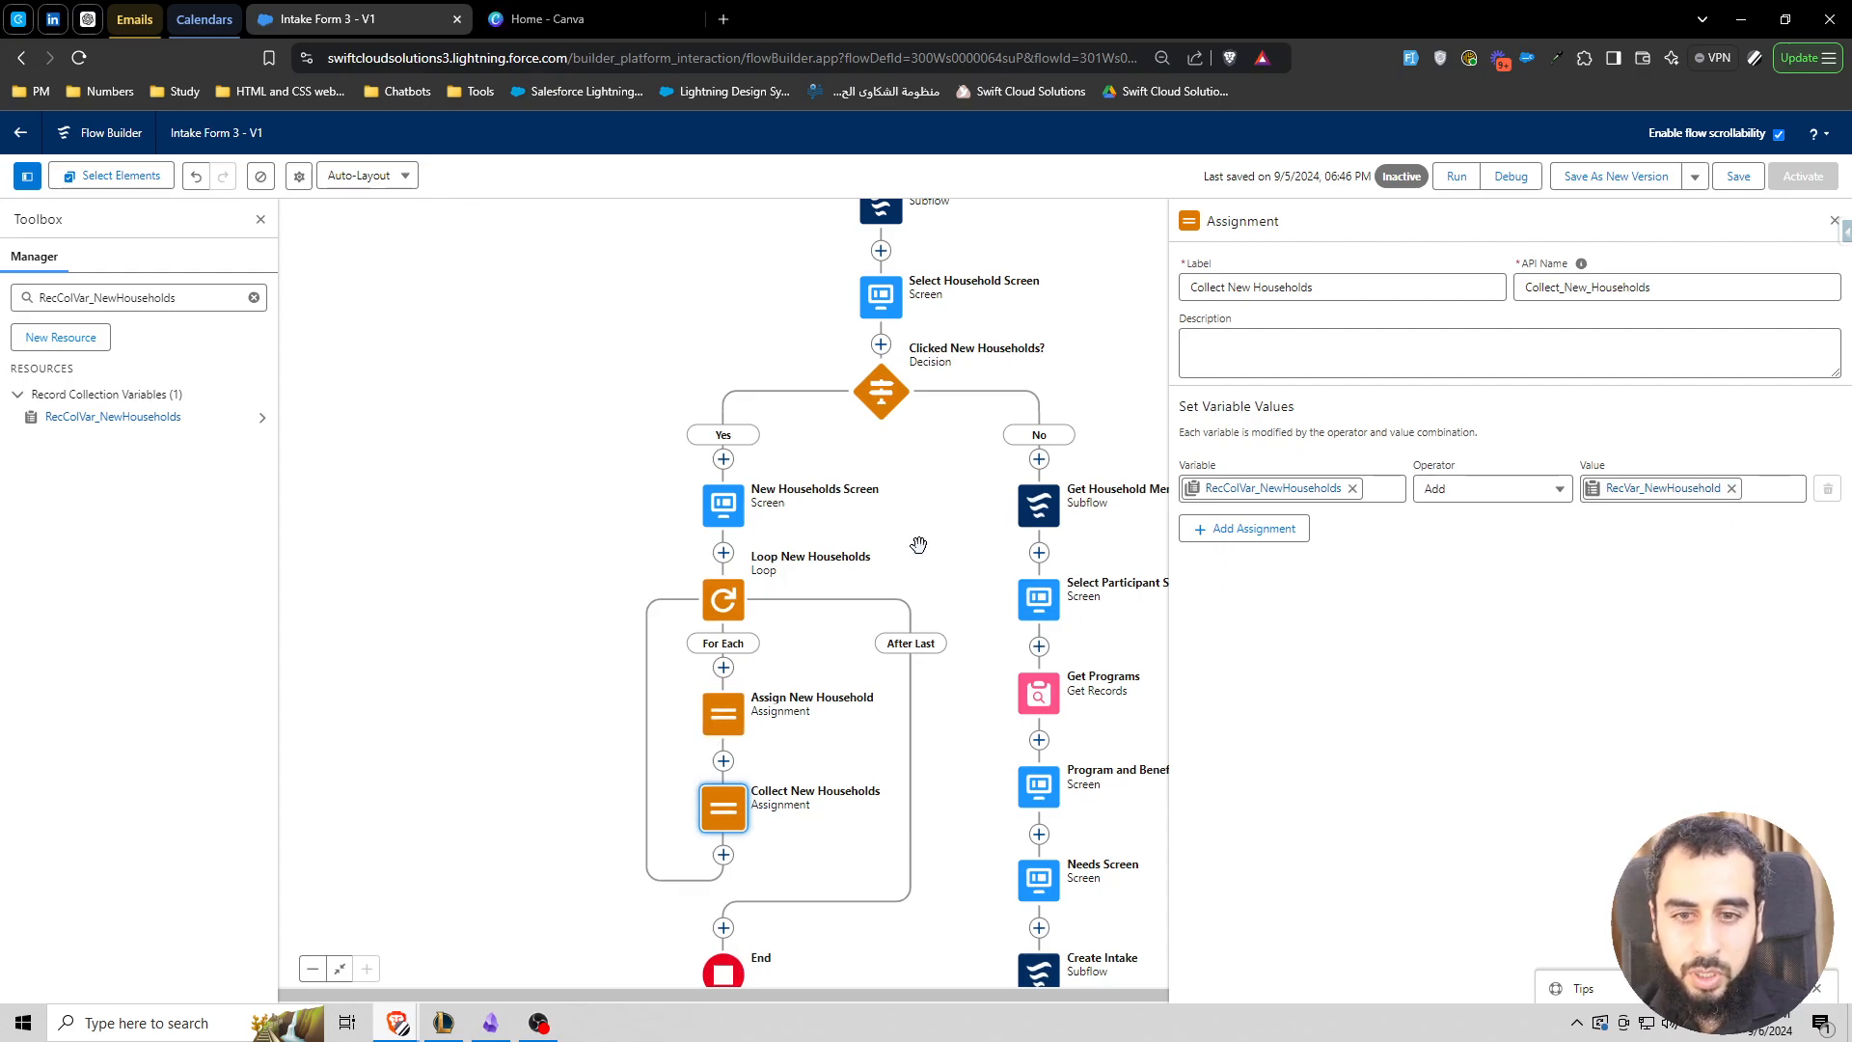
left_click(563, 27)
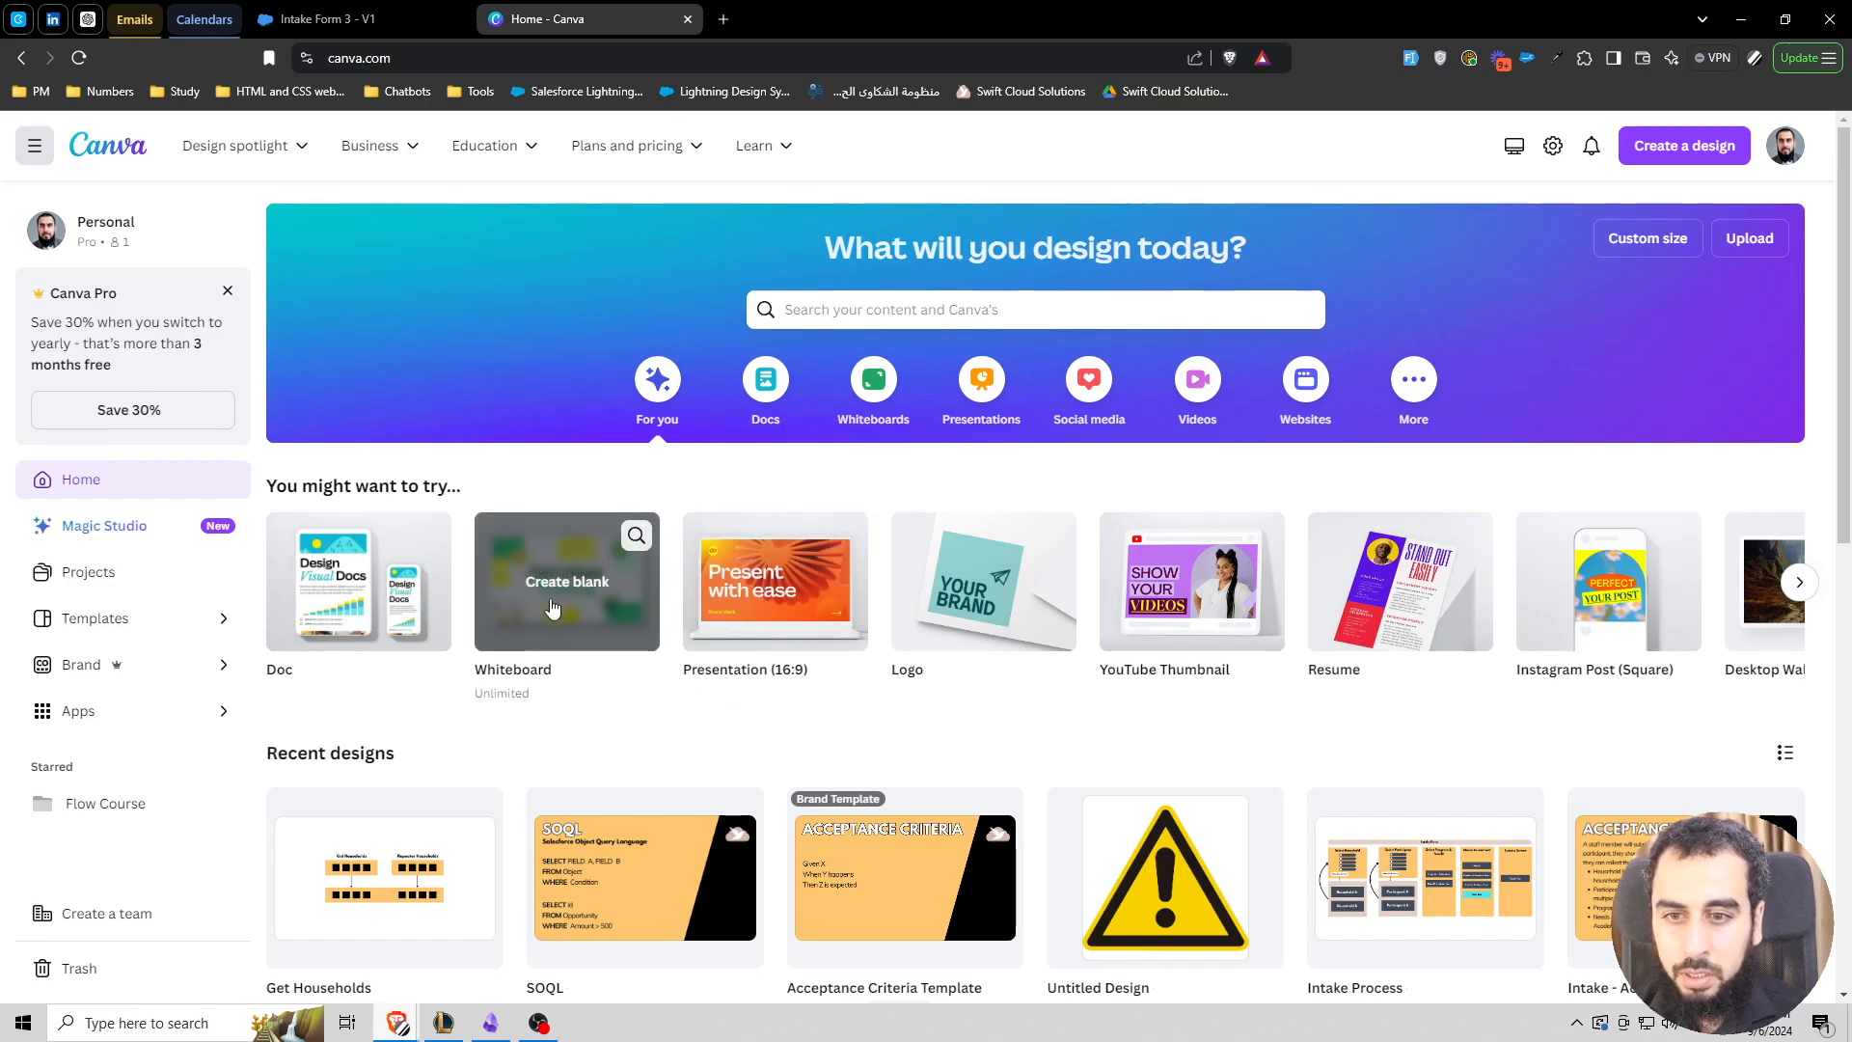
left_click(536, 598)
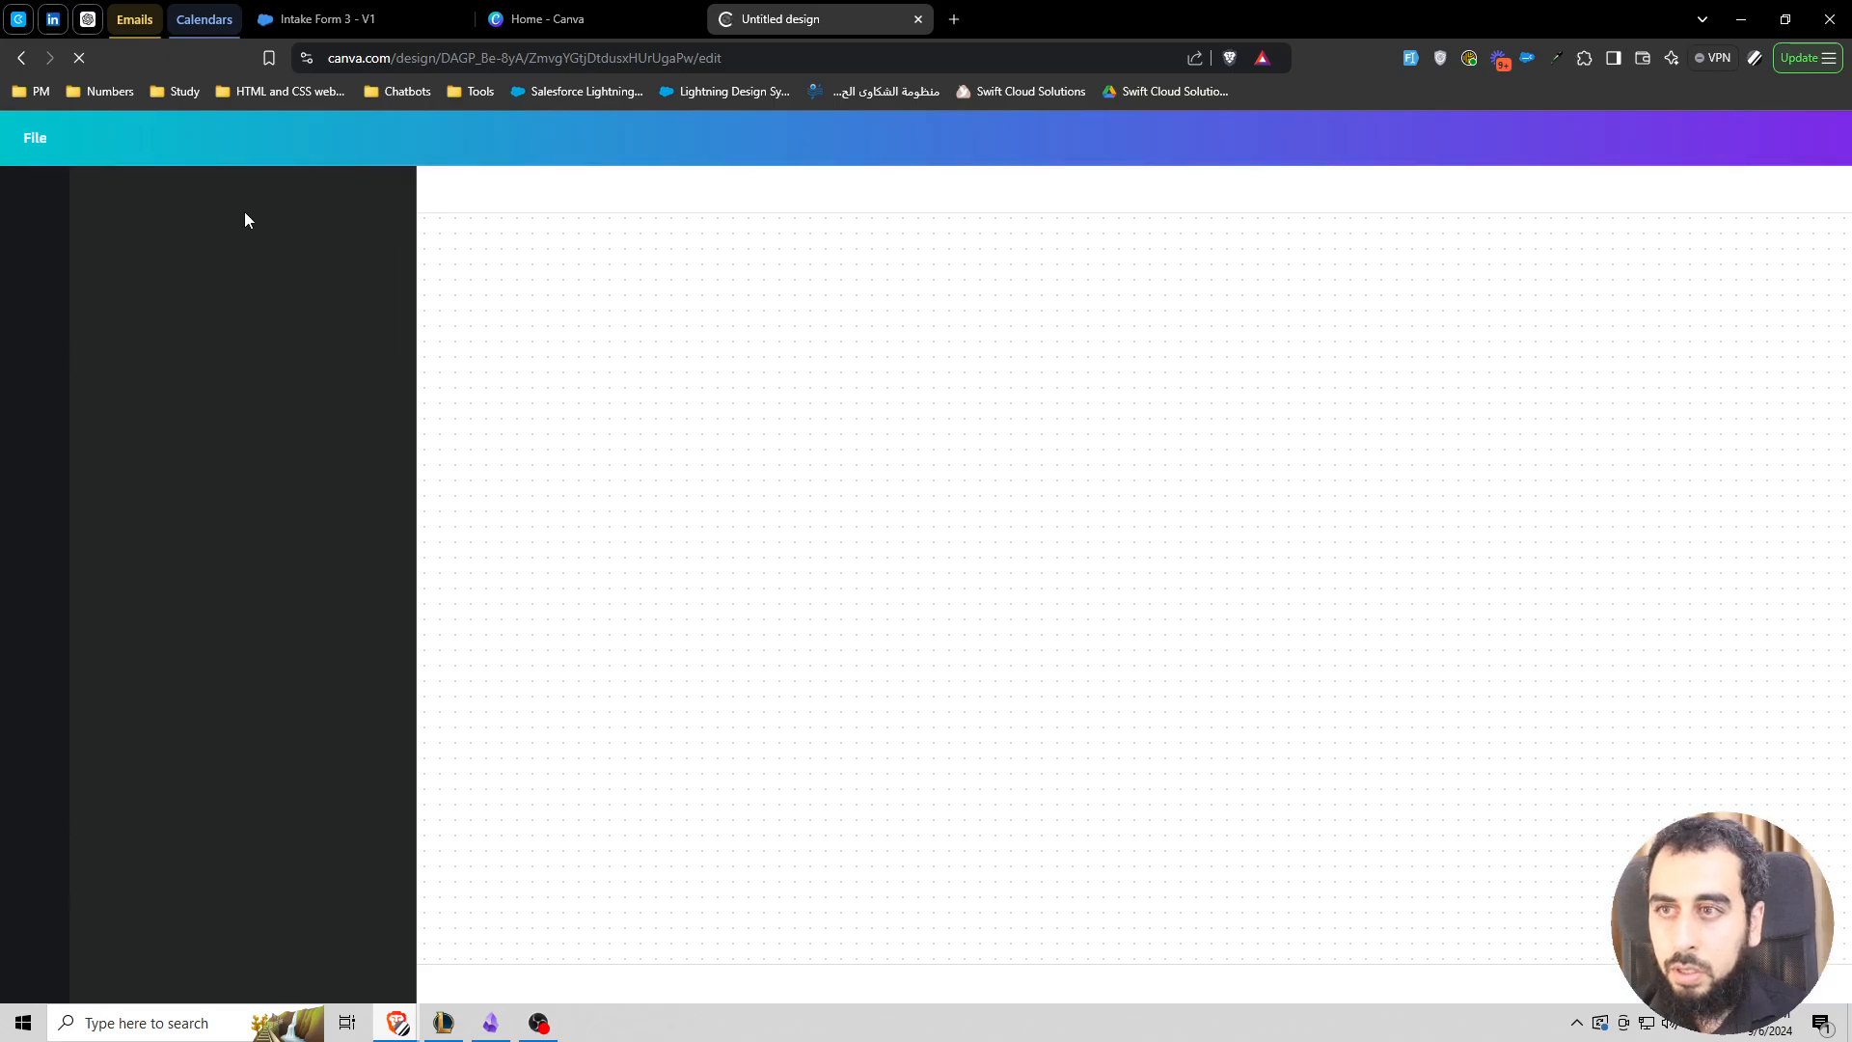
left_click(425, 589)
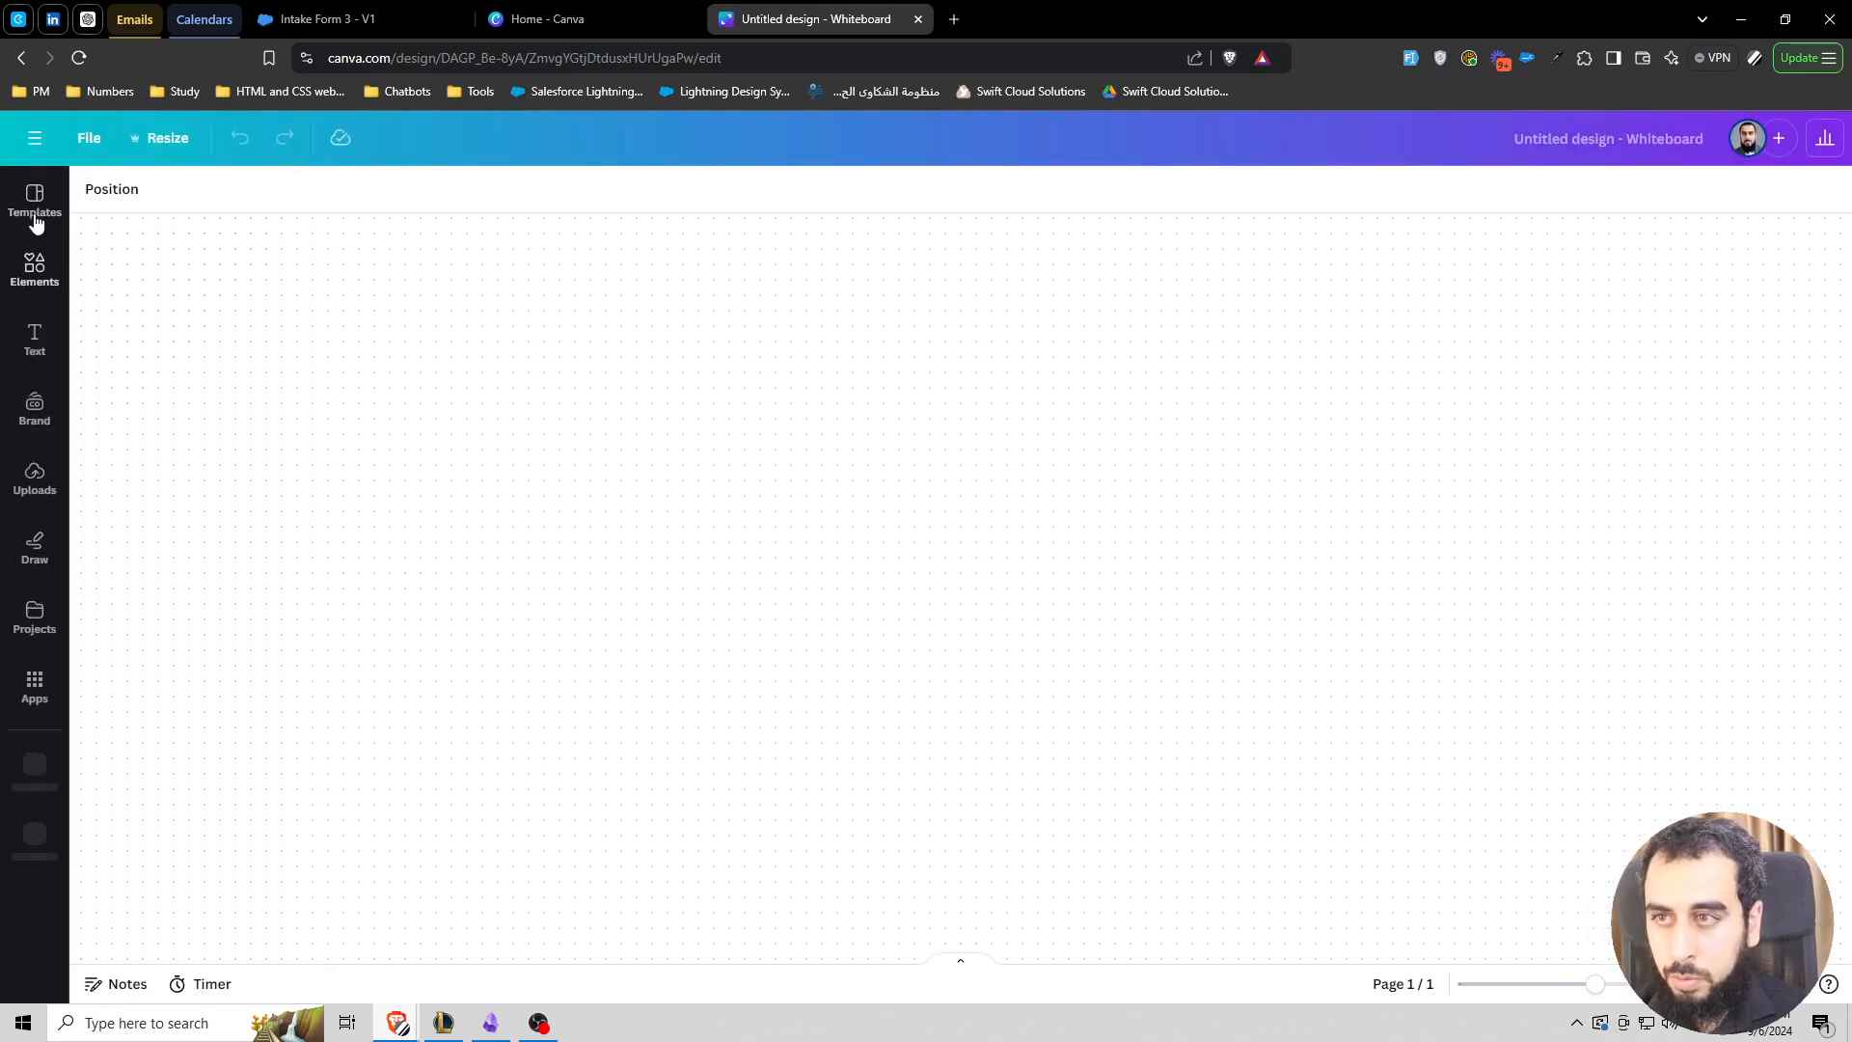
- Add a square shape to the whiteboard and collapse the elements library
left_click(35, 278)
left_click(152, 704)
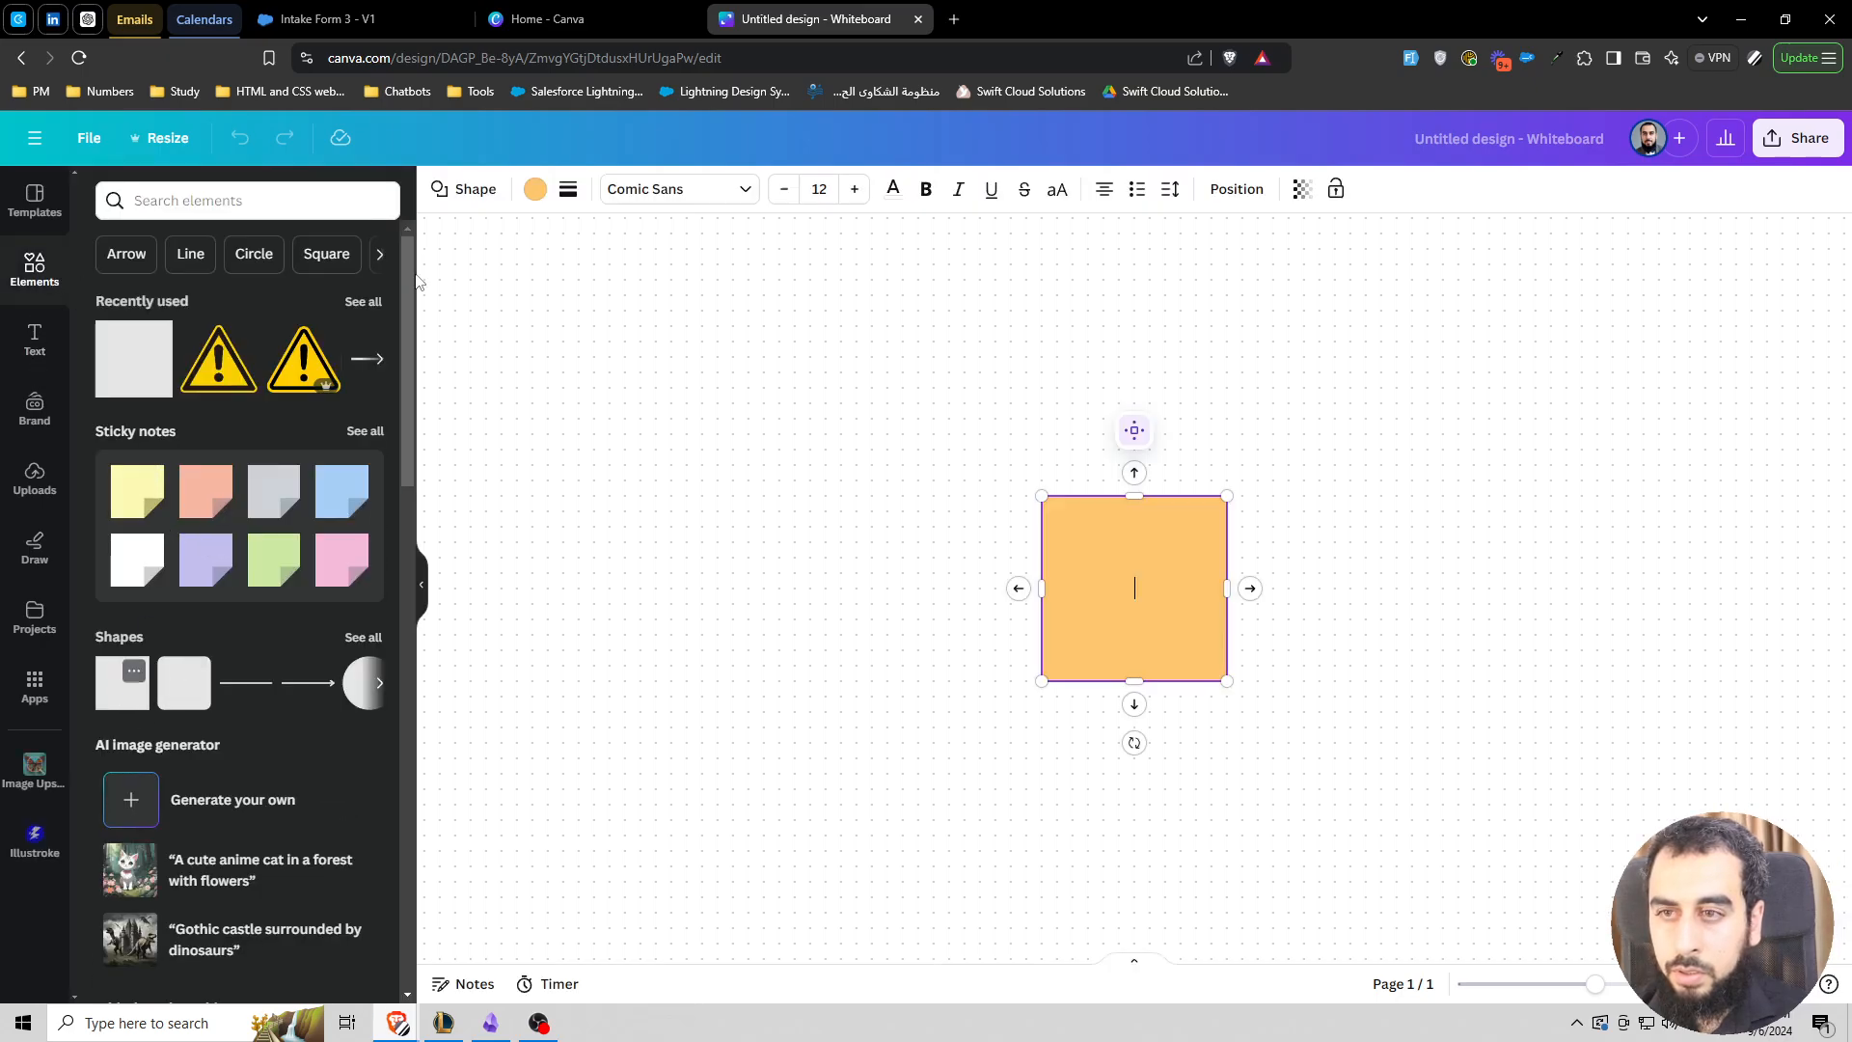
left_click(422, 582)
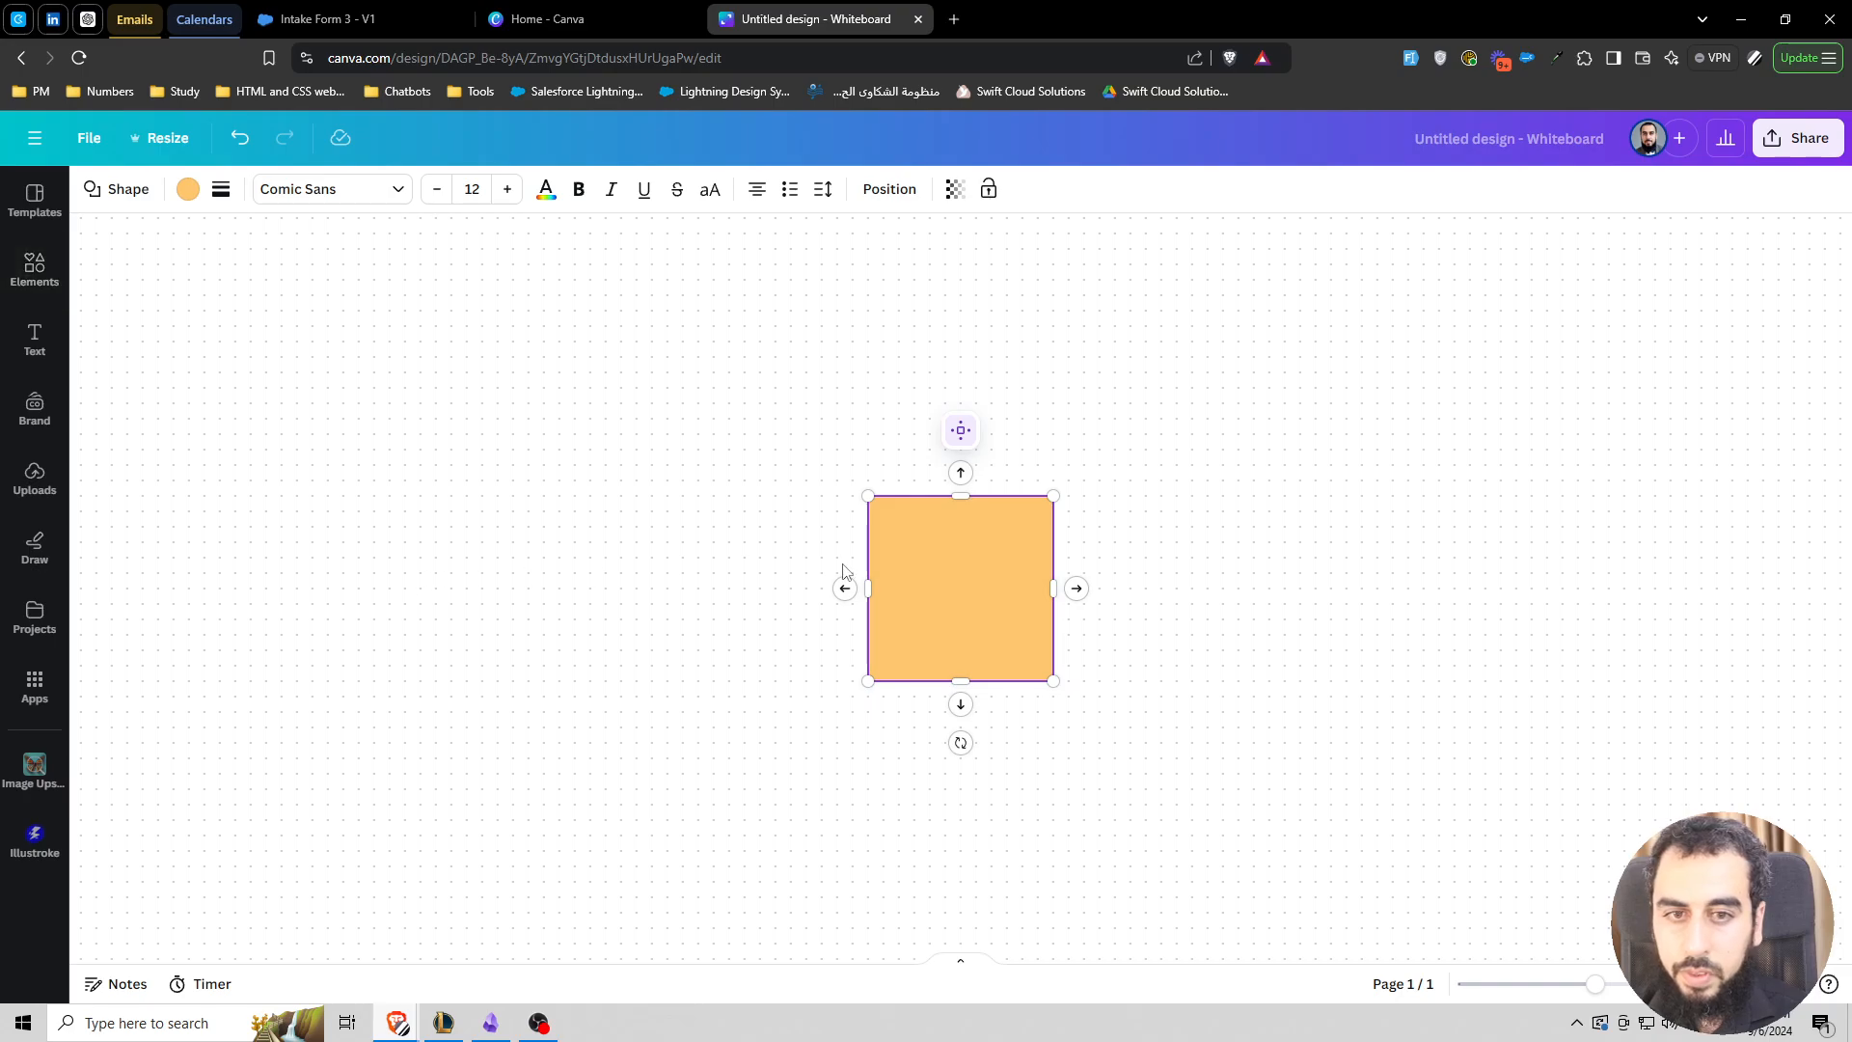
- Label the square with RecVar_NewHousehold and, on a second line, Account Name: Omega A
type("RecVar")
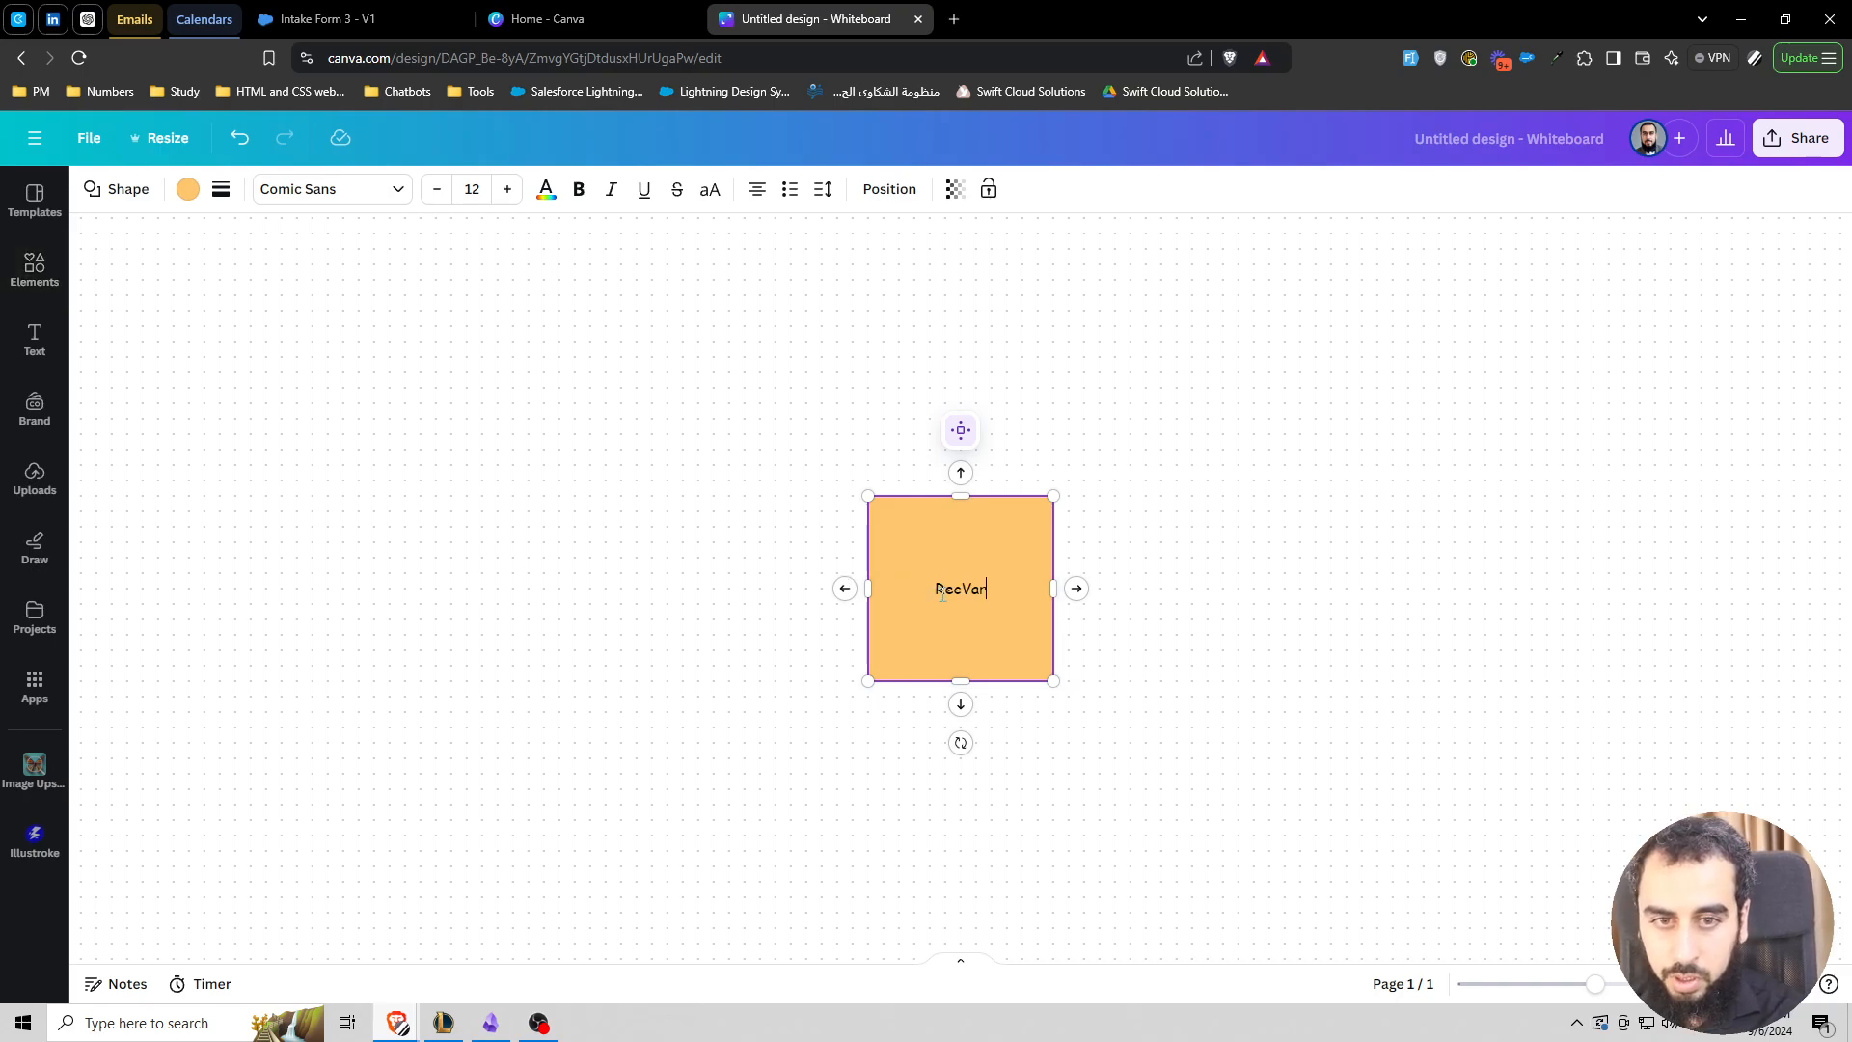
type("_NewHousehold")
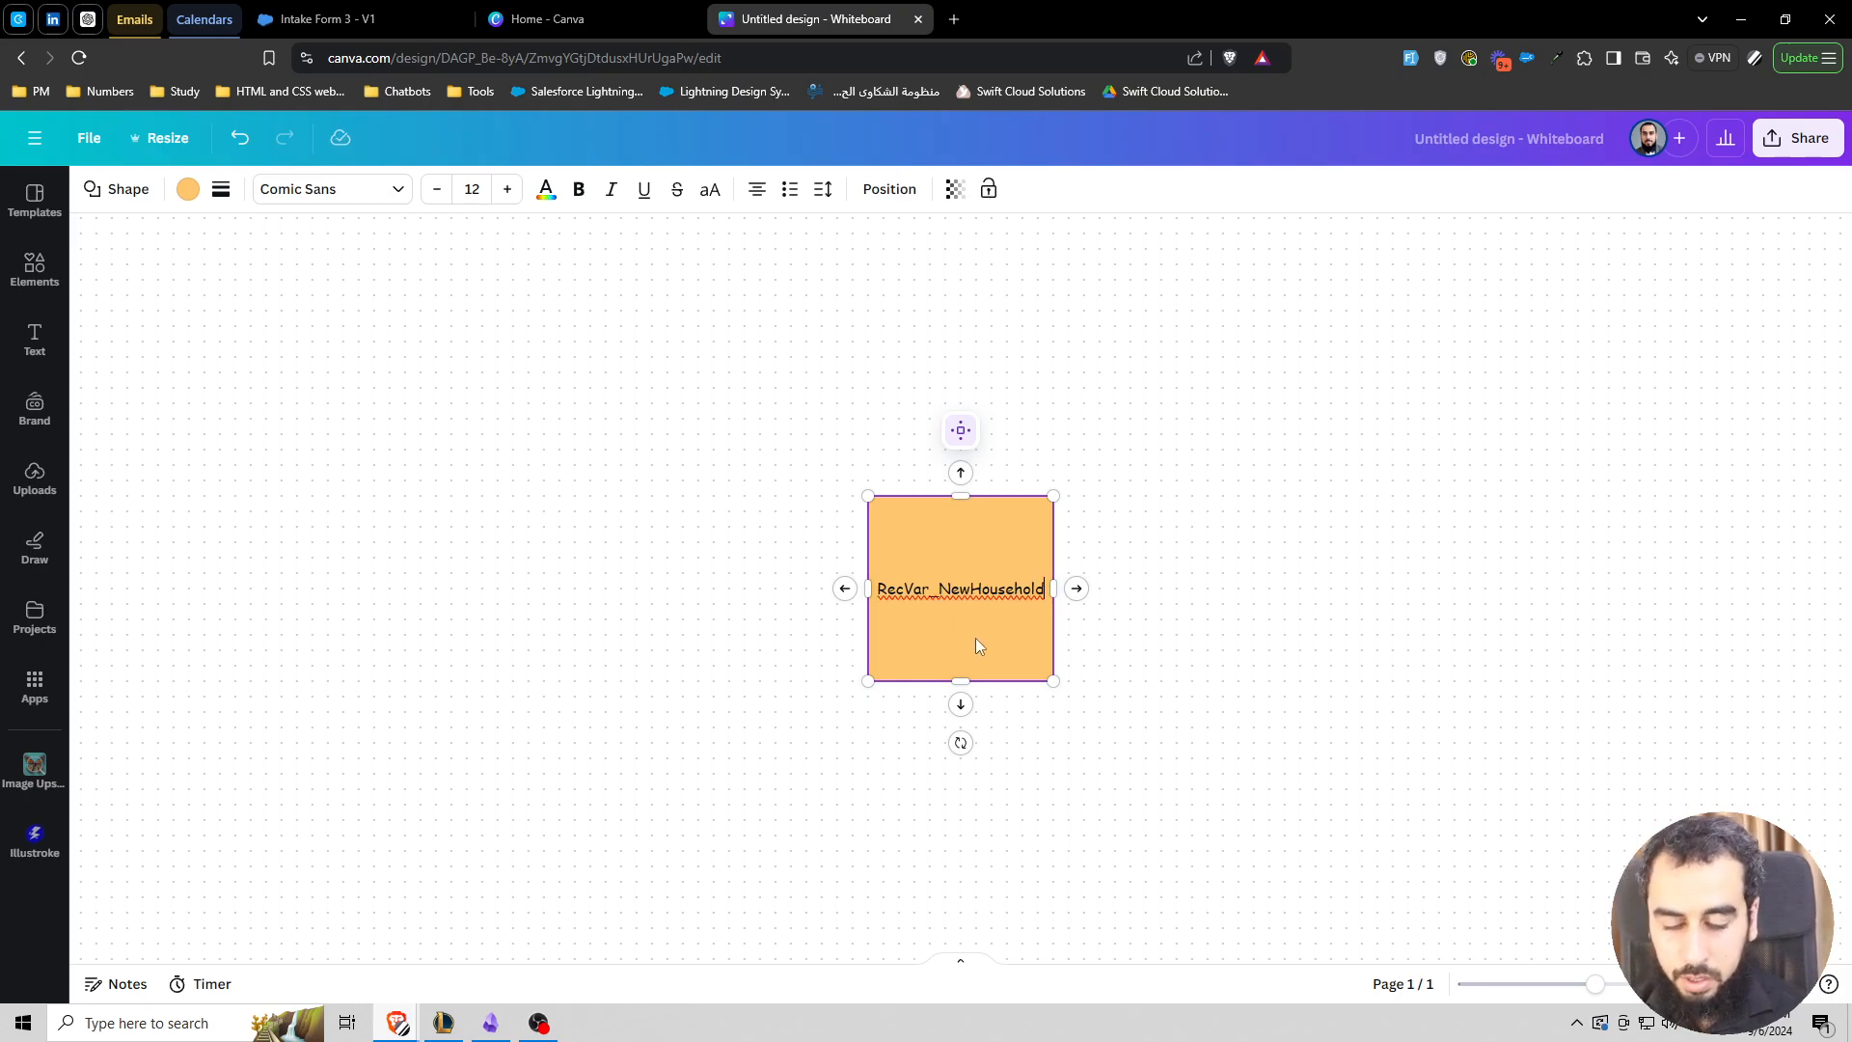
key("Return")
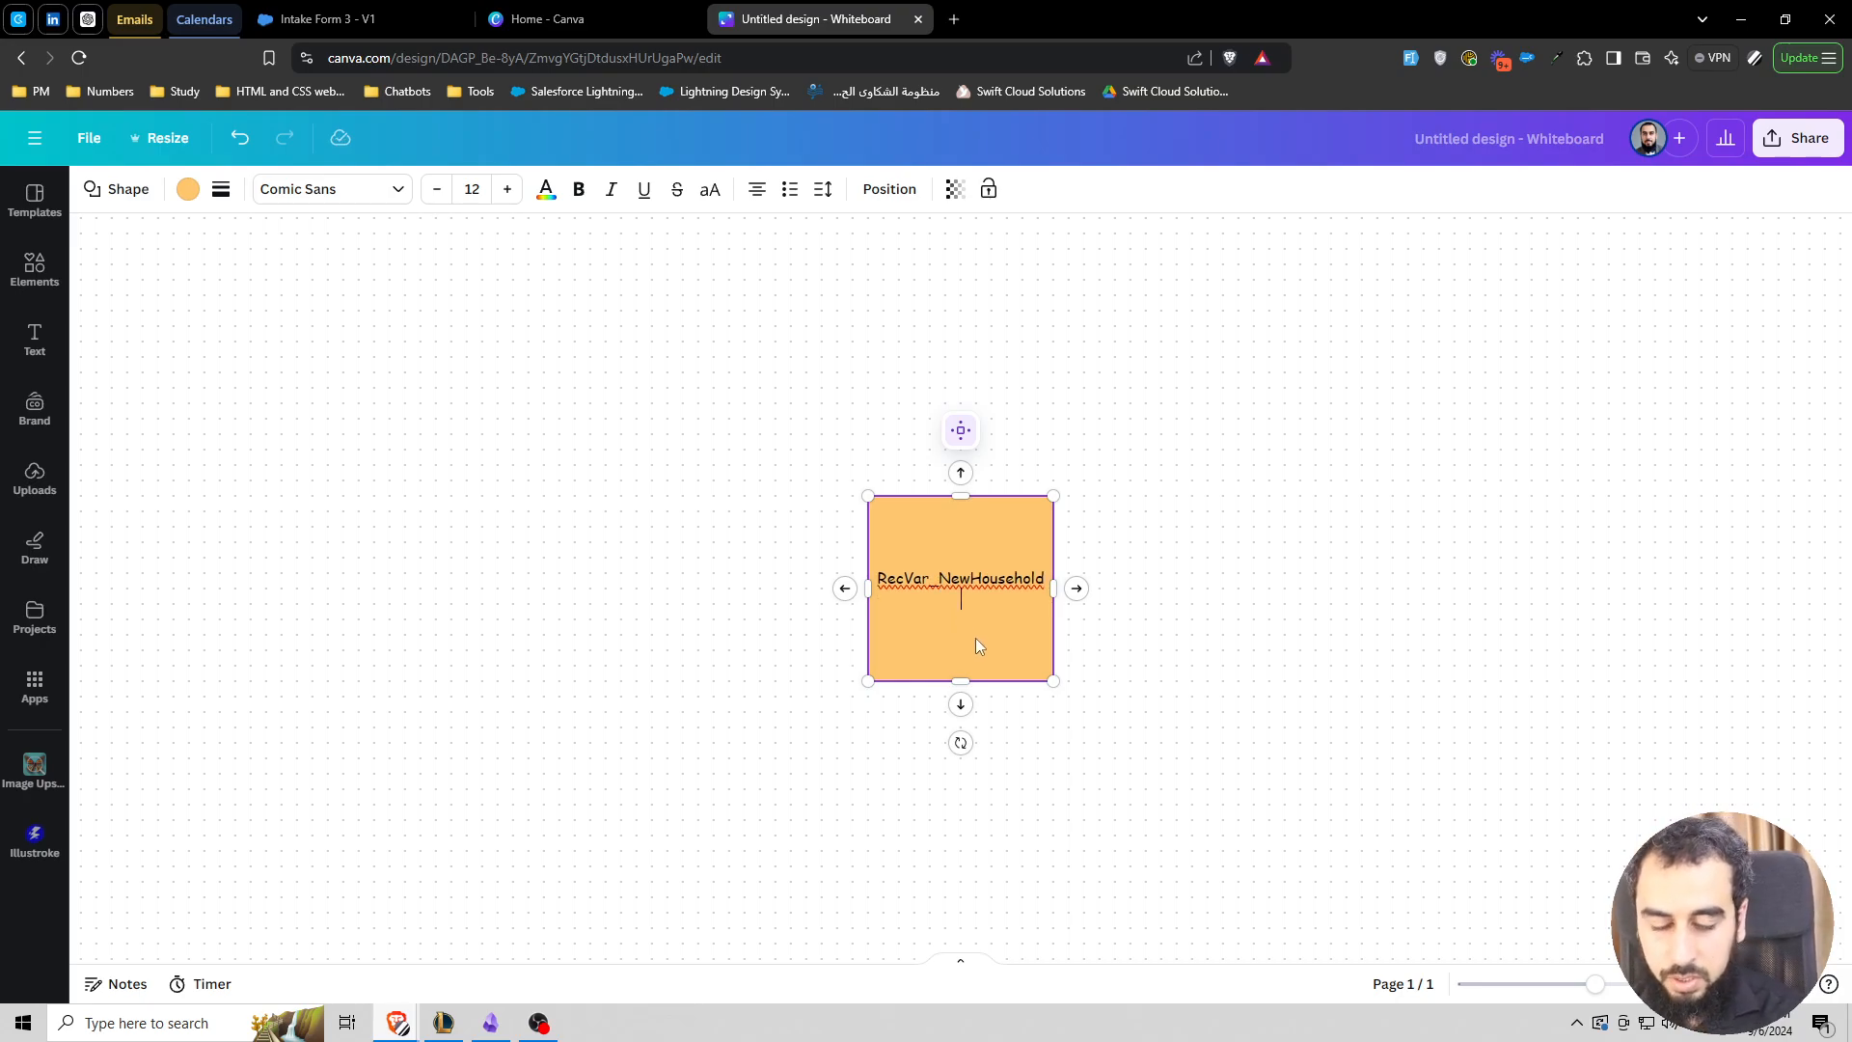
type("Account Name: ")
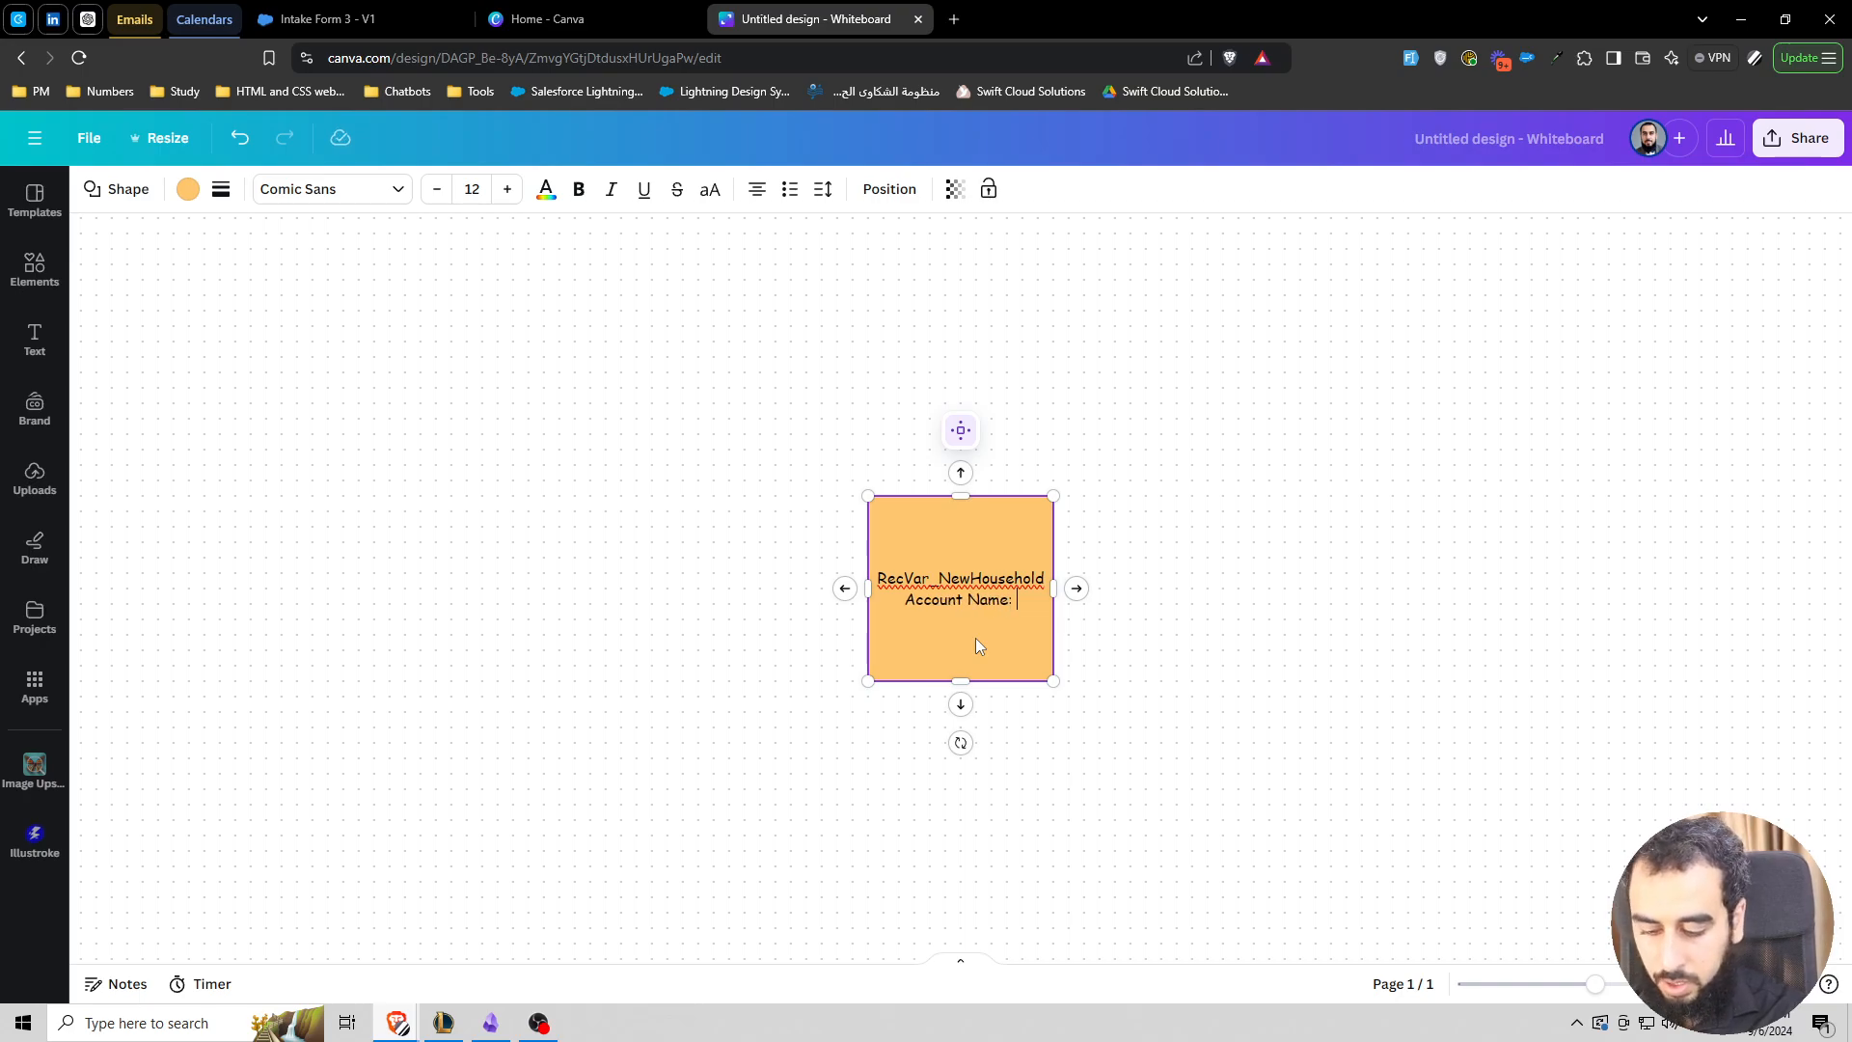
type("Omega A")
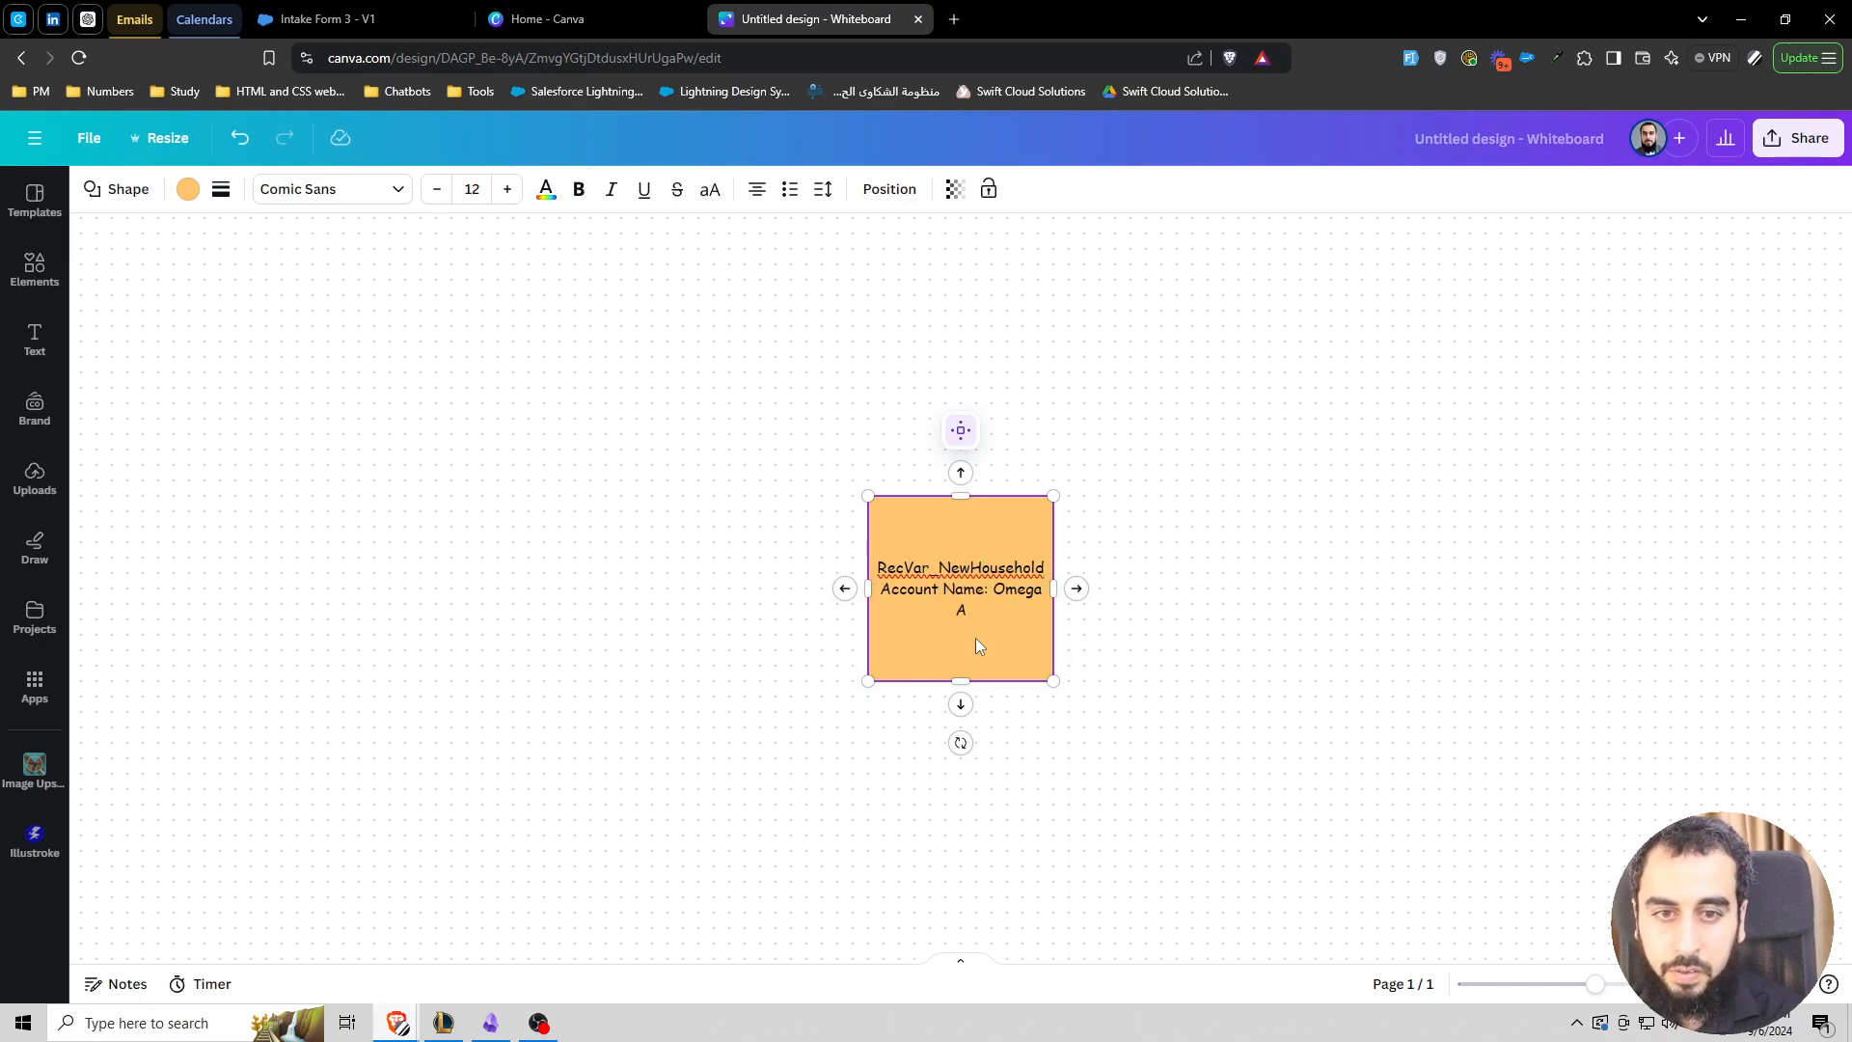
- Reshape the labelled square into a wide, flat rectangle and create a much larger copy of it below
left_click_drag(1053, 588, 1246, 587)
left_click_drag(1057, 678, 1058, 582)
left_click_drag(1242, 543, 1268, 887)
left_click(1200, 540)
left_click(1107, 531)
key("ctrl+c")
key("ctrl+v")
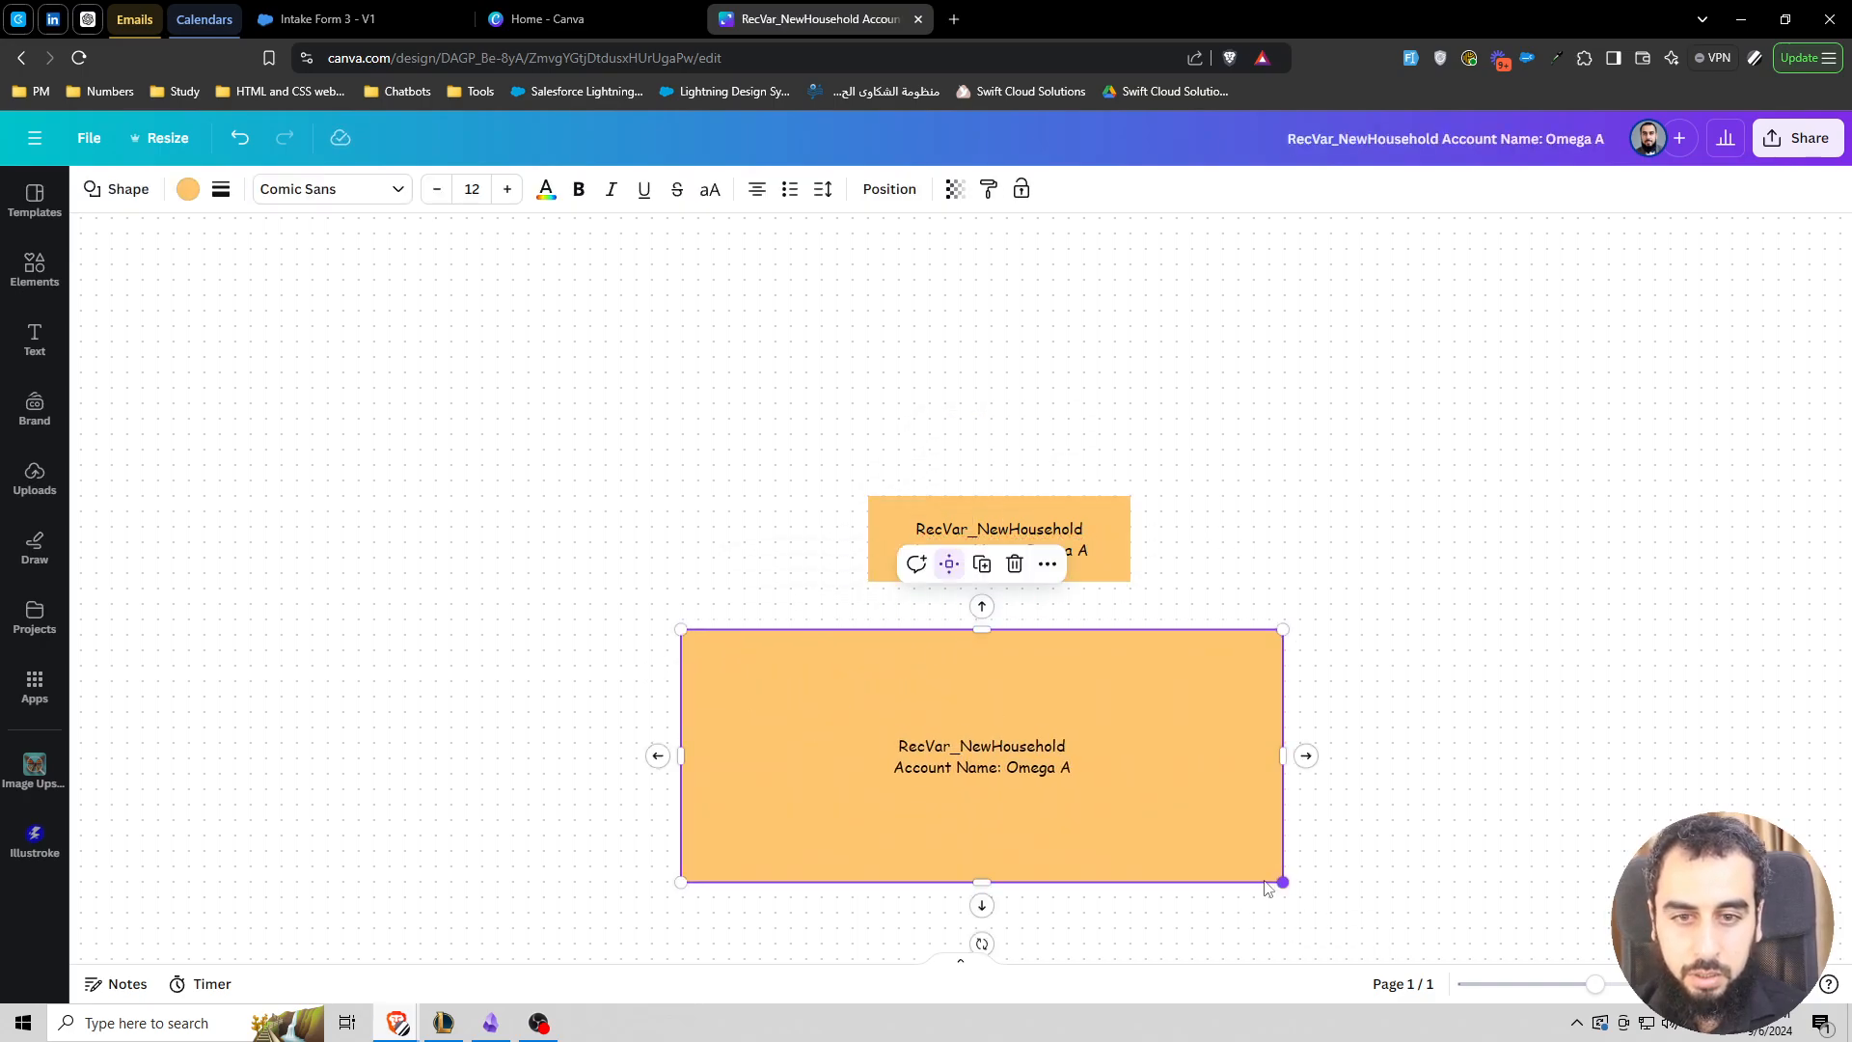
- Clear all the text from the large rectangle so it can serve as an empty container
triple_click(1002, 769)
key("ctrl+a")
key("BackSpace")
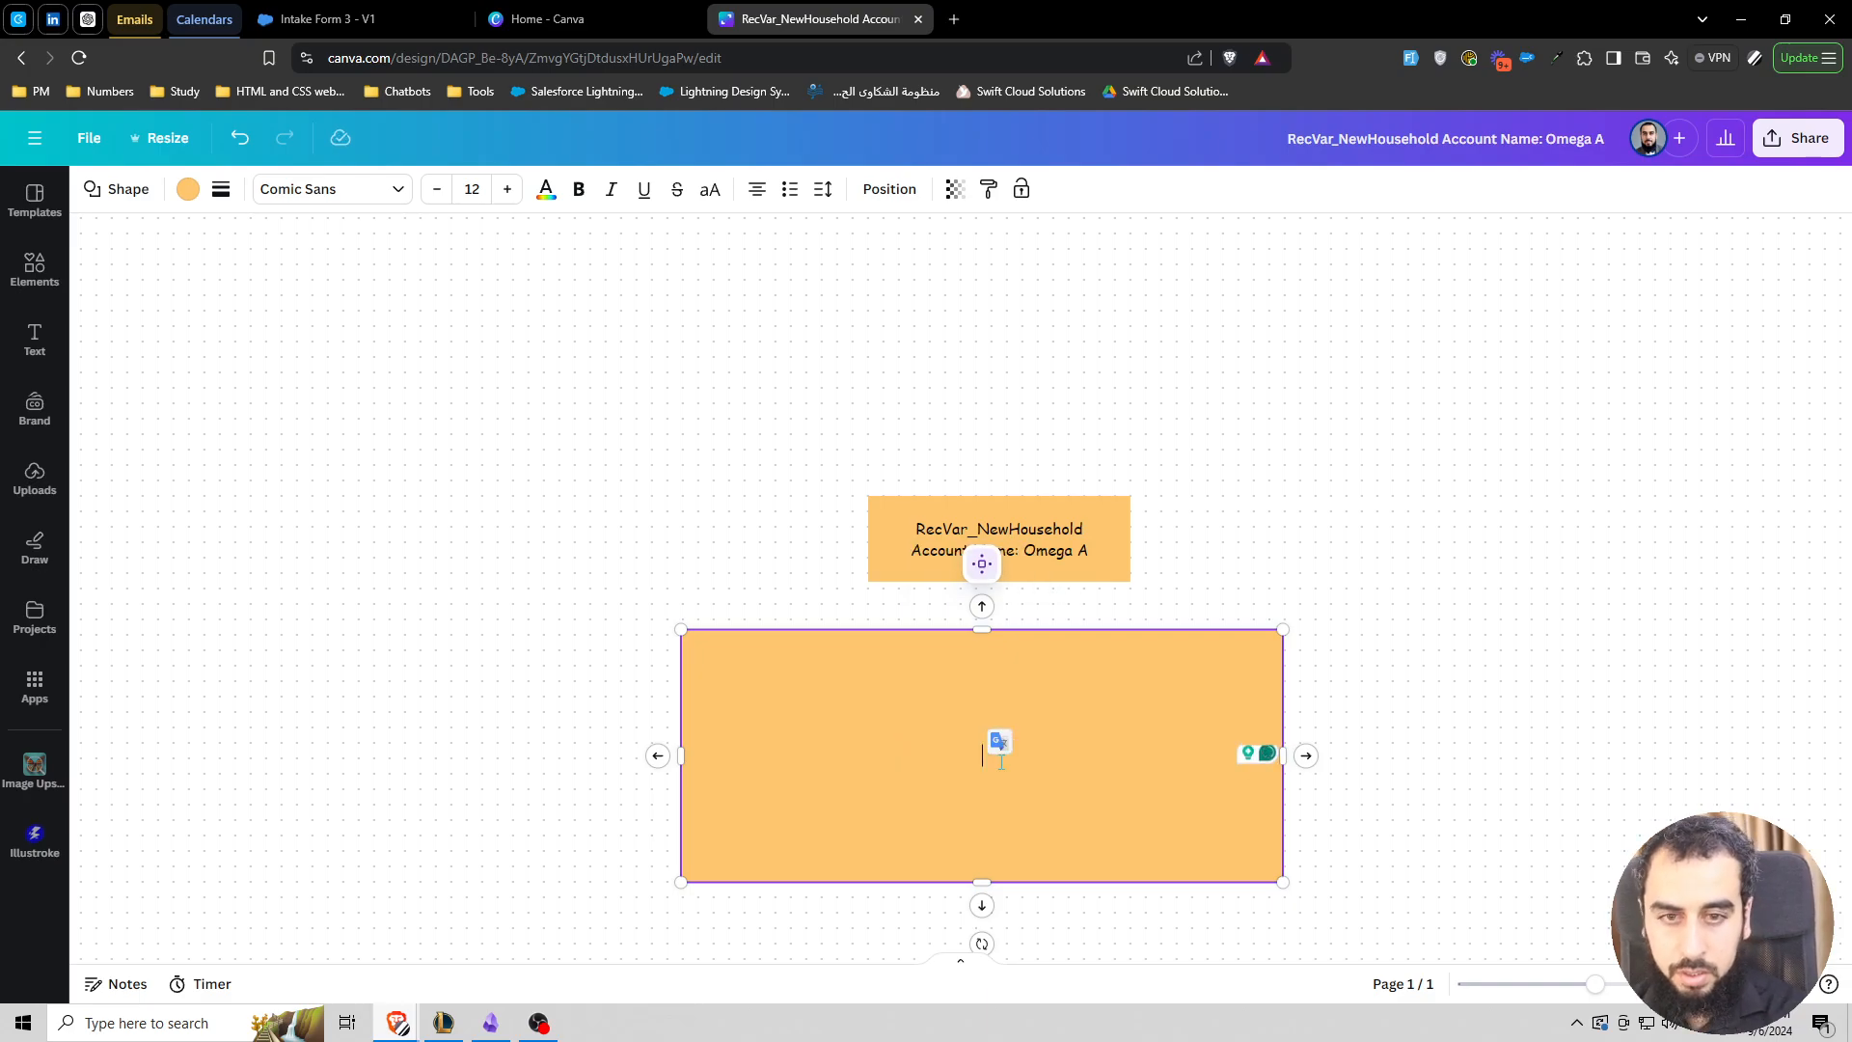
left_click(1357, 652)
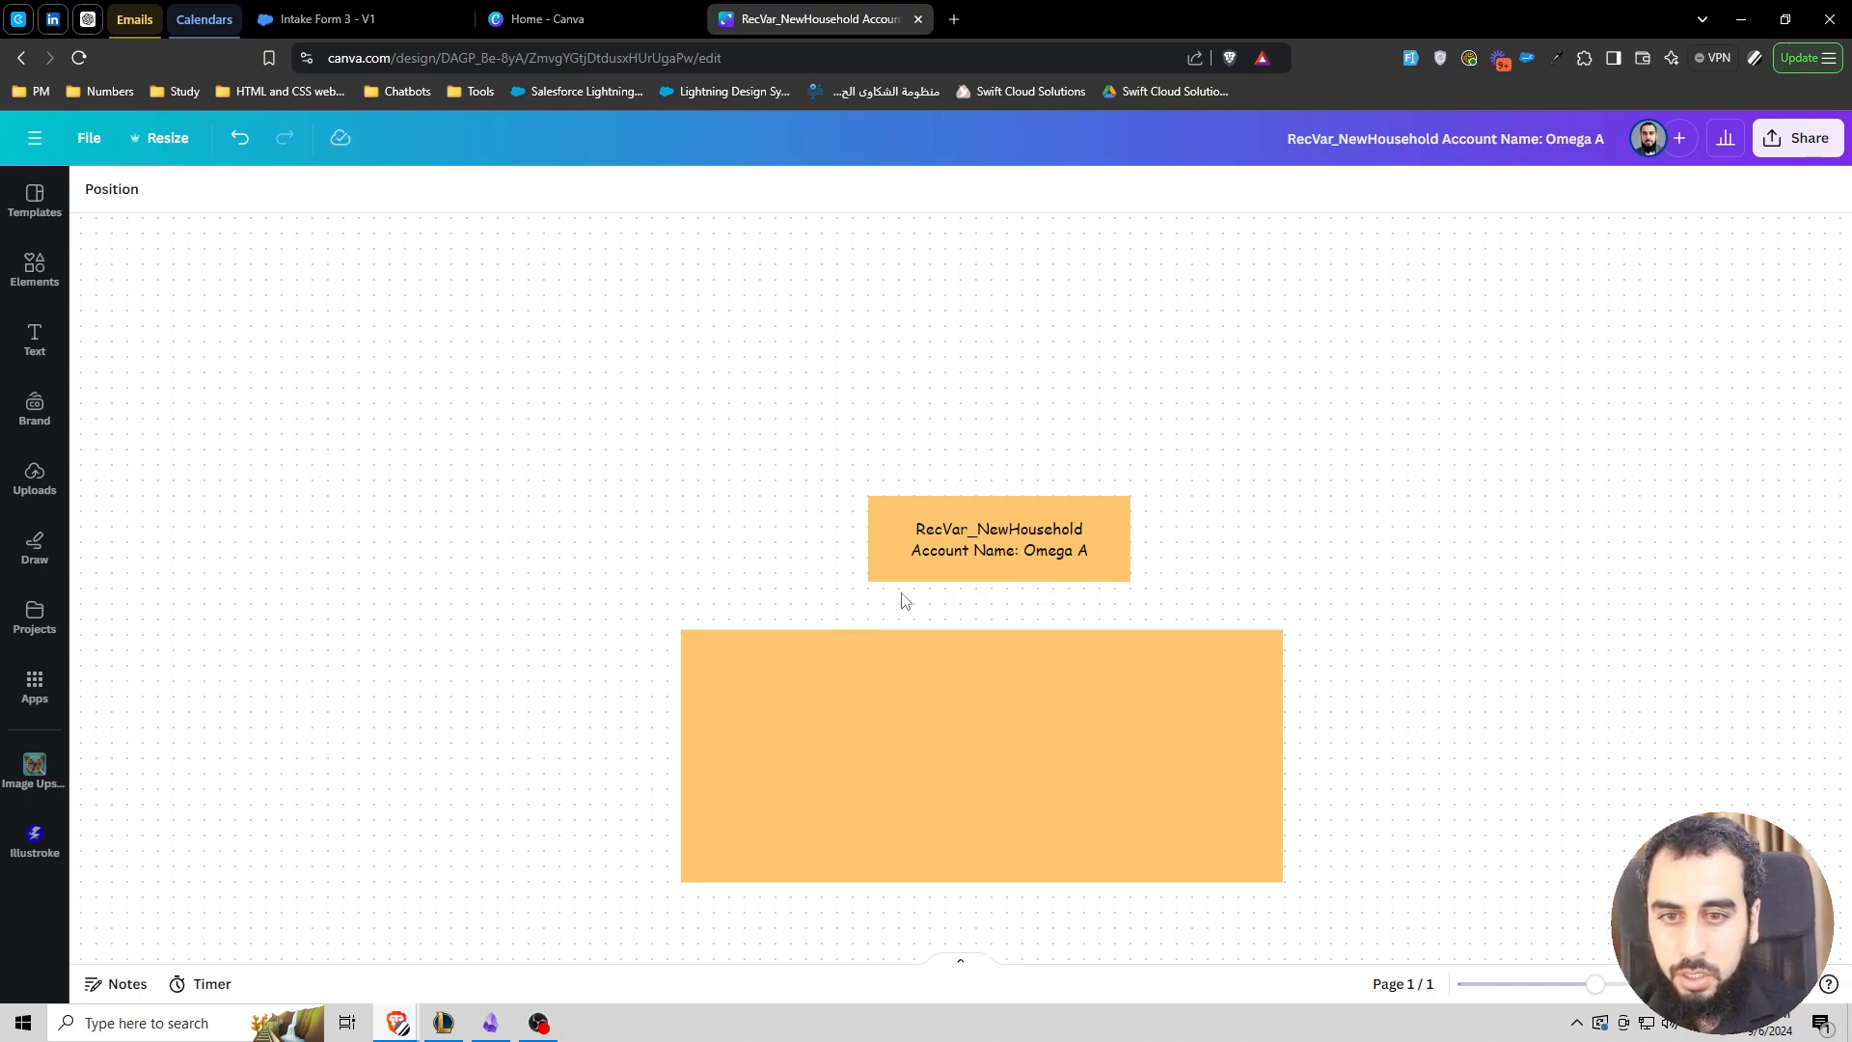
left_click(952, 526)
left_click_drag(952, 526, 795, 699)
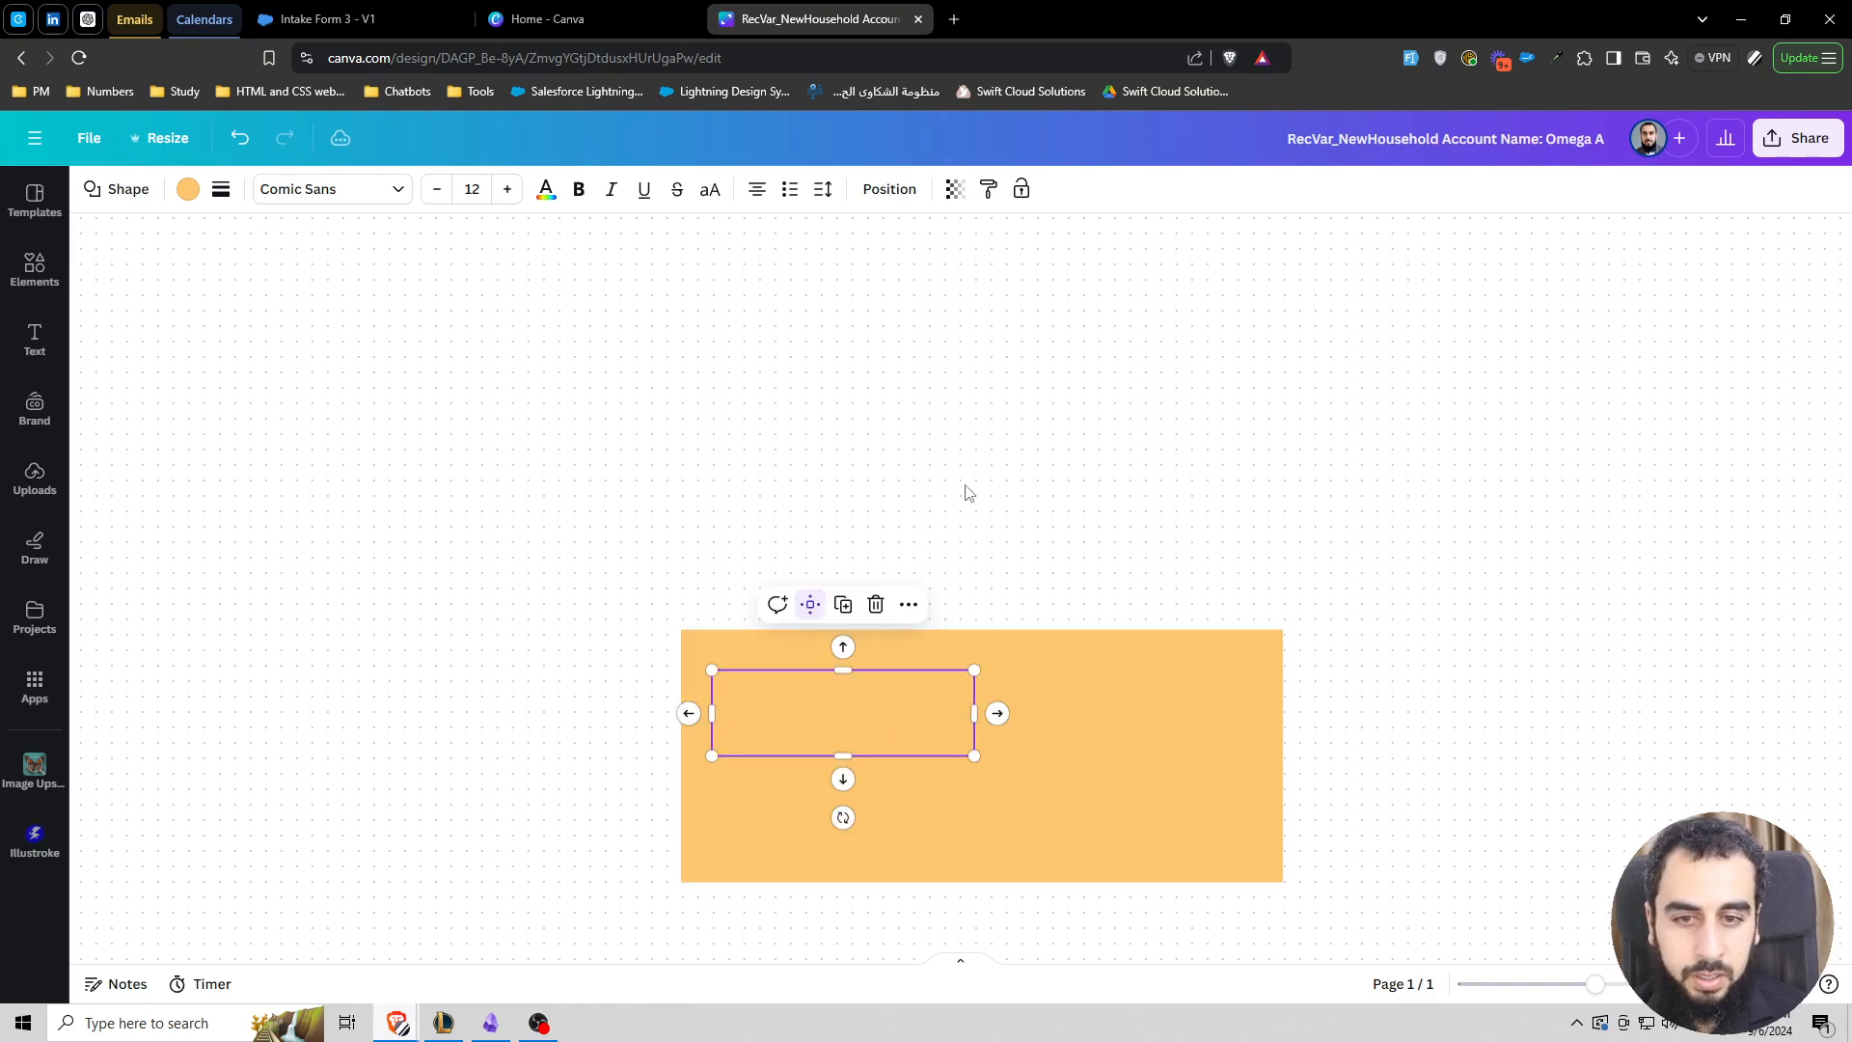
left_click(1000, 494)
key("ctrl+z")
- Fill the small labelled rectangle with the blue from the brand kit palette
left_click(1096, 510)
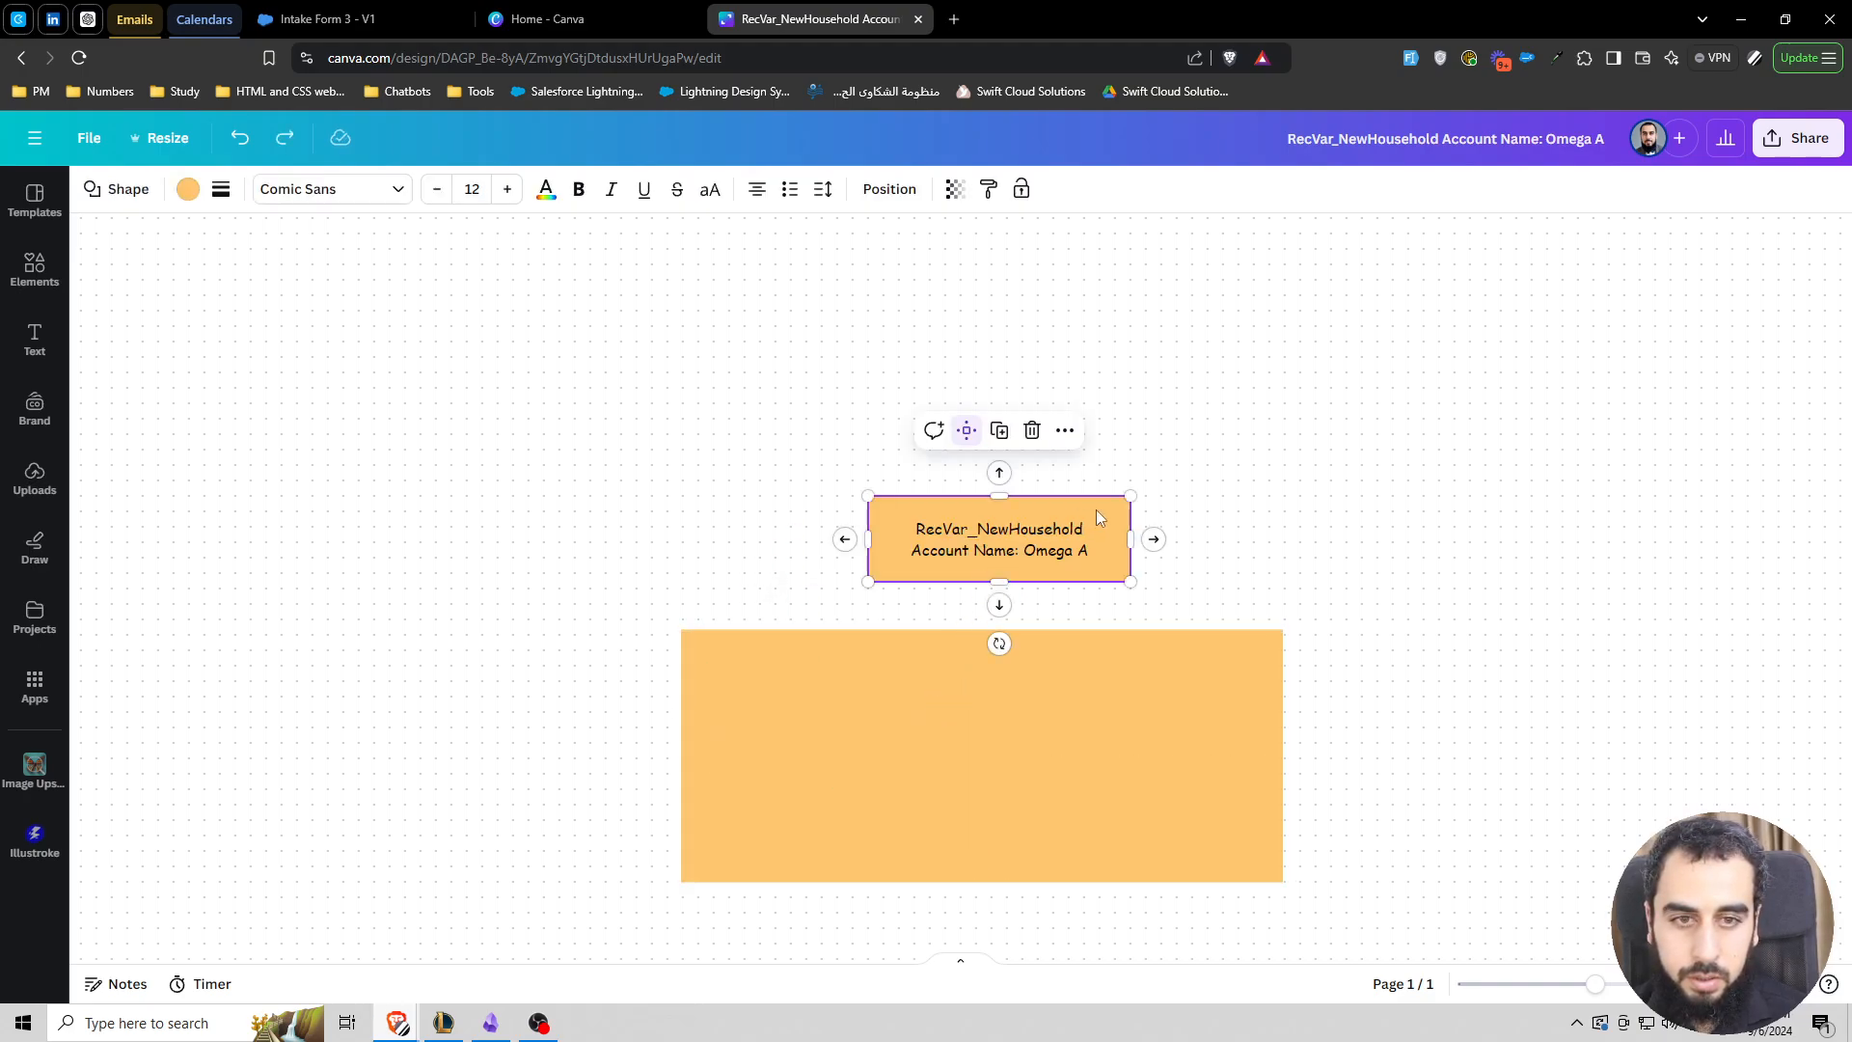
left_click(189, 190)
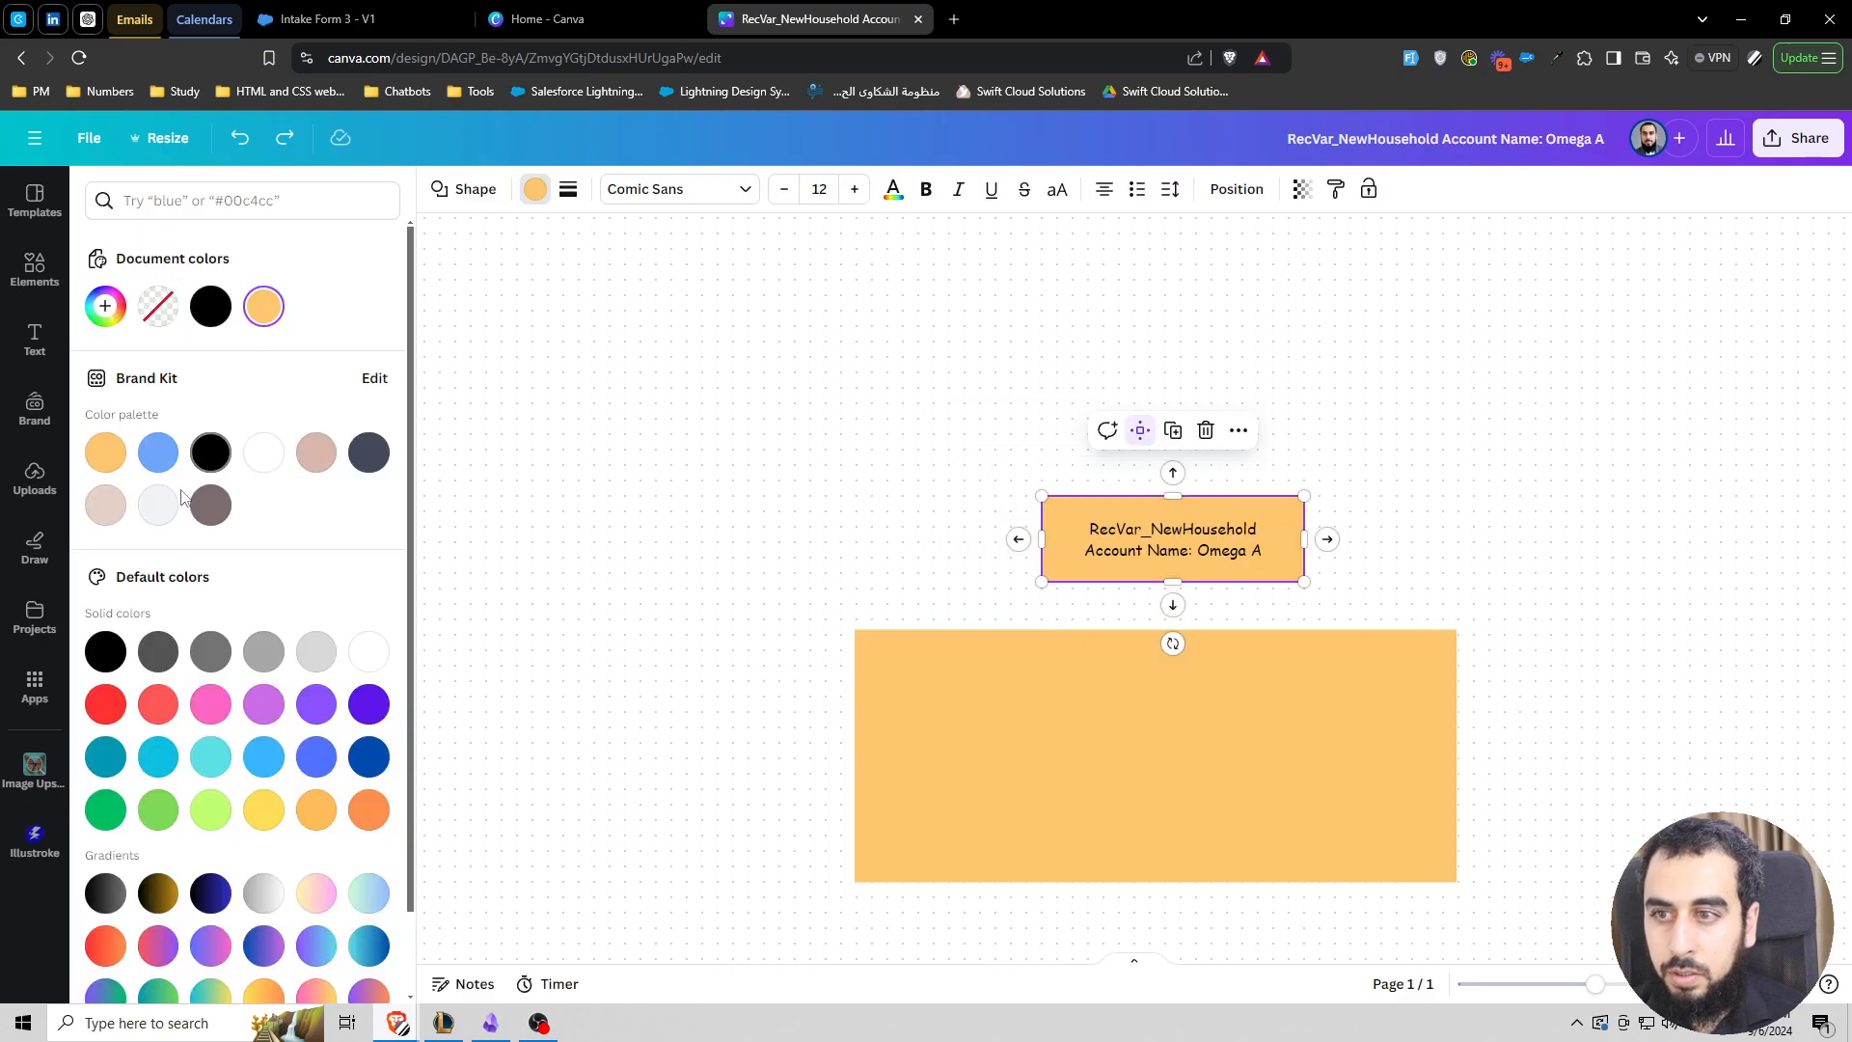
left_click(159, 453)
left_click(1088, 575)
left_click_drag(1116, 544, 967, 704)
key("ctrl+z")
right_click(1108, 605)
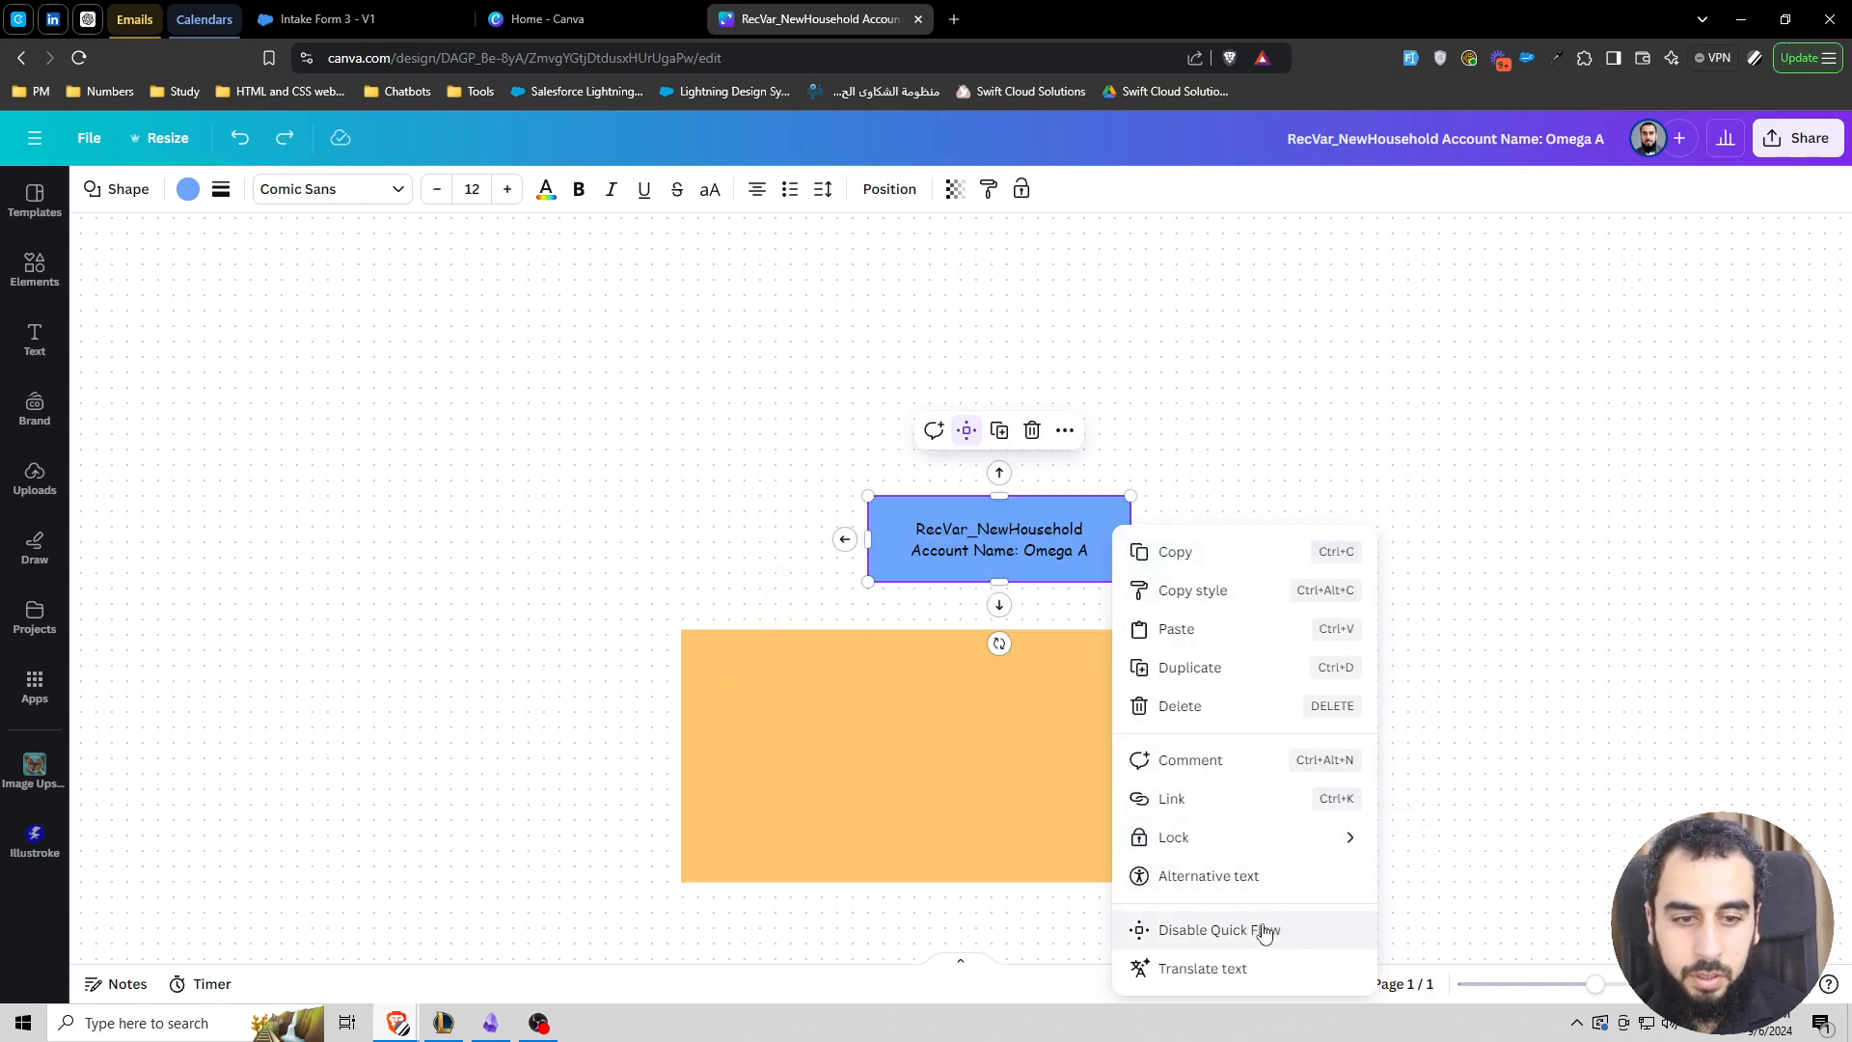
right_click(1100, 714)
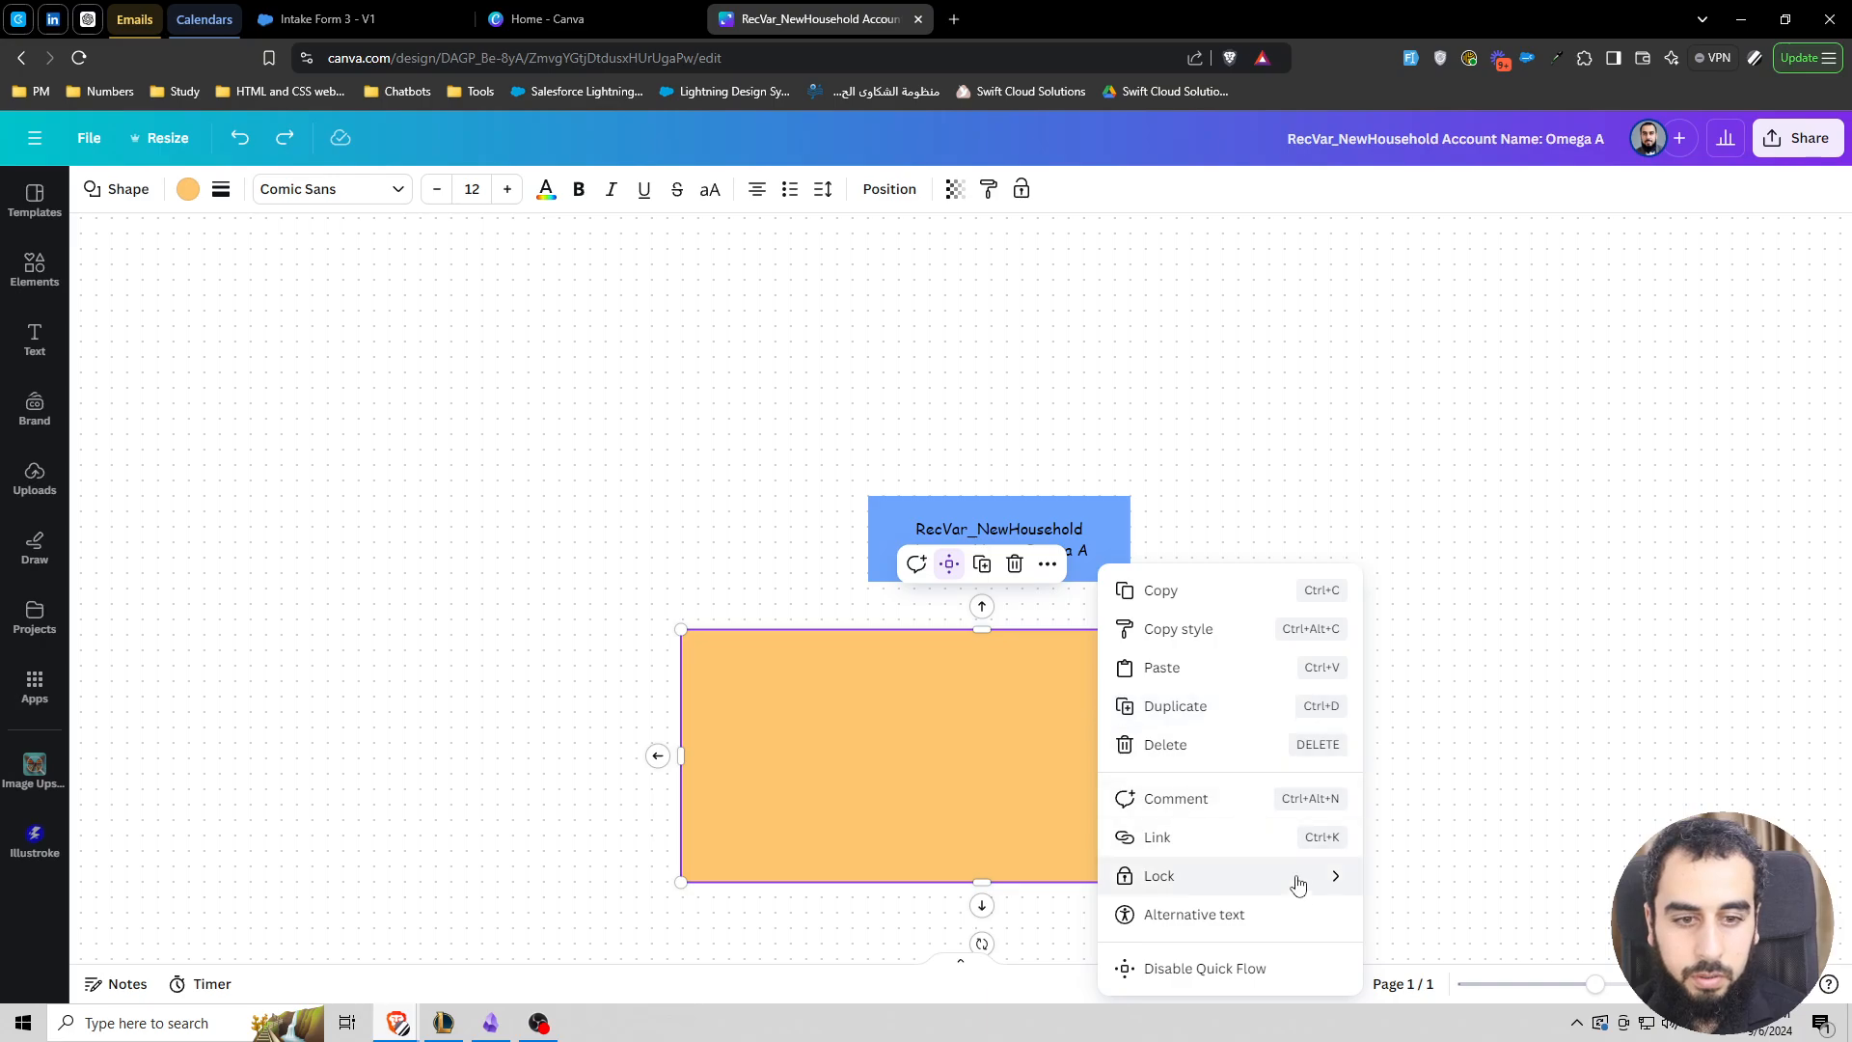
- Move the blue rectangle over the large orange one and send the orange rectangle to the back
left_click(1091, 543)
left_click_drag(1091, 543, 1113, 729)
right_click(1215, 716)
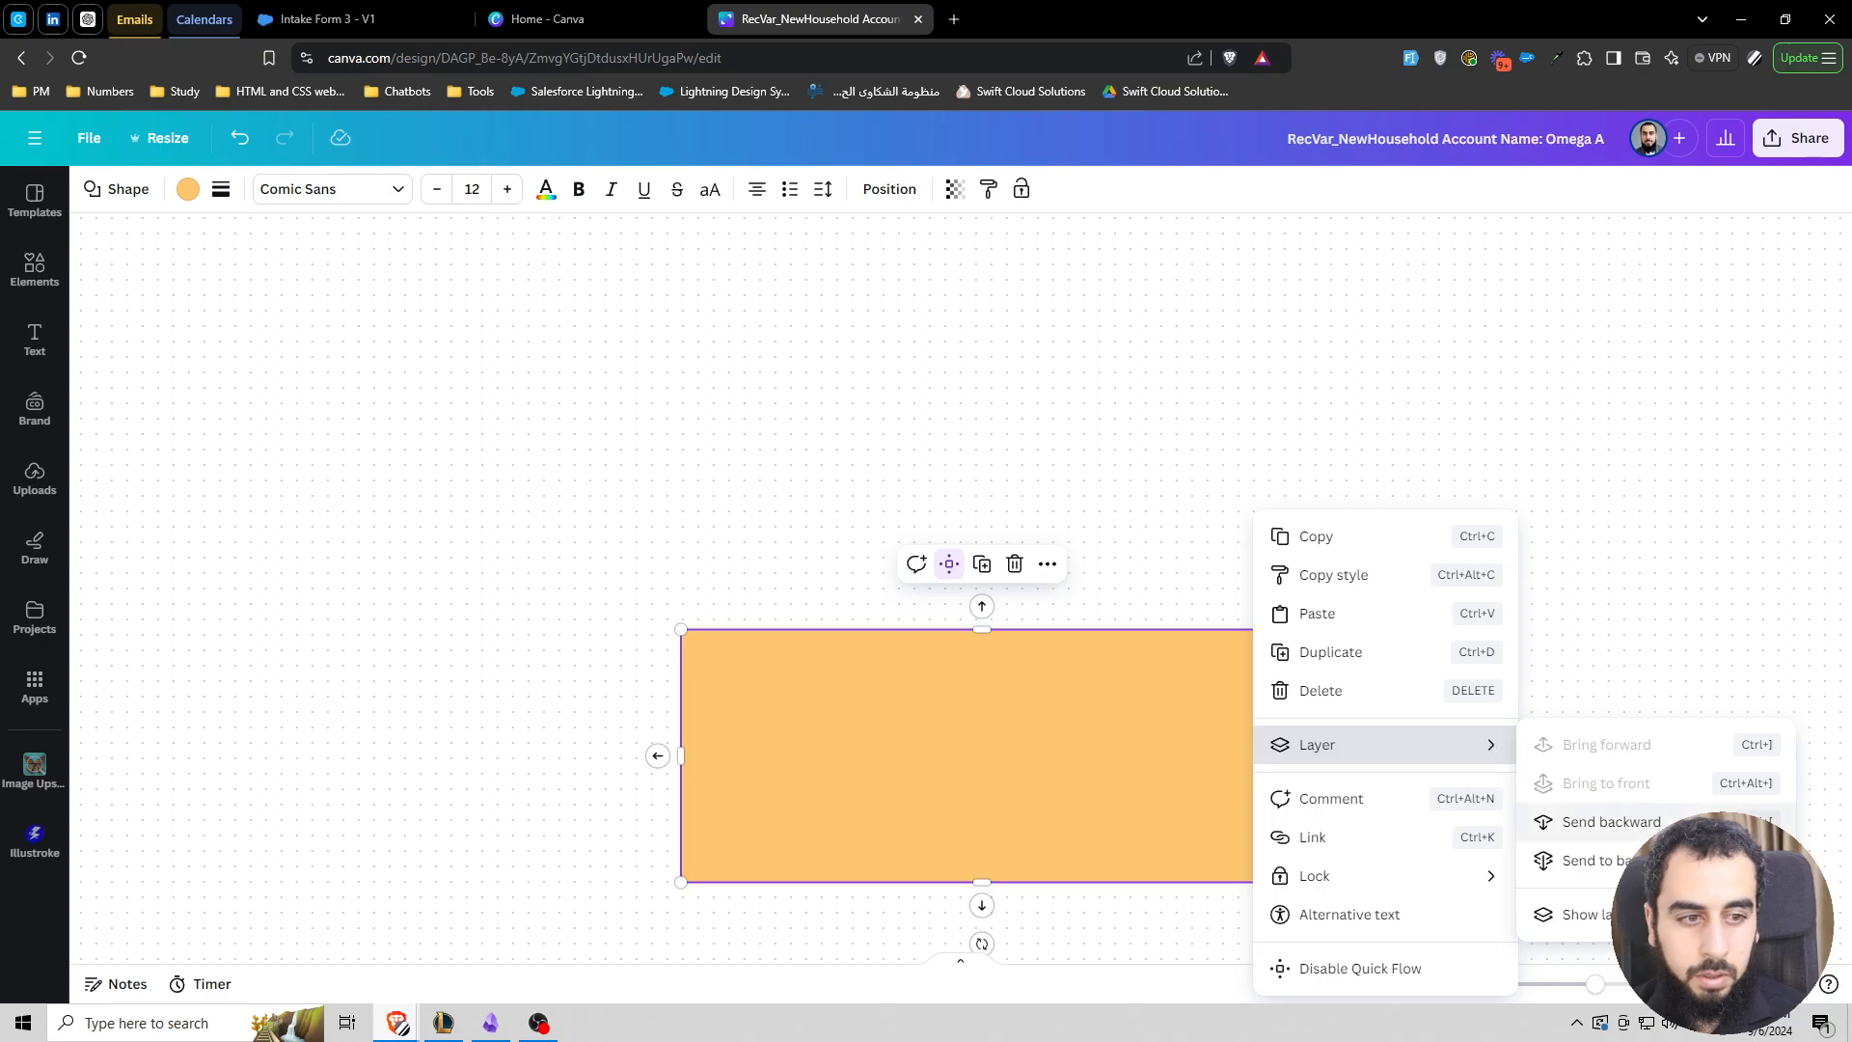
left_click(1555, 860)
left_click_drag(1120, 723, 929, 685)
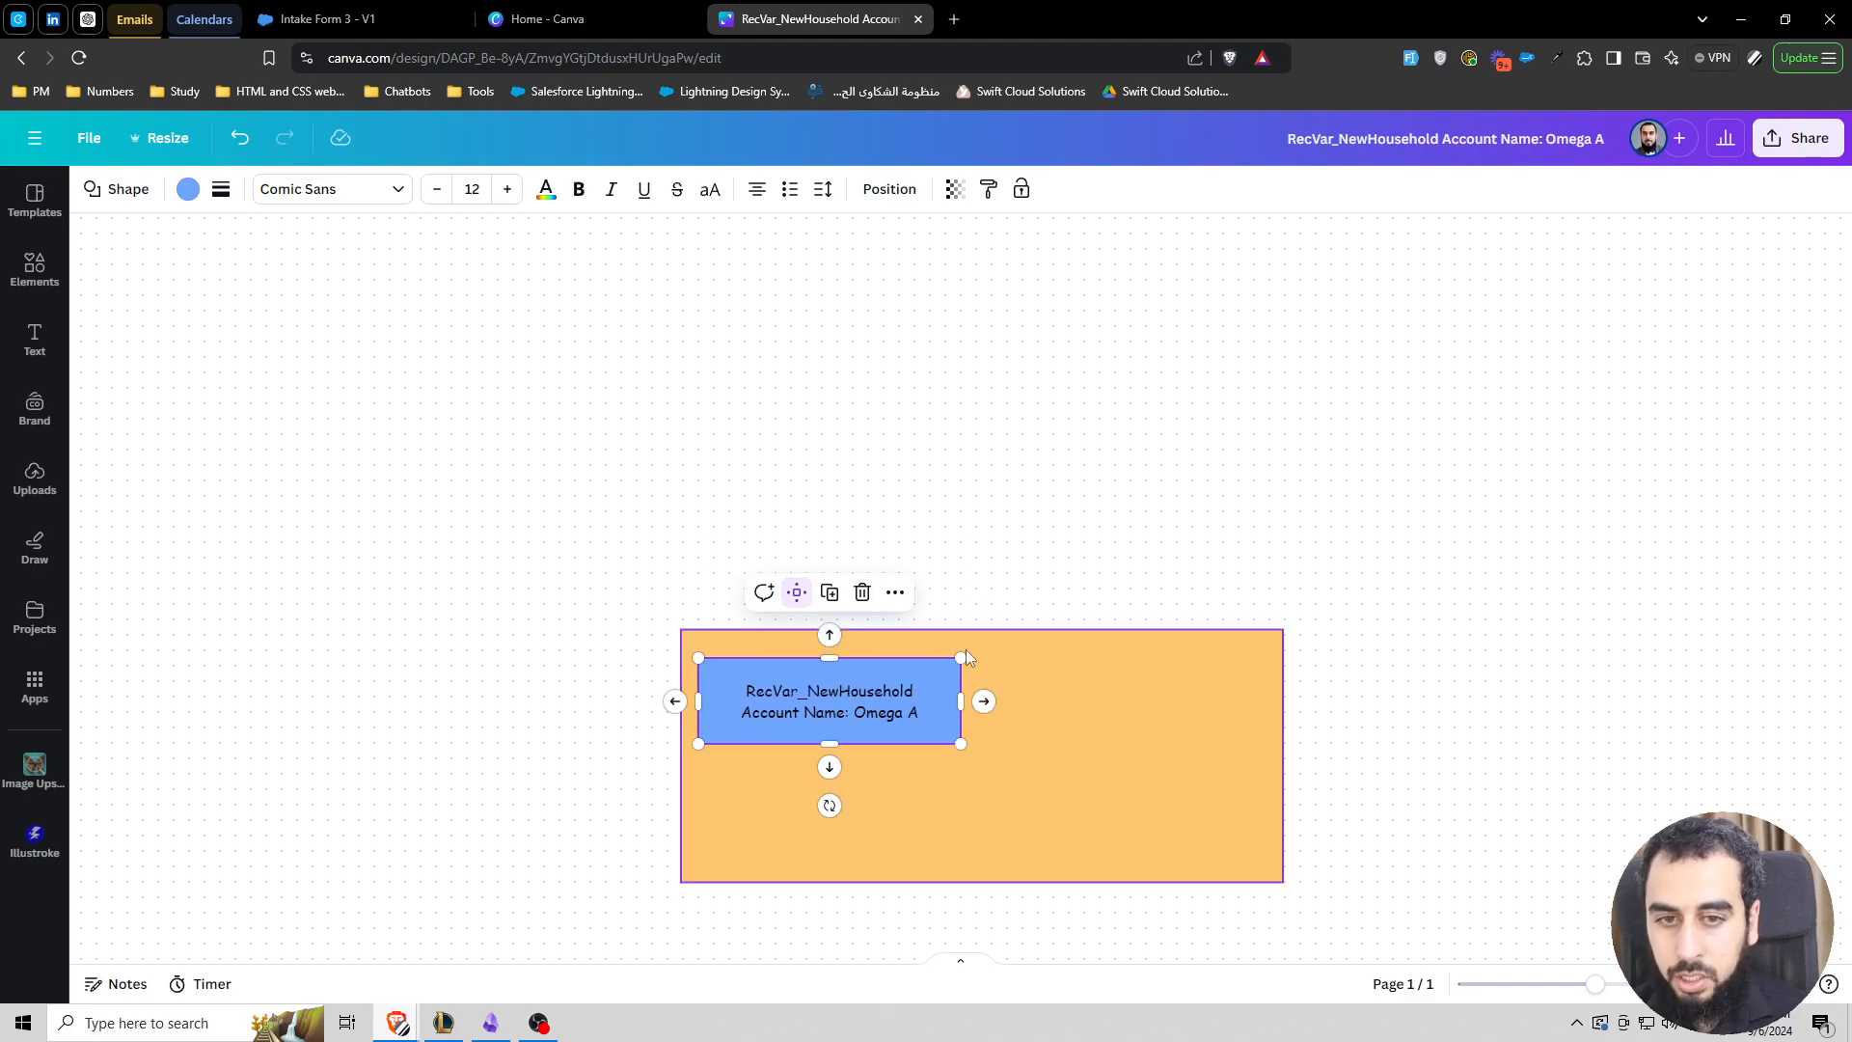
key("ctrl+d")
left_click_drag(968, 587, 1185, 689)
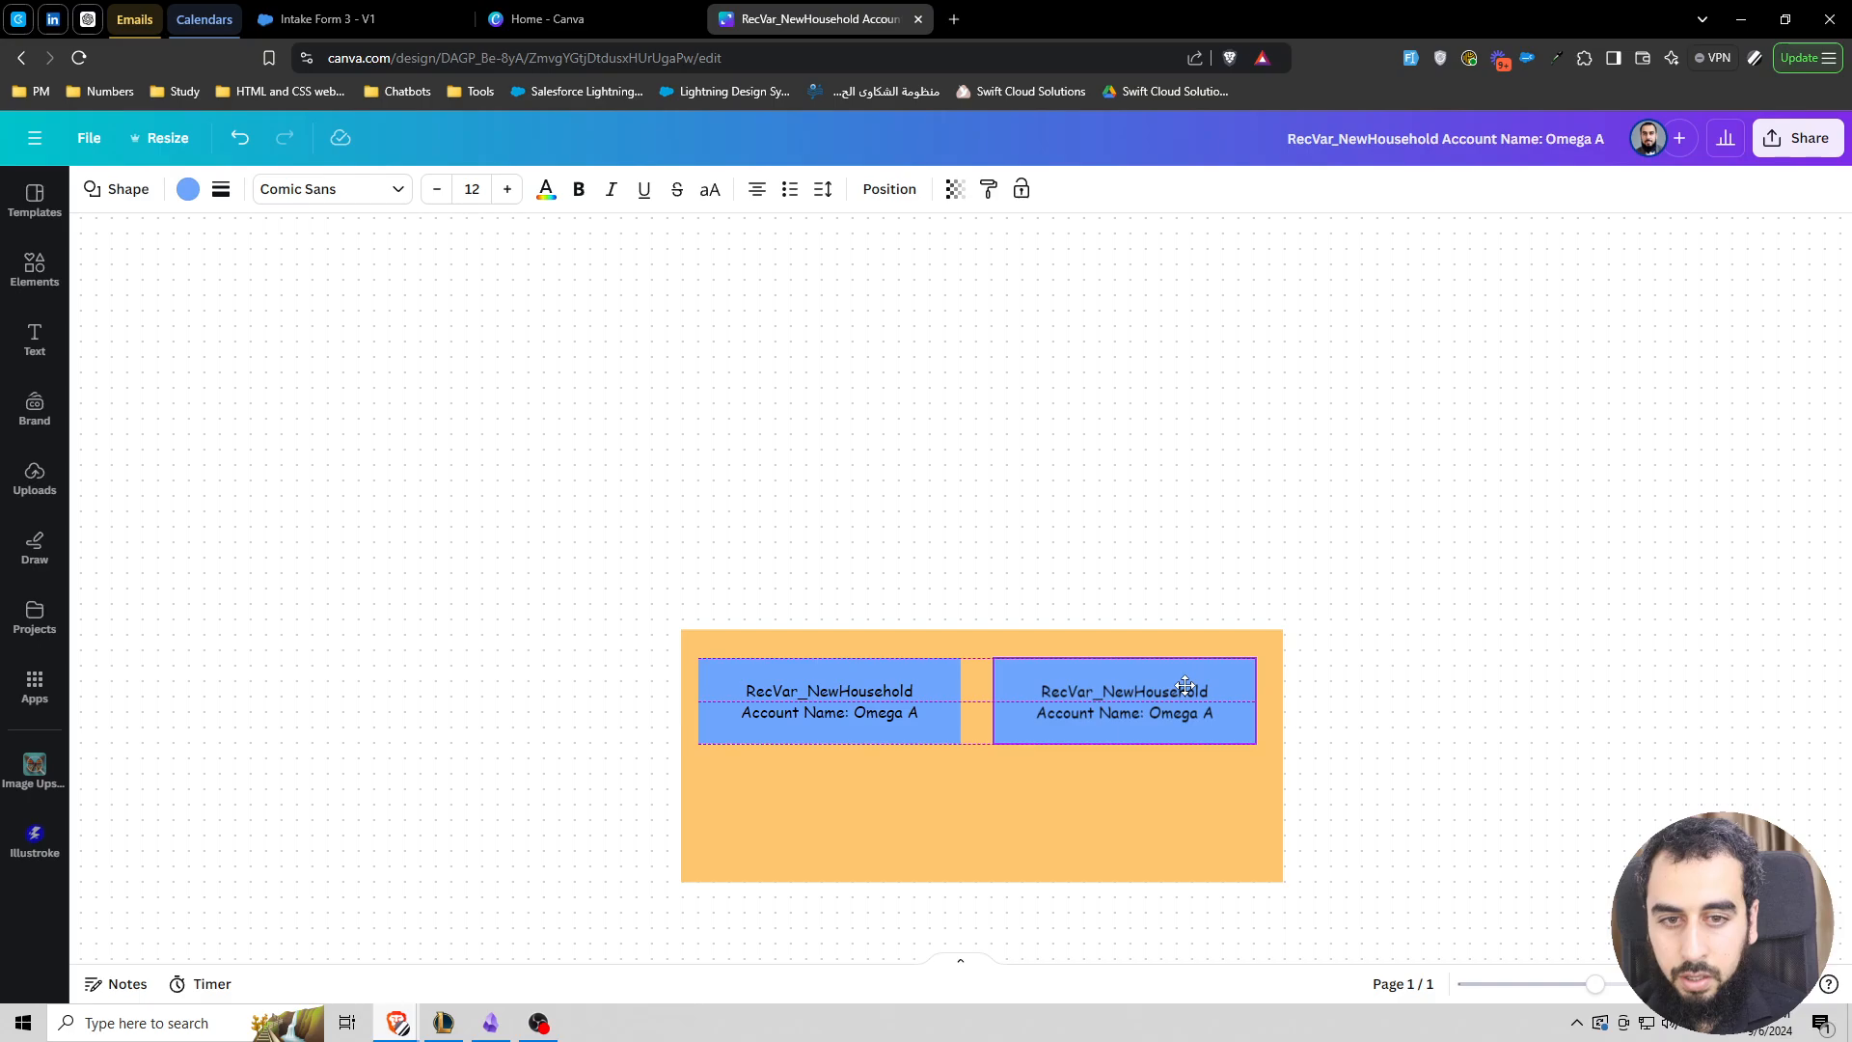
left_click(1190, 579)
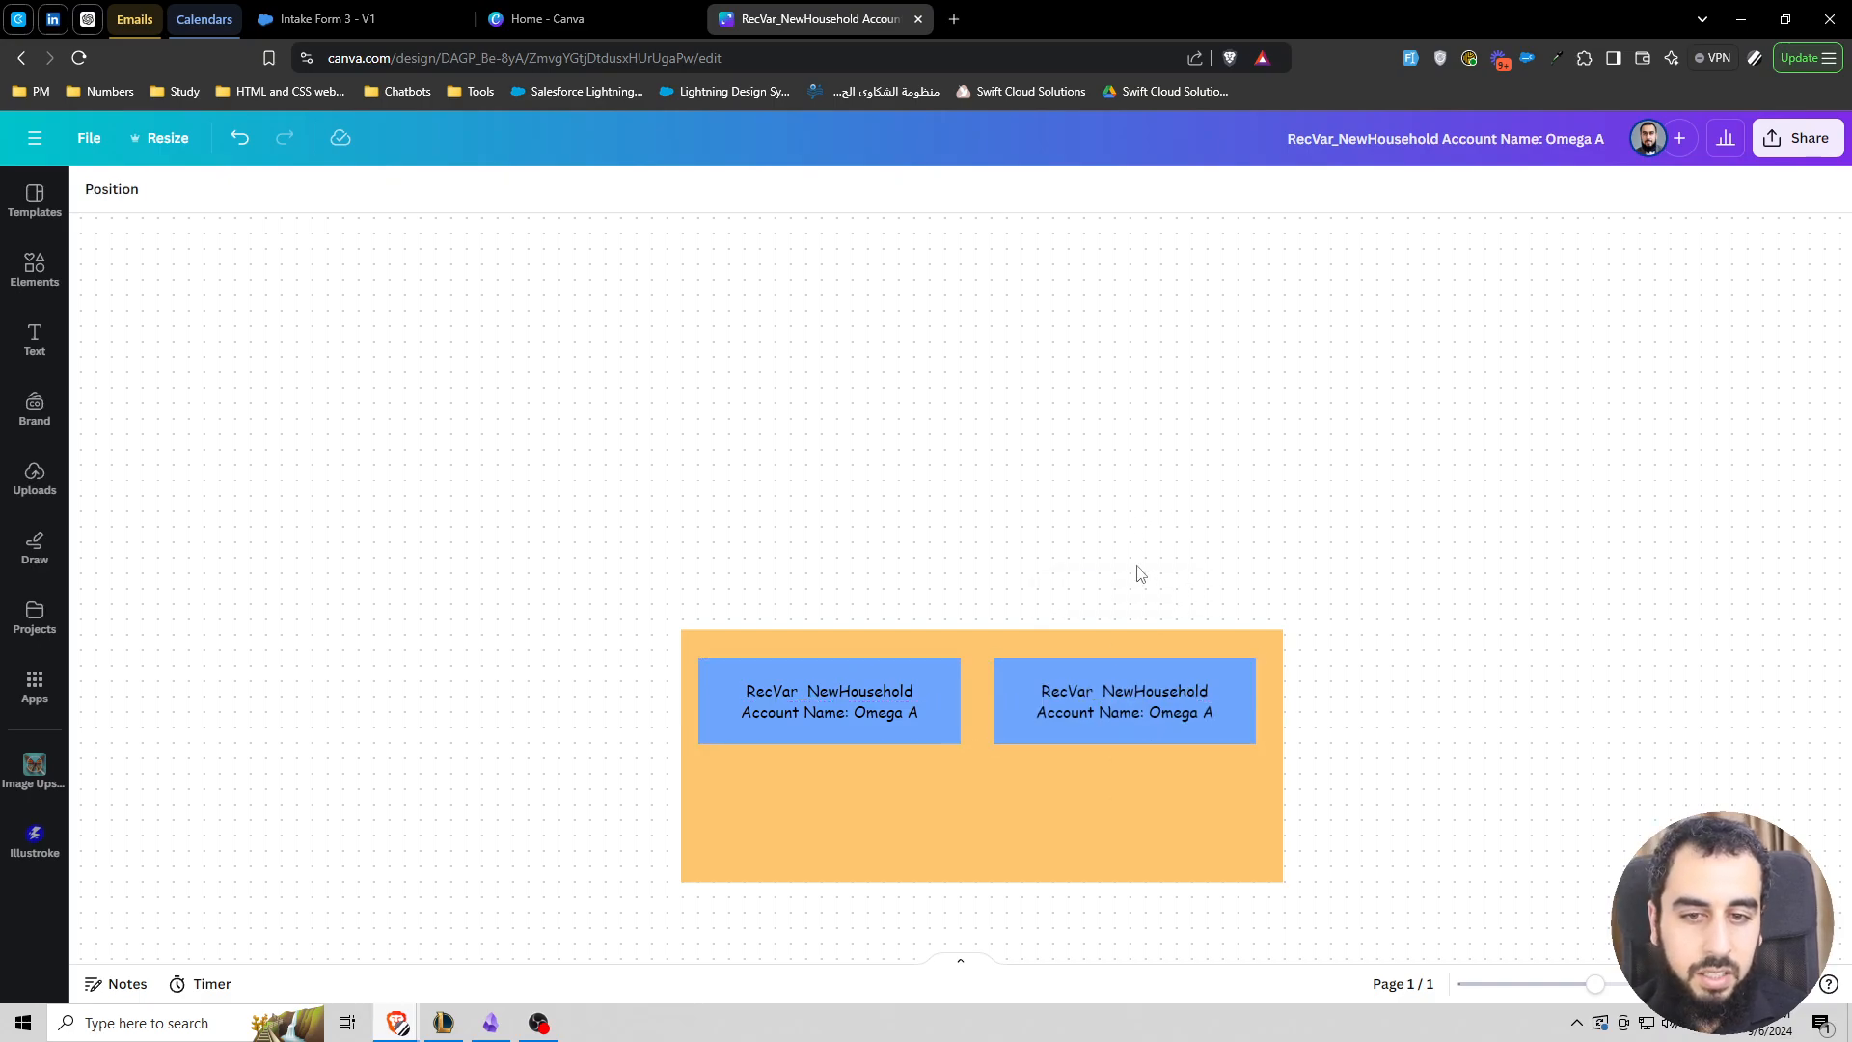
key("ctrl+z")
key("ctrl+z")
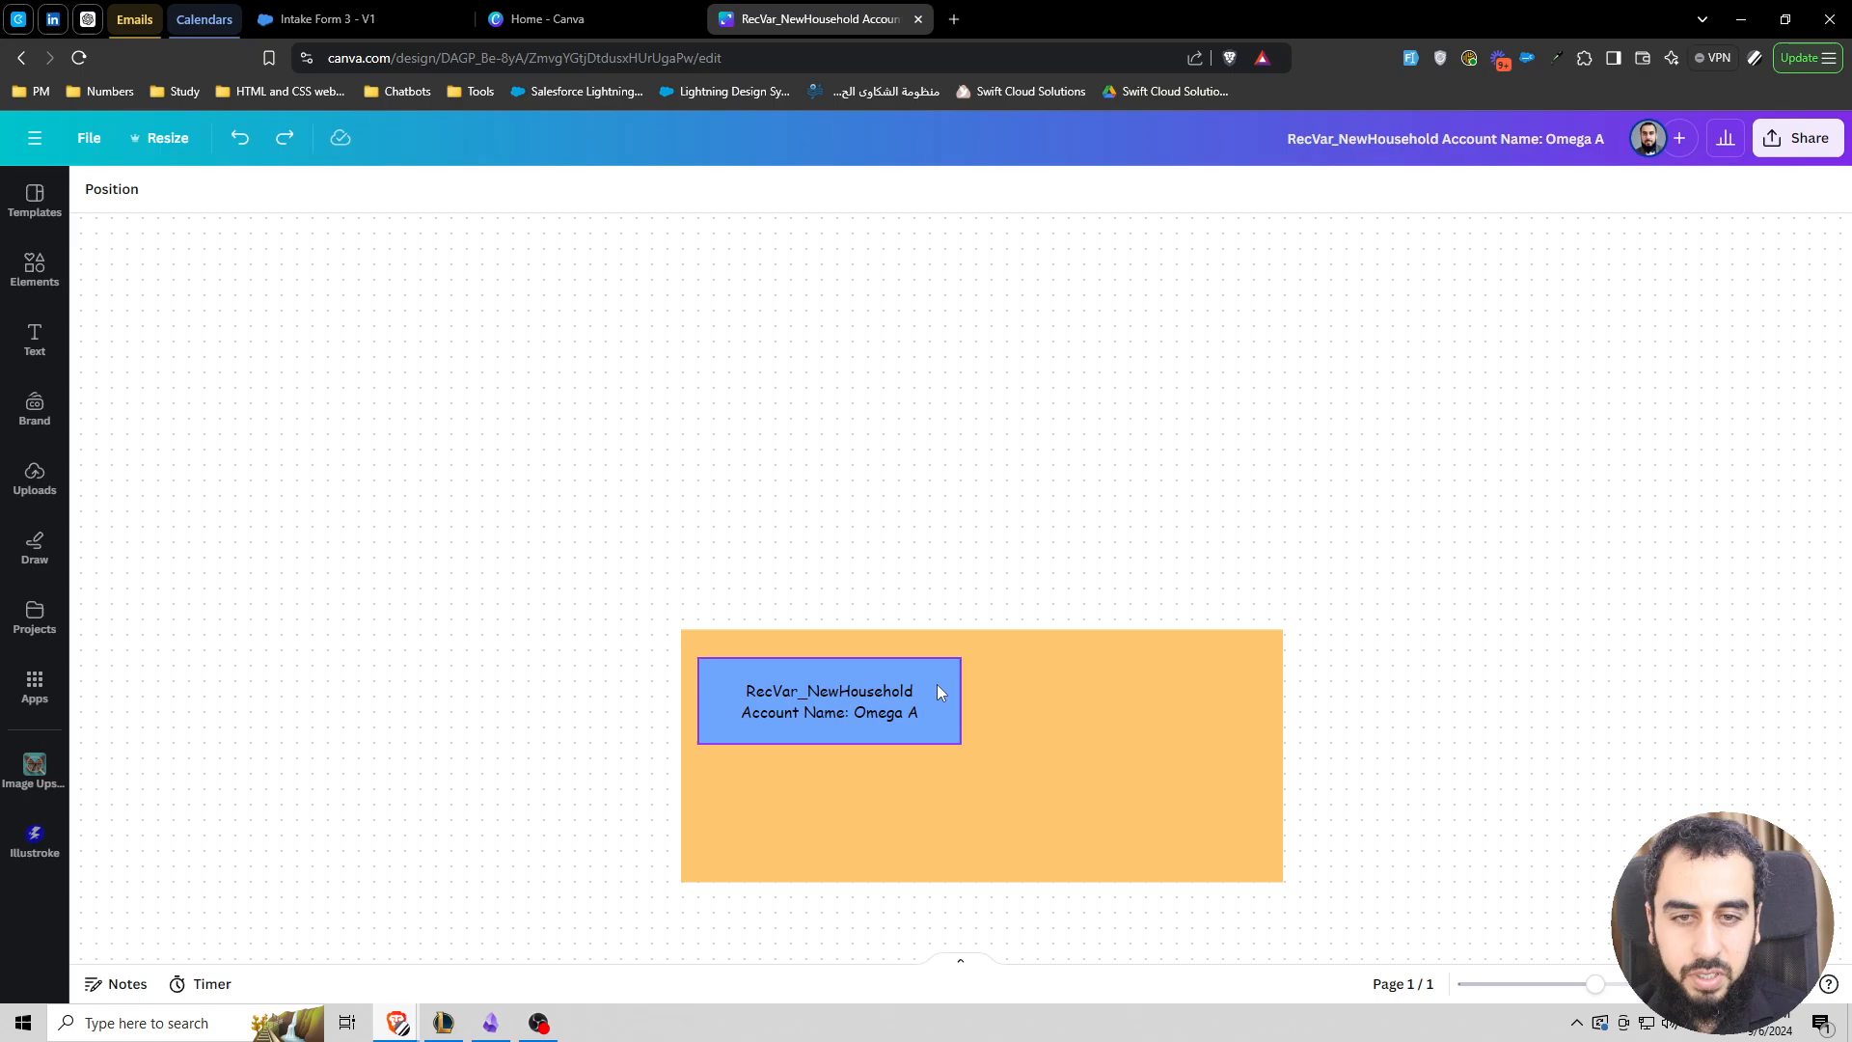
key("ctrl+z")
- Move the blue rectangle above the orange container and place a duplicate in the container's upper-left corner
left_click_drag(910, 535, 889, 402)
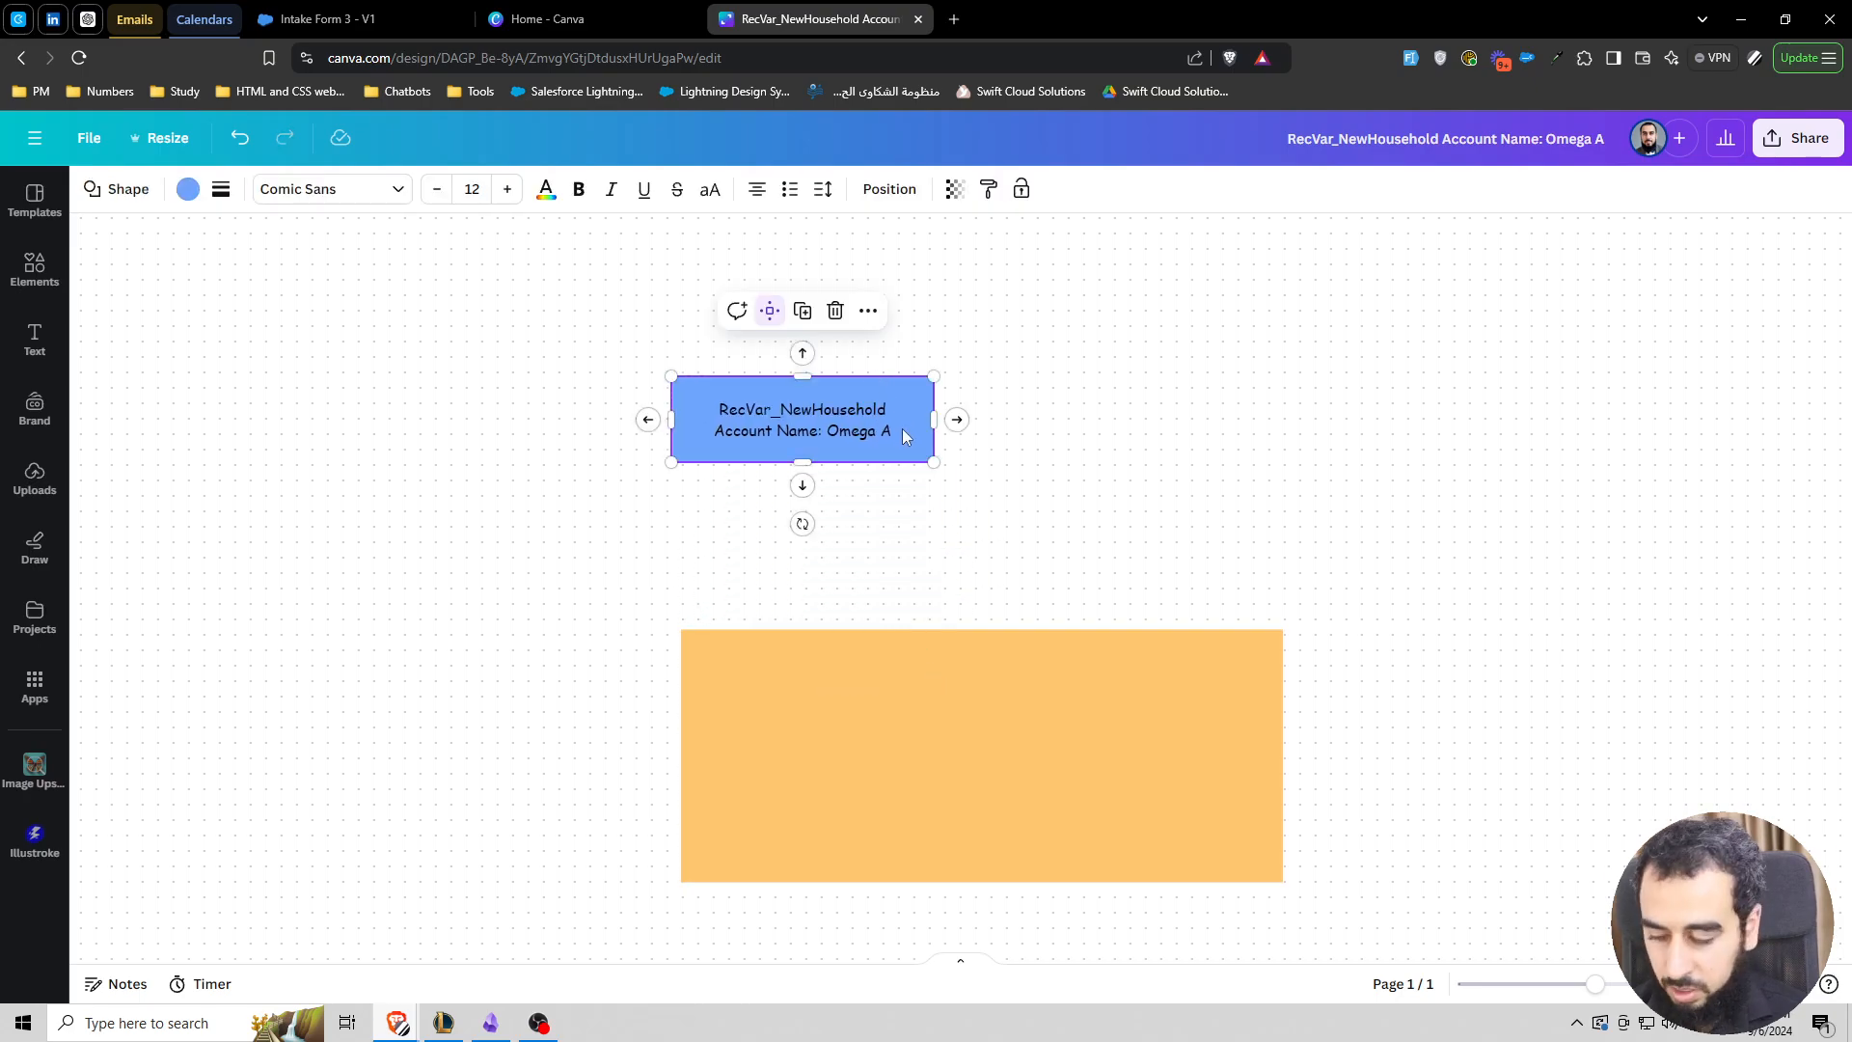
key("ctrl+d")
left_click_drag(968, 587, 847, 691)
left_click(1020, 481)
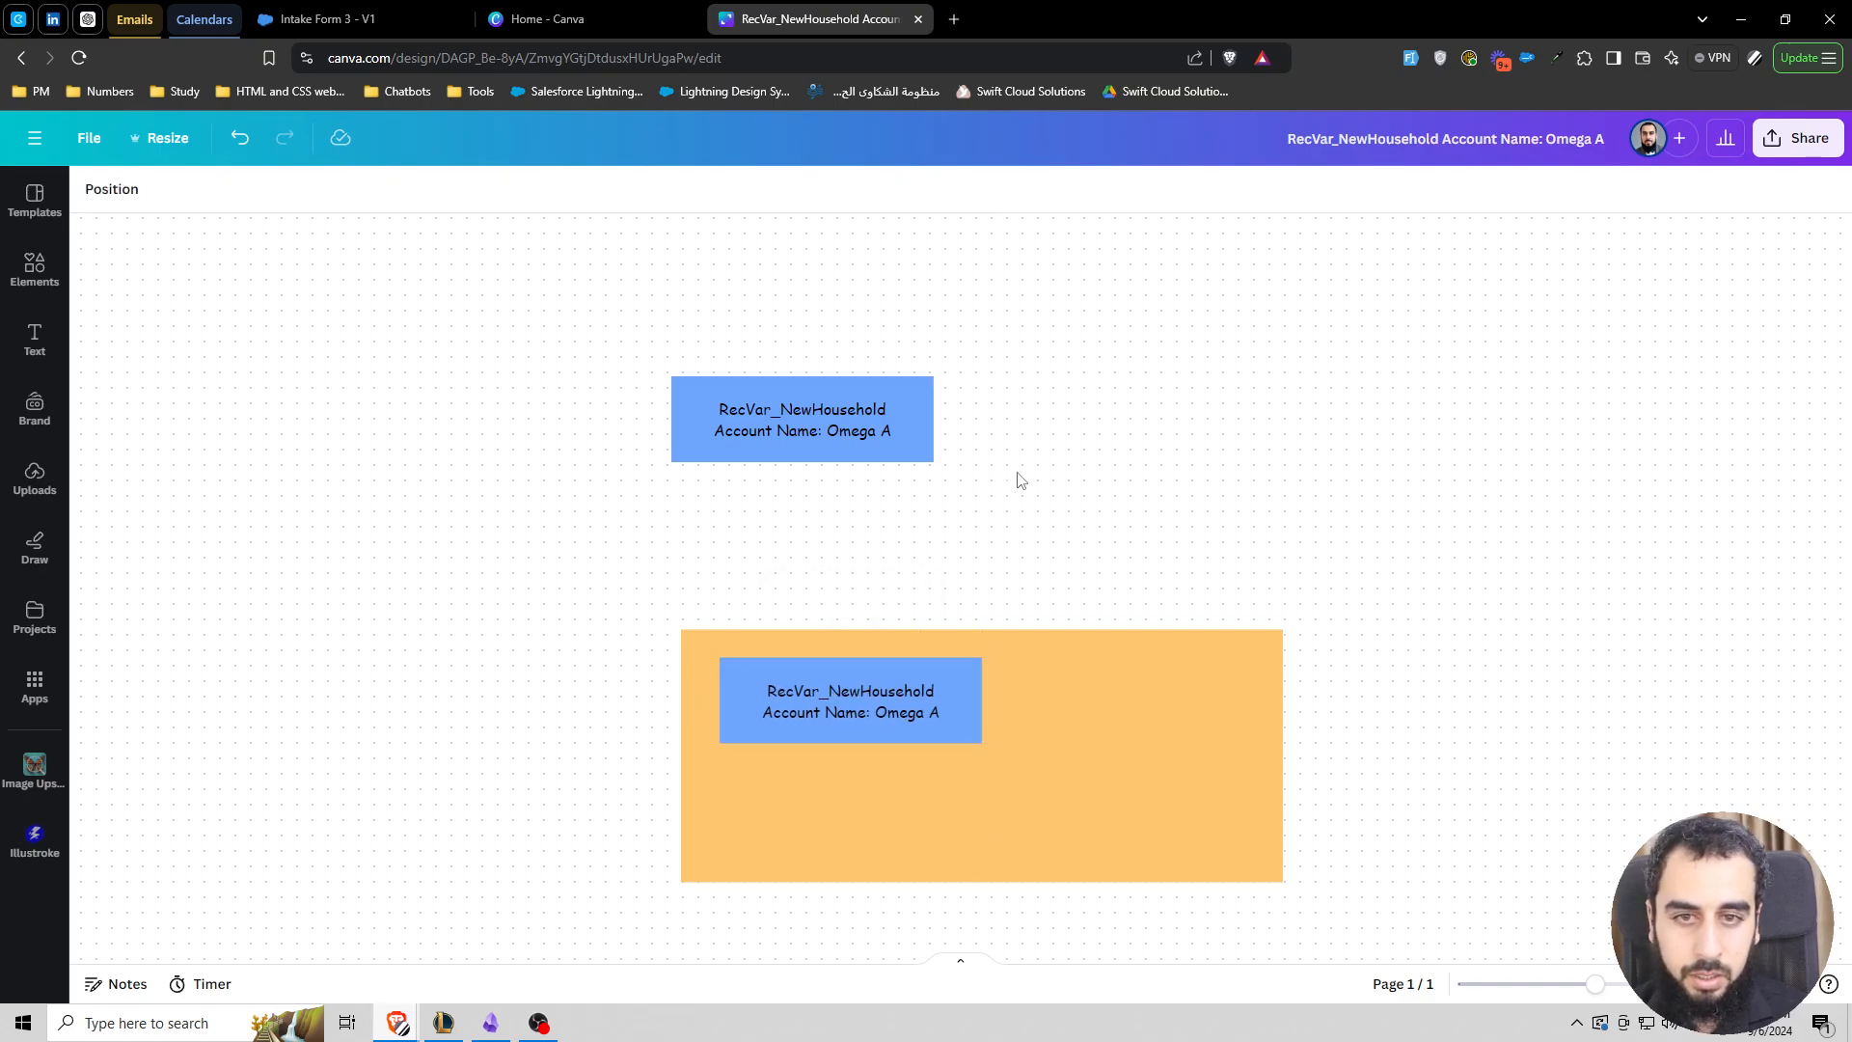
- Change the account name in the blue rectangle above the container to Bravo
left_click(881, 434)
left_click(840, 437)
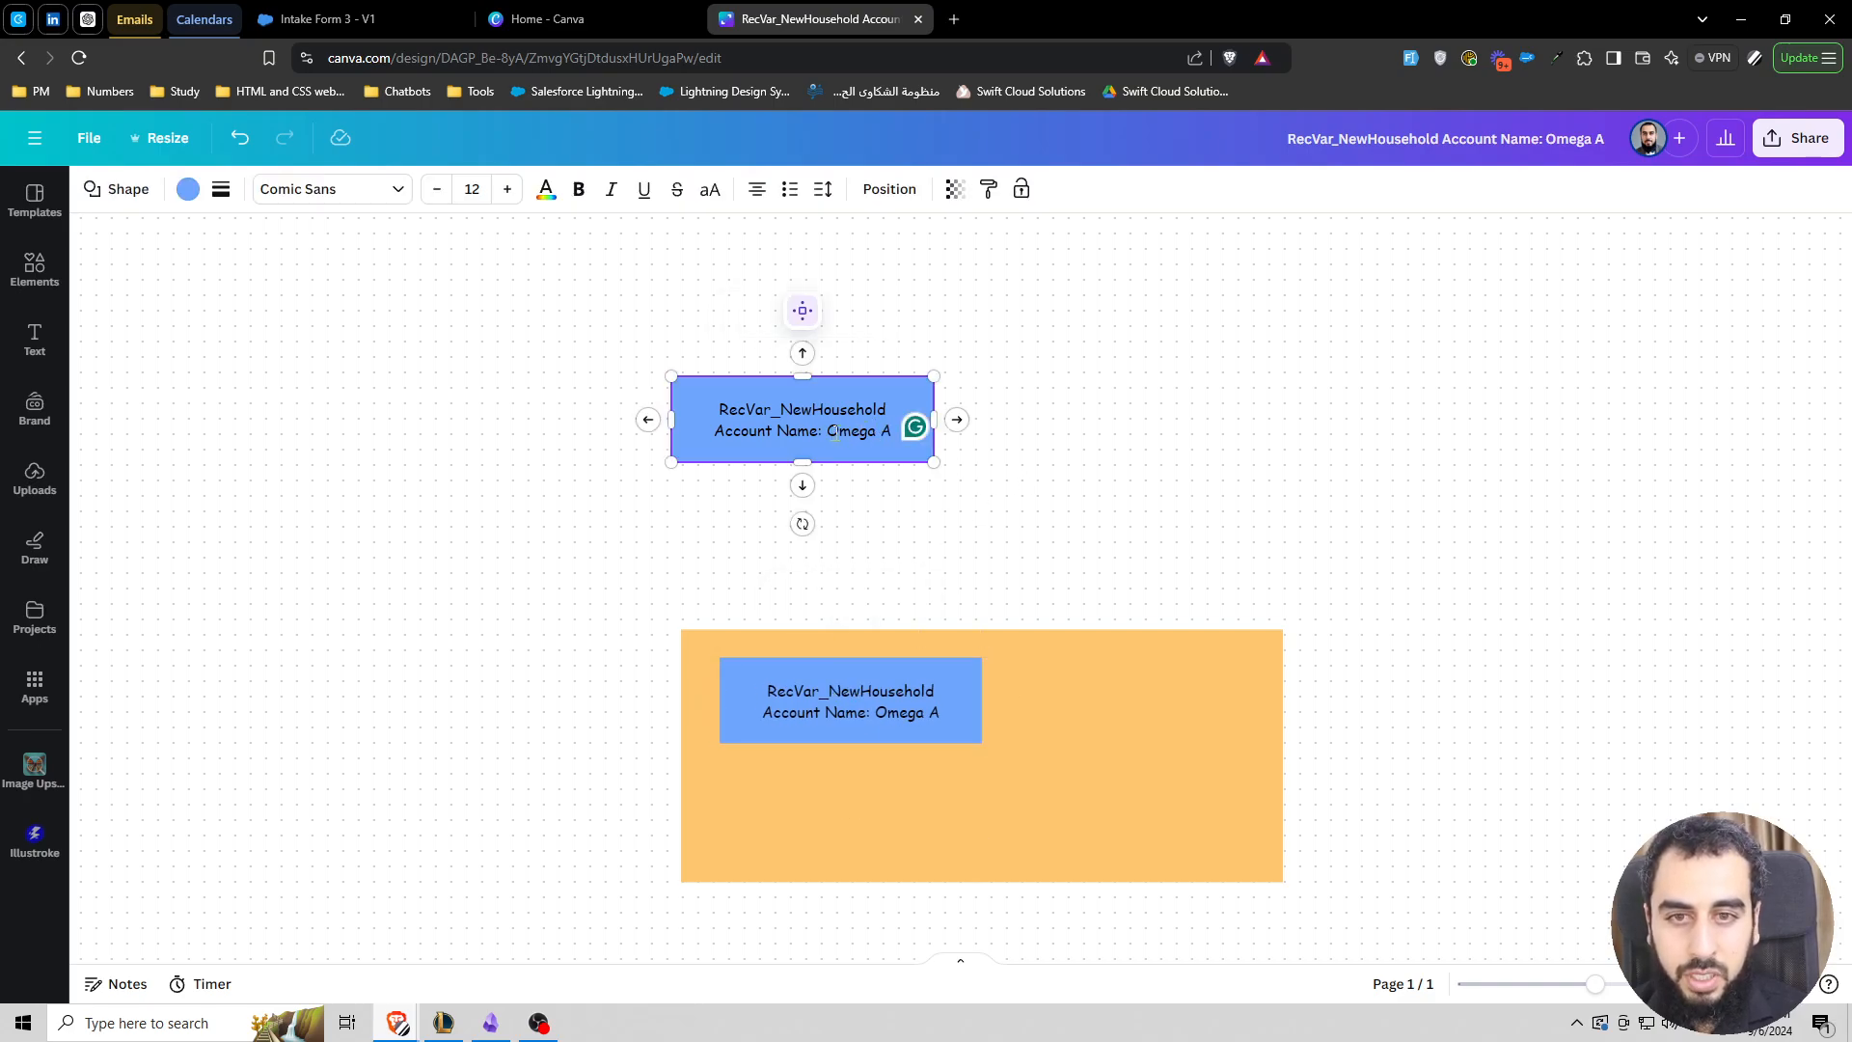
key("BackSpace")
key("BackSpace")
key("BackSpace")
key("BackSpace")
key("BackSpace")
key("BackSpace")
key("BackSpace")
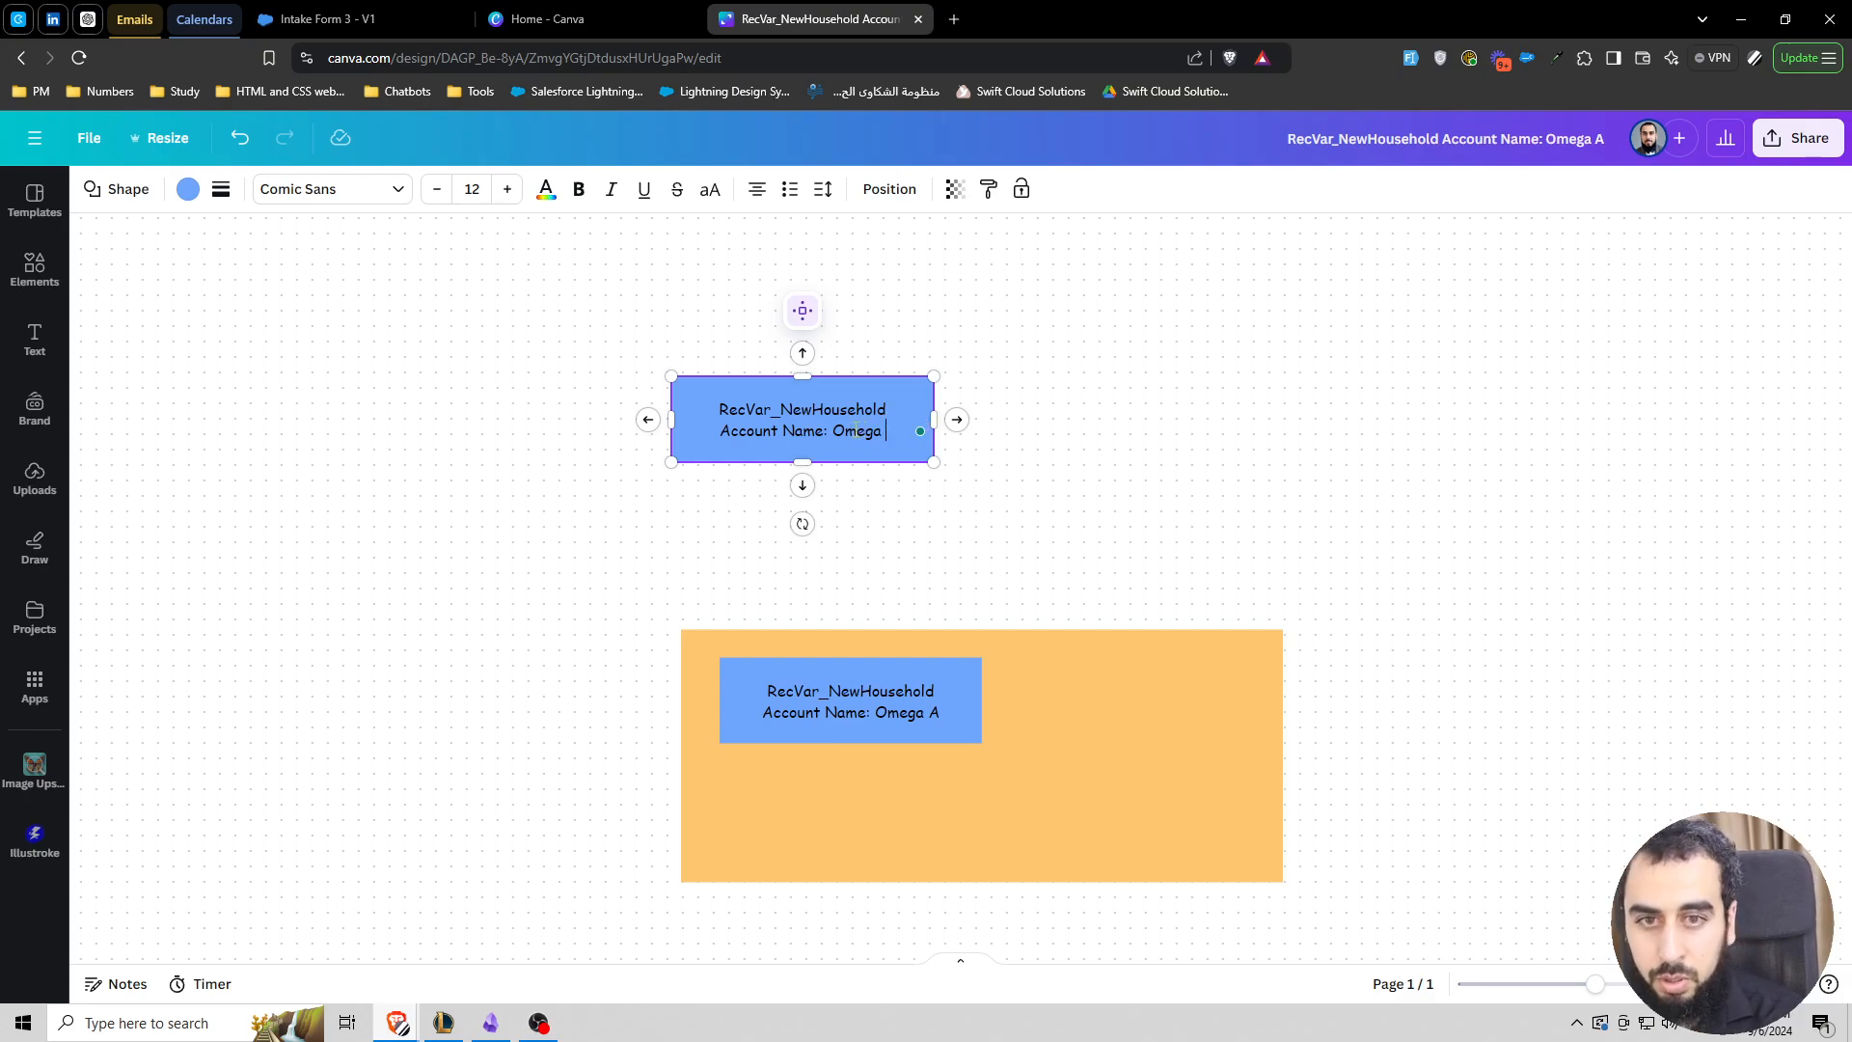
type("Boavo")
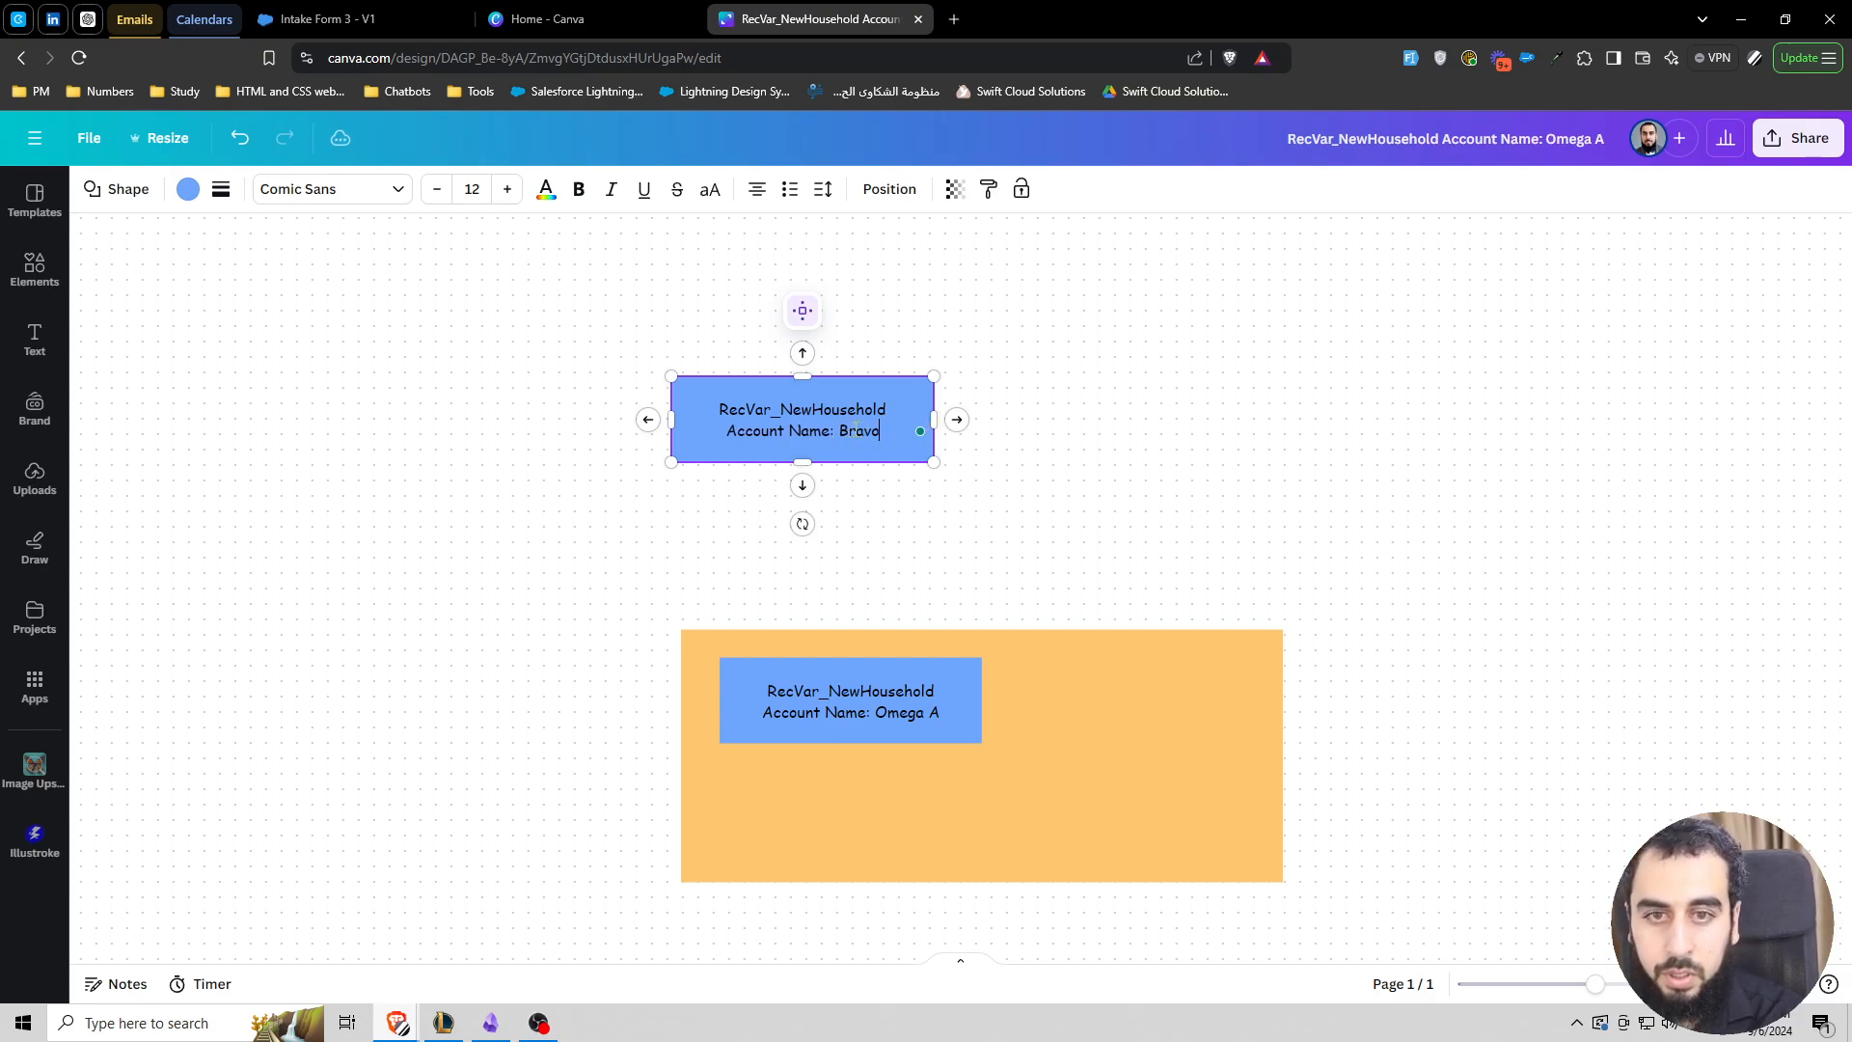
- Move the Bravo rectangle into the orange container, level with and to the right of the Omega A one
left_click_drag(860, 411, 894, 441)
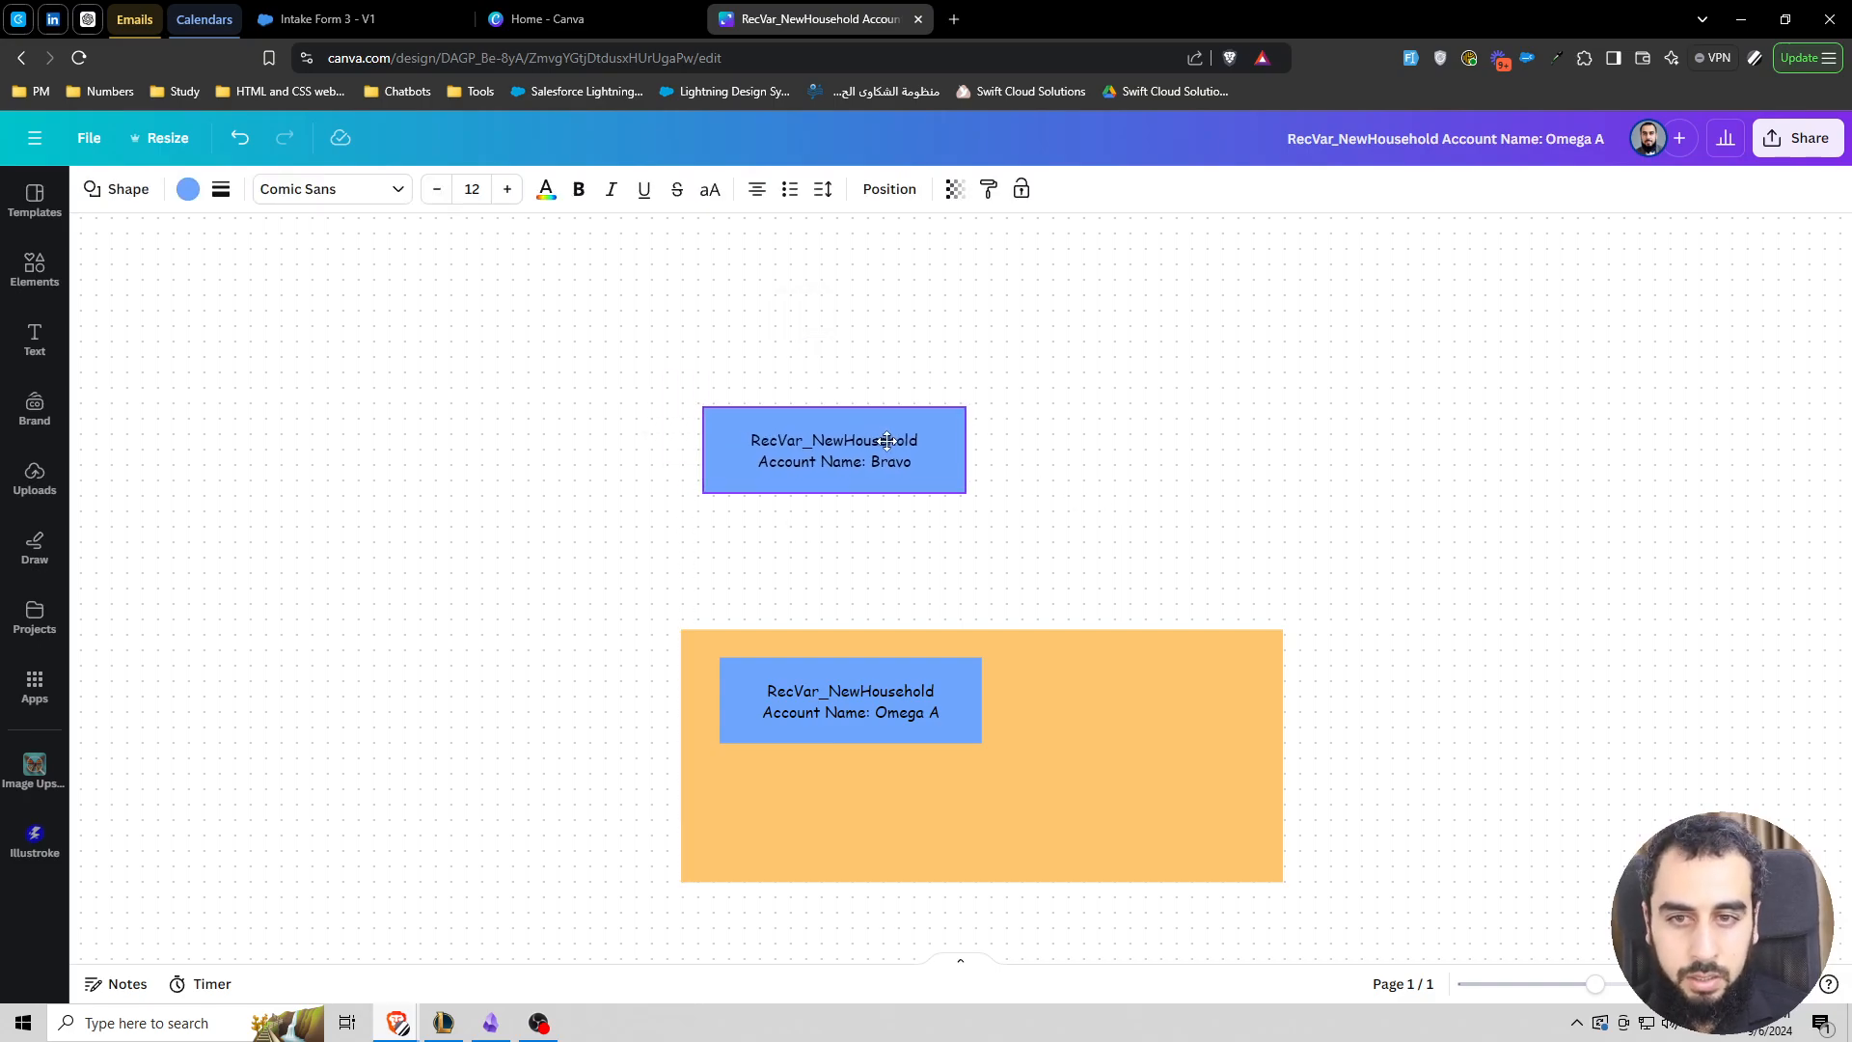
left_click(924, 738)
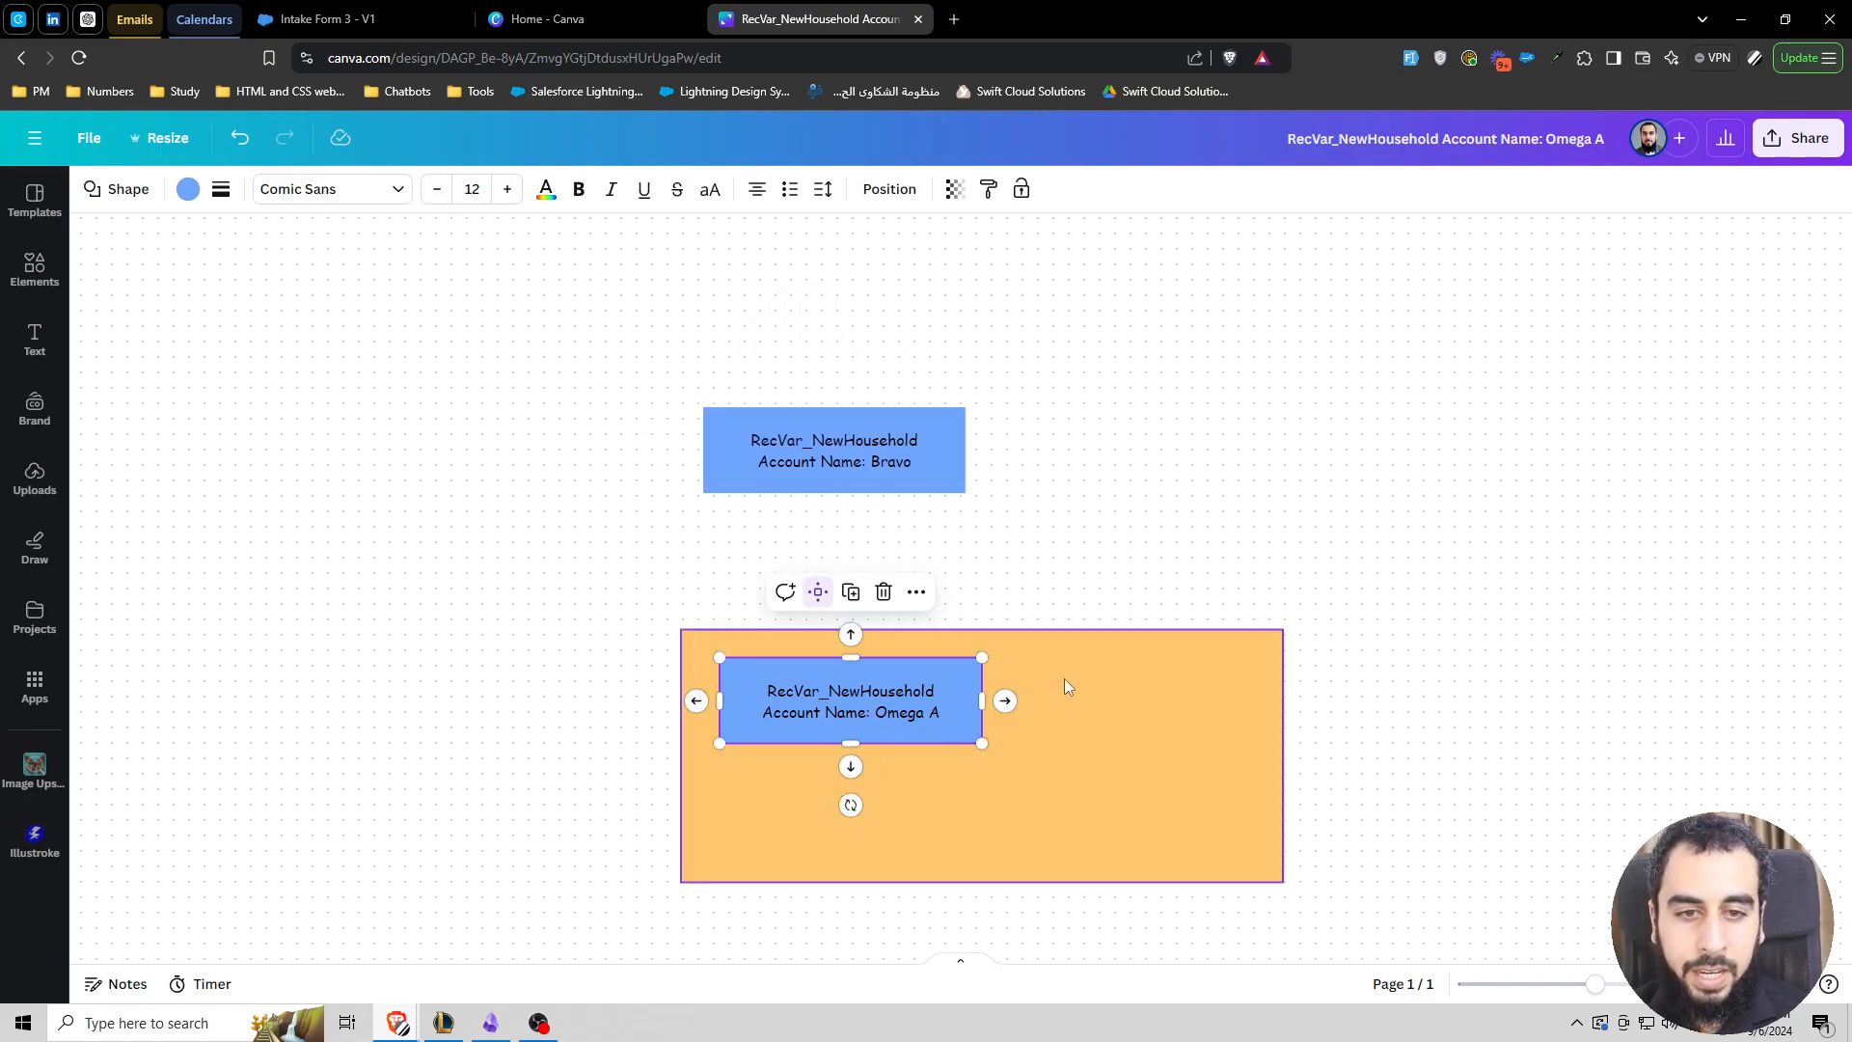
left_click(1158, 571)
left_click_drag(924, 434, 1228, 685)
- Paste another household rectangle, place it below the Omega A one in the container, and set its account name to Rome
left_click(1050, 492)
key("ctrl+v")
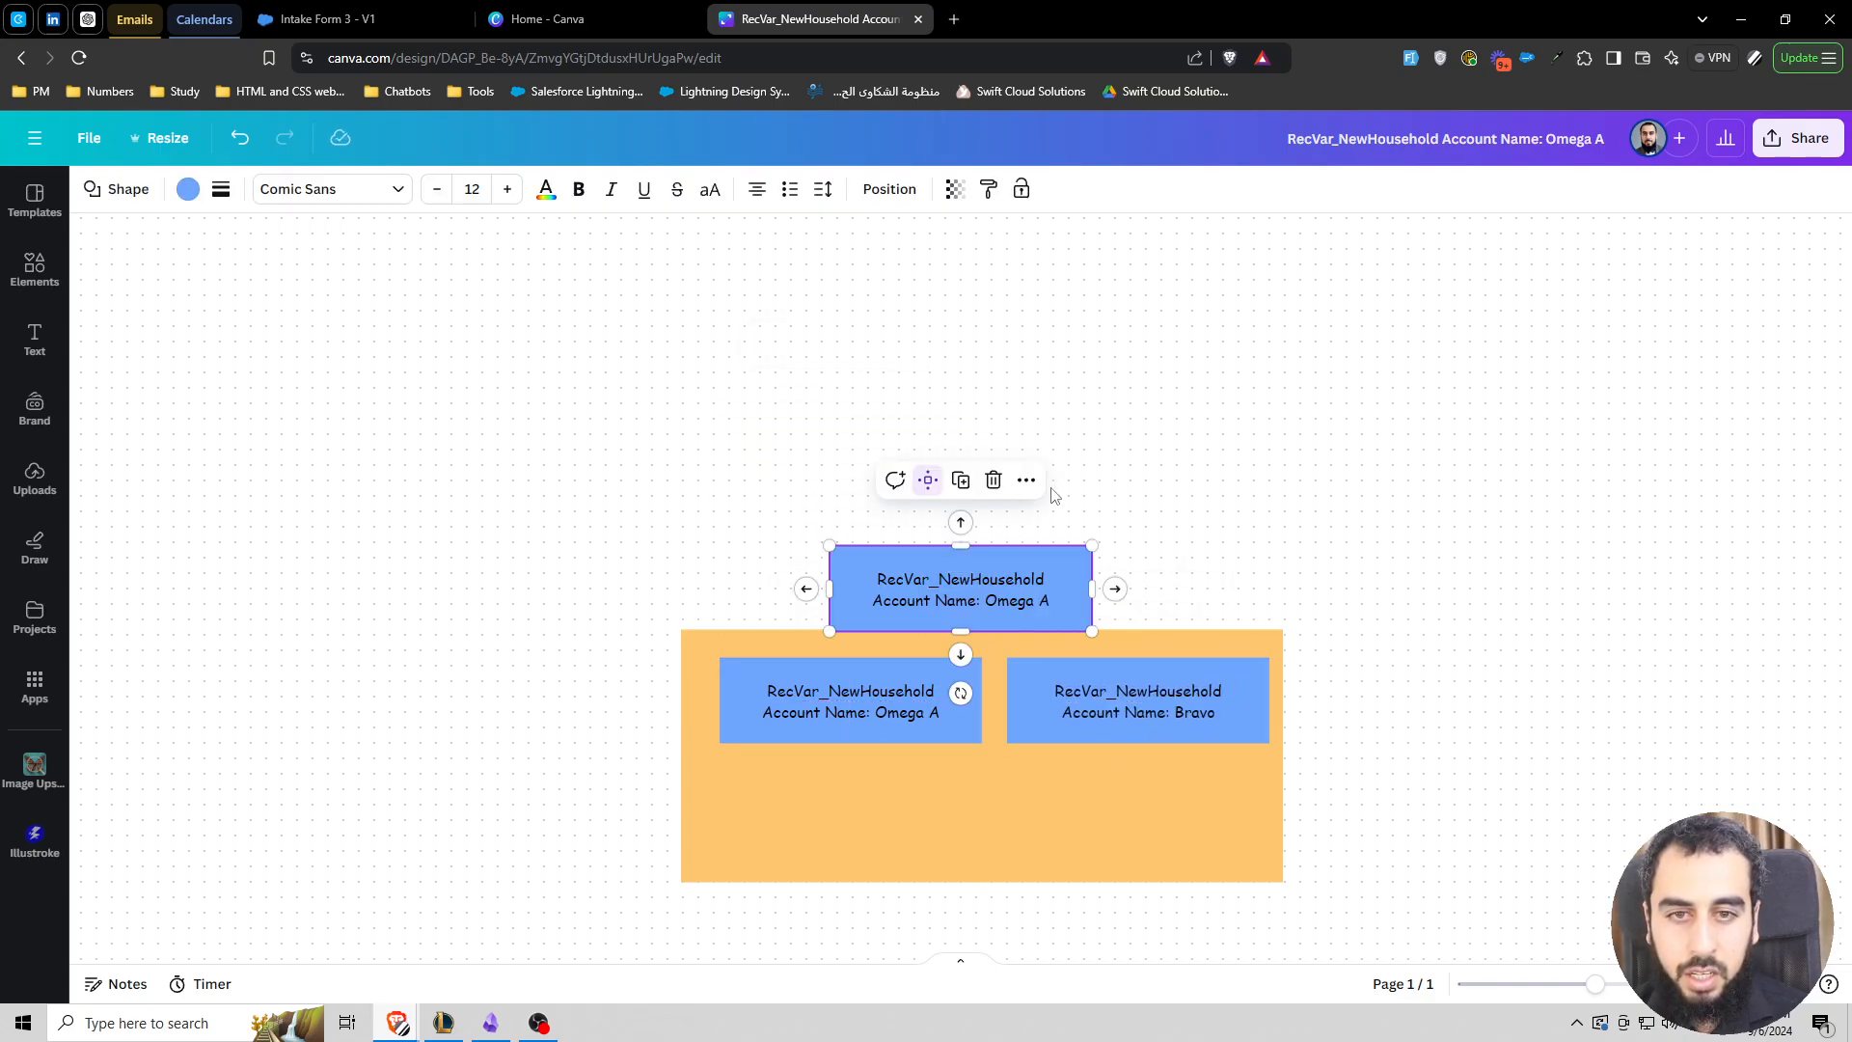
left_click_drag(1029, 582, 942, 825)
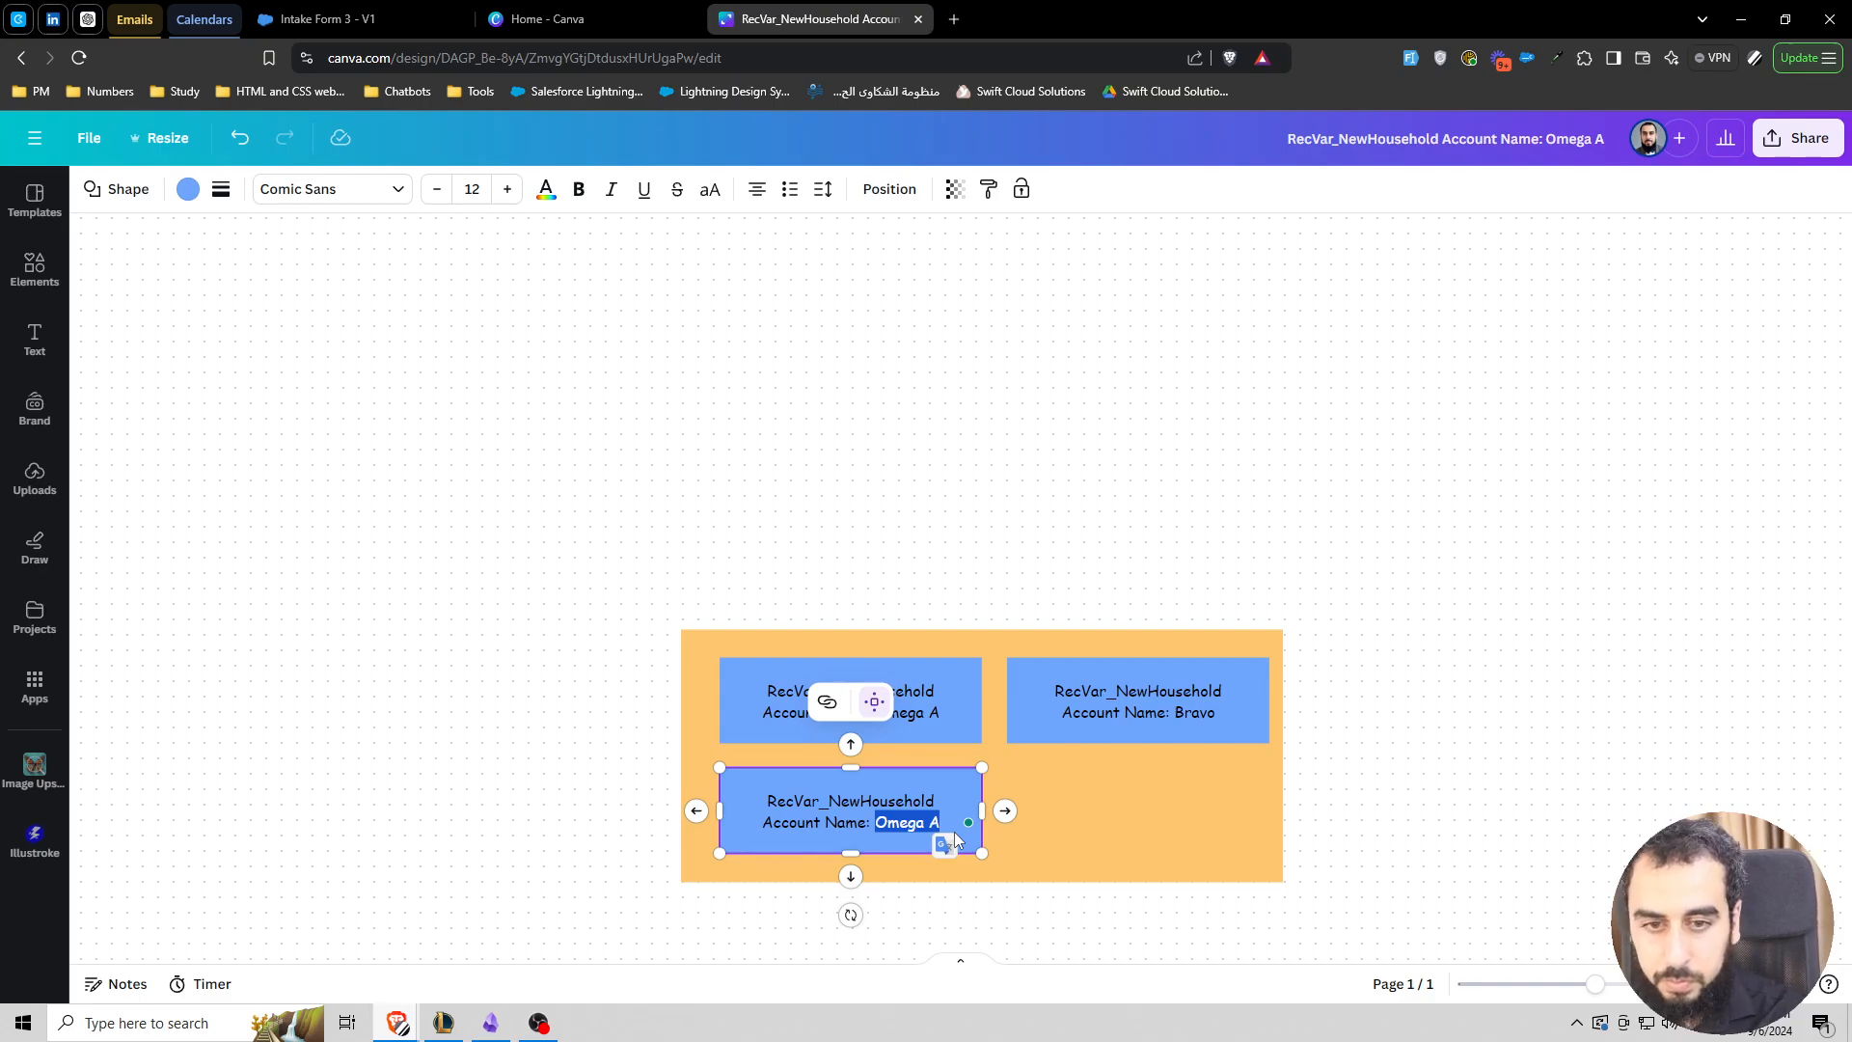
type("Rom")
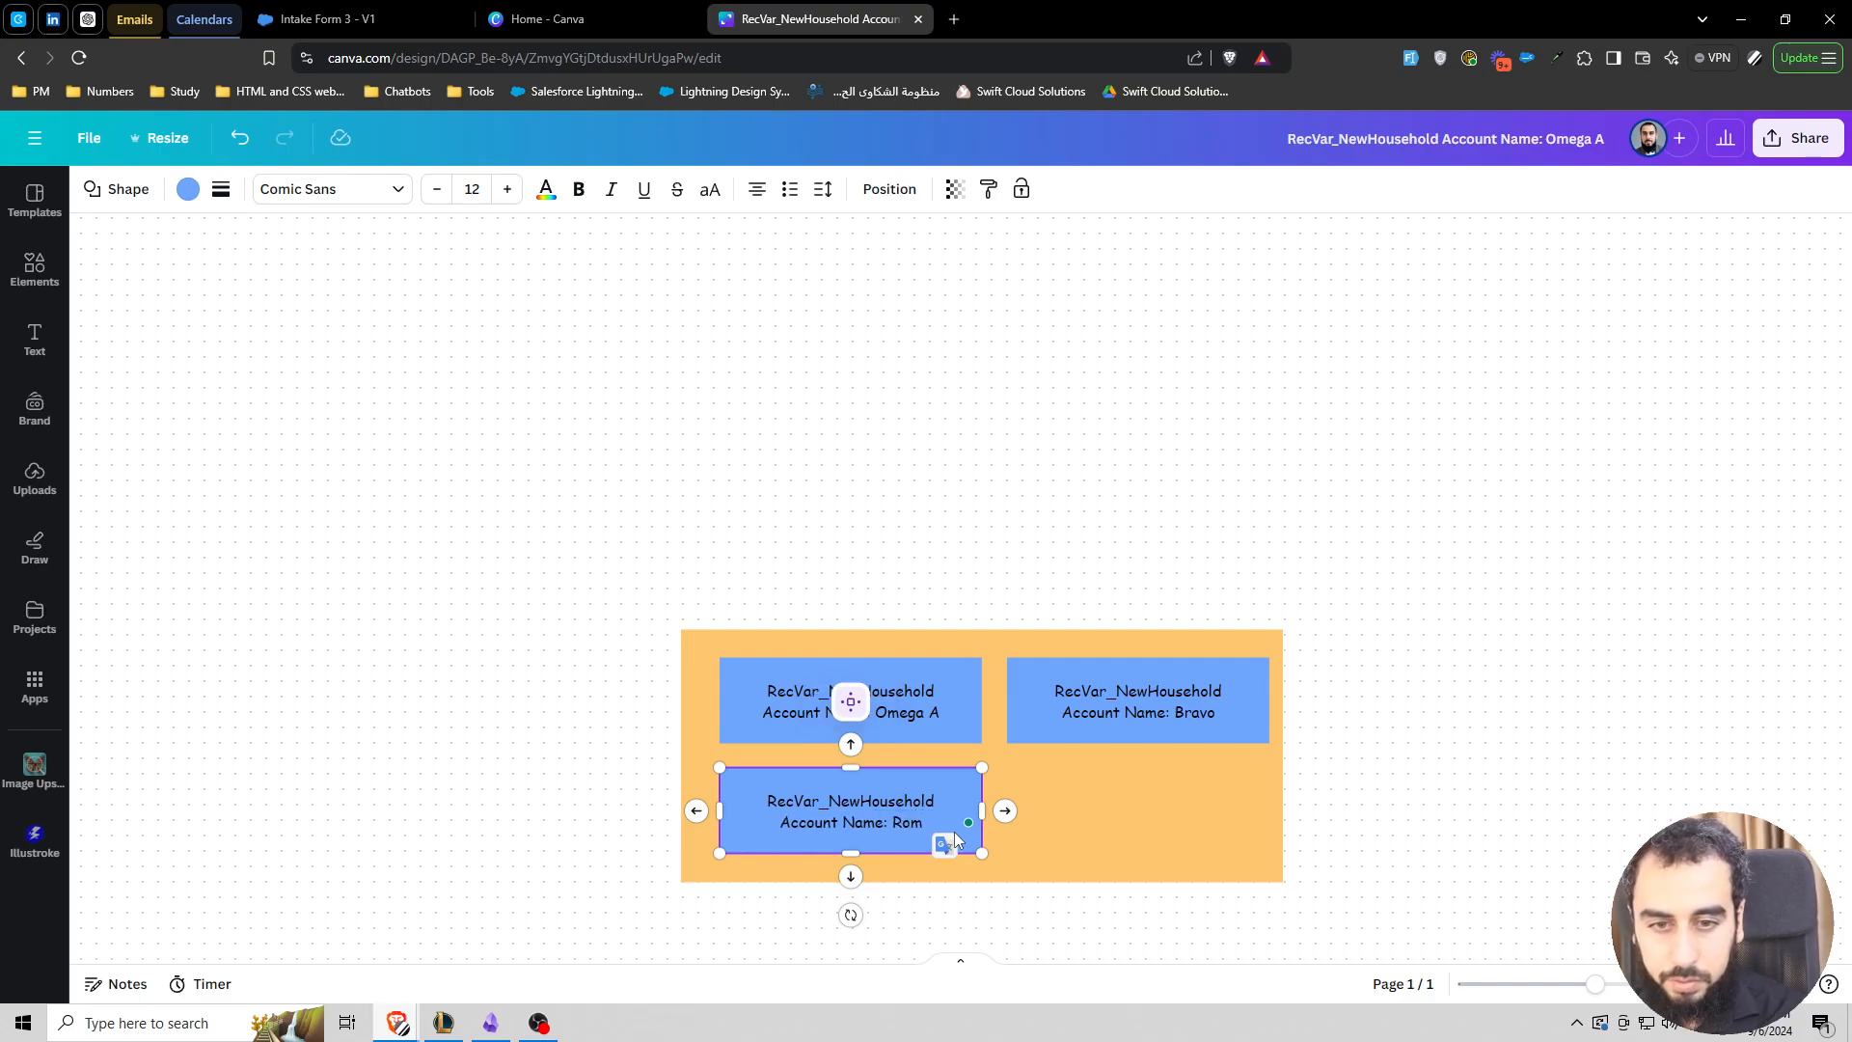
type("e")
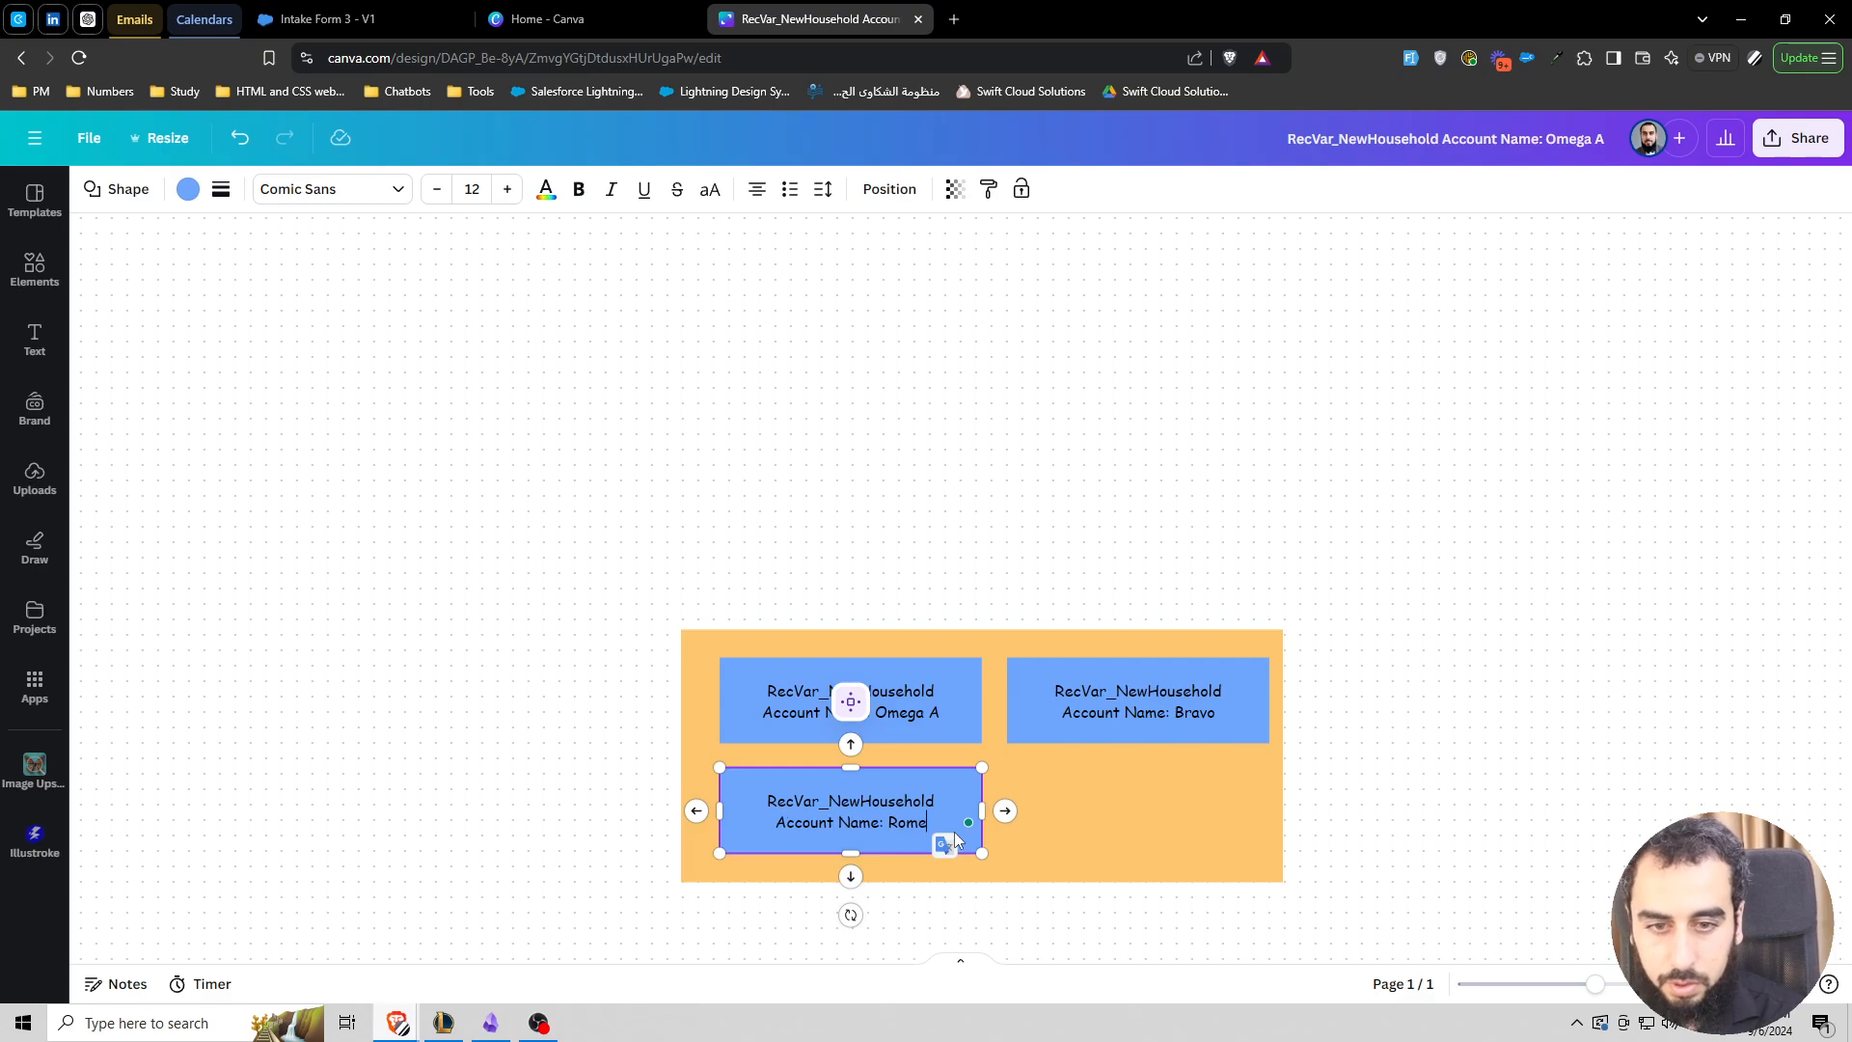
left_click(1575, 628)
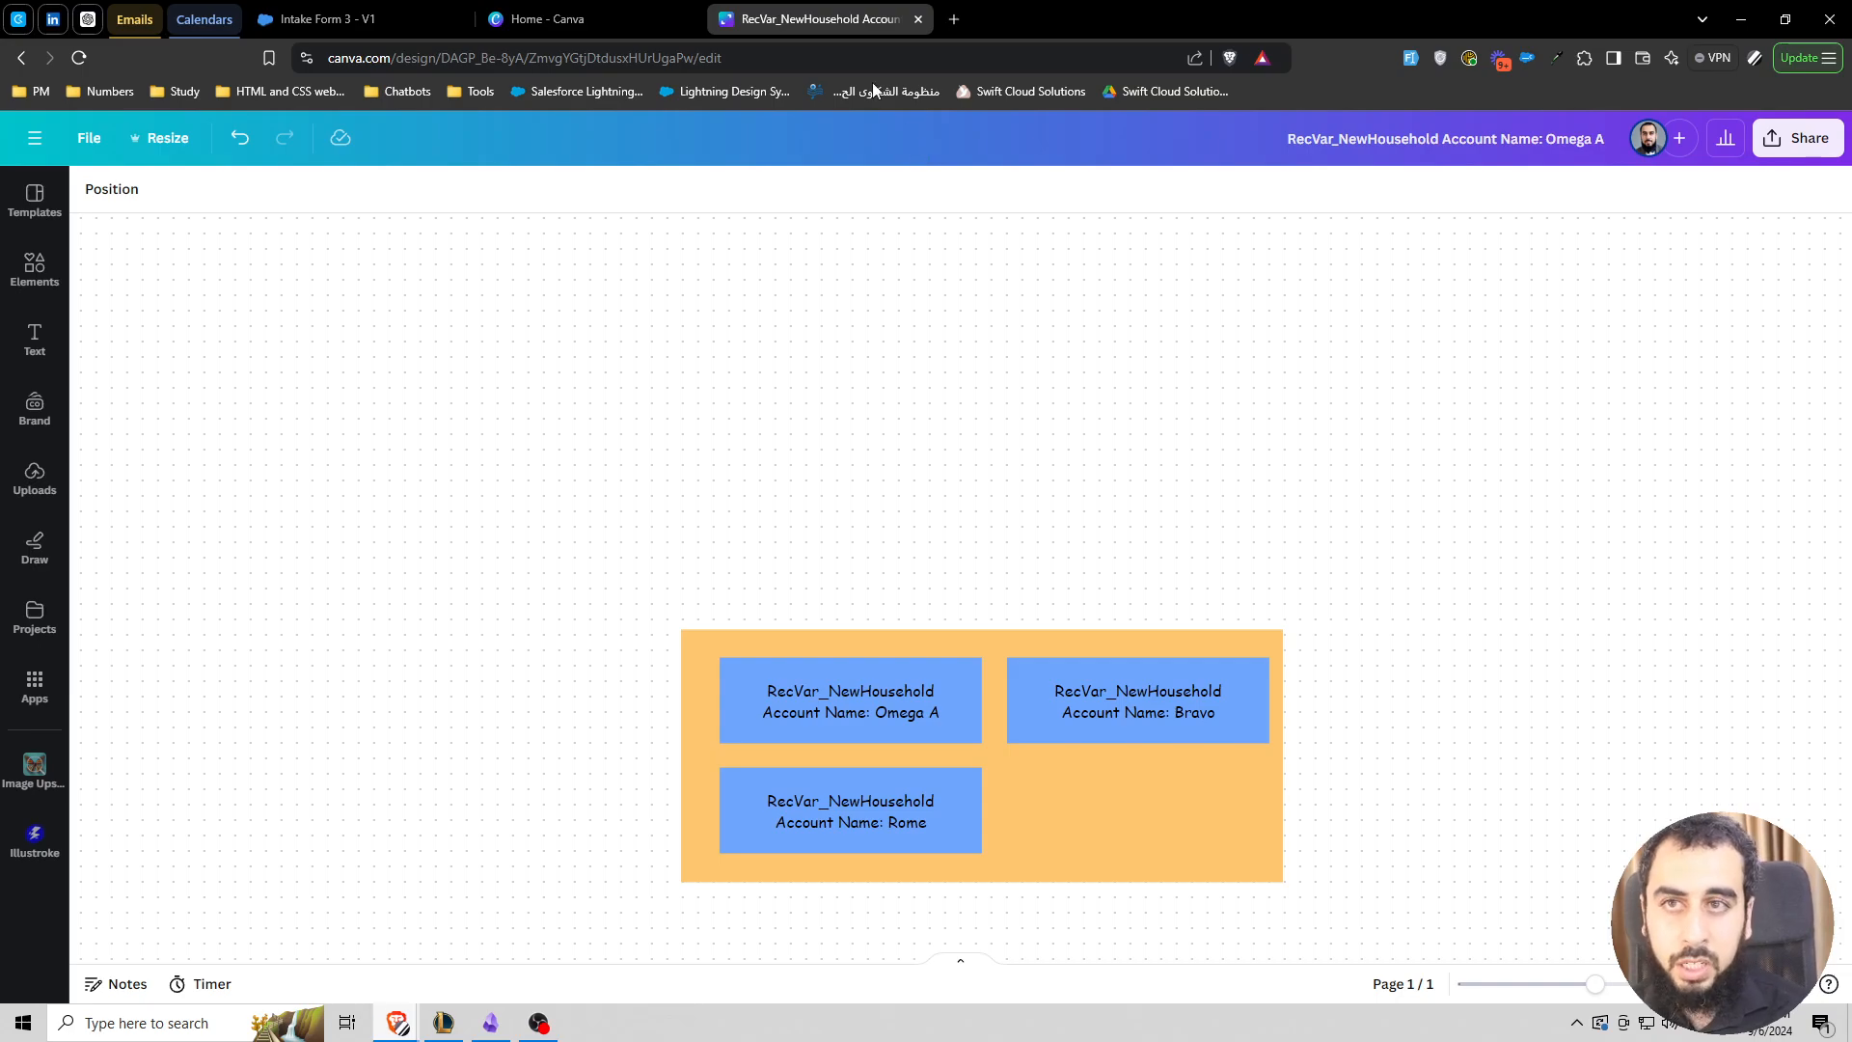
- Switch back to the Intake Form 3 flow in Salesforce Flow Builder and close the Canva home page
left_click(571, 20)
left_click(383, 18)
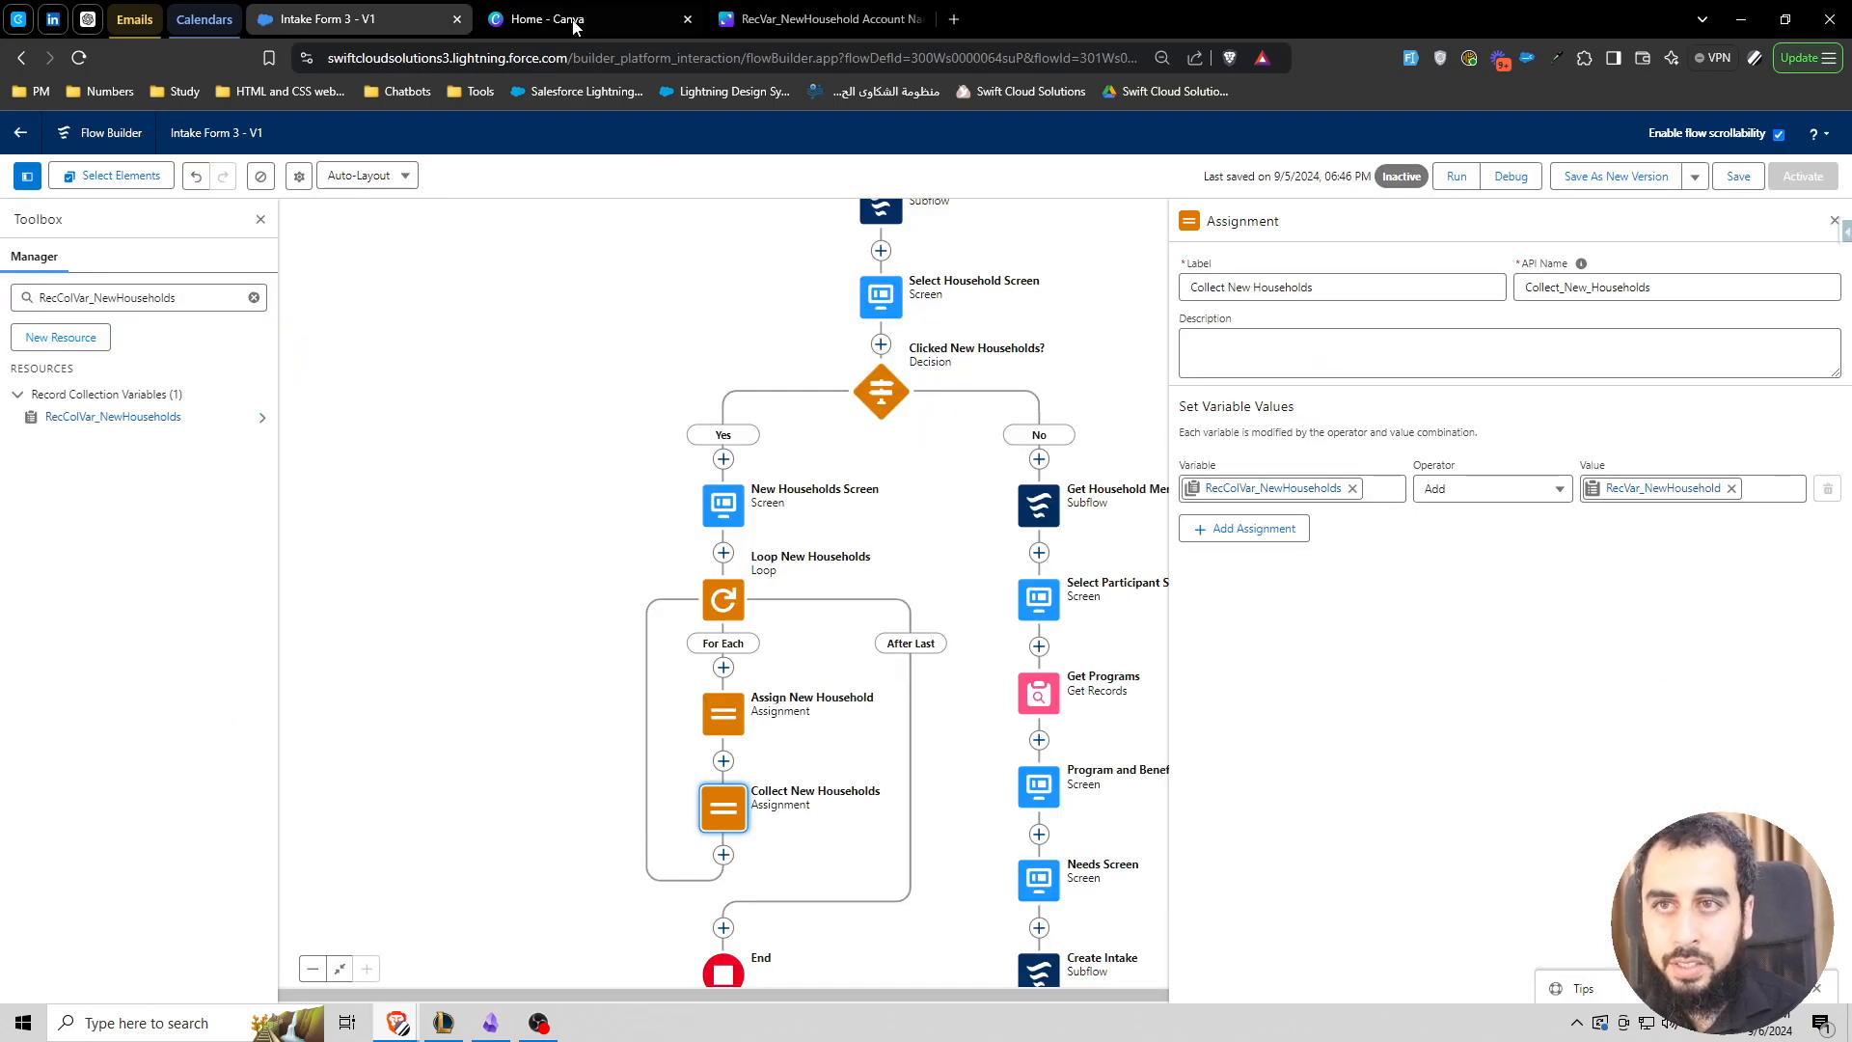
left_click(687, 19)
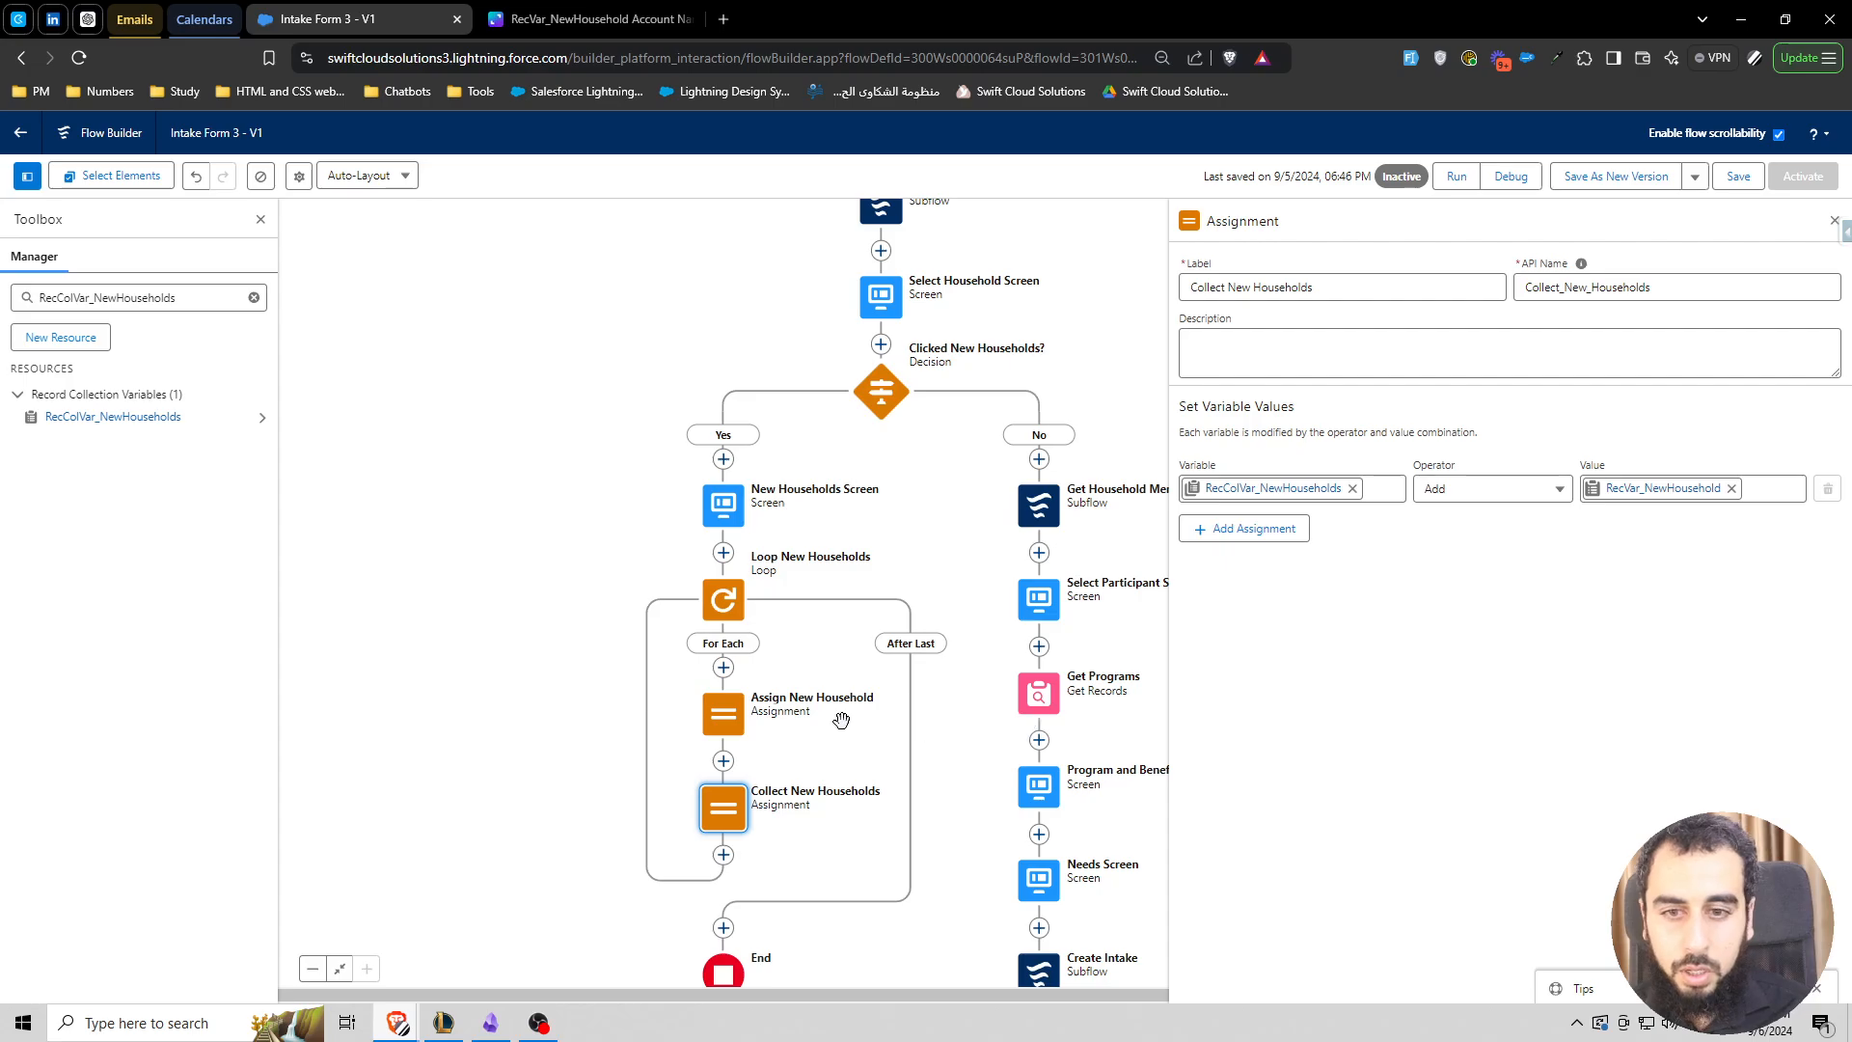
- Open the Assign New Household element and review its variable and value mapping relative to Collect New Households
double_click(711, 720)
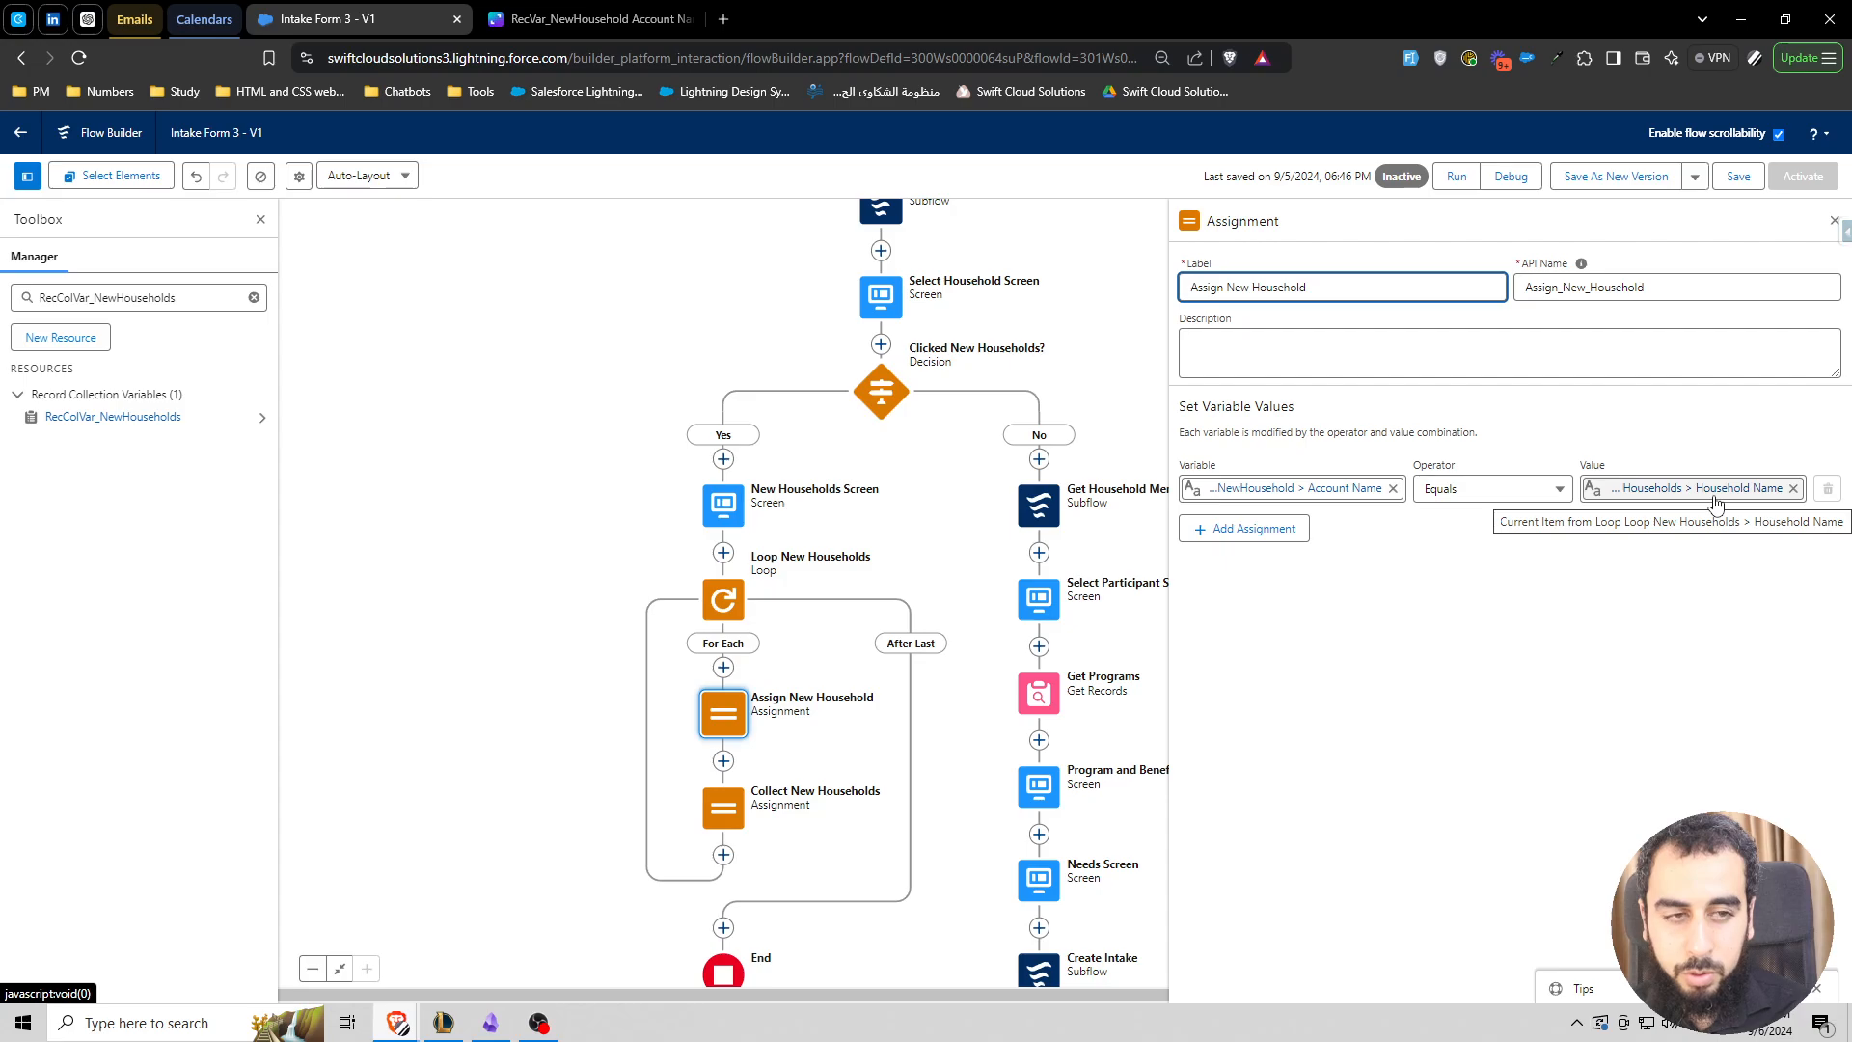
double_click(743, 797)
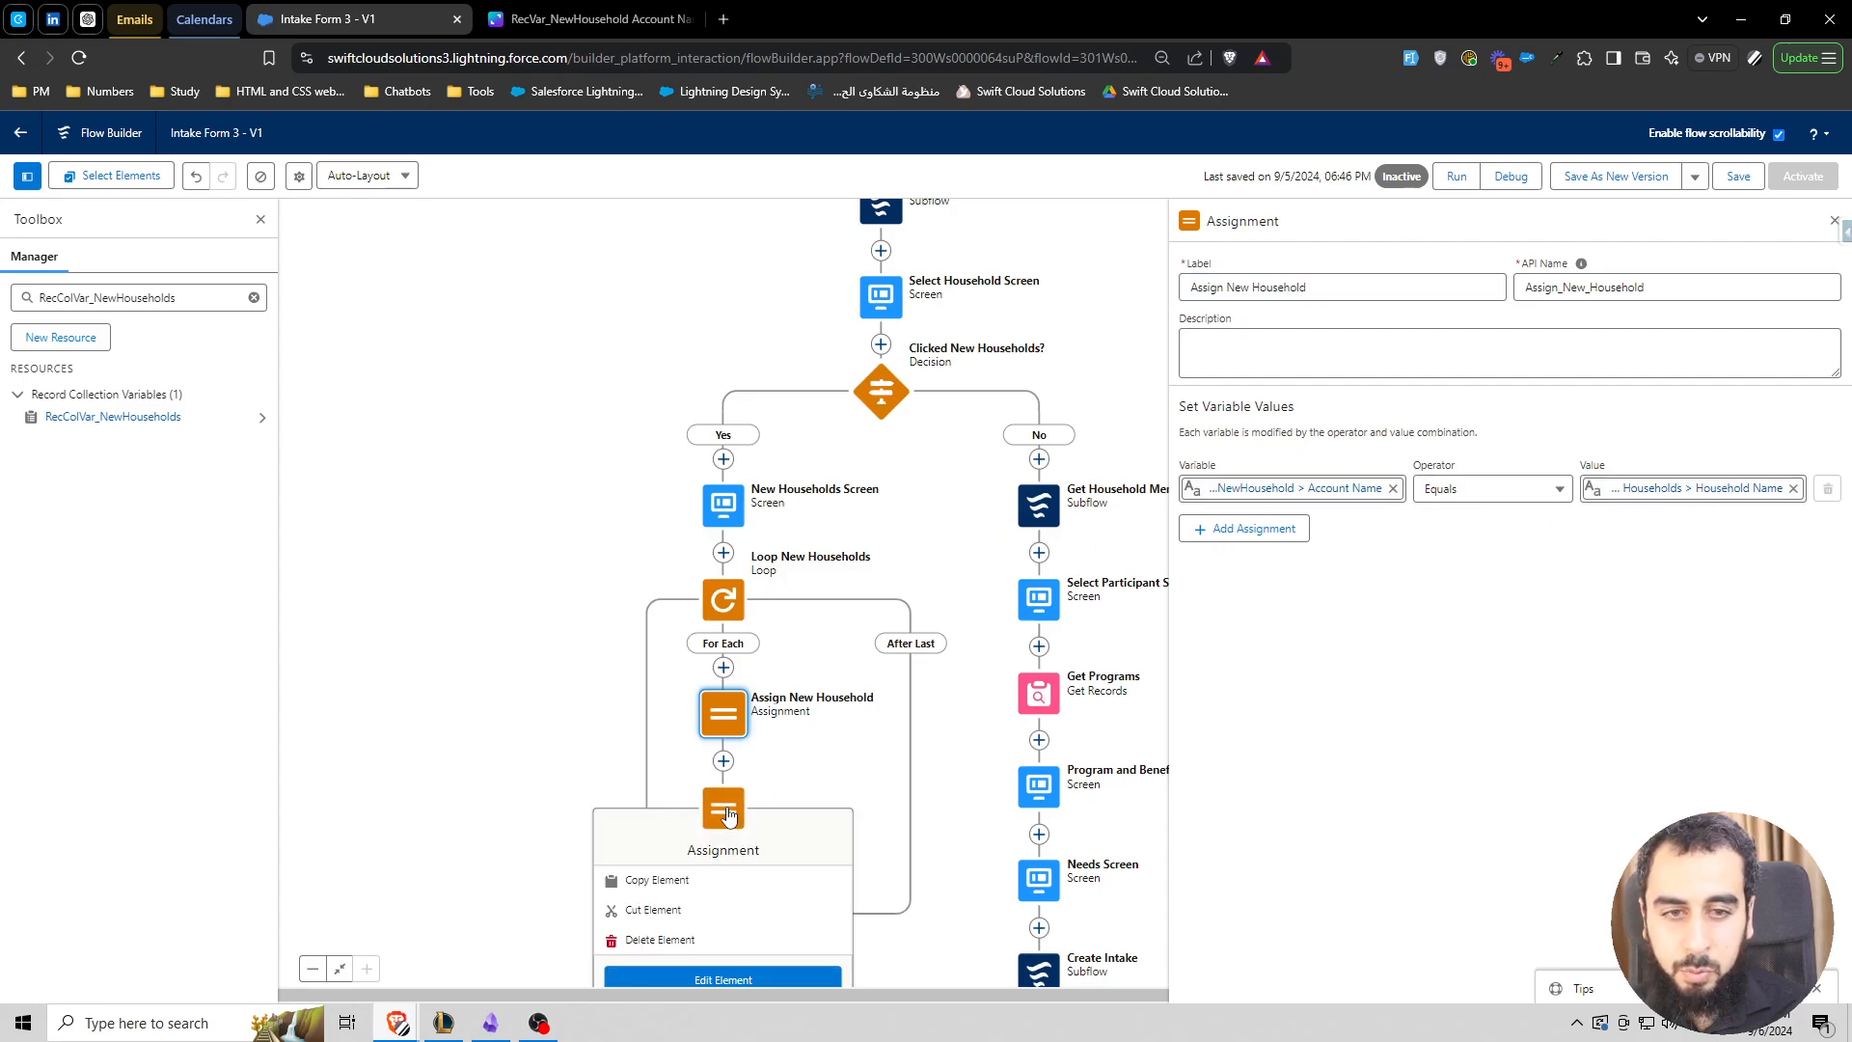
double_click(723, 714)
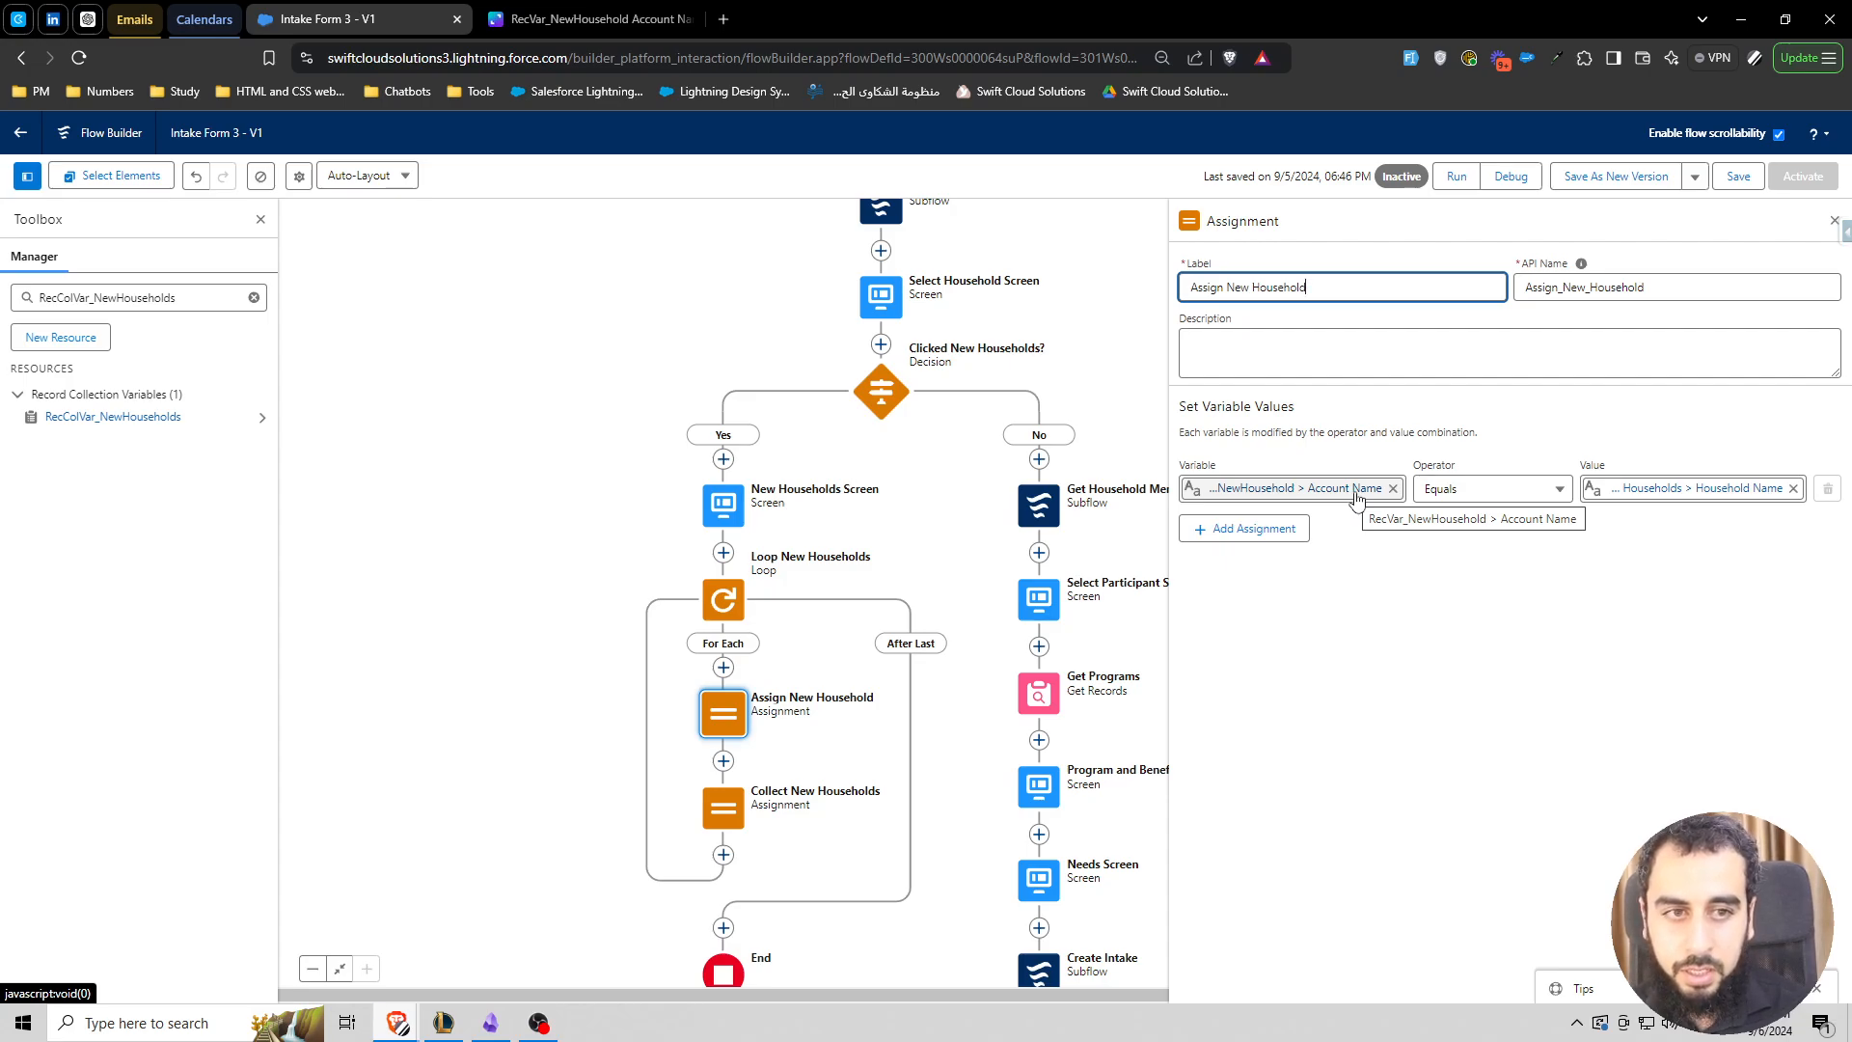
- Review the Collect New Households assignment's variable, operator and value, and close its properties
left_click(815, 791)
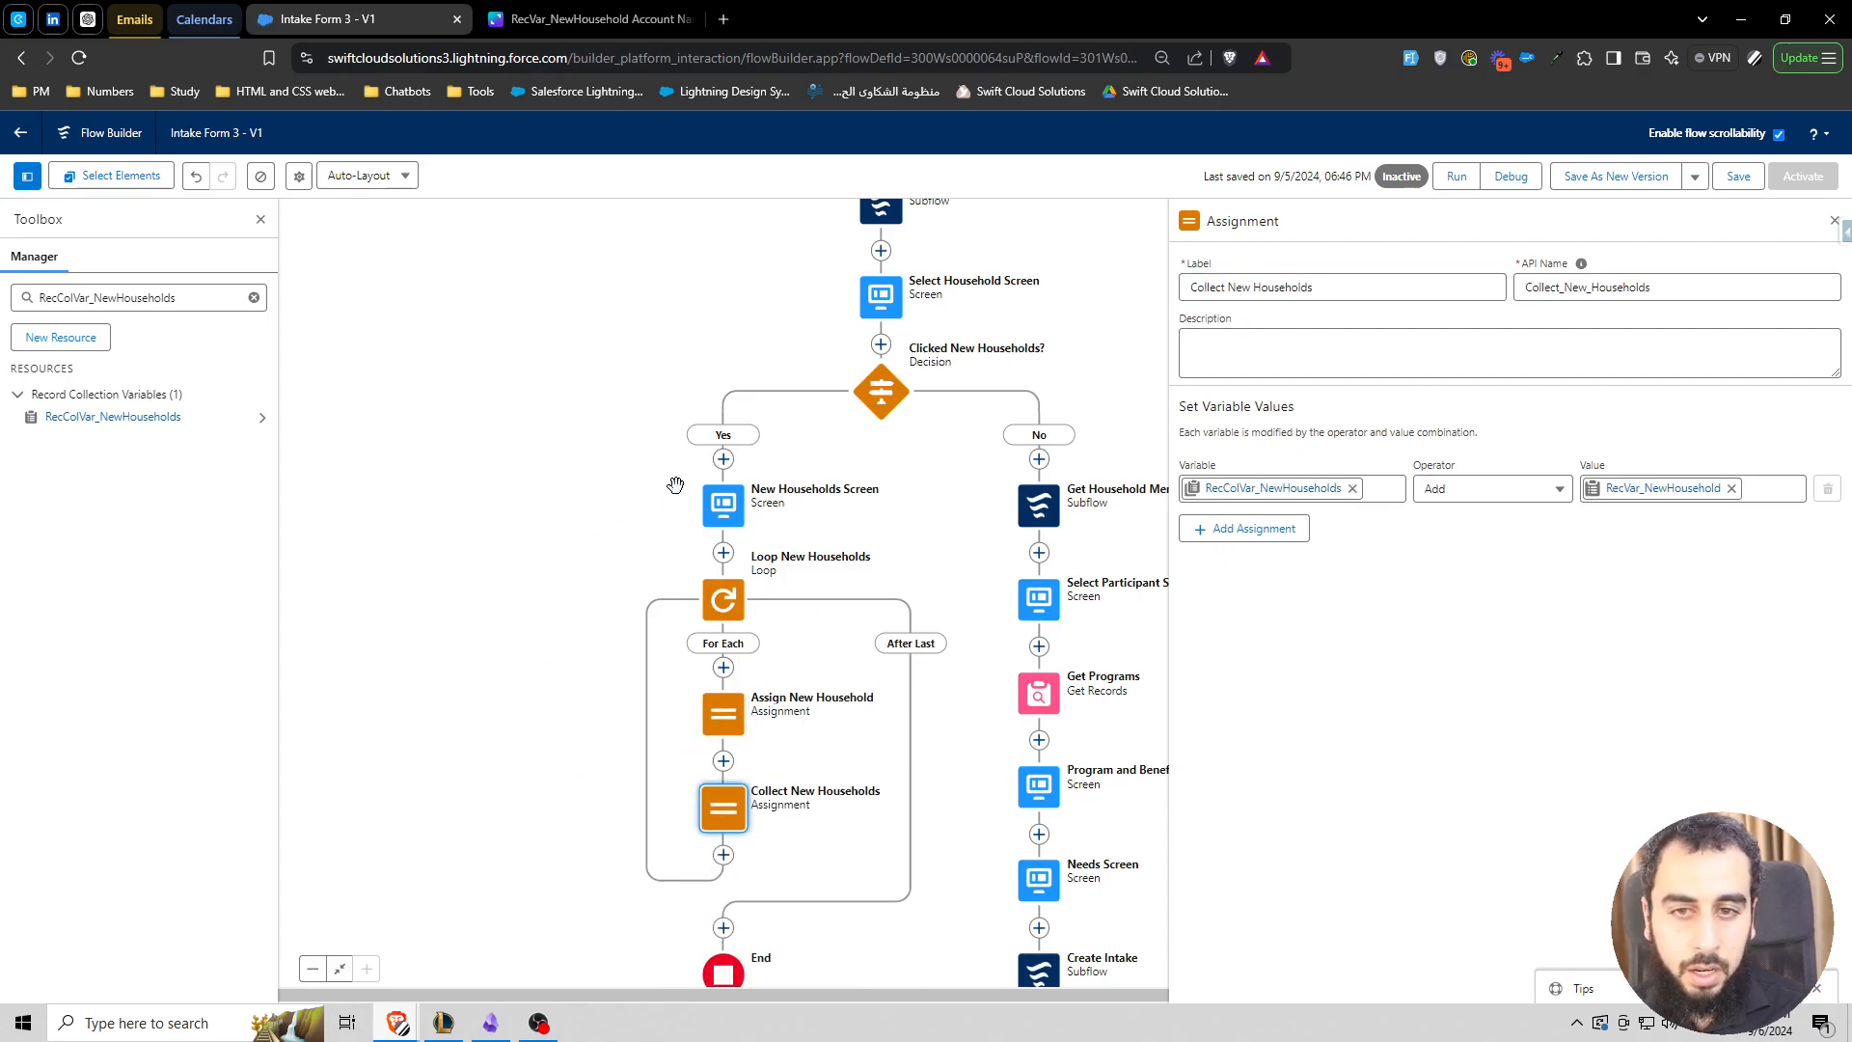
double_click(717, 814)
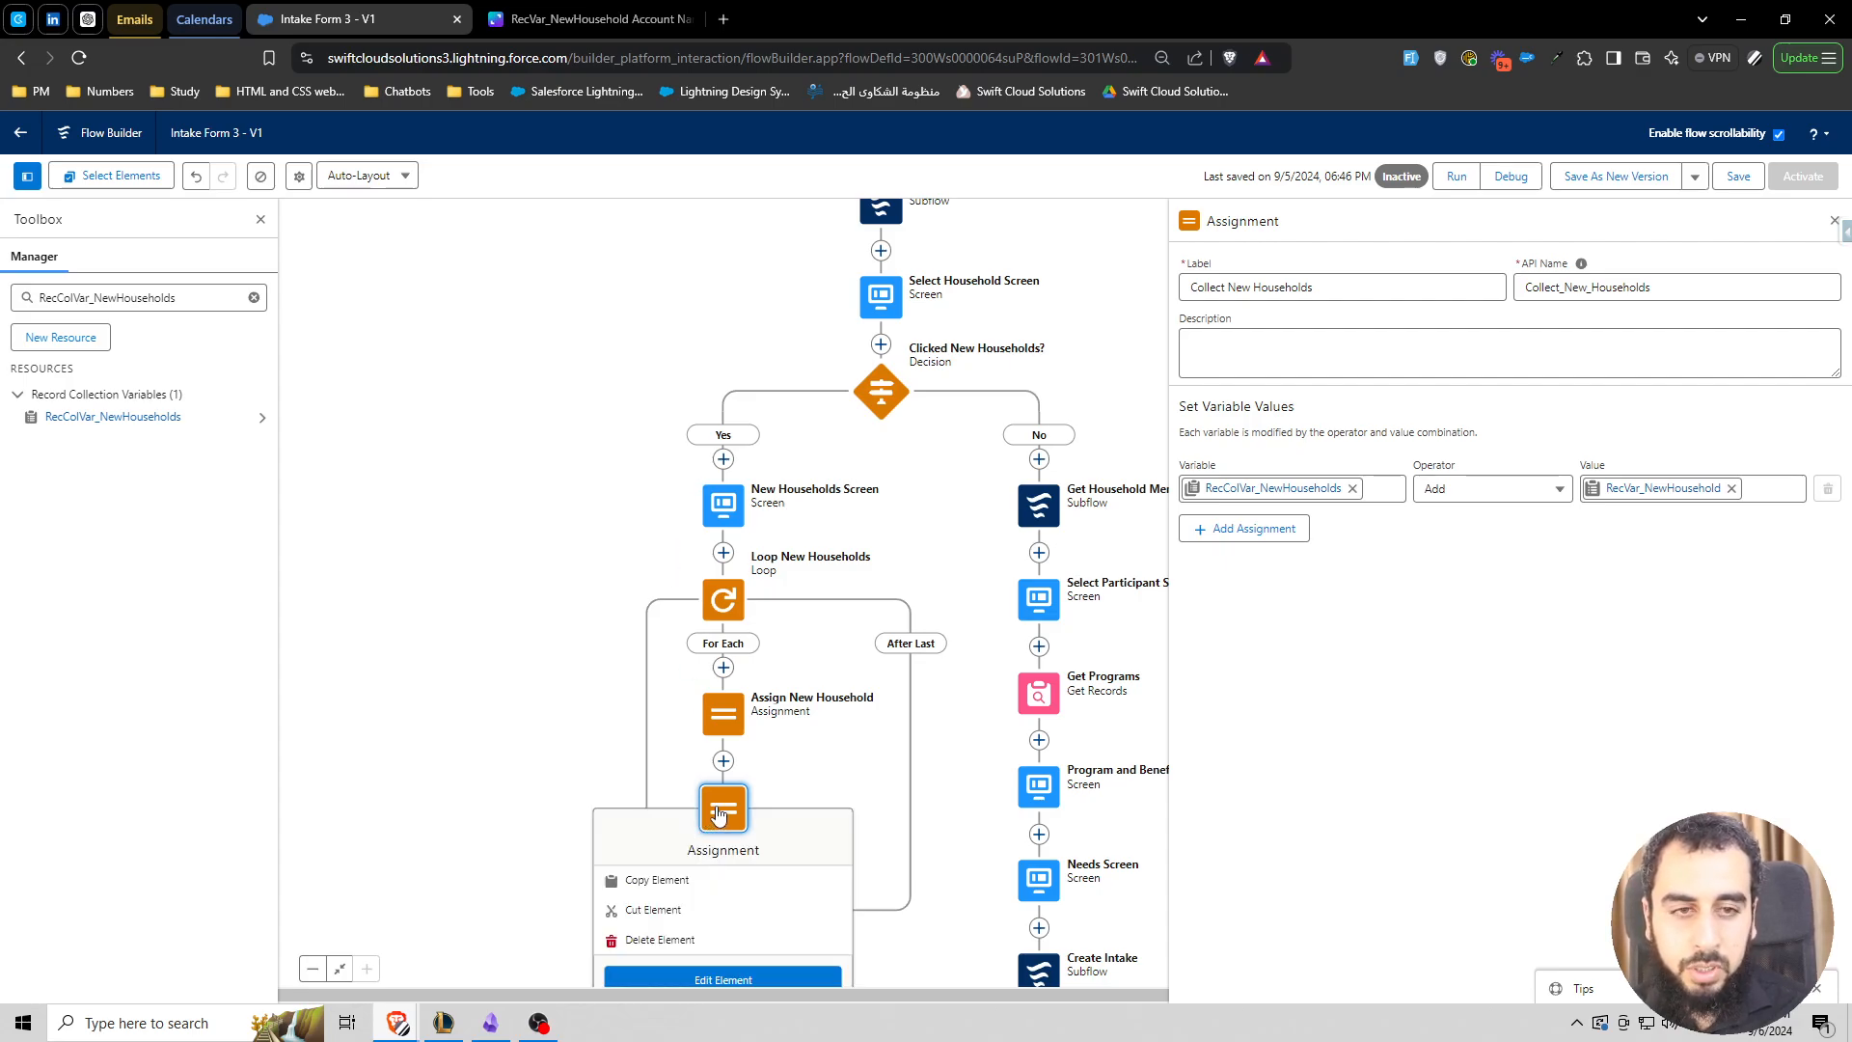
left_click(1404, 607)
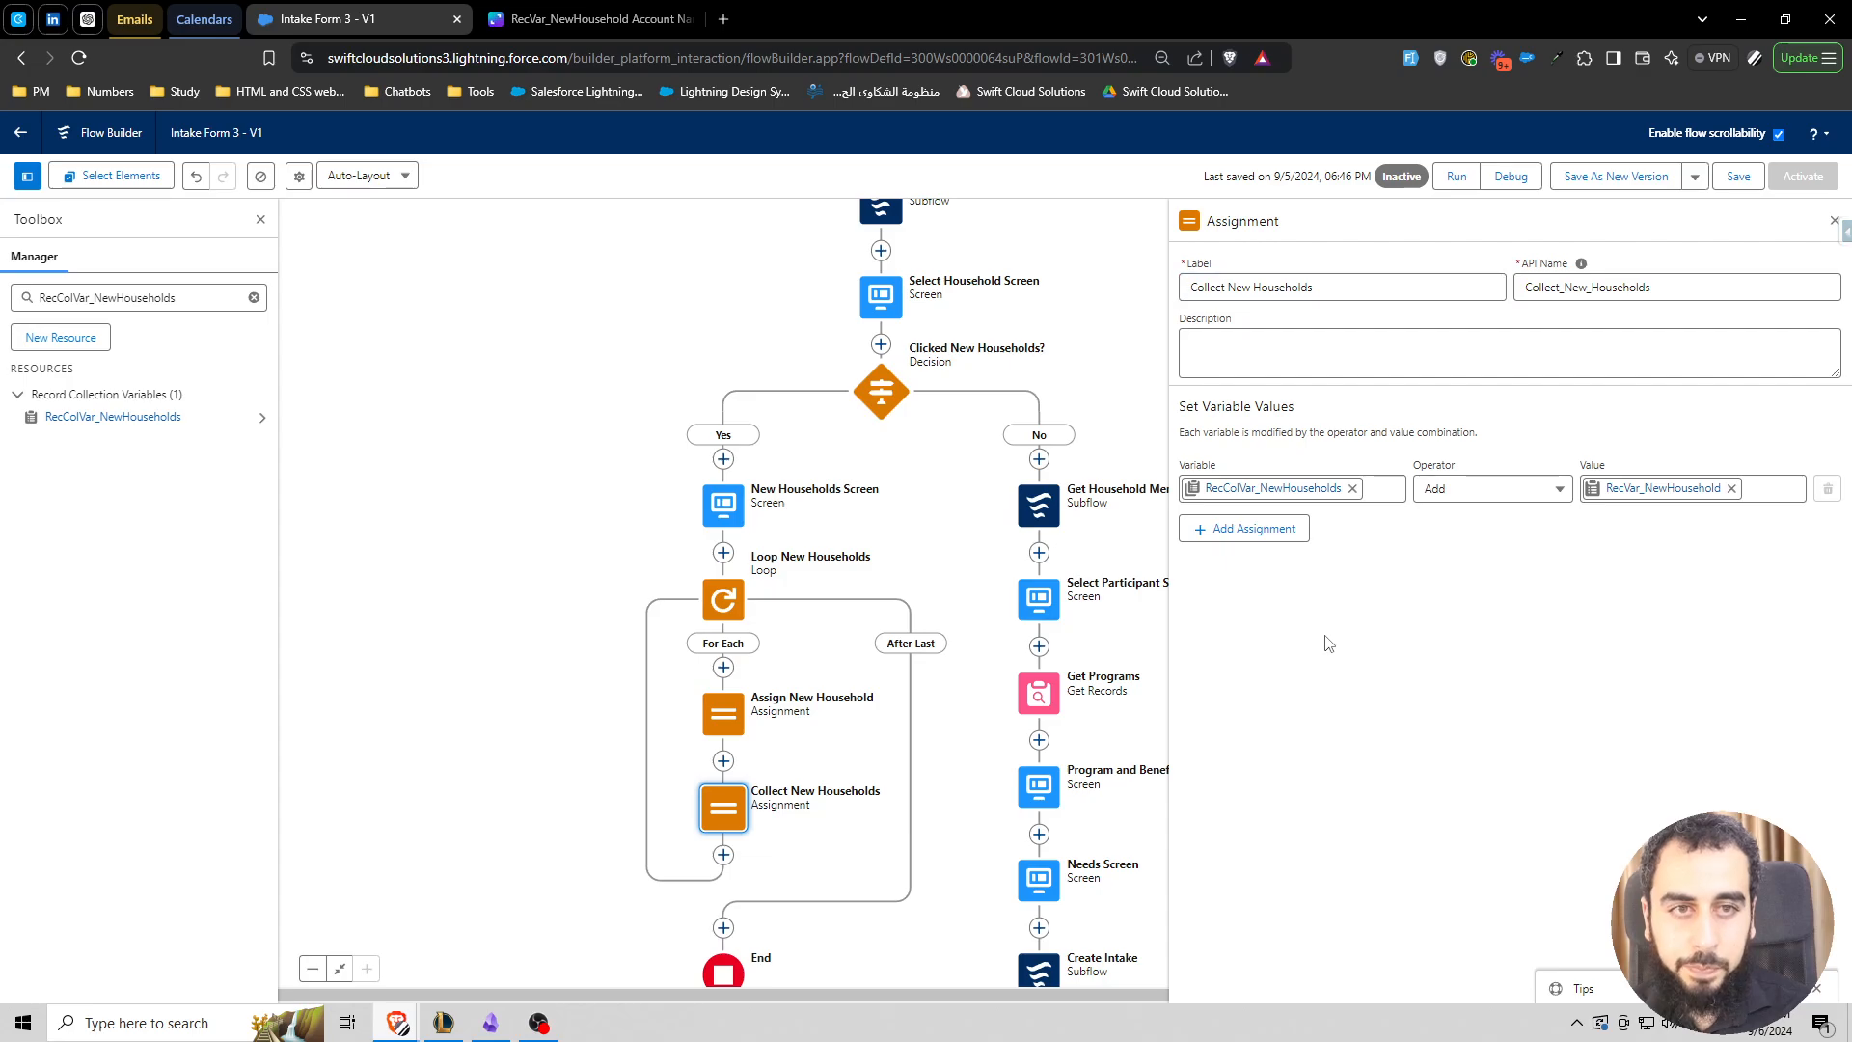
left_click(1833, 222)
- Add a Create Records element after the new households loop, labelled Create New Households
scroll(860, 807, "down", 2)
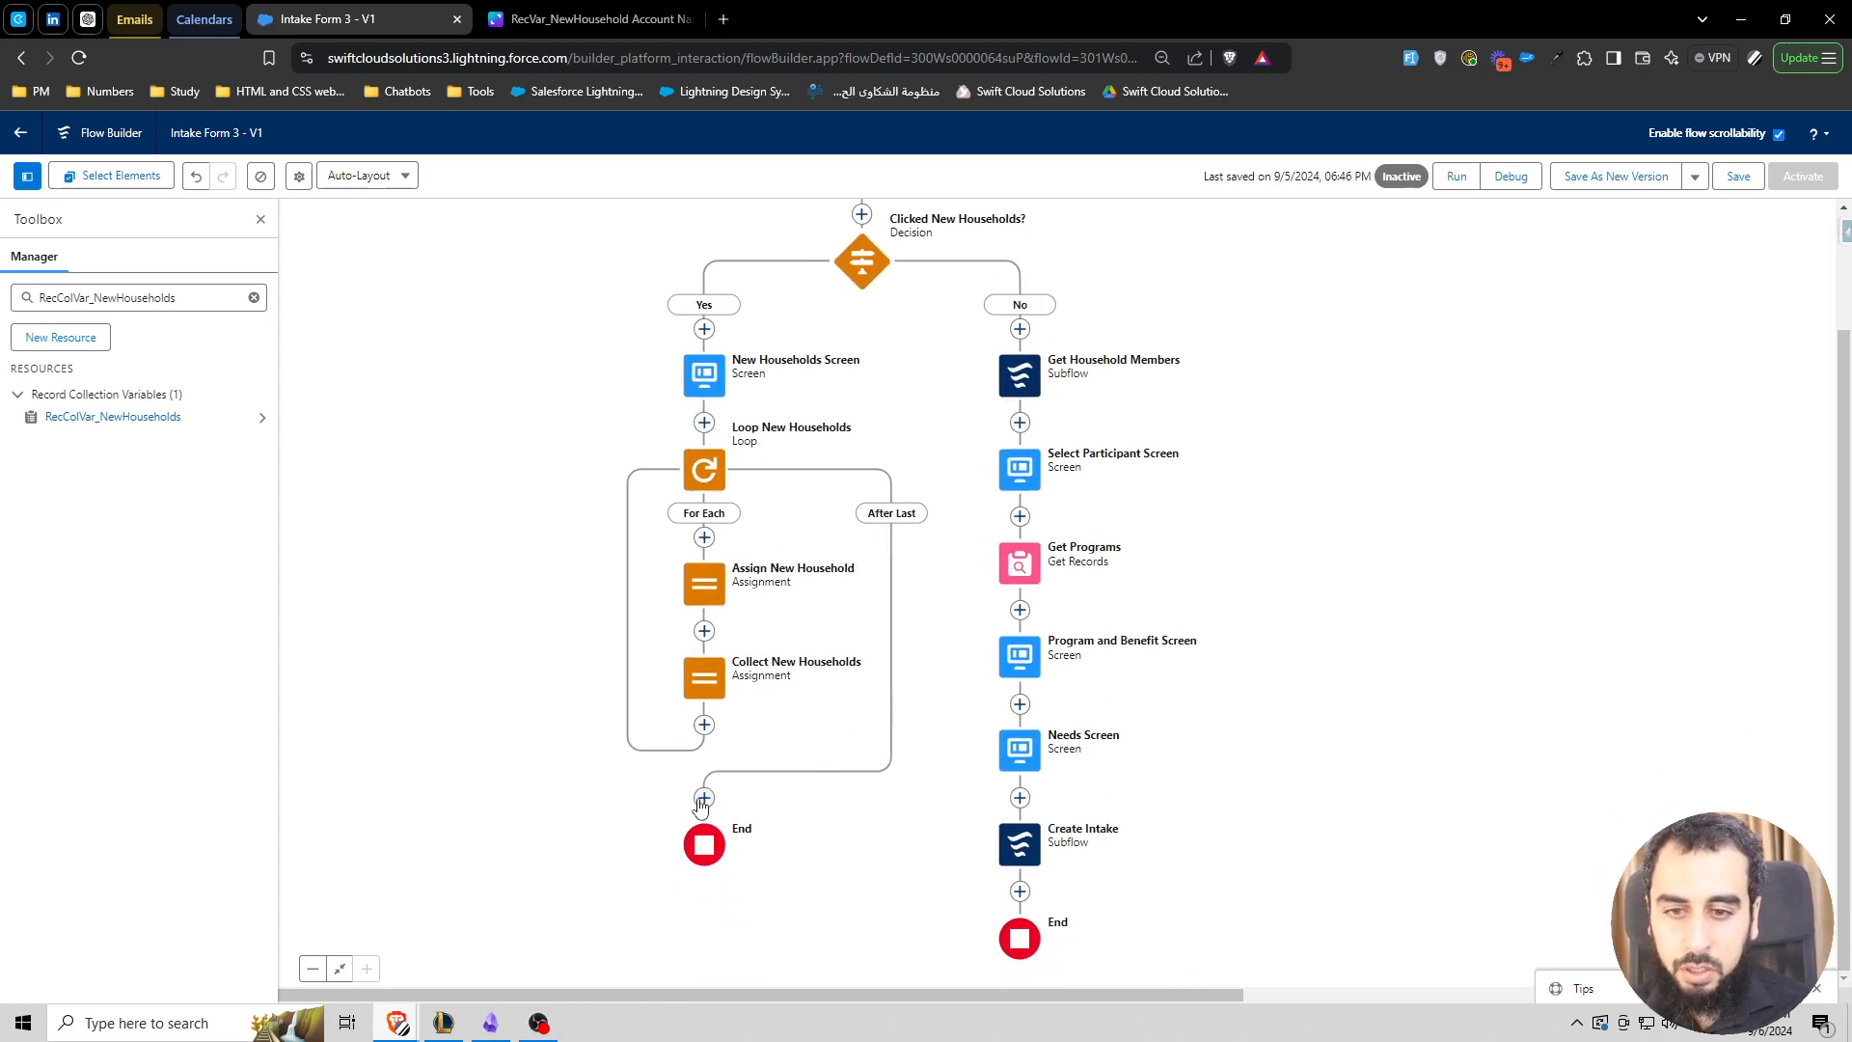
left_click(703, 799)
type("create")
left_click(652, 902)
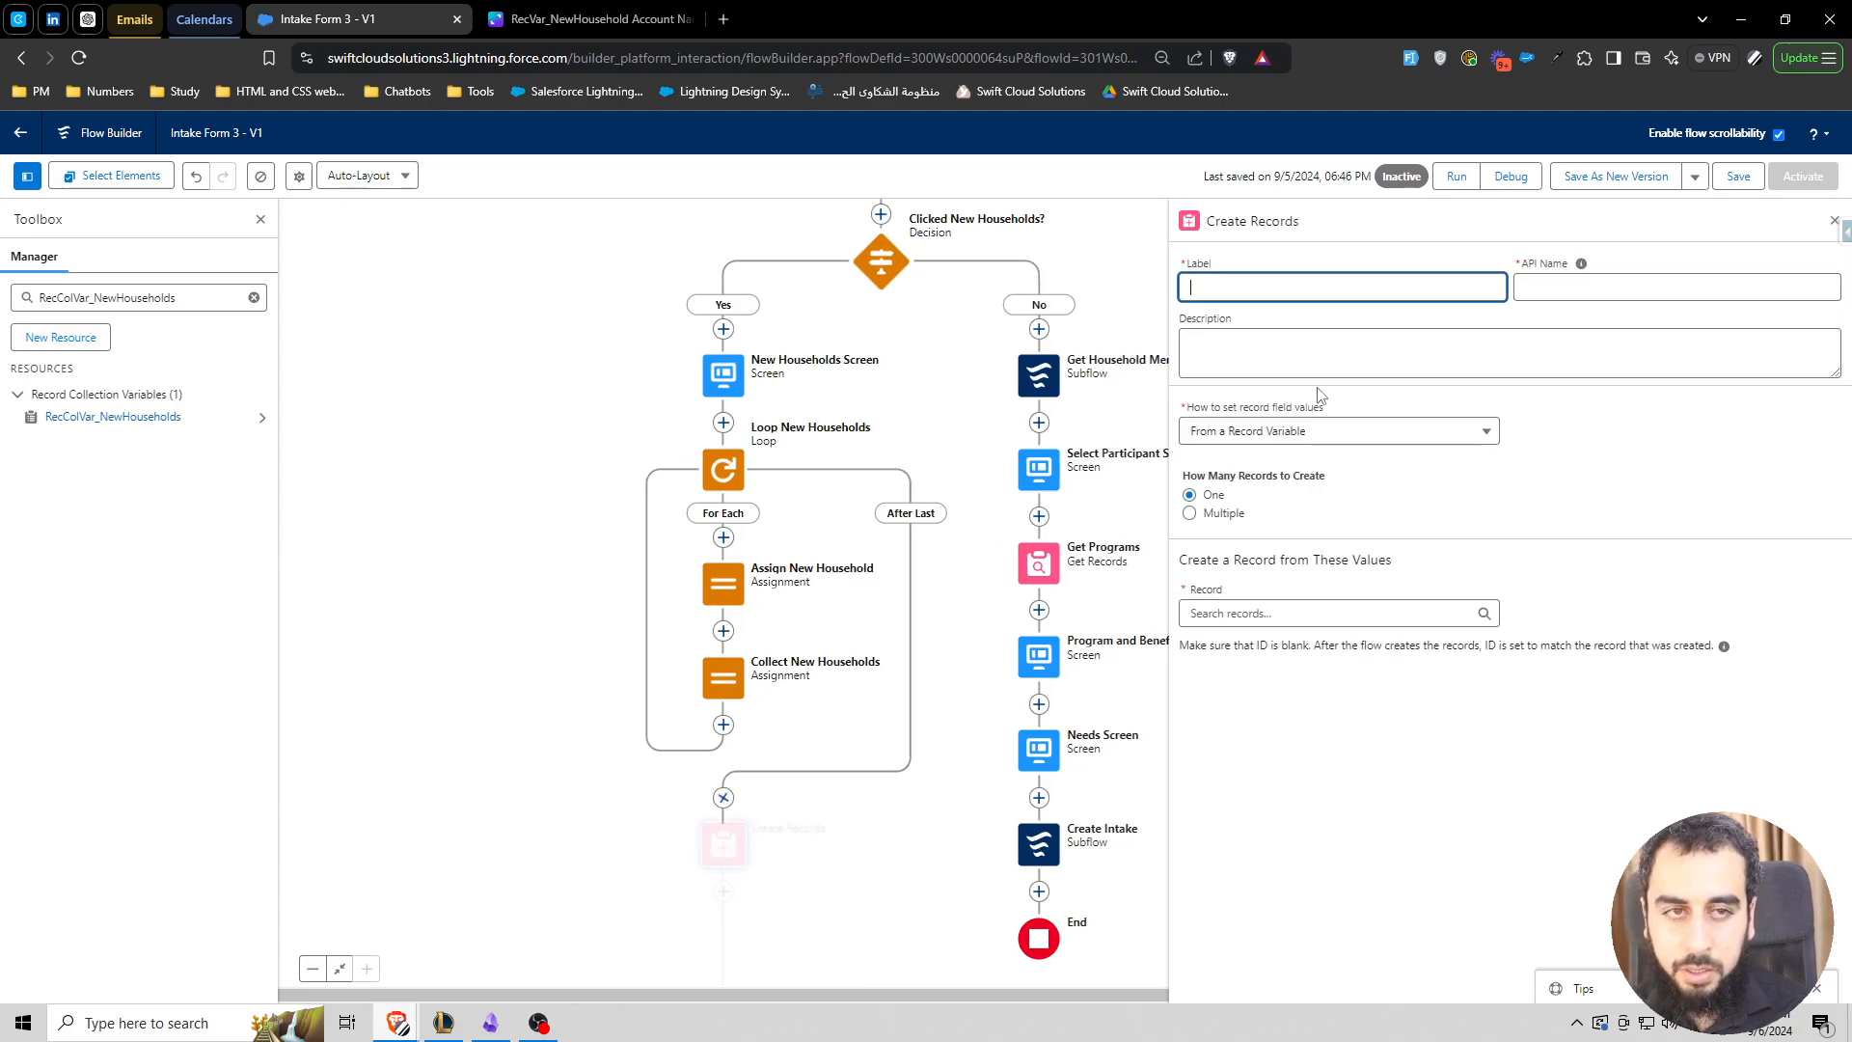
type("C")
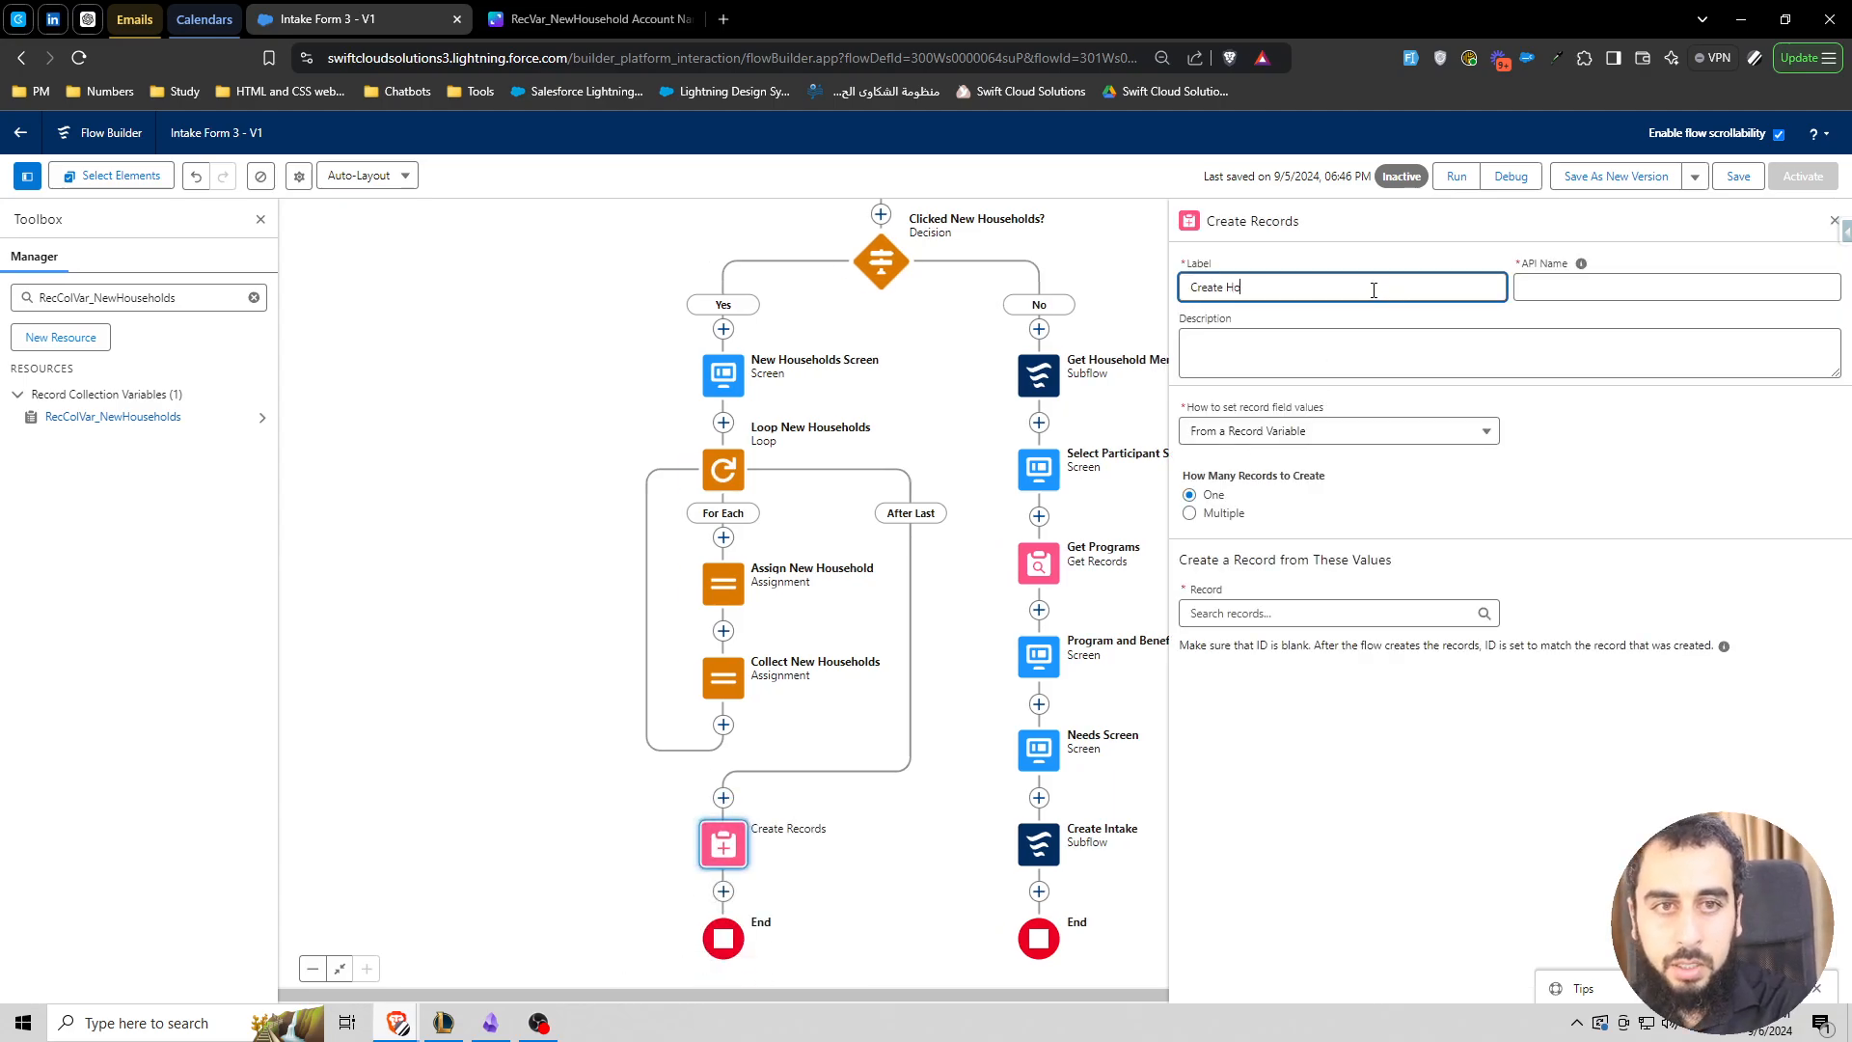
type("reate New Hous")
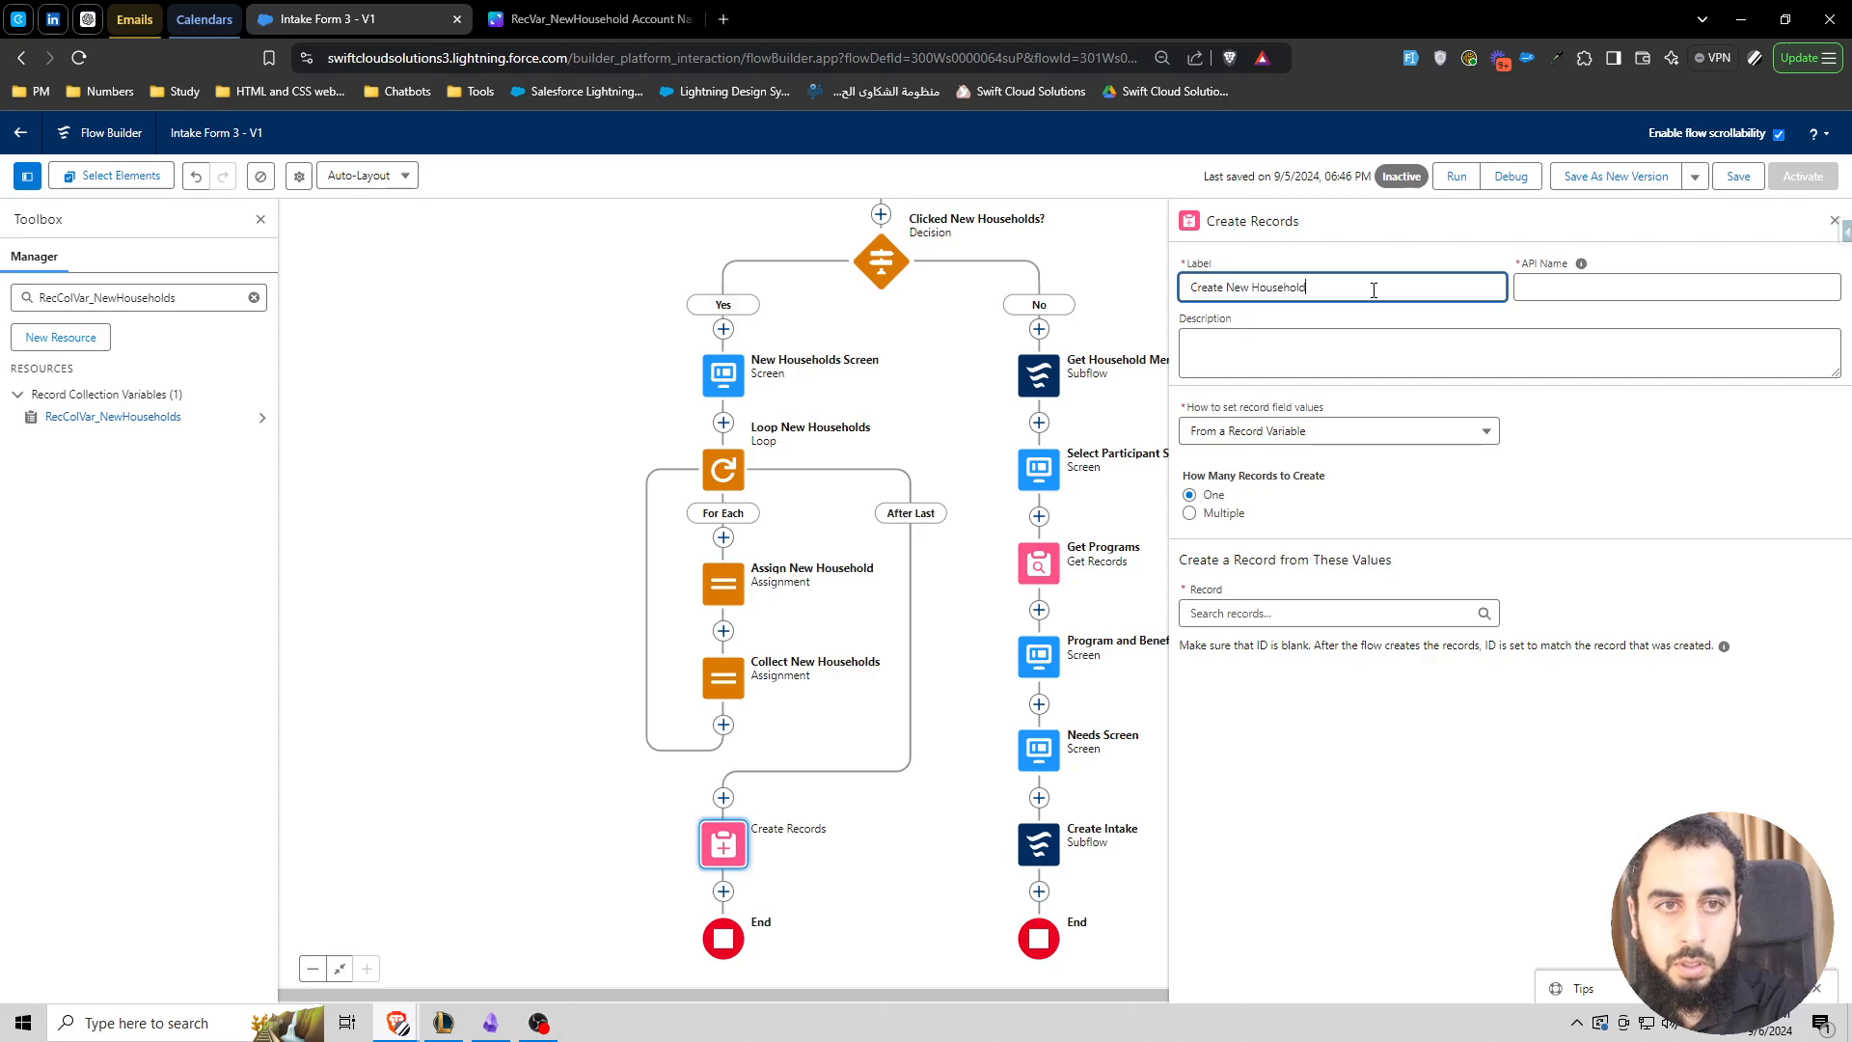
type("eholds")
left_click(1408, 326)
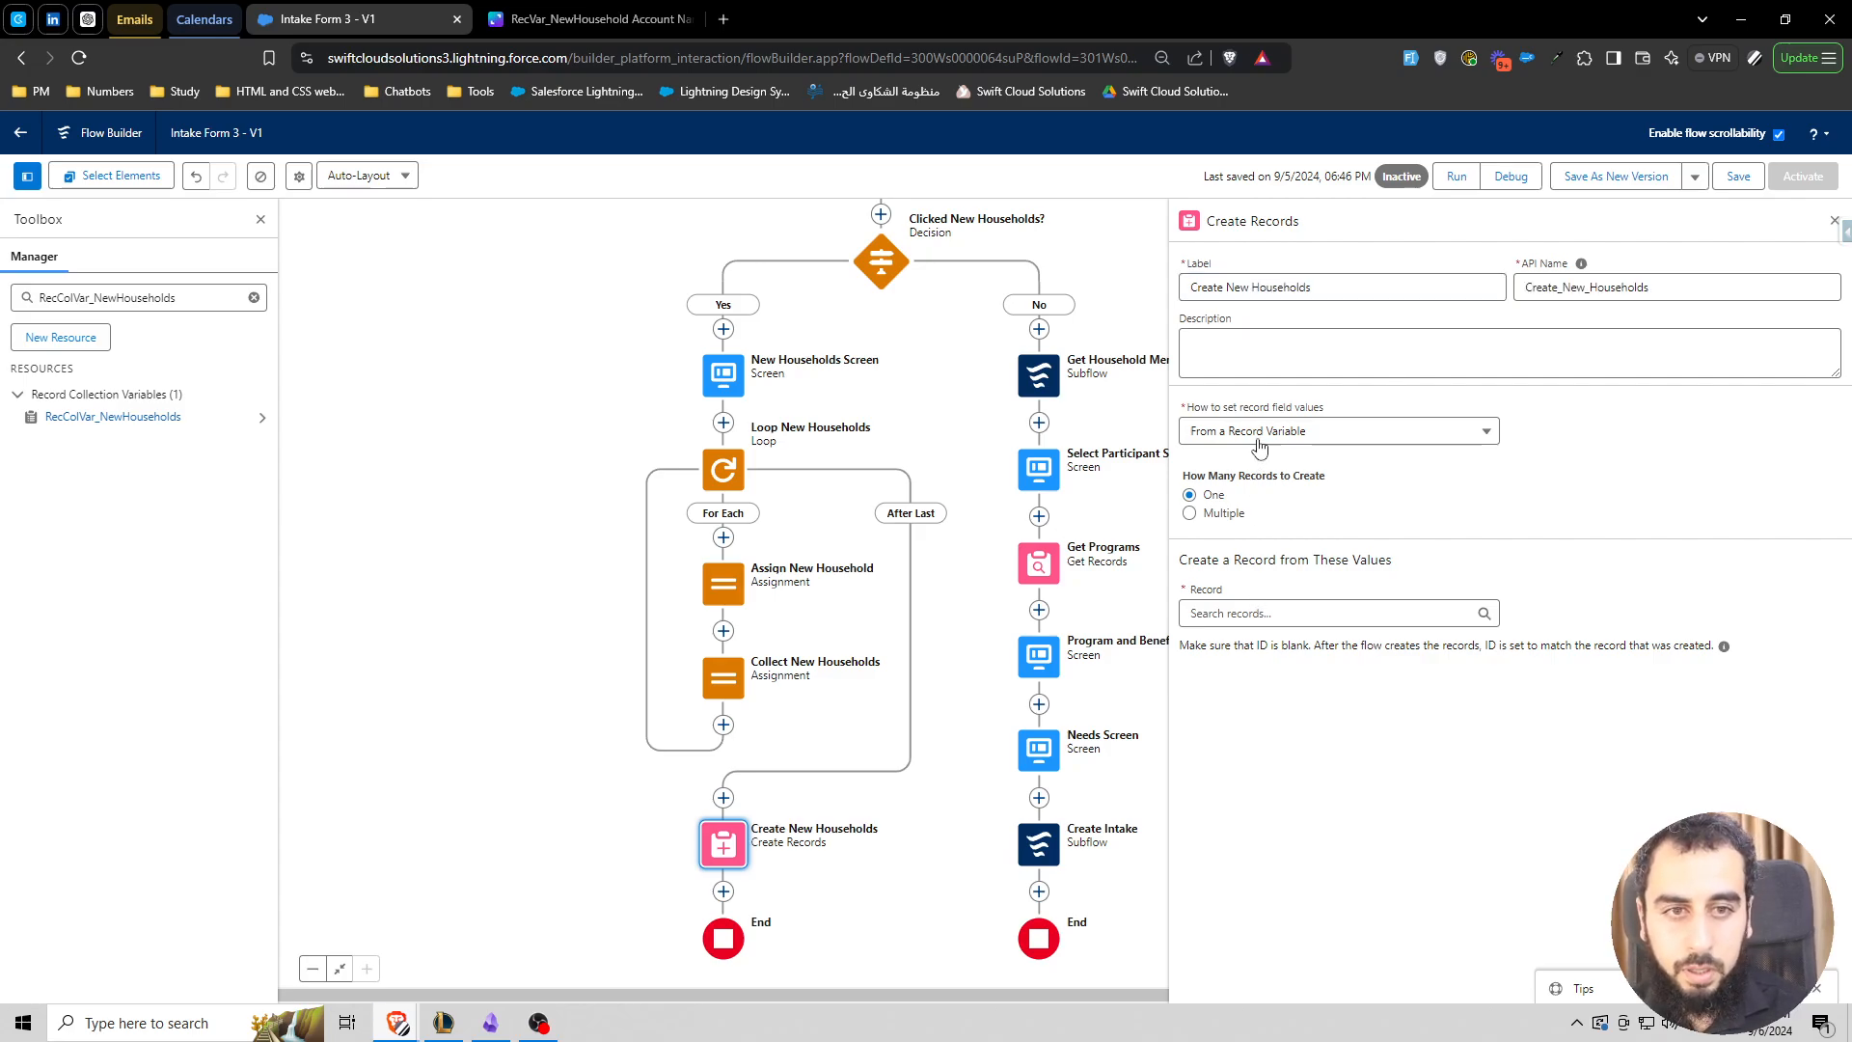
- Set Create New Households to create multiple records from the RecColVar_NewHouseholds collection, and close its properties
left_click(1259, 434)
left_click(1287, 505)
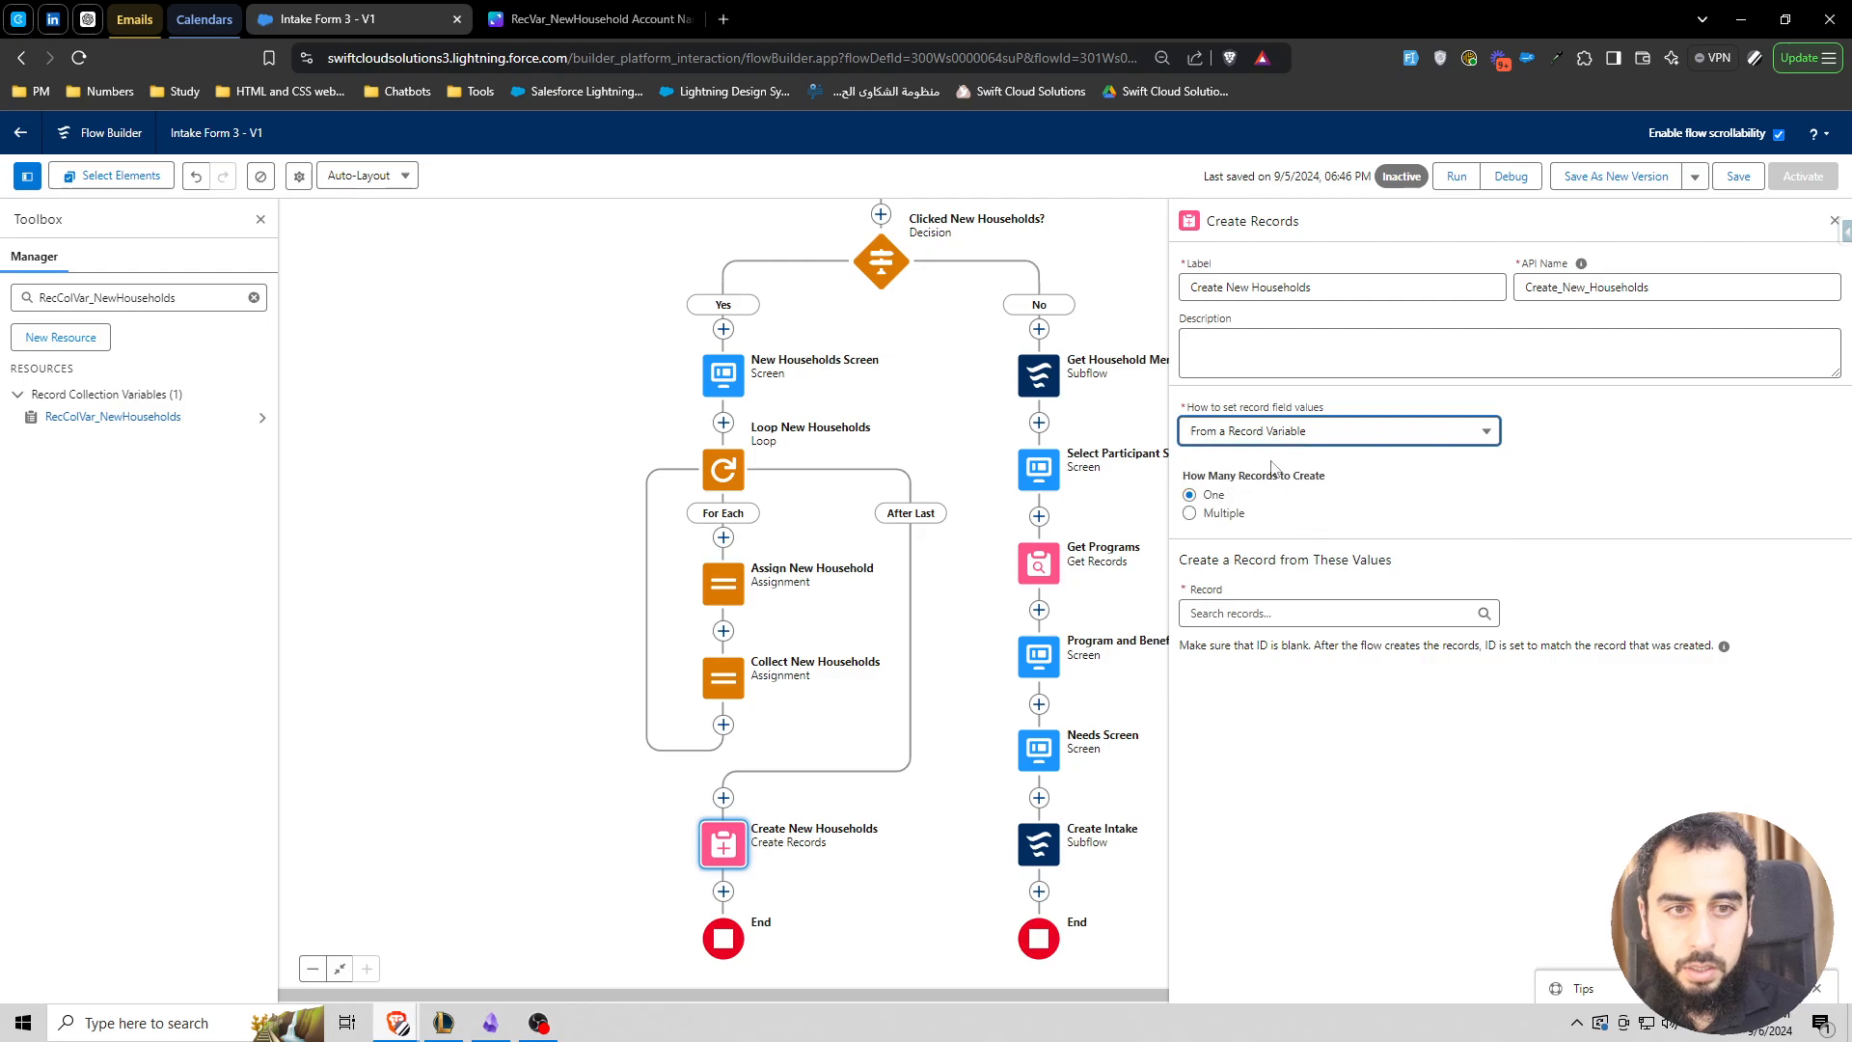
left_click(1191, 514)
left_click(1261, 614)
type("recc")
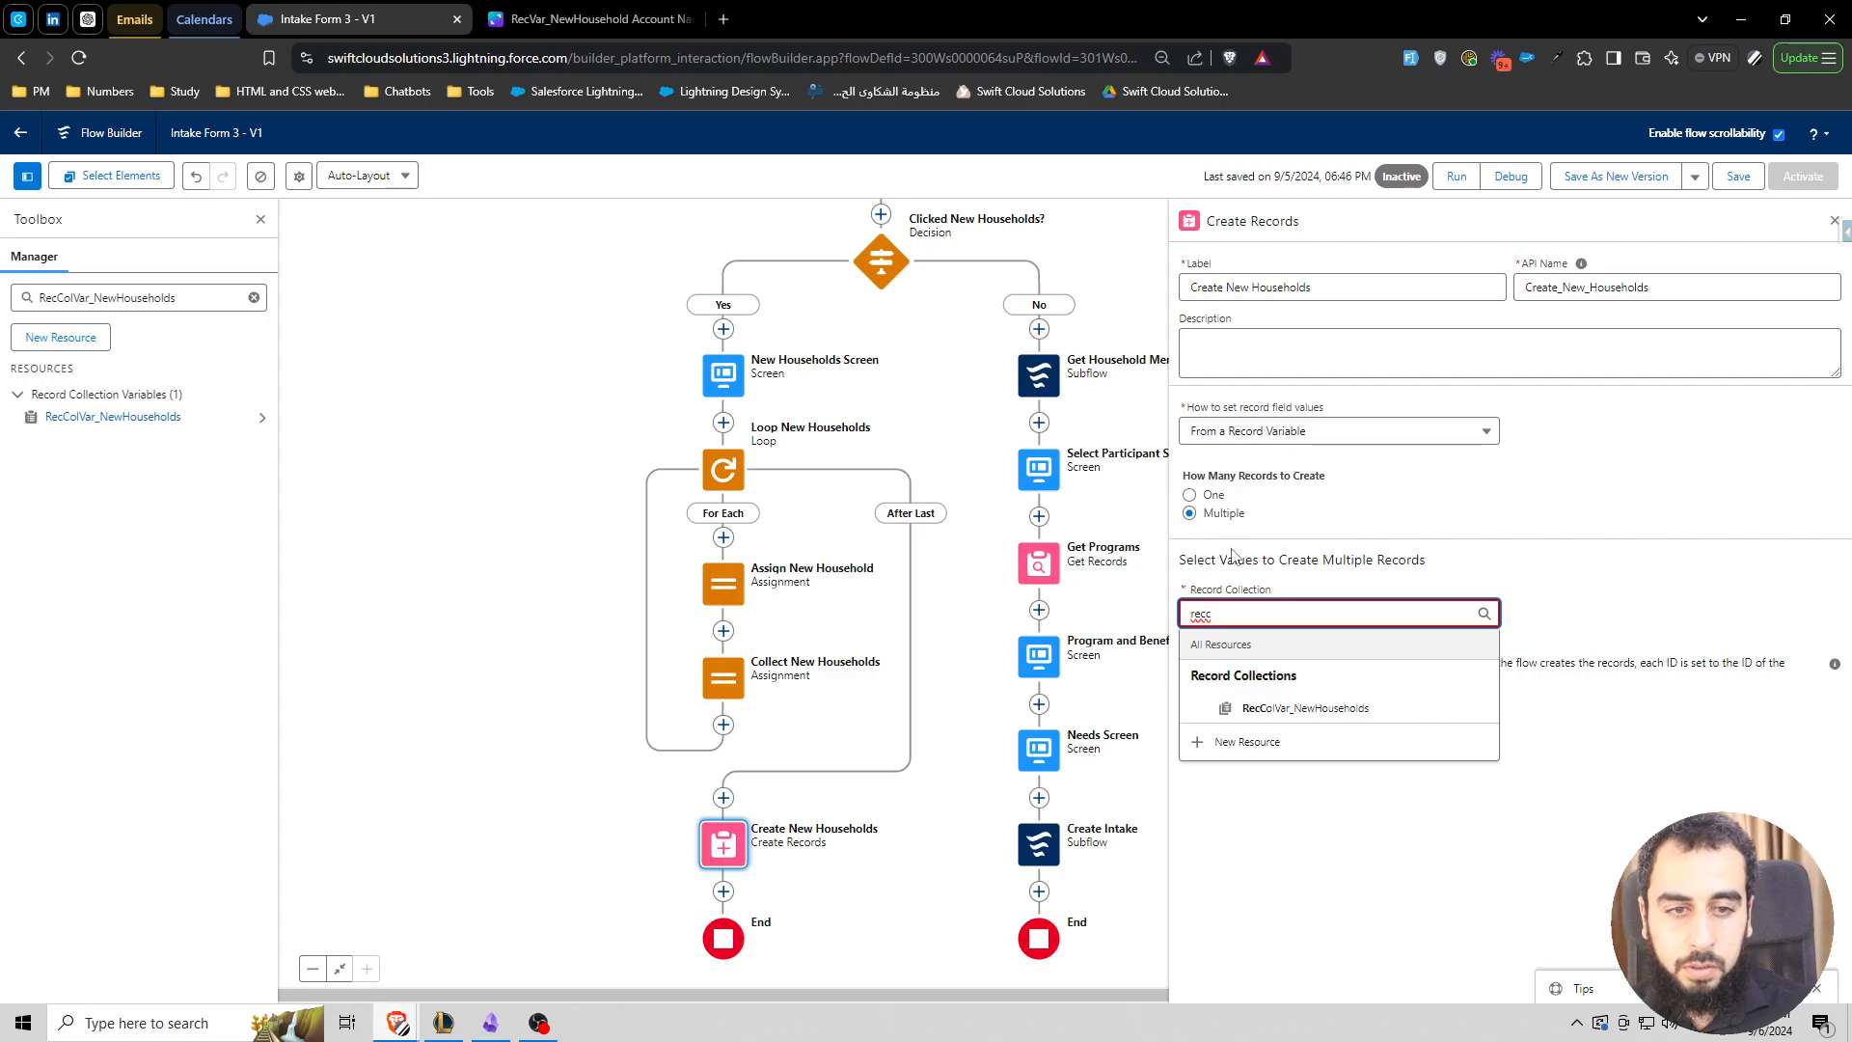
left_click(1295, 714)
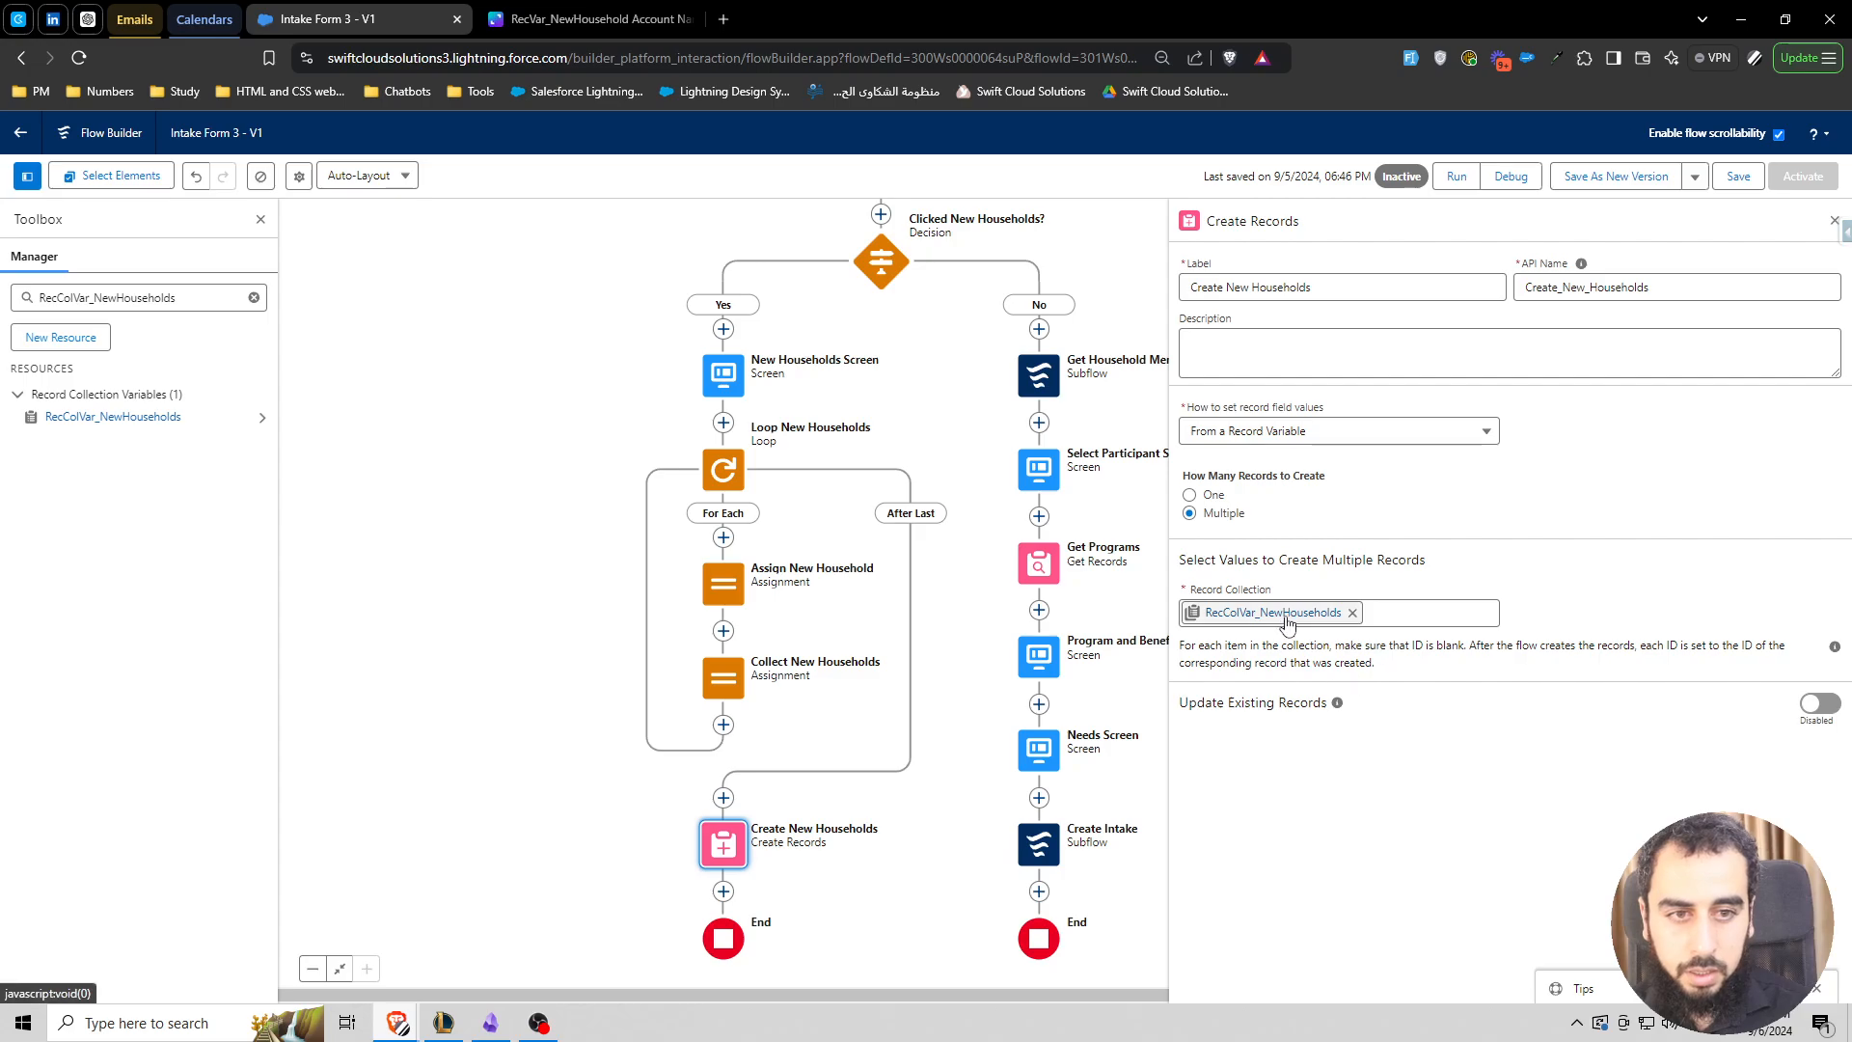
left_click(1835, 222)
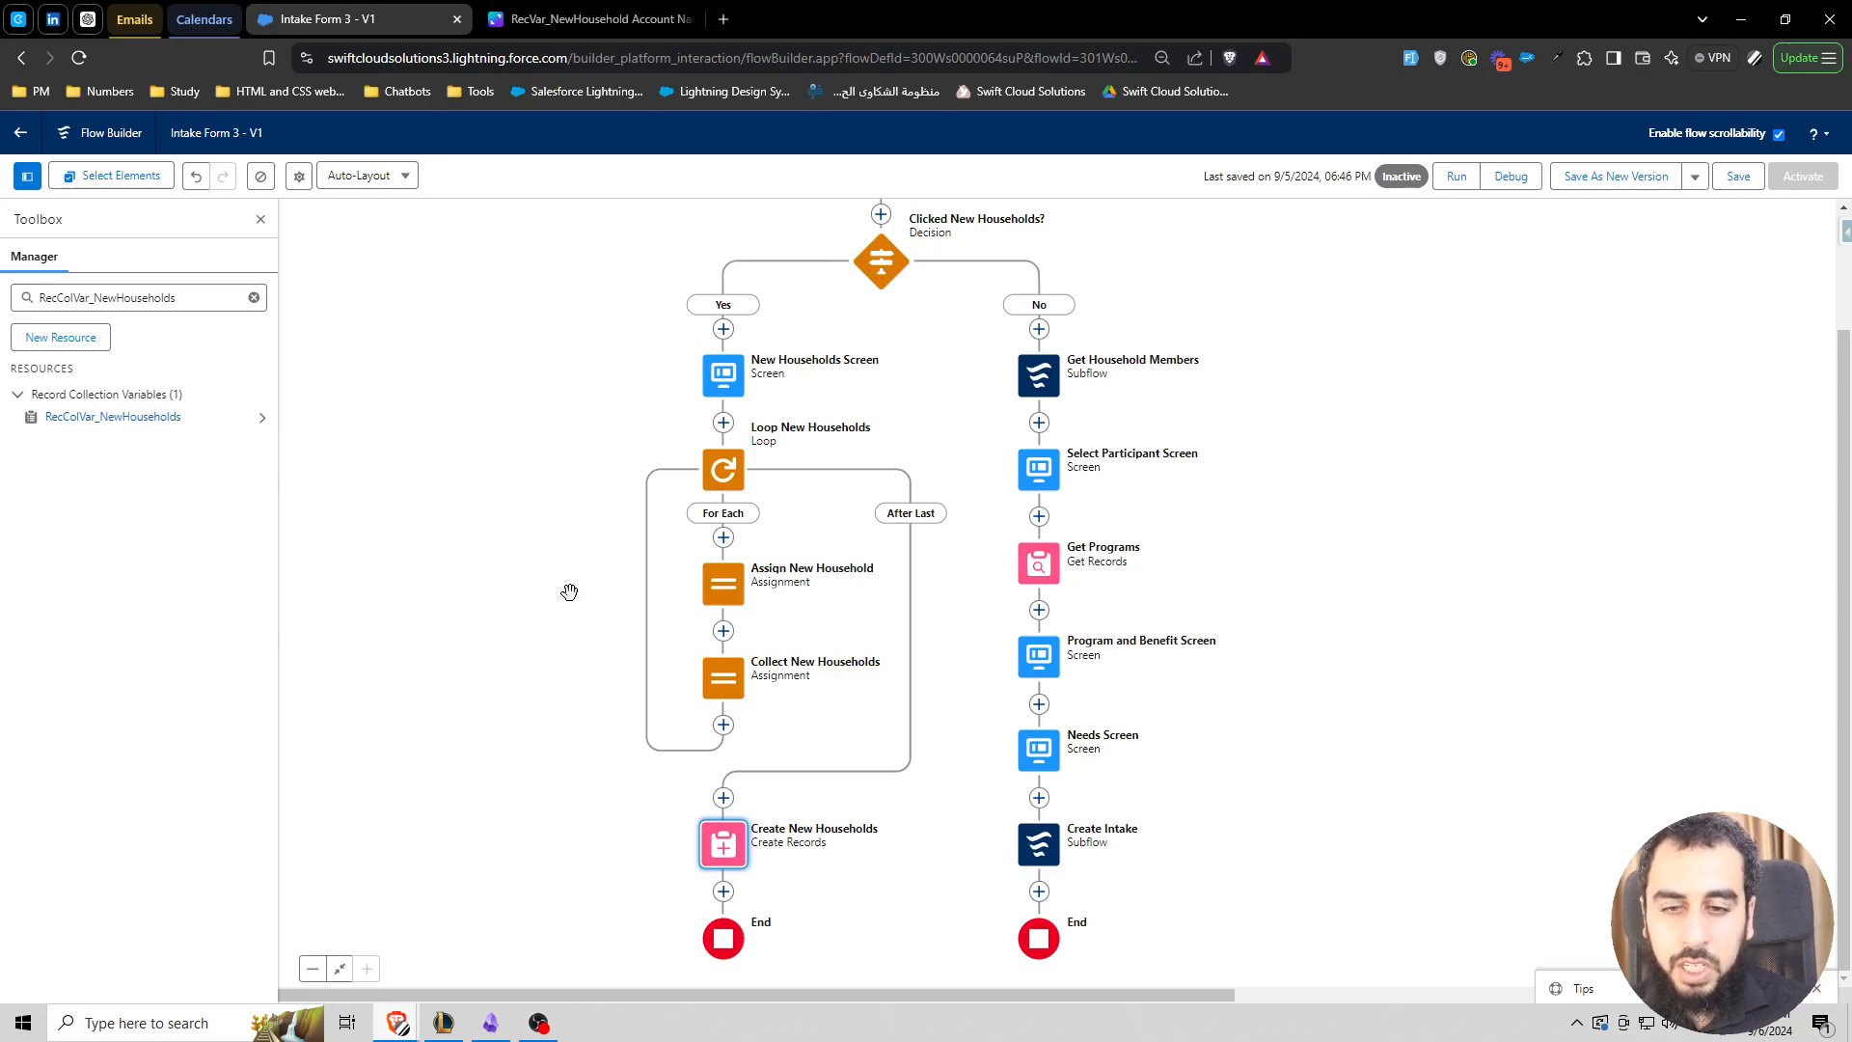
- Add a second assignment row to Assign New Household with RecVar_NewHousehold > Record Type ID as its variable
left_click(724, 582)
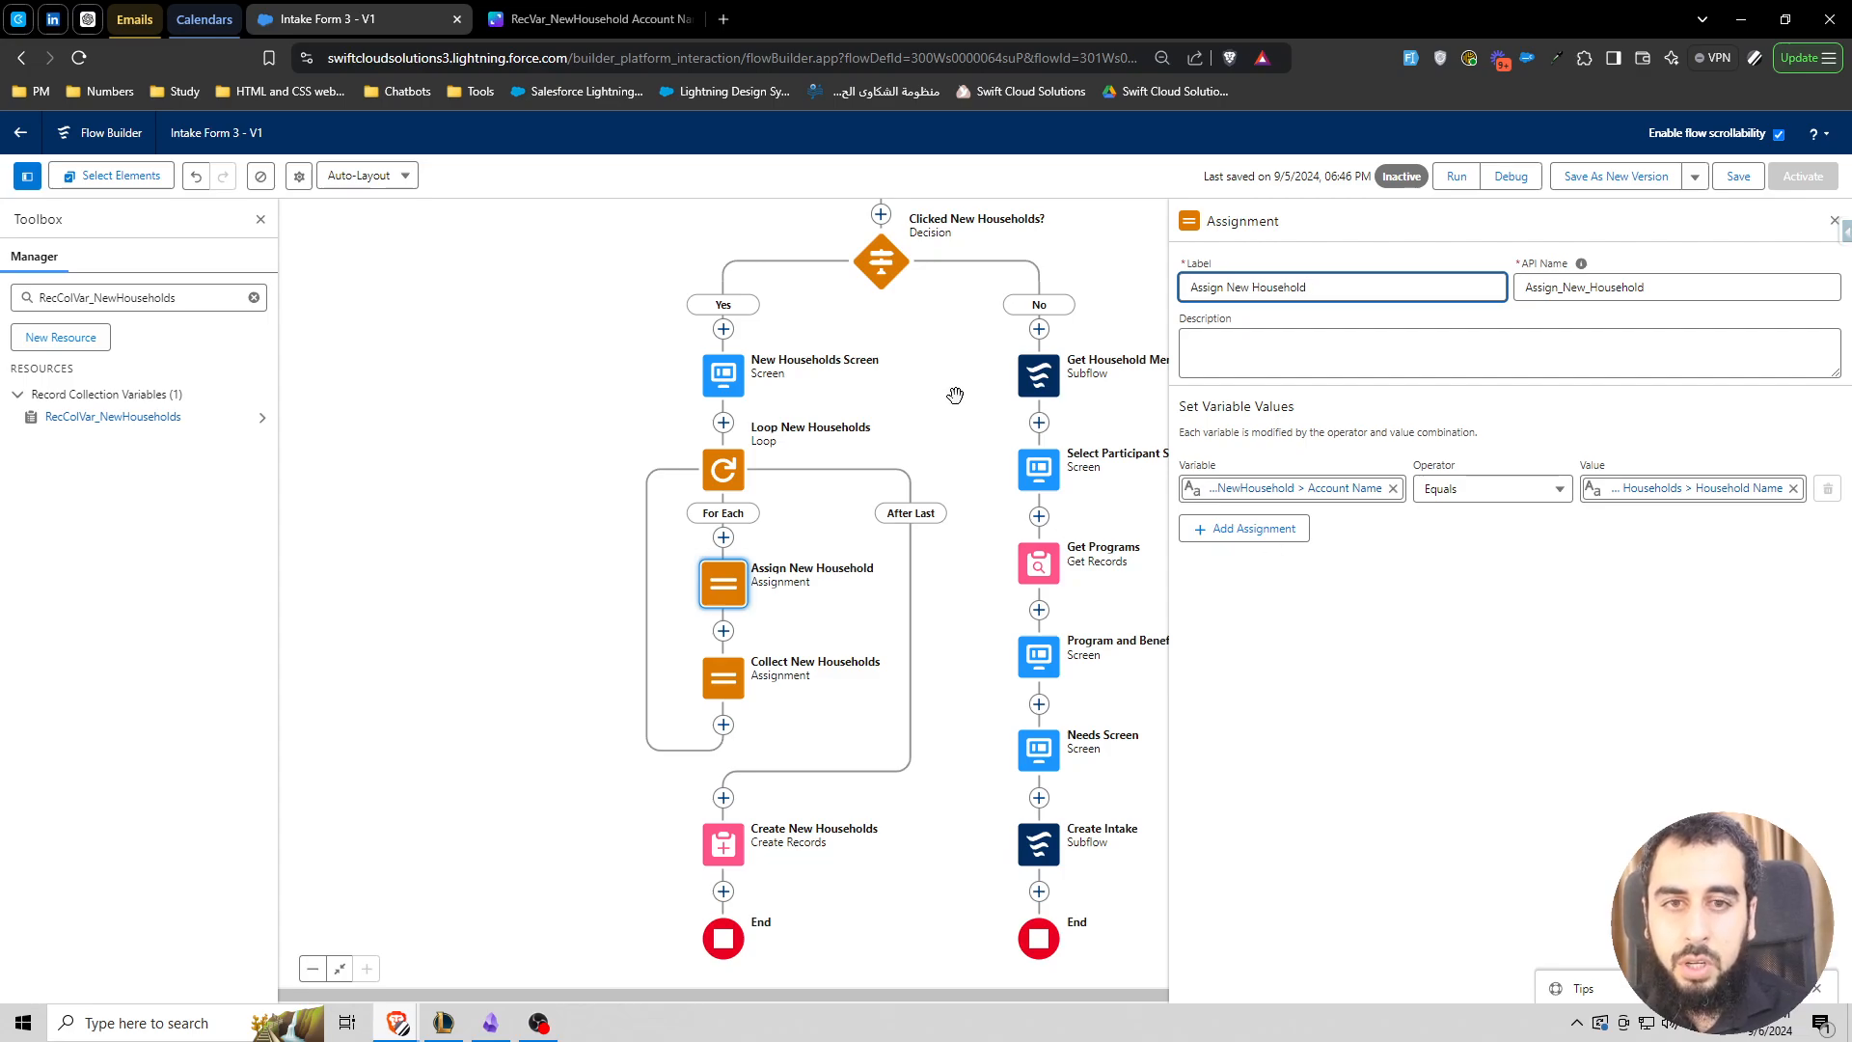
left_click_drag(948, 387, 918, 449)
left_click(1278, 531)
left_click(1268, 545)
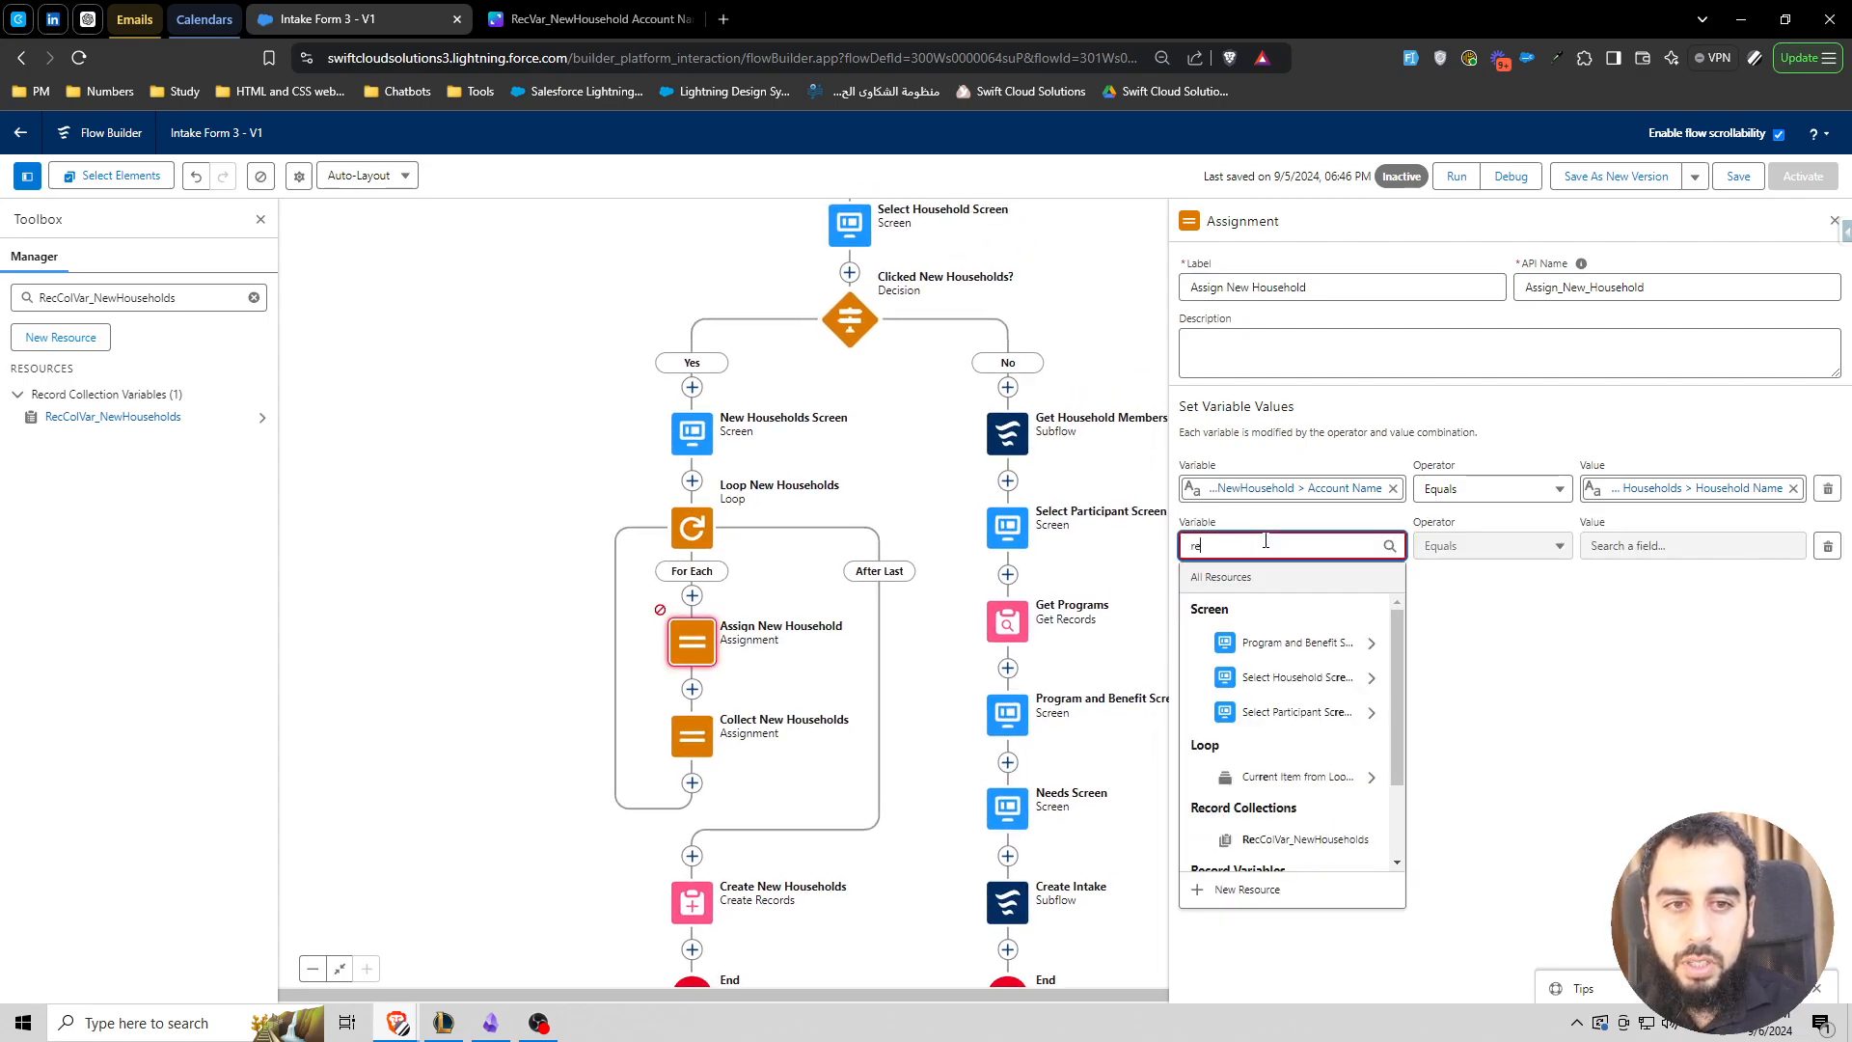
type("recva")
left_click(1300, 641)
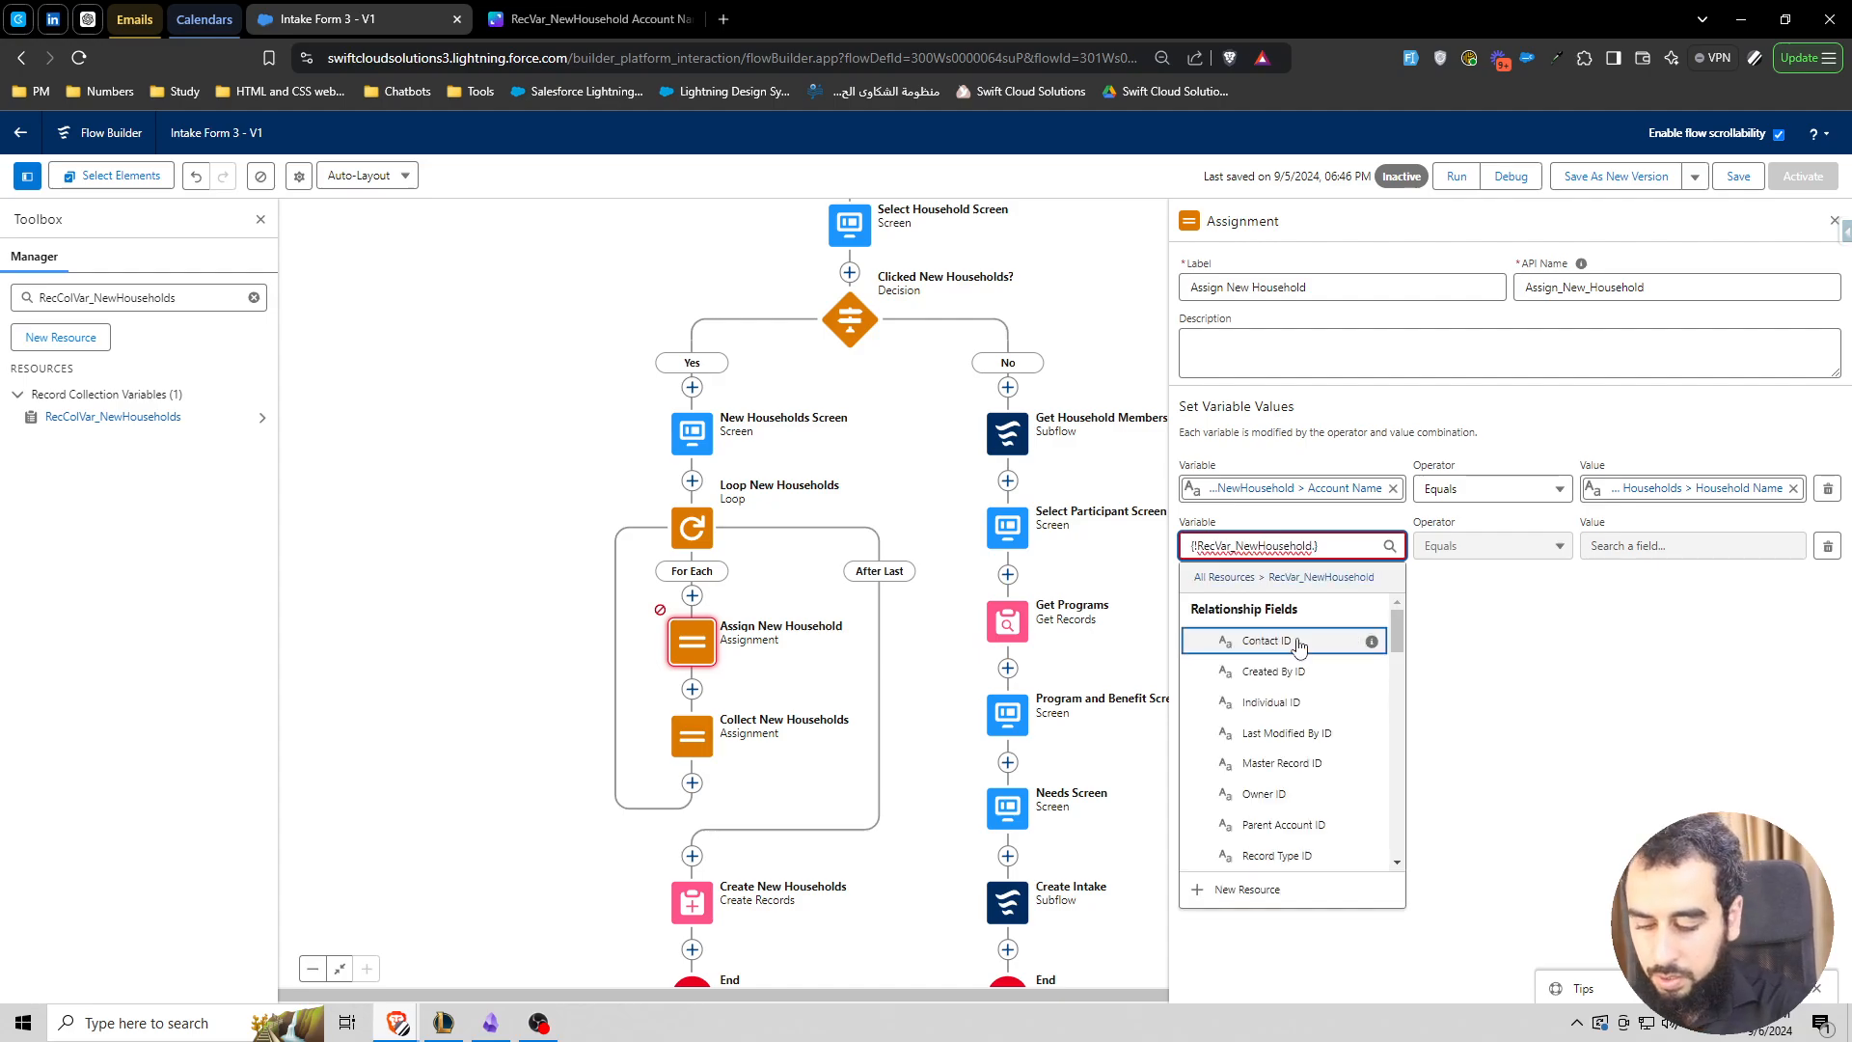
type("recordt")
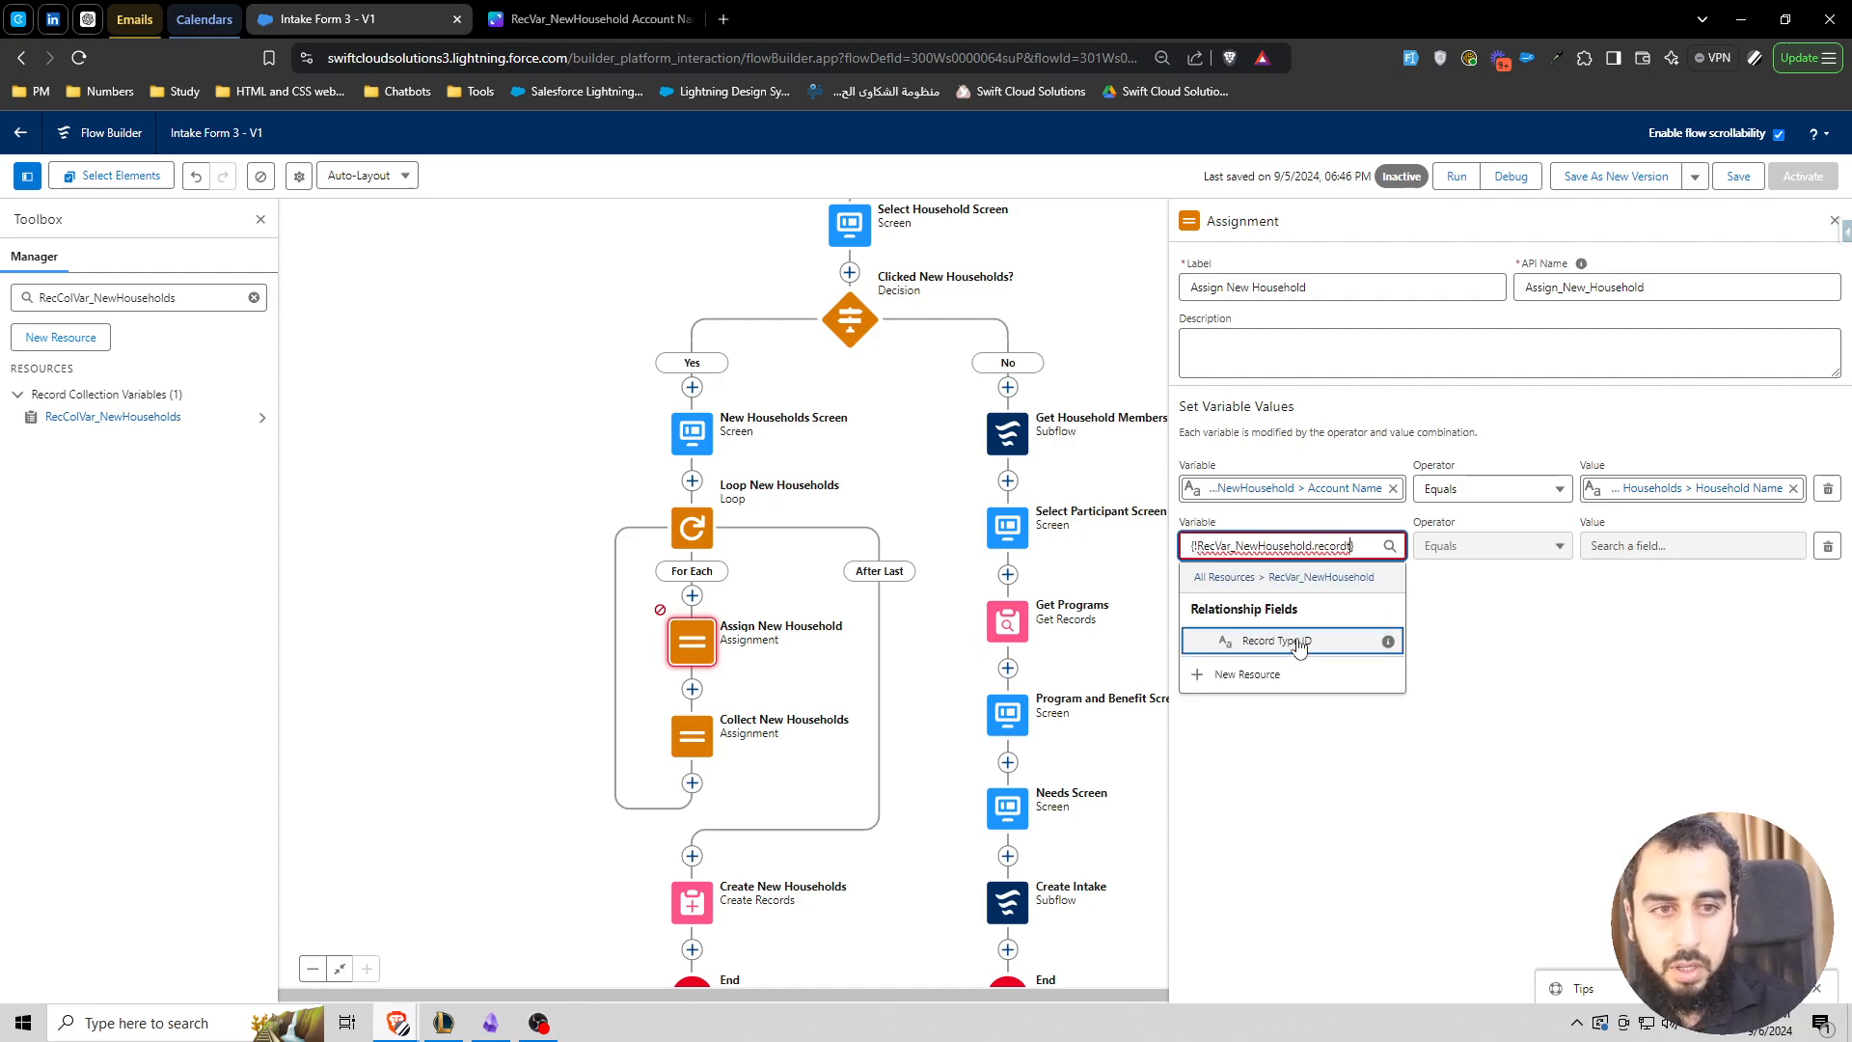
left_click(1300, 642)
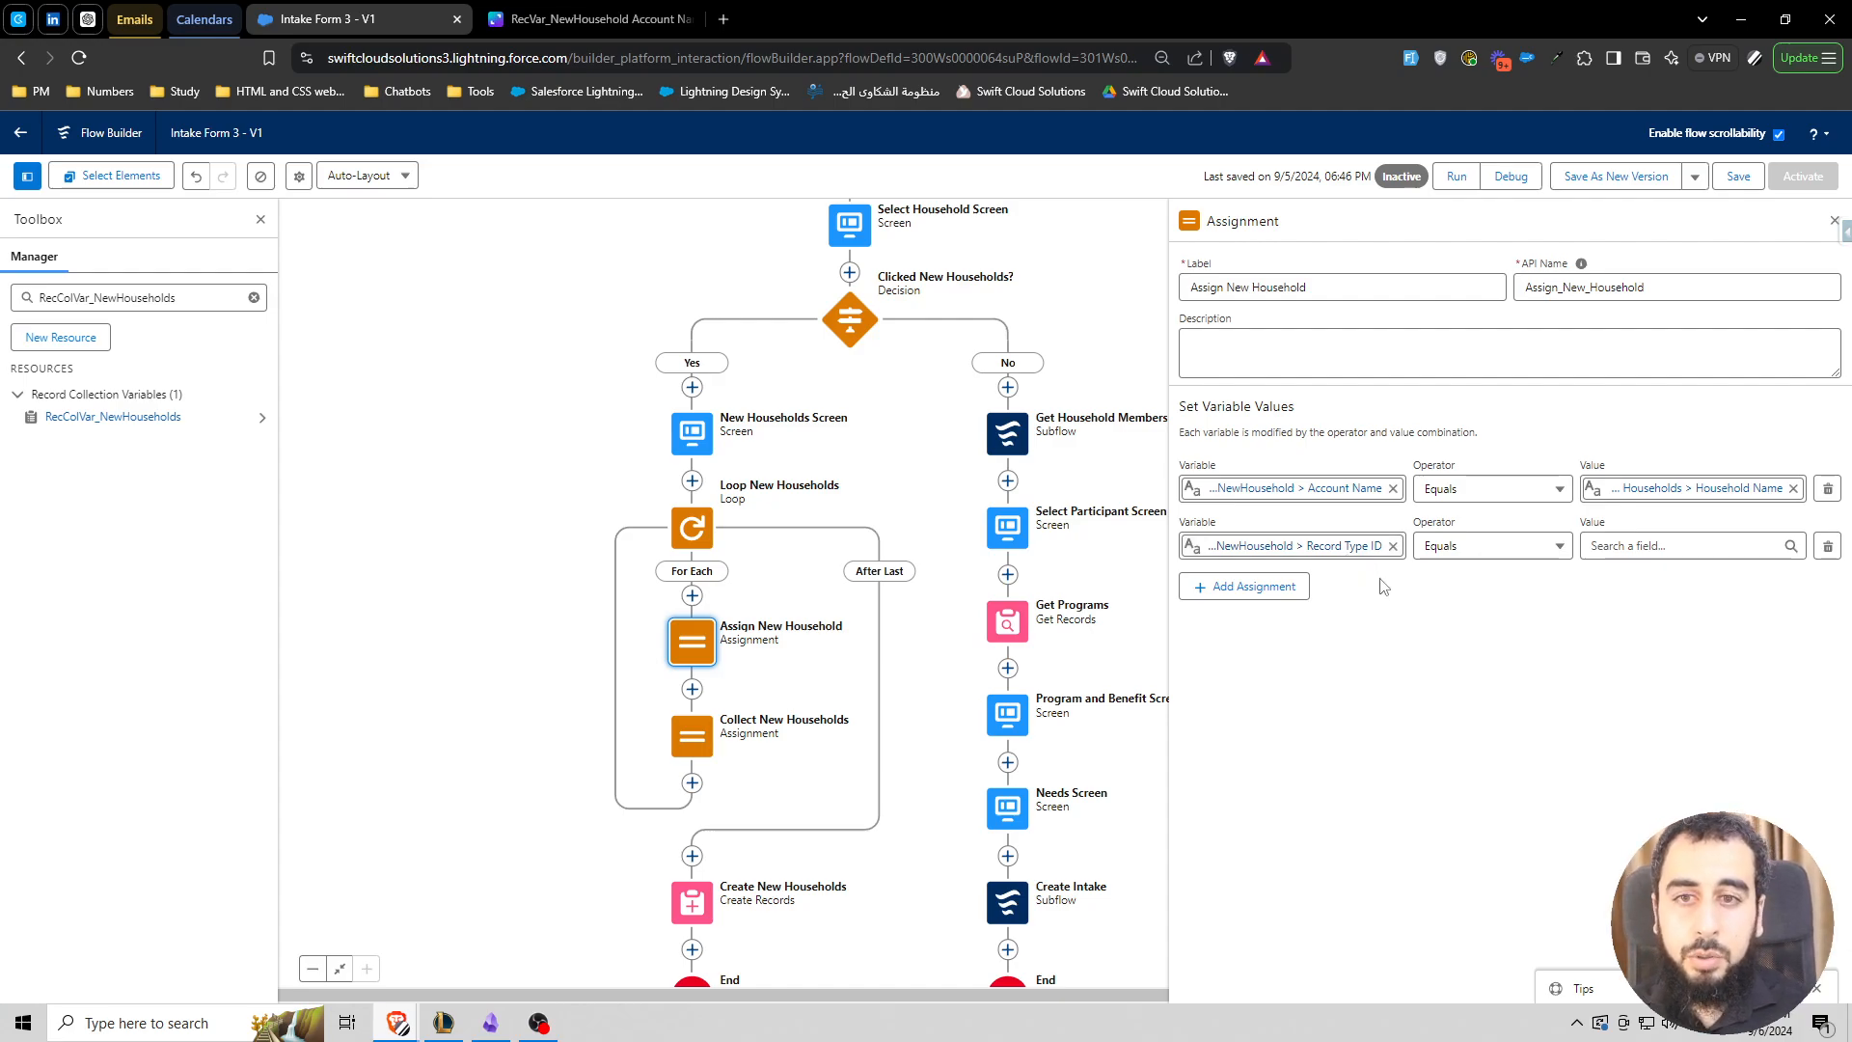
- Insert a Get Records element between New Households Screen and the loop, labelled Get Business Account Record Type
left_click(692, 595)
left_click(692, 595)
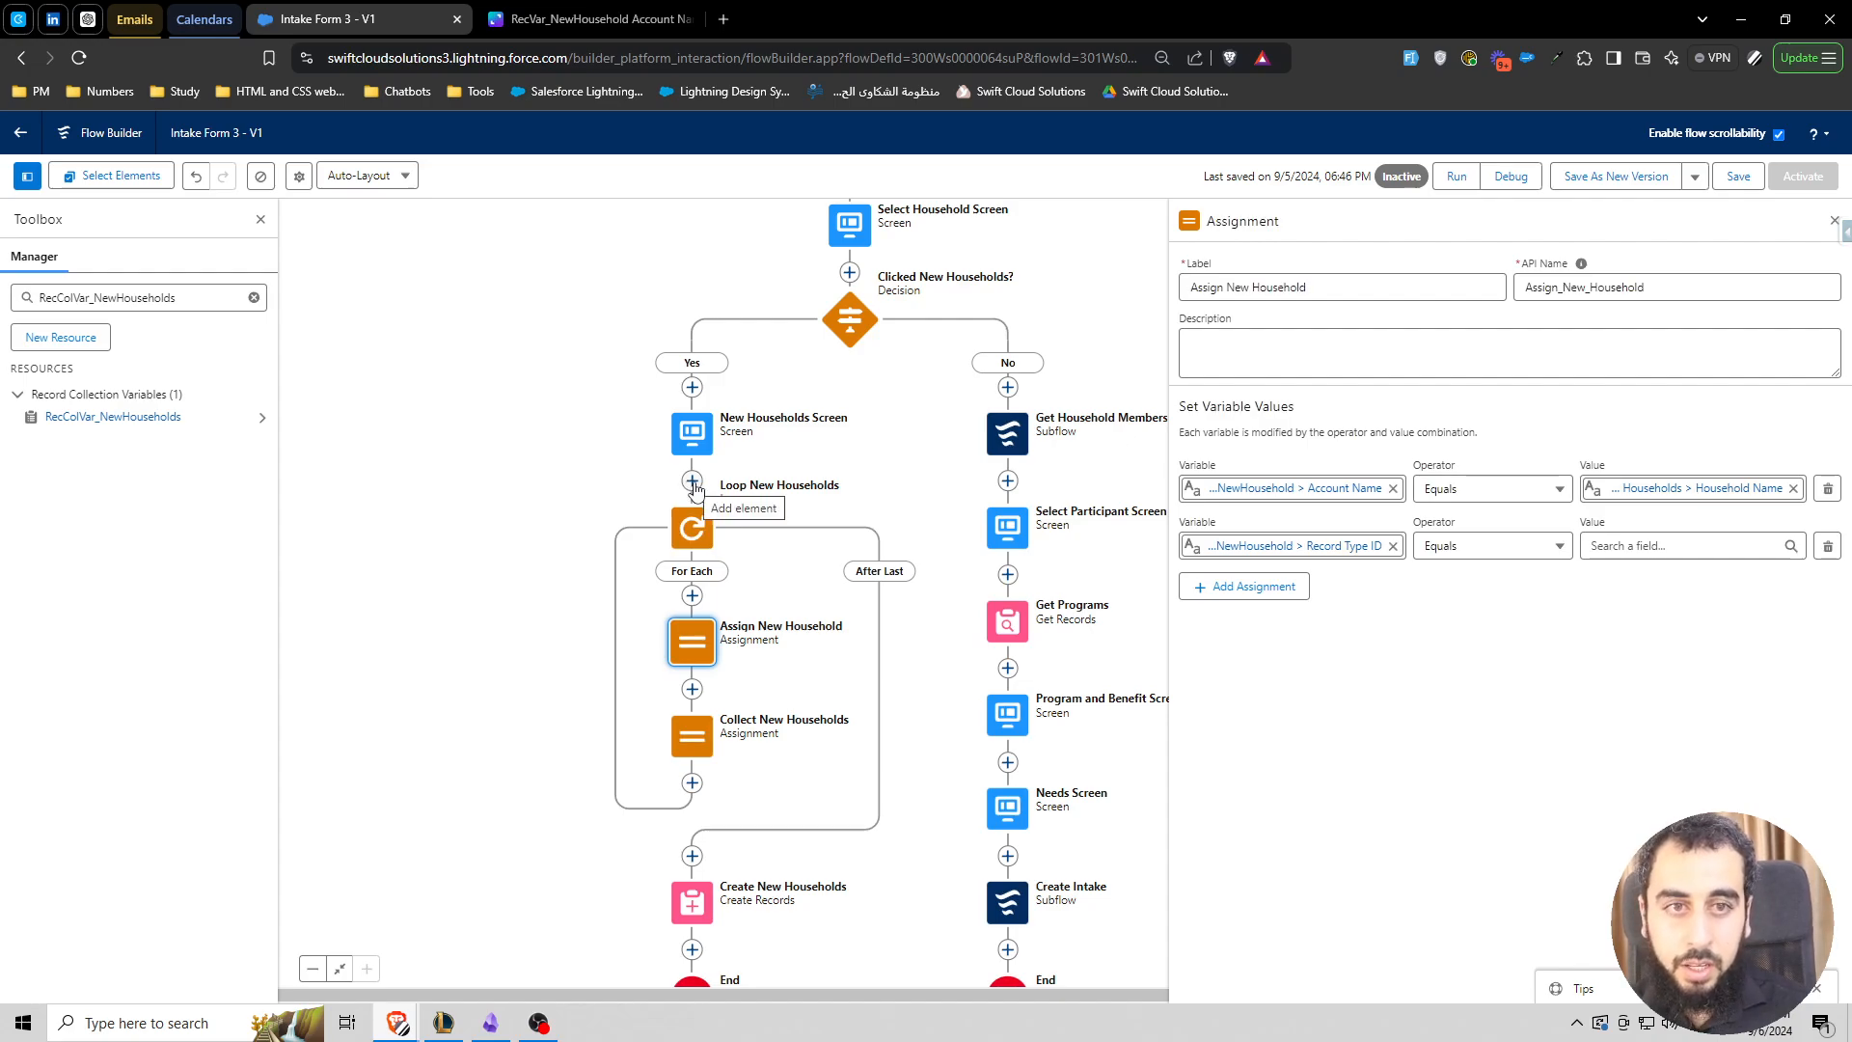
left_click(691, 481)
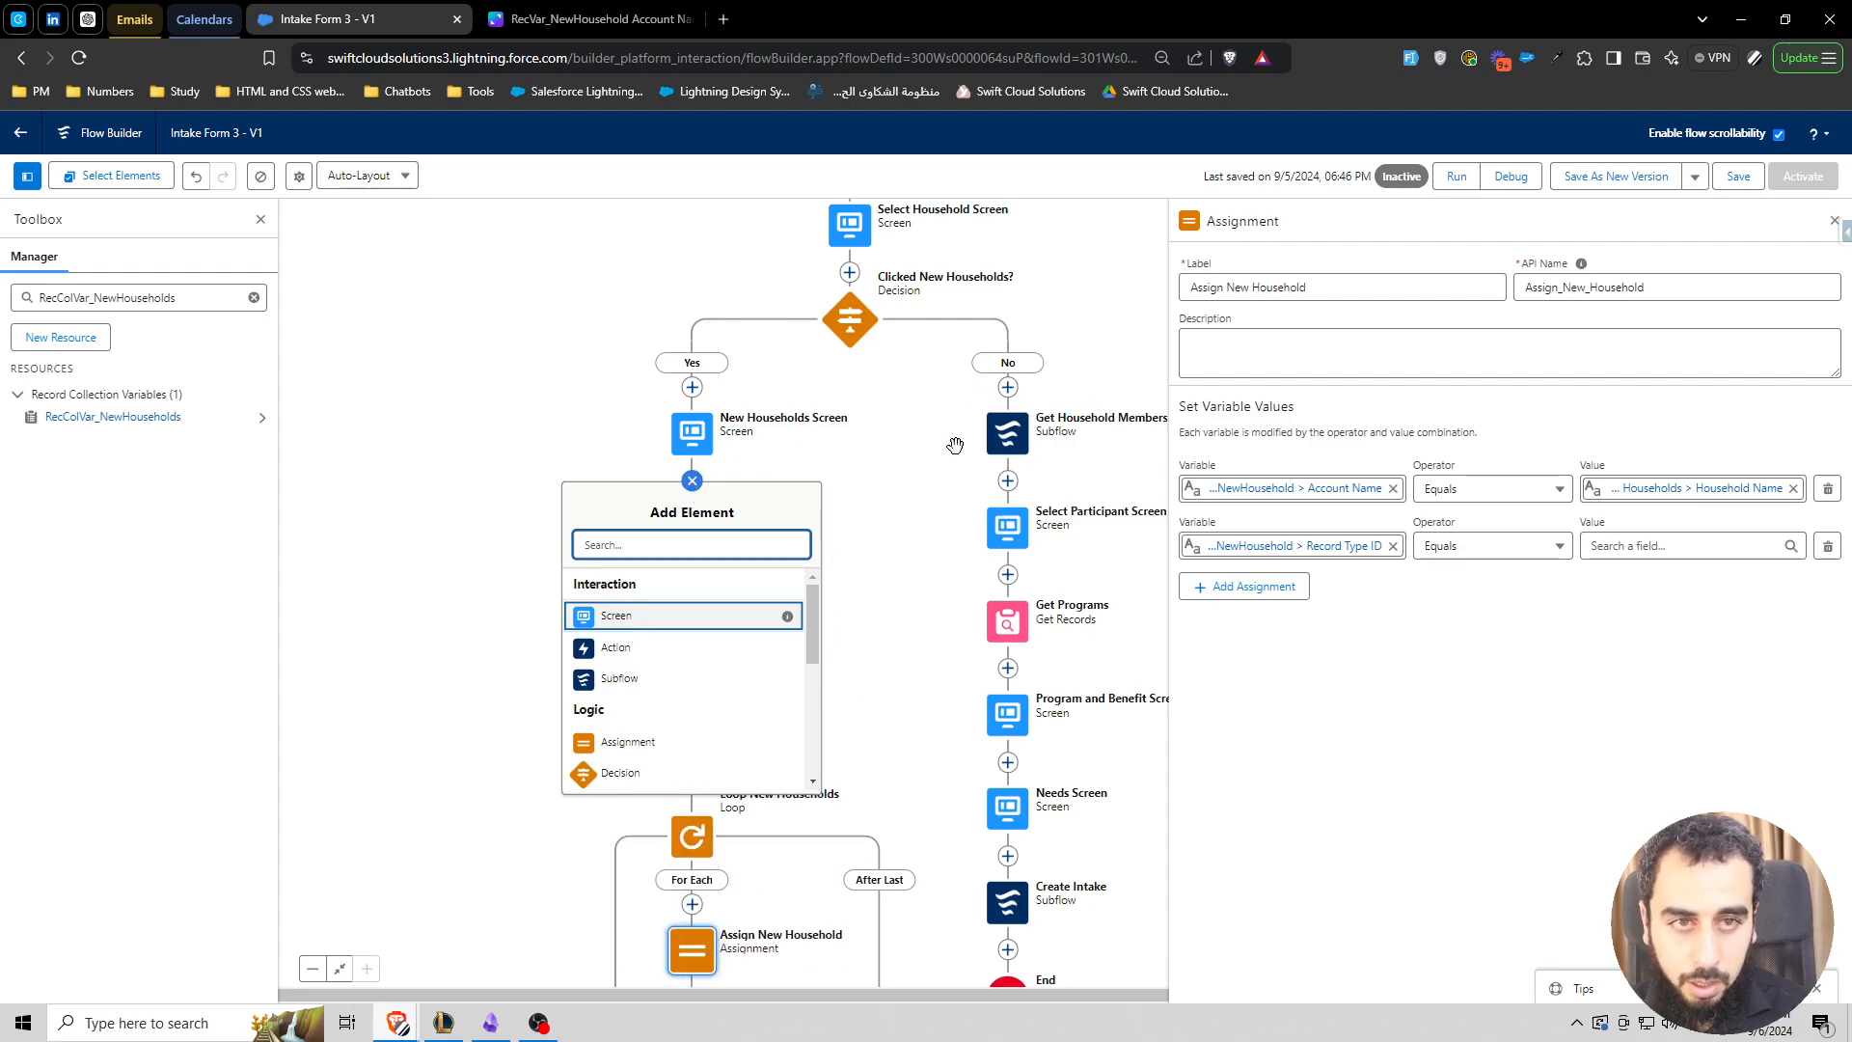
type("get")
key("Return")
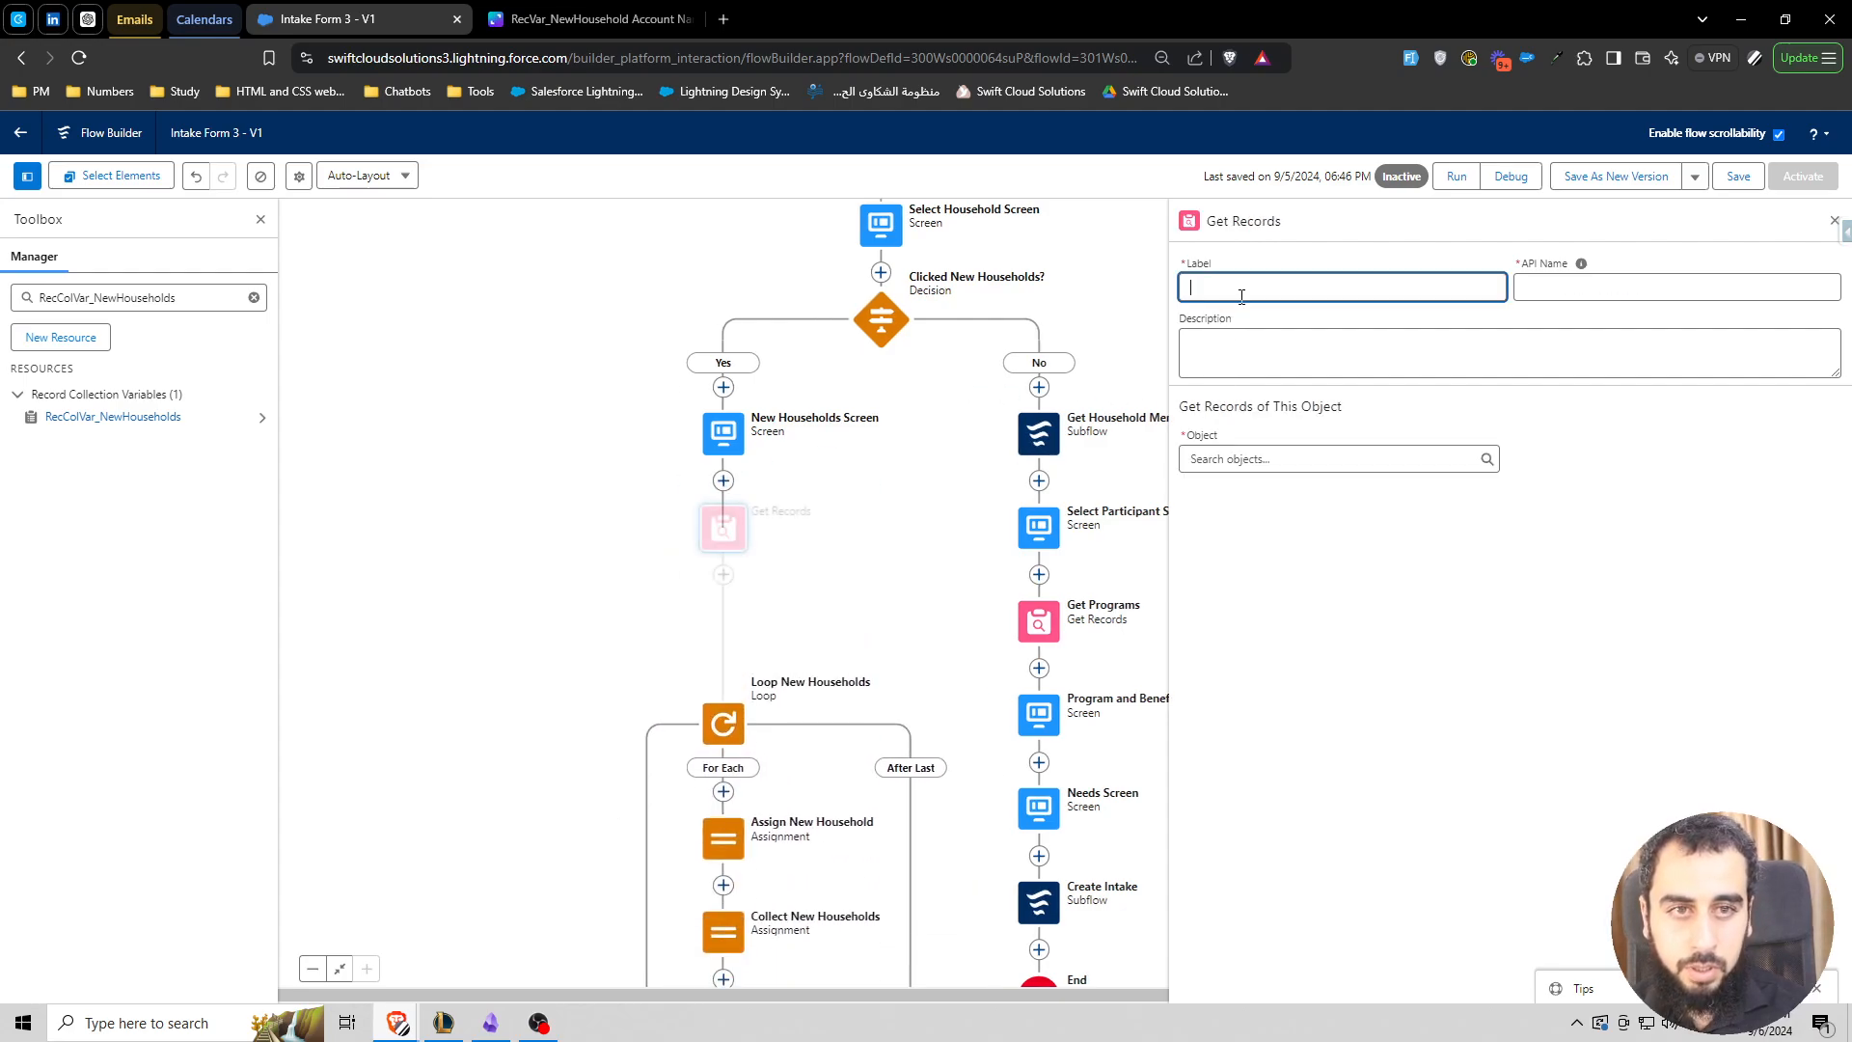
type("Get Business Accou")
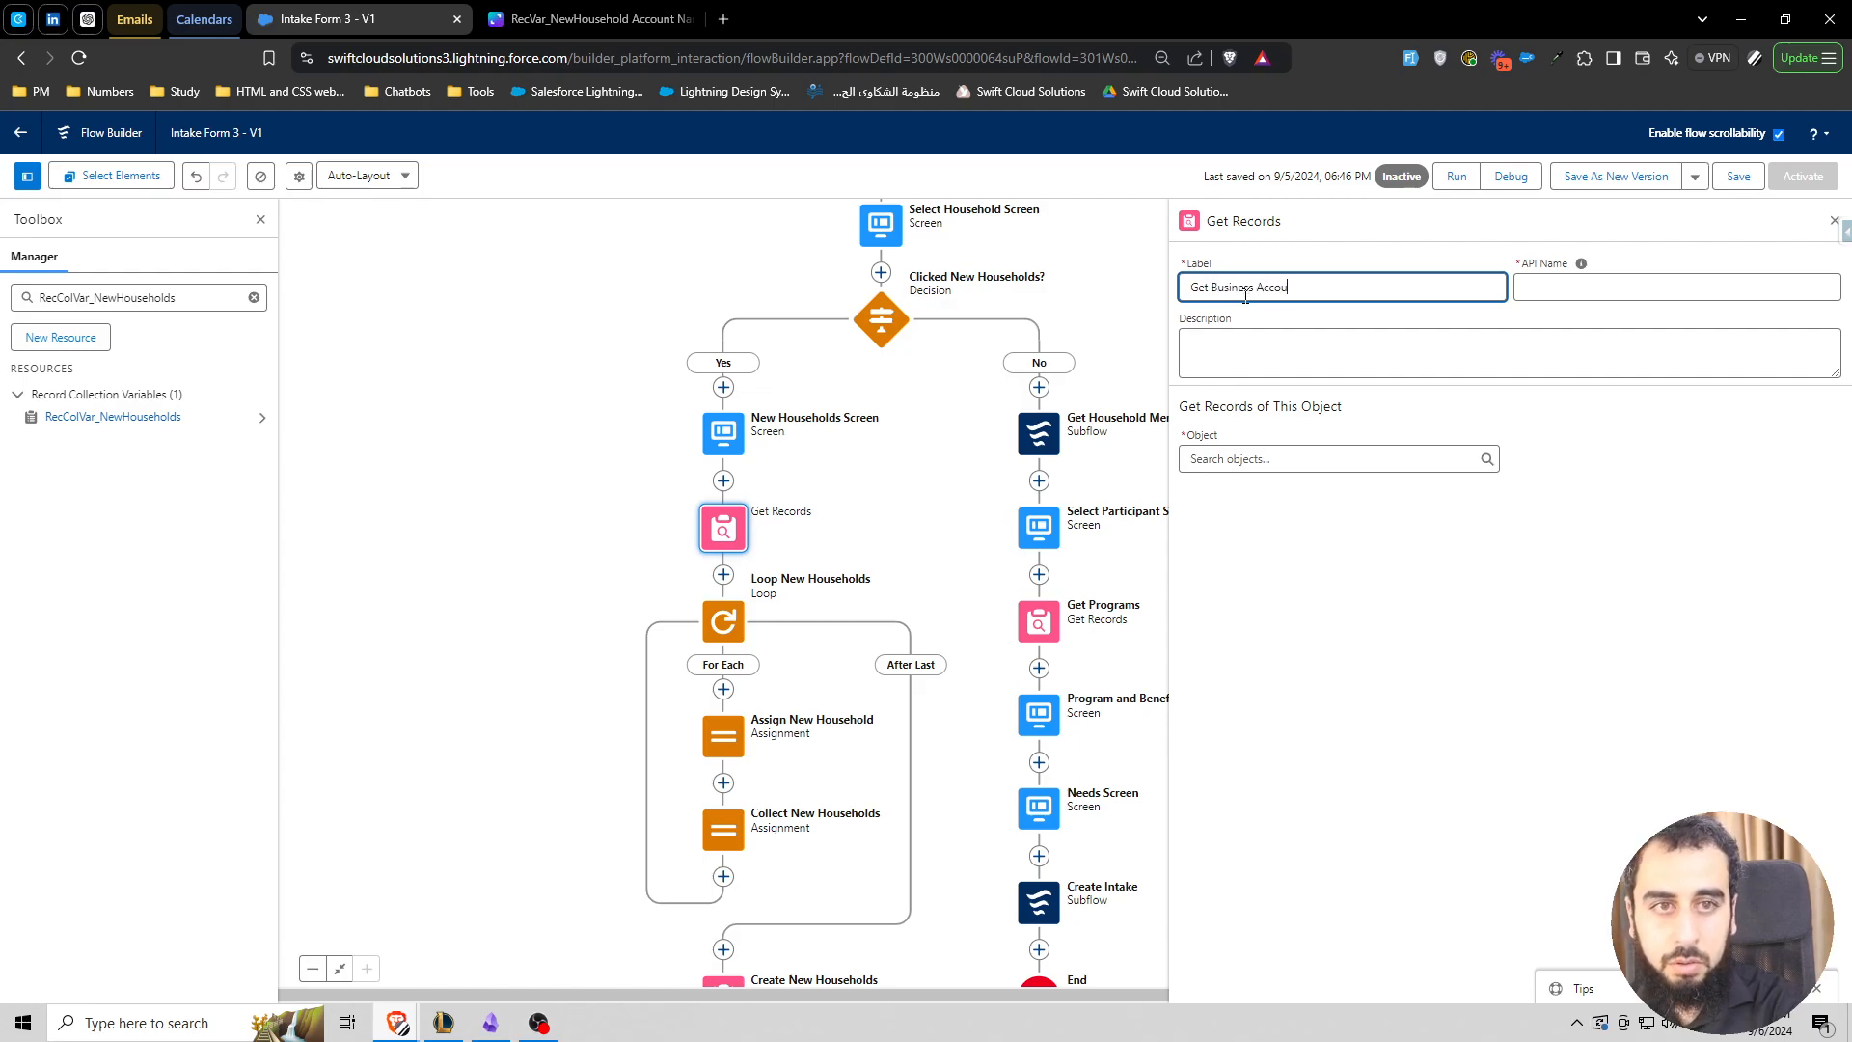
type("nt Recod")
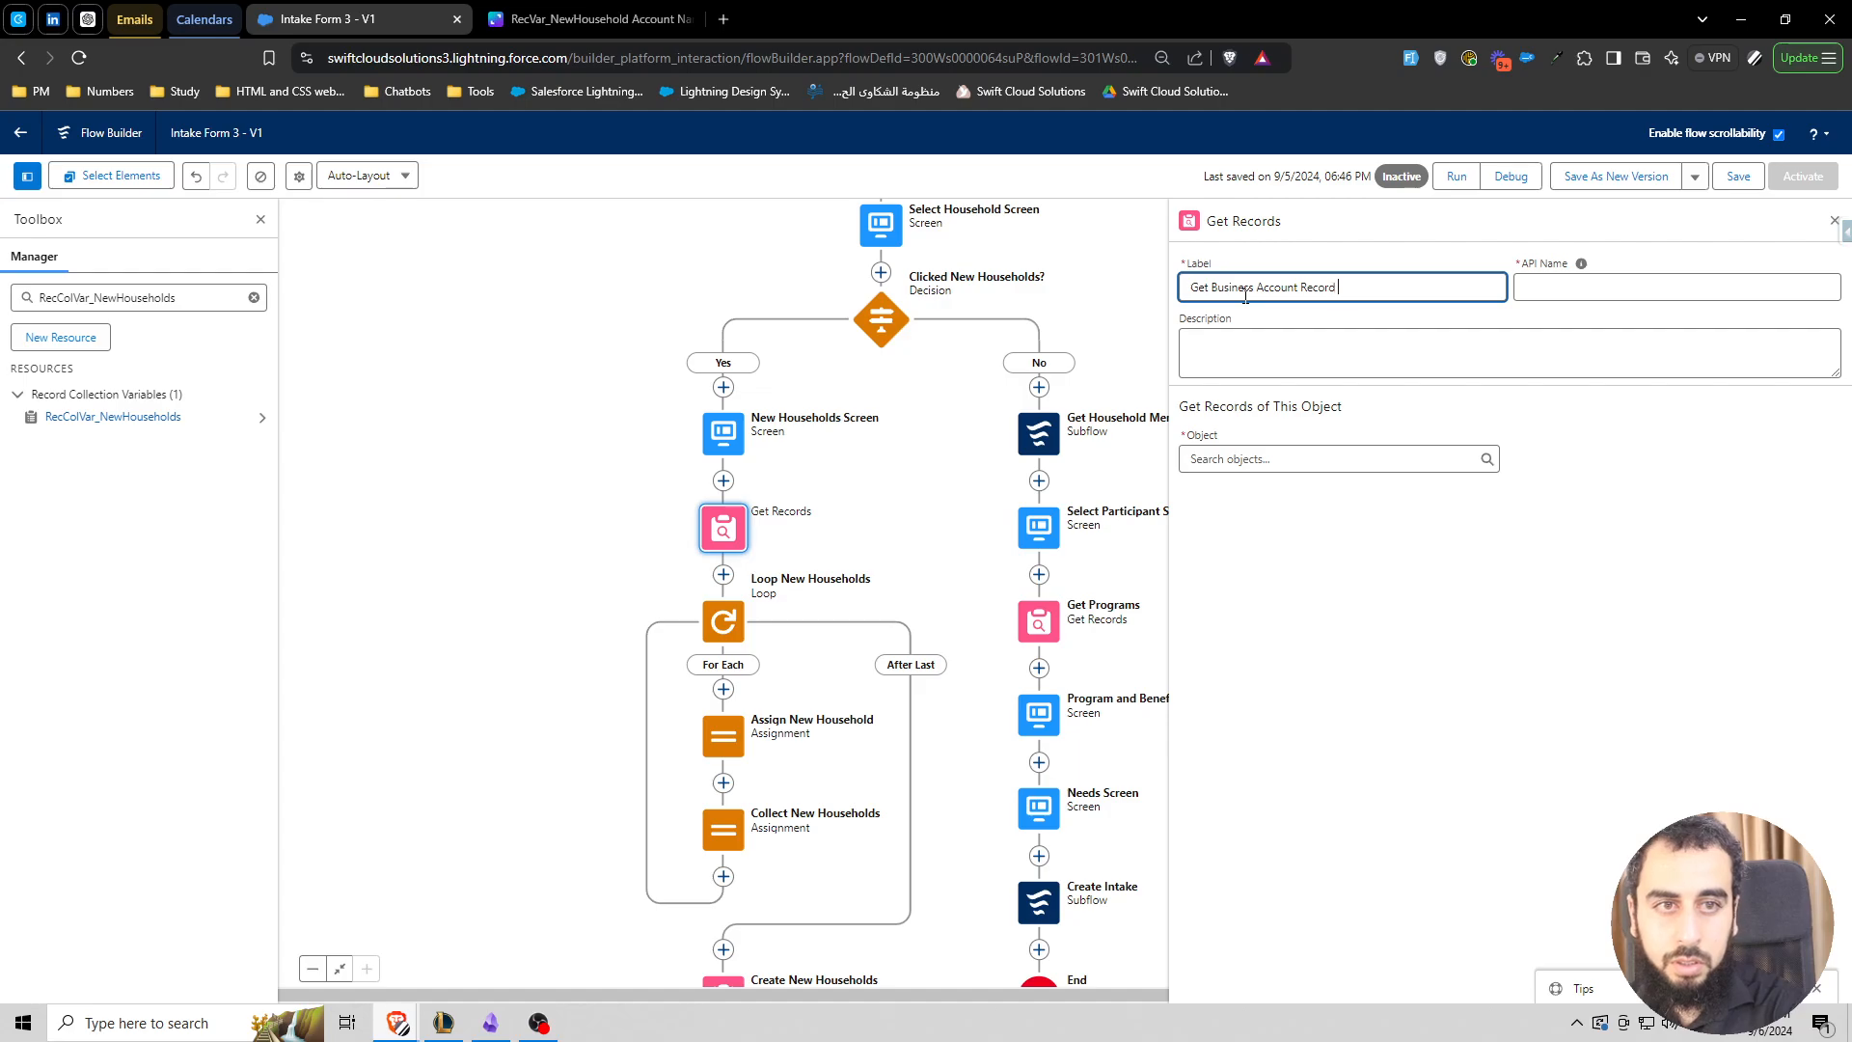
type("d Type")
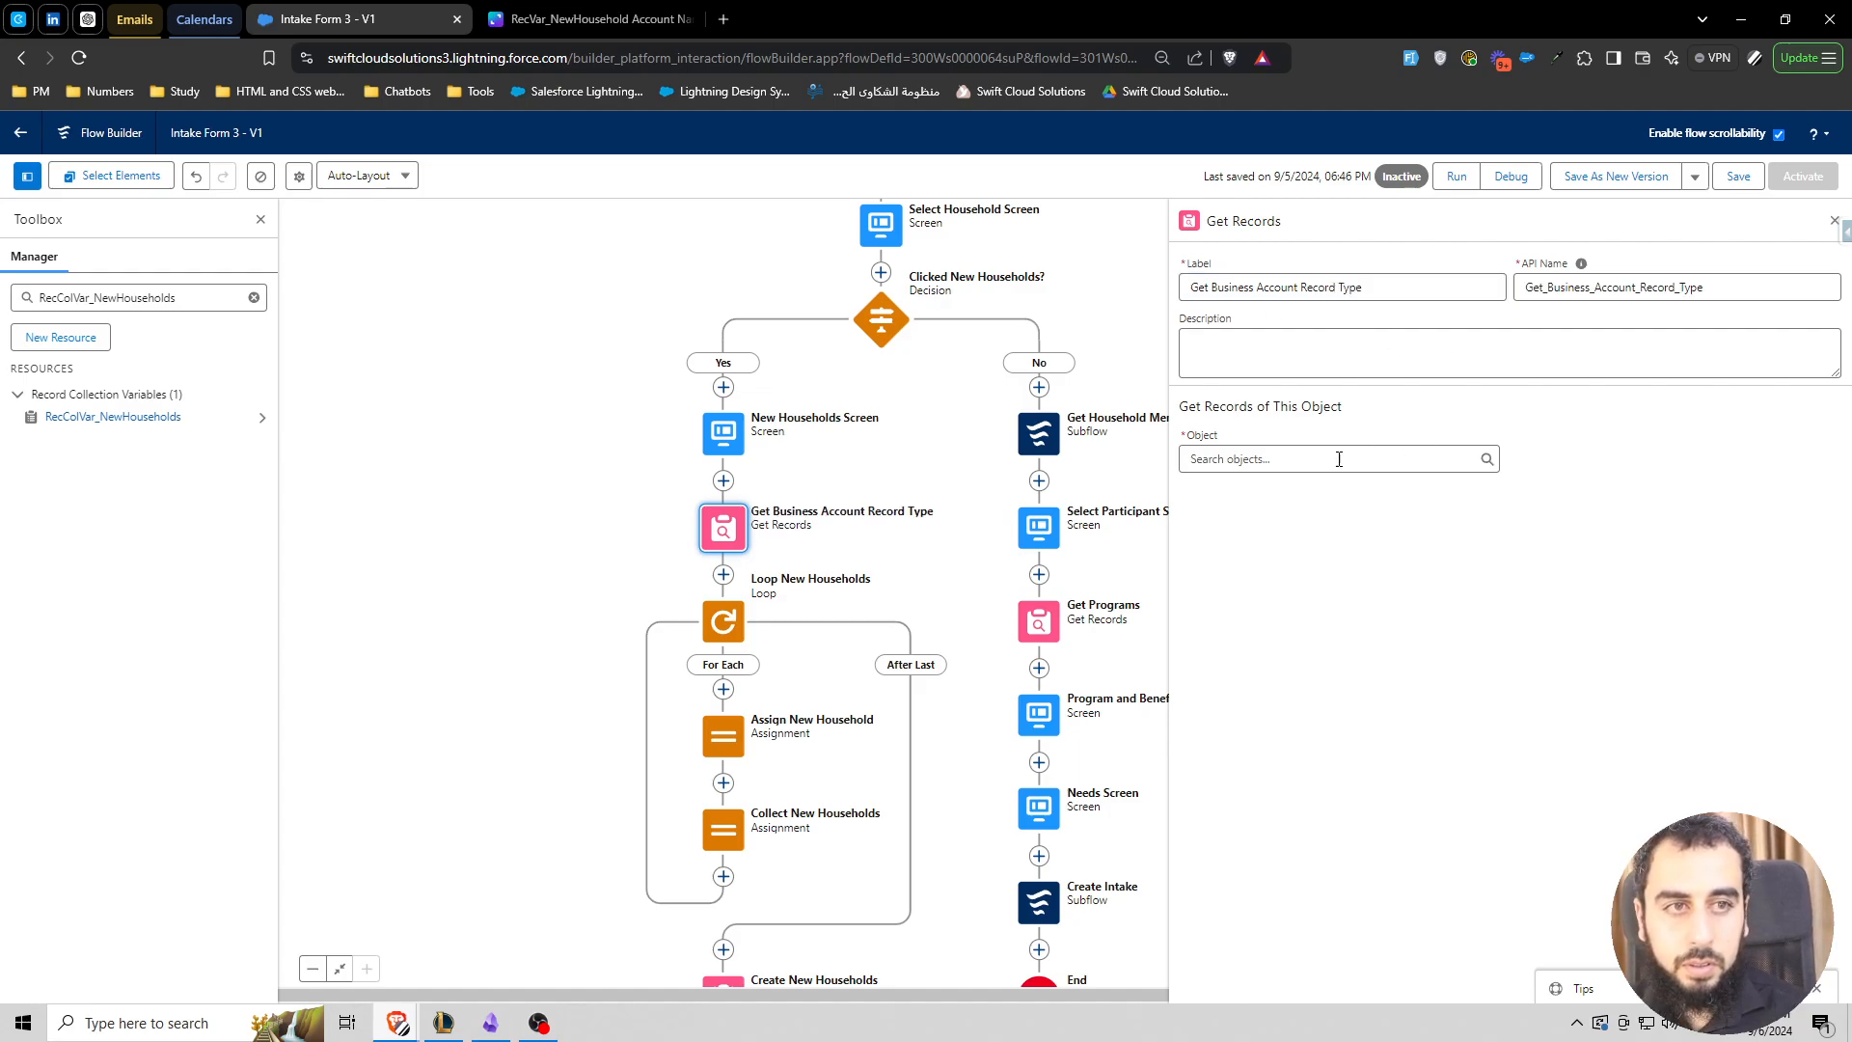
- Set the element to query the Record Type object, filtered to SobjectType Equals Account
left_click(1332, 460)
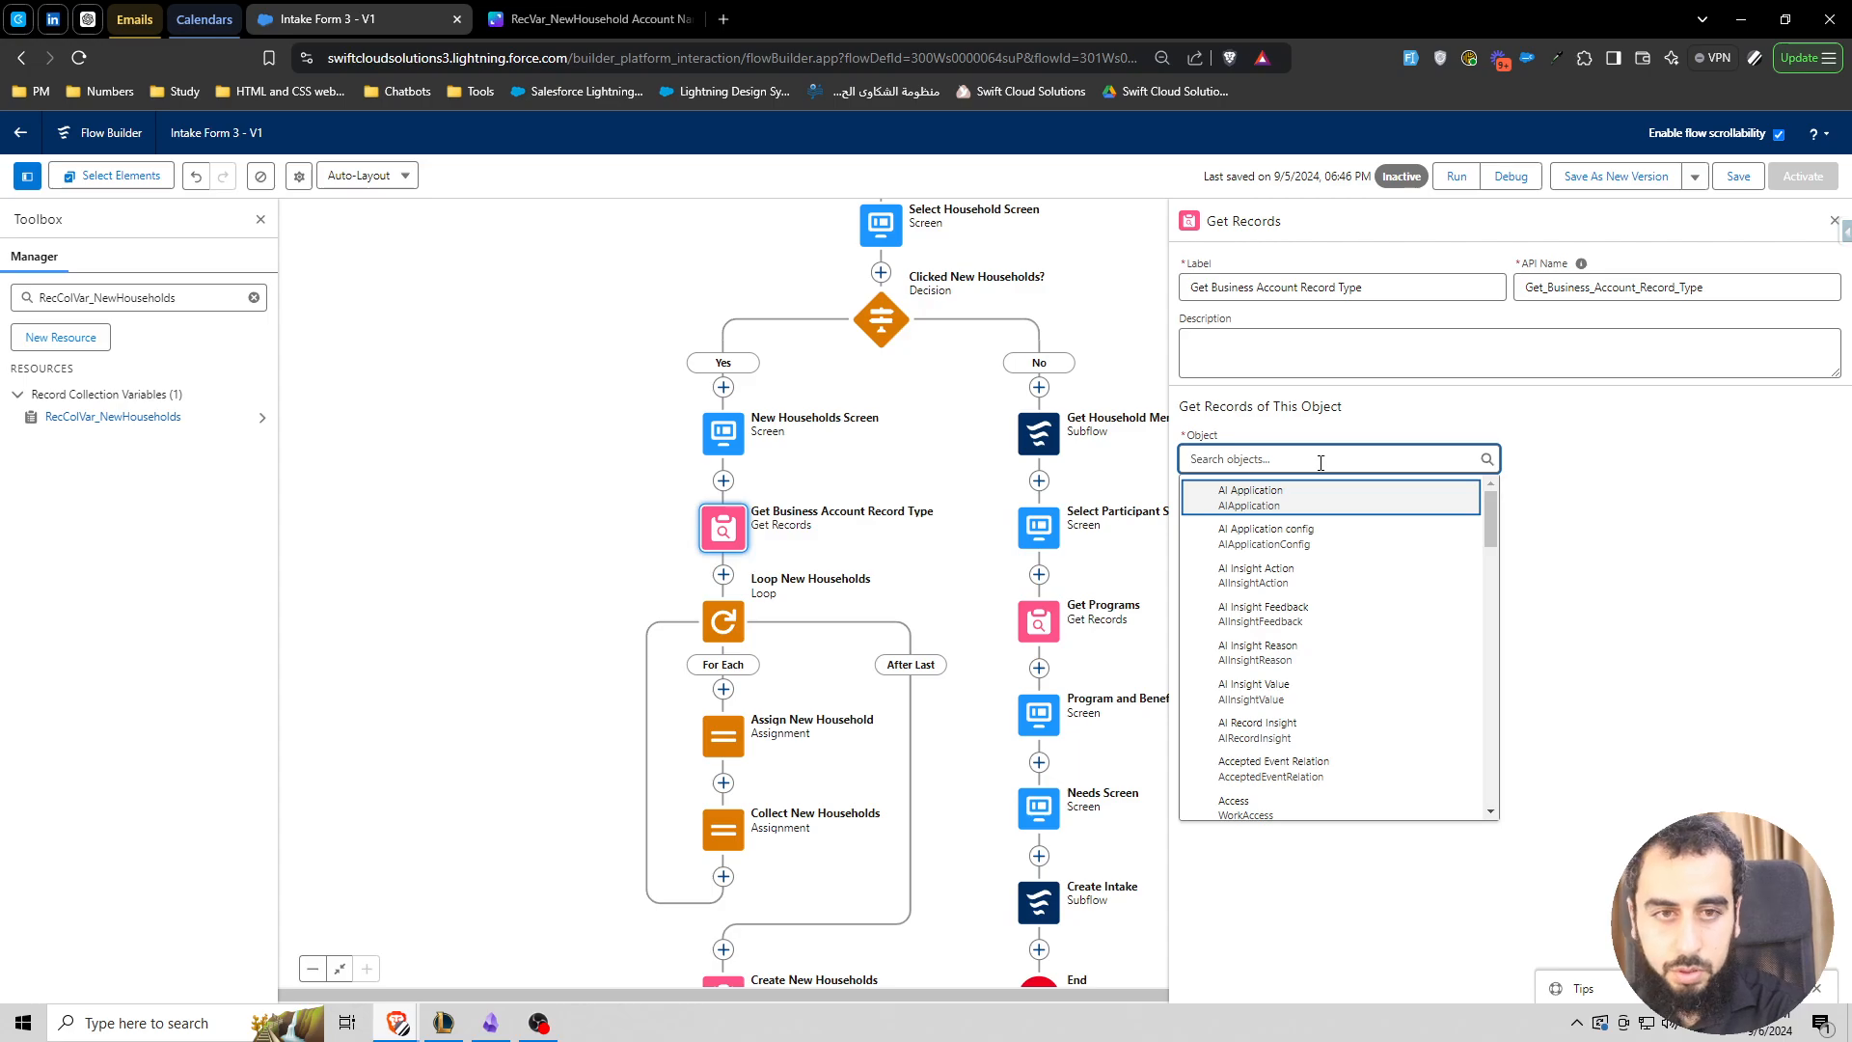
type("record type")
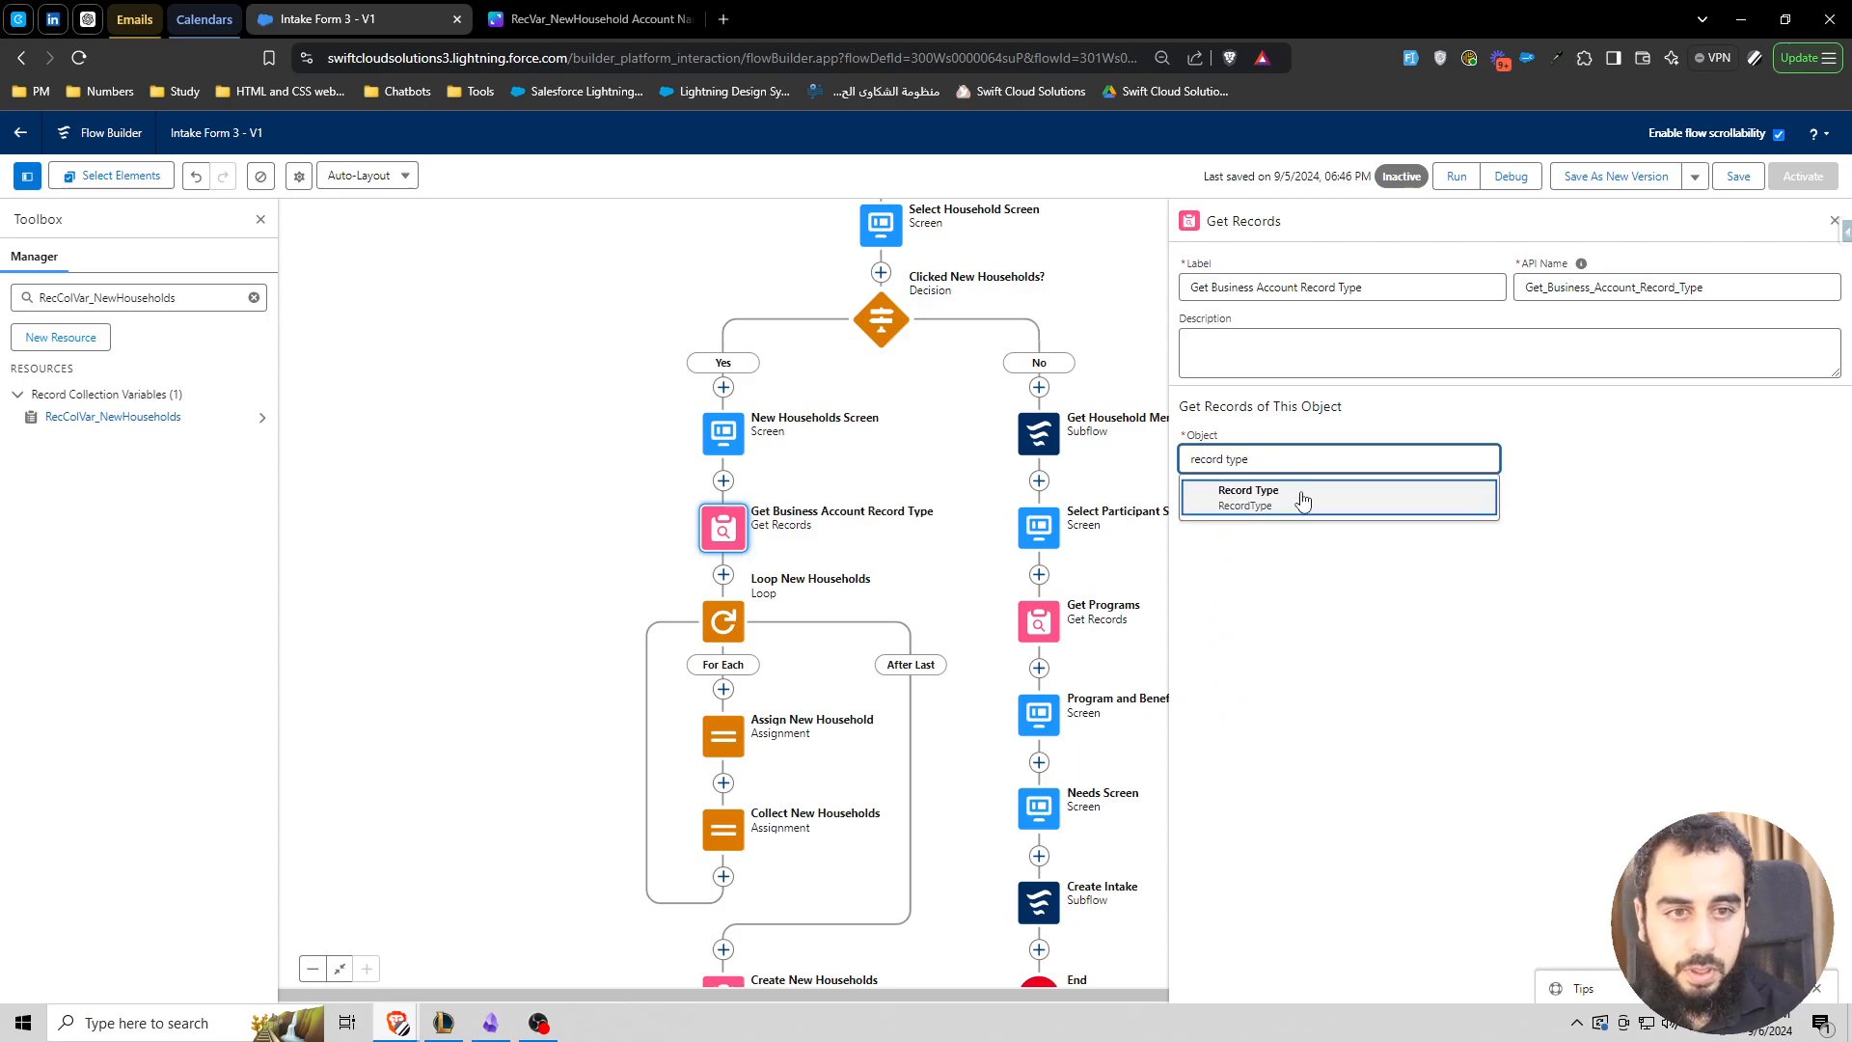
left_click(1300, 498)
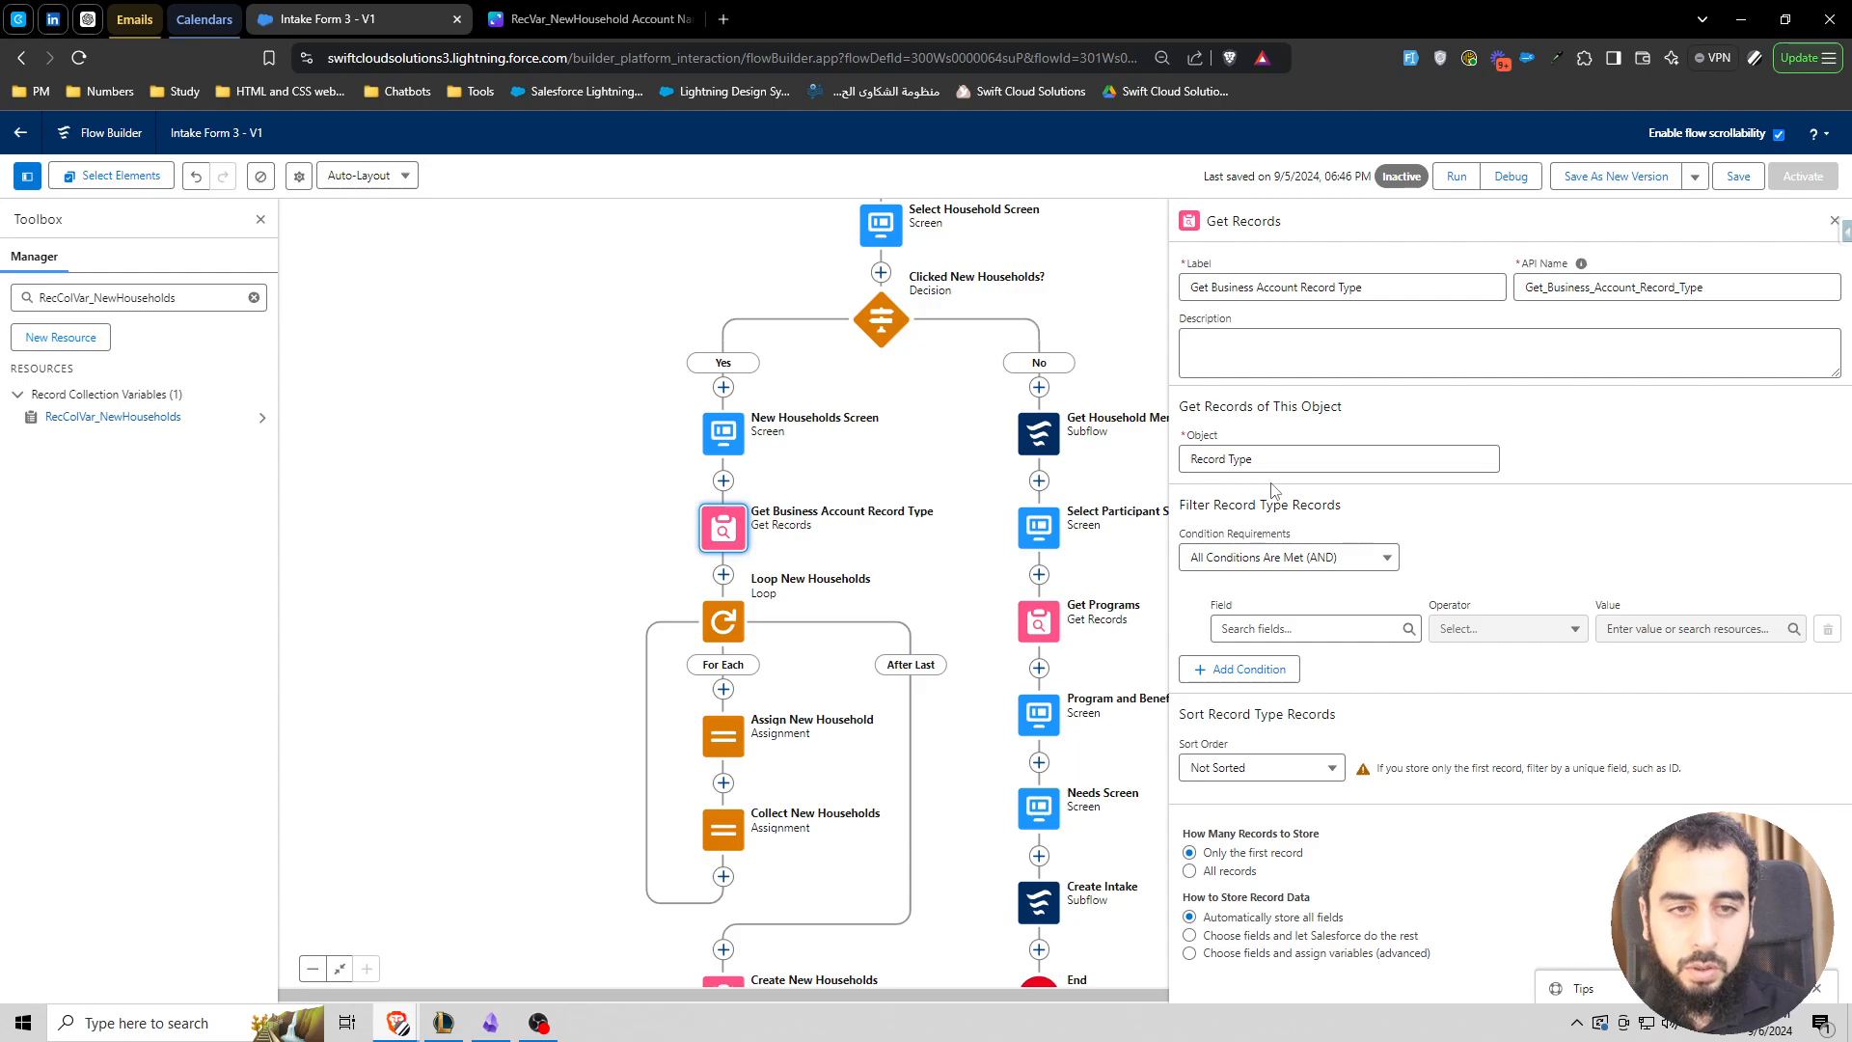
left_click(1308, 628)
type("sob")
left_click(1278, 592)
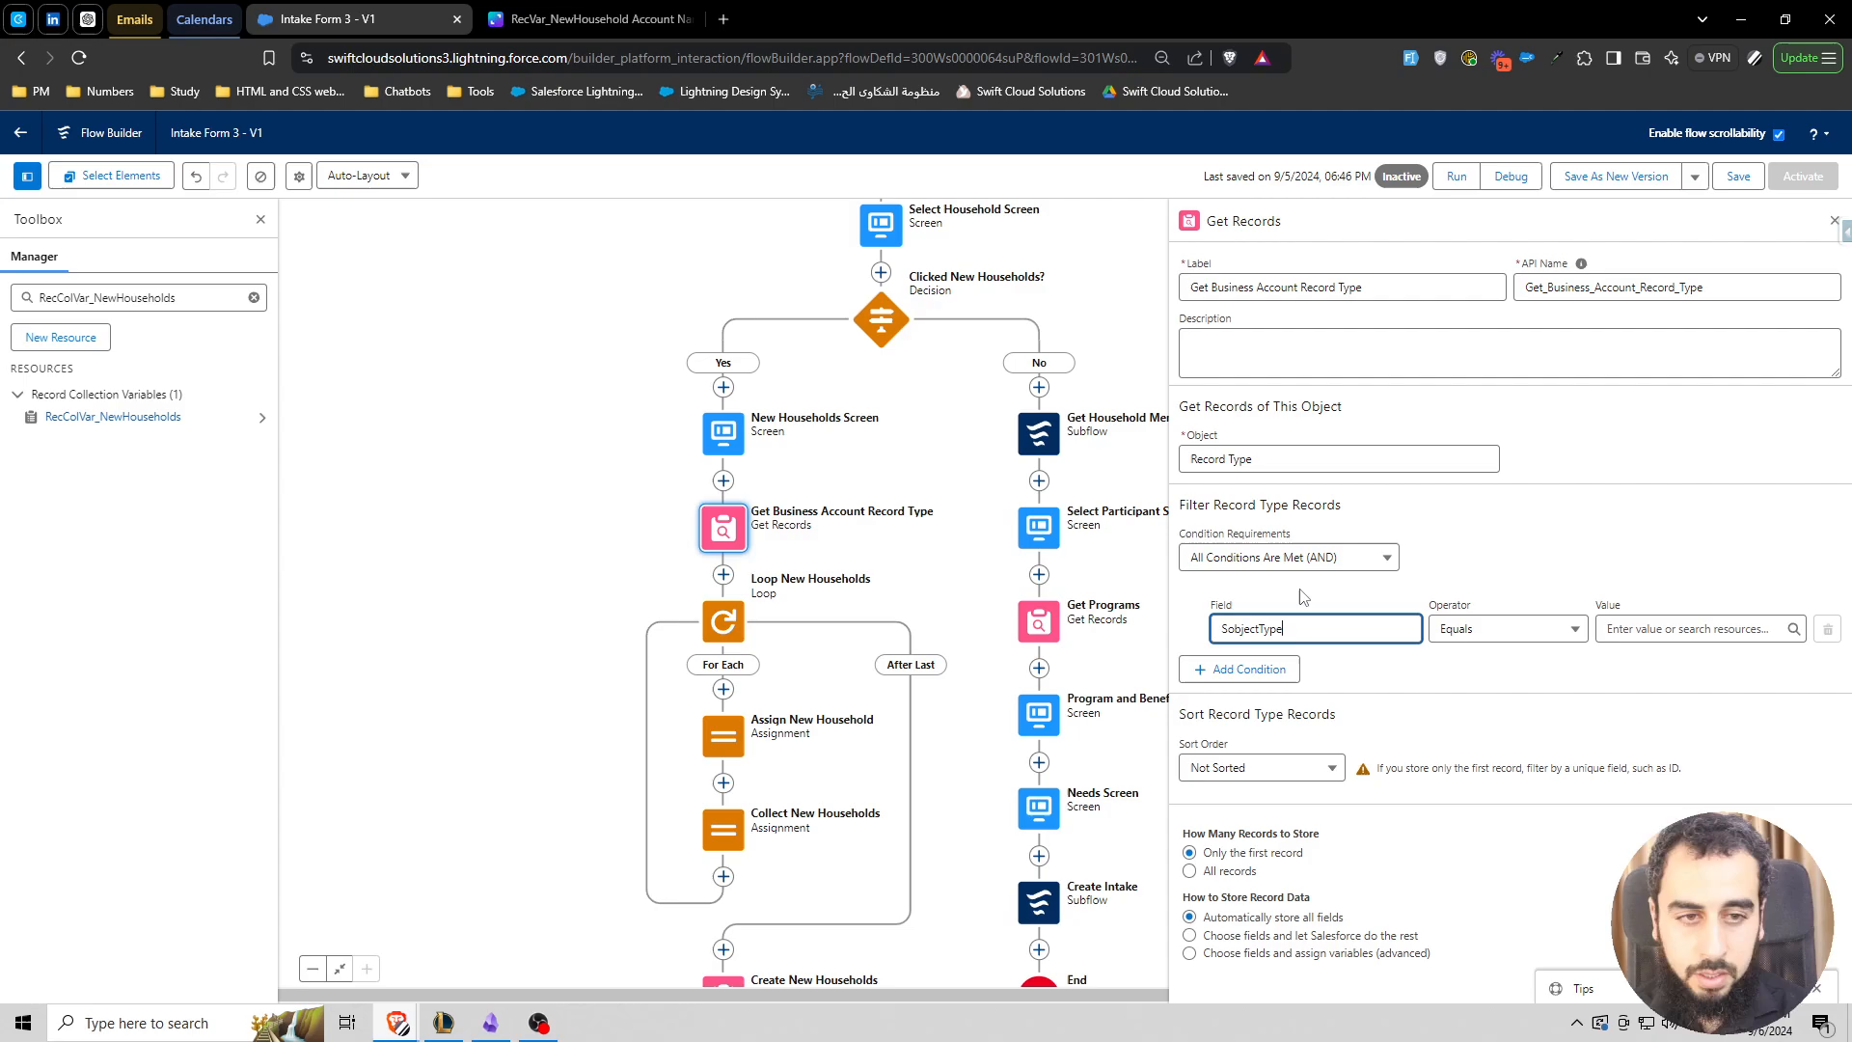
left_click(1621, 629)
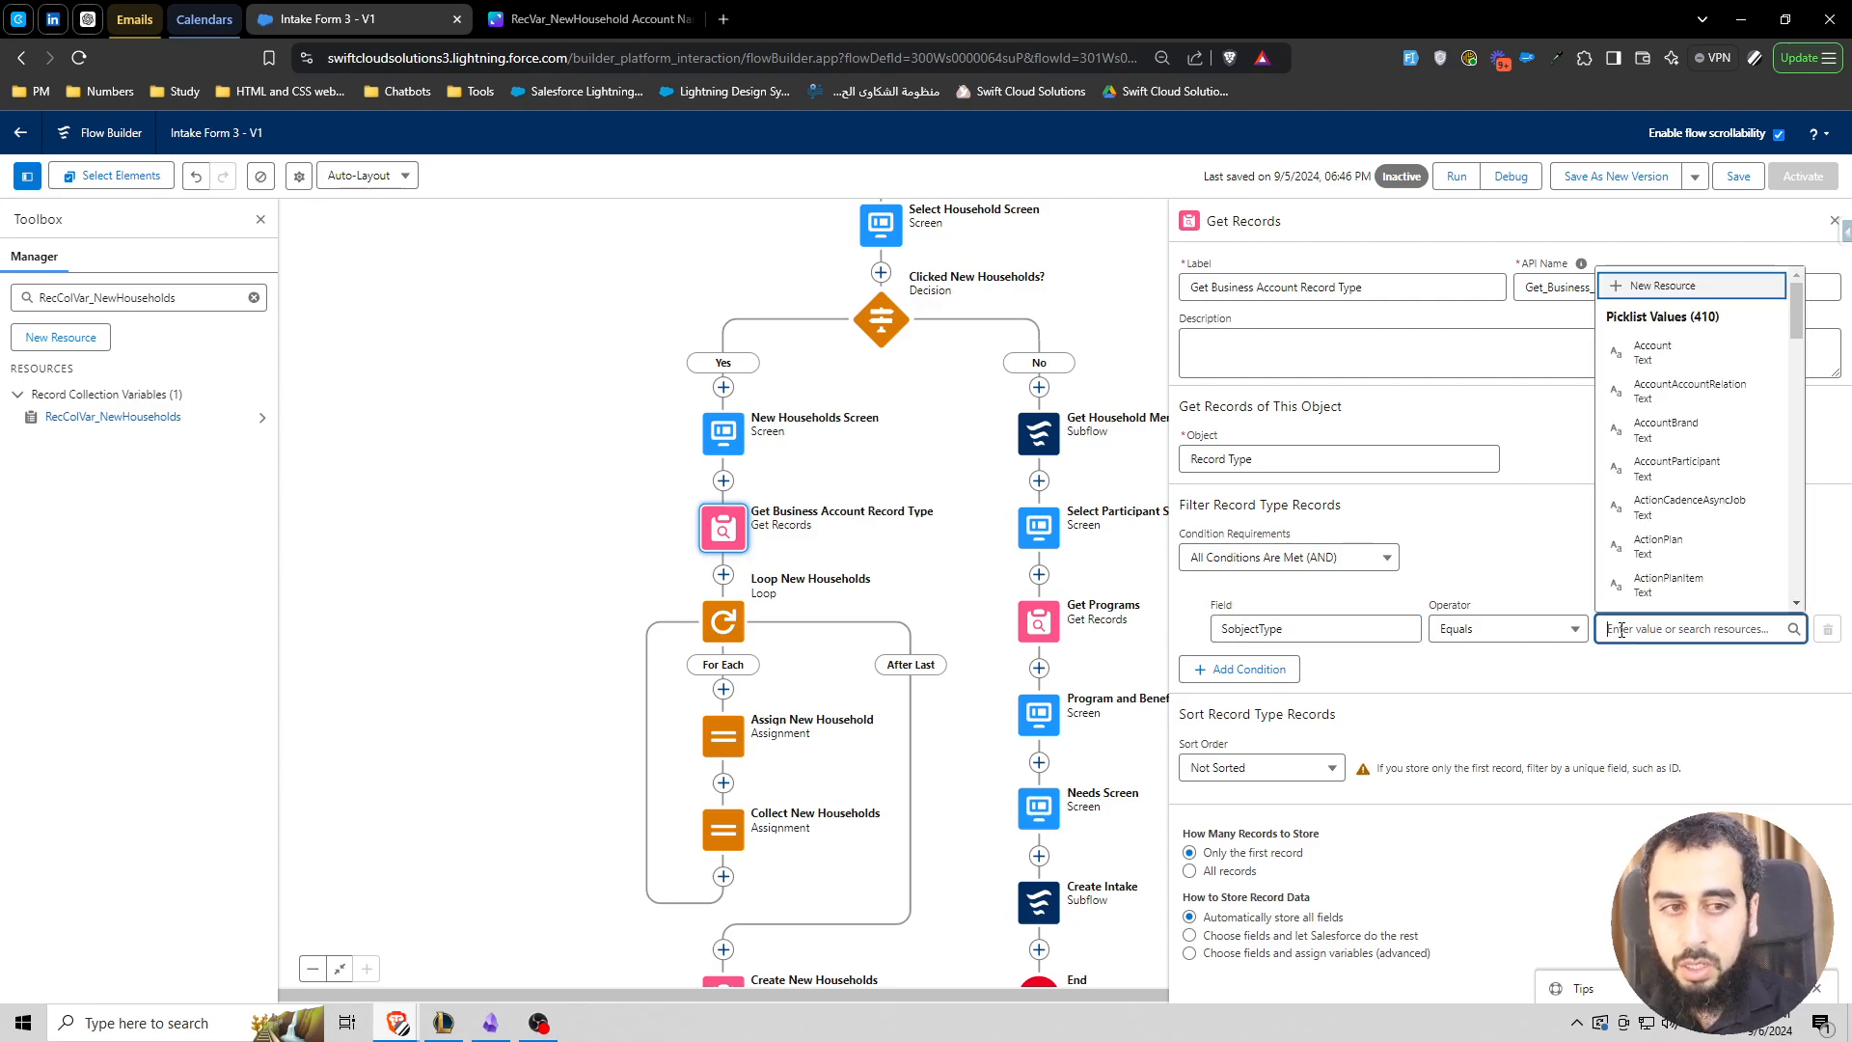
type("account")
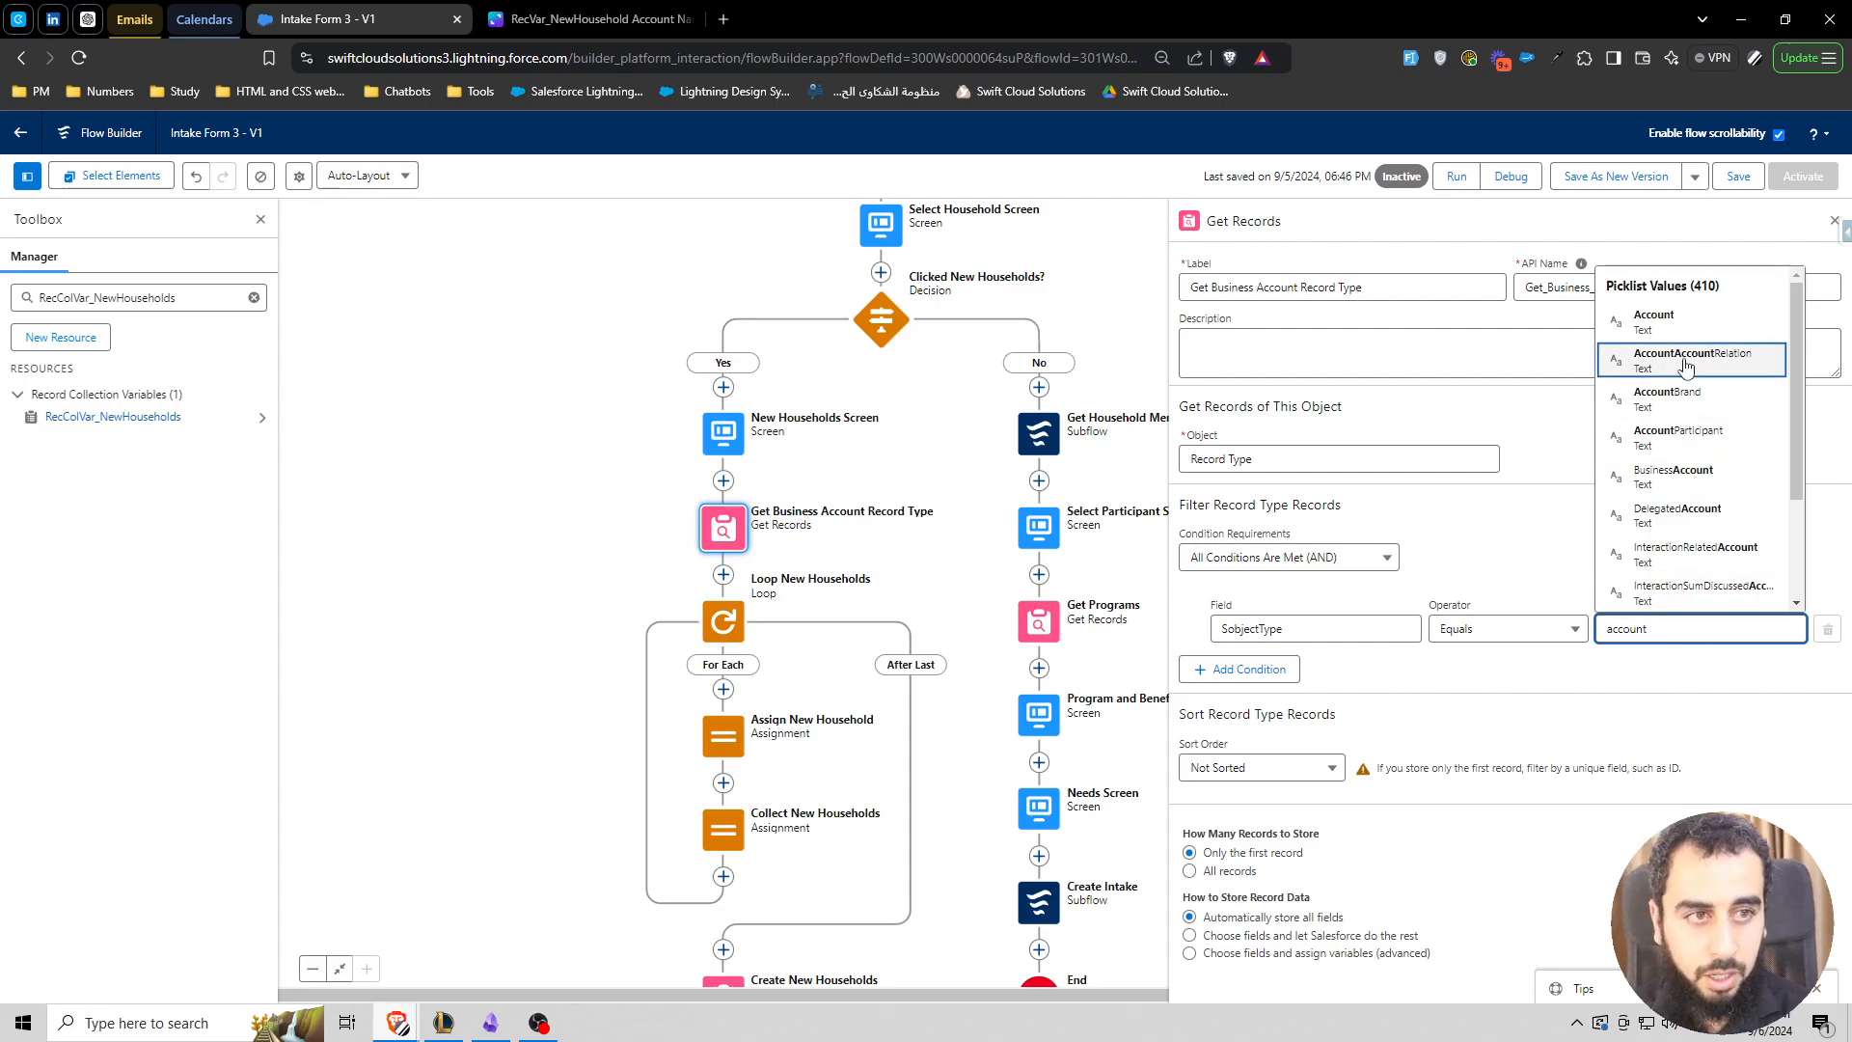
left_click(1653, 319)
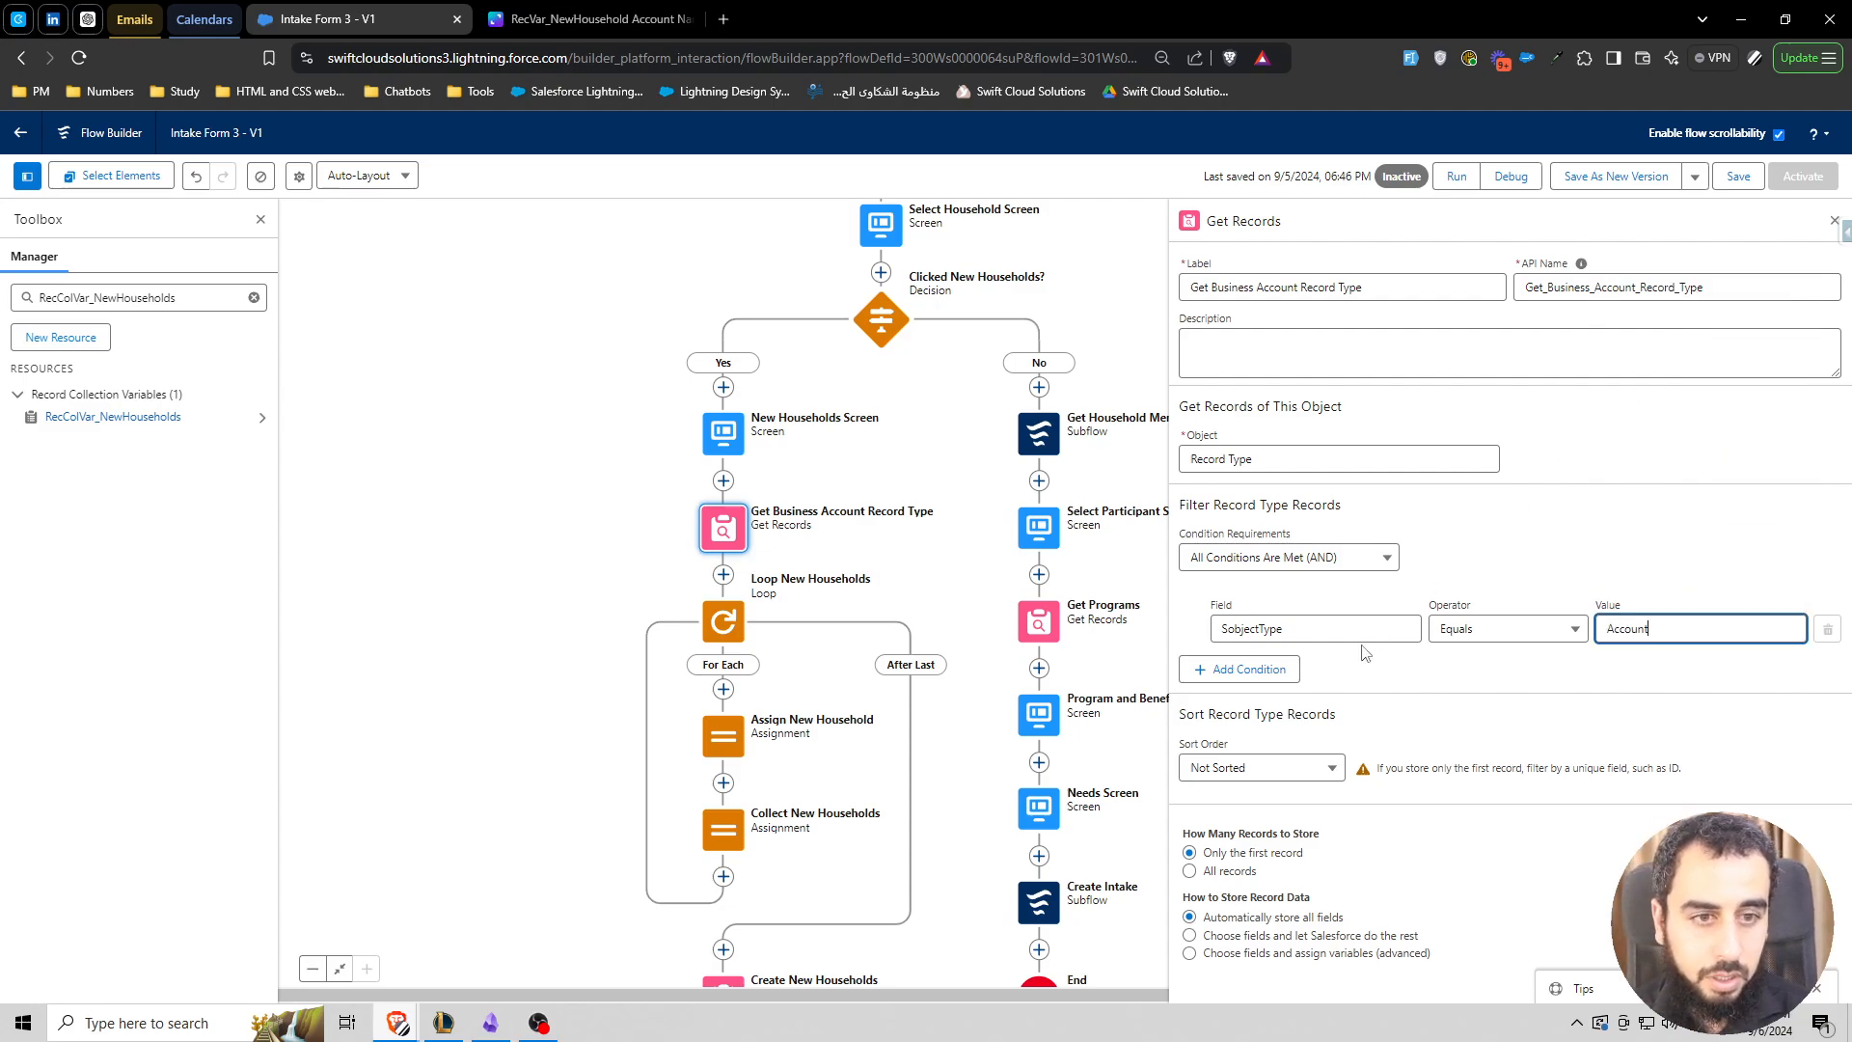
- Add a second filter condition to Get Business Account Record Type with DeveloperName Equals Business_Account
left_click(1250, 668)
left_click(1290, 687)
type("deve")
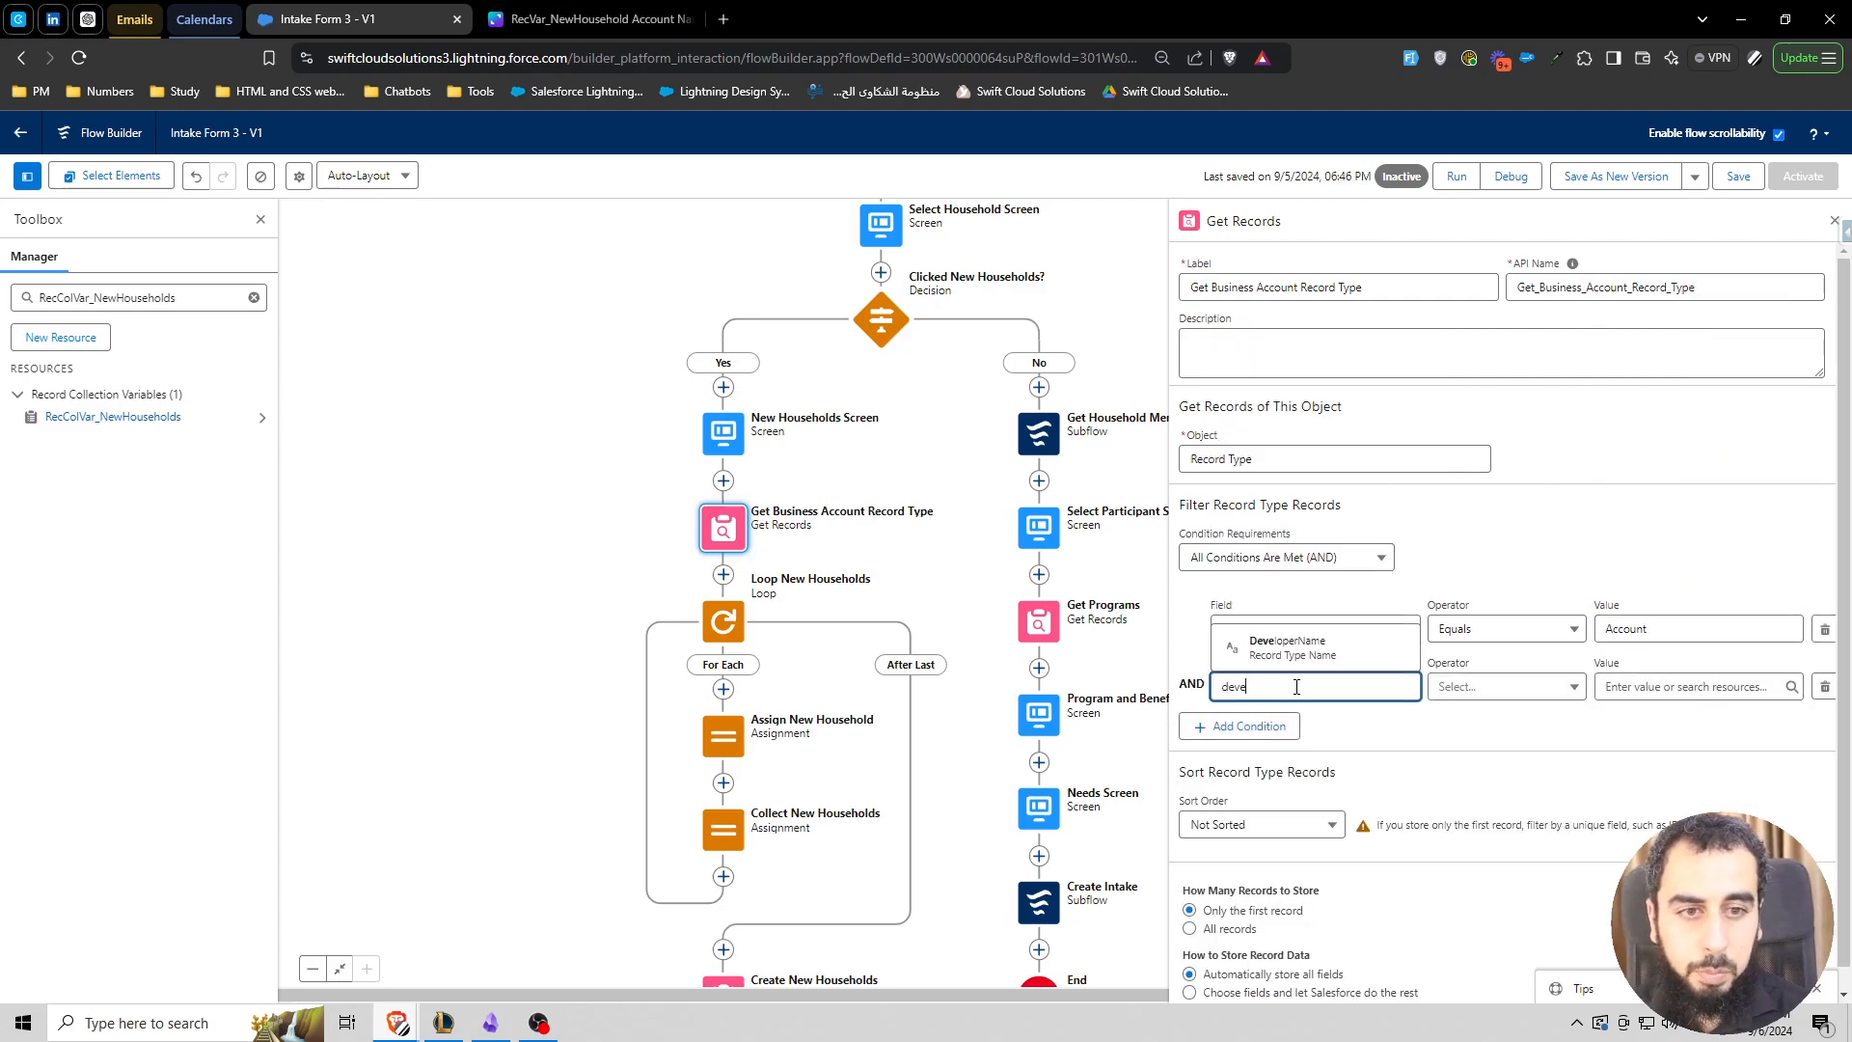
left_click(1278, 641)
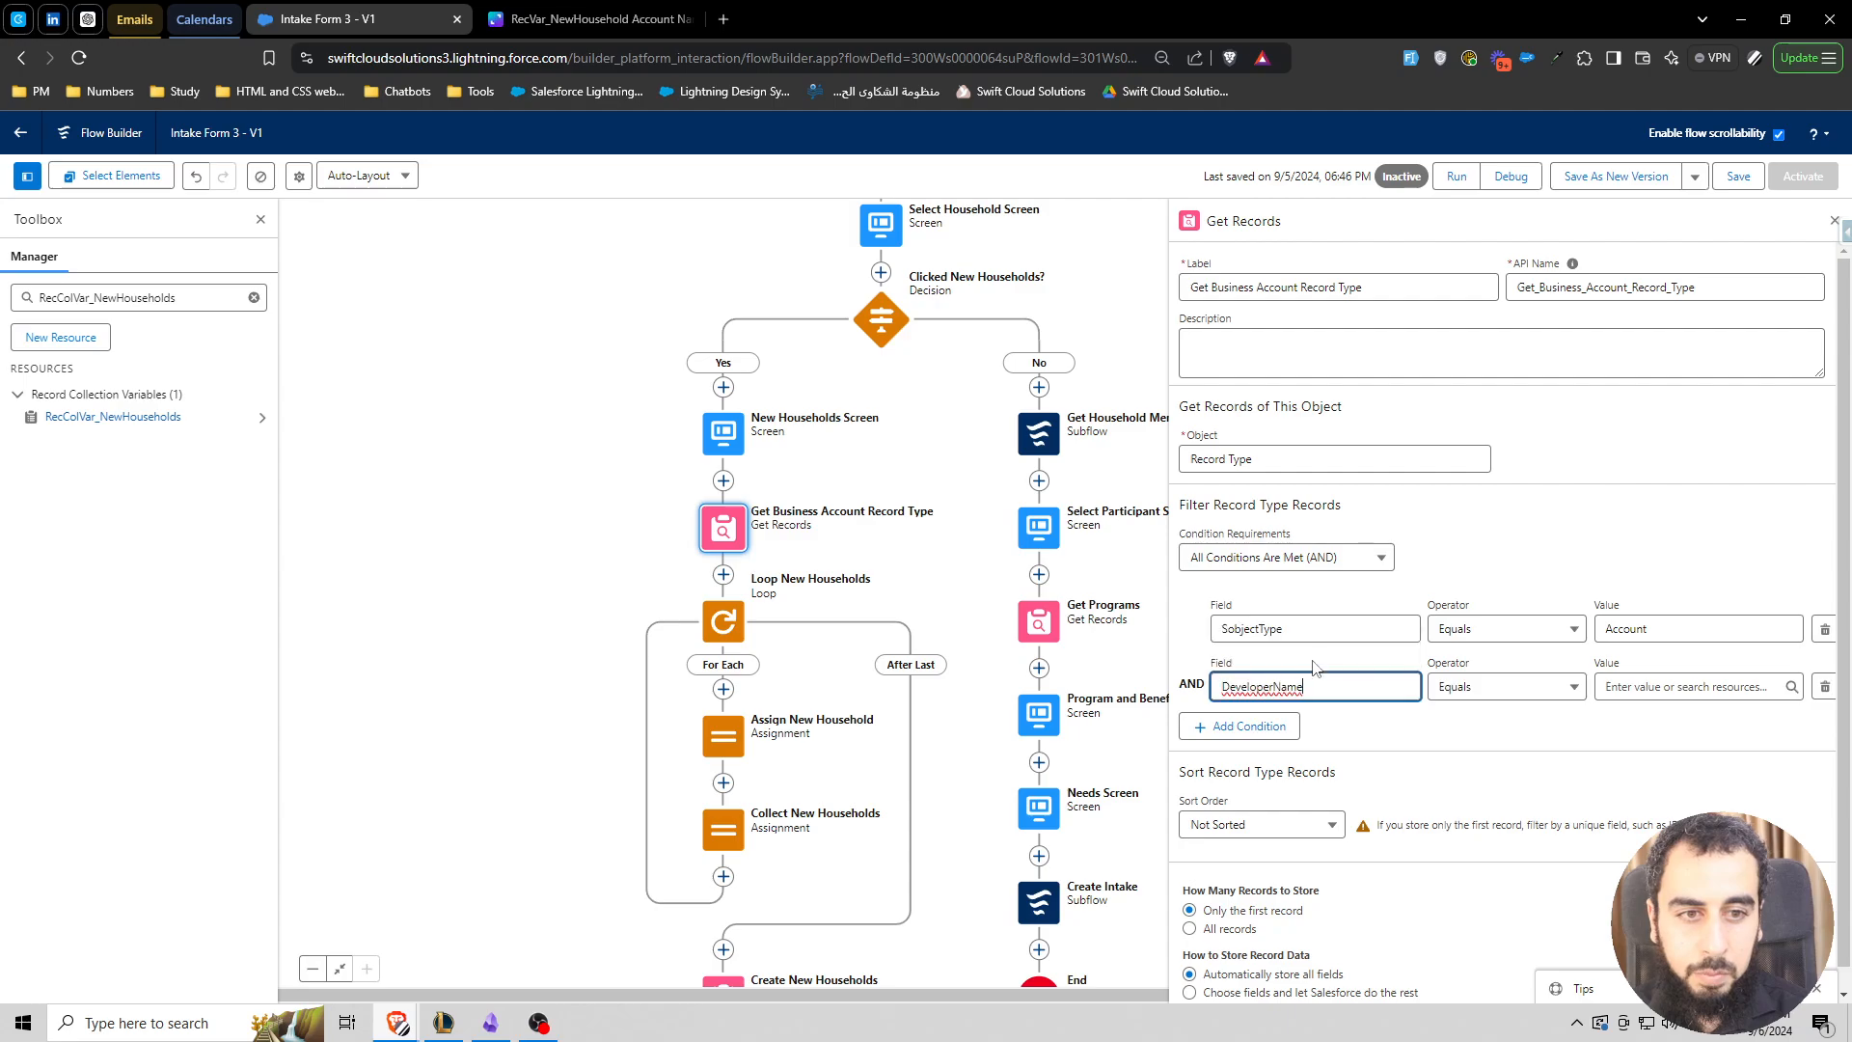
middle_click(21, 132)
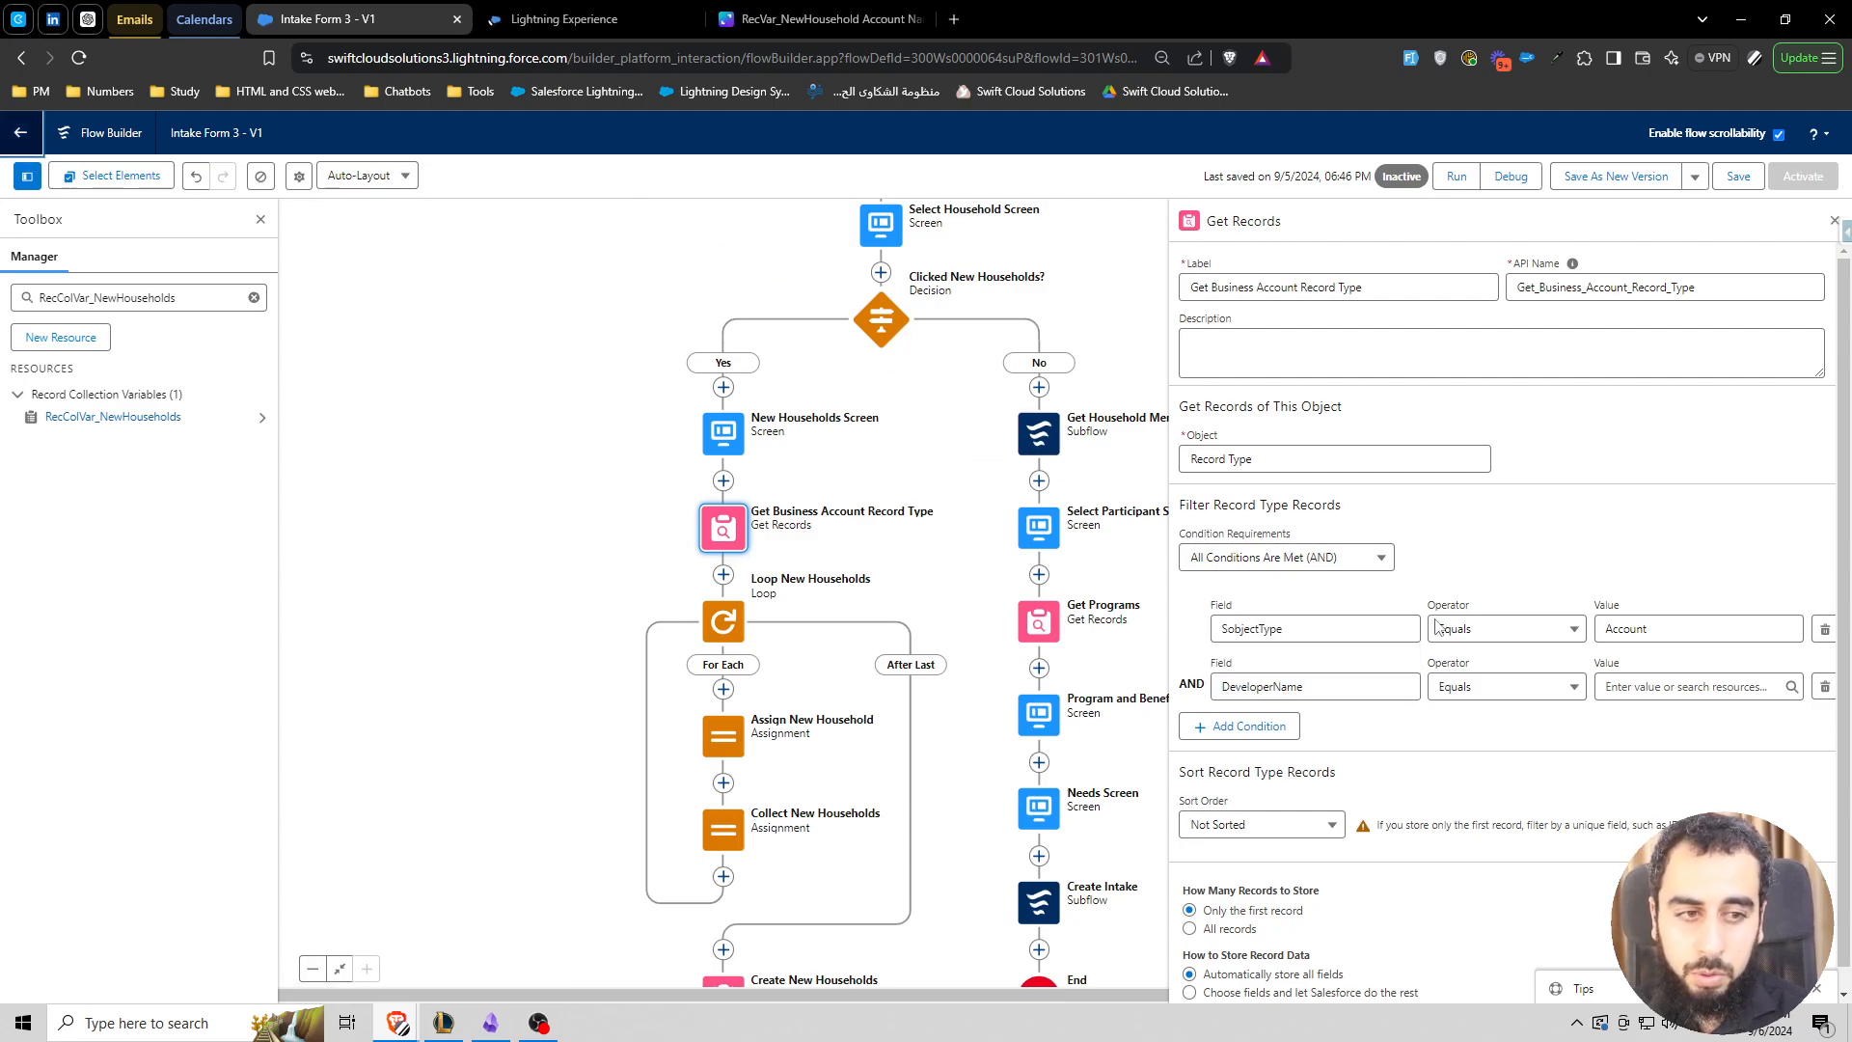
left_click(1668, 687)
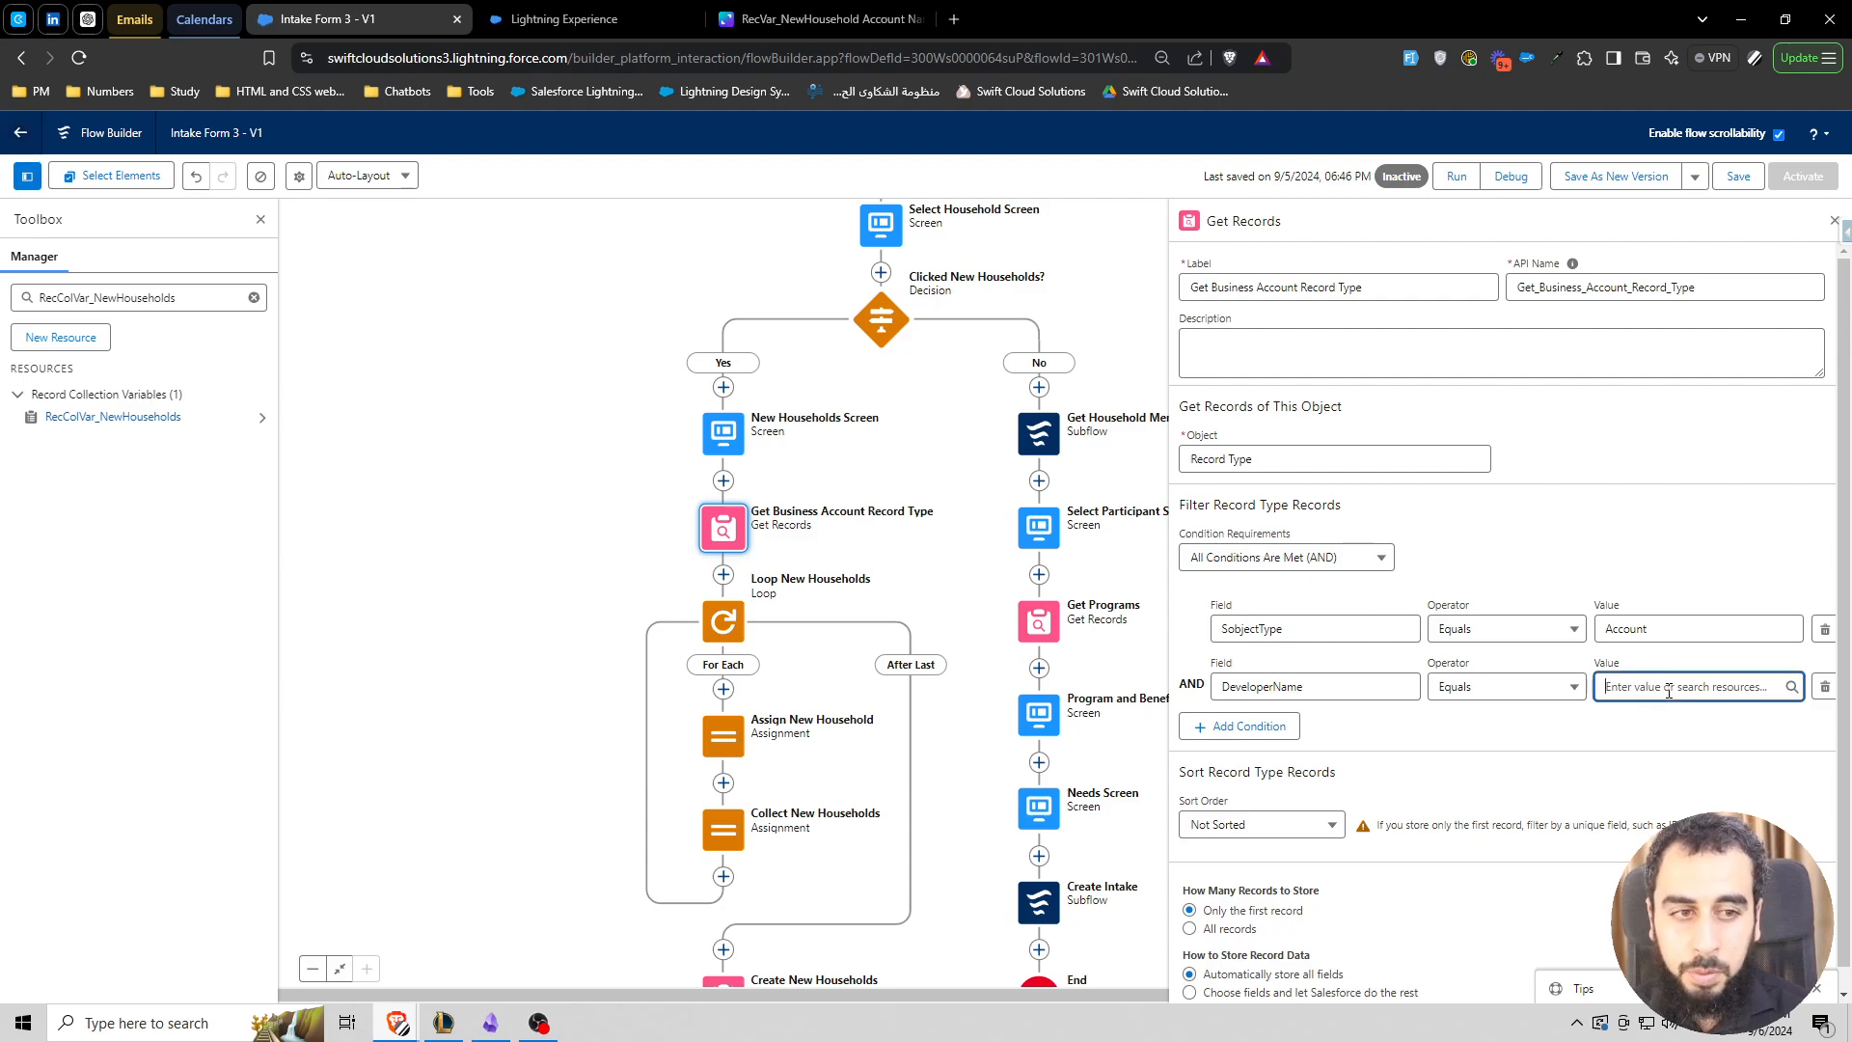
type("Bu")
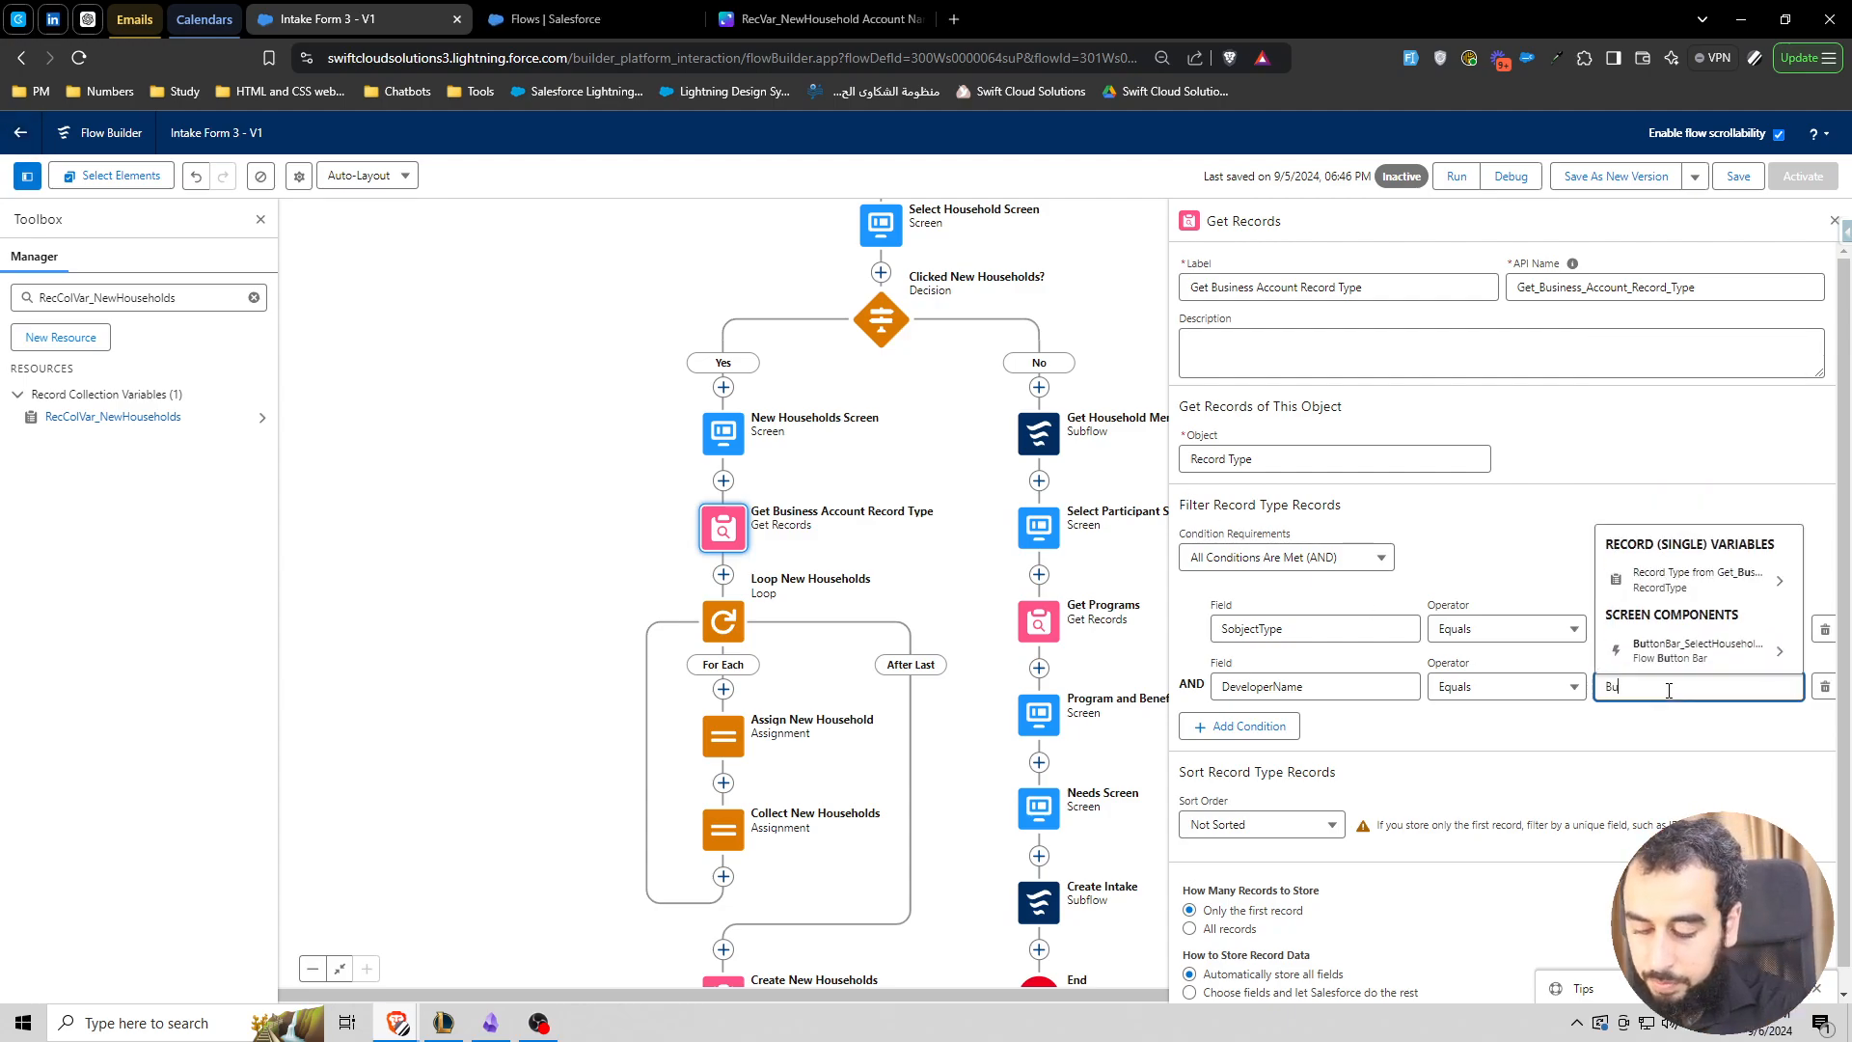
type("siness_Accoun")
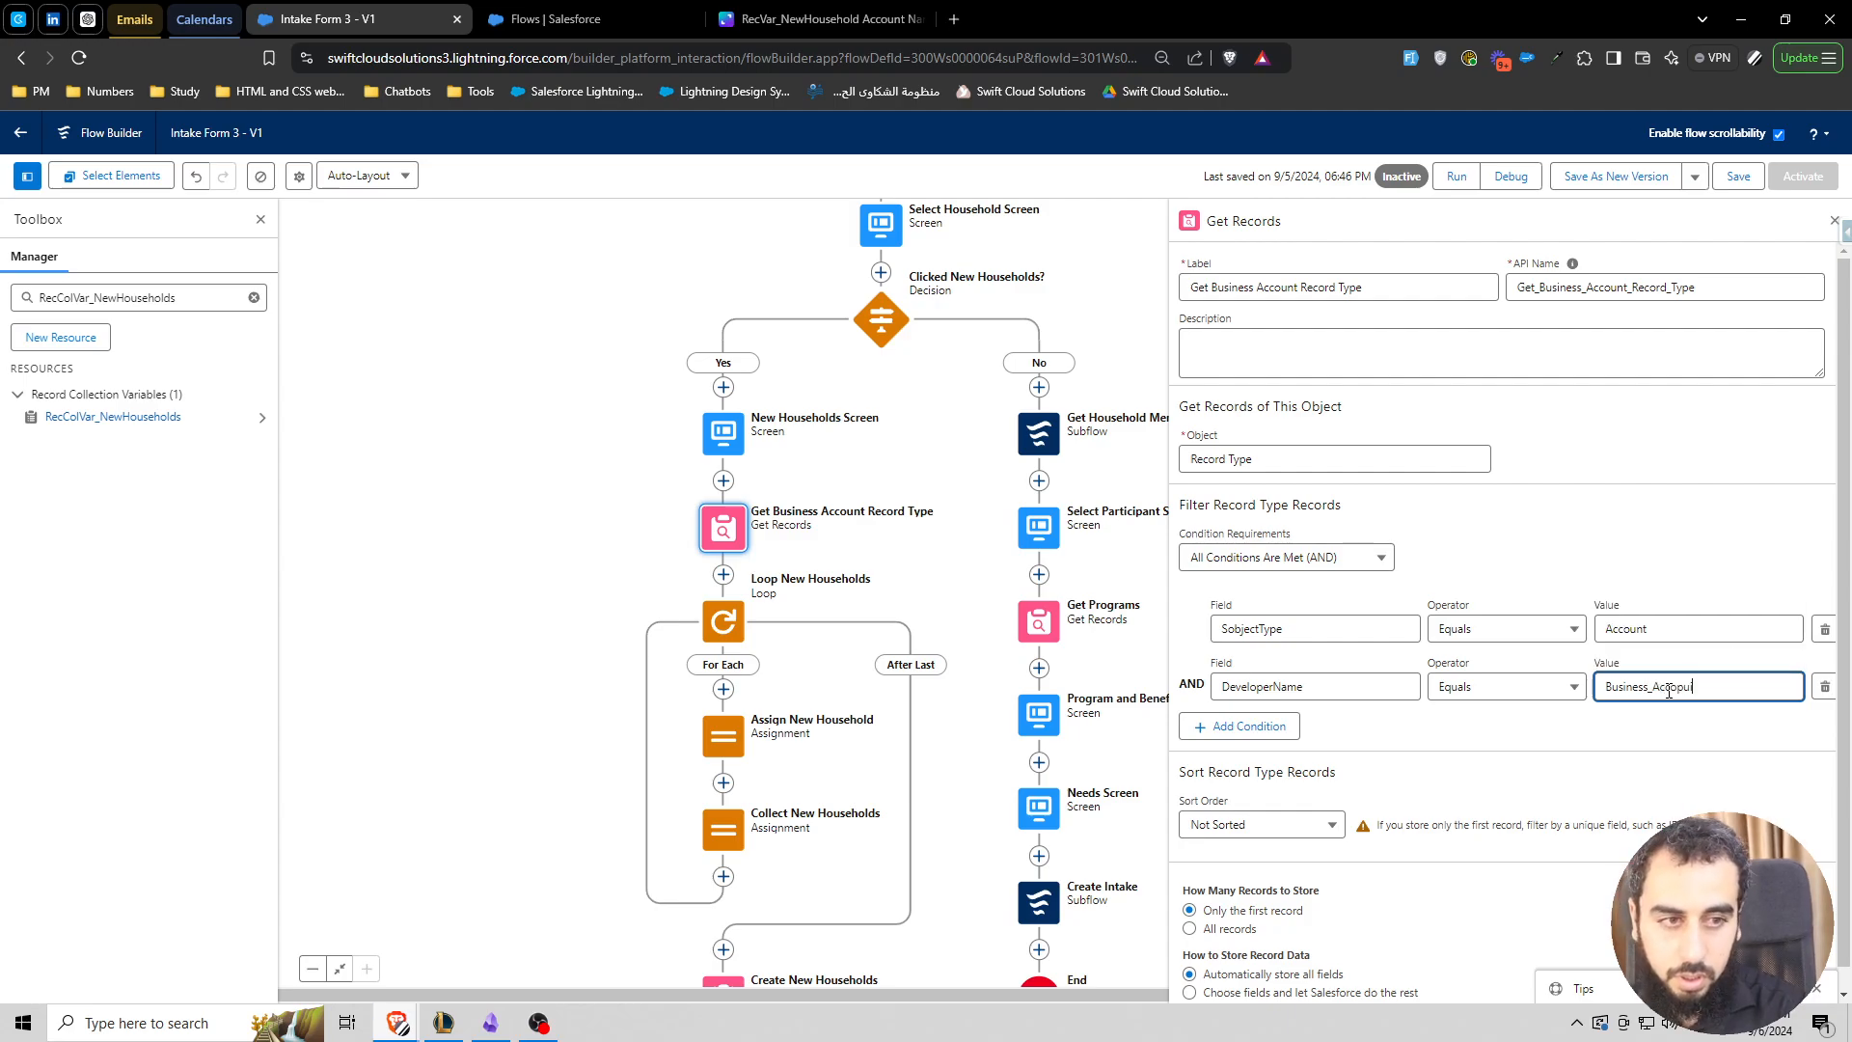
type("n")
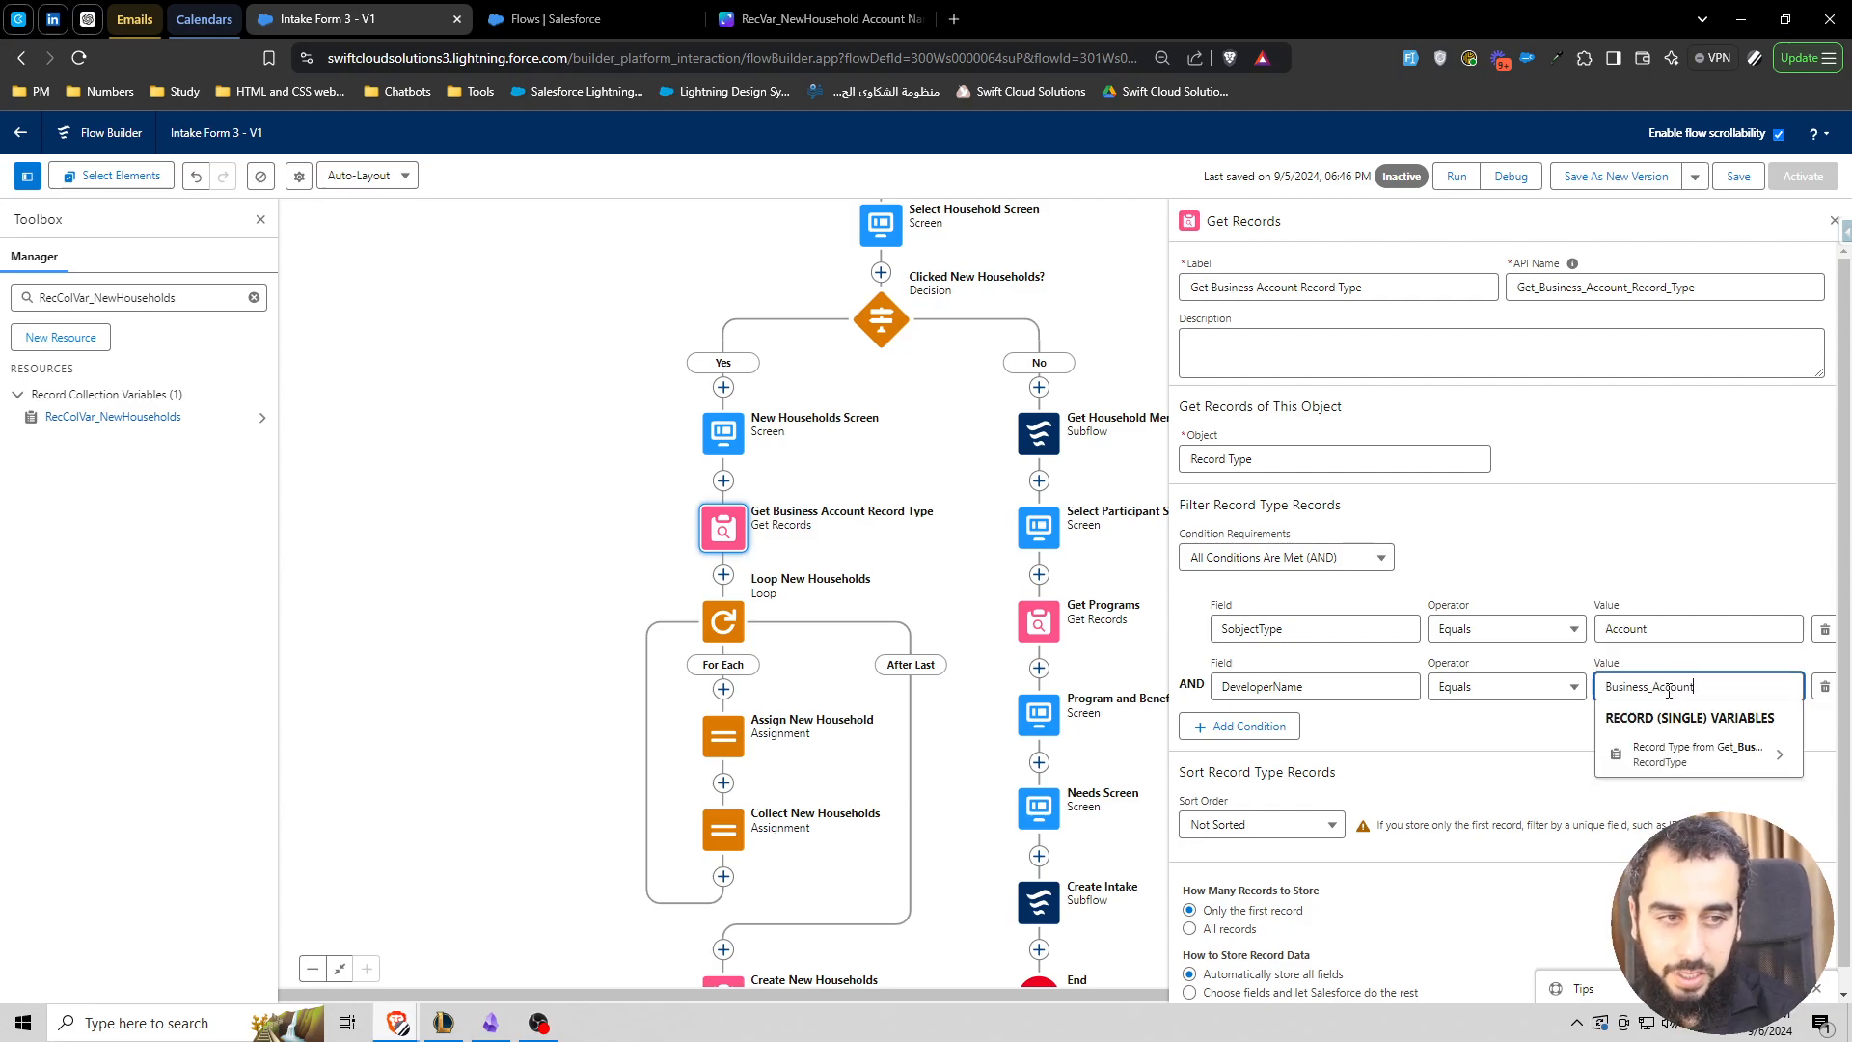
- Check the Record Type Name of the Account object's Organization Business Account record type against the DeveloperName filter value in the flow
left_click(569, 18)
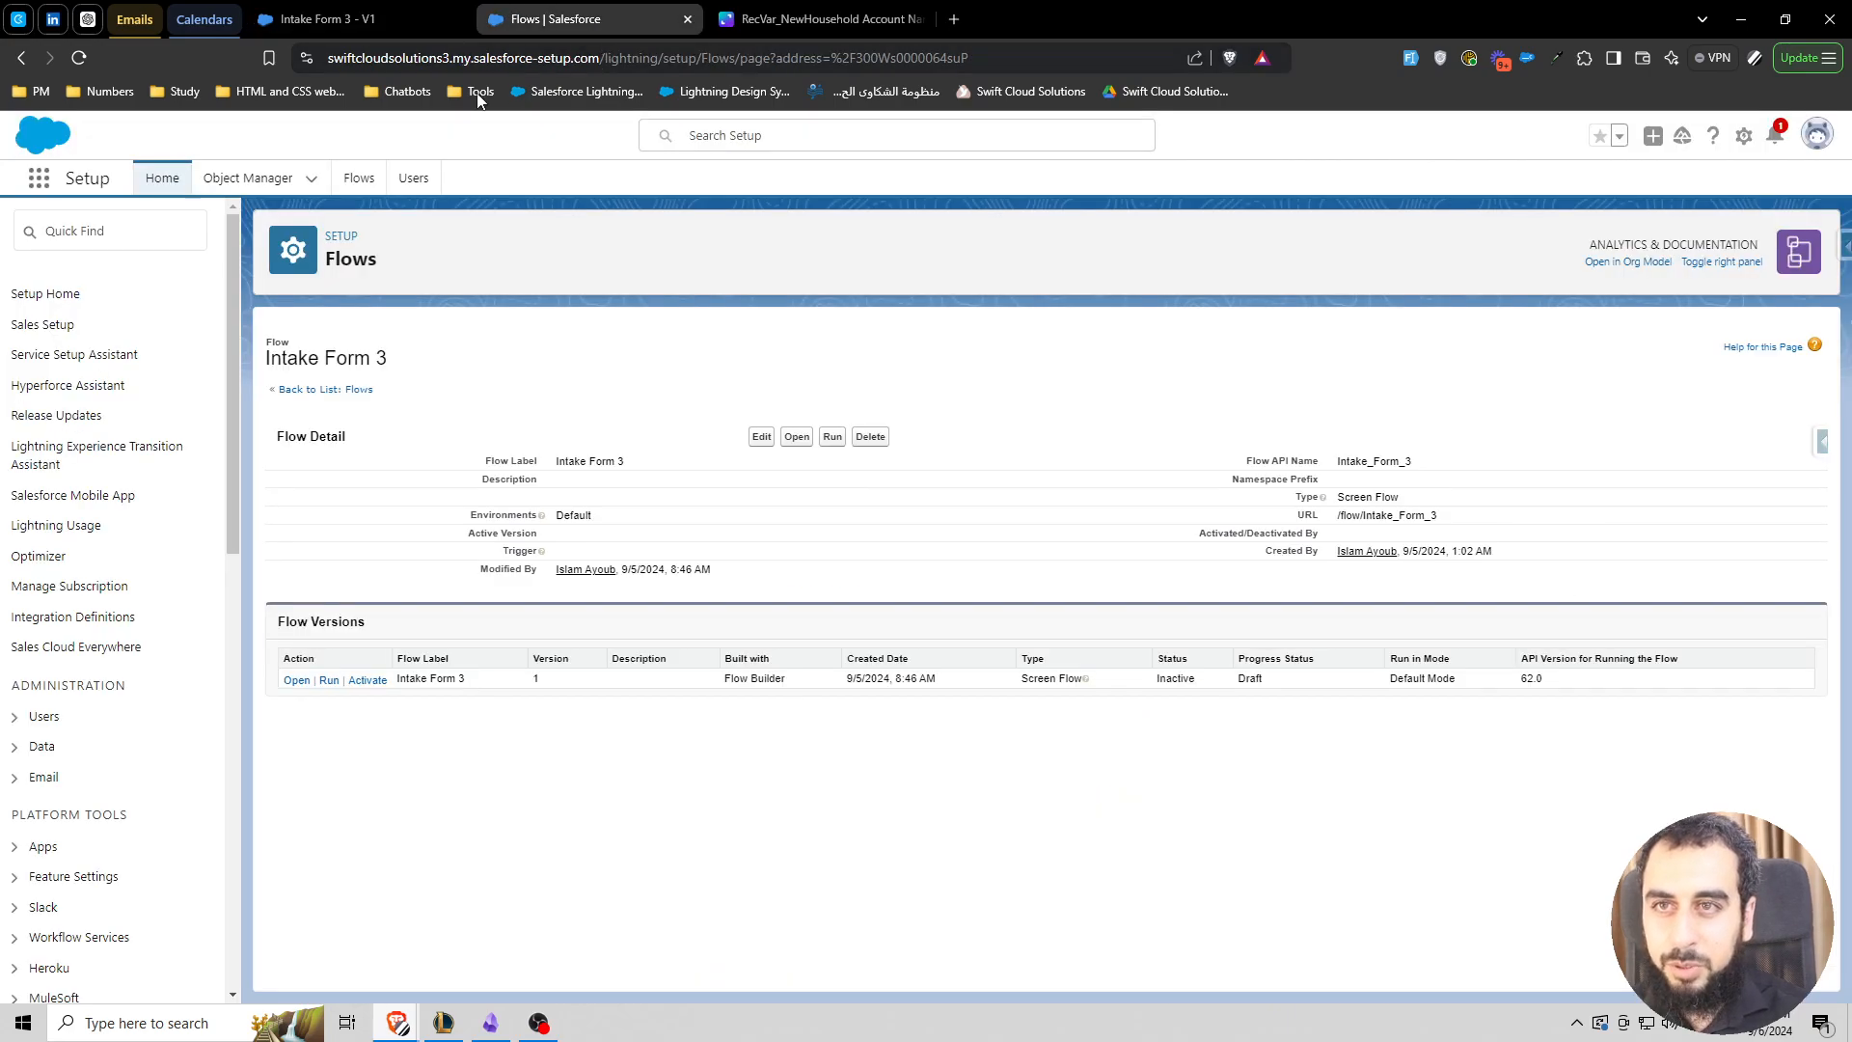
left_click(241, 177)
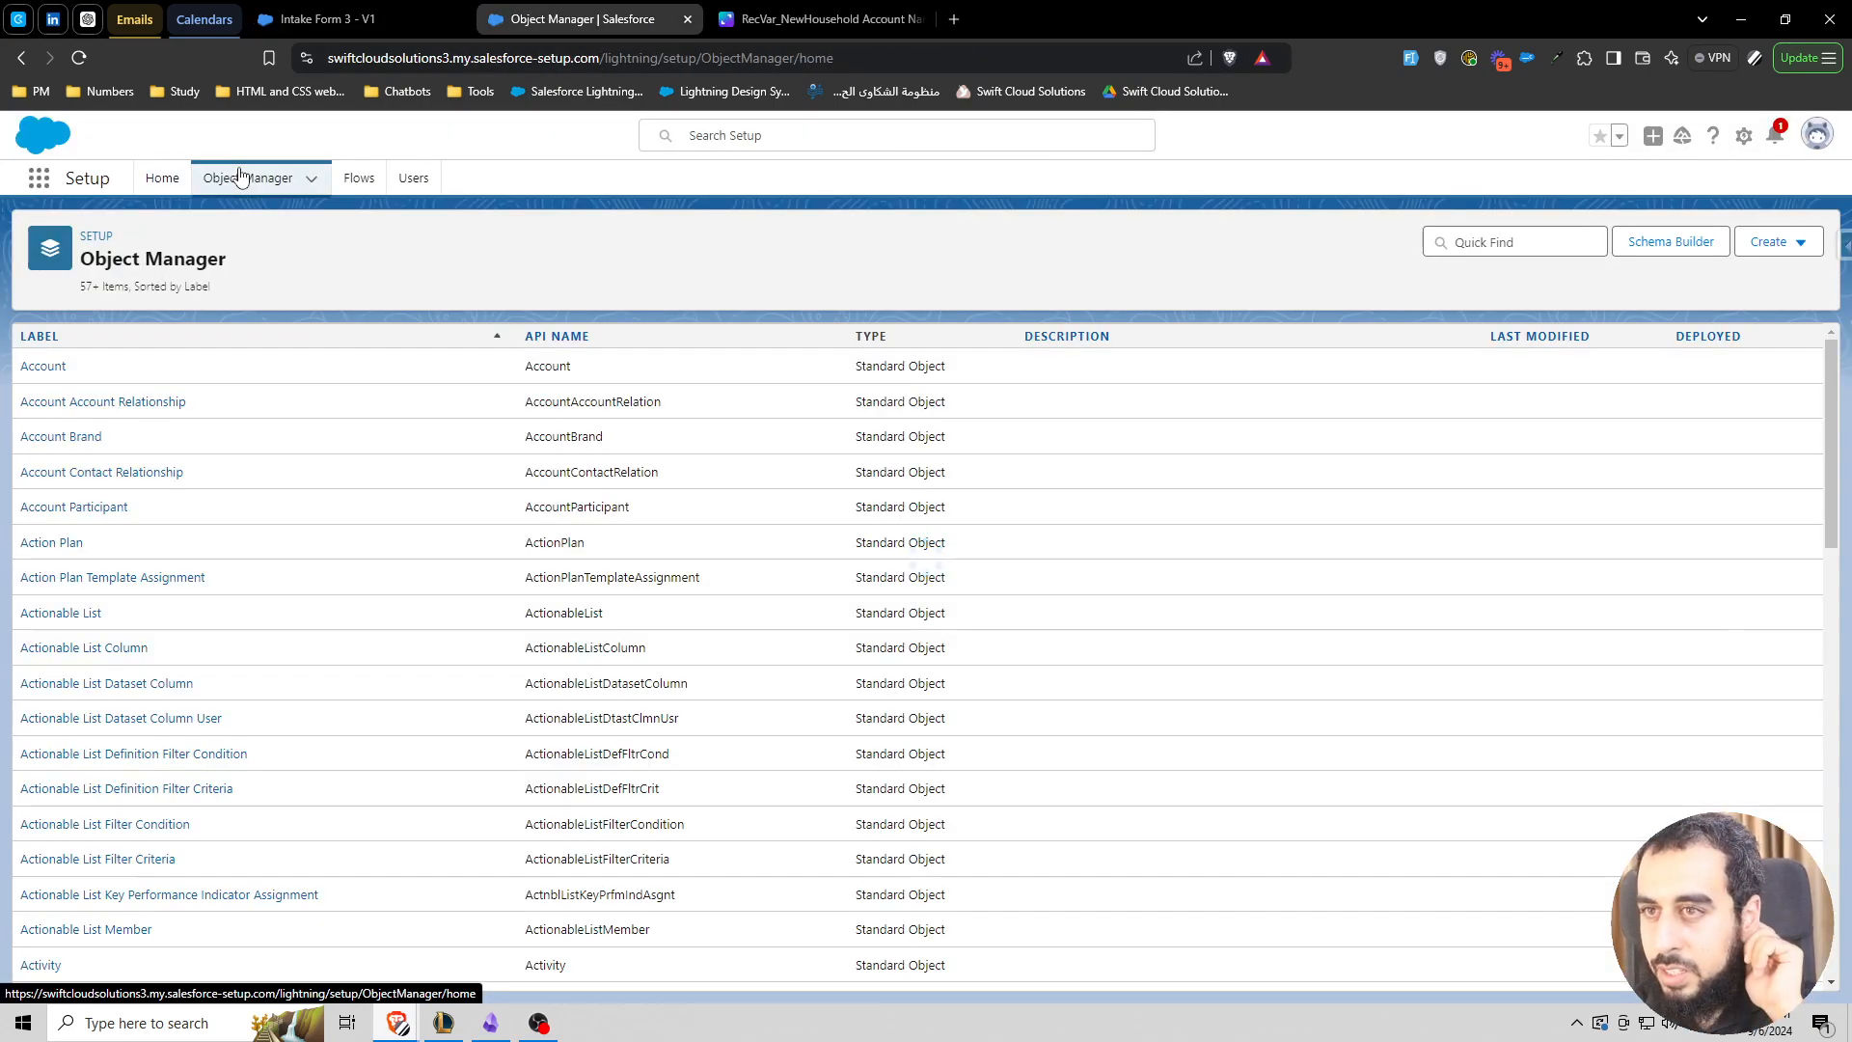
left_click(44, 369)
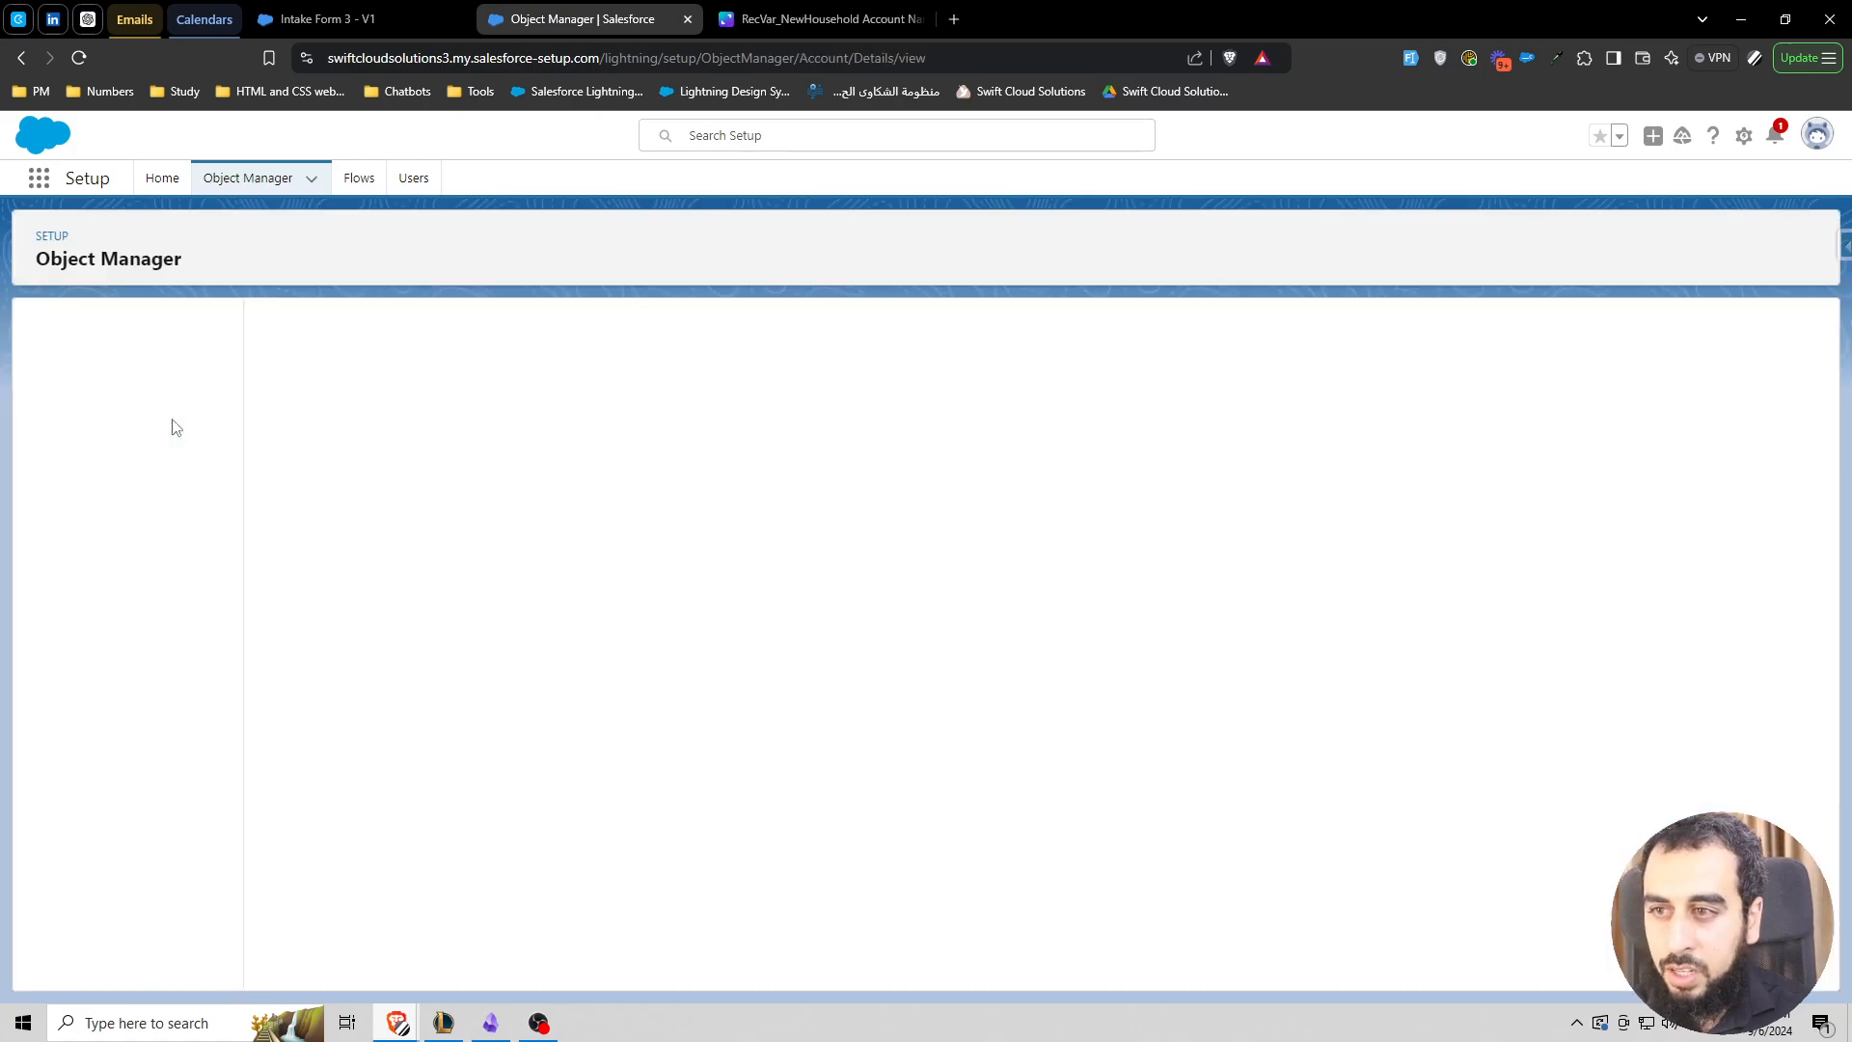
left_click(129, 368)
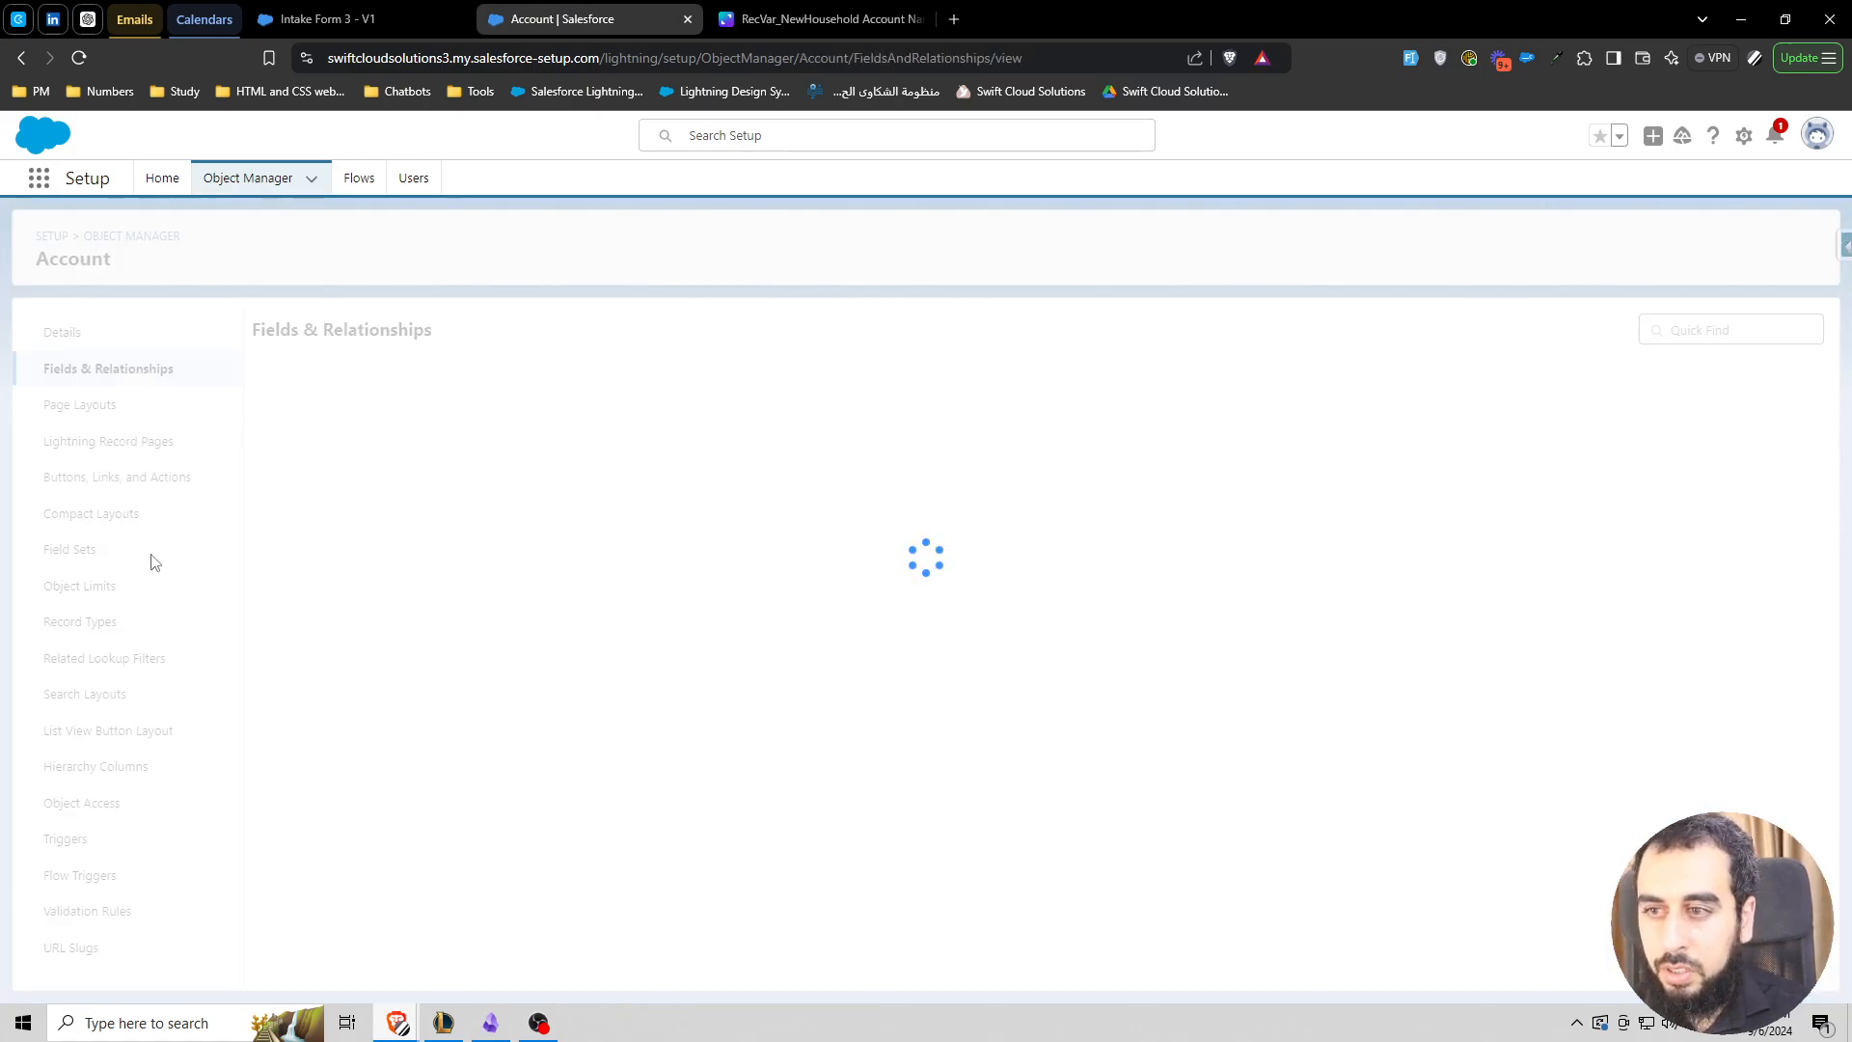
left_click(93, 622)
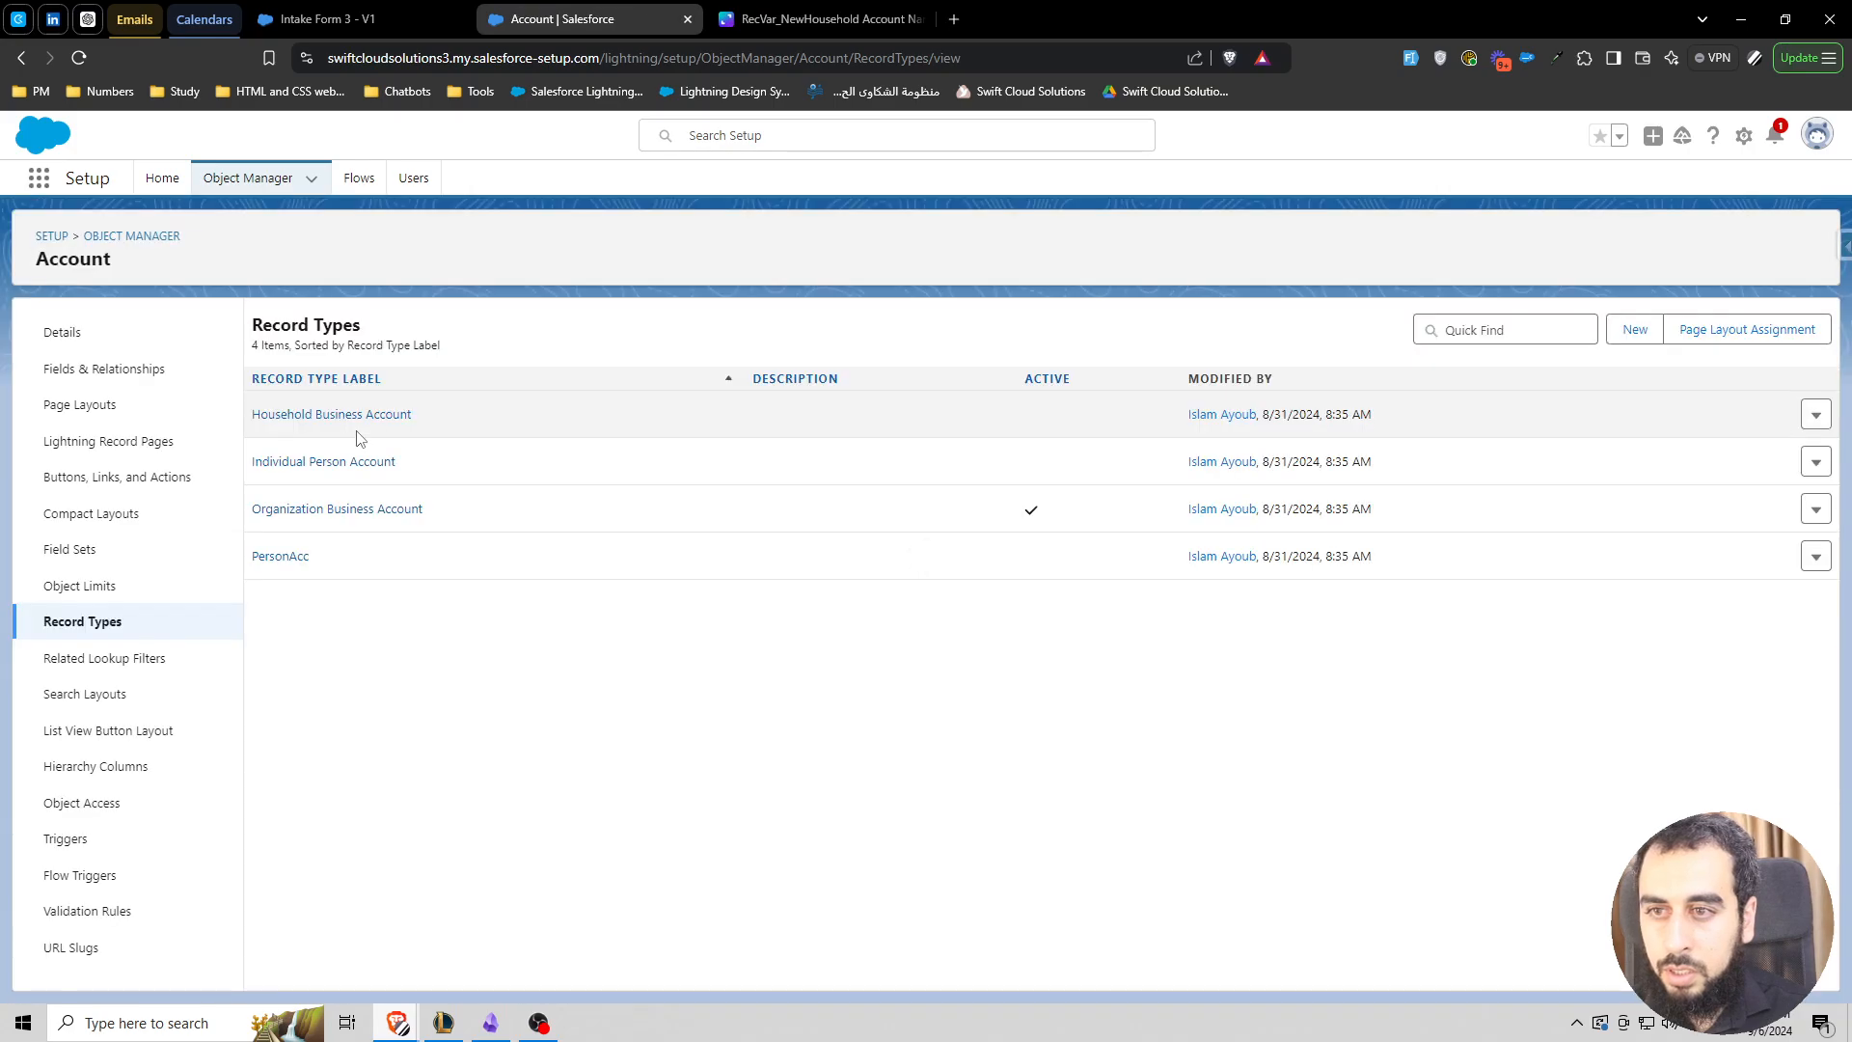
left_click(403, 511)
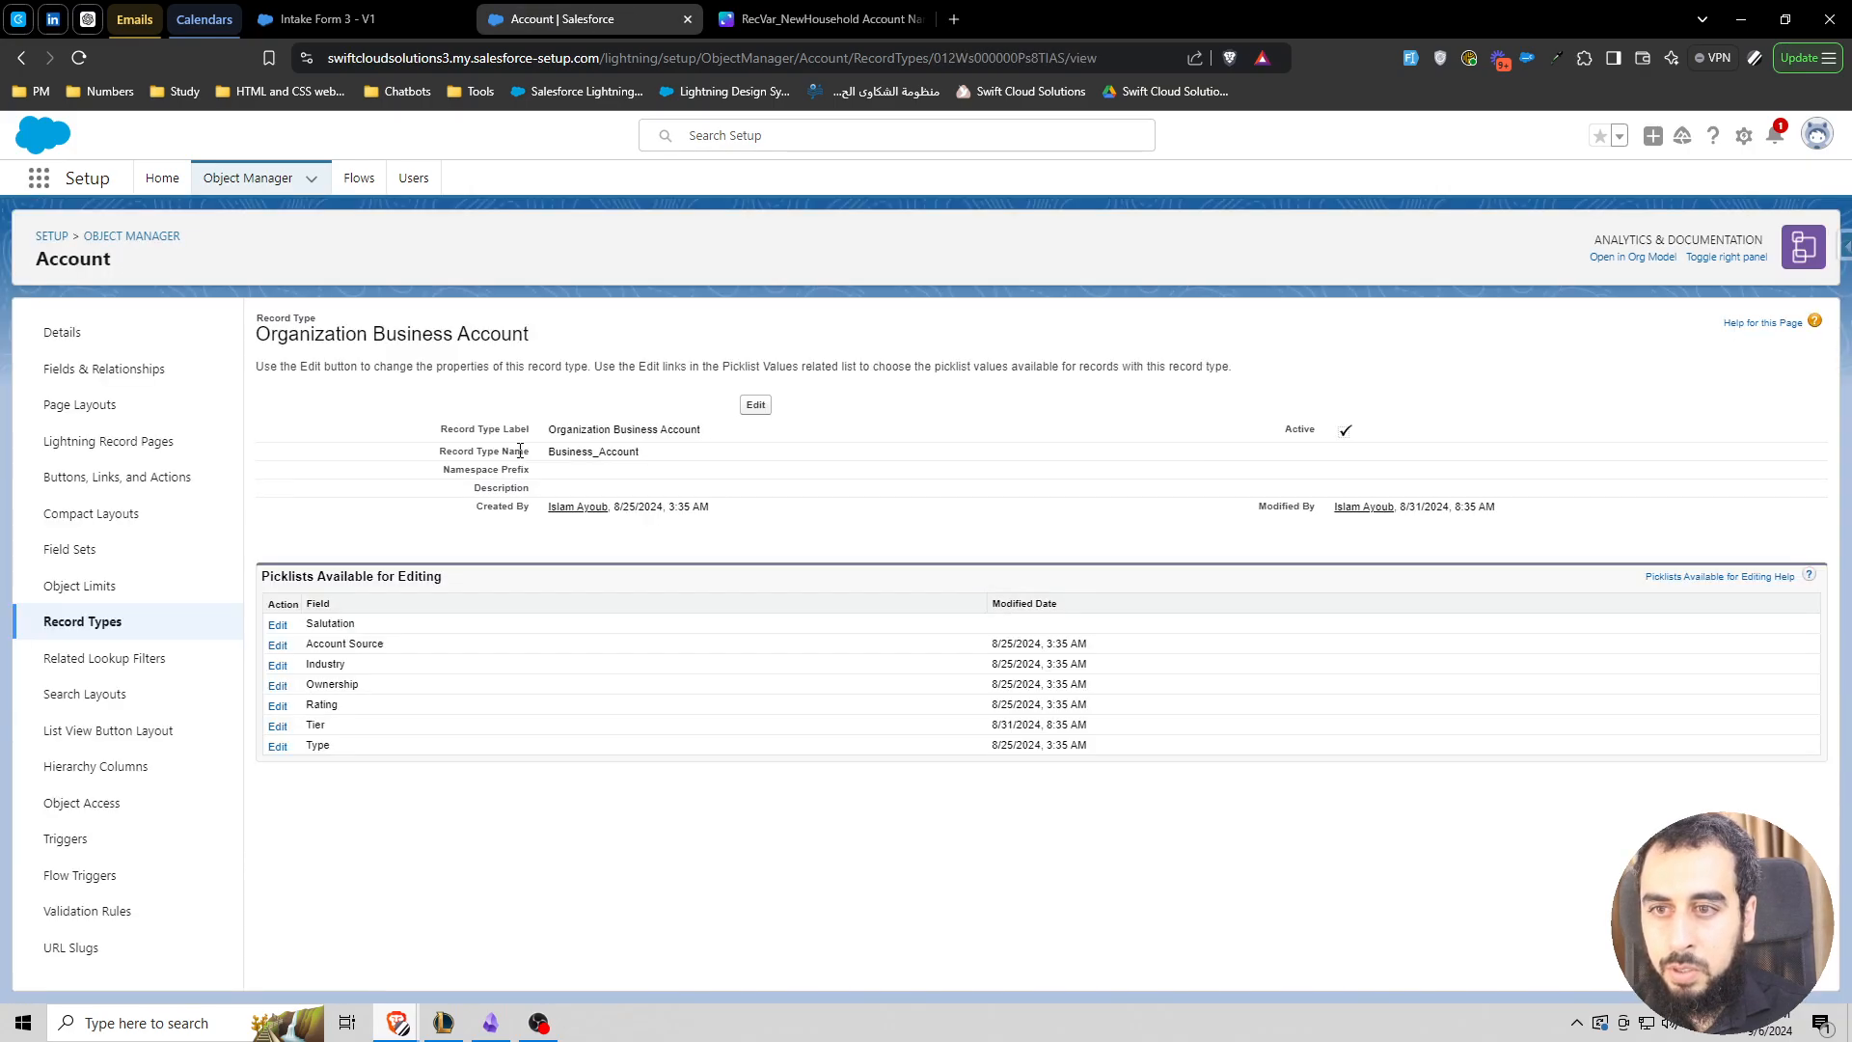
double_click(616, 454)
left_click(393, 19)
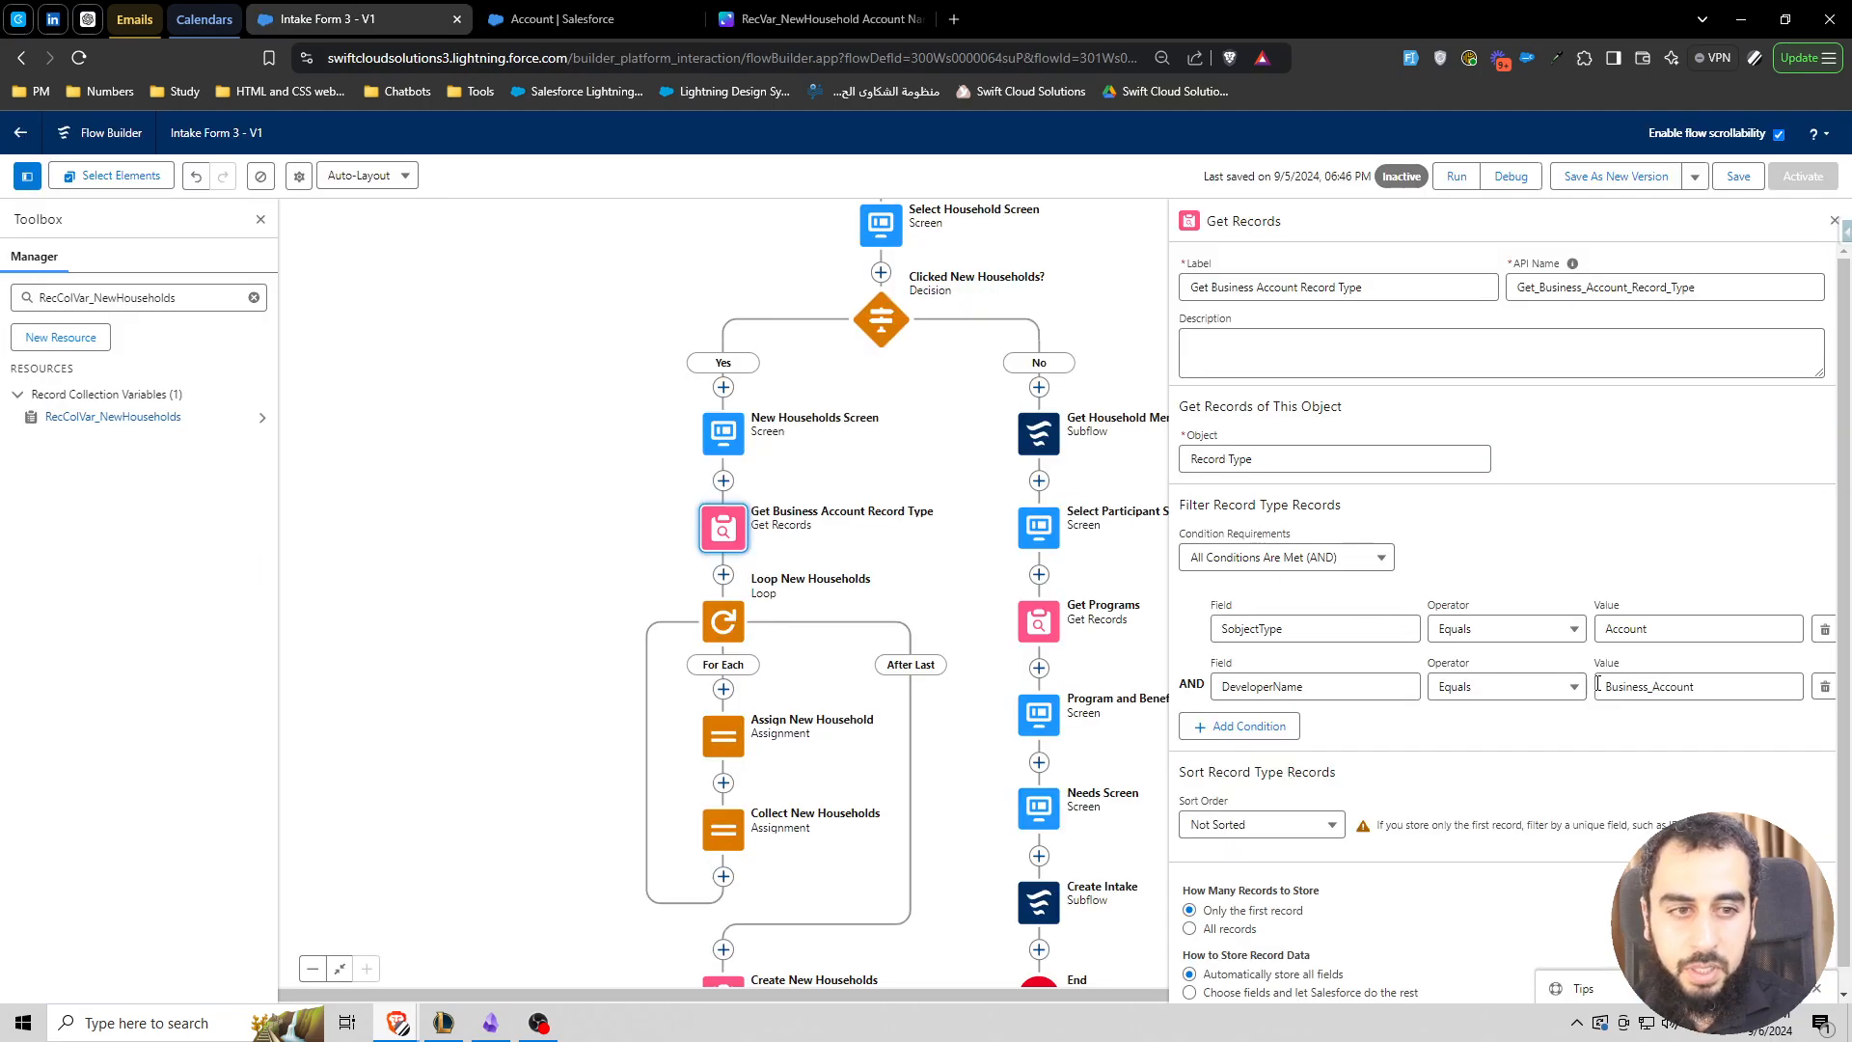
double_click(1675, 686)
left_click(1503, 744)
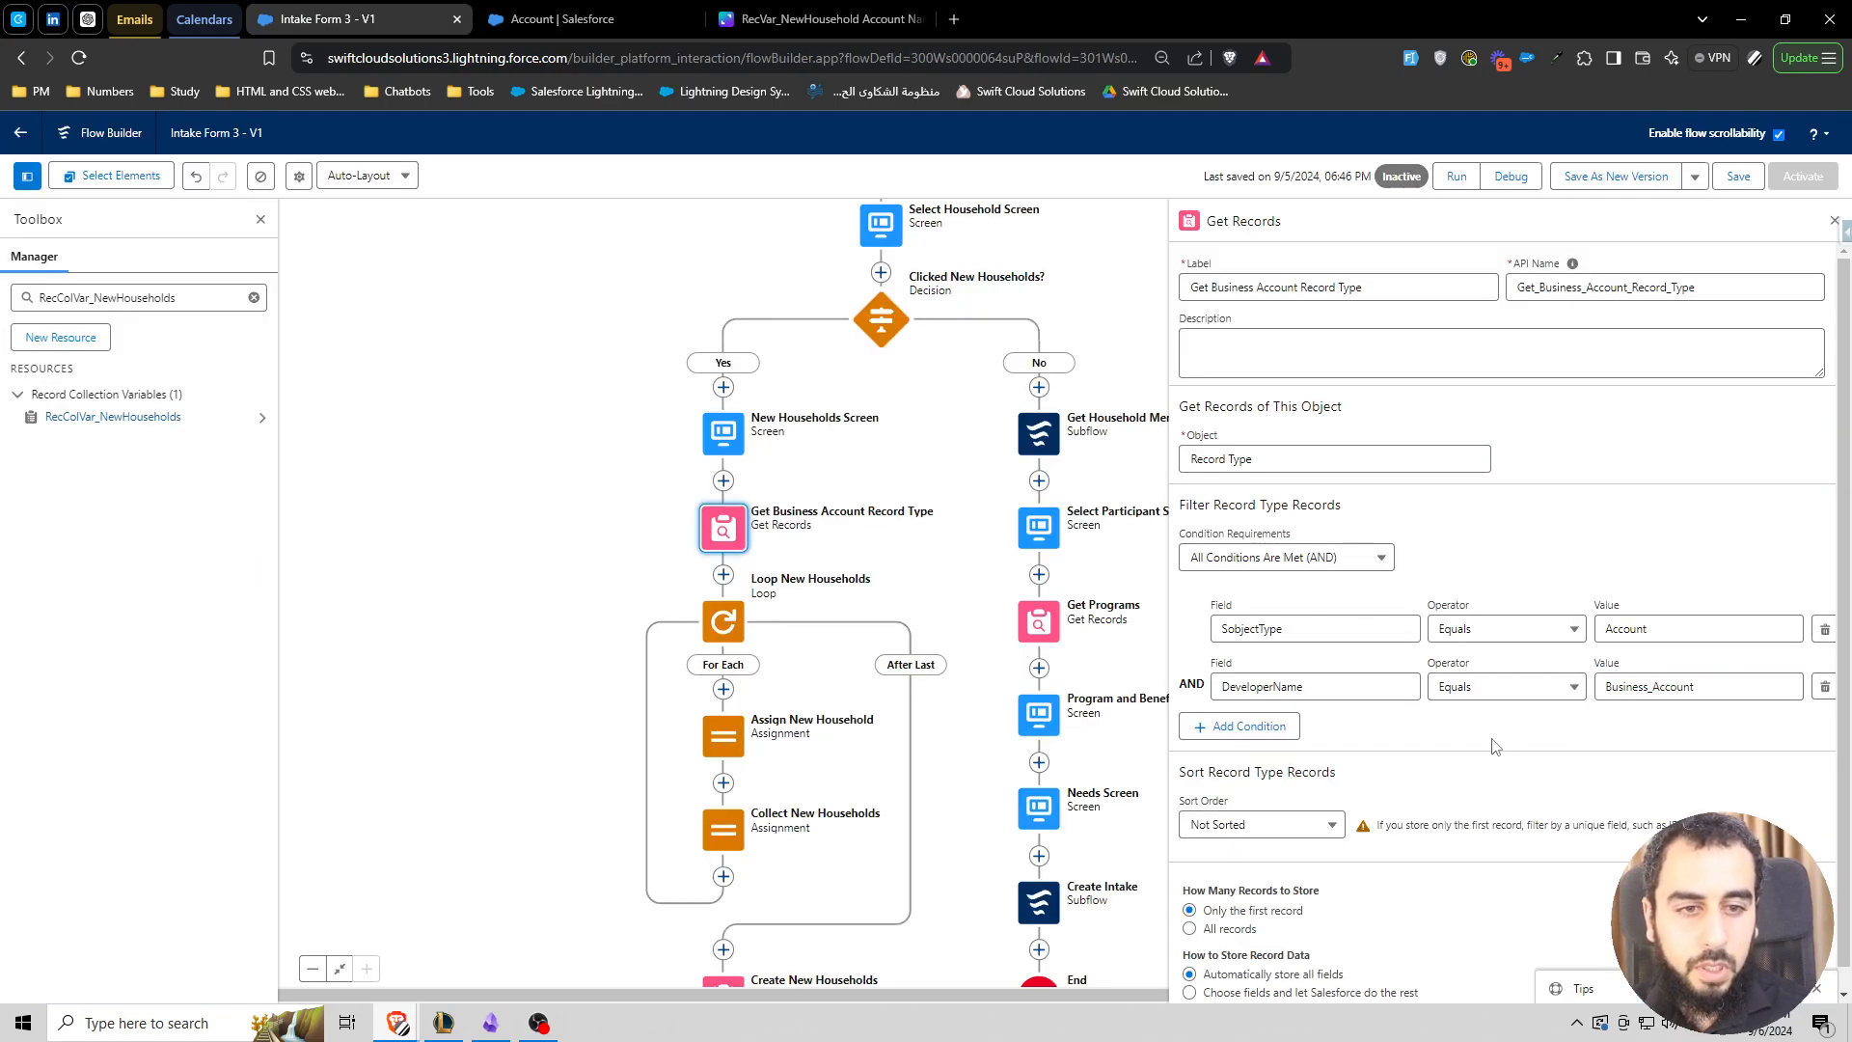
- Set how Get Business Account Record Type stores record data to Choose fields and let Salesforce do the rest
scroll(1495, 747, "down", 1)
left_click(1232, 972)
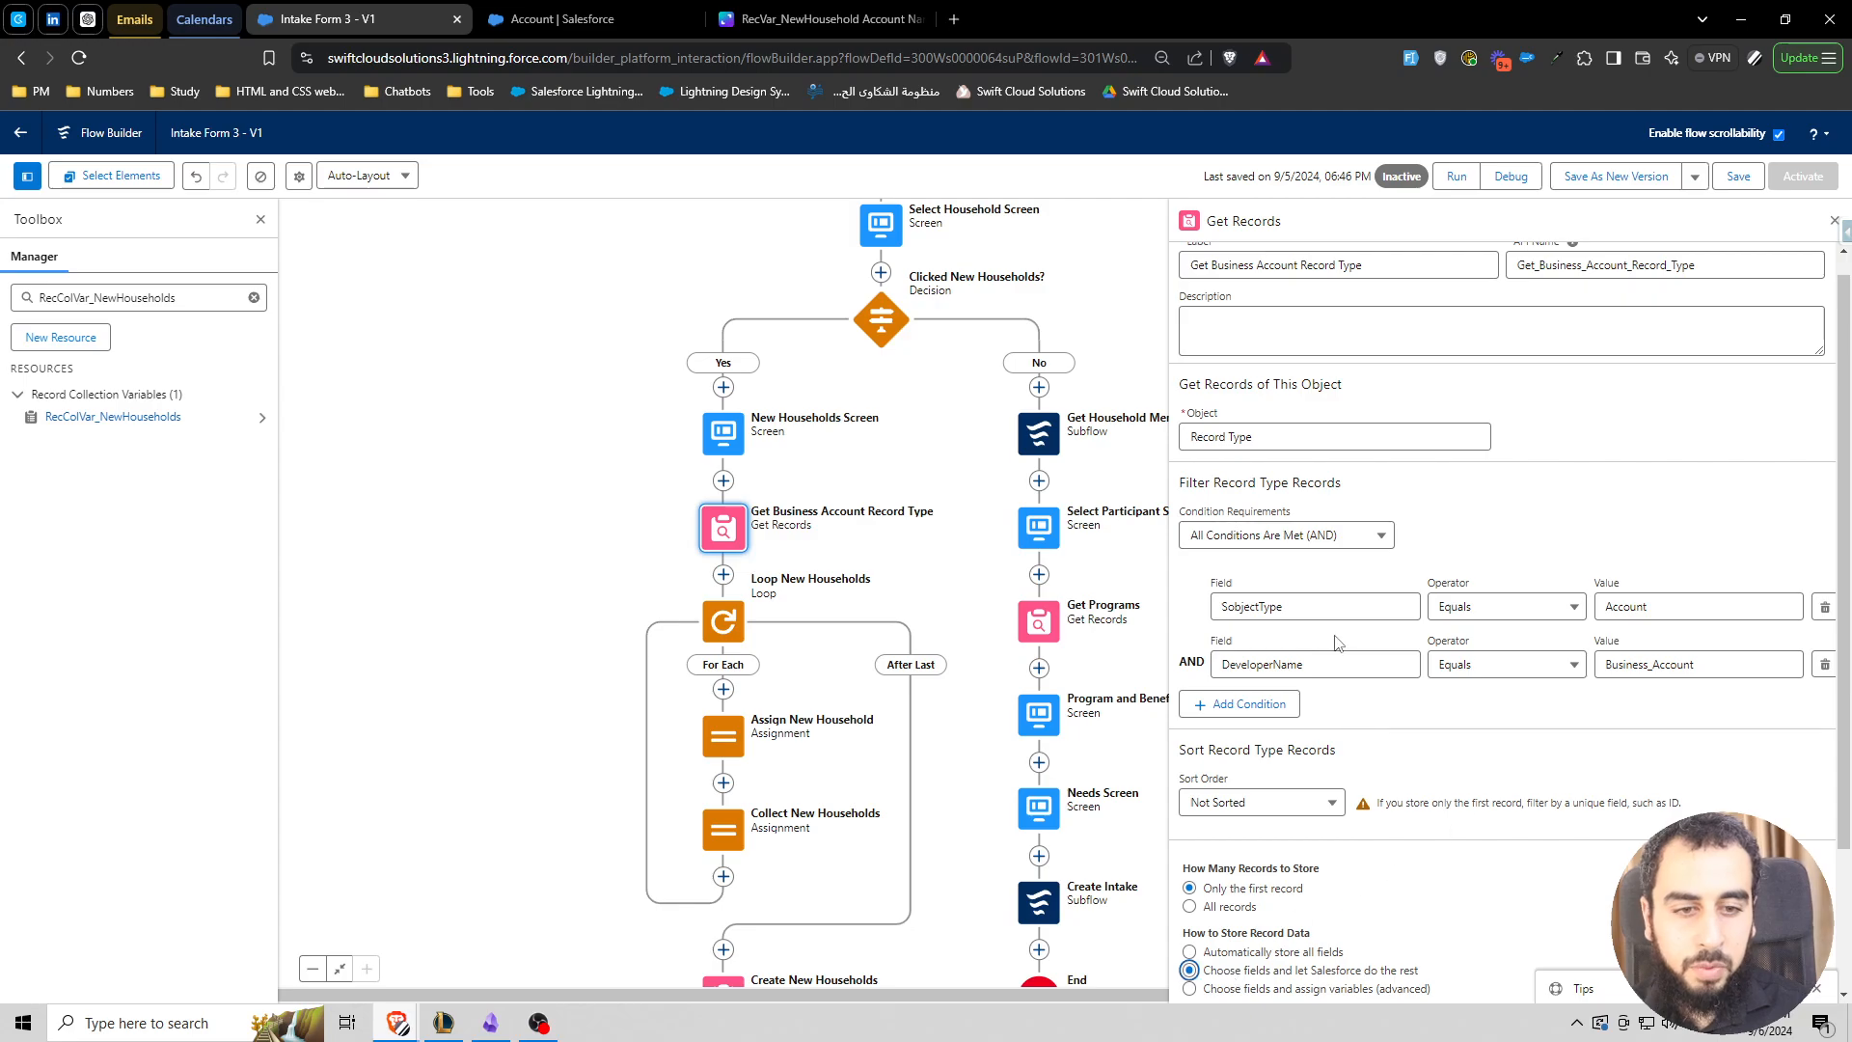
scroll(1328, 831, "down", 2)
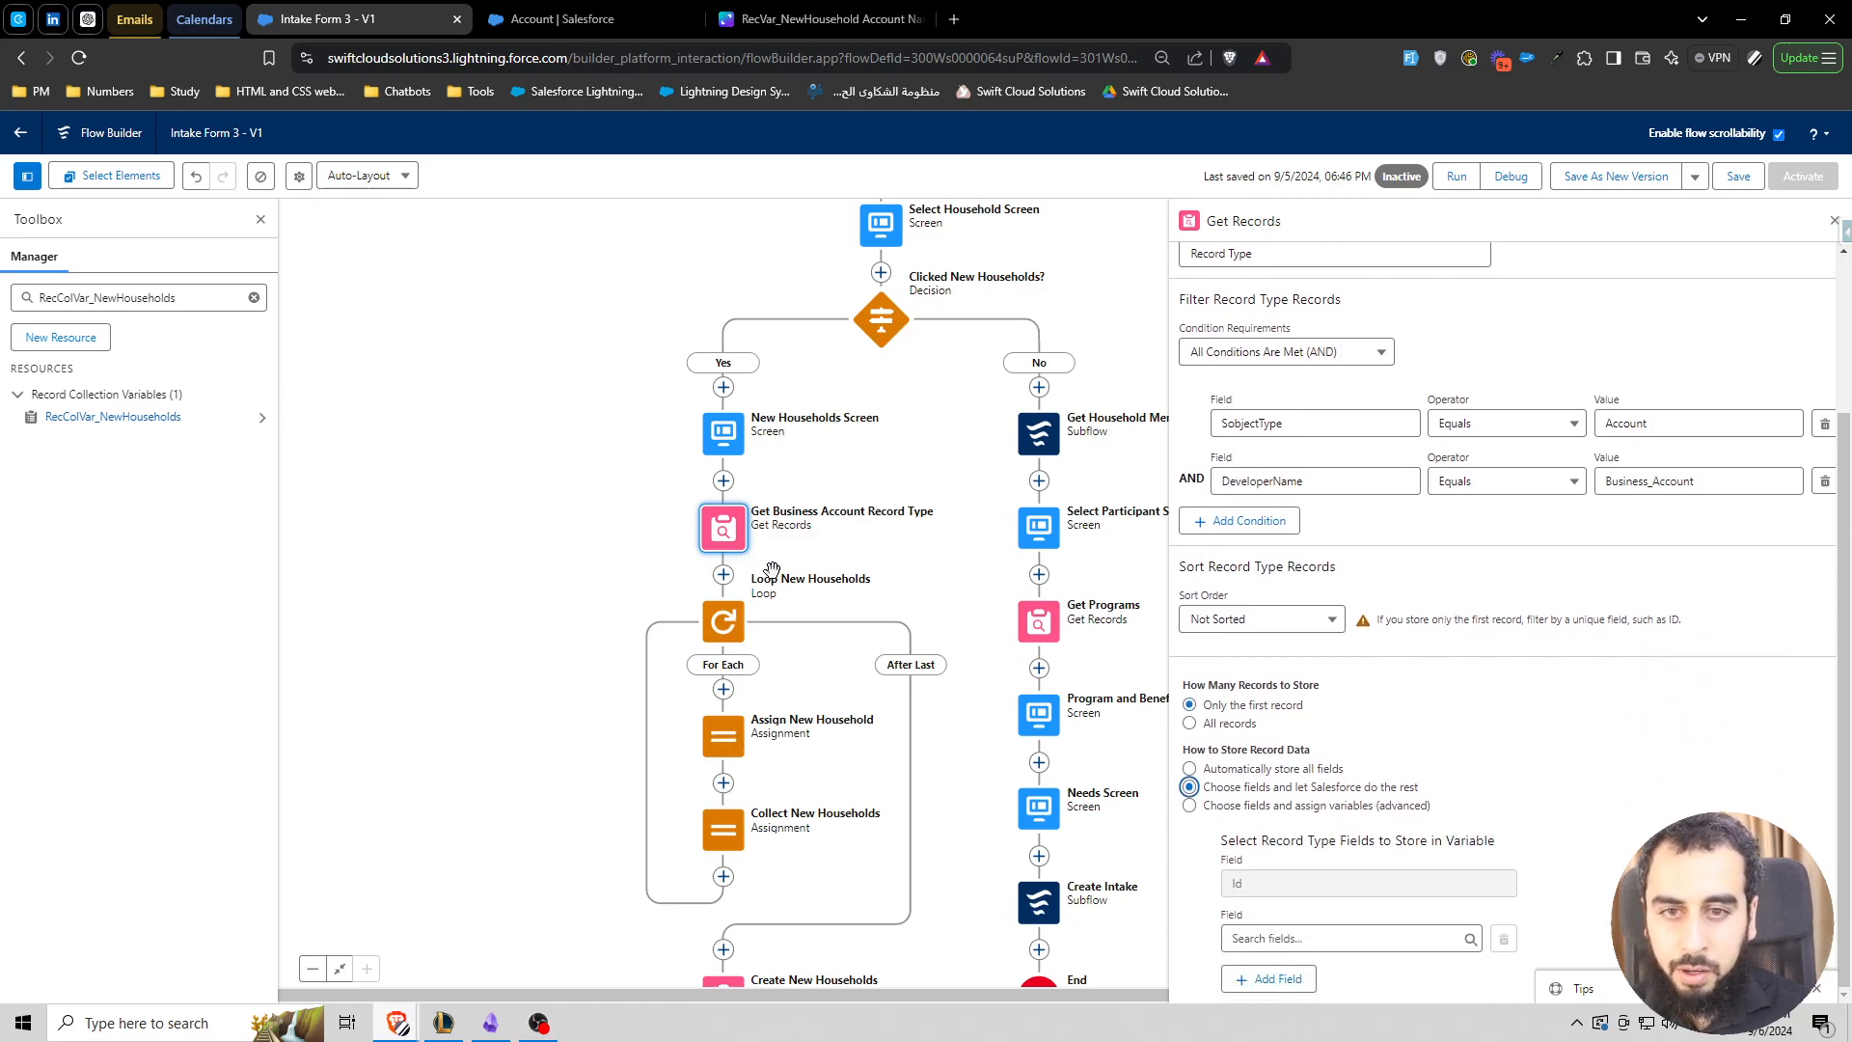
- In Assign New Household, set the Record Type ID row's value to the Record Type ID from Get Business Account Record Type
scroll(772, 569, "down", 1)
left_click(724, 638)
left_click(724, 820)
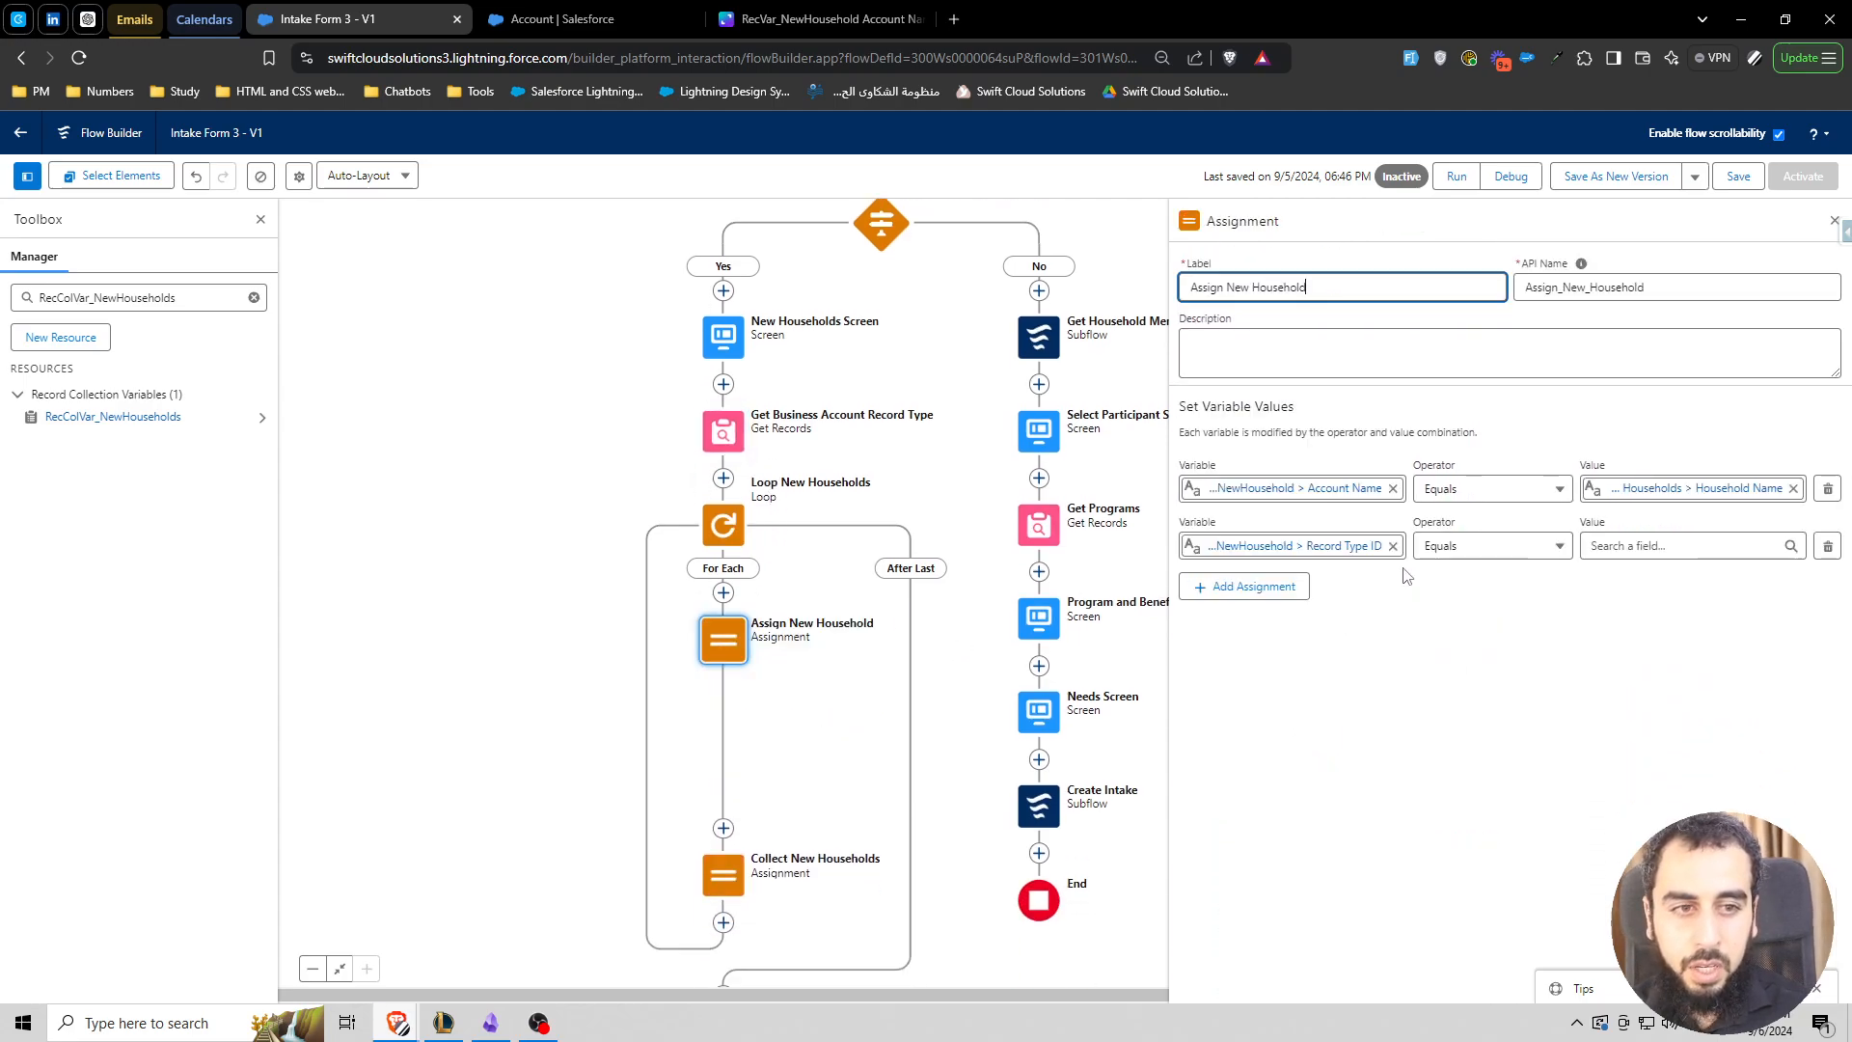
left_click(1676, 546)
type("get")
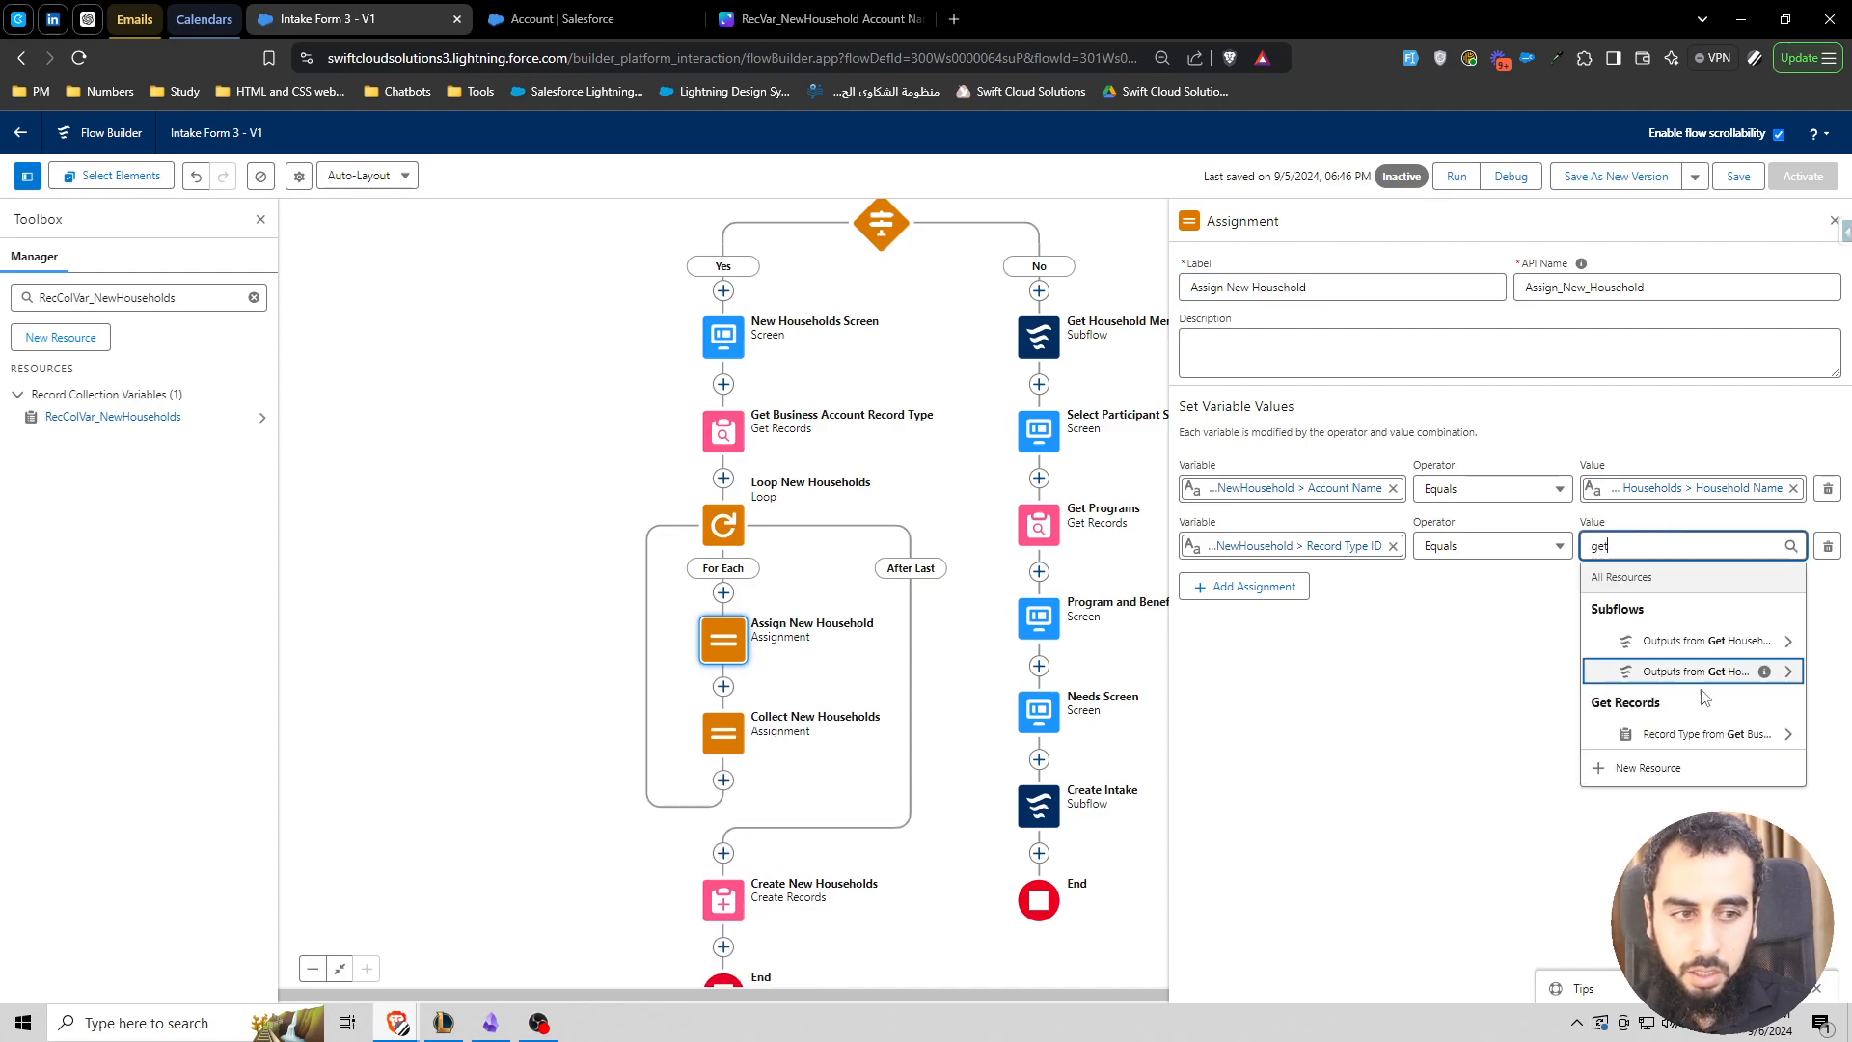
left_click(1688, 735)
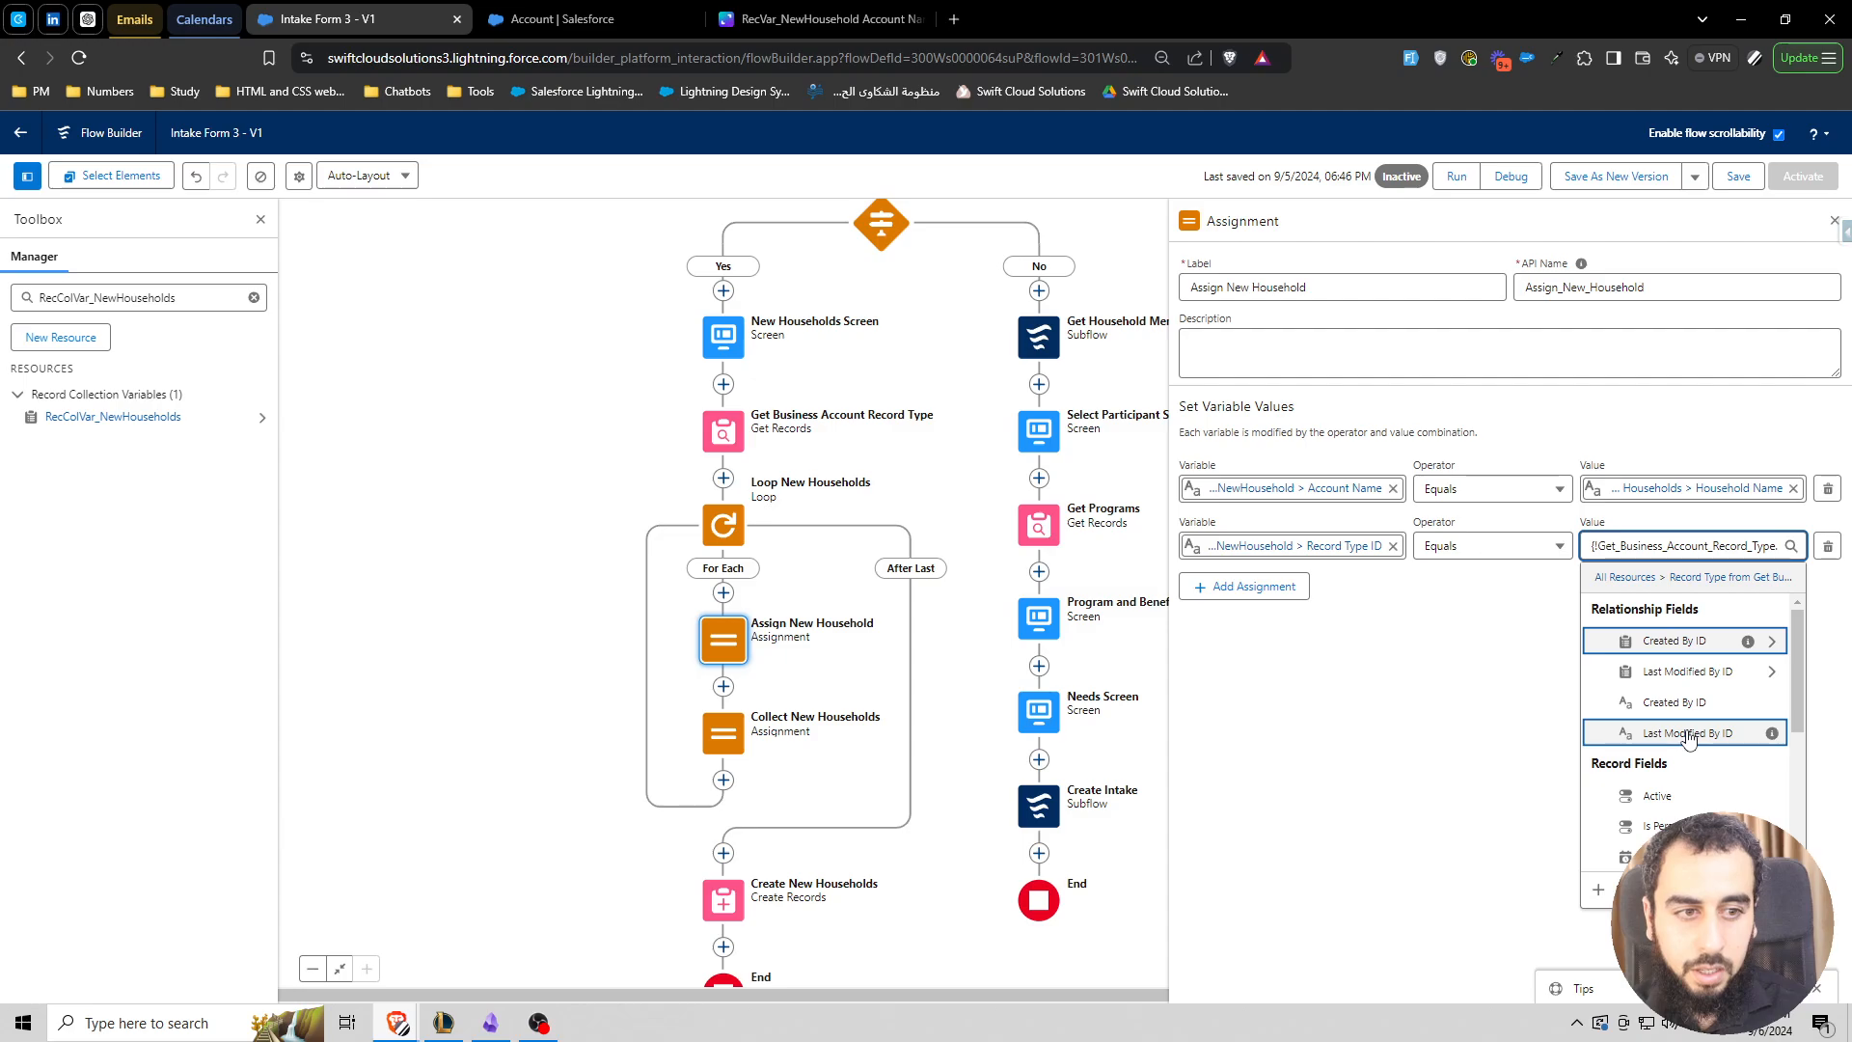
type("id")
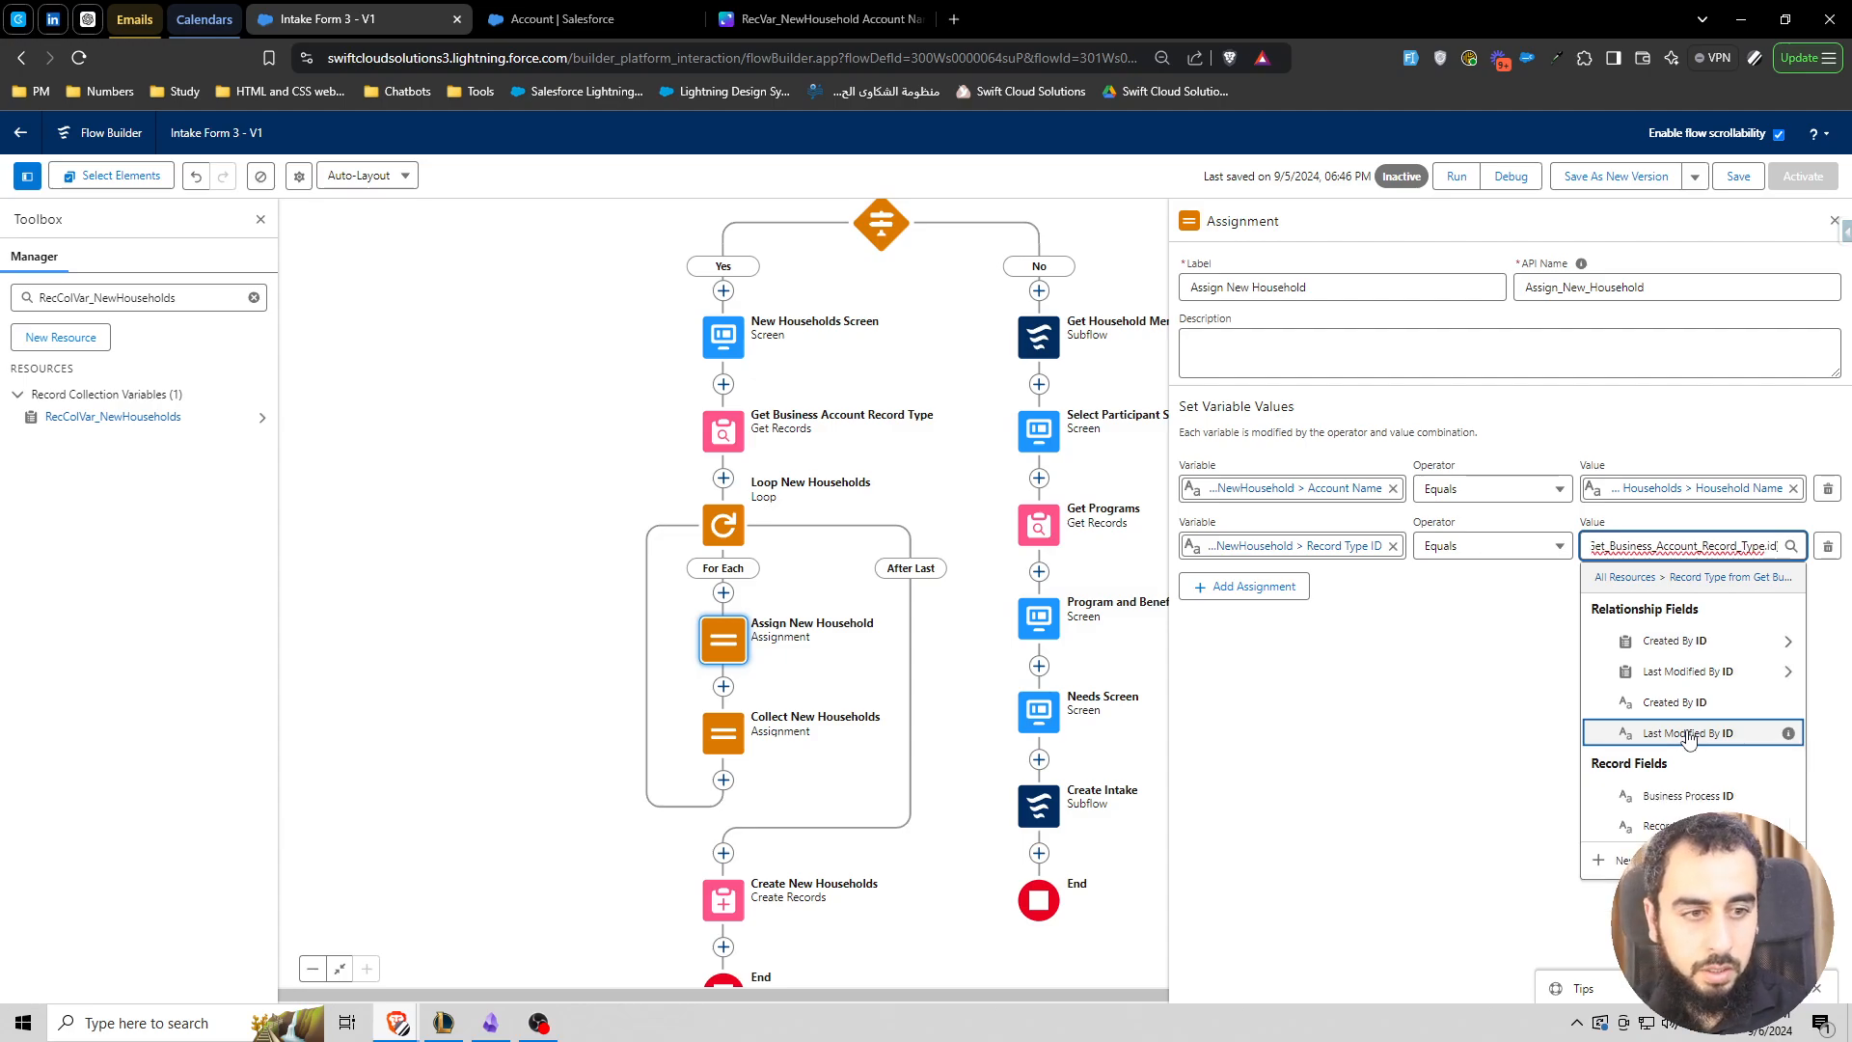
left_click(1659, 826)
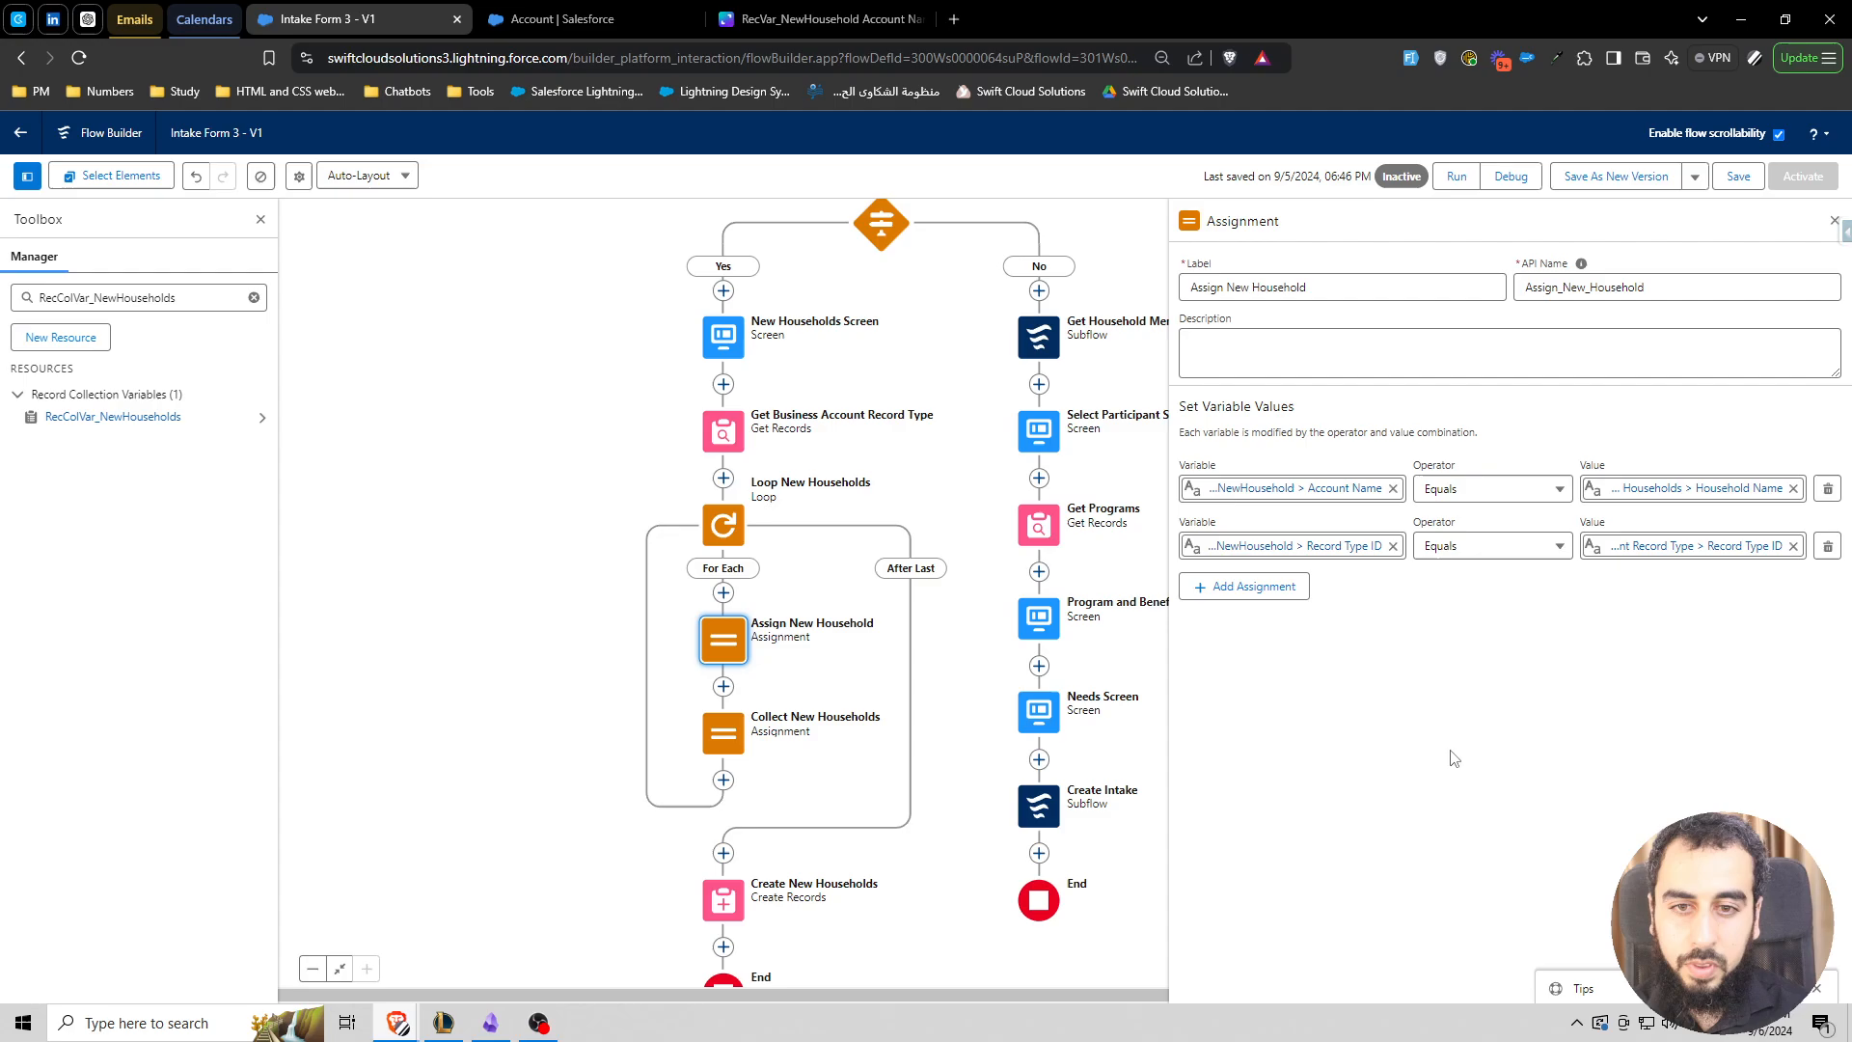
- Close the Assign New Household properties and save the Intake Form 3 flow
left_click(1833, 226)
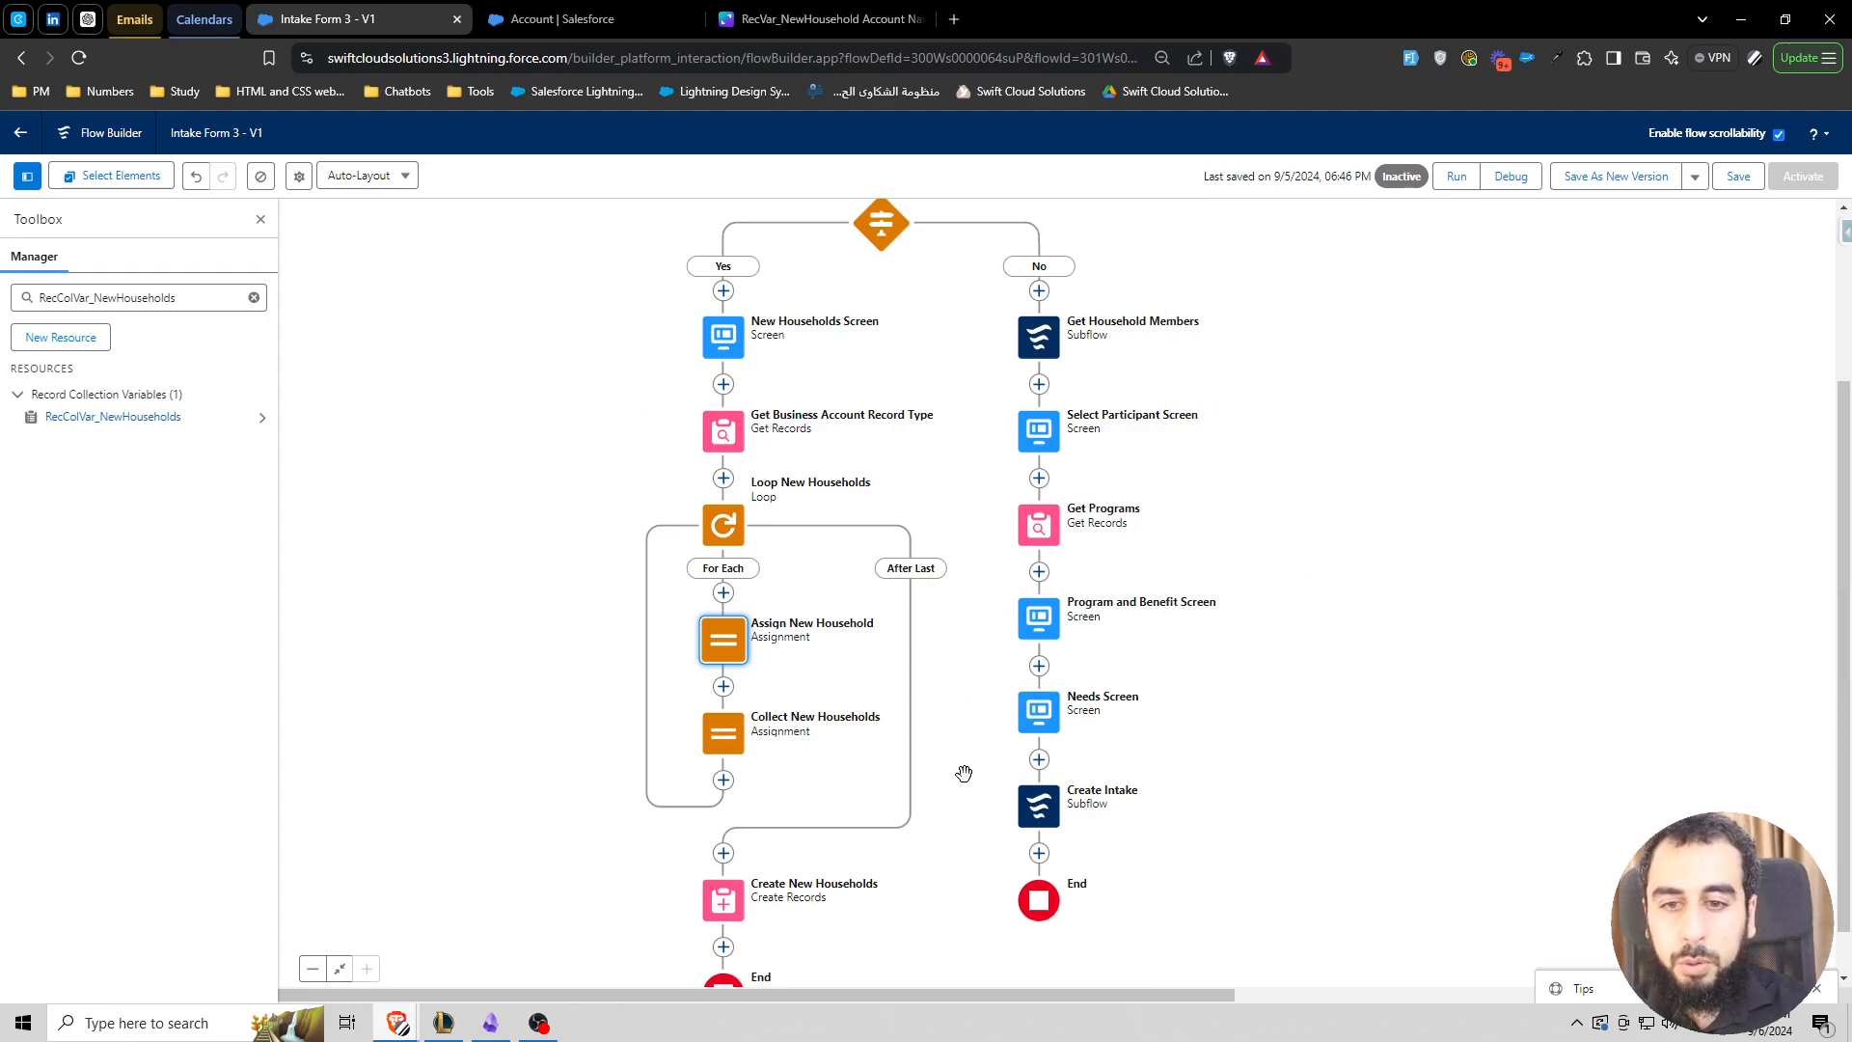
scroll(681, 446, "down", 1)
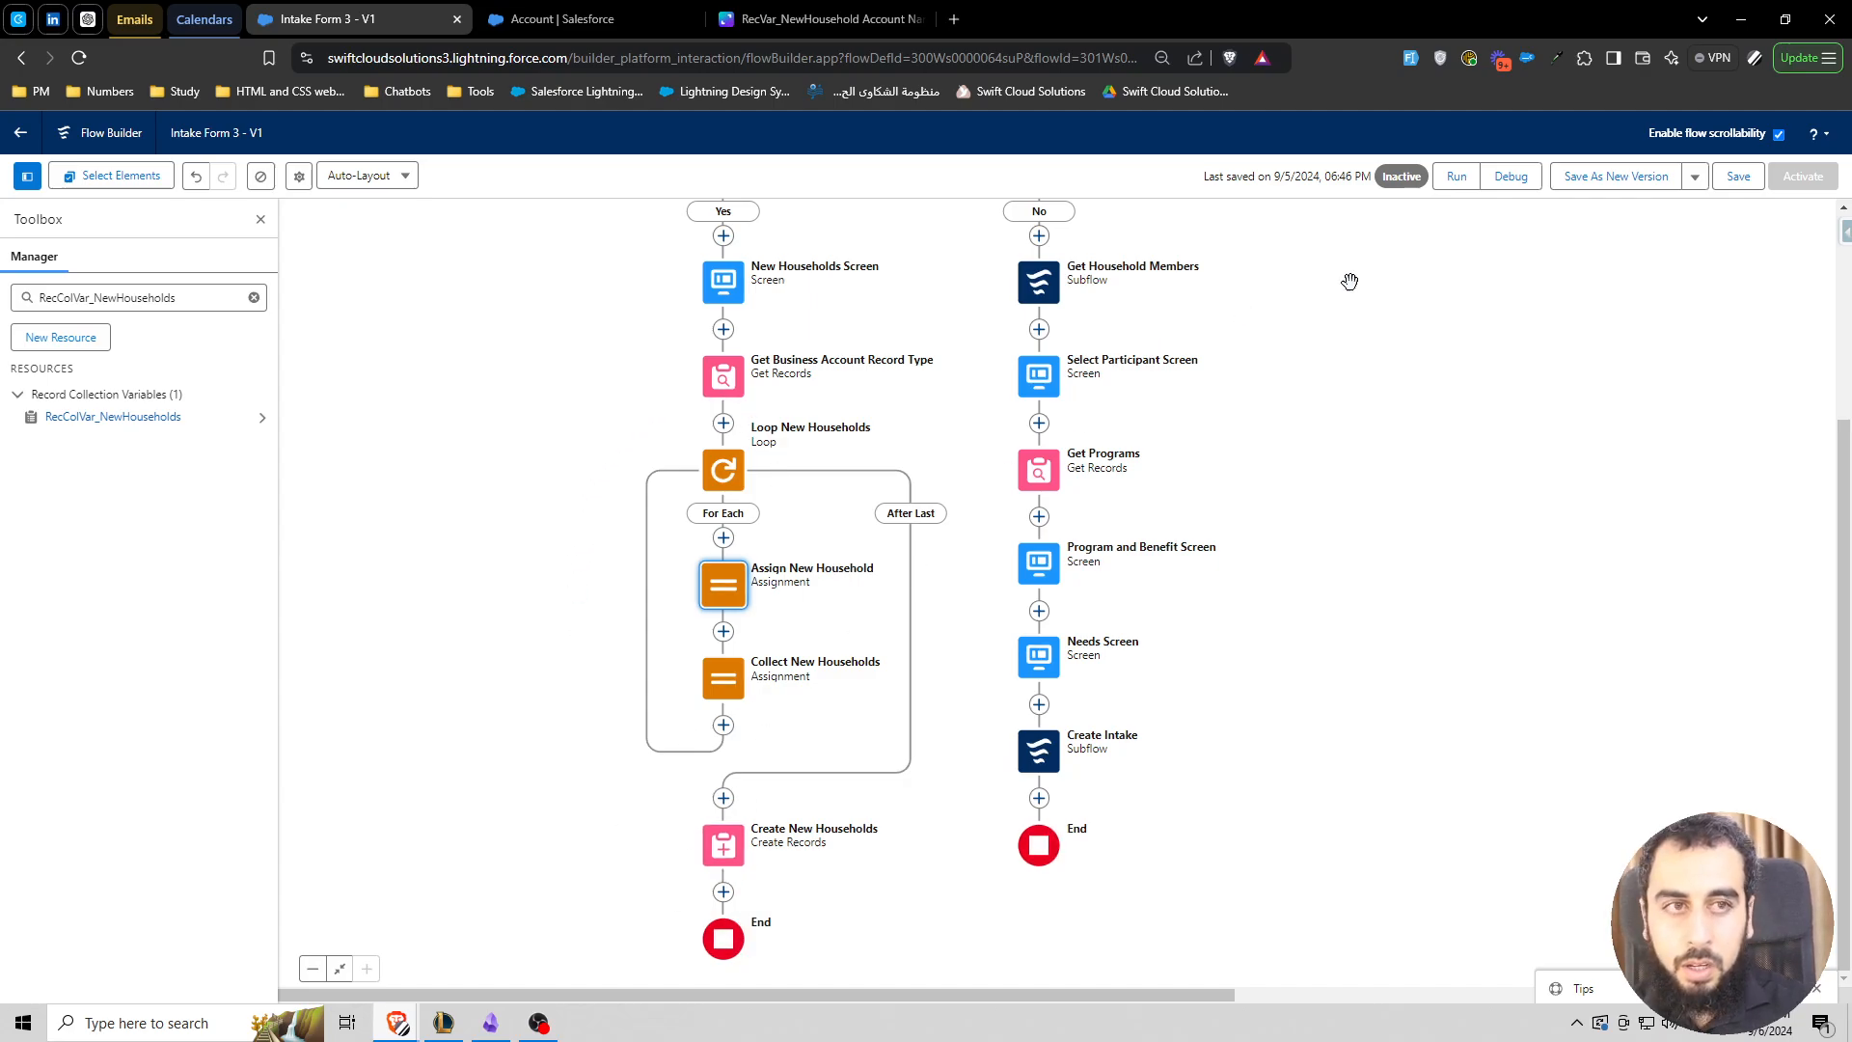
left_click(1737, 178)
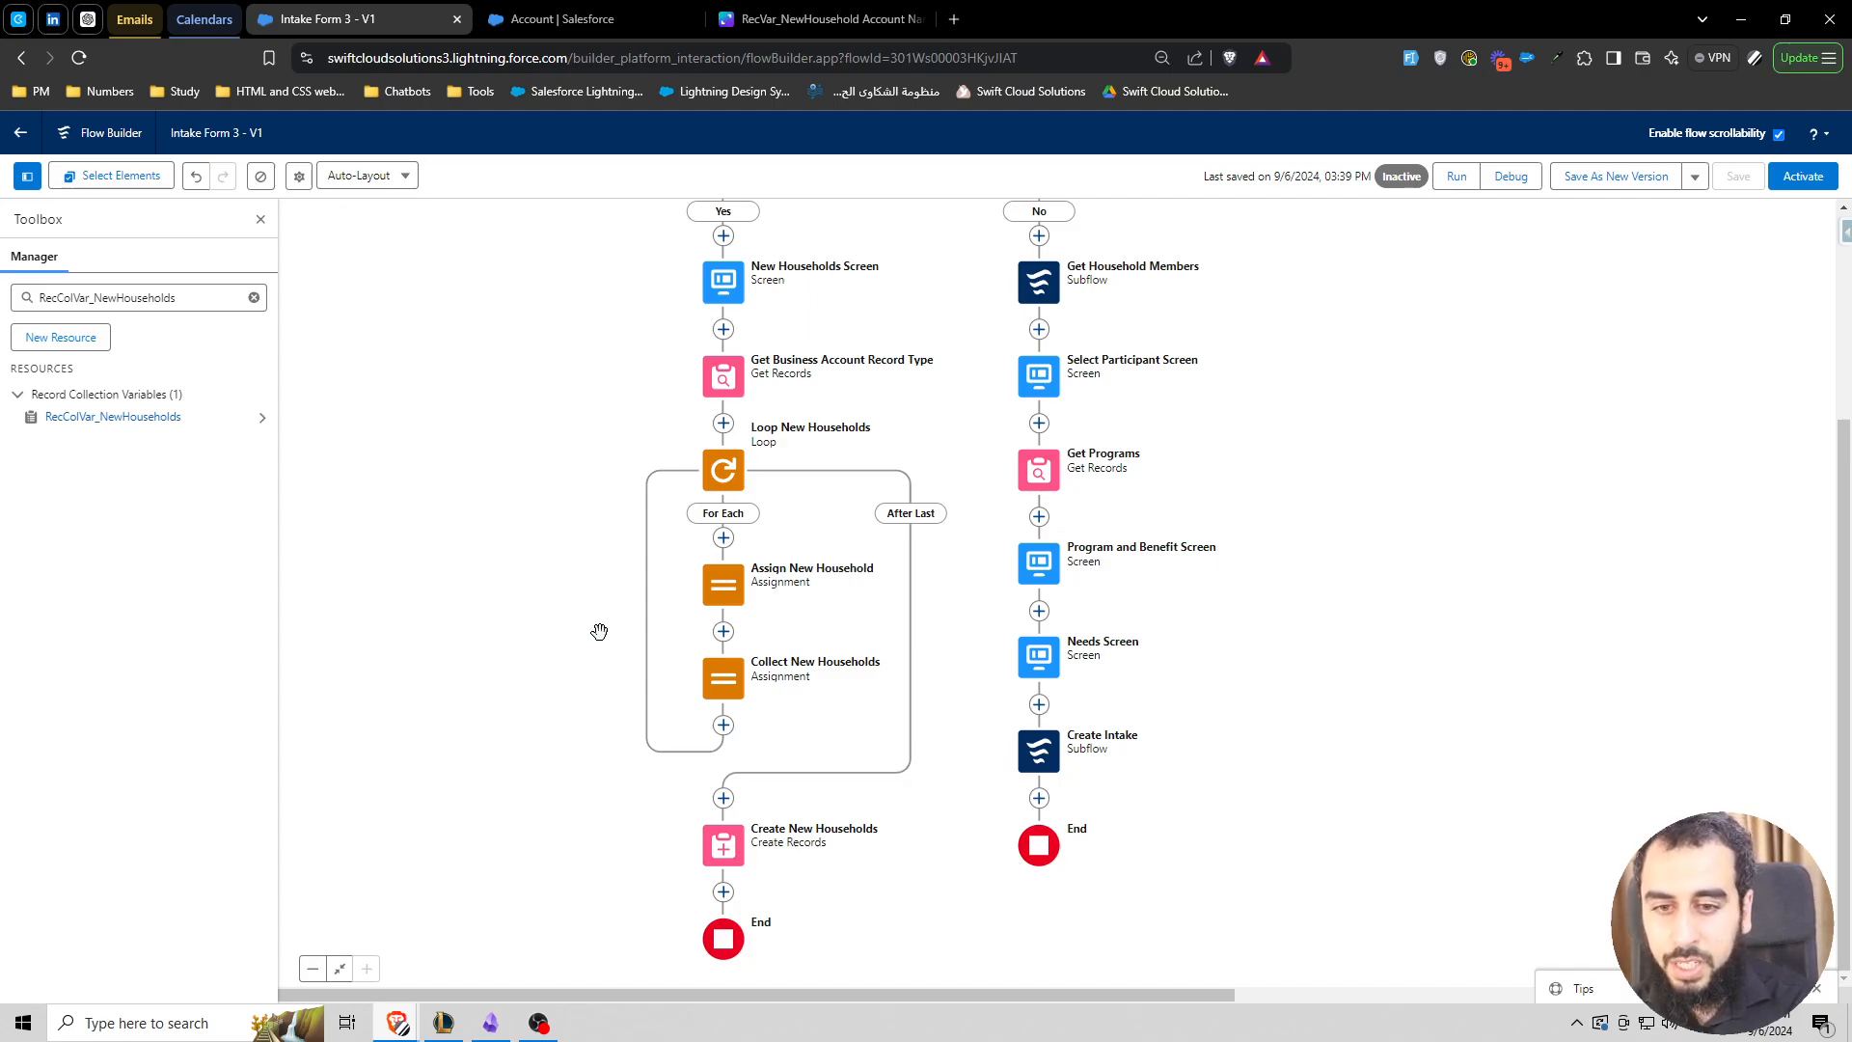
- From the Flows list in Setup, create a new flow from scratch of type Autolaunched Flow (No Trigger)
left_click(561, 20)
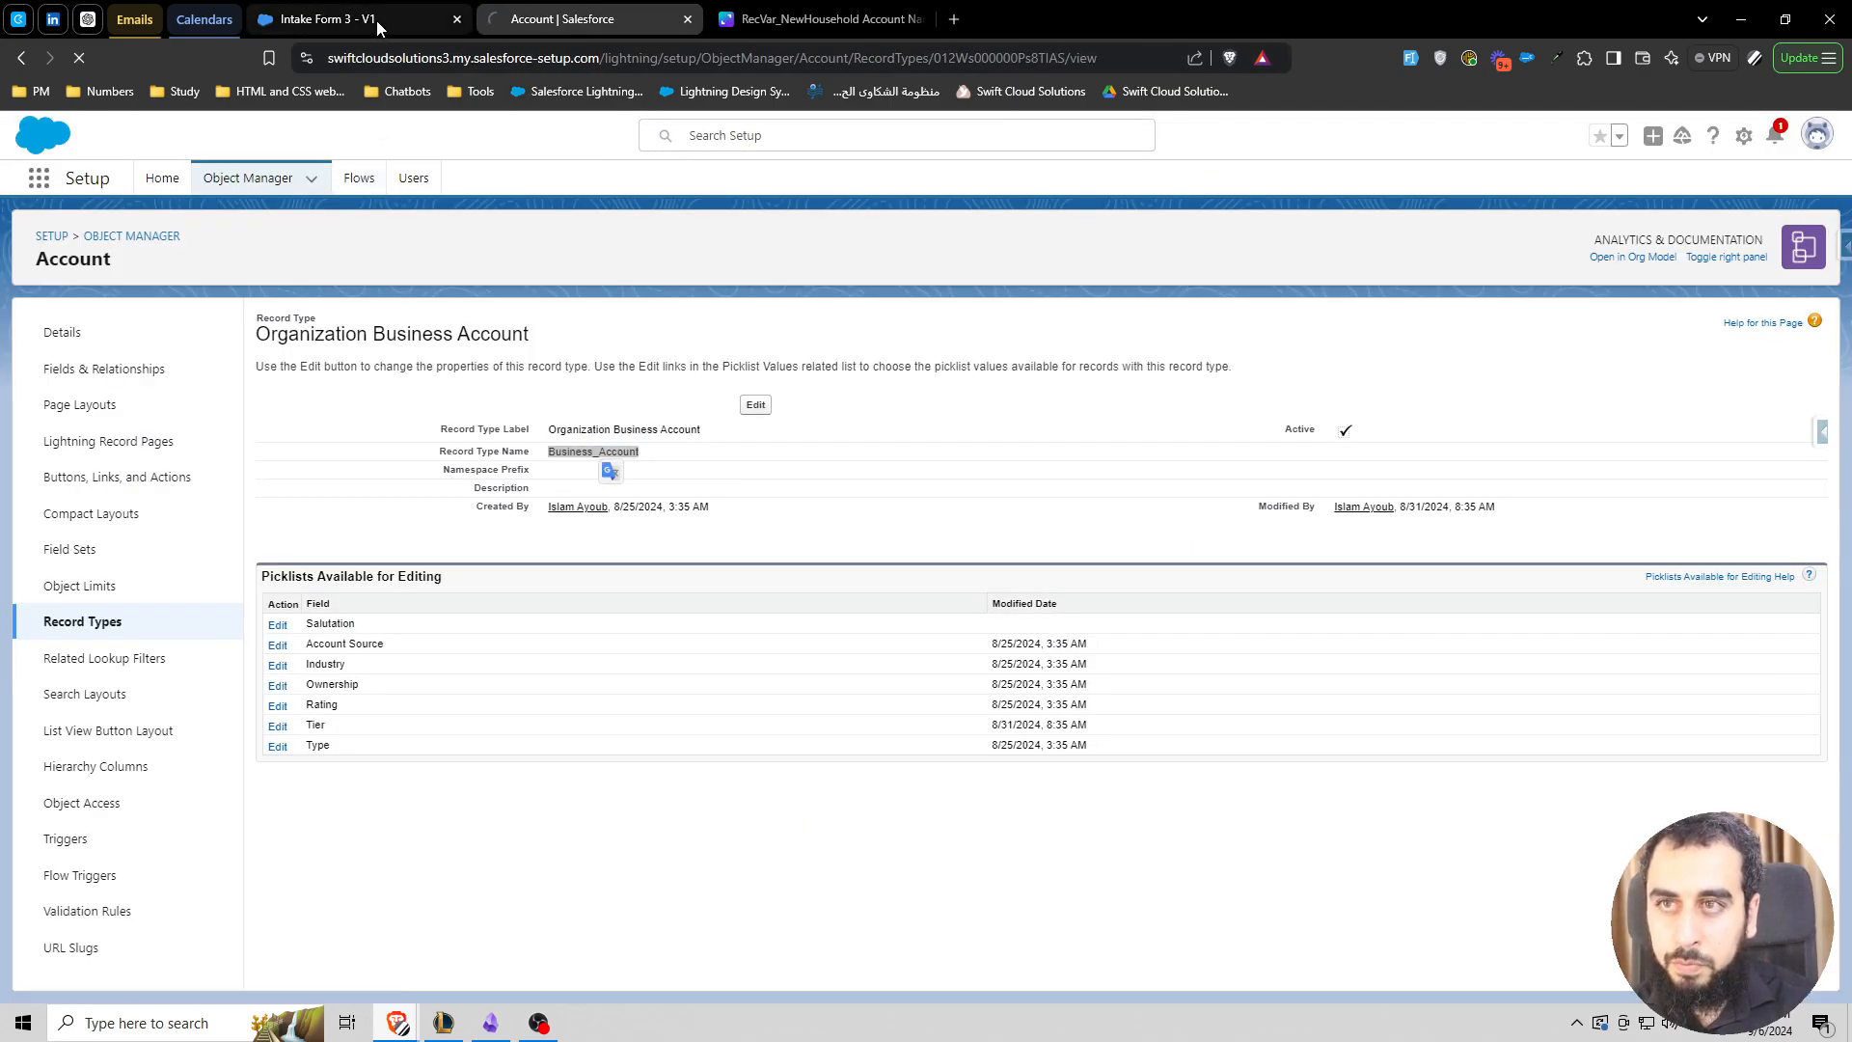
left_click(379, 23)
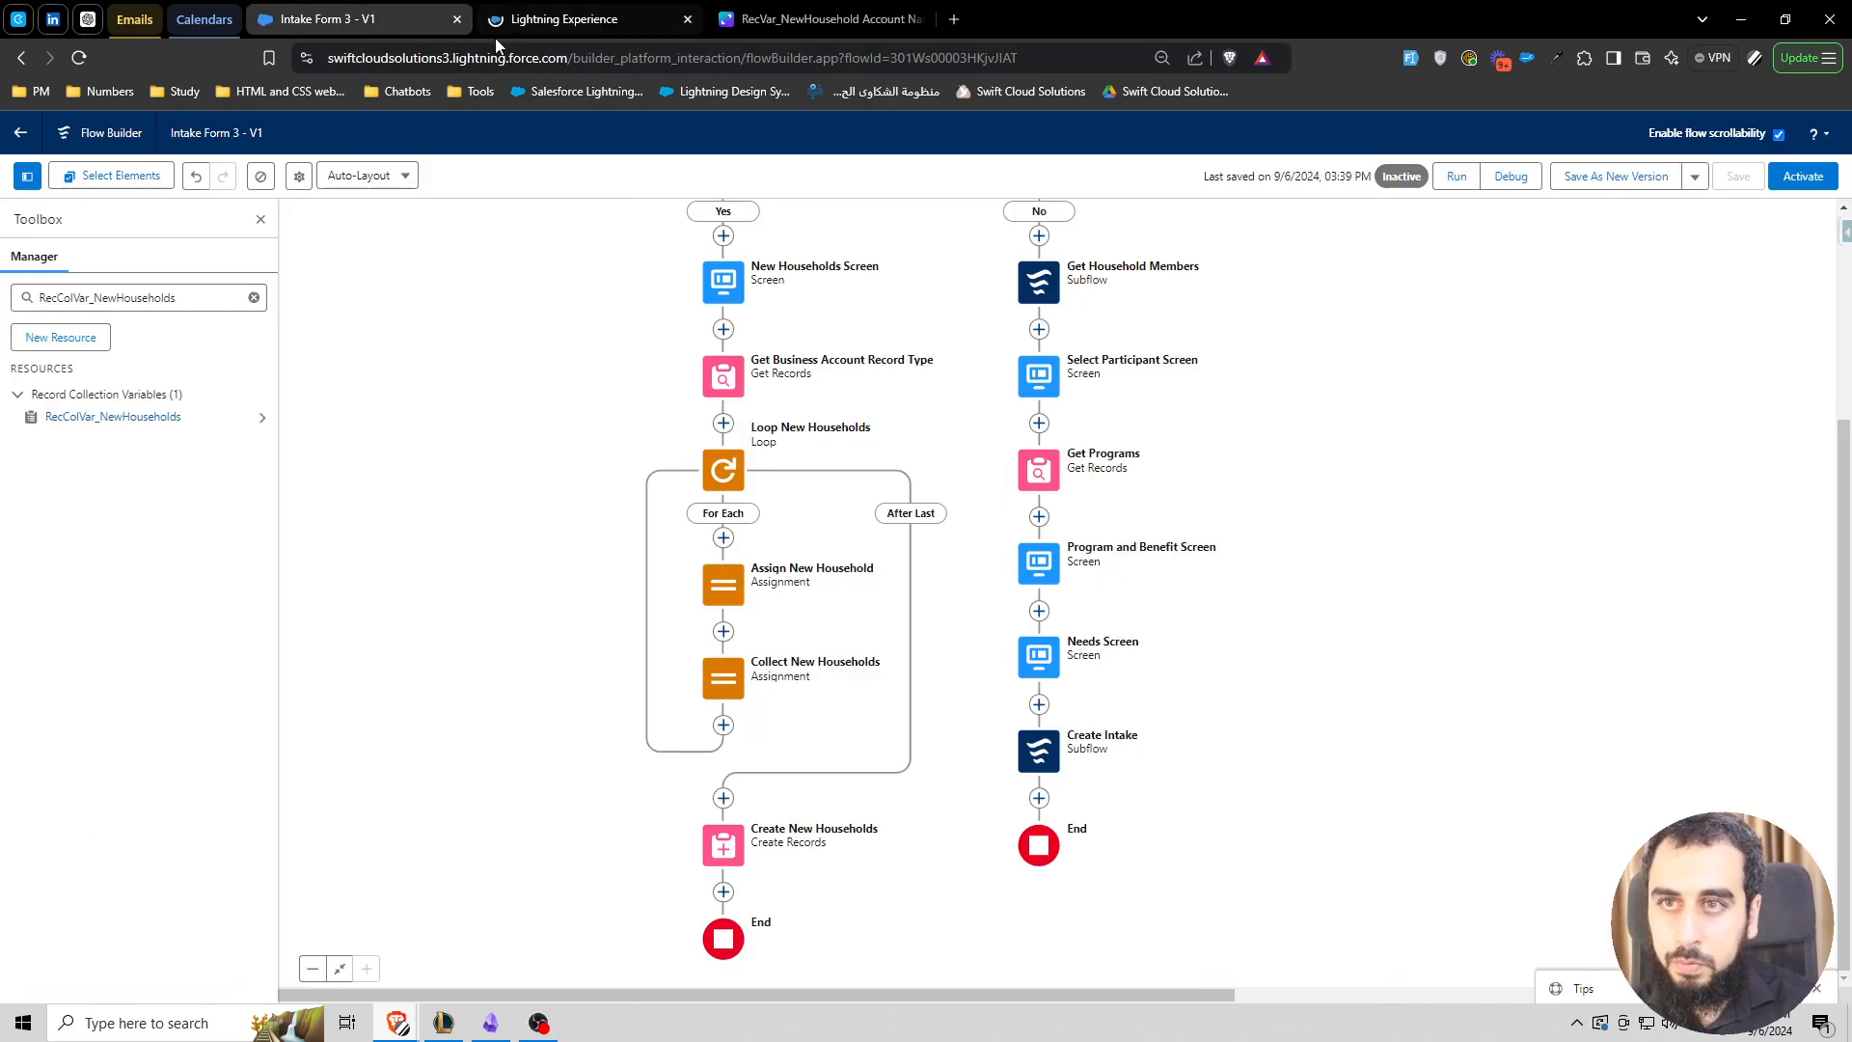
left_click(582, 17)
left_click(328, 19)
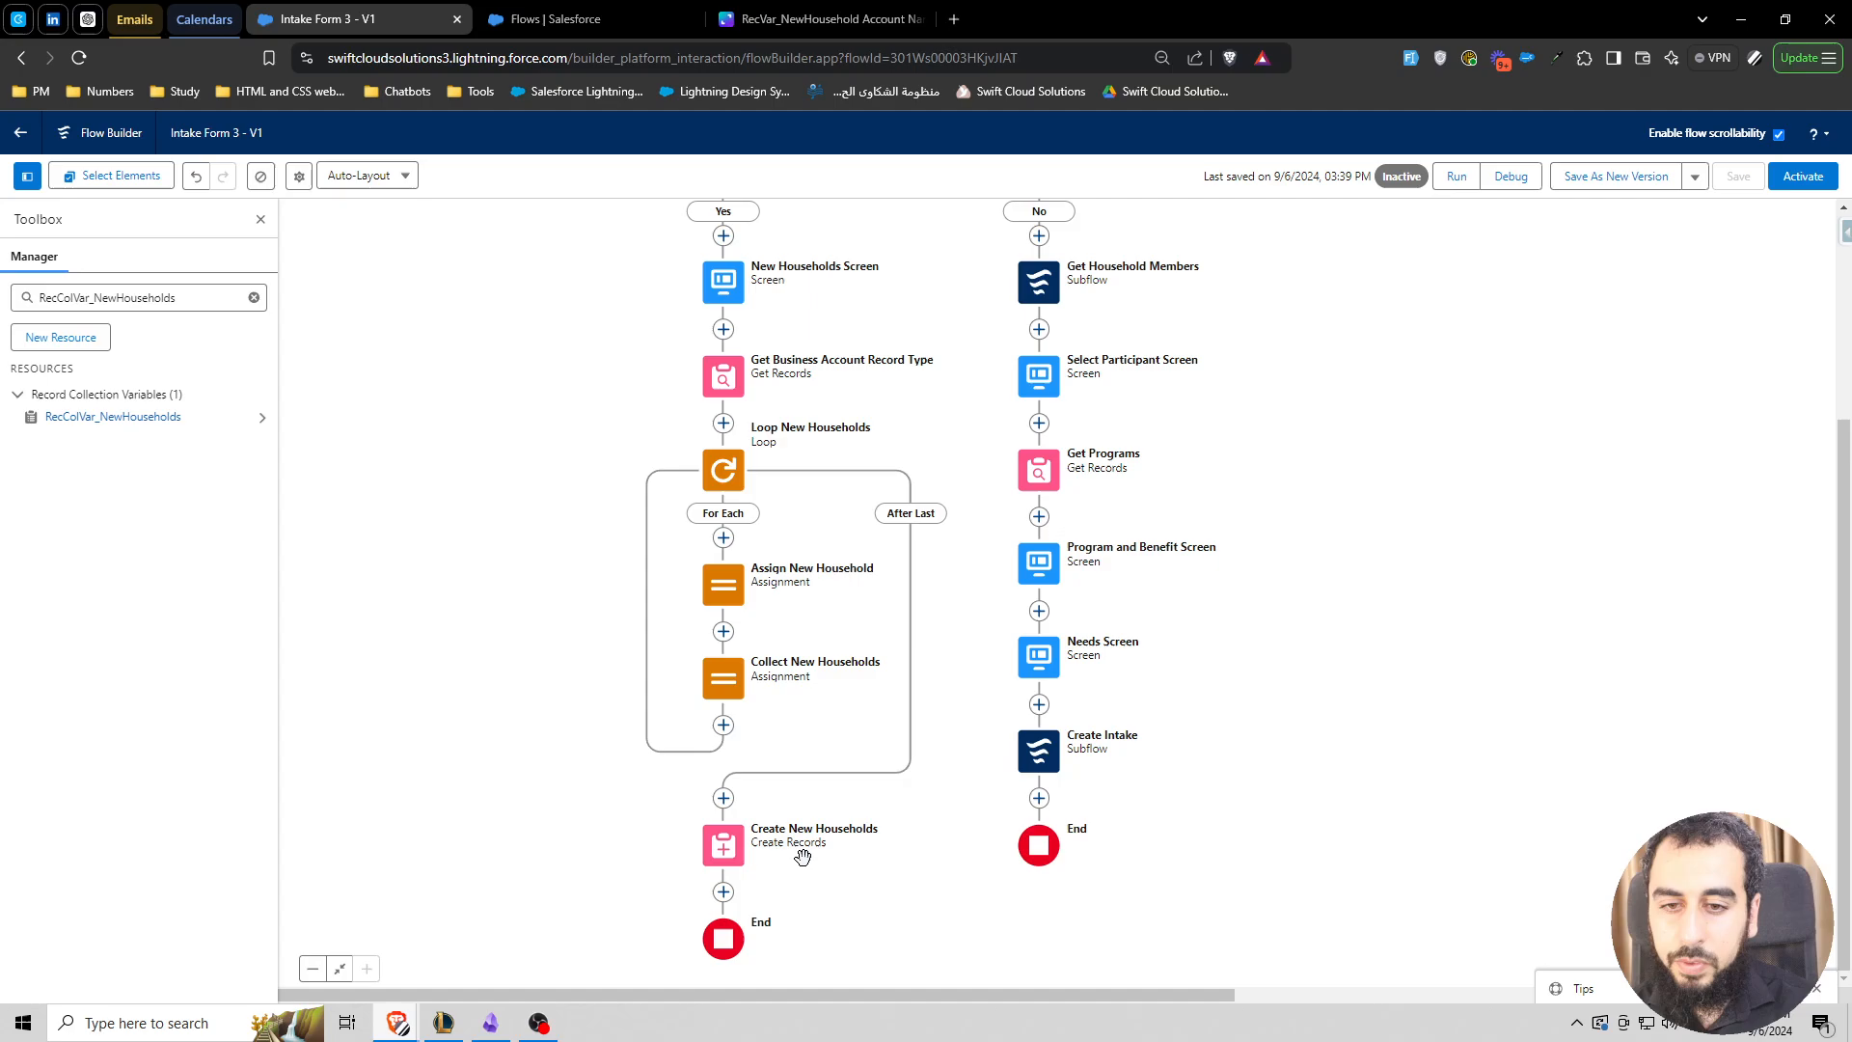
left_click(551, 19)
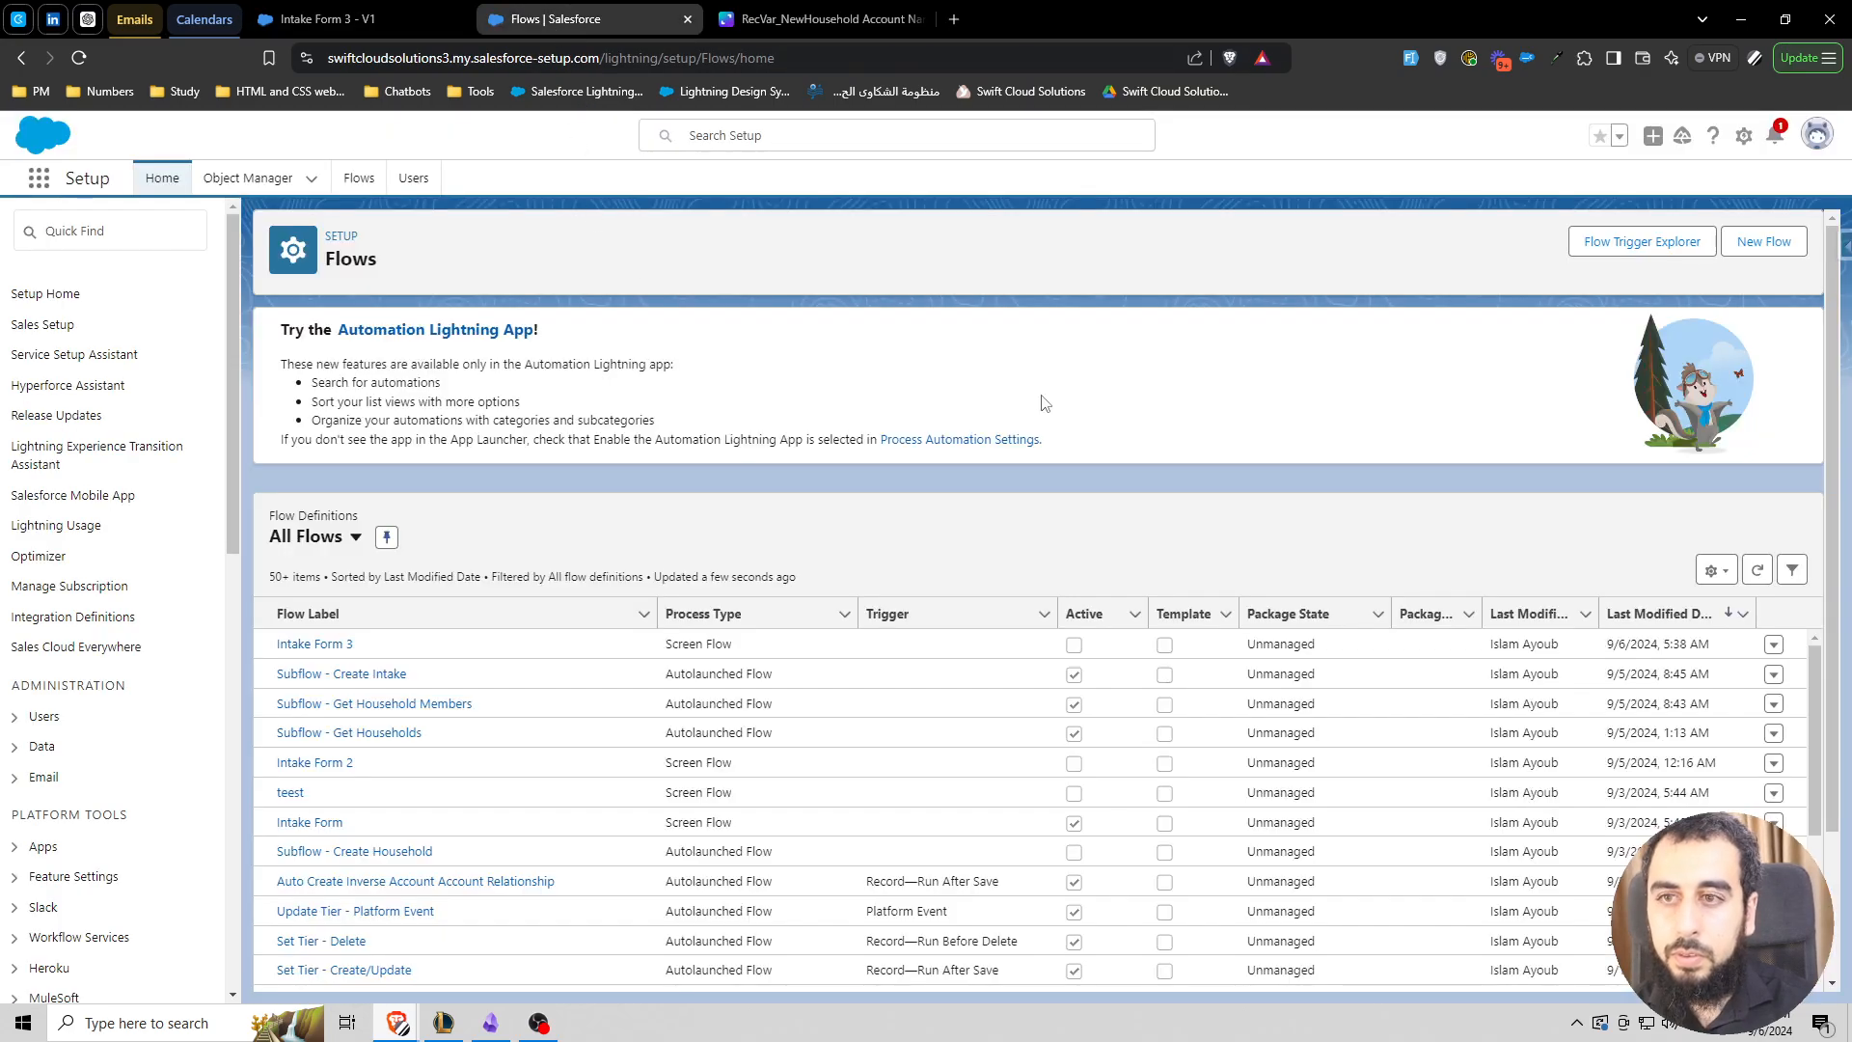
left_click(1767, 245)
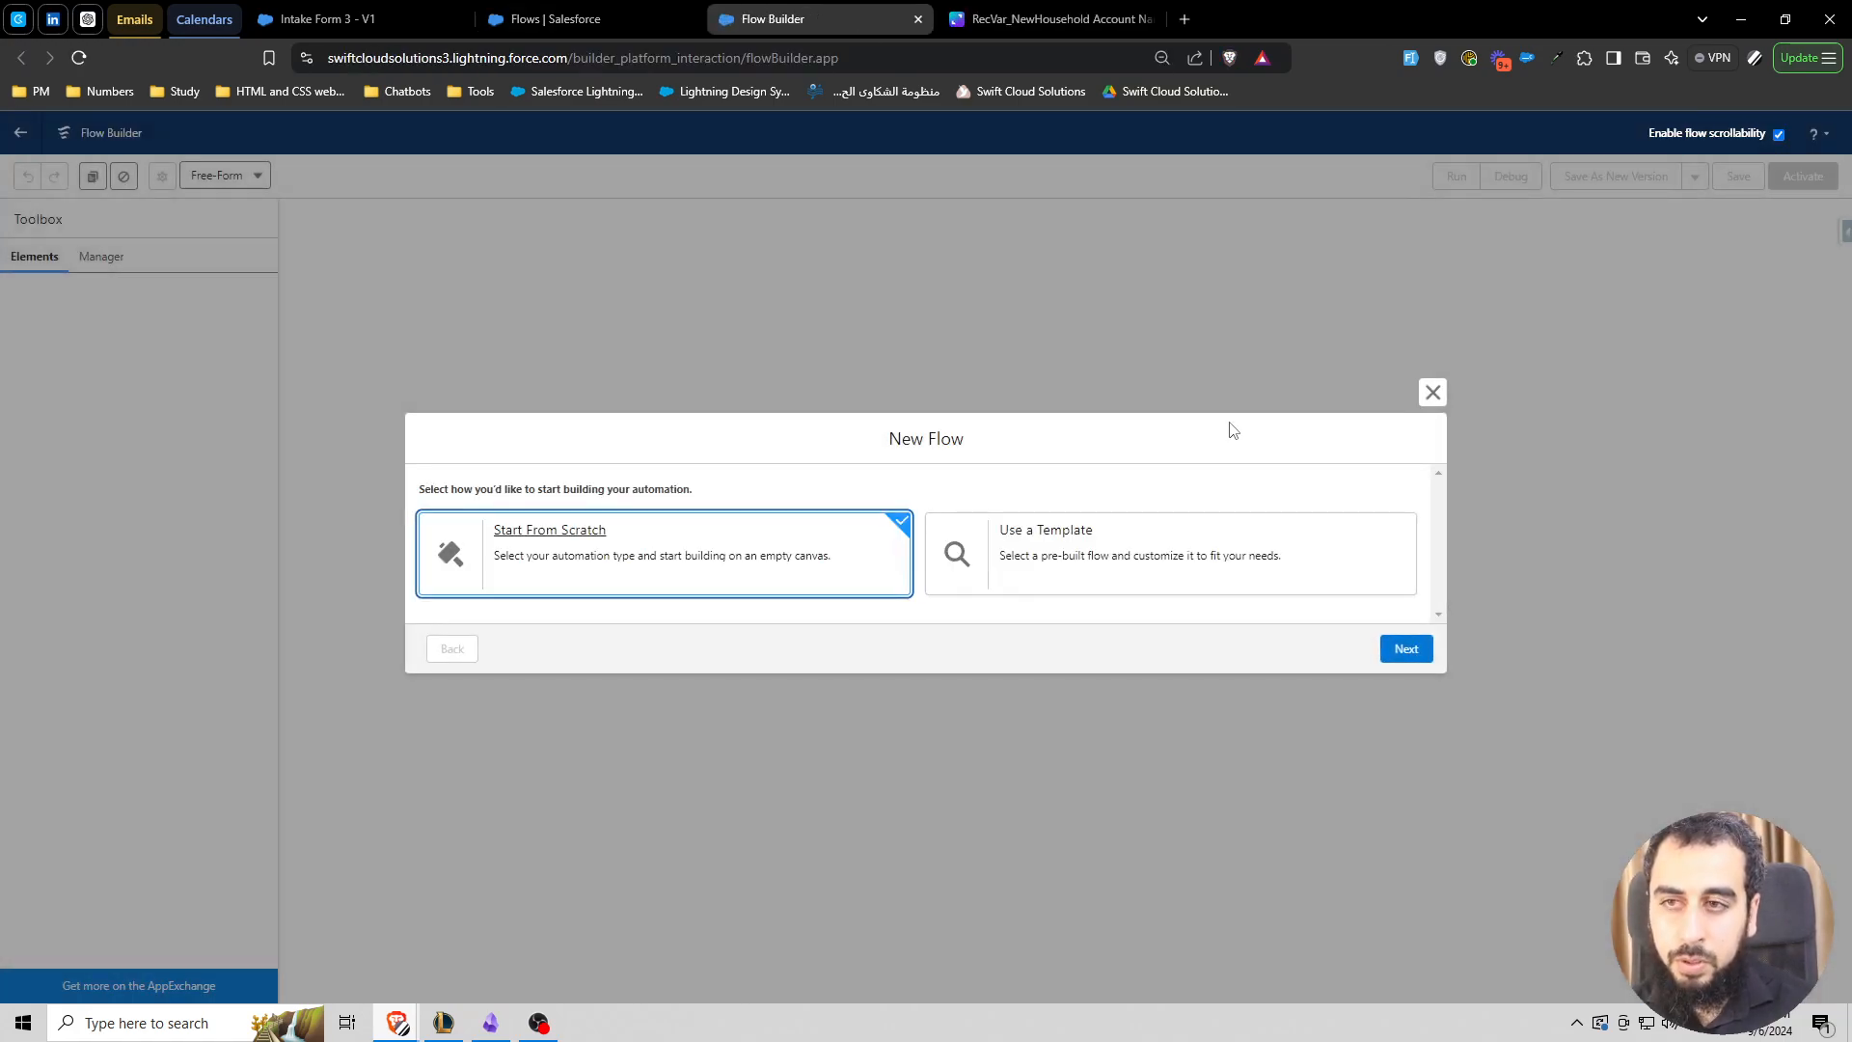
left_click(1401, 652)
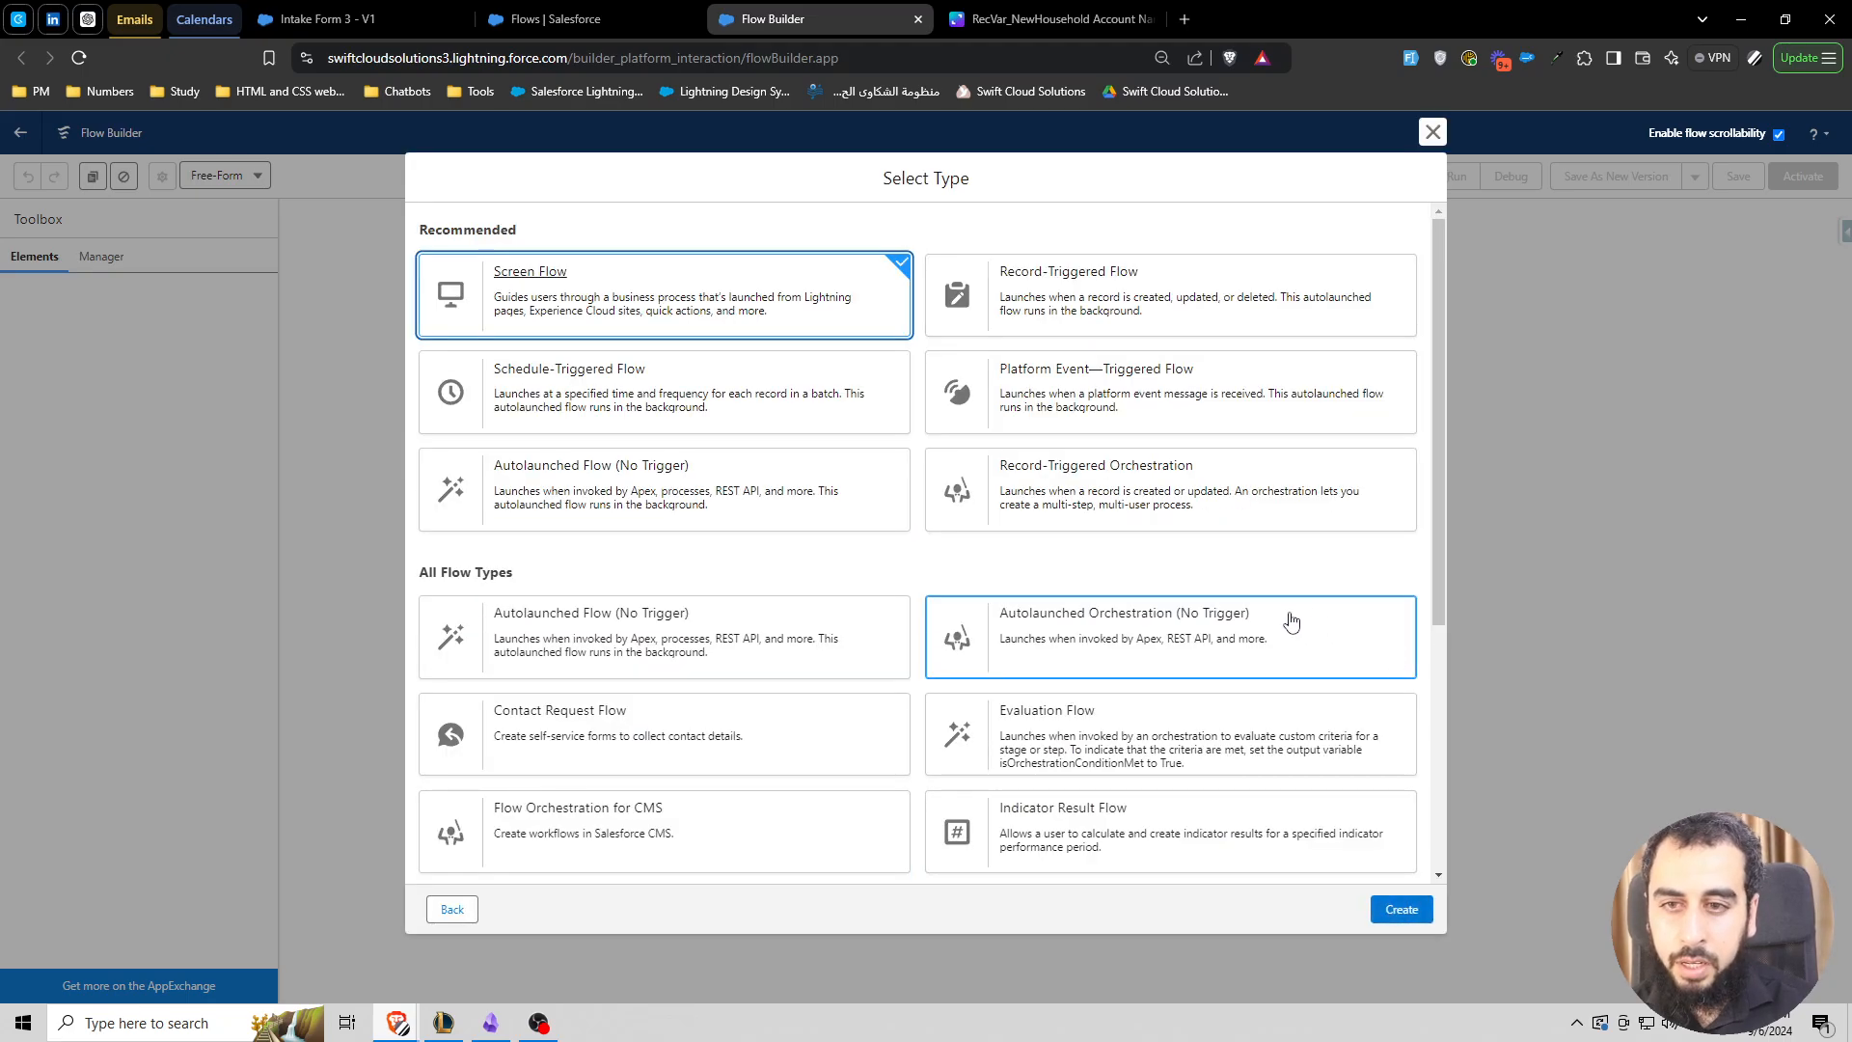
left_click(574, 472)
left_click(1403, 911)
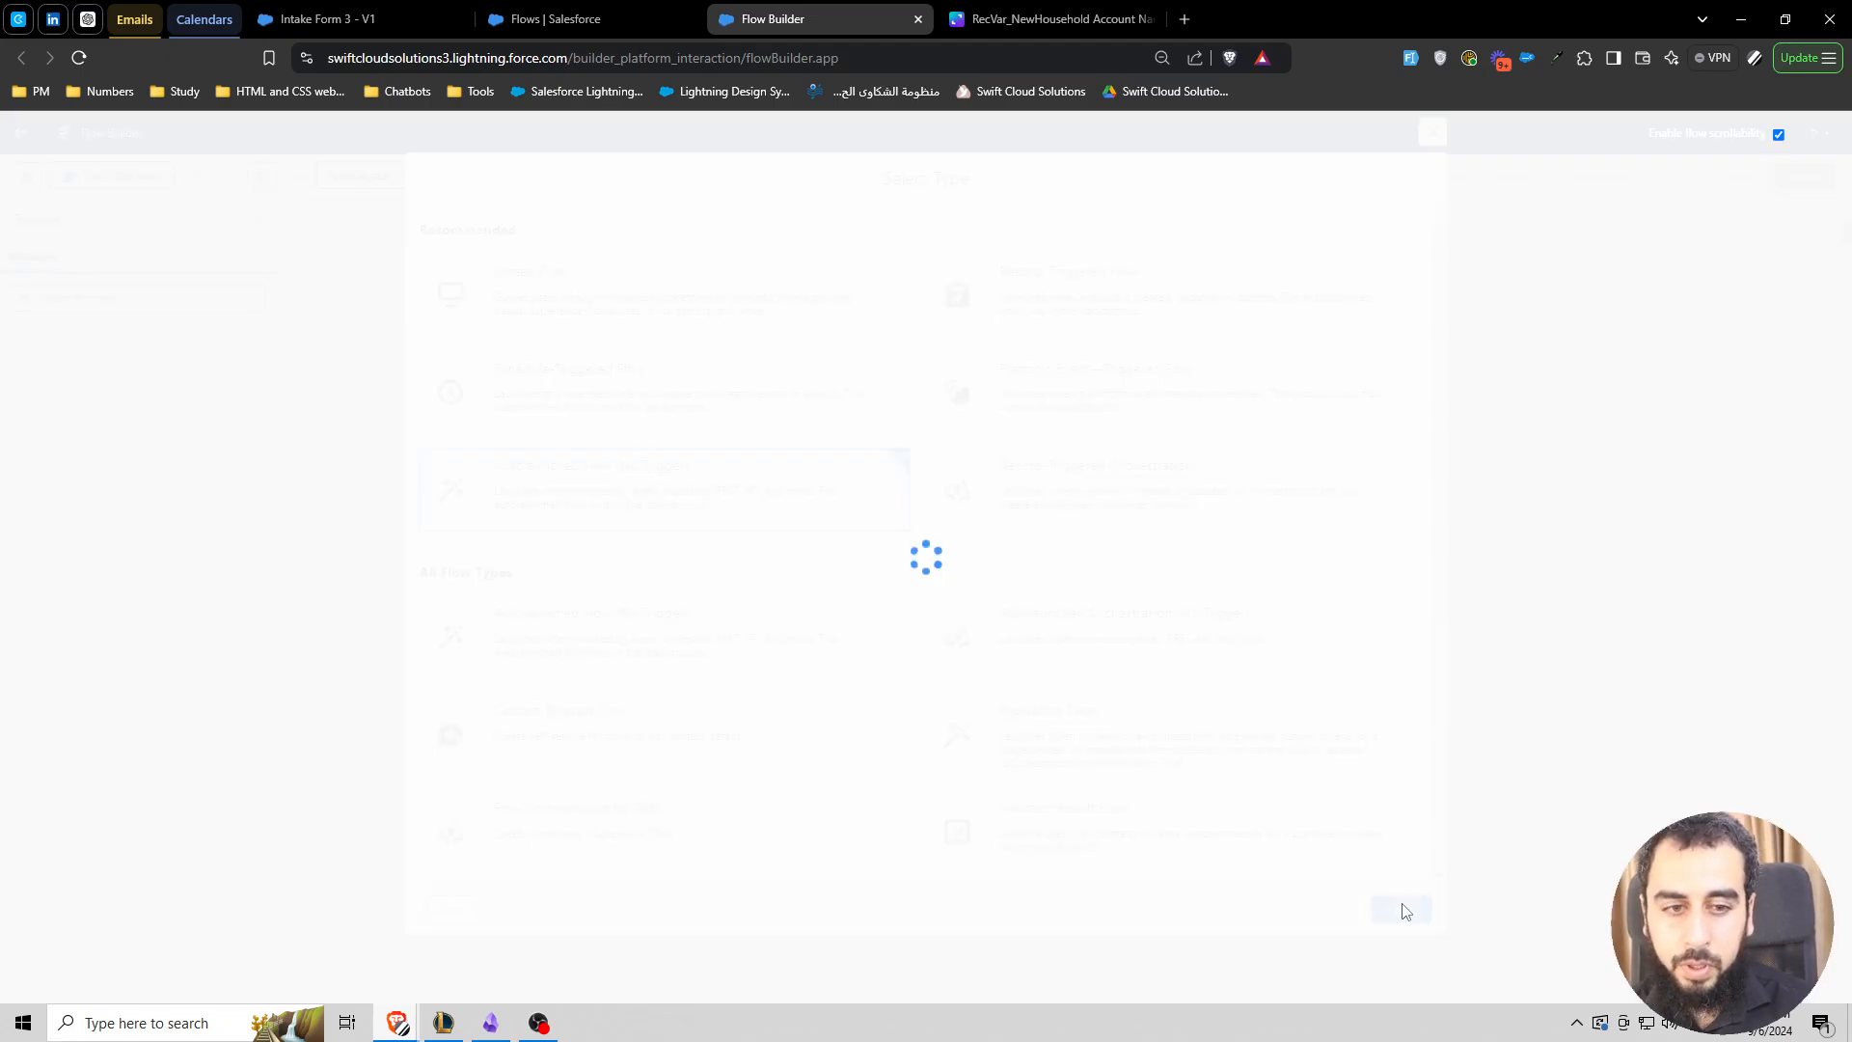
- Start a new Variable resource in the autolaunched flow with the API name RecColVar_NewHouseholds
left_click(27, 175)
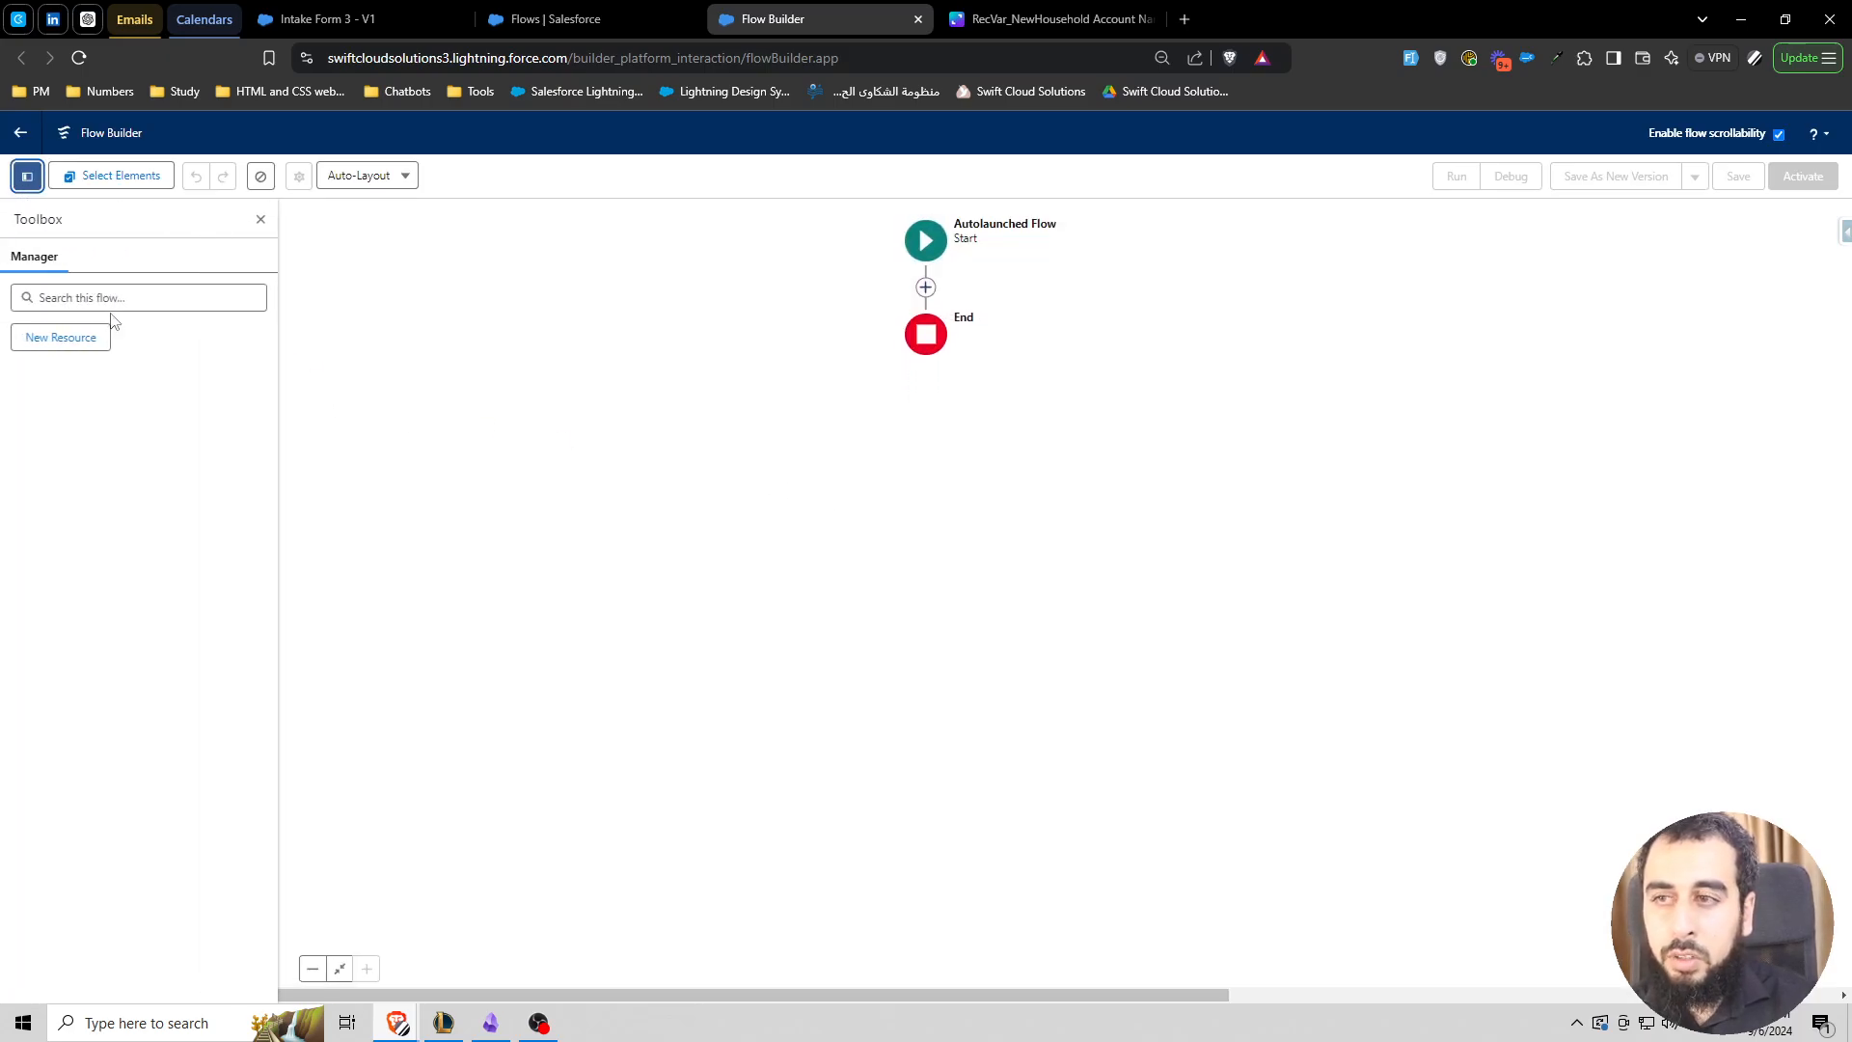
left_click(92, 336)
left_click(675, 484)
left_click(666, 519)
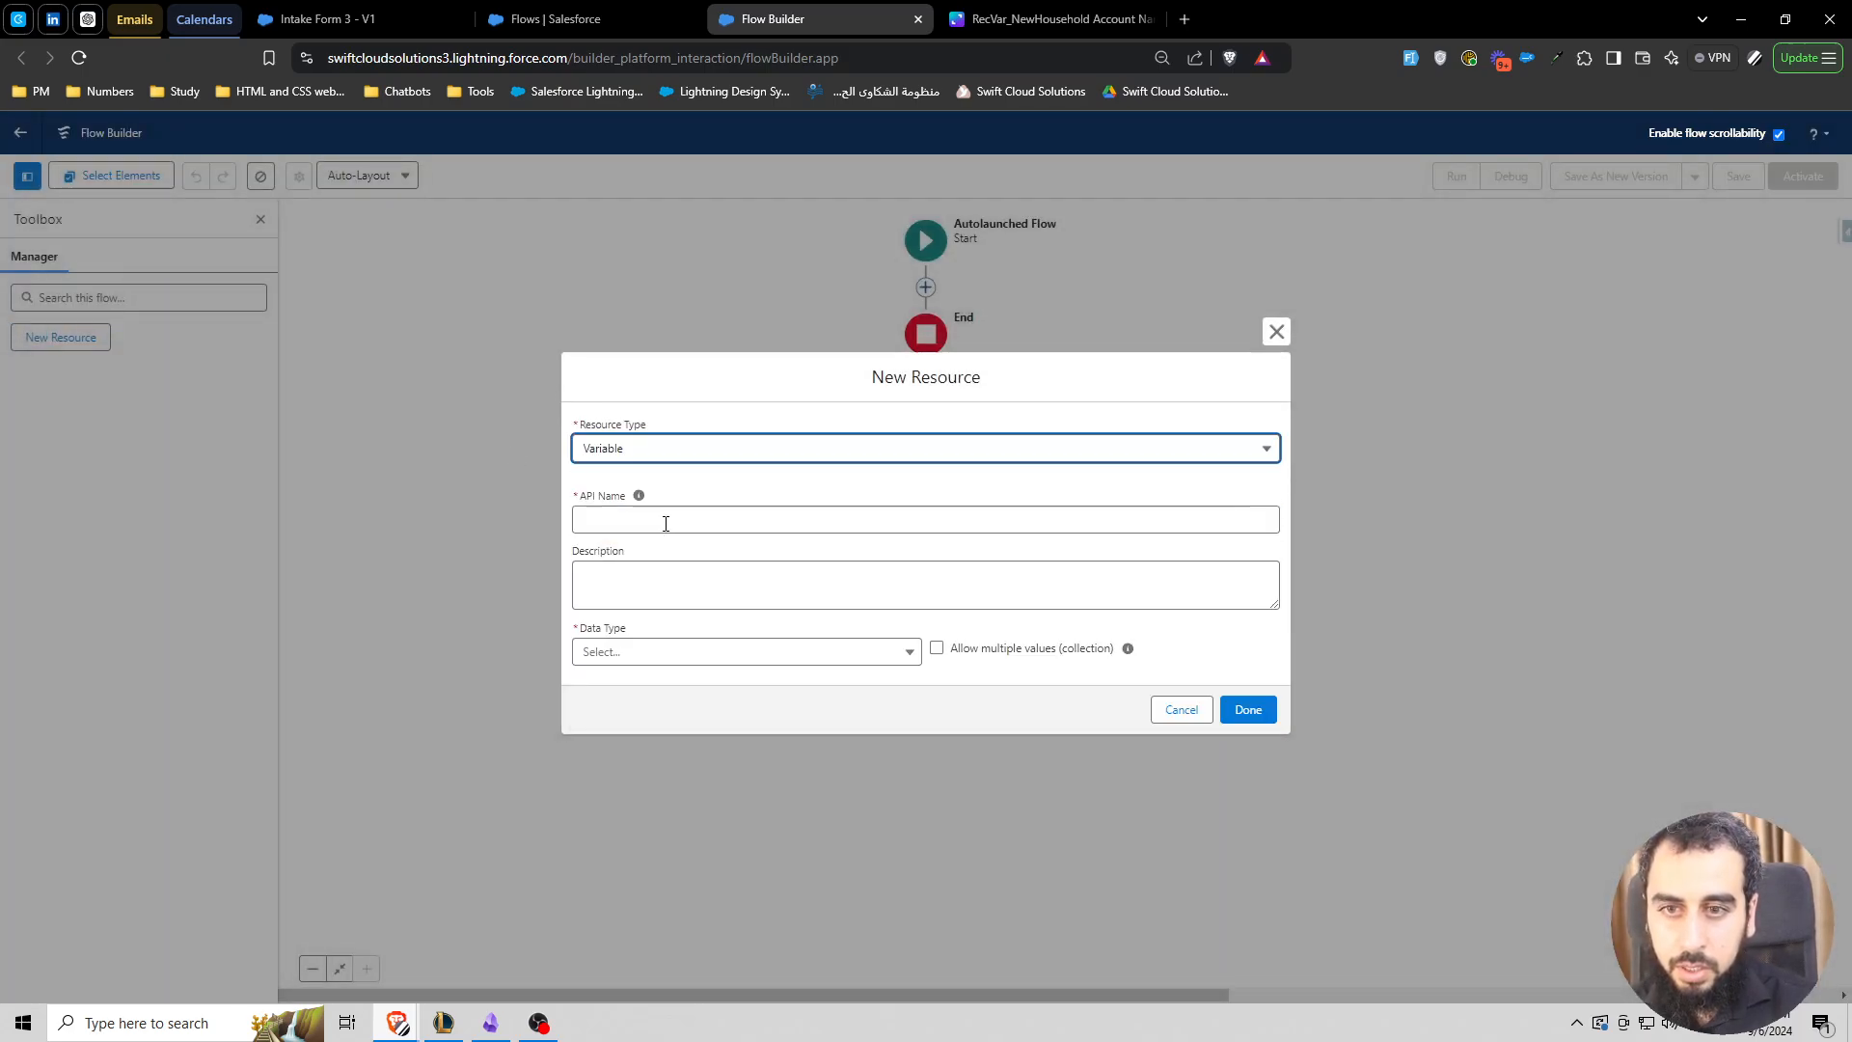
left_click(635, 518)
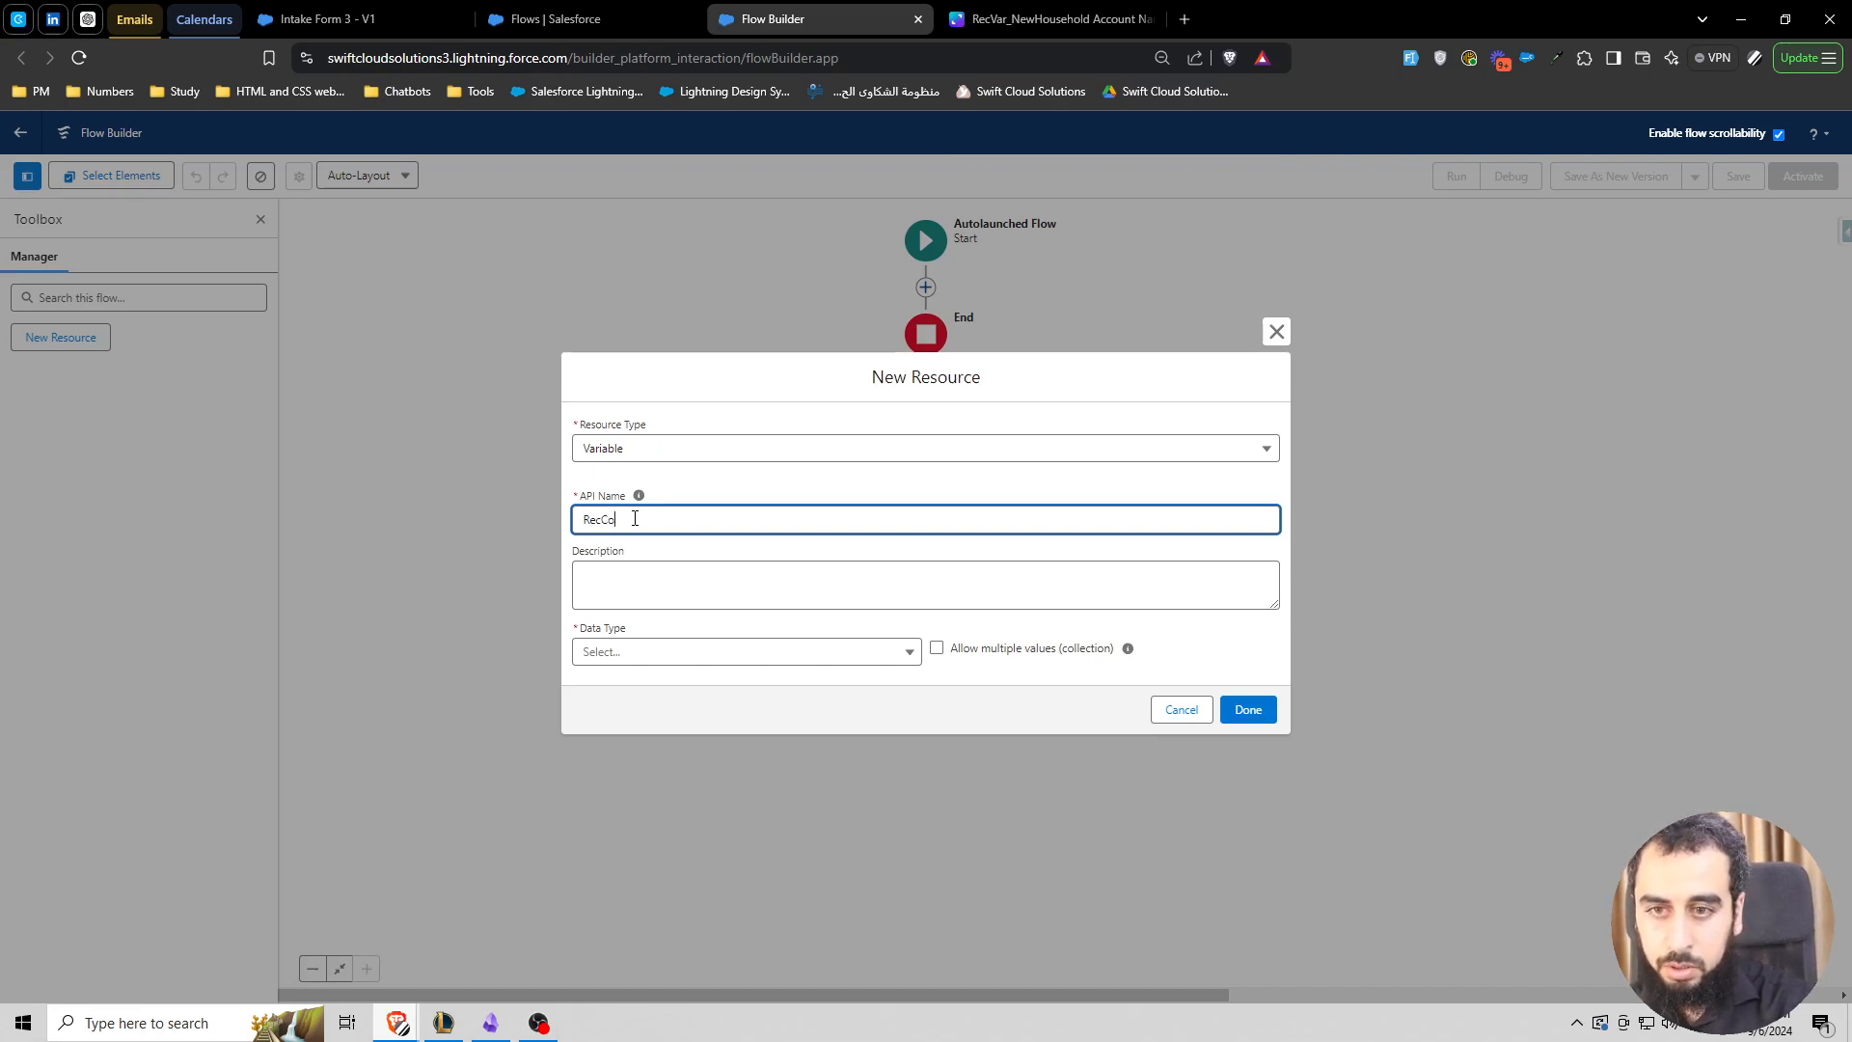
type("RecColVar")
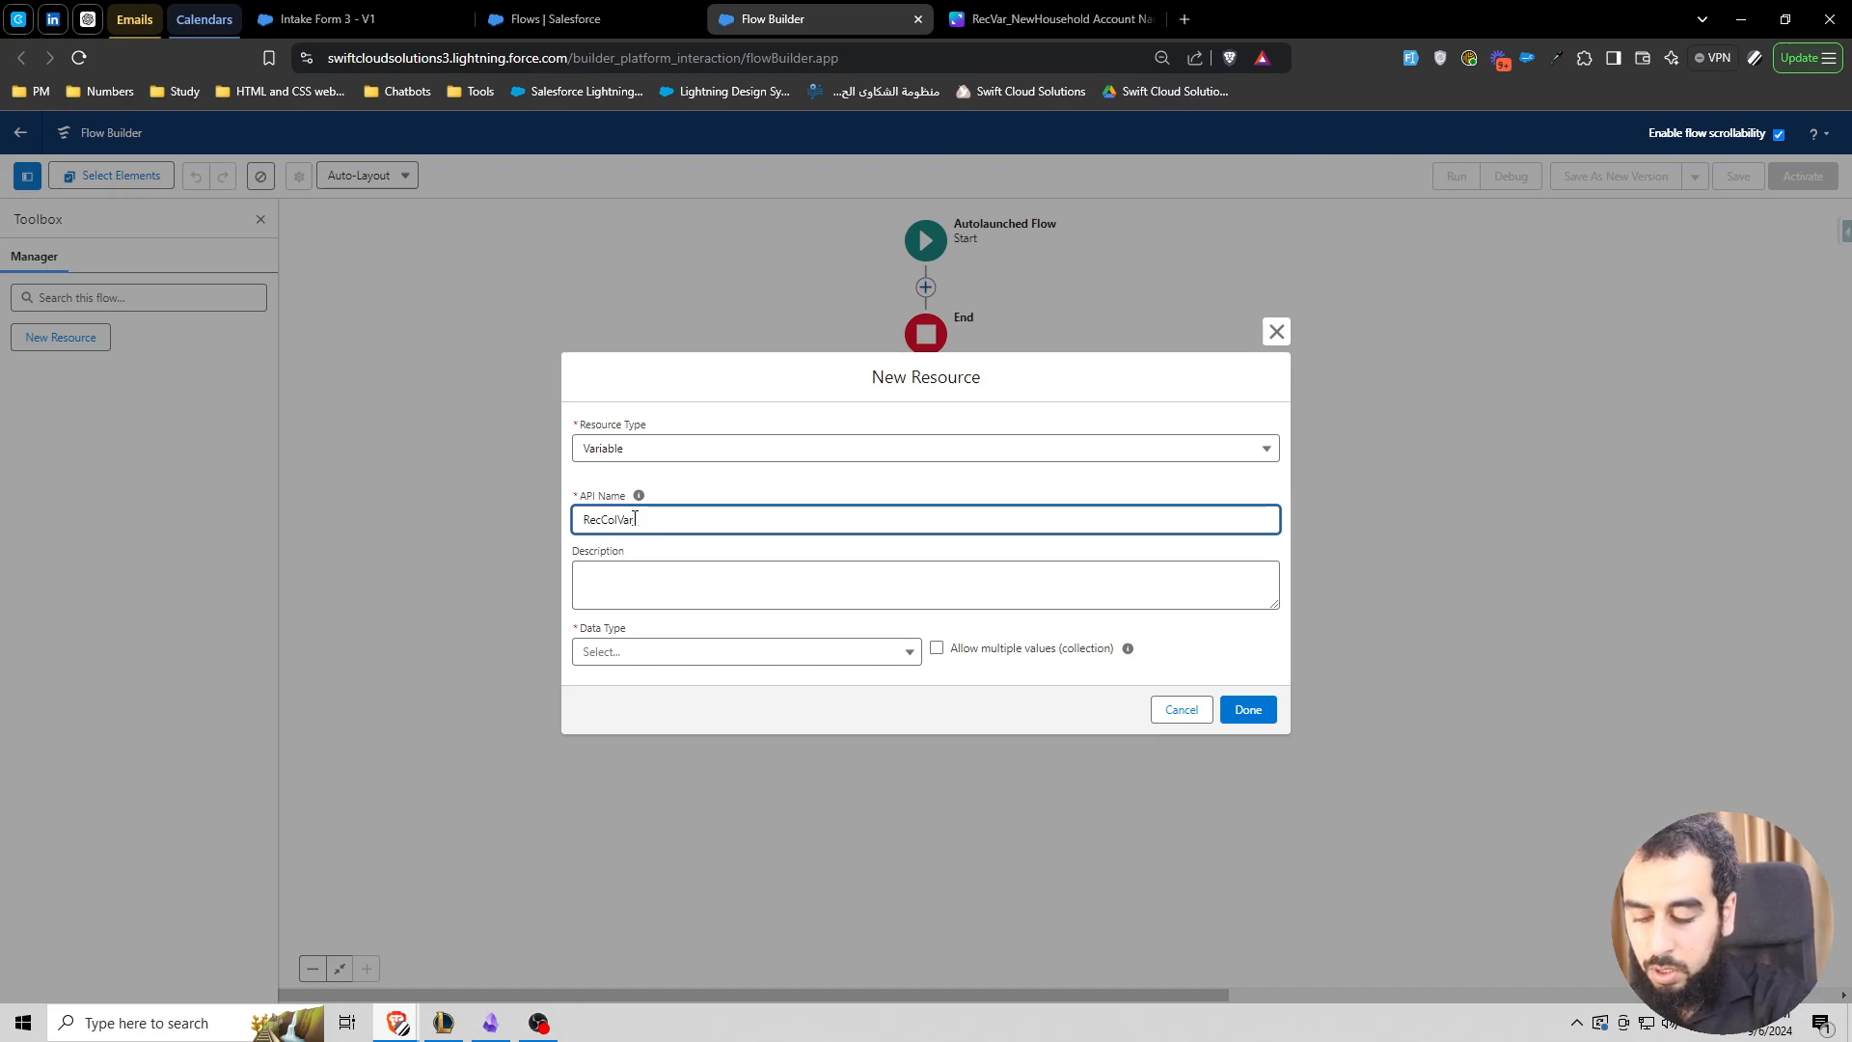
type("_NewHouseh")
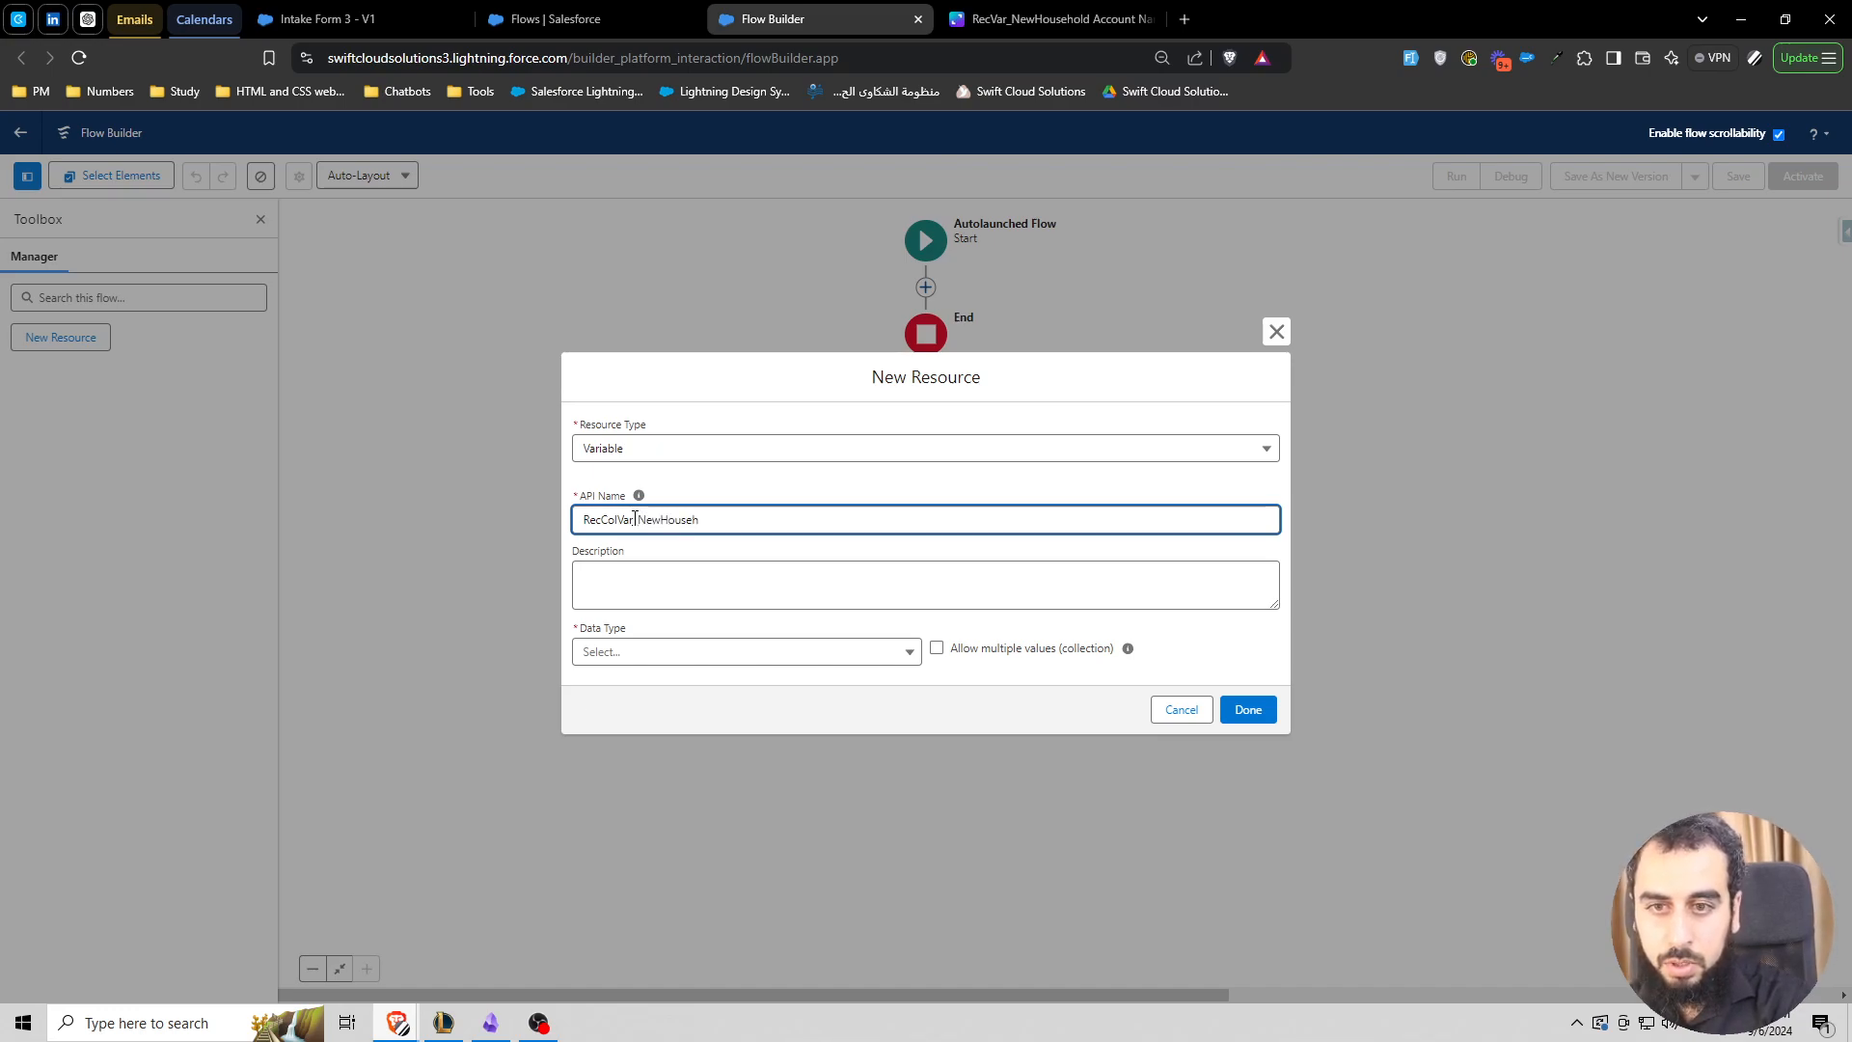
type("old")
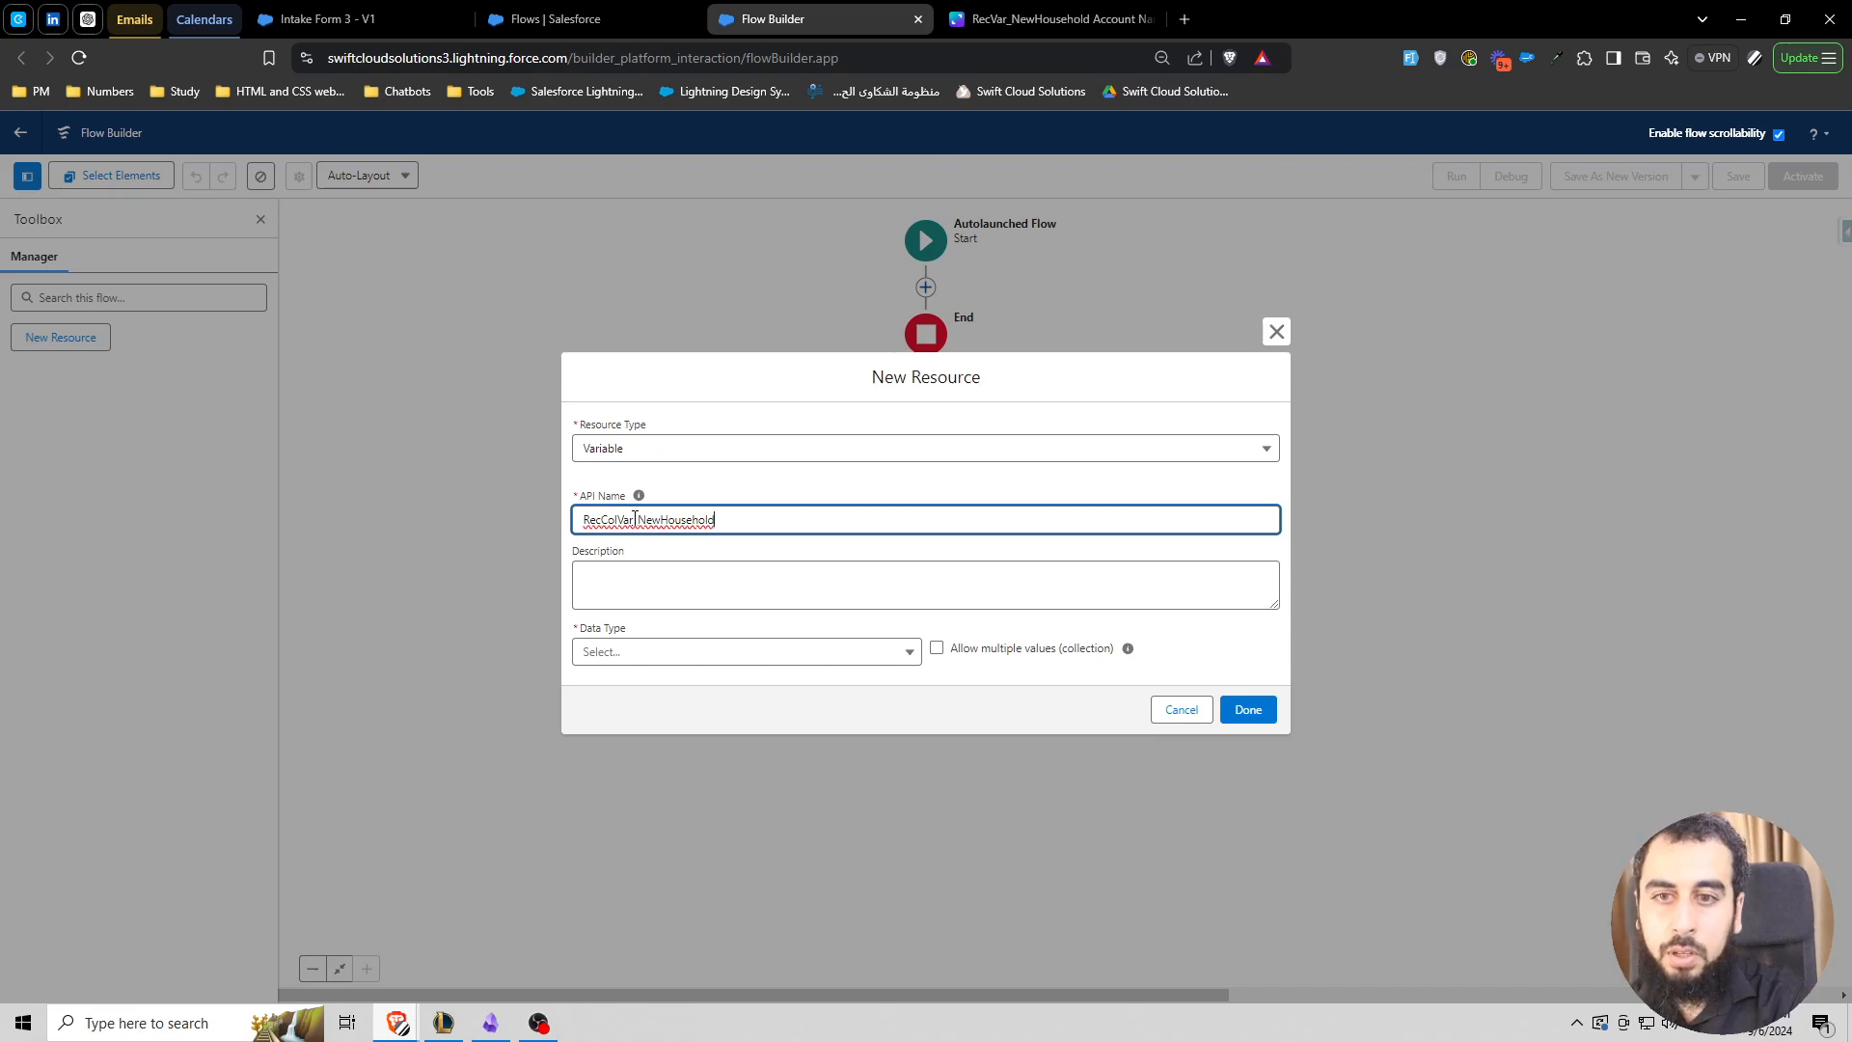
type("Ac")
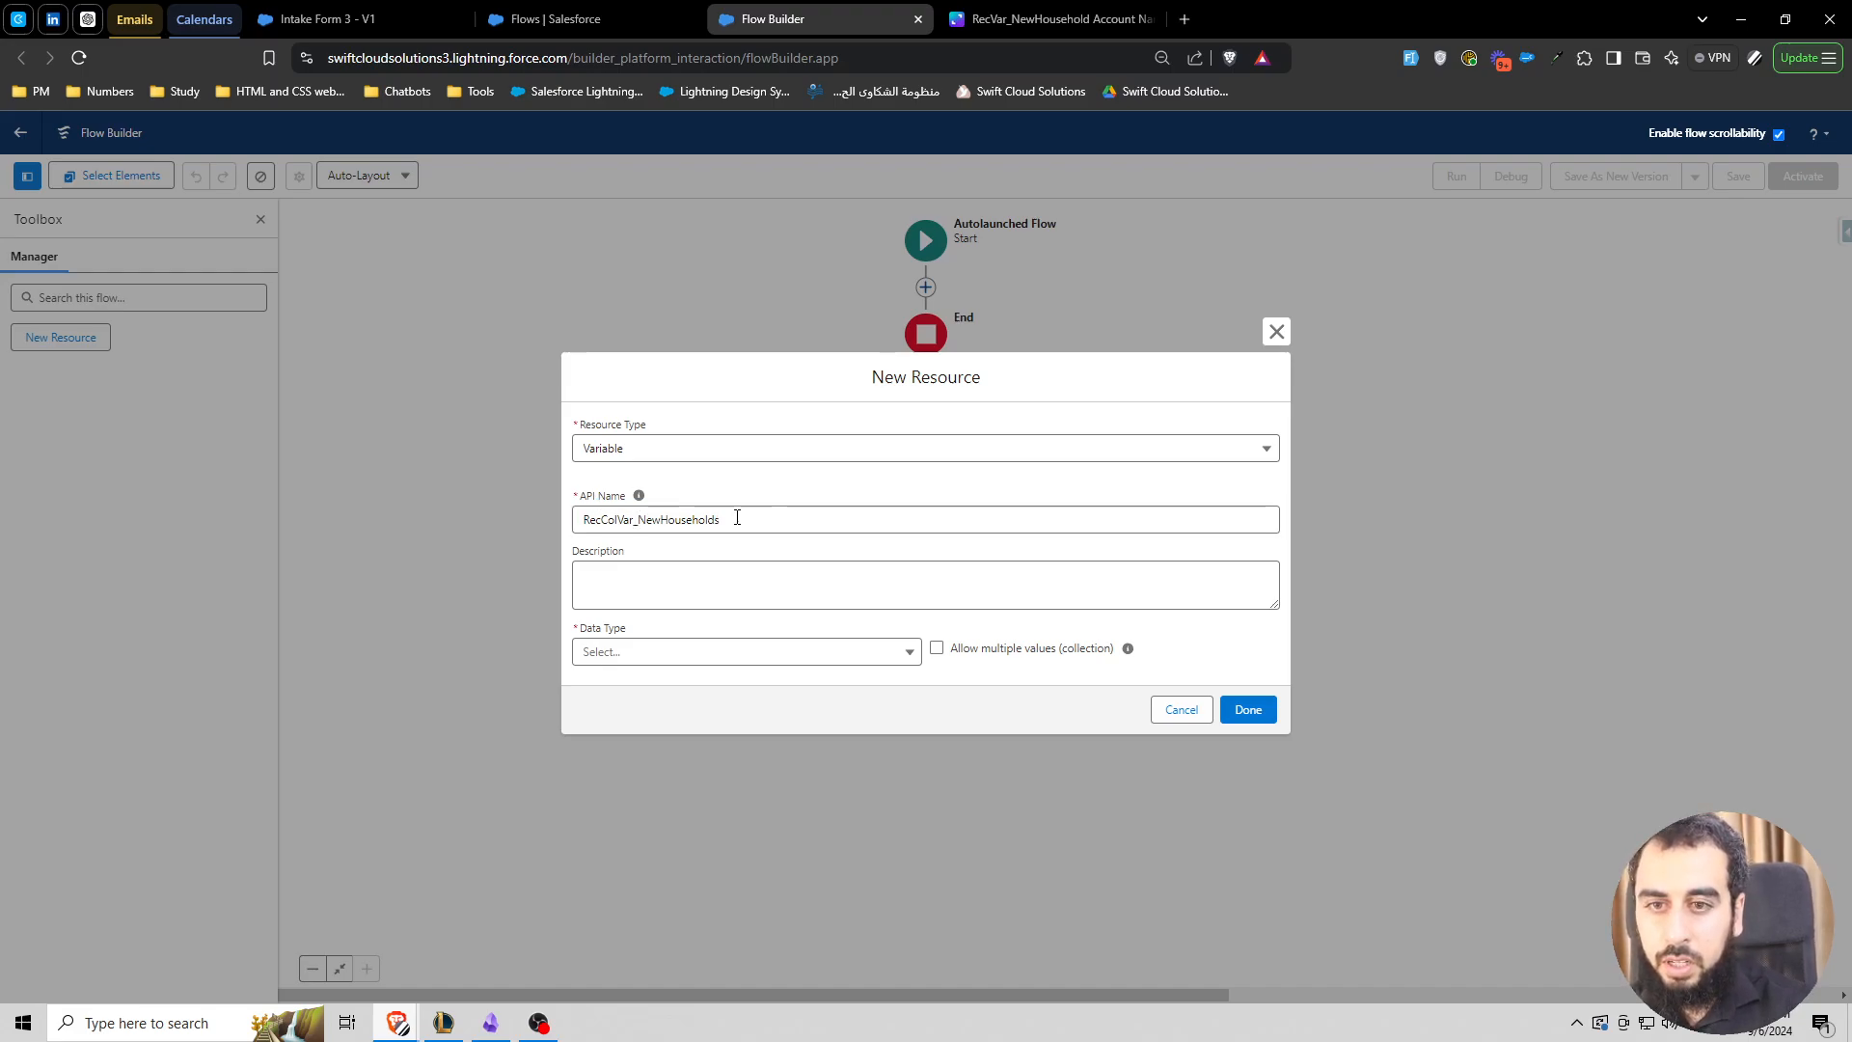
- Give the RecColVar_NewHouseholds variable the Record data type and Account object, make it available for input, and create it
left_click(736, 652)
left_click(639, 715)
left_click(637, 652)
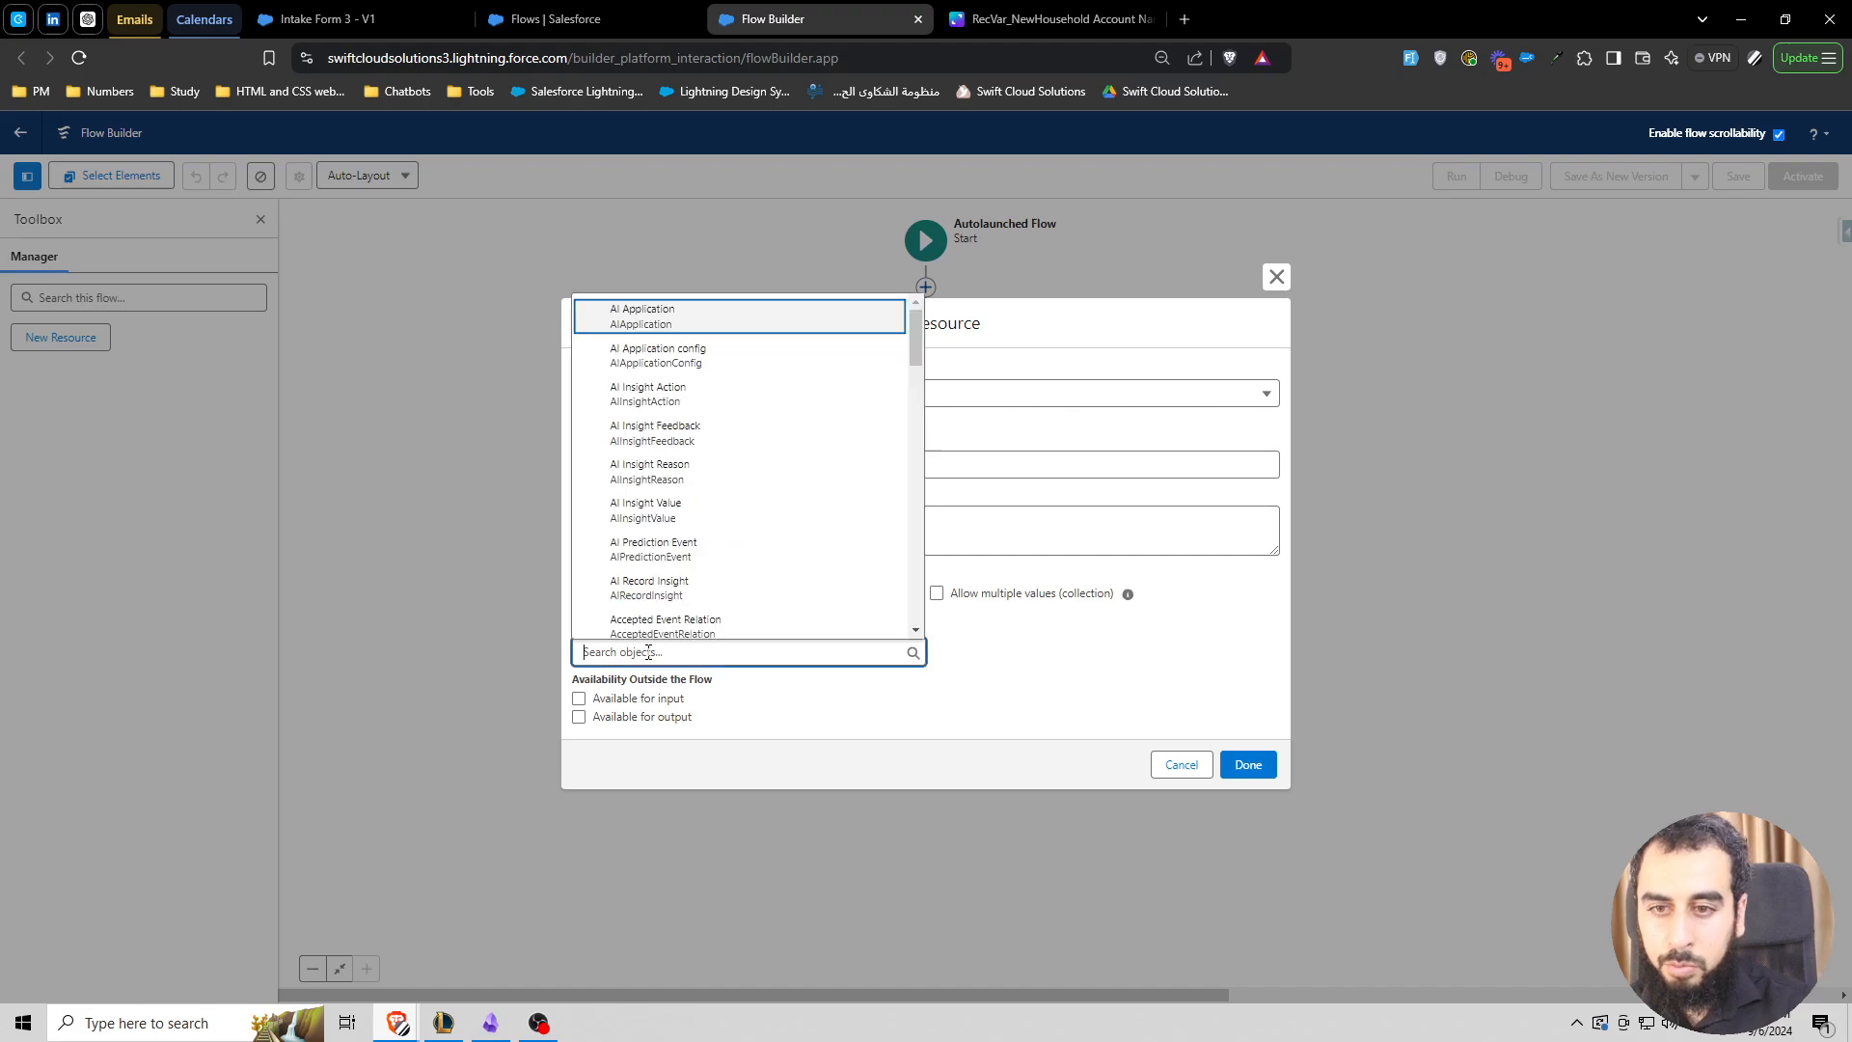
type("acc")
left_click(629, 361)
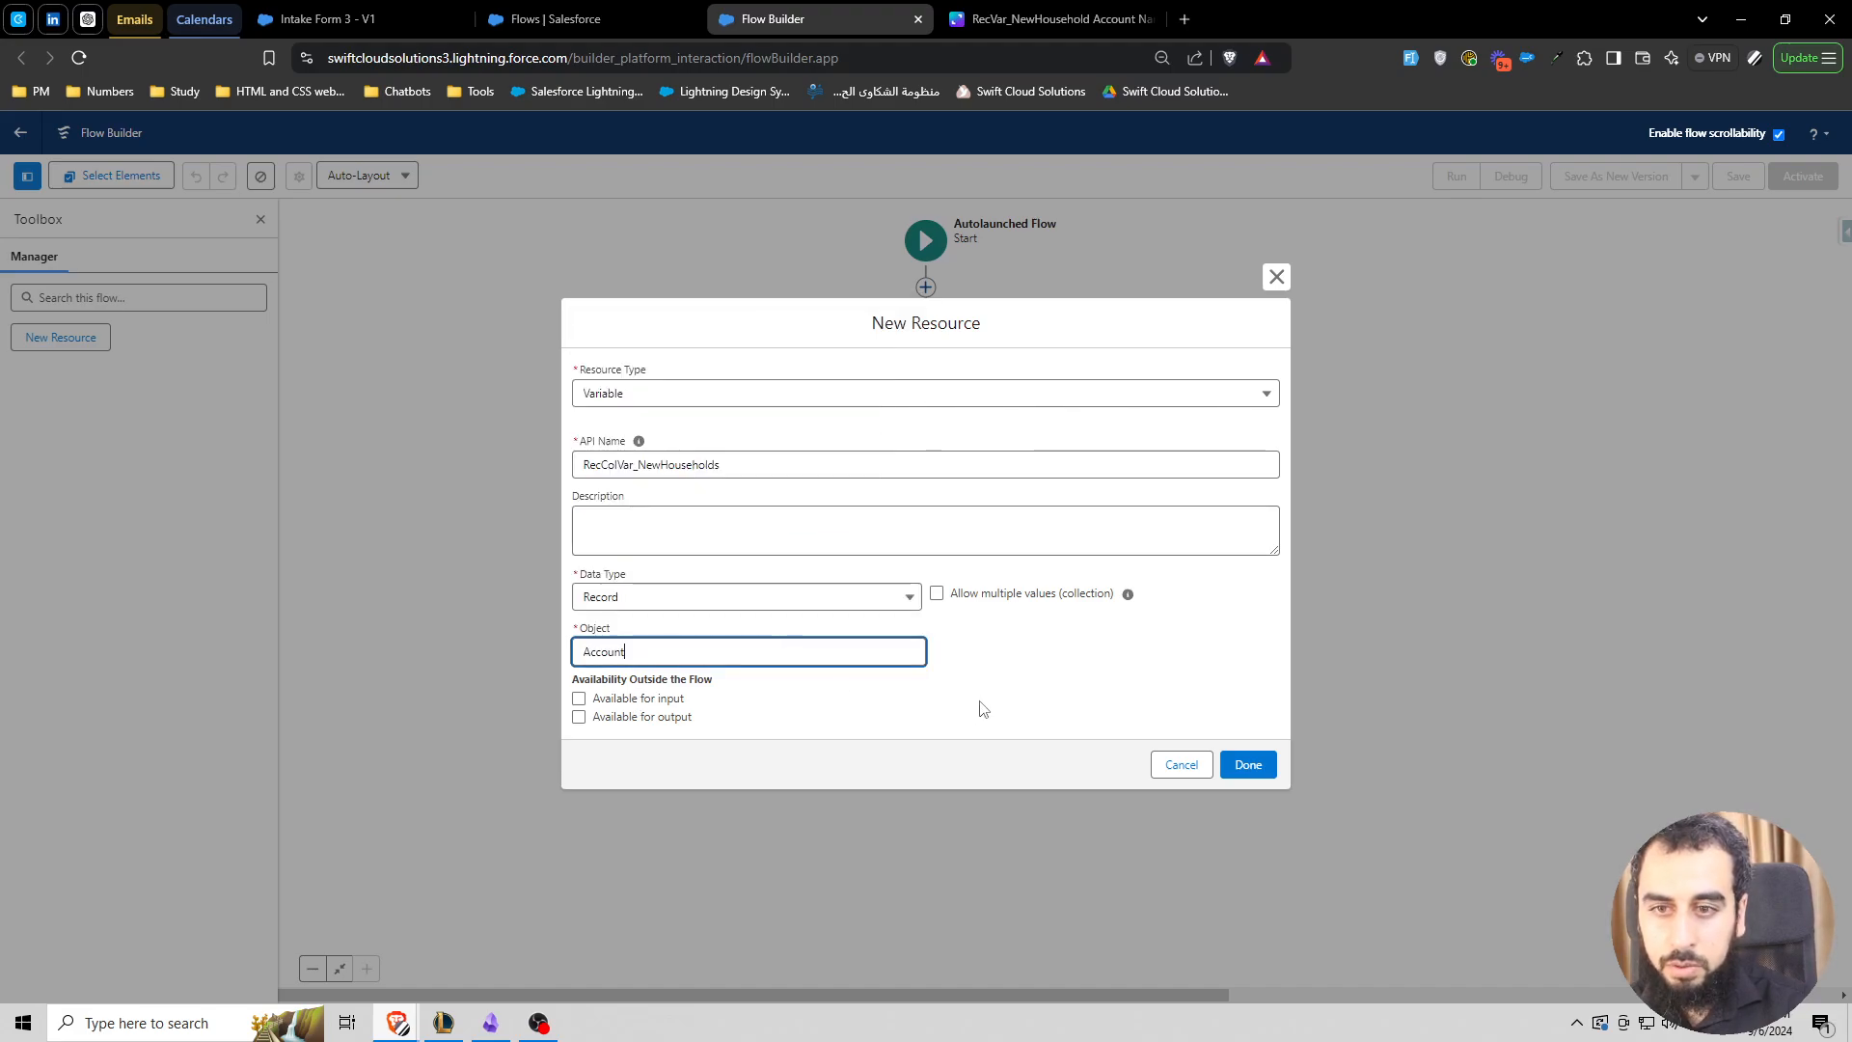
left_click(579, 698)
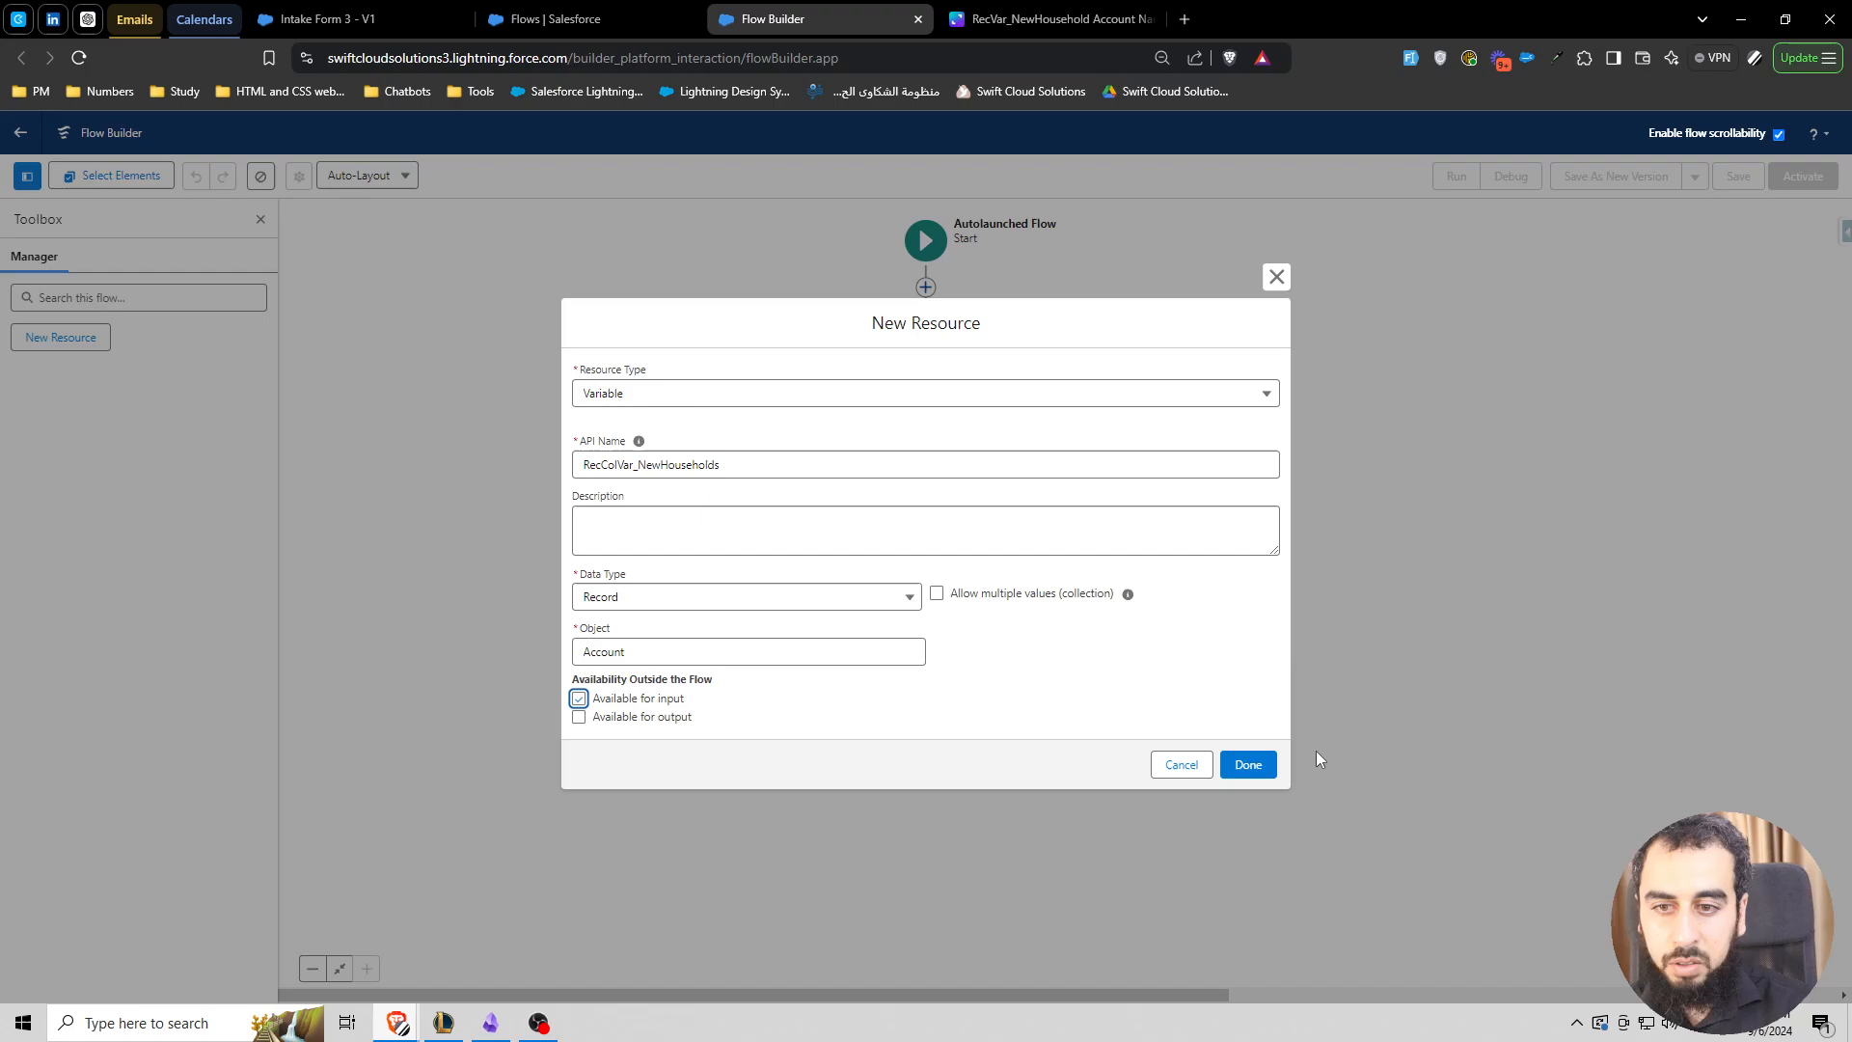
left_click(1247, 764)
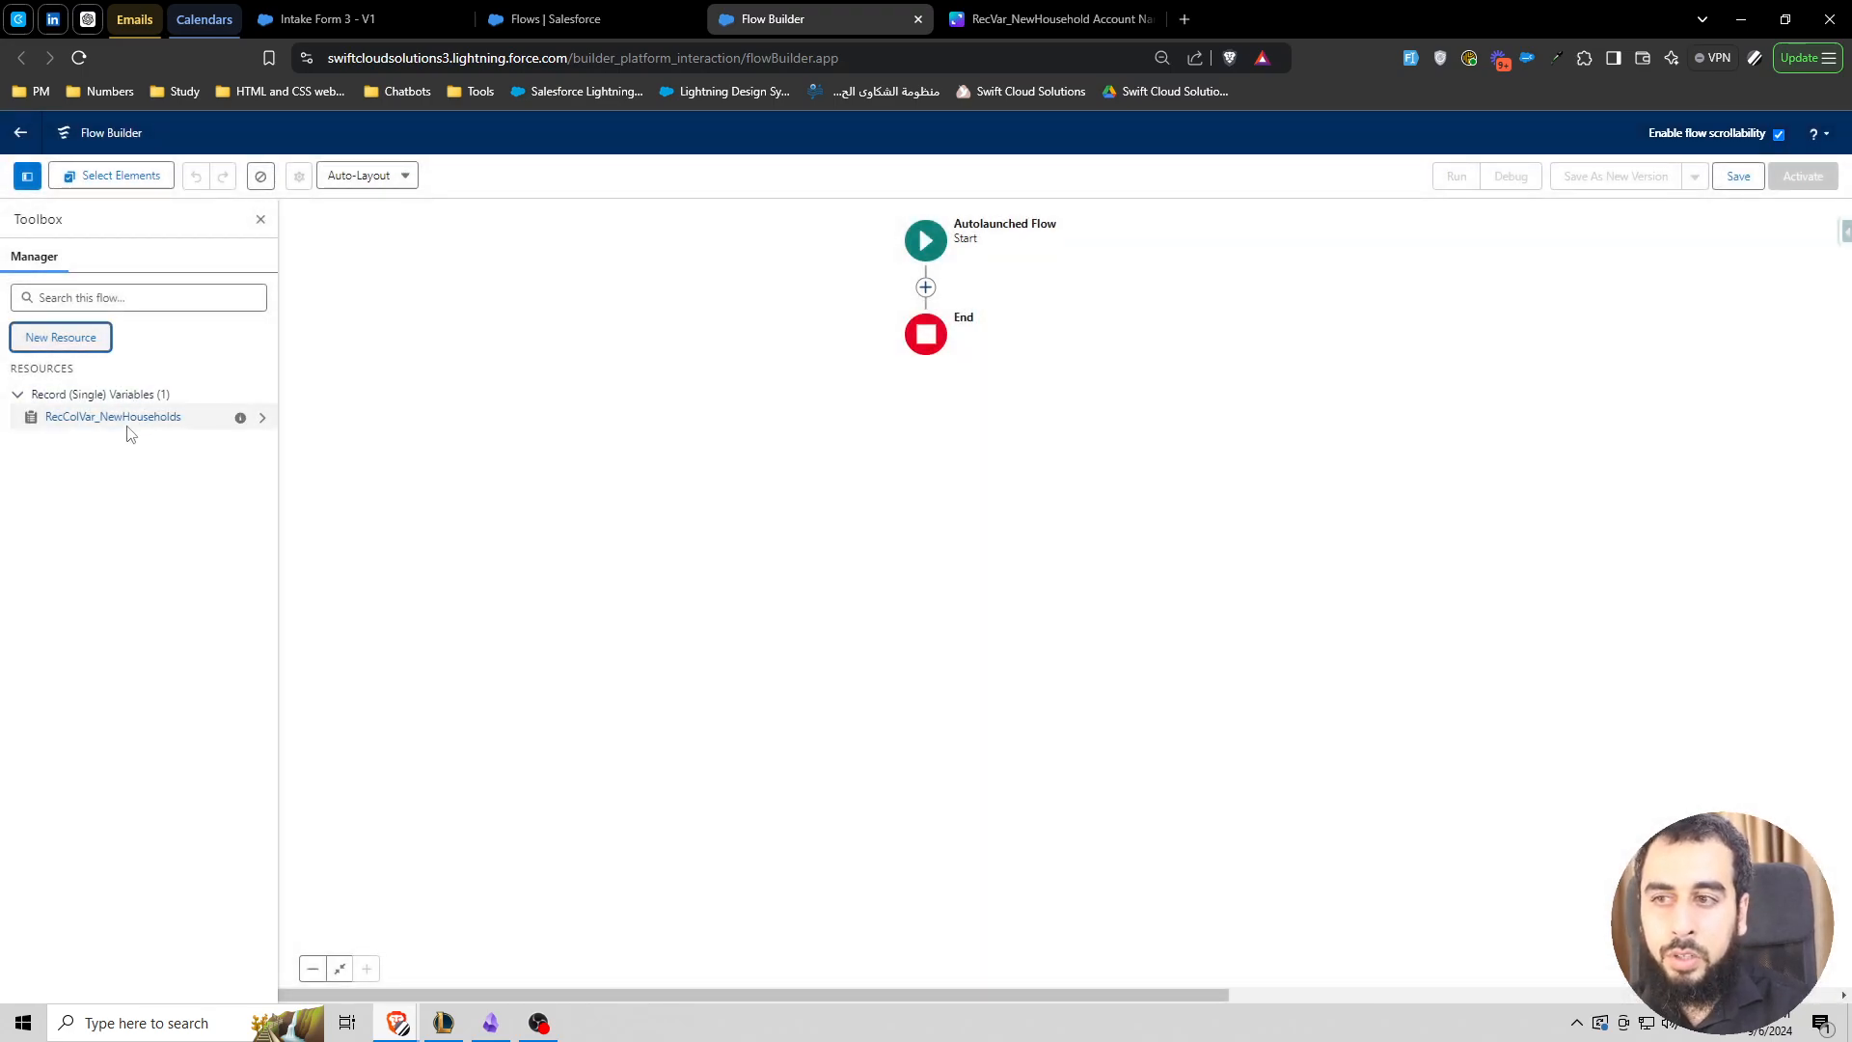
- Add a Loop element between Start and End, labelled Loop New Households
left_click(926, 288)
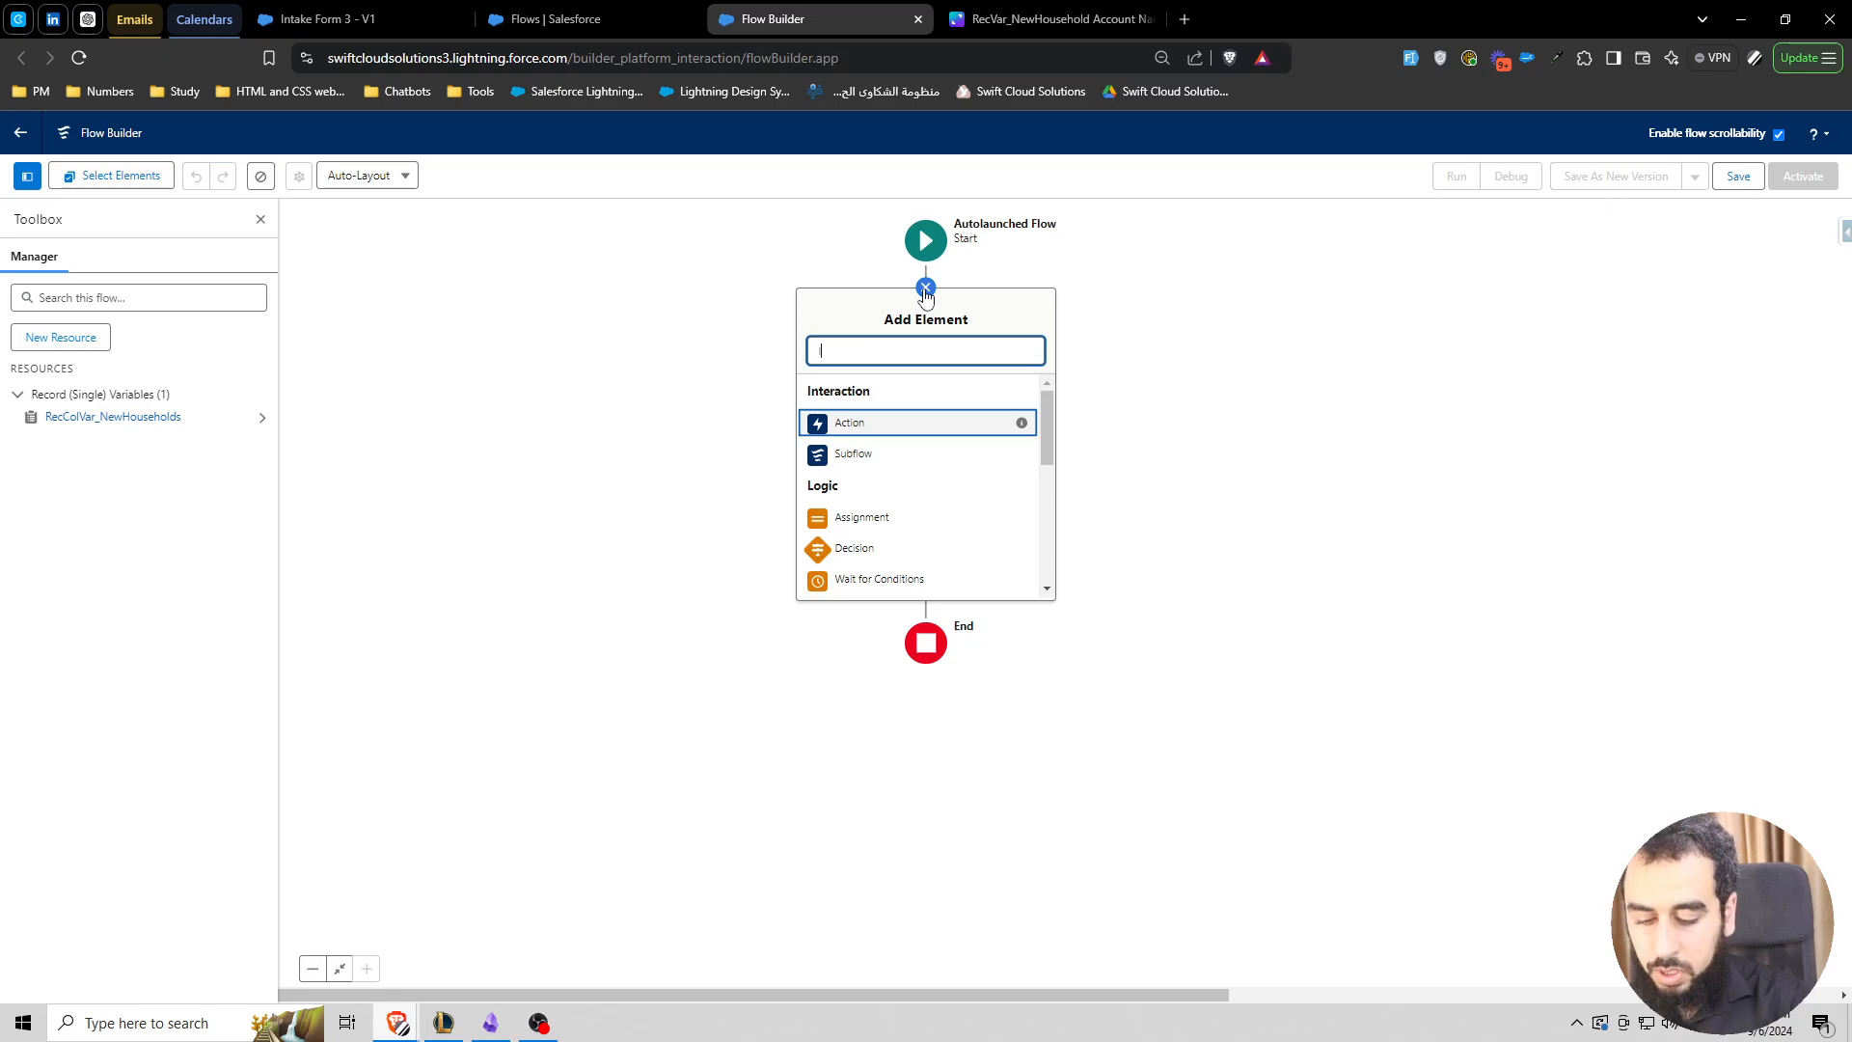
type("lo")
key("Down")
key("Return")
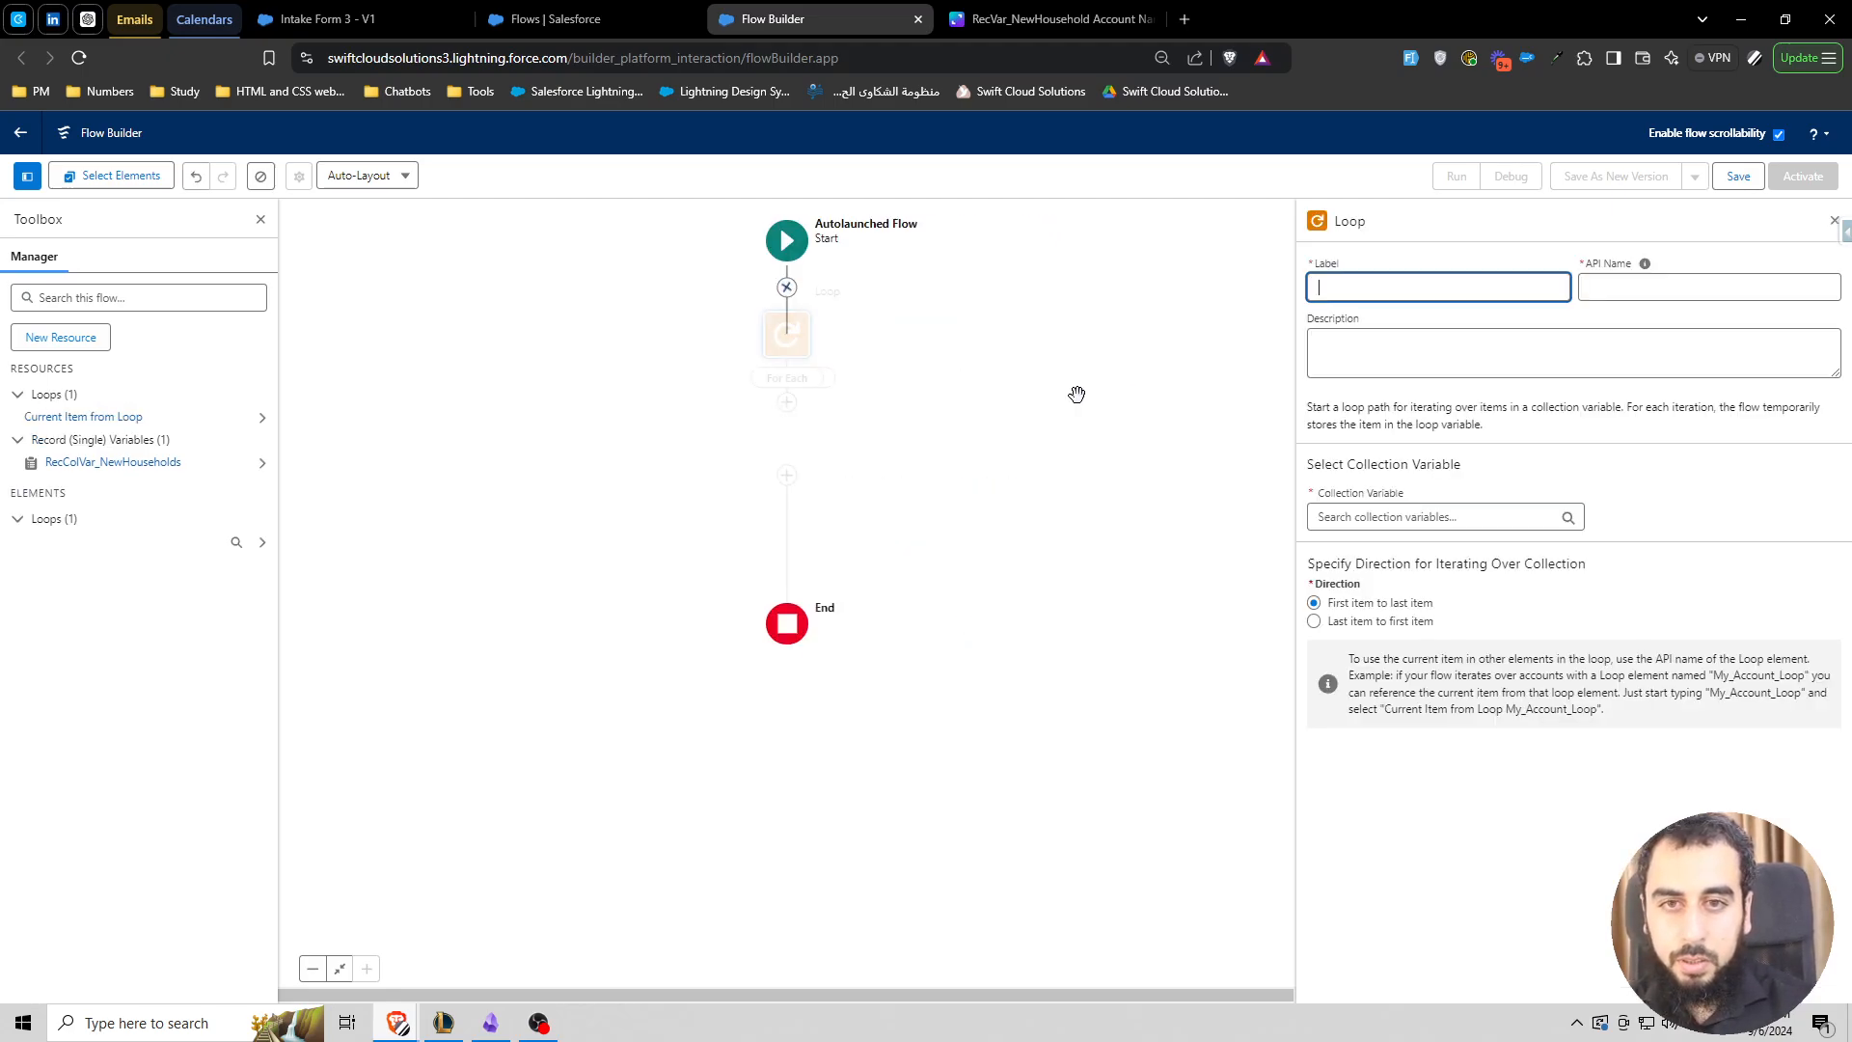
type("Loop New")
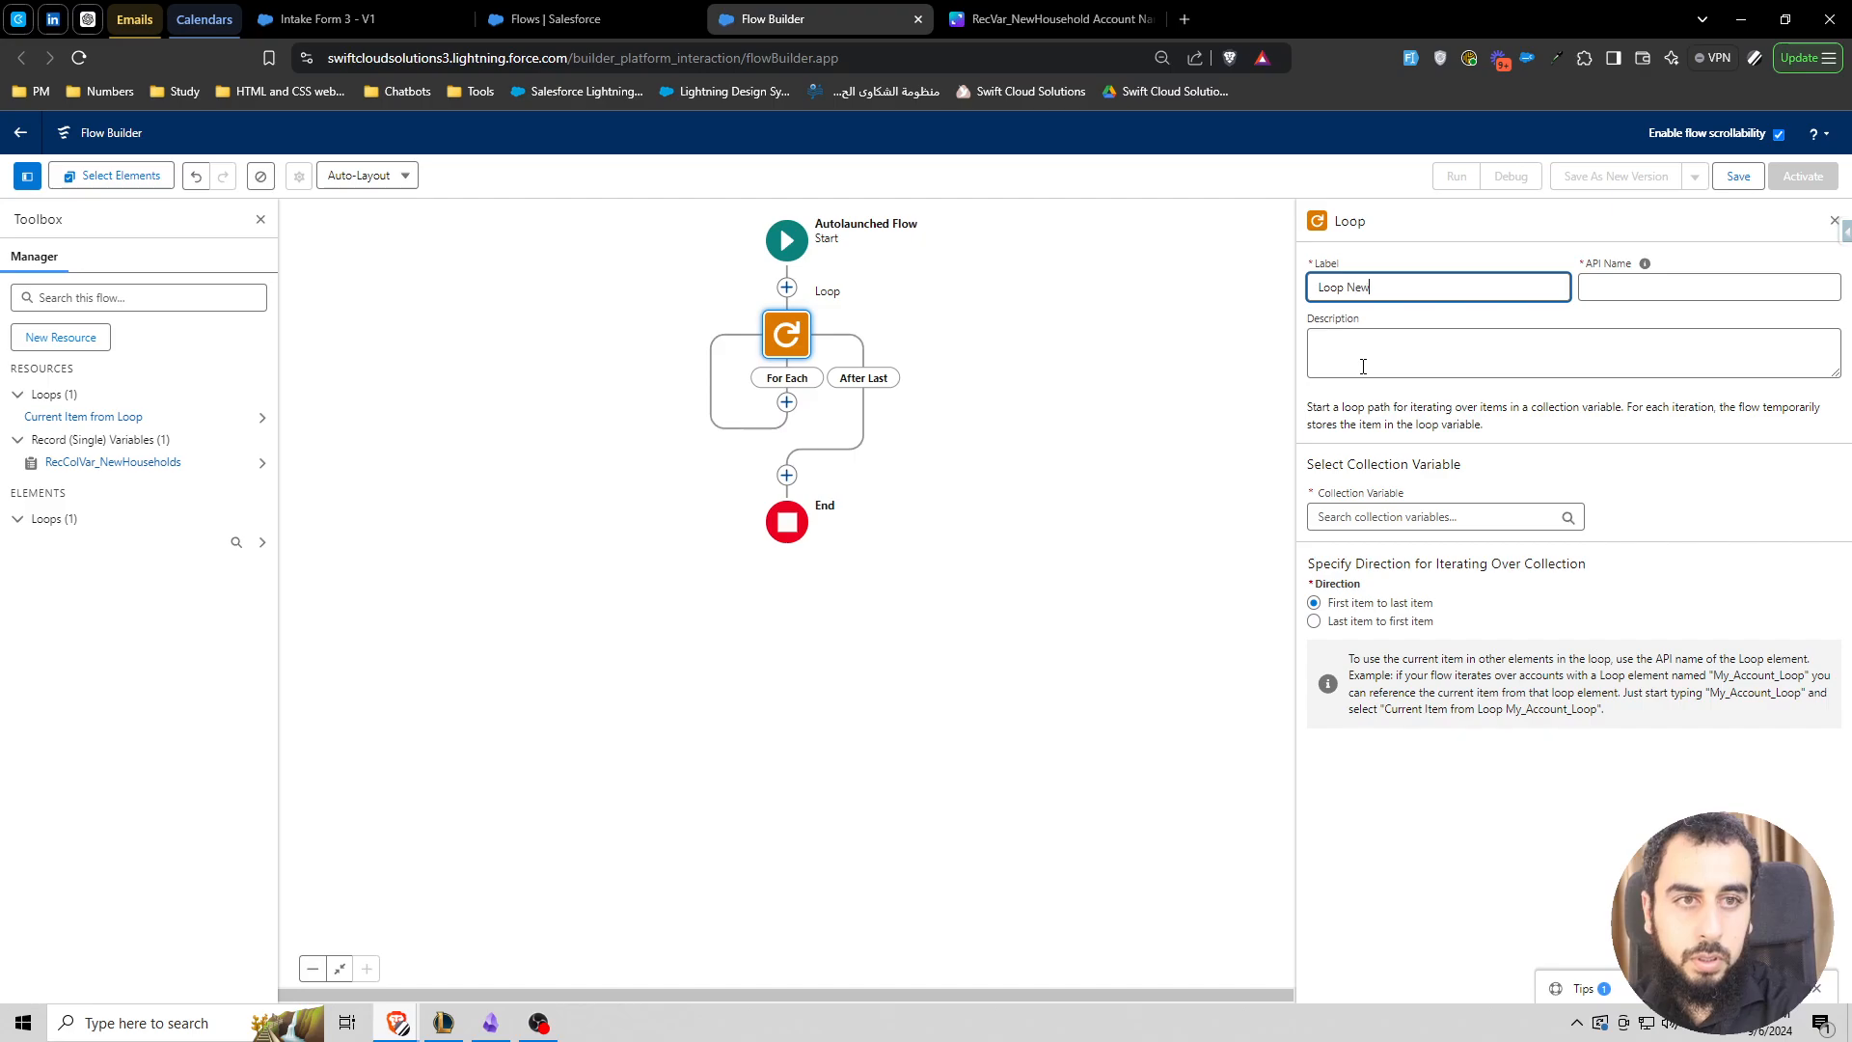
type(" Households")
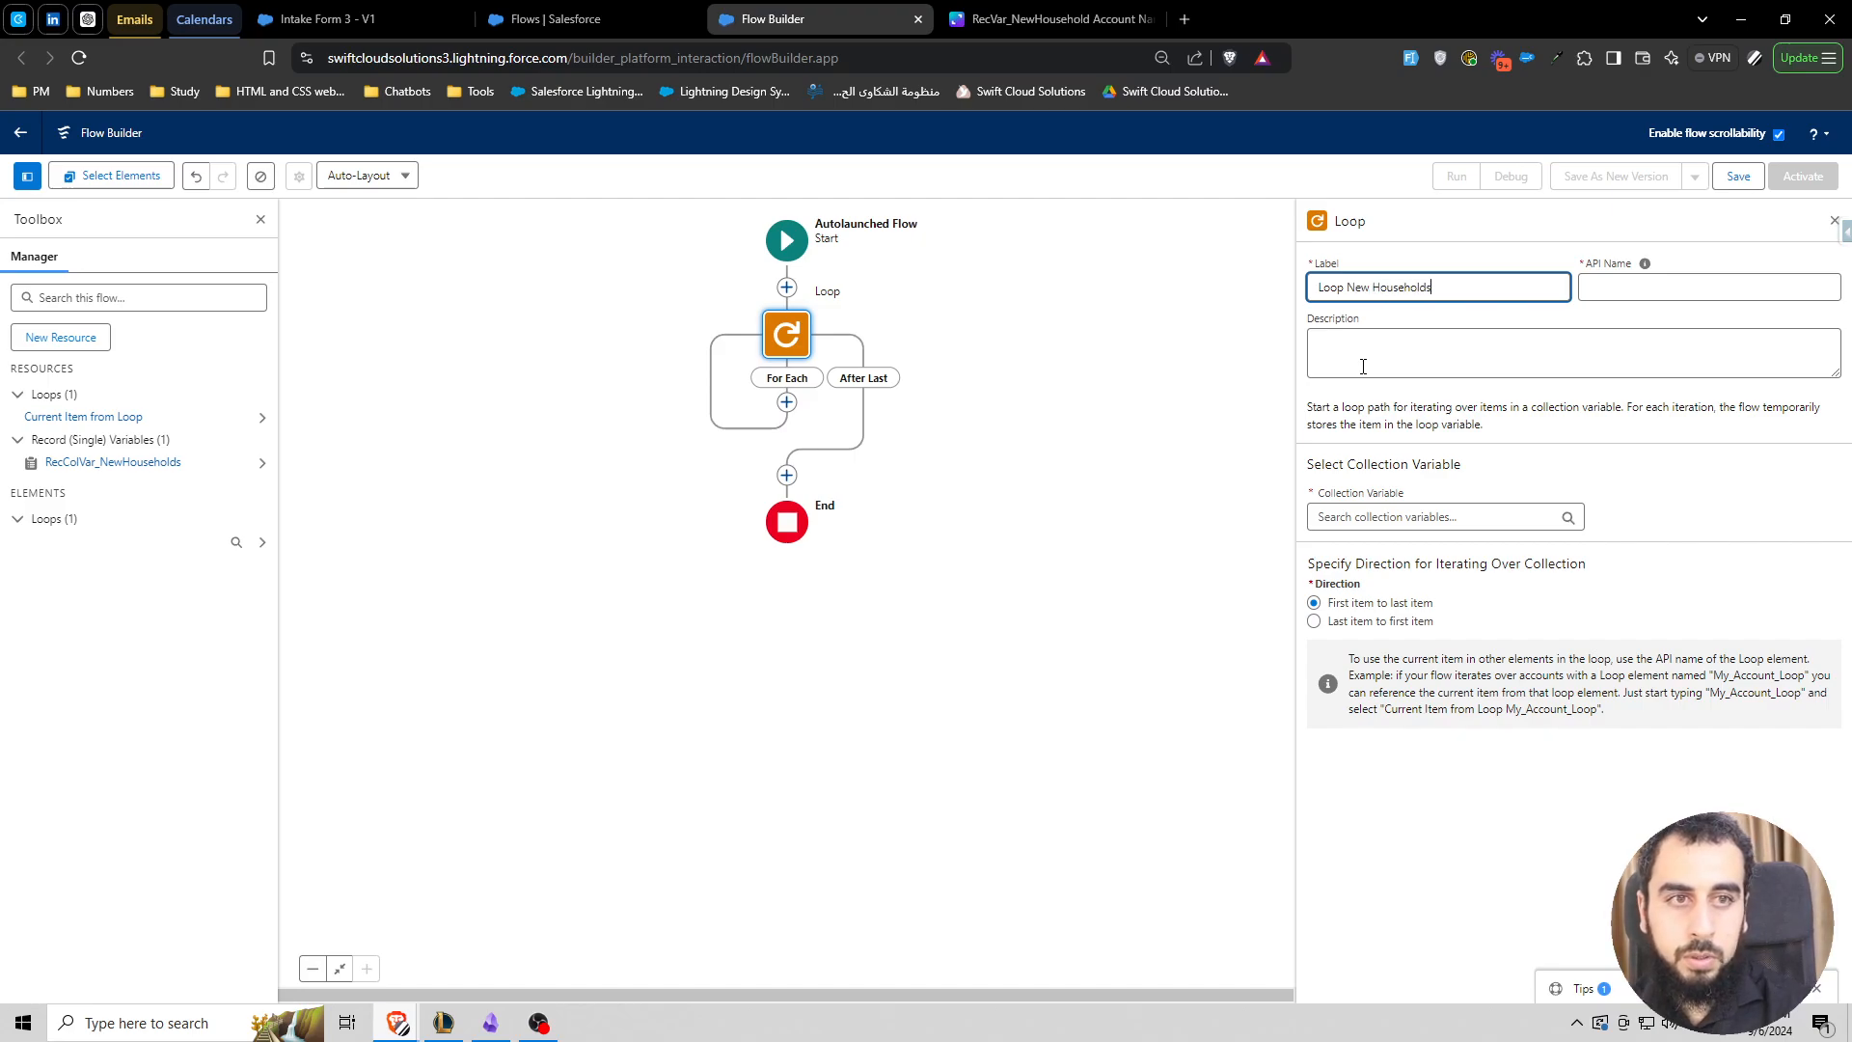
- Delete the single-record variable RecColVar_NewHouseholds from the flow's resources
left_click(1414, 515)
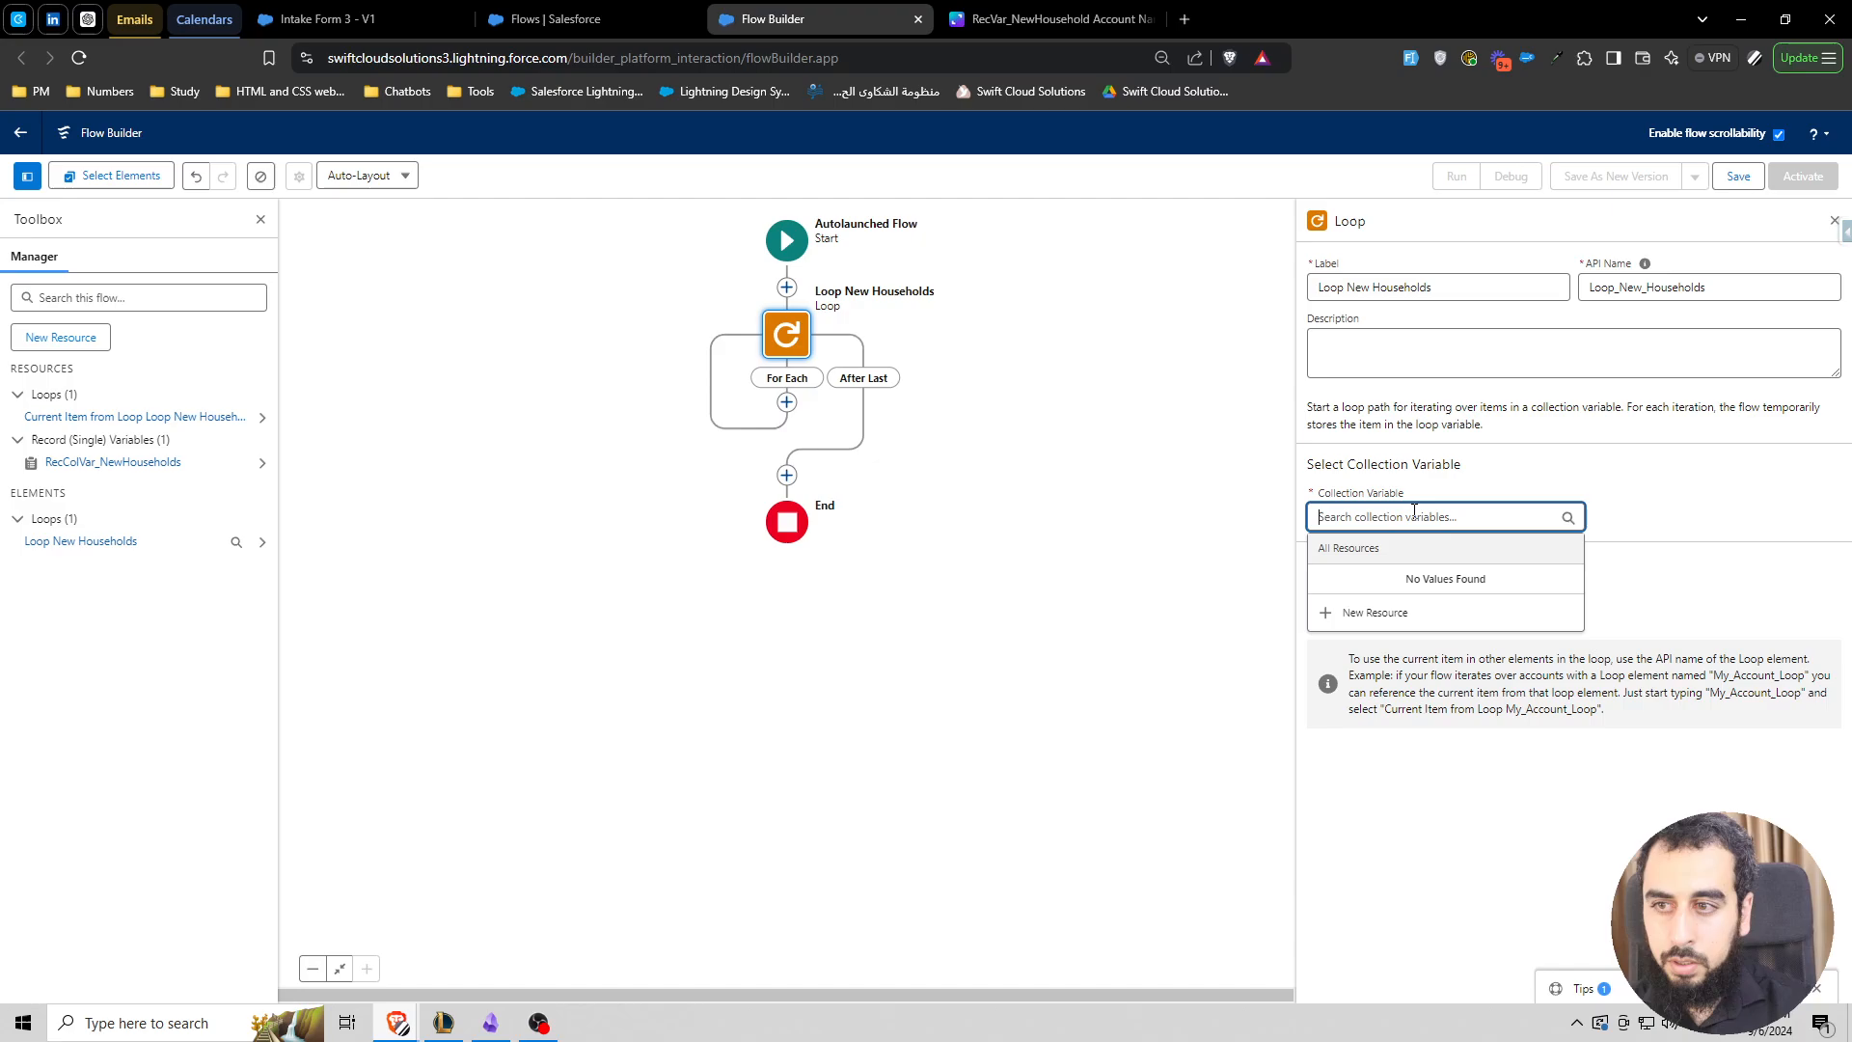
left_click(78, 463)
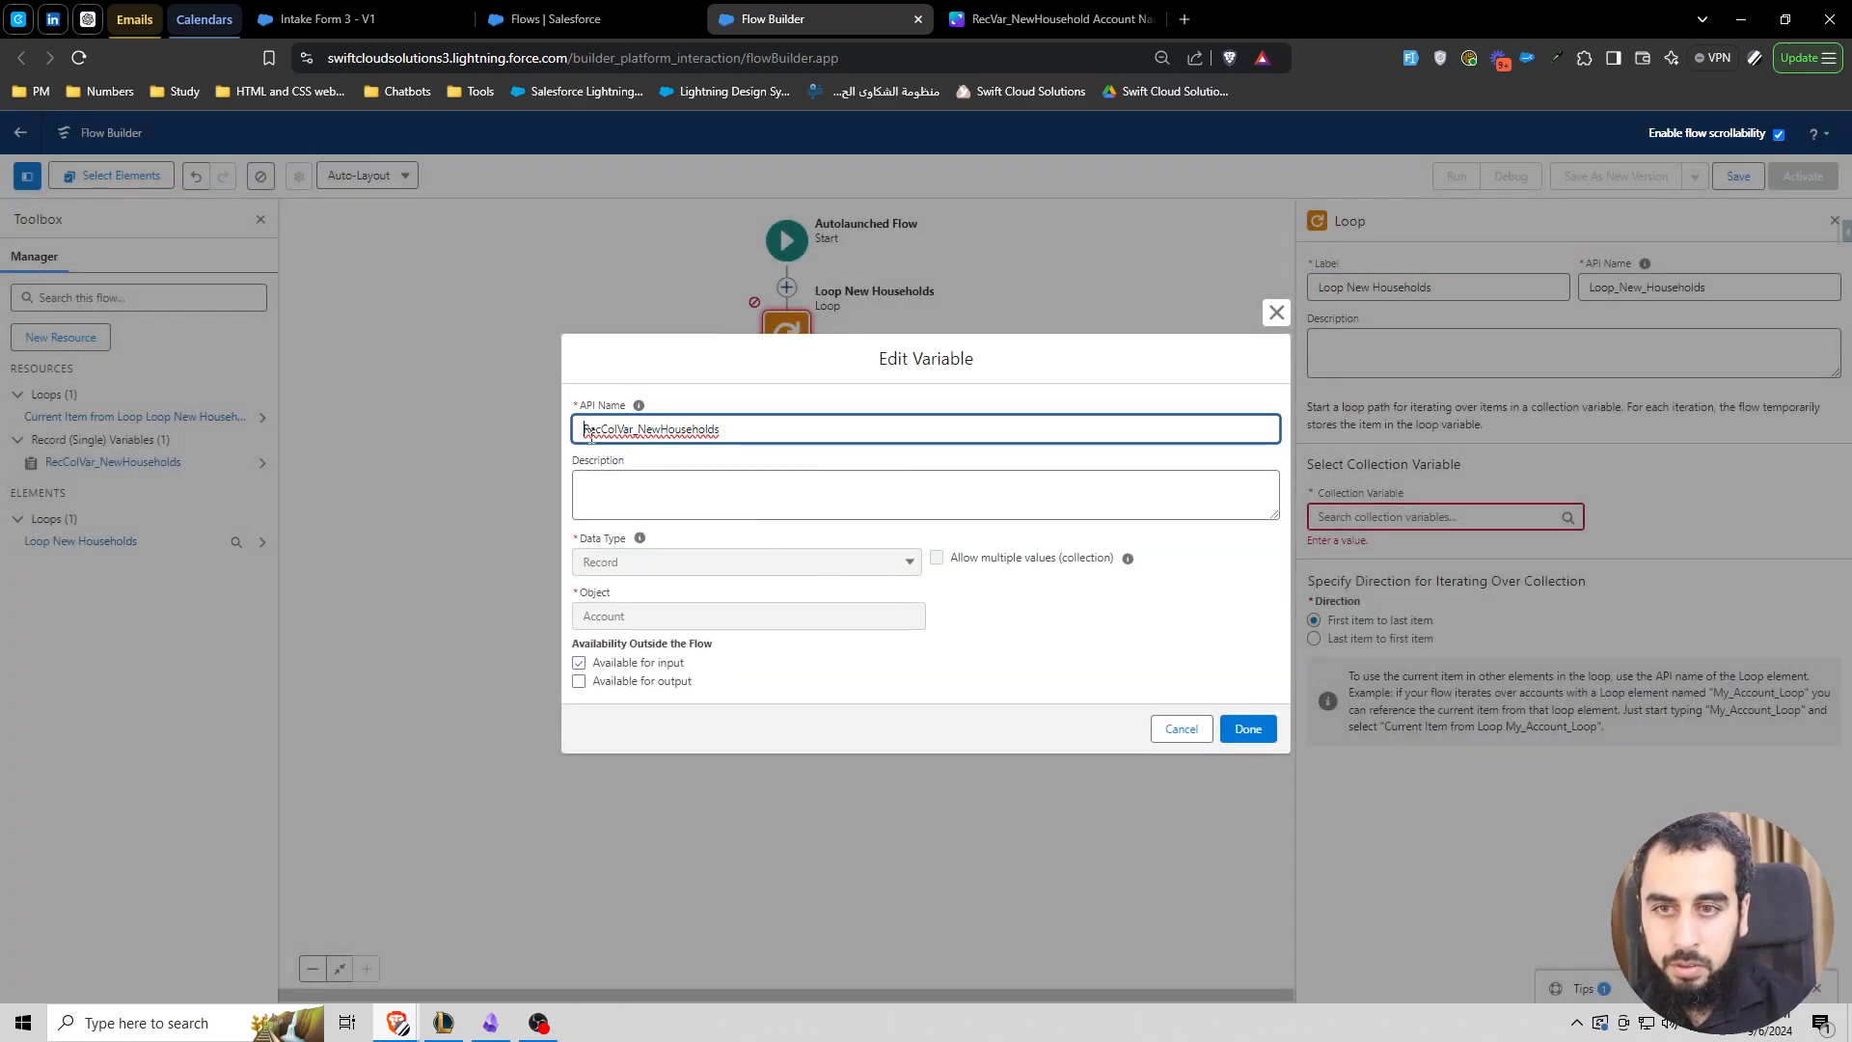
left_click(1181, 730)
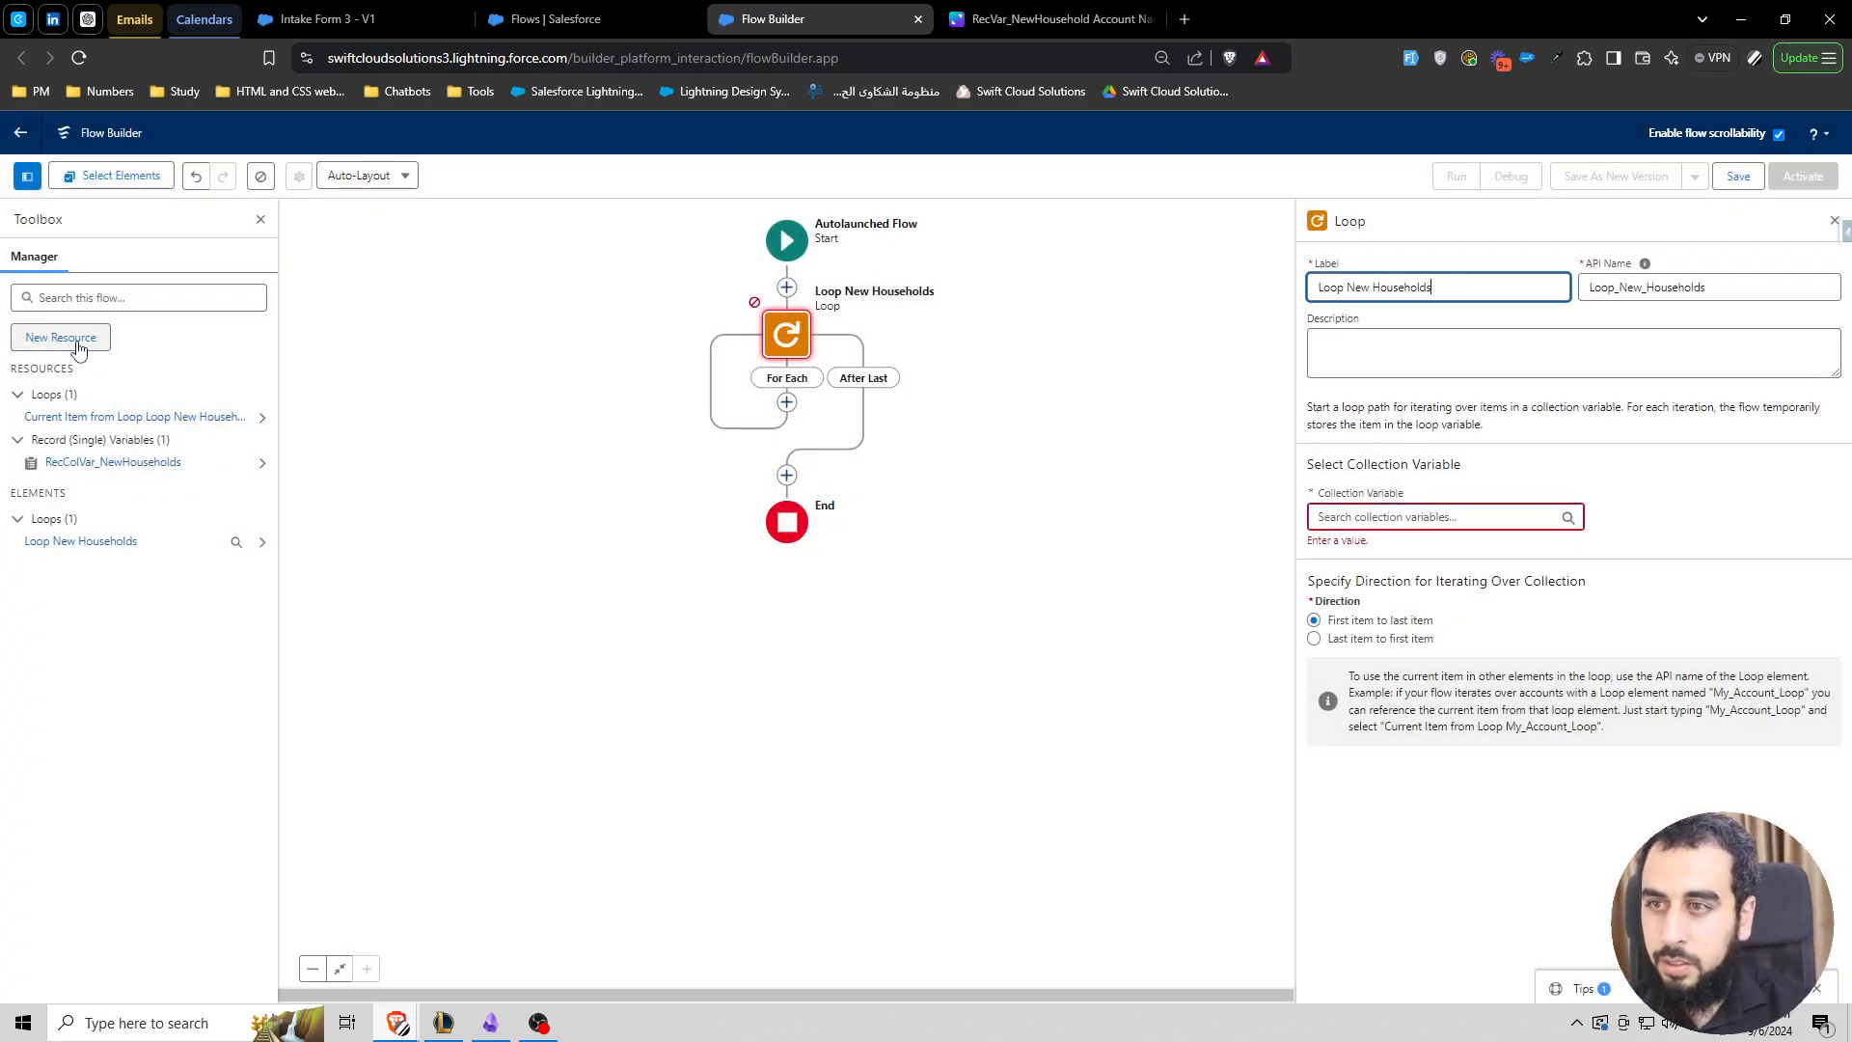
left_click(263, 463)
left_click(168, 341)
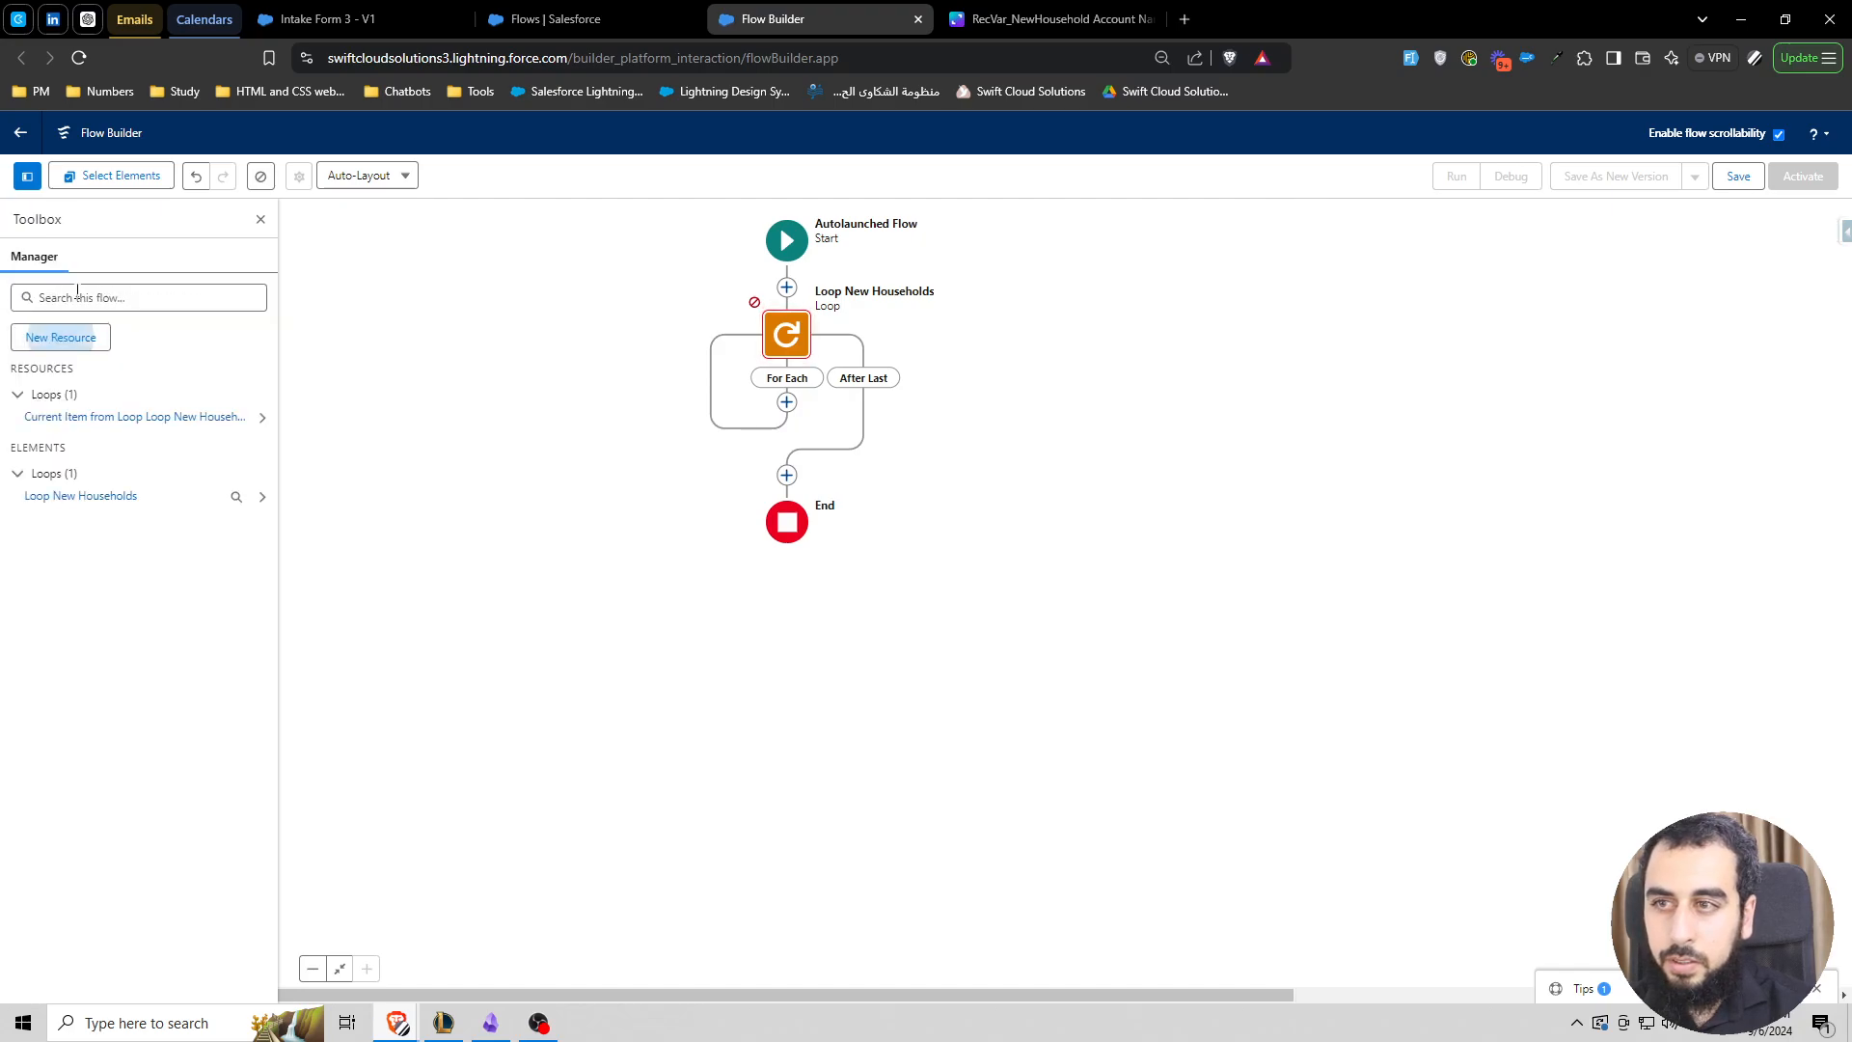
- Create a Record variable named RecColVar_NewHouseholds for the Account object, allowing multiple values (collection)
left_click(58, 337)
left_click(673, 483)
left_click(627, 518)
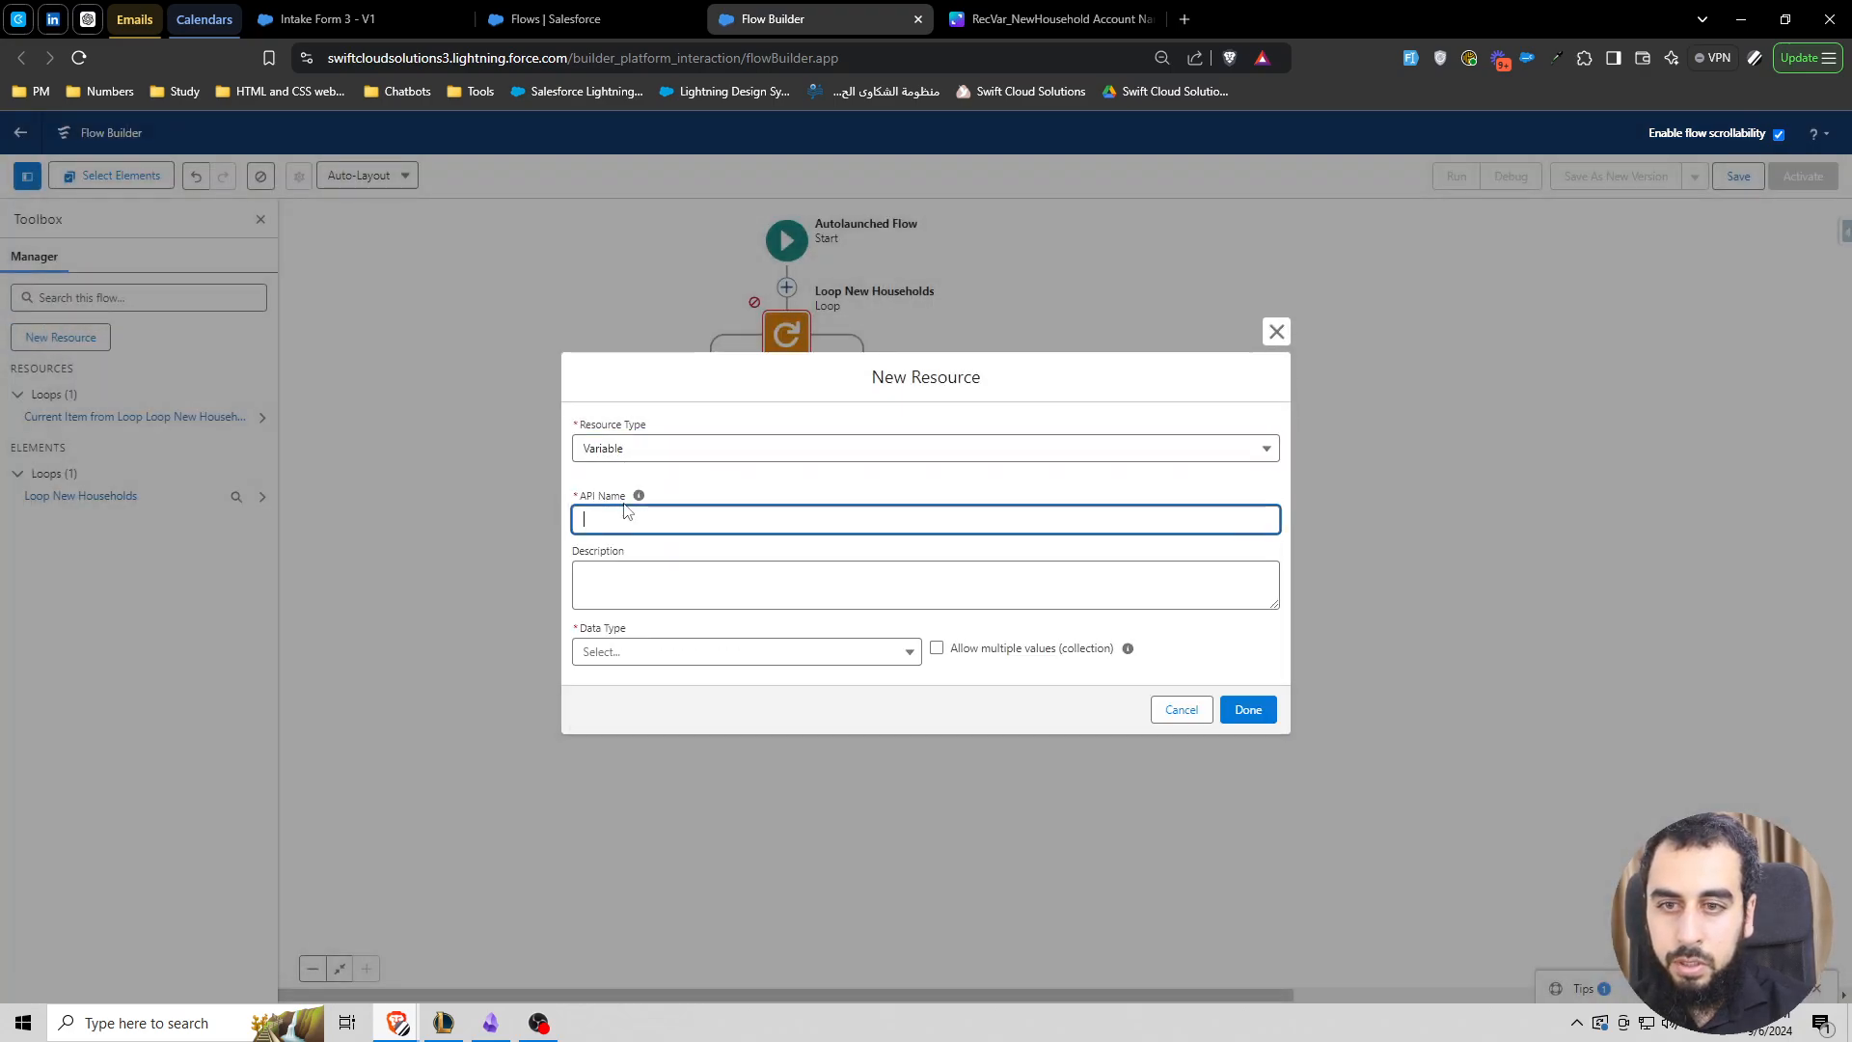
type("RecColVar_NewHouseholds")
left_click(662, 651)
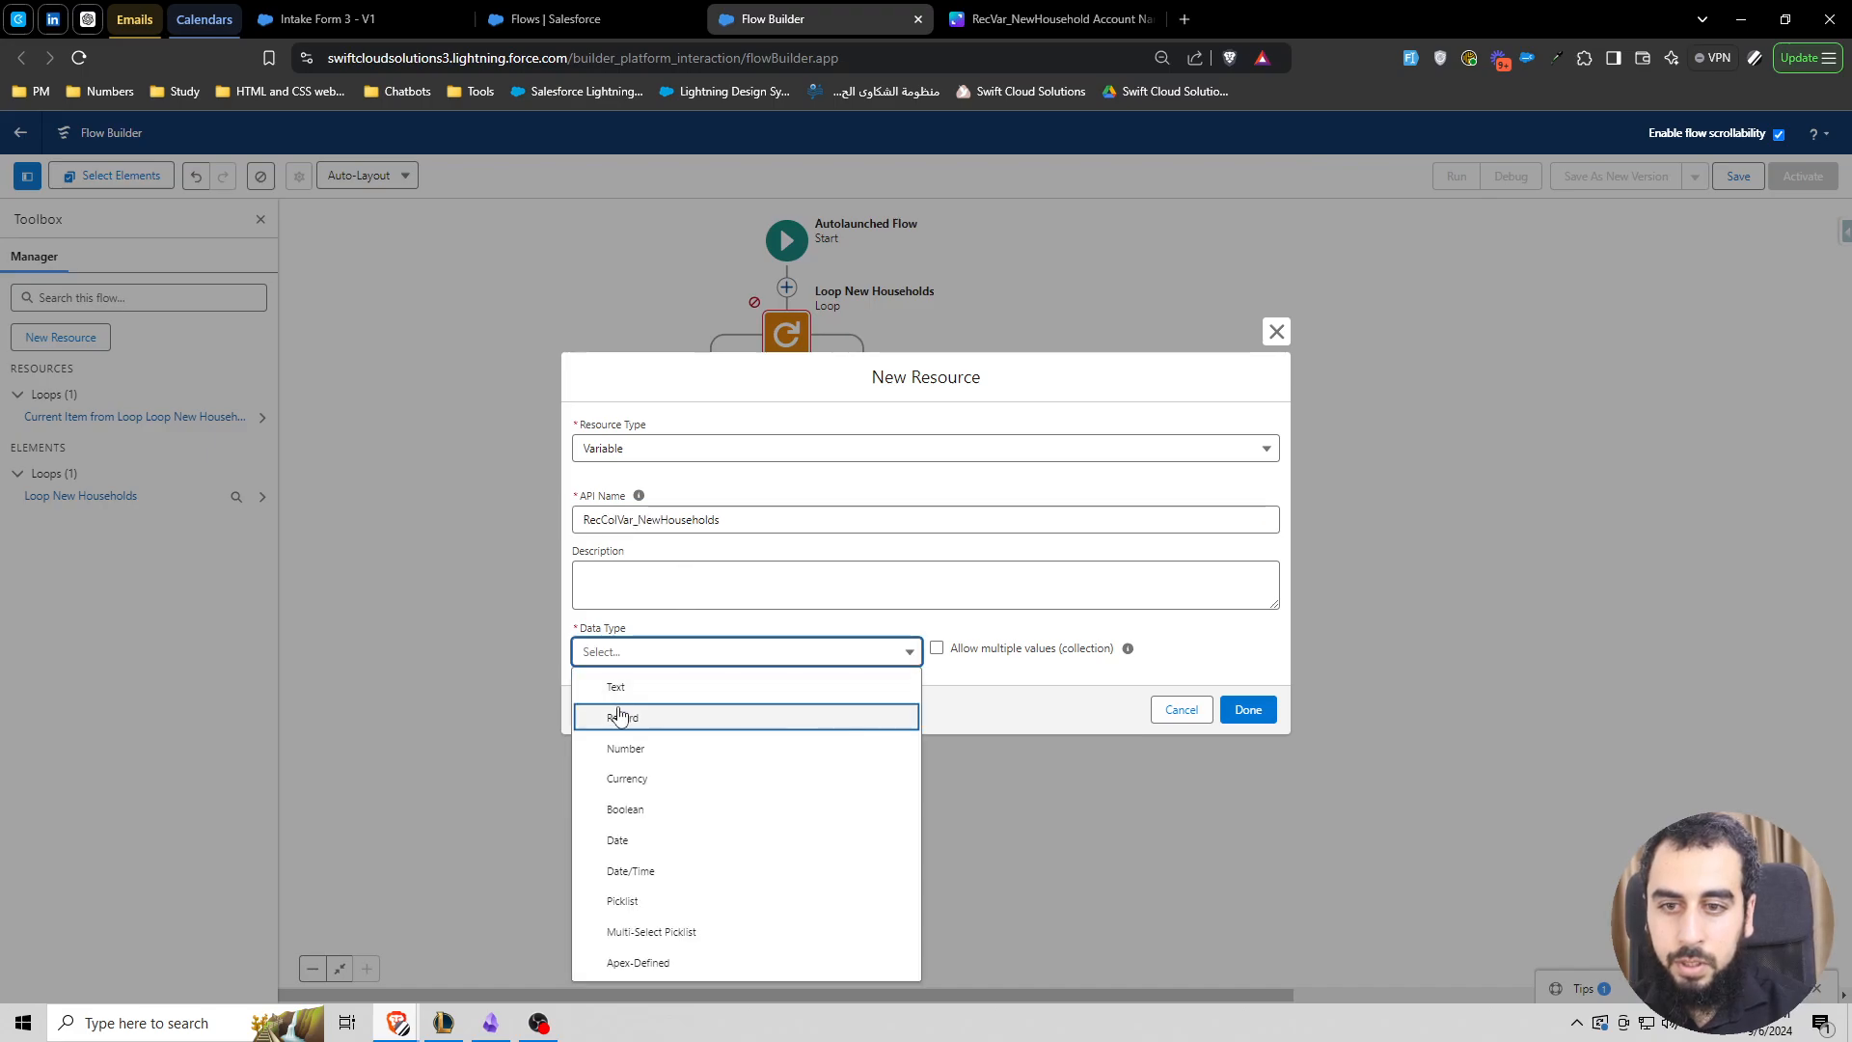
left_click(620, 717)
left_click(622, 651)
type("acc")
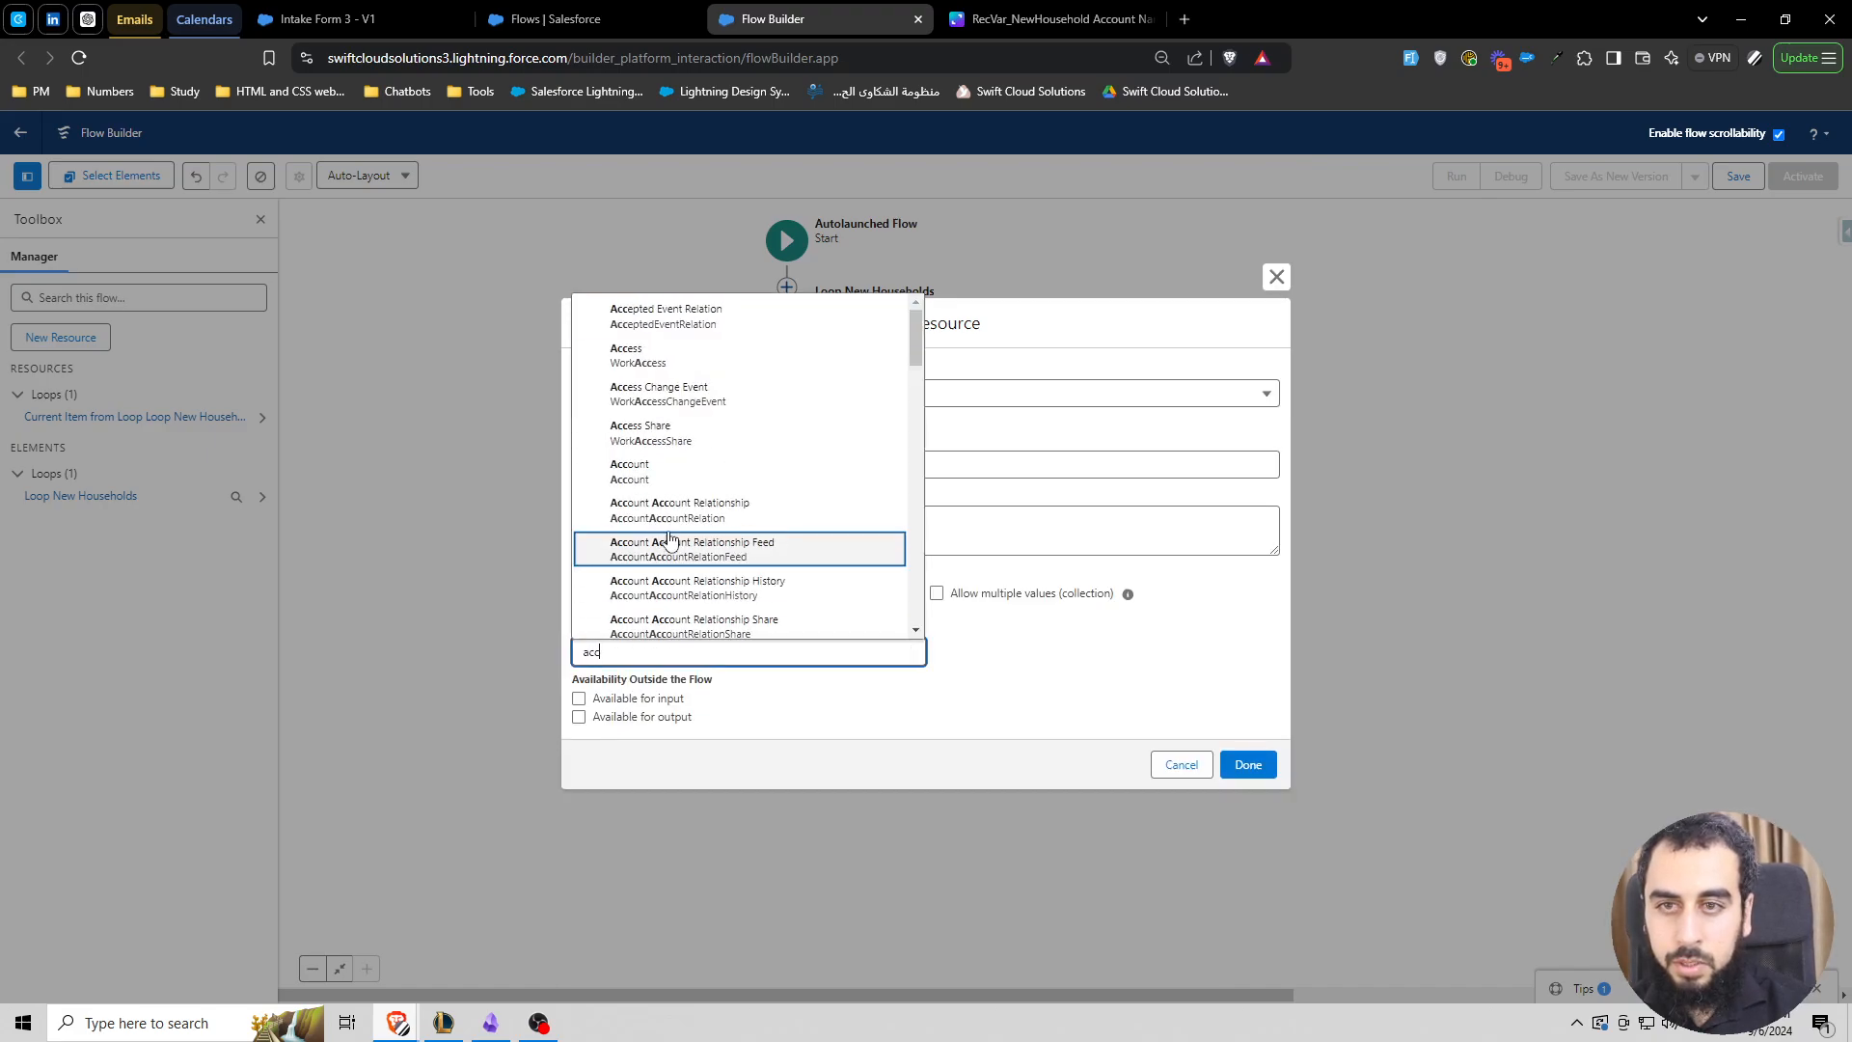
left_click(664, 467)
left_click(937, 593)
left_click(1249, 764)
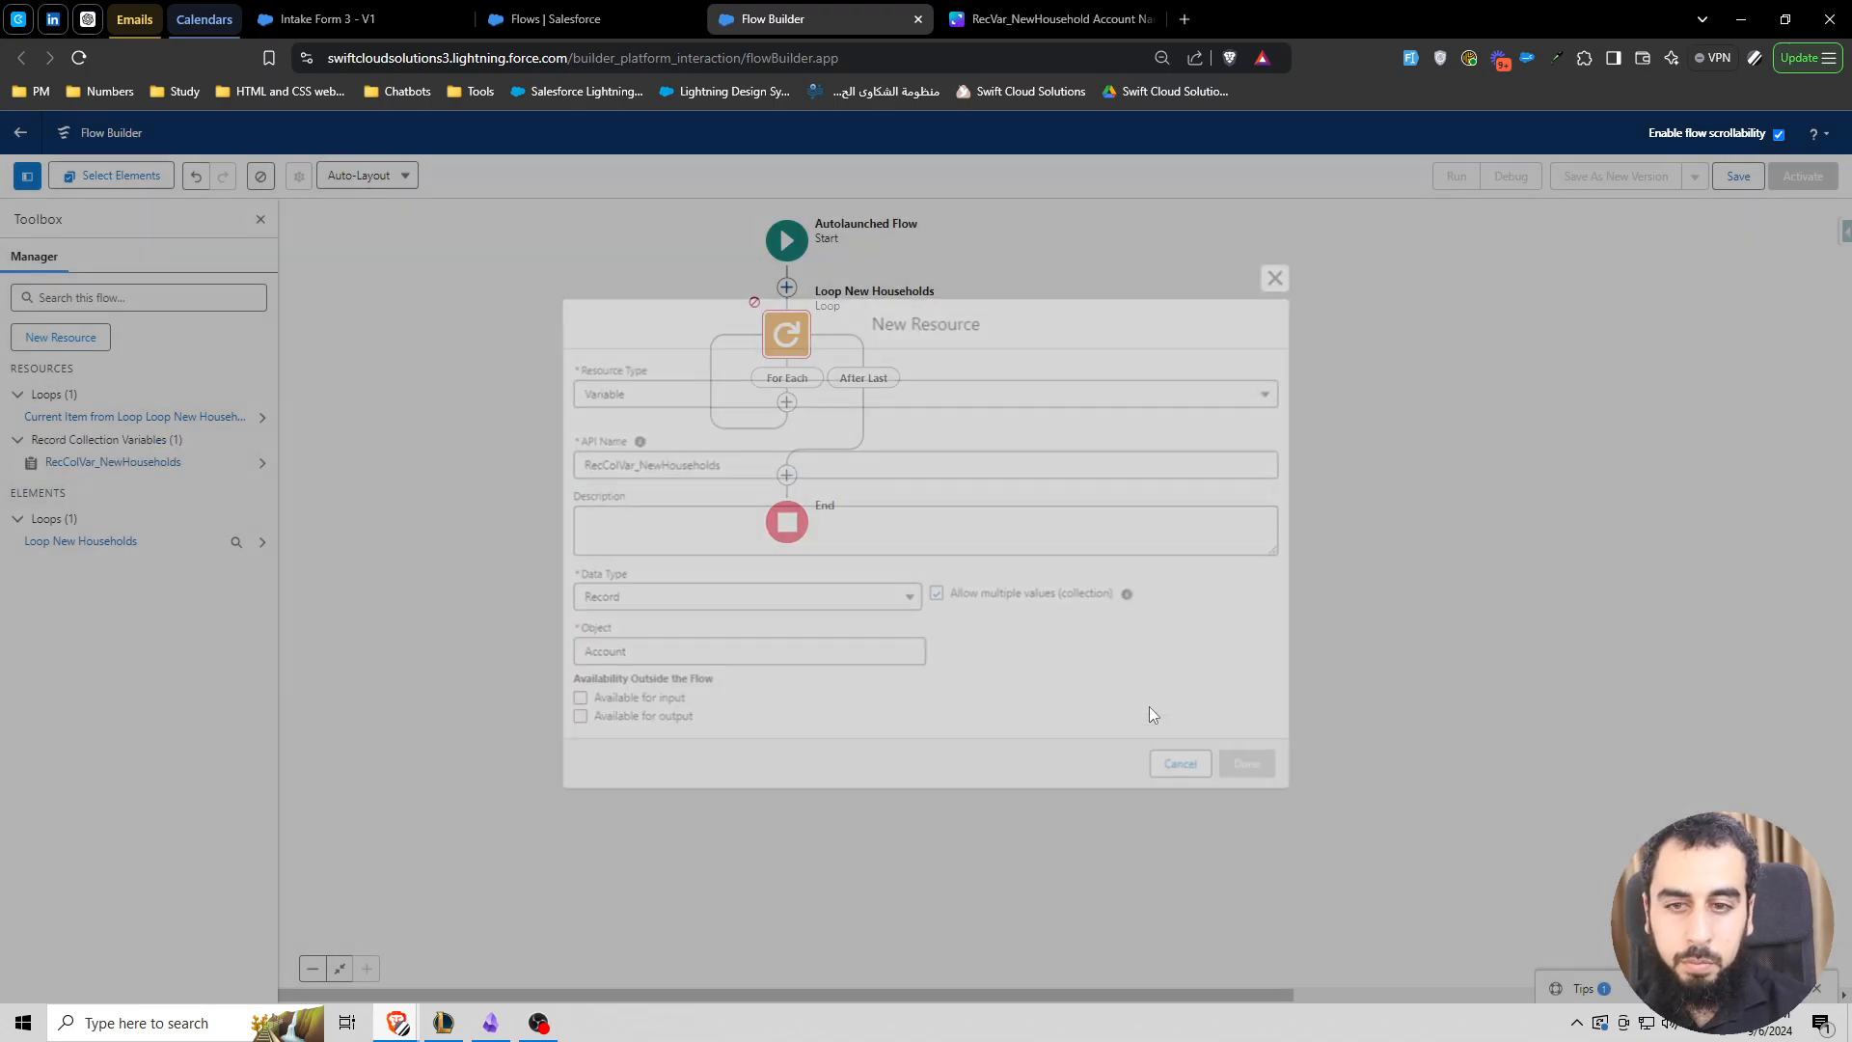
- Set RecColVar_NewHouseholds as the collection variable of the Loop New Households element
left_click(787, 333)
left_click(785, 500)
left_click(1397, 518)
type("rec")
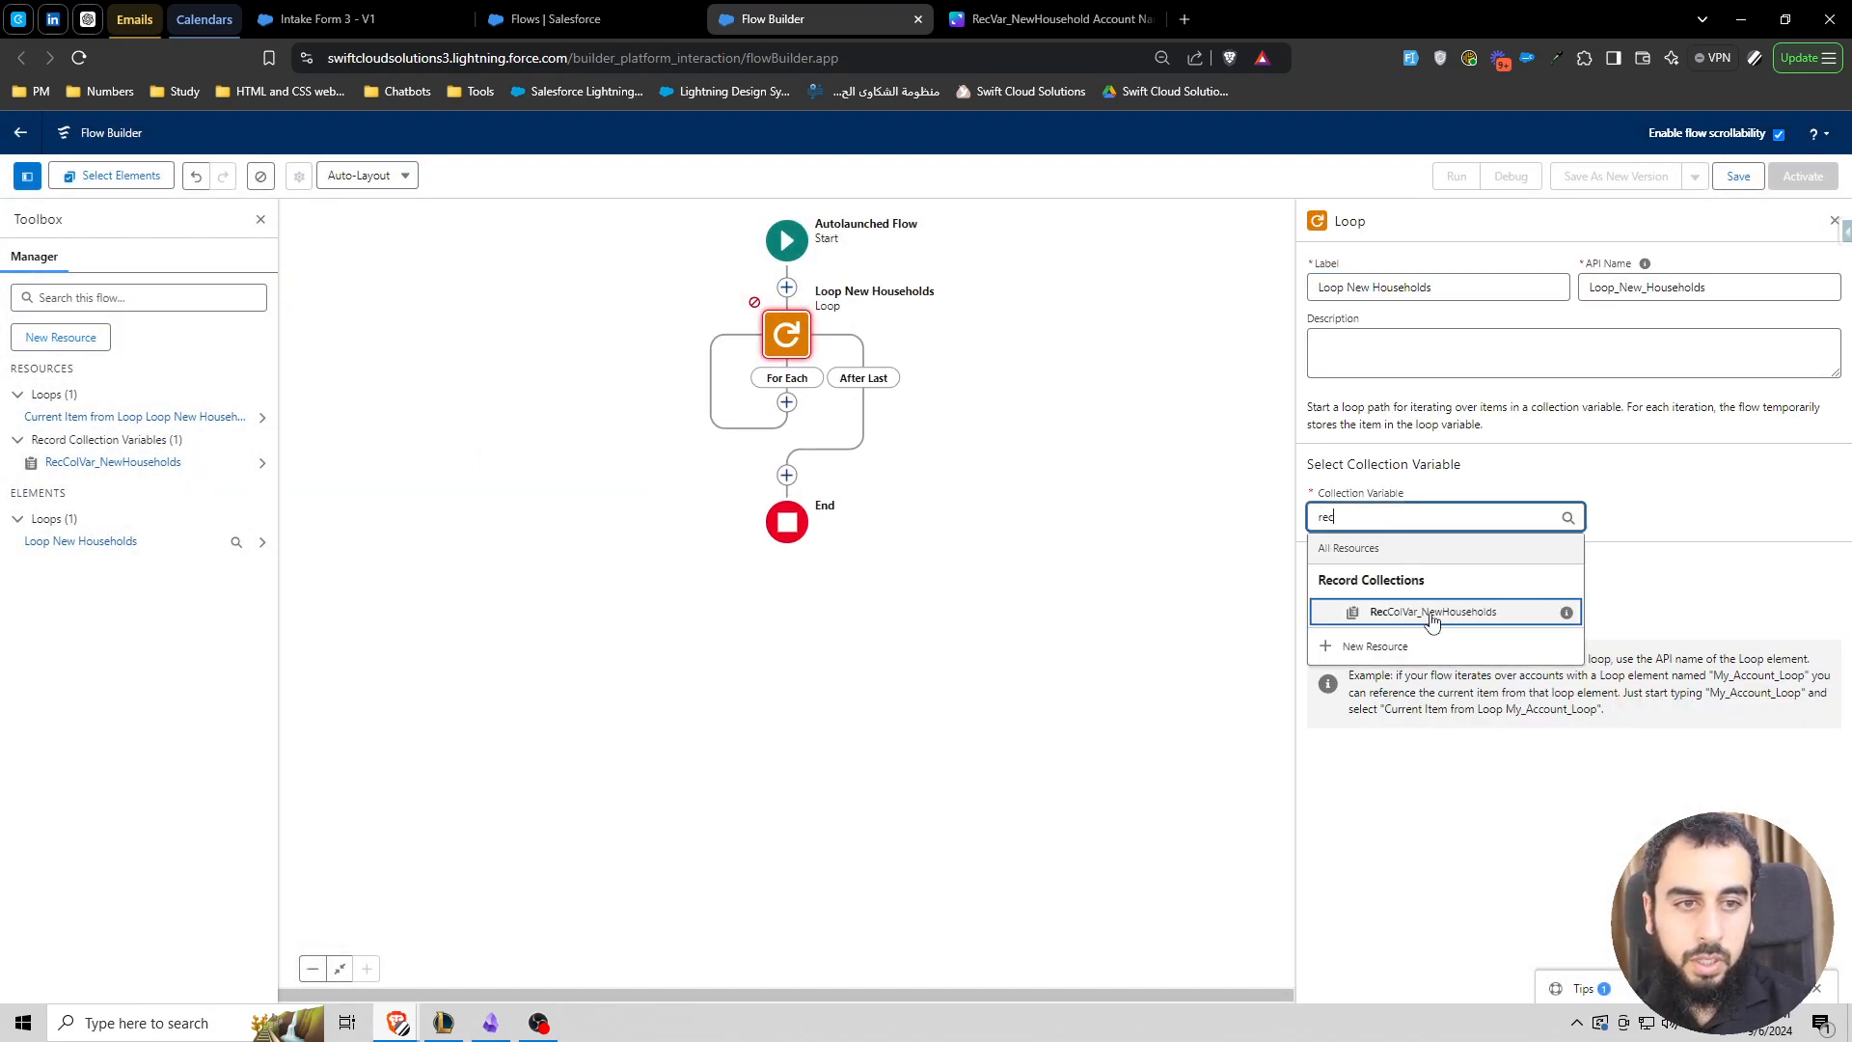
left_click(1428, 612)
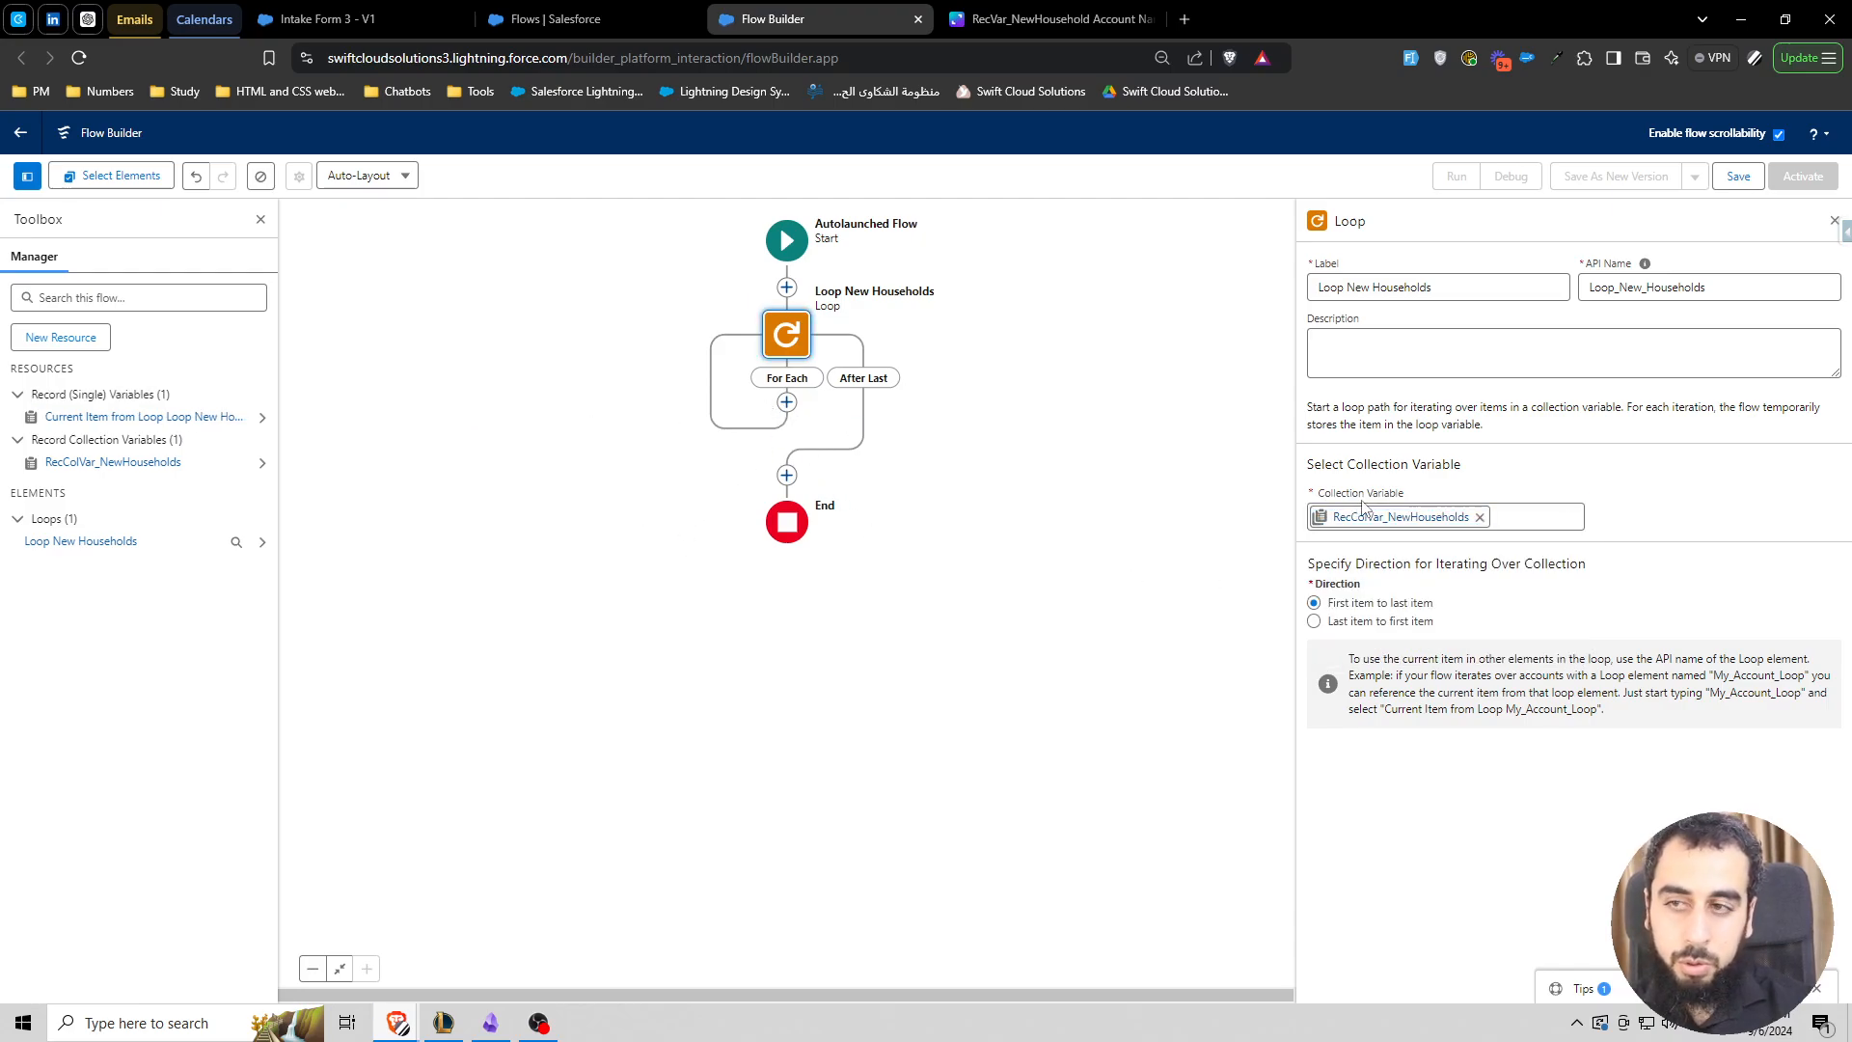
- Start another new Variable resource with the API name RecVar_PartyRelationshipGroup
left_click(64, 339)
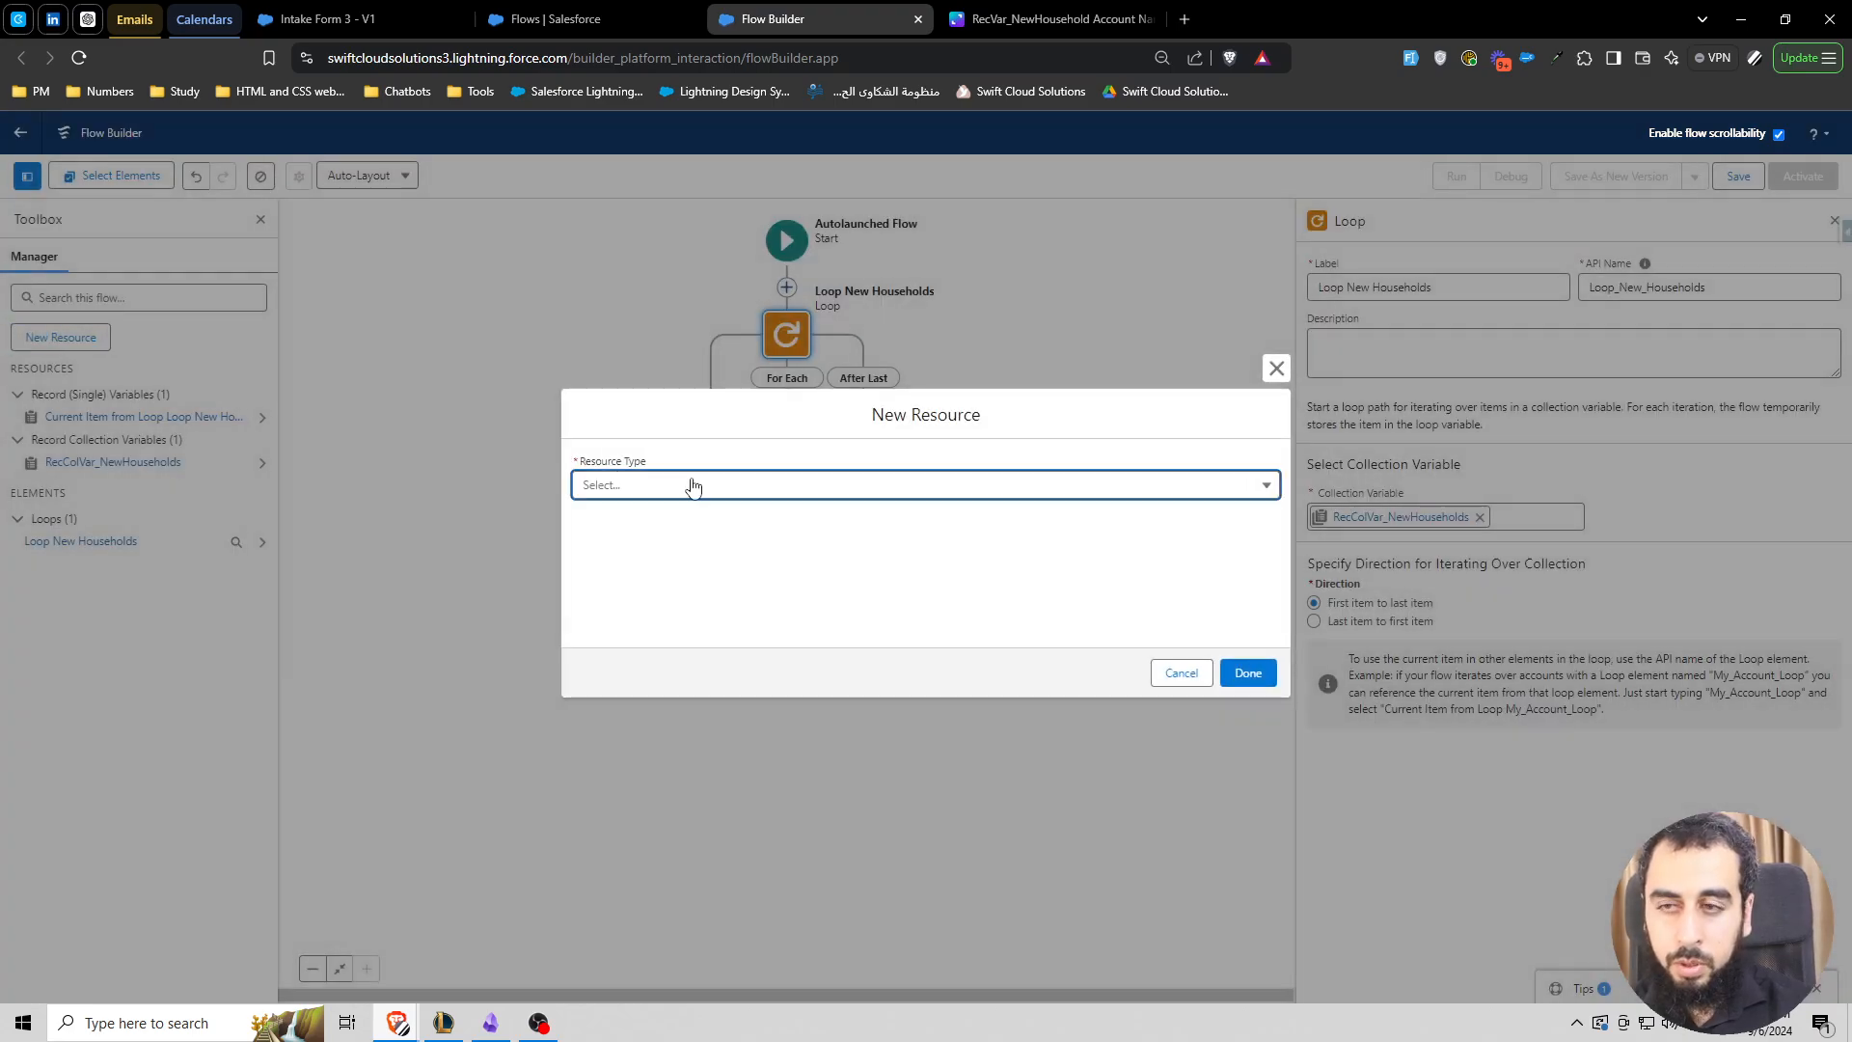
left_click(681, 489)
left_click(666, 529)
left_click(620, 521)
type("R")
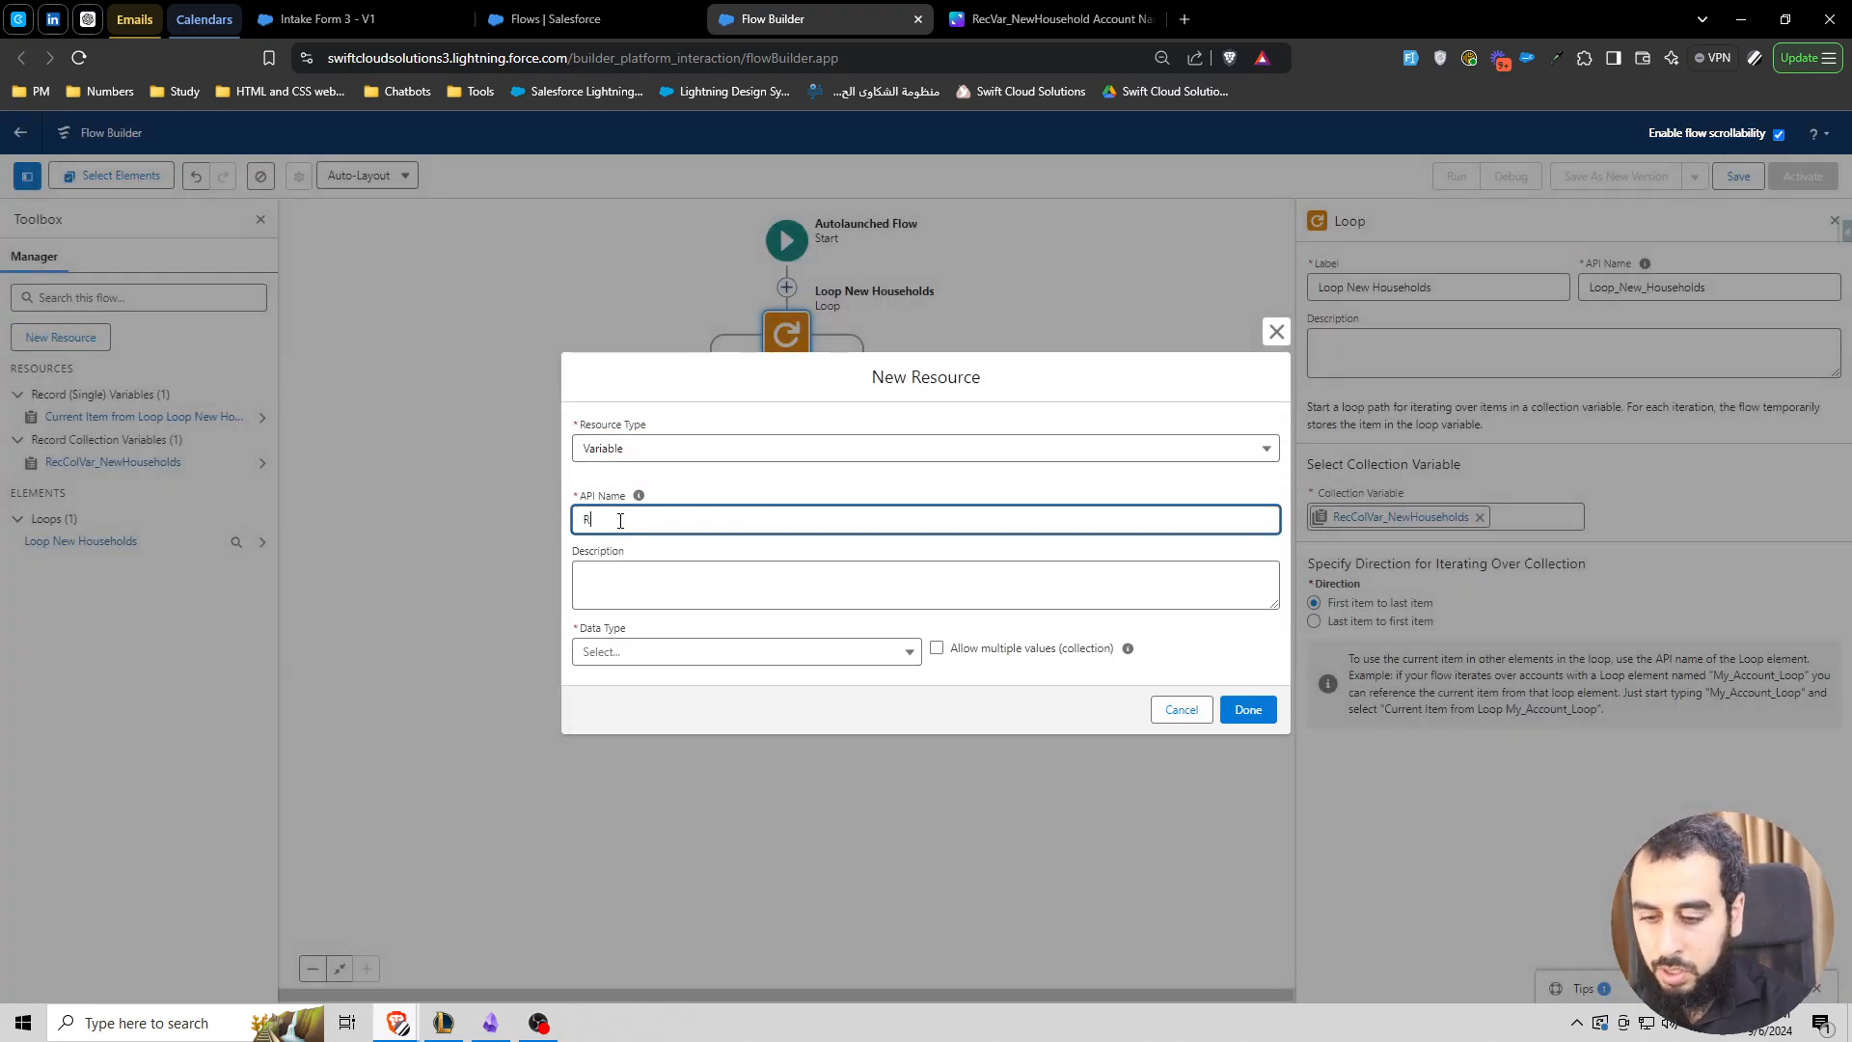
type("ecVar_PartyRelationshipGroup")
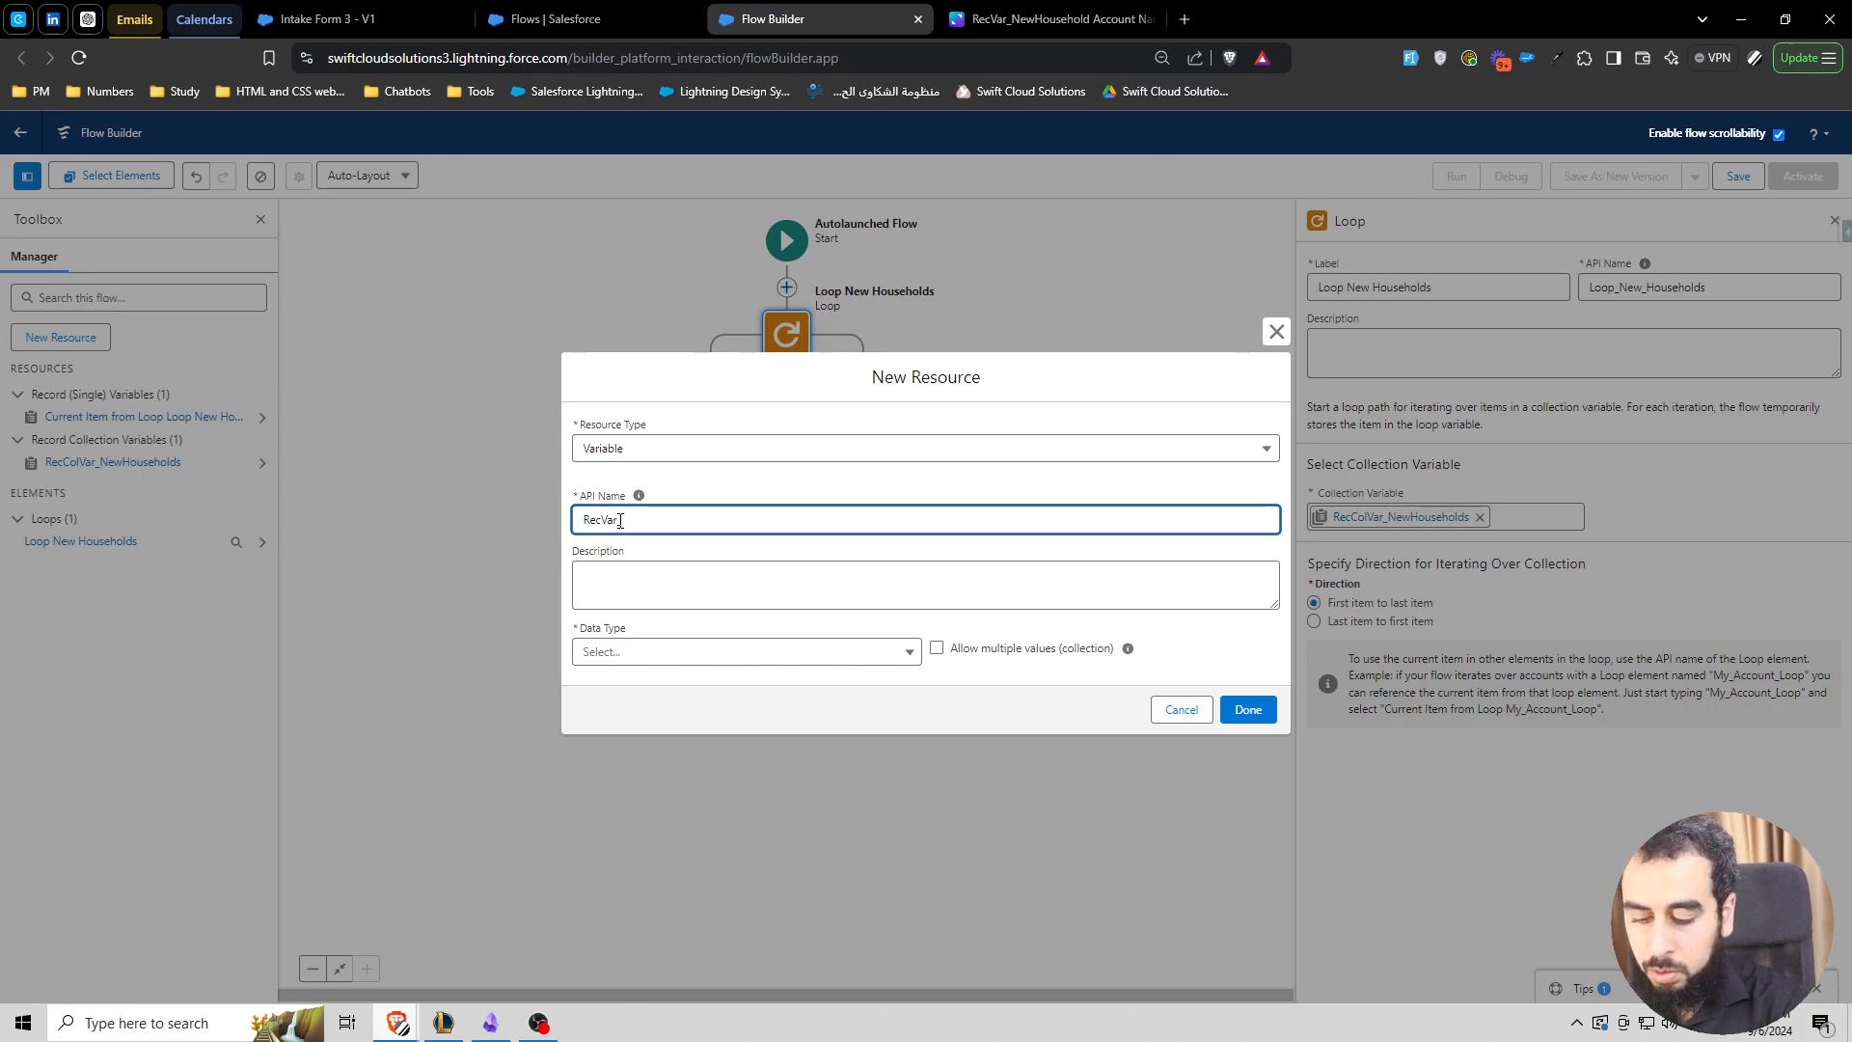
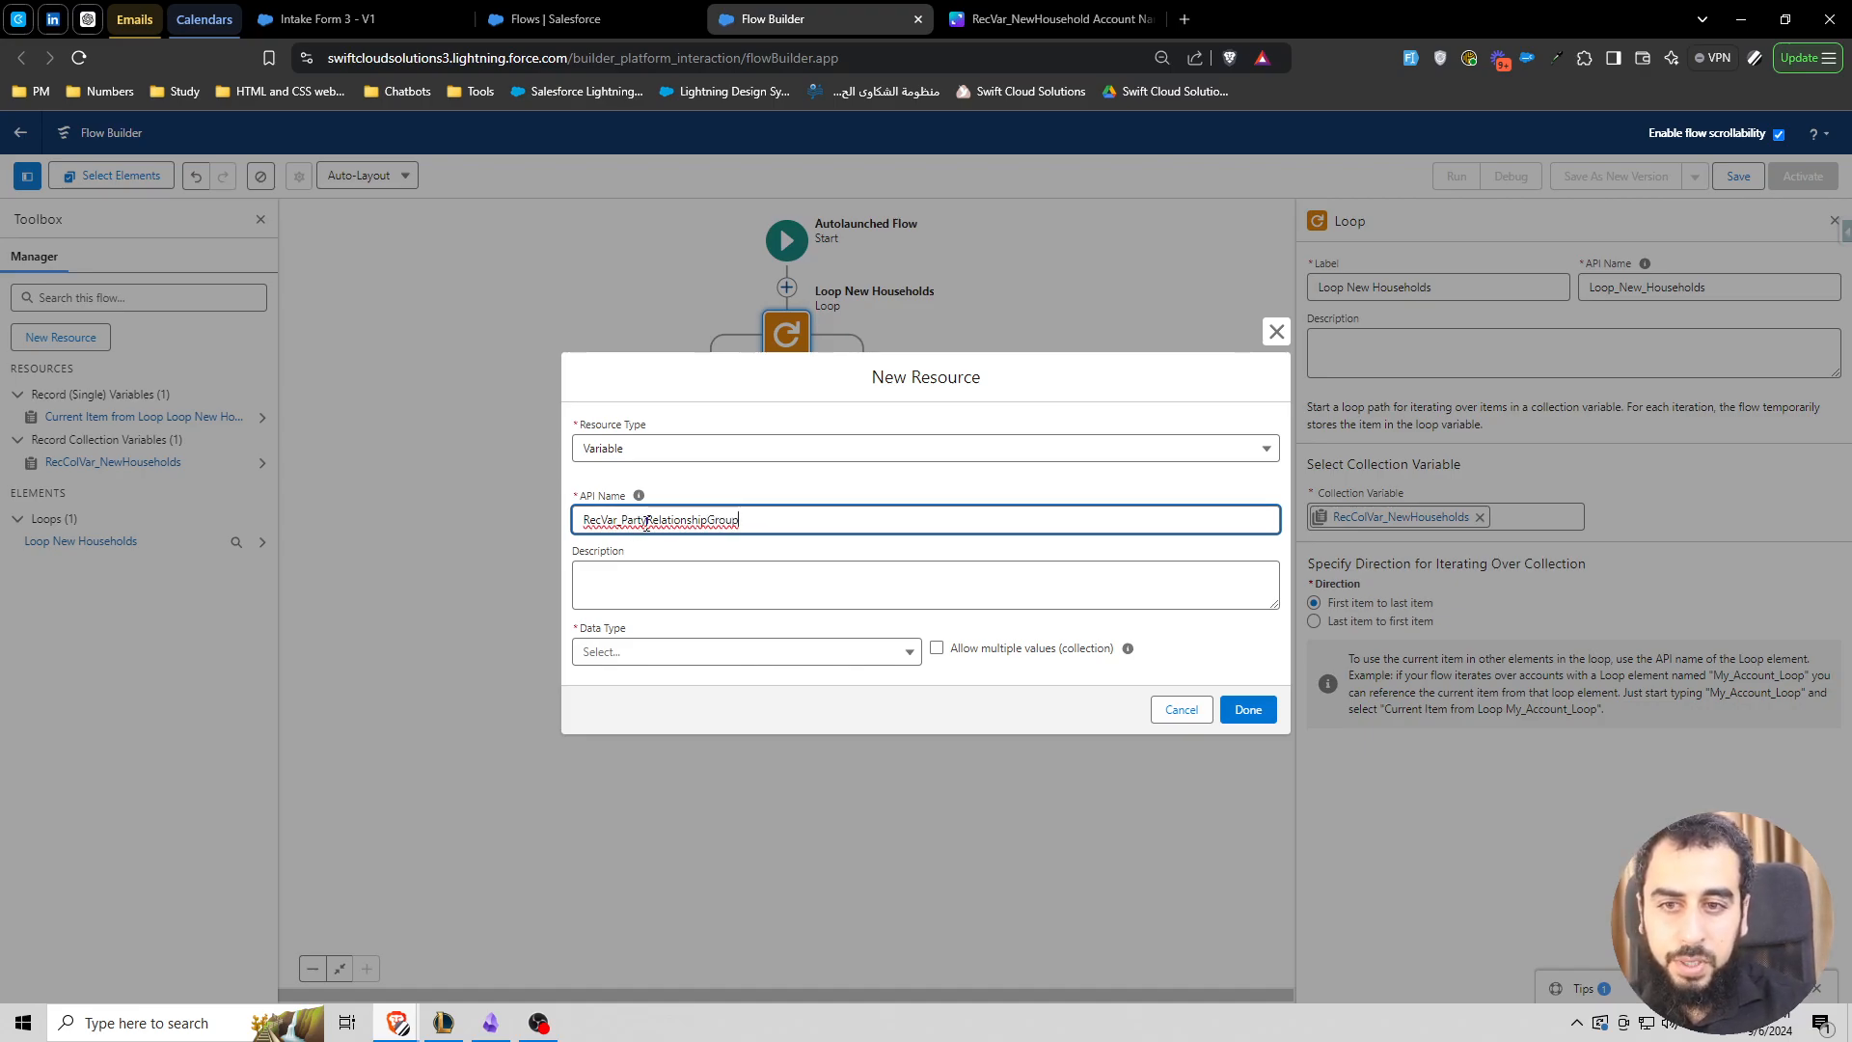
double_click(741, 521)
key("ctrl+c")
left_click(745, 495)
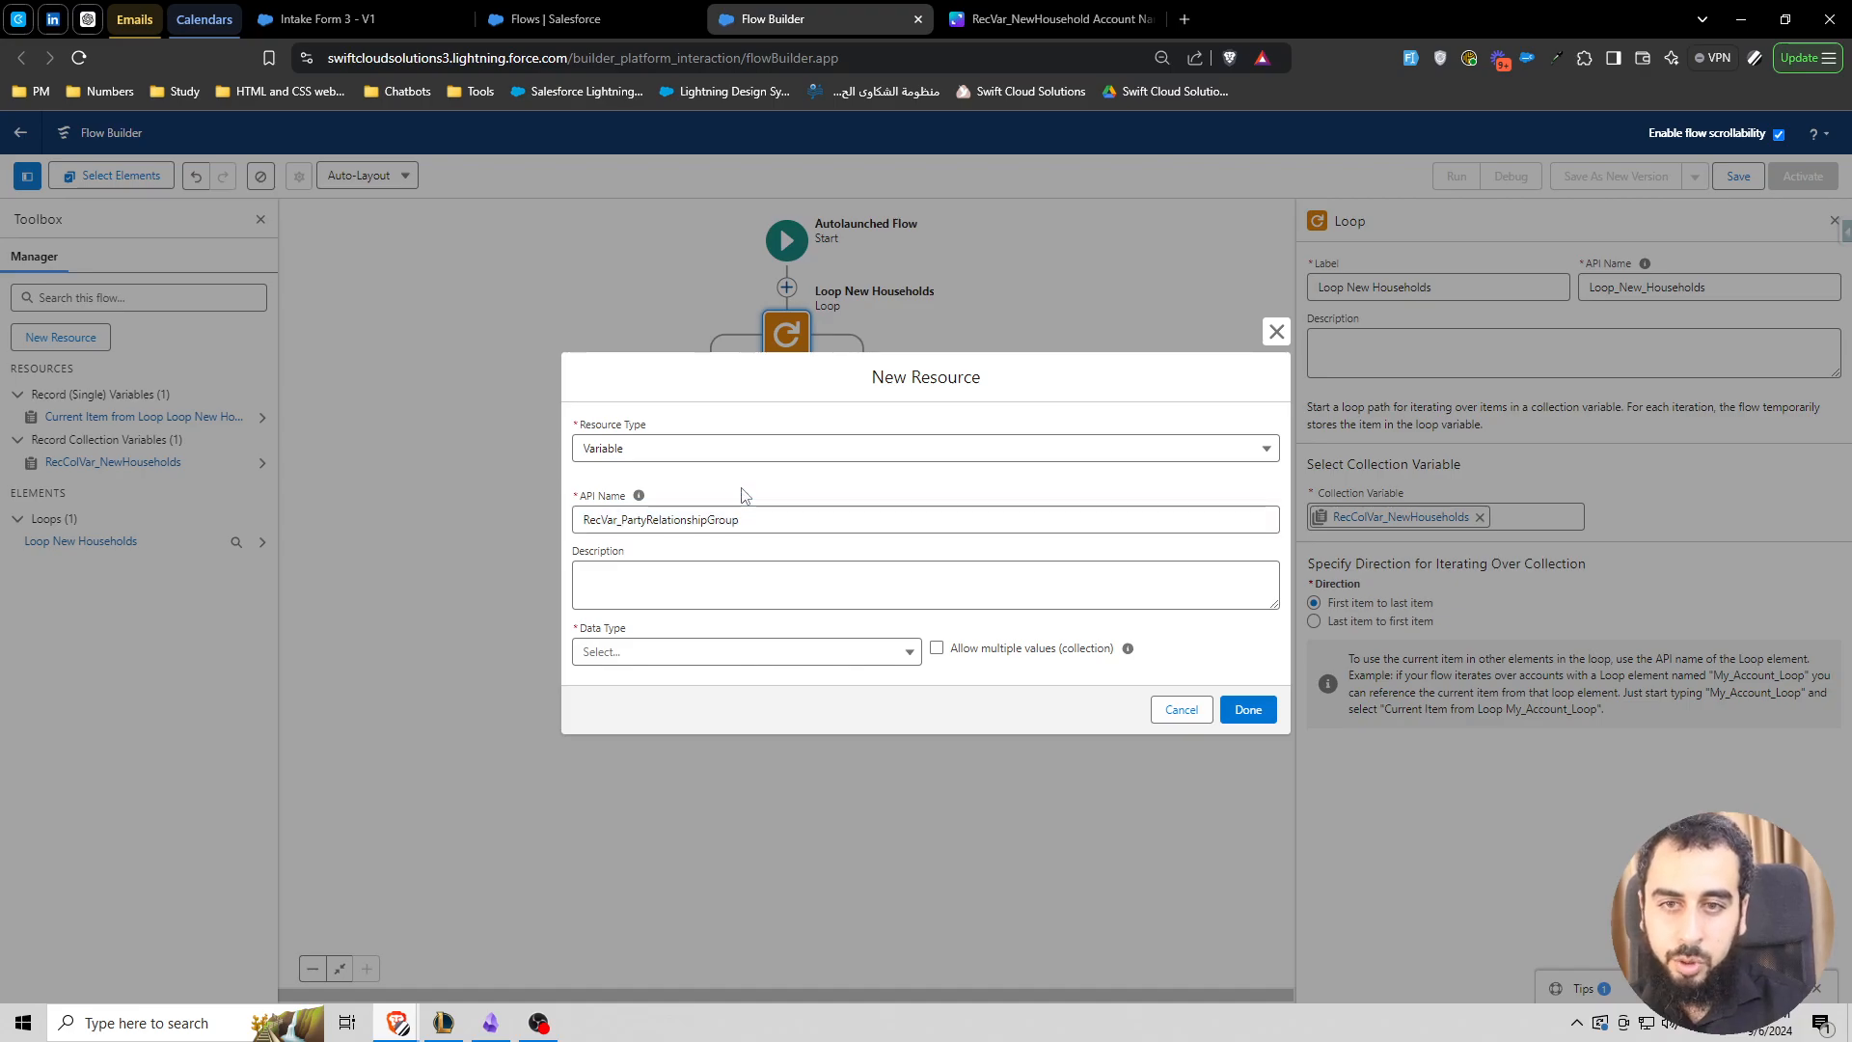
- Give RecVar_PartyRelationshipGroup the Record data type and the Party Relationship Group object, and create the variable
left_click(801, 656)
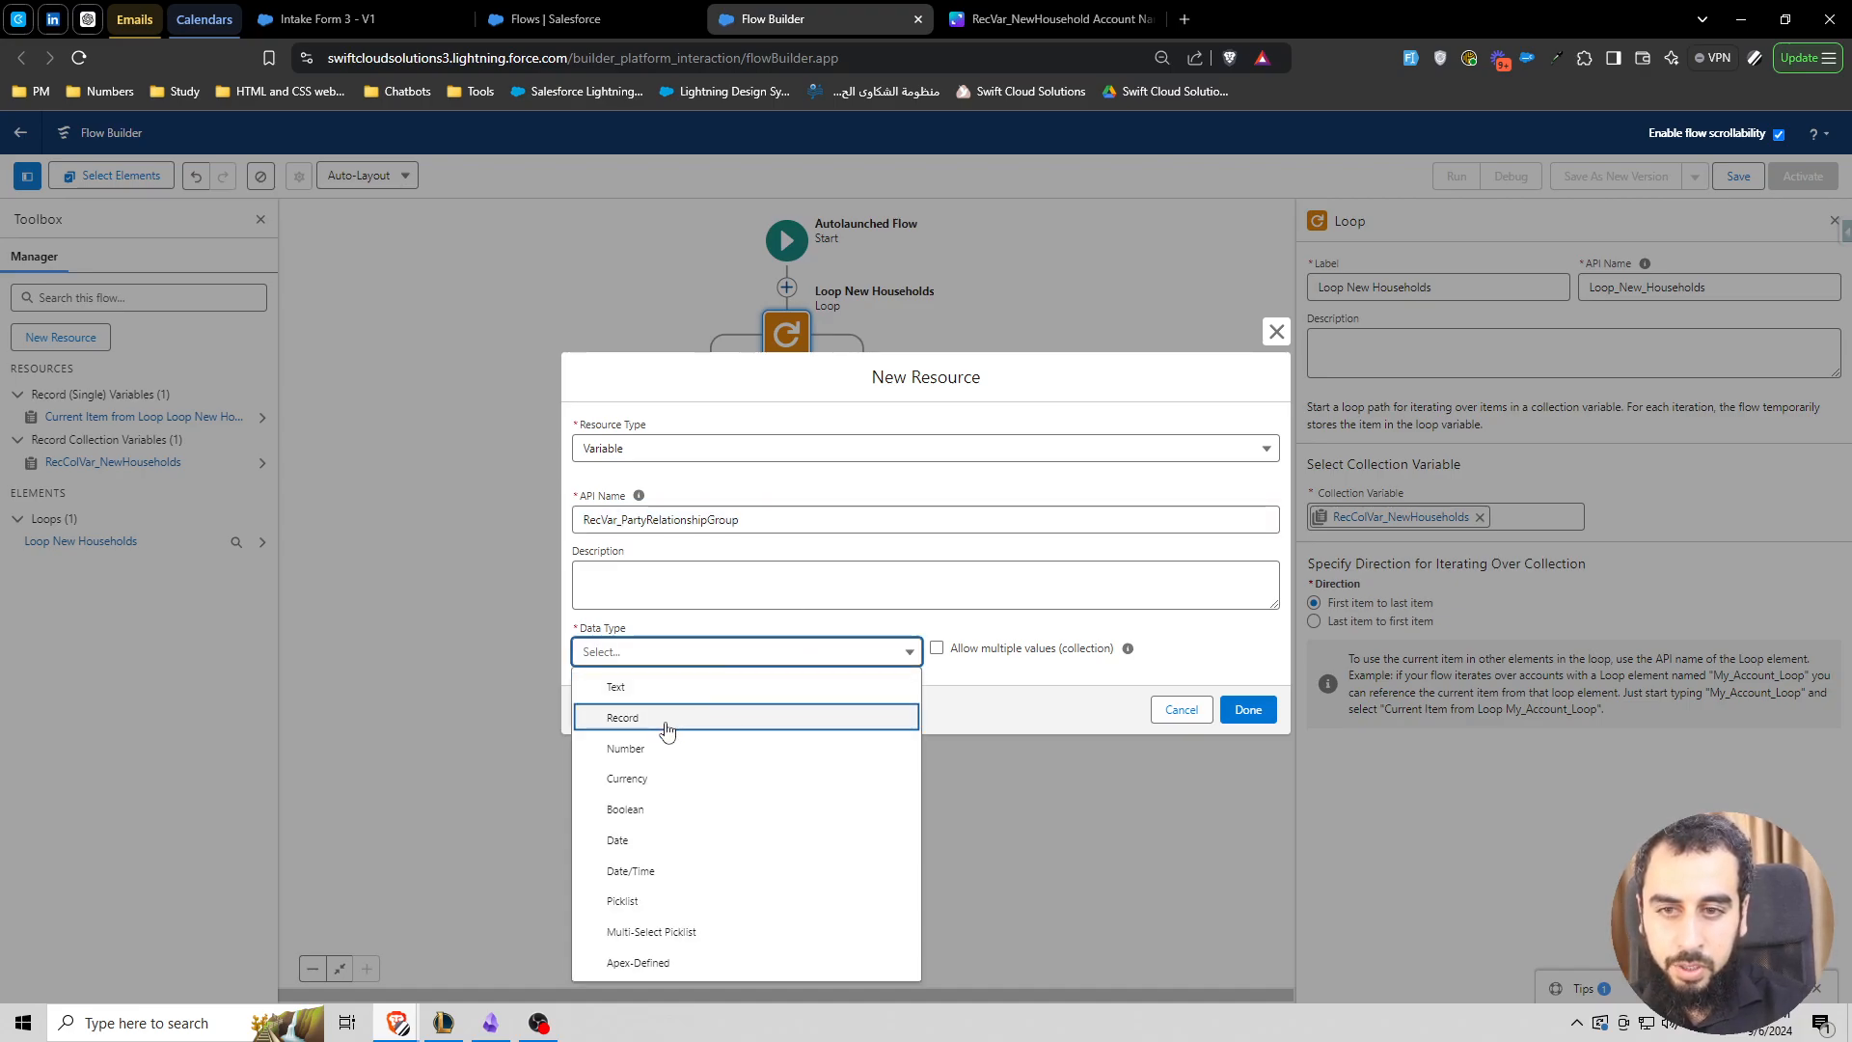
left_click(667, 732)
left_click(632, 652)
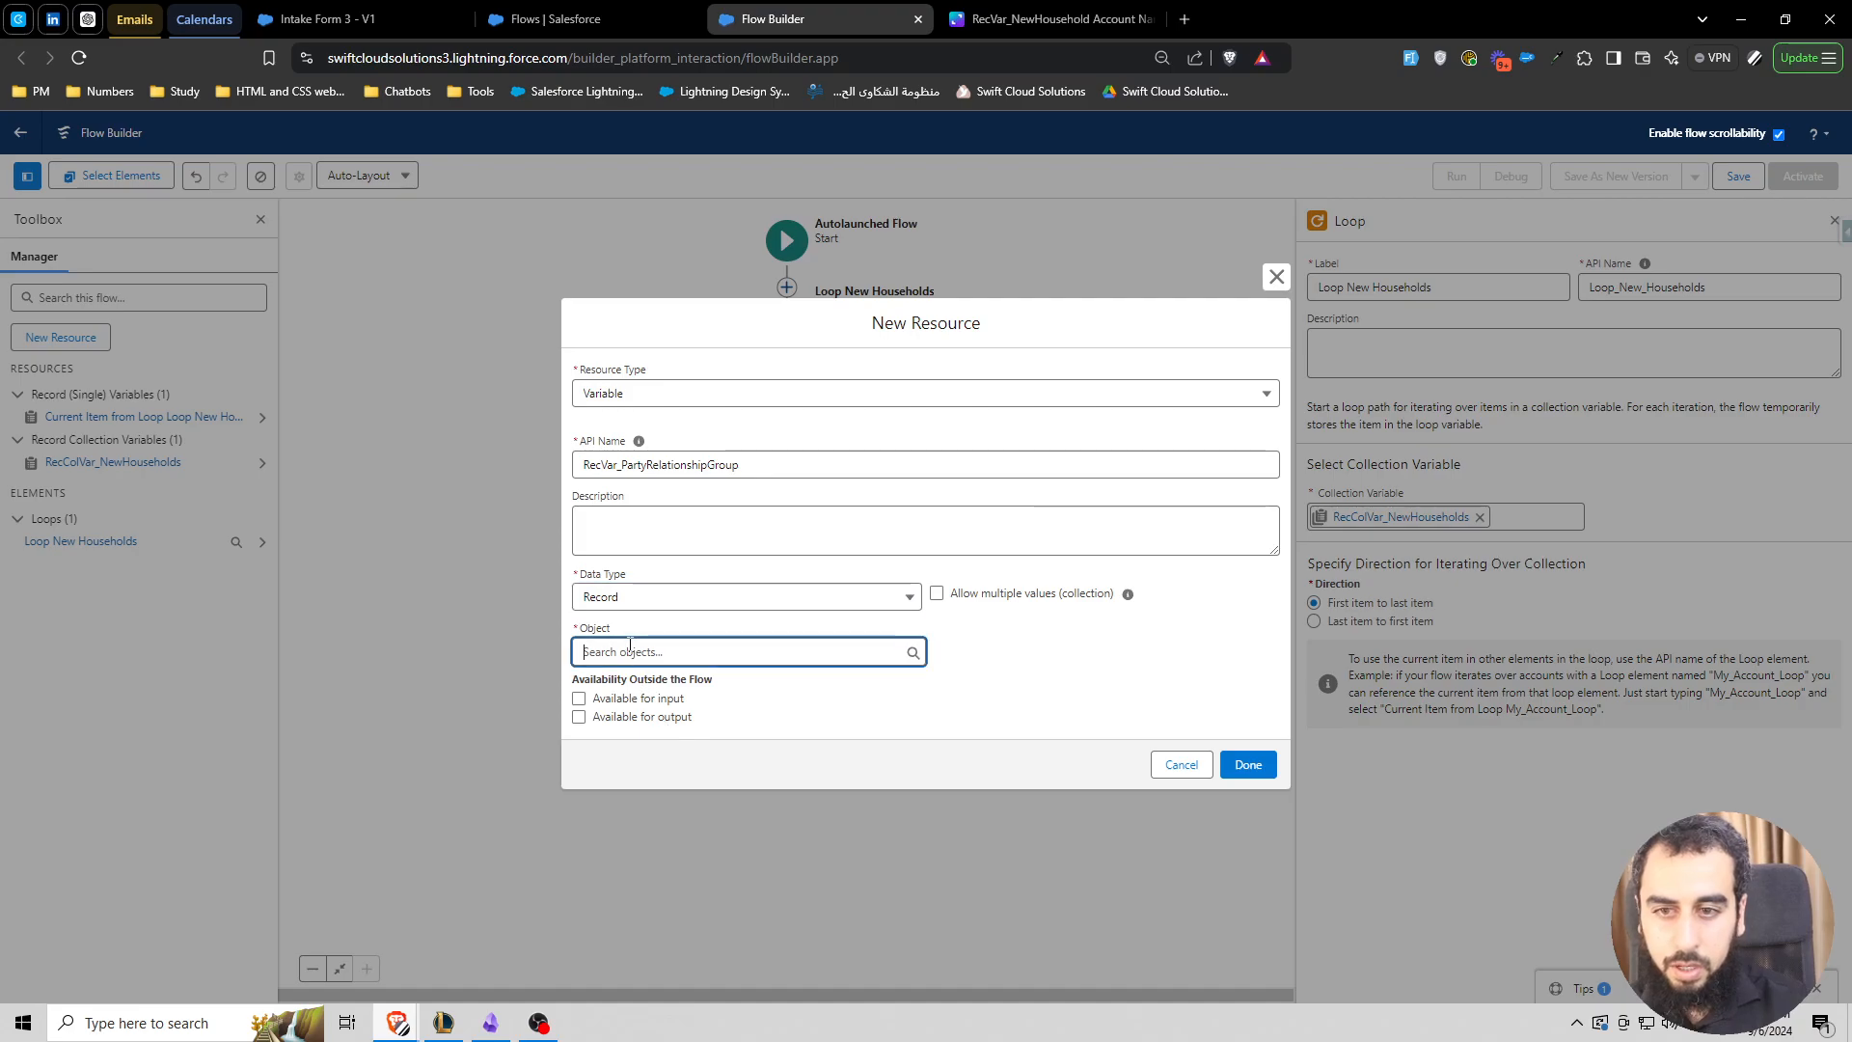
type("party relation")
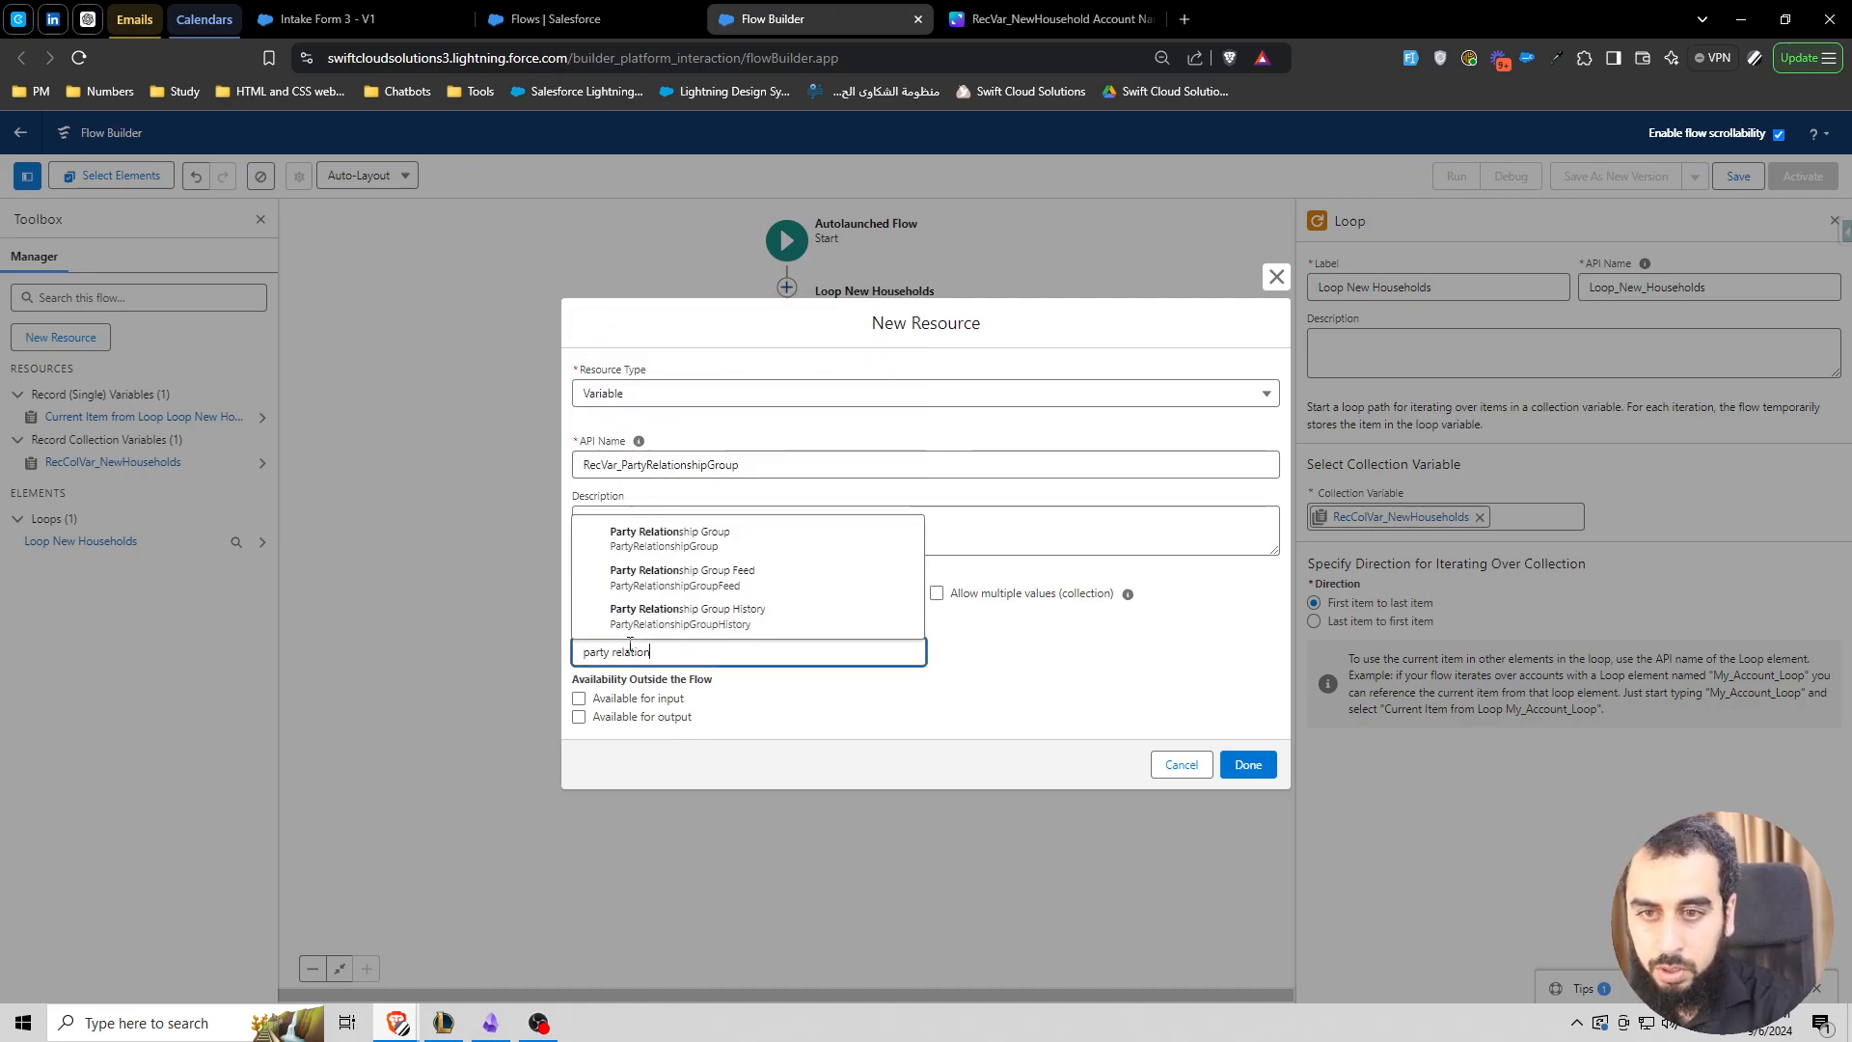
left_click(681, 540)
left_click(1055, 681)
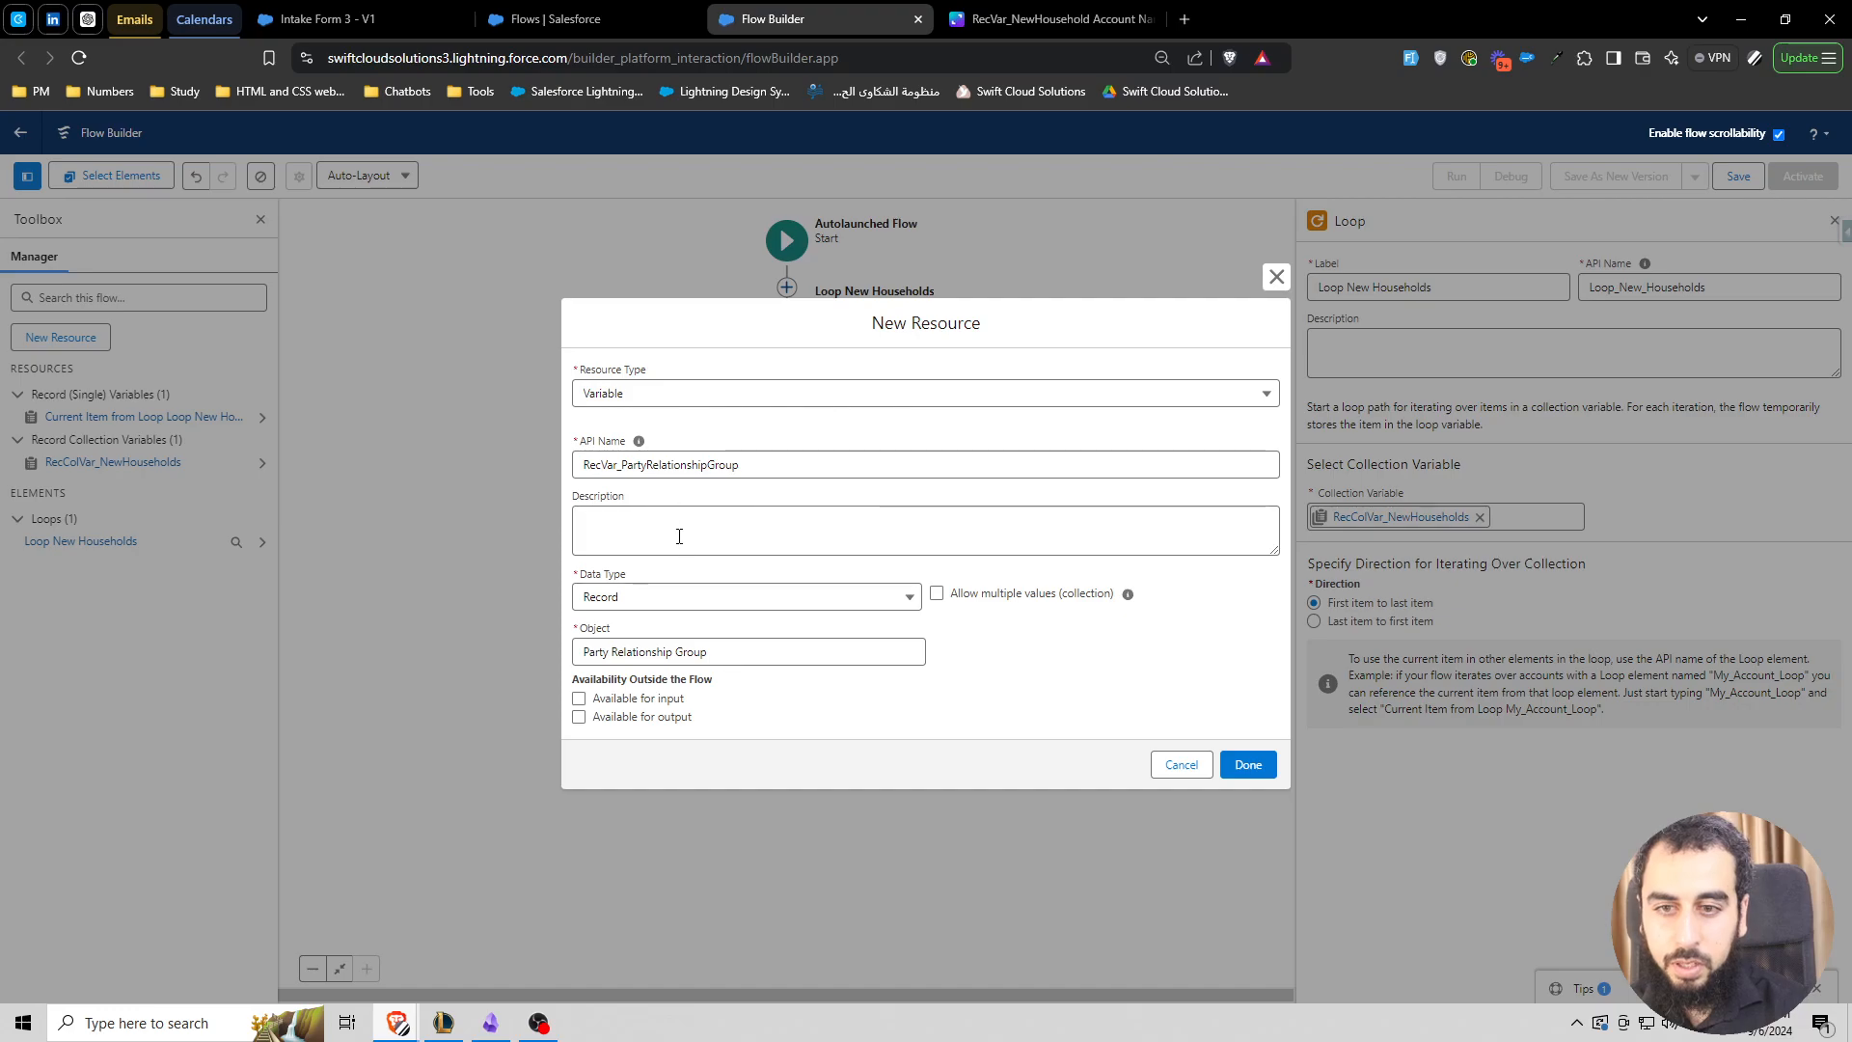
left_click(1248, 765)
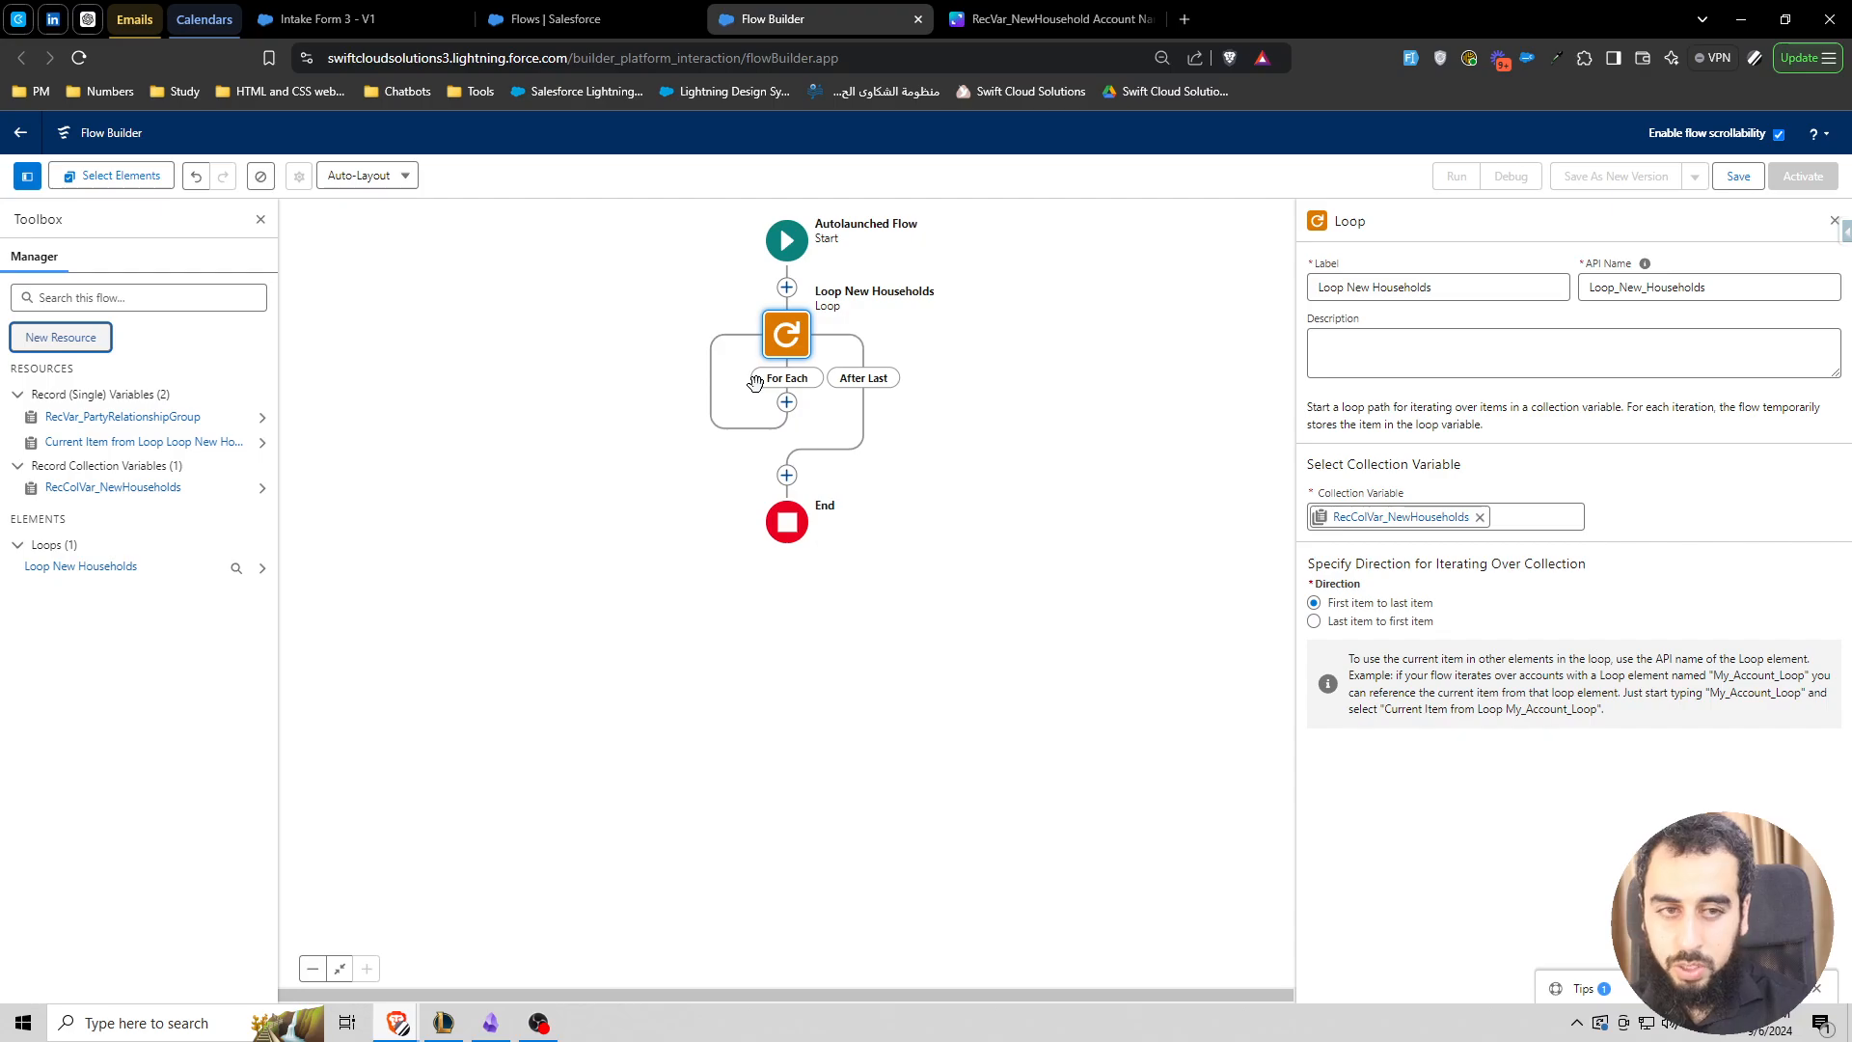
- Start another new Variable resource with the API name RecColVar_PartyRelationshipGroups
left_click(116, 338)
left_click(750, 486)
left_click(687, 543)
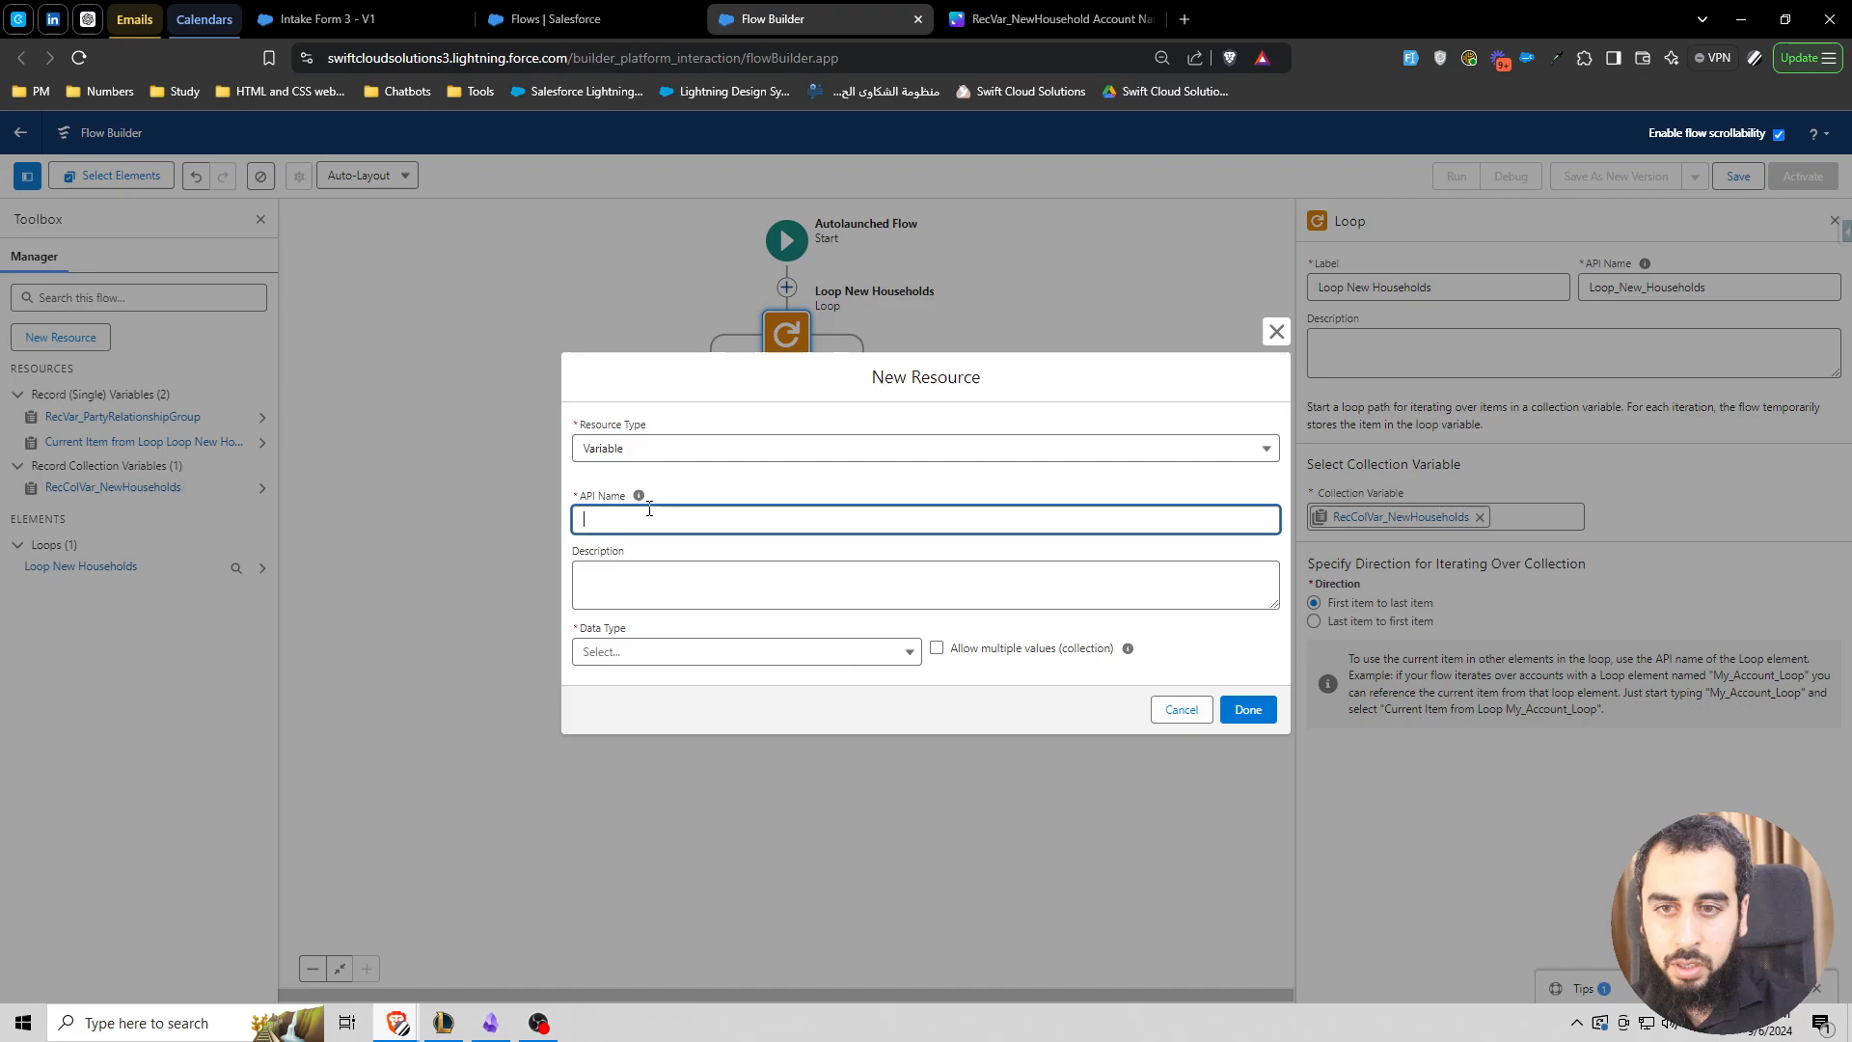
key("ctrl+v")
left_click(603, 519)
type("Col")
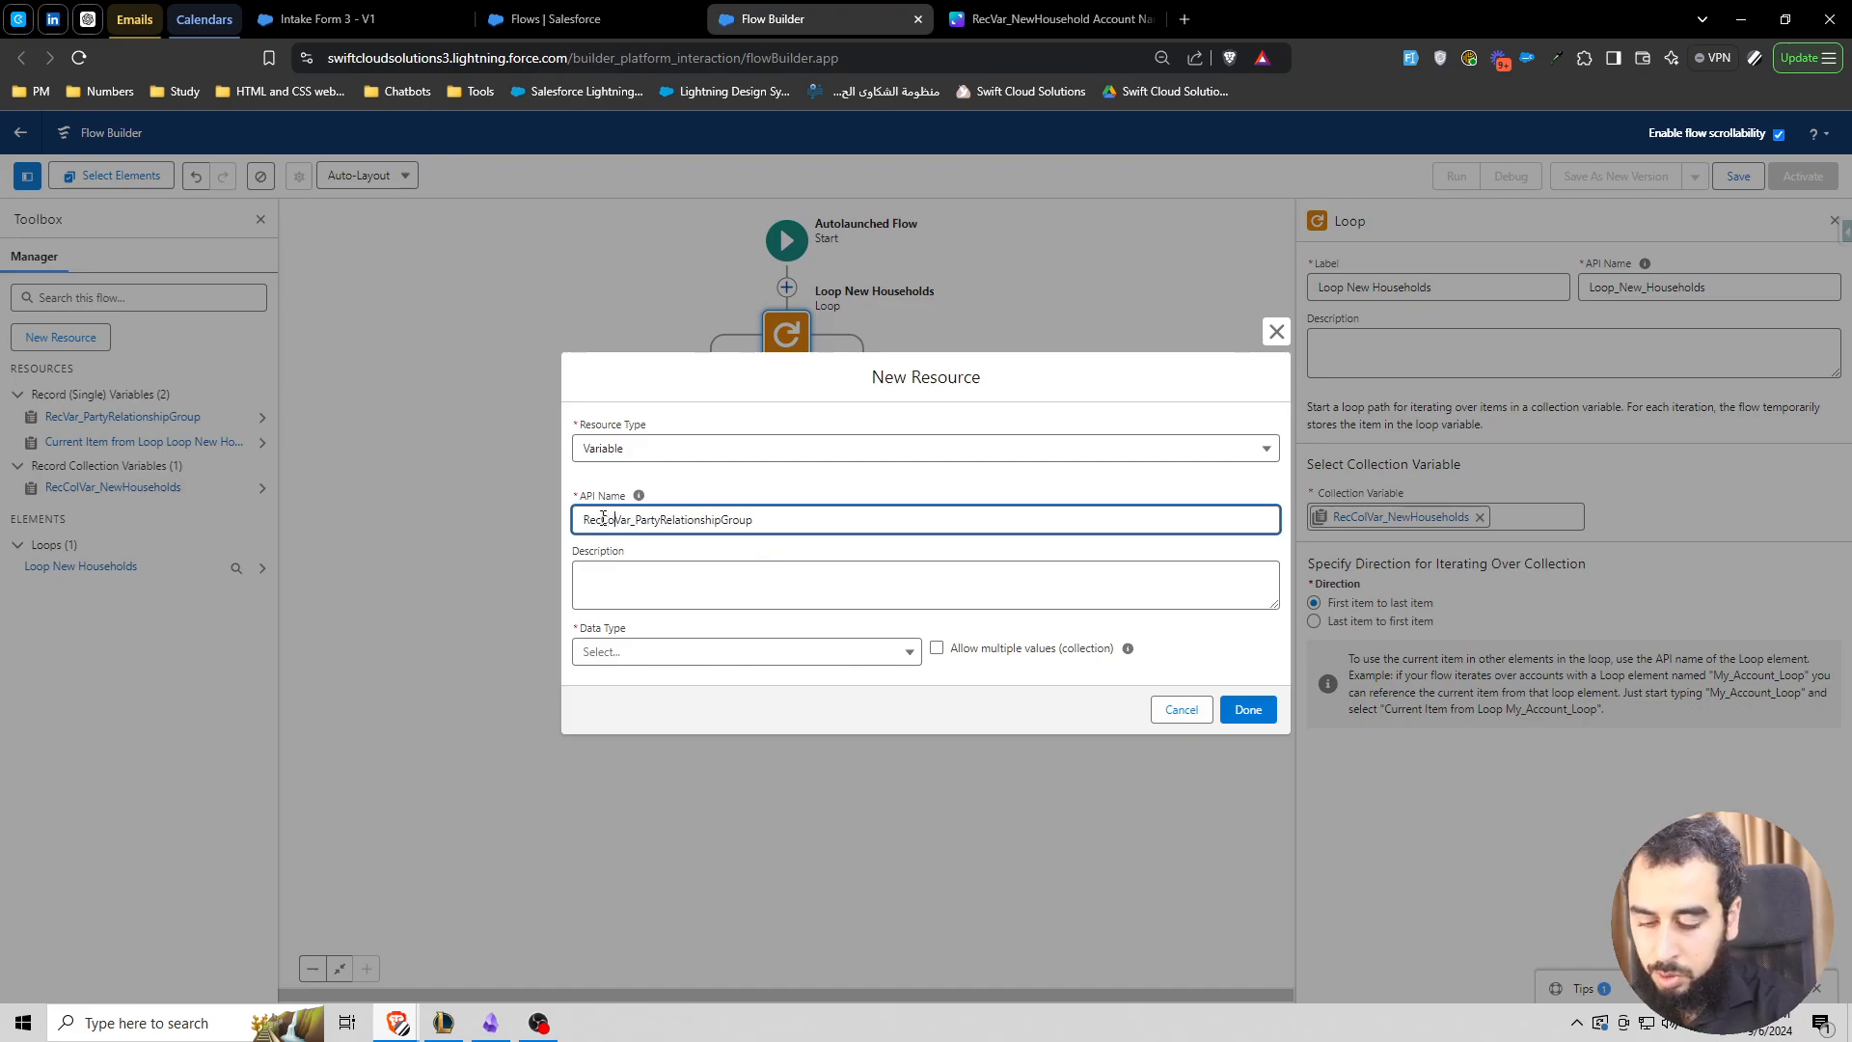
- Make RecColVar_PartyRelationshipGroups a Record collection allowing multiple values for the Party Relationship Group object, and create the variable
left_click(763, 652)
left_click(625, 711)
left_click(936, 594)
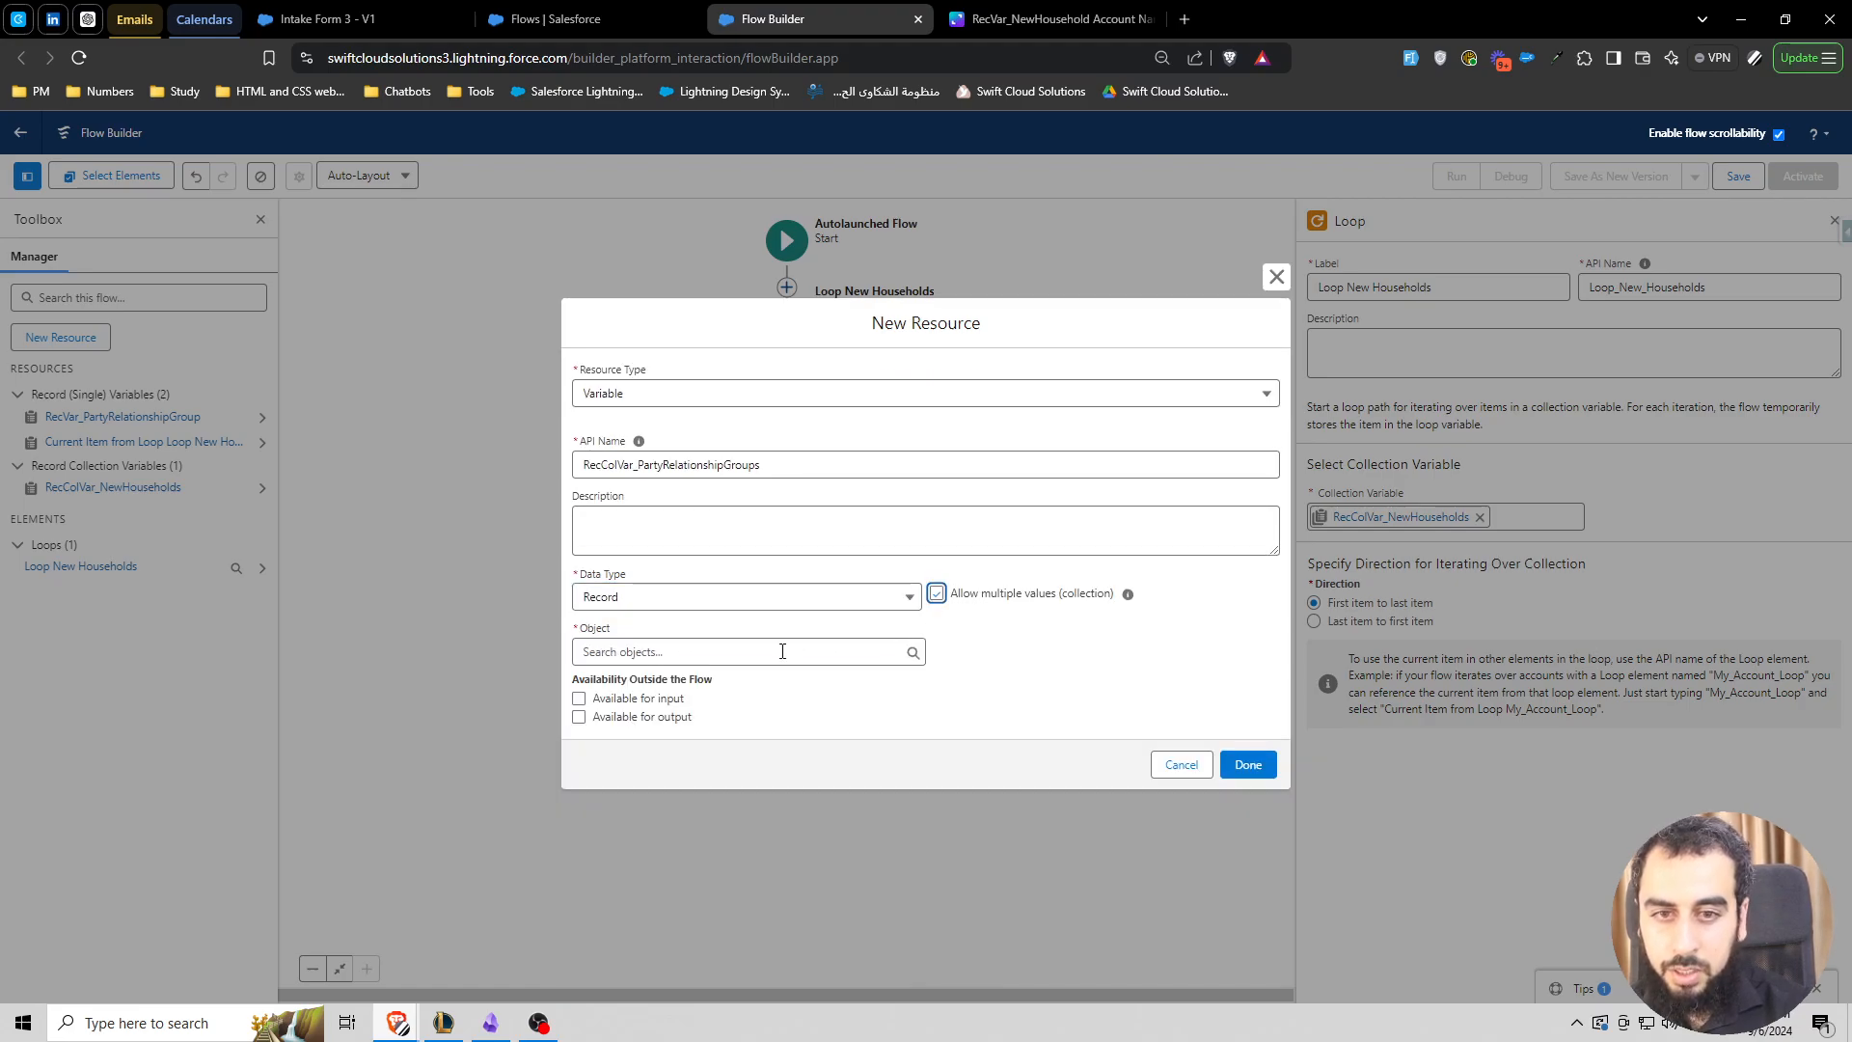
left_click(706, 652)
type("party relation")
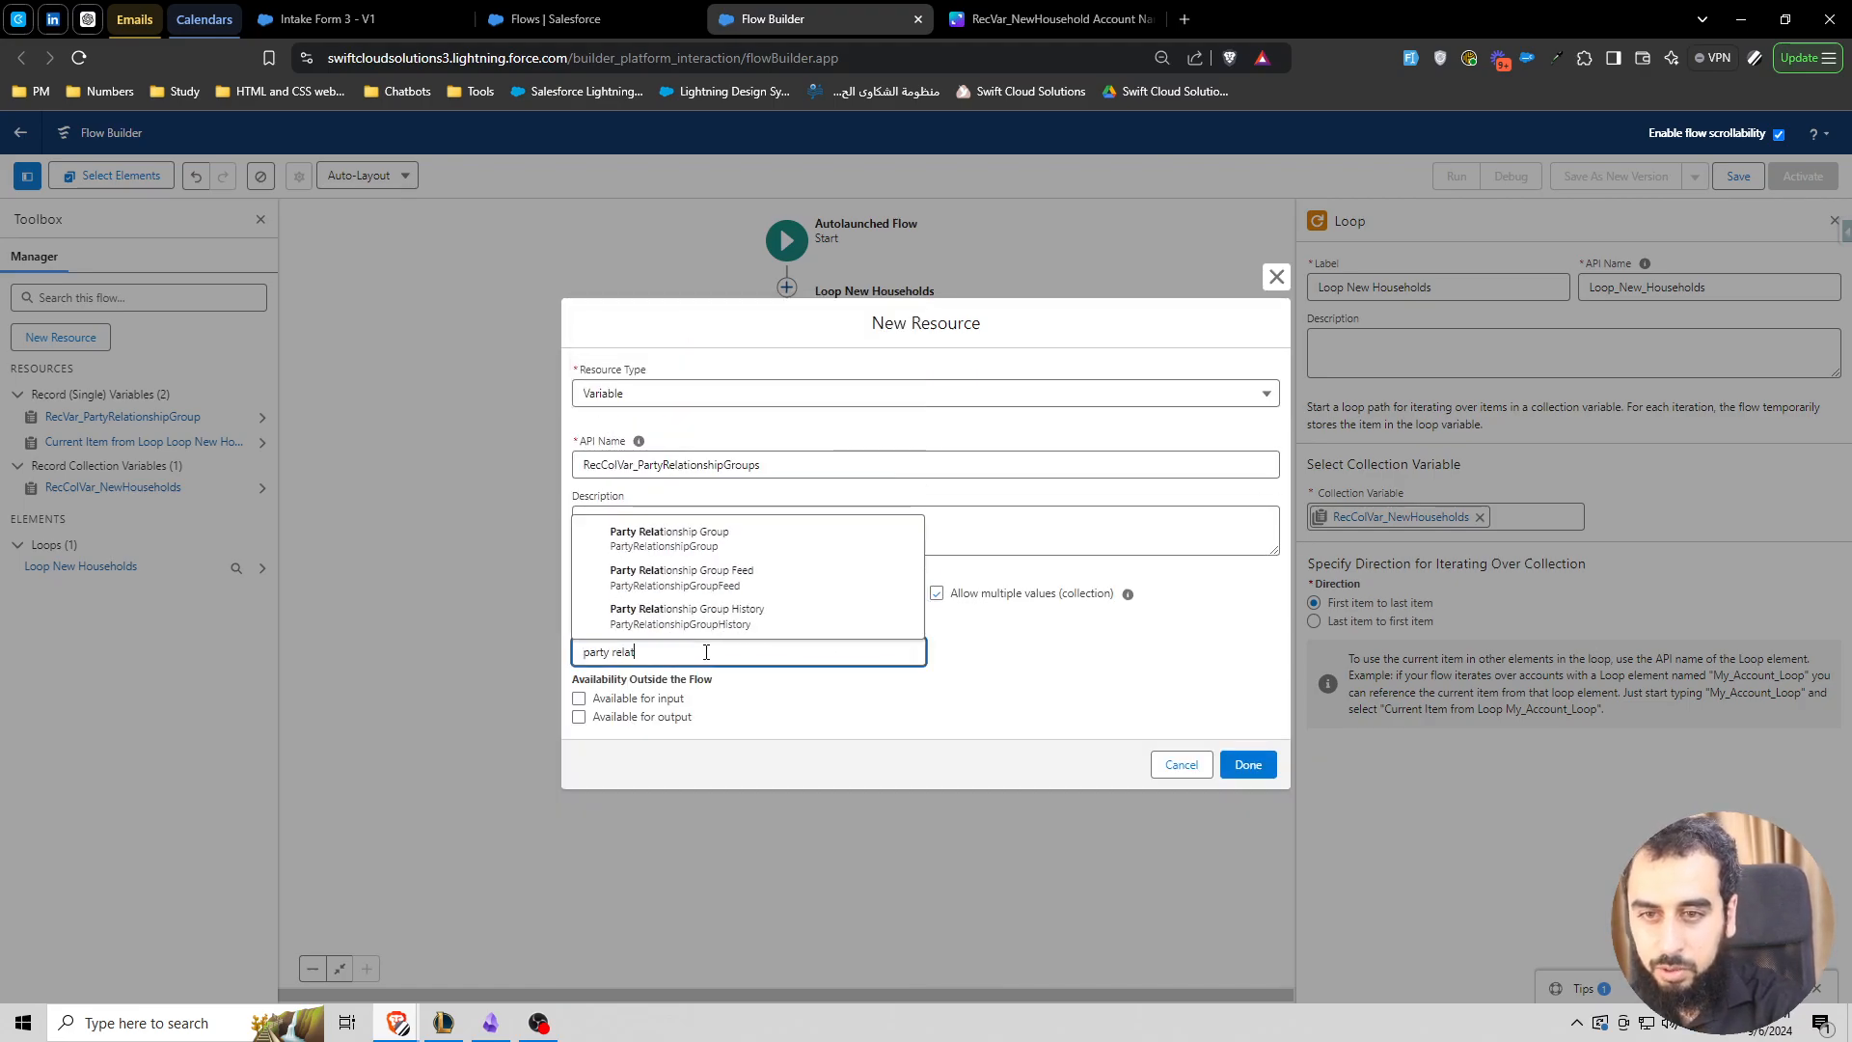
left_click(771, 541)
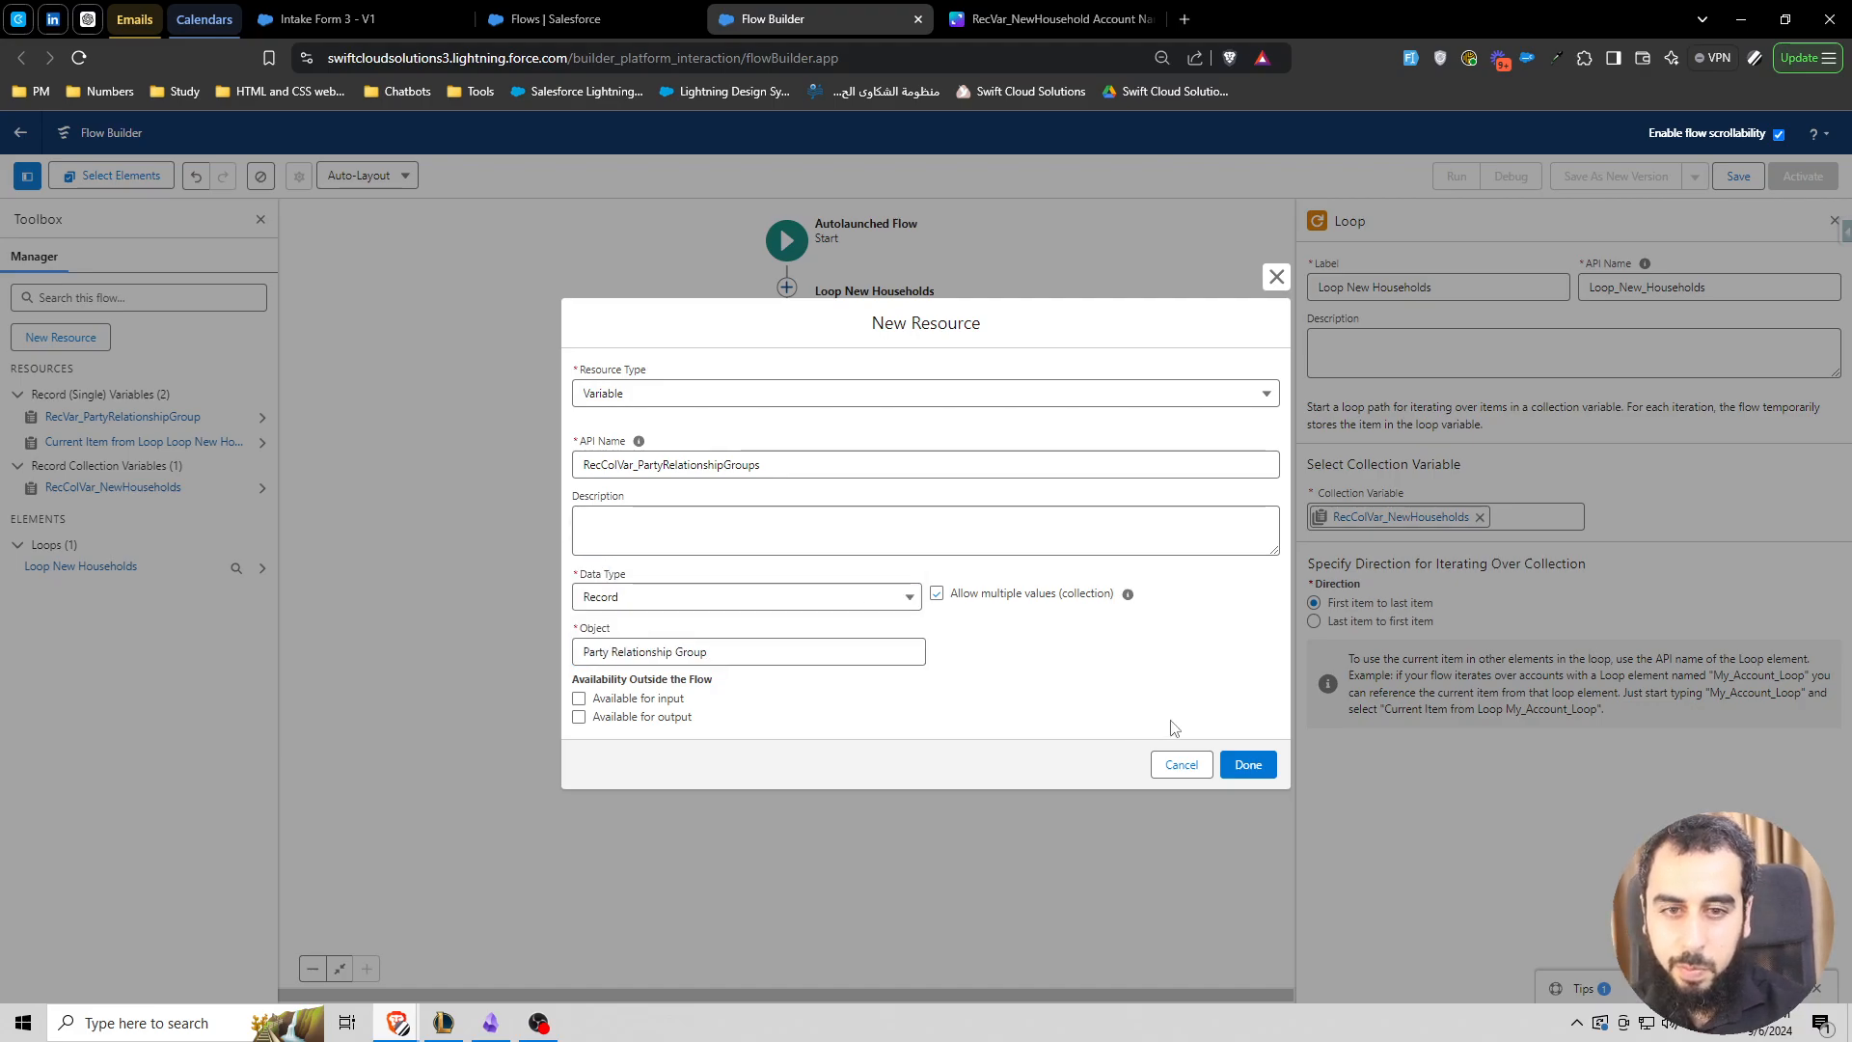
left_click(1249, 764)
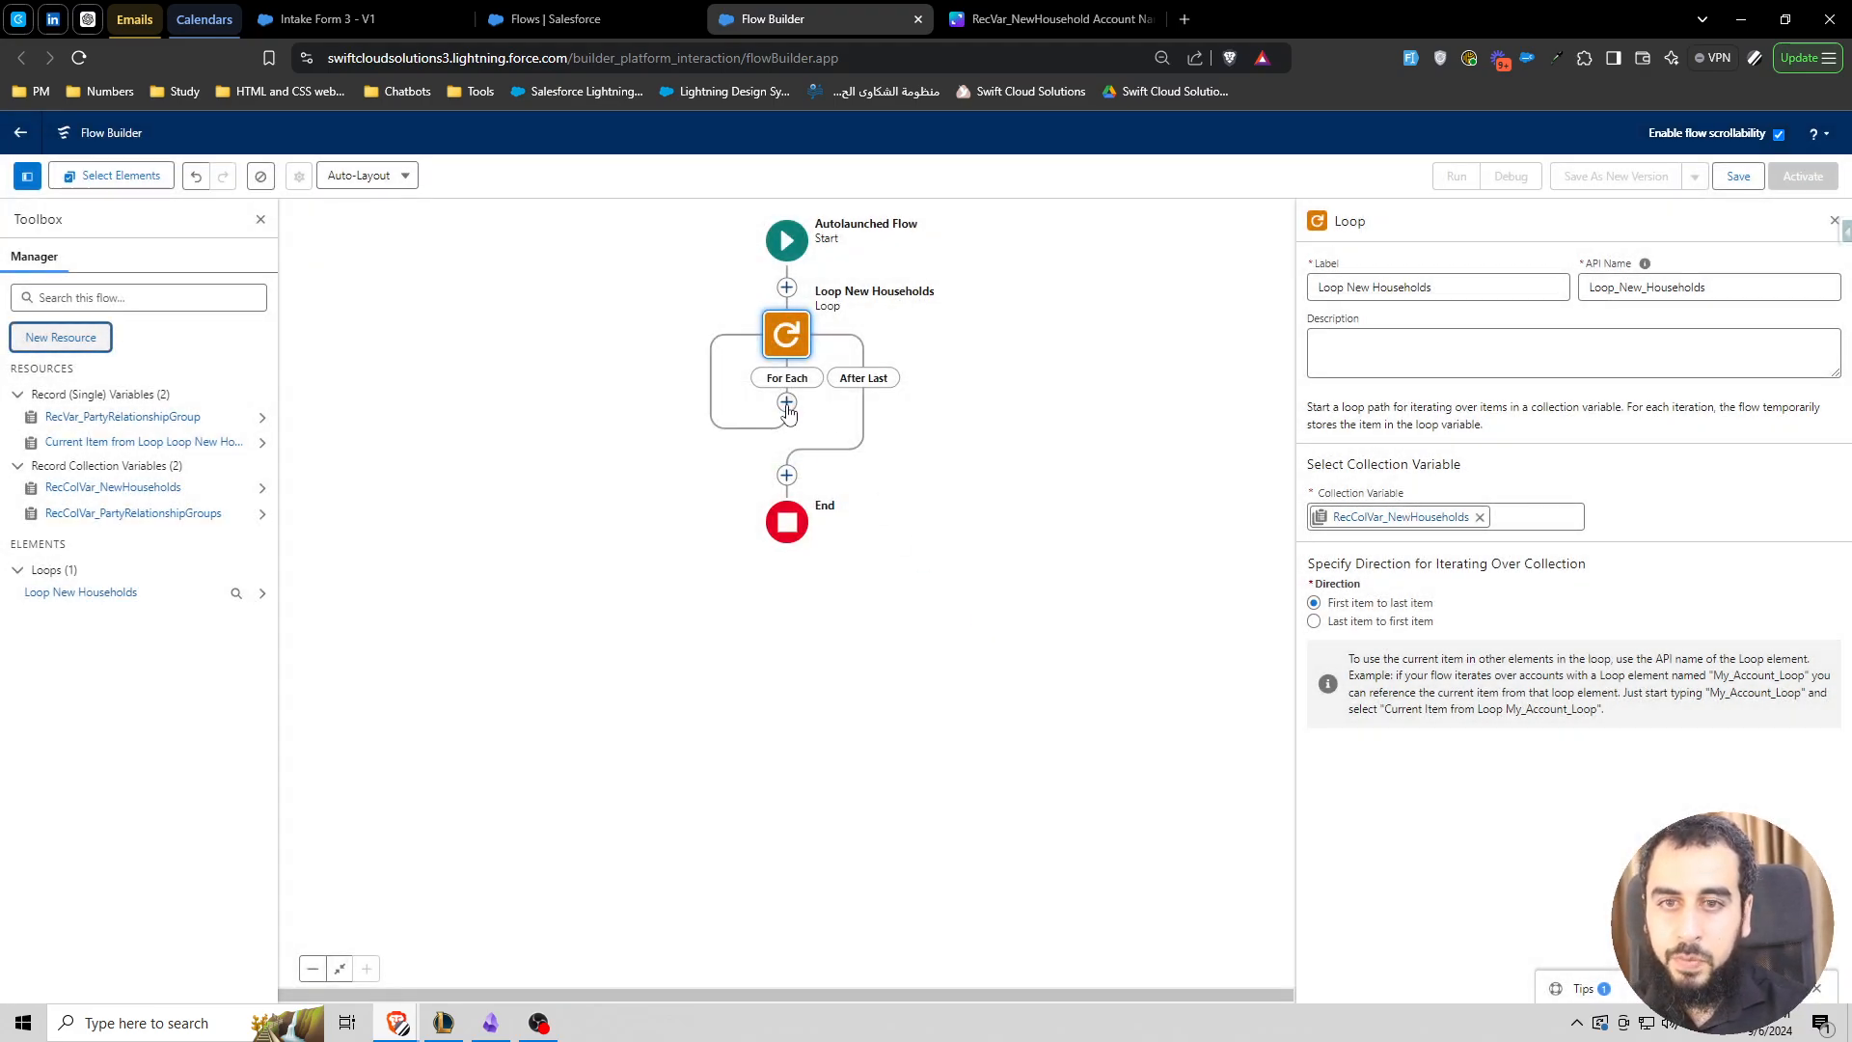
- Add an Assignment element on the loop's For Each path, labelled Assign Party Relationship Group
left_click(787, 402)
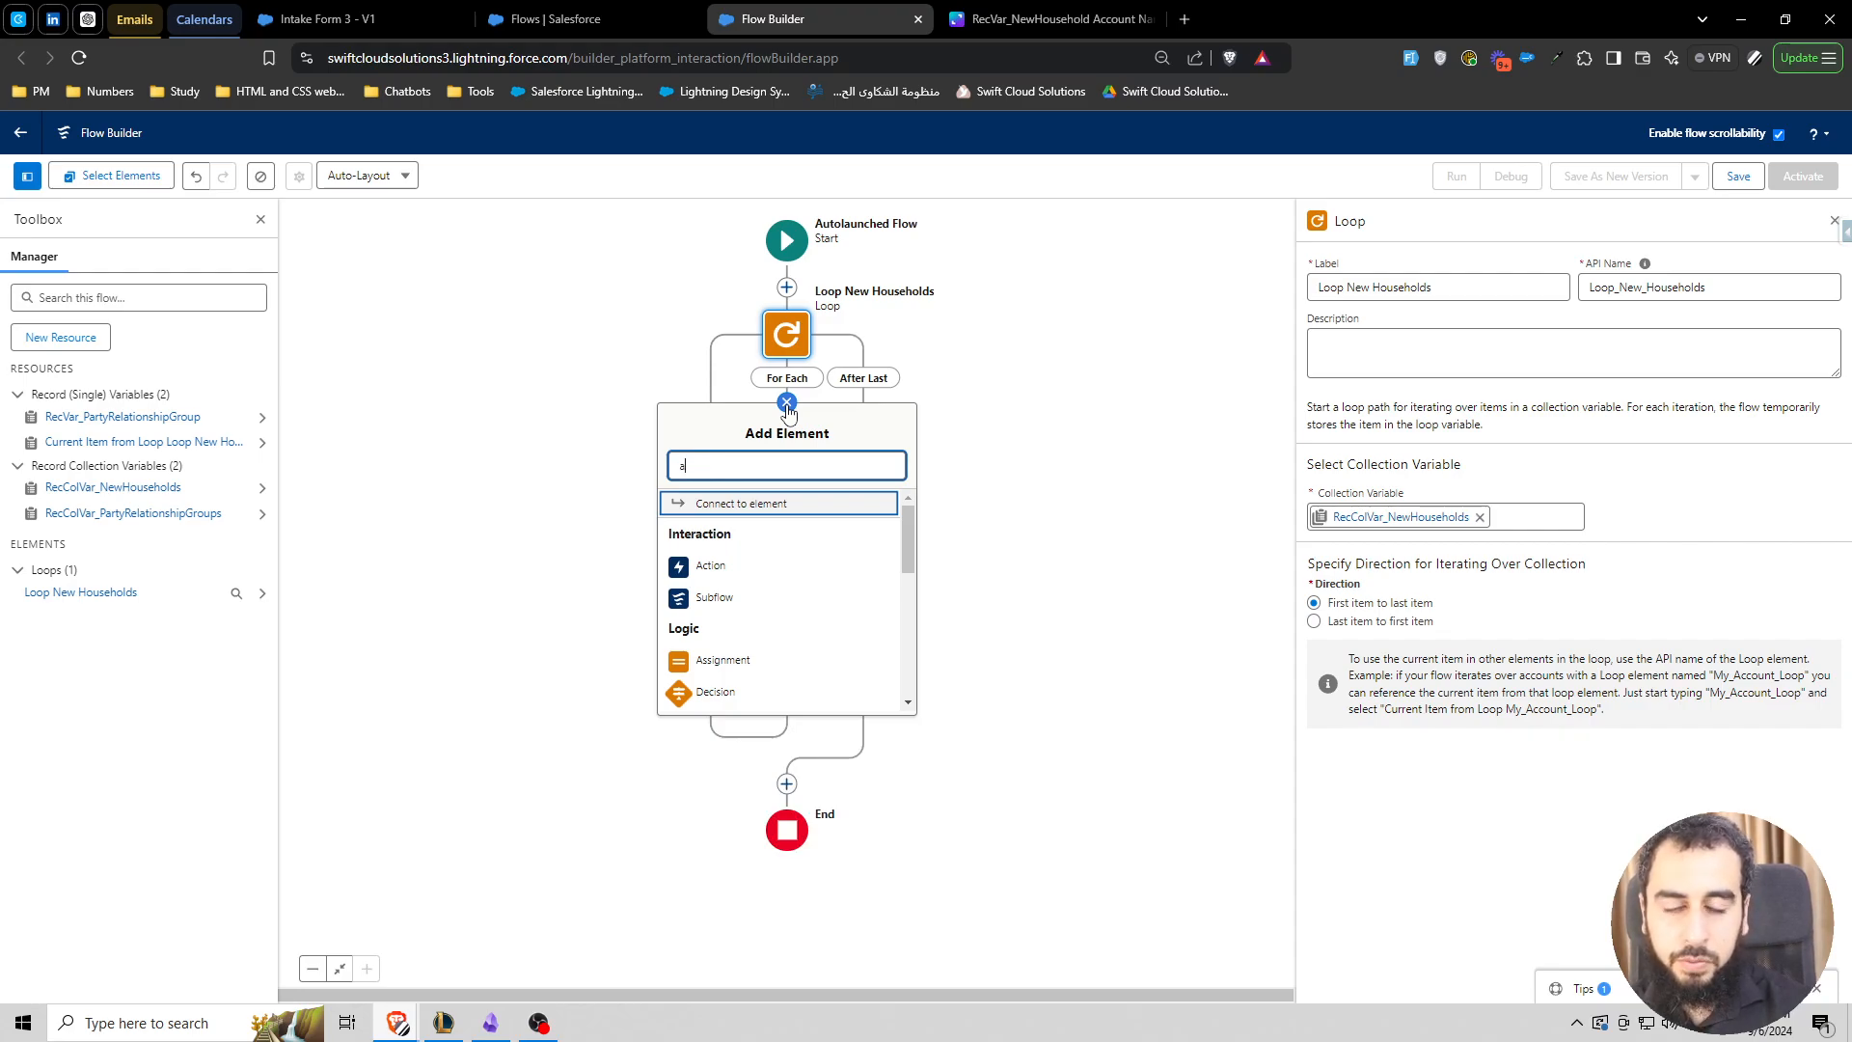
type("ass")
left_click(726, 506)
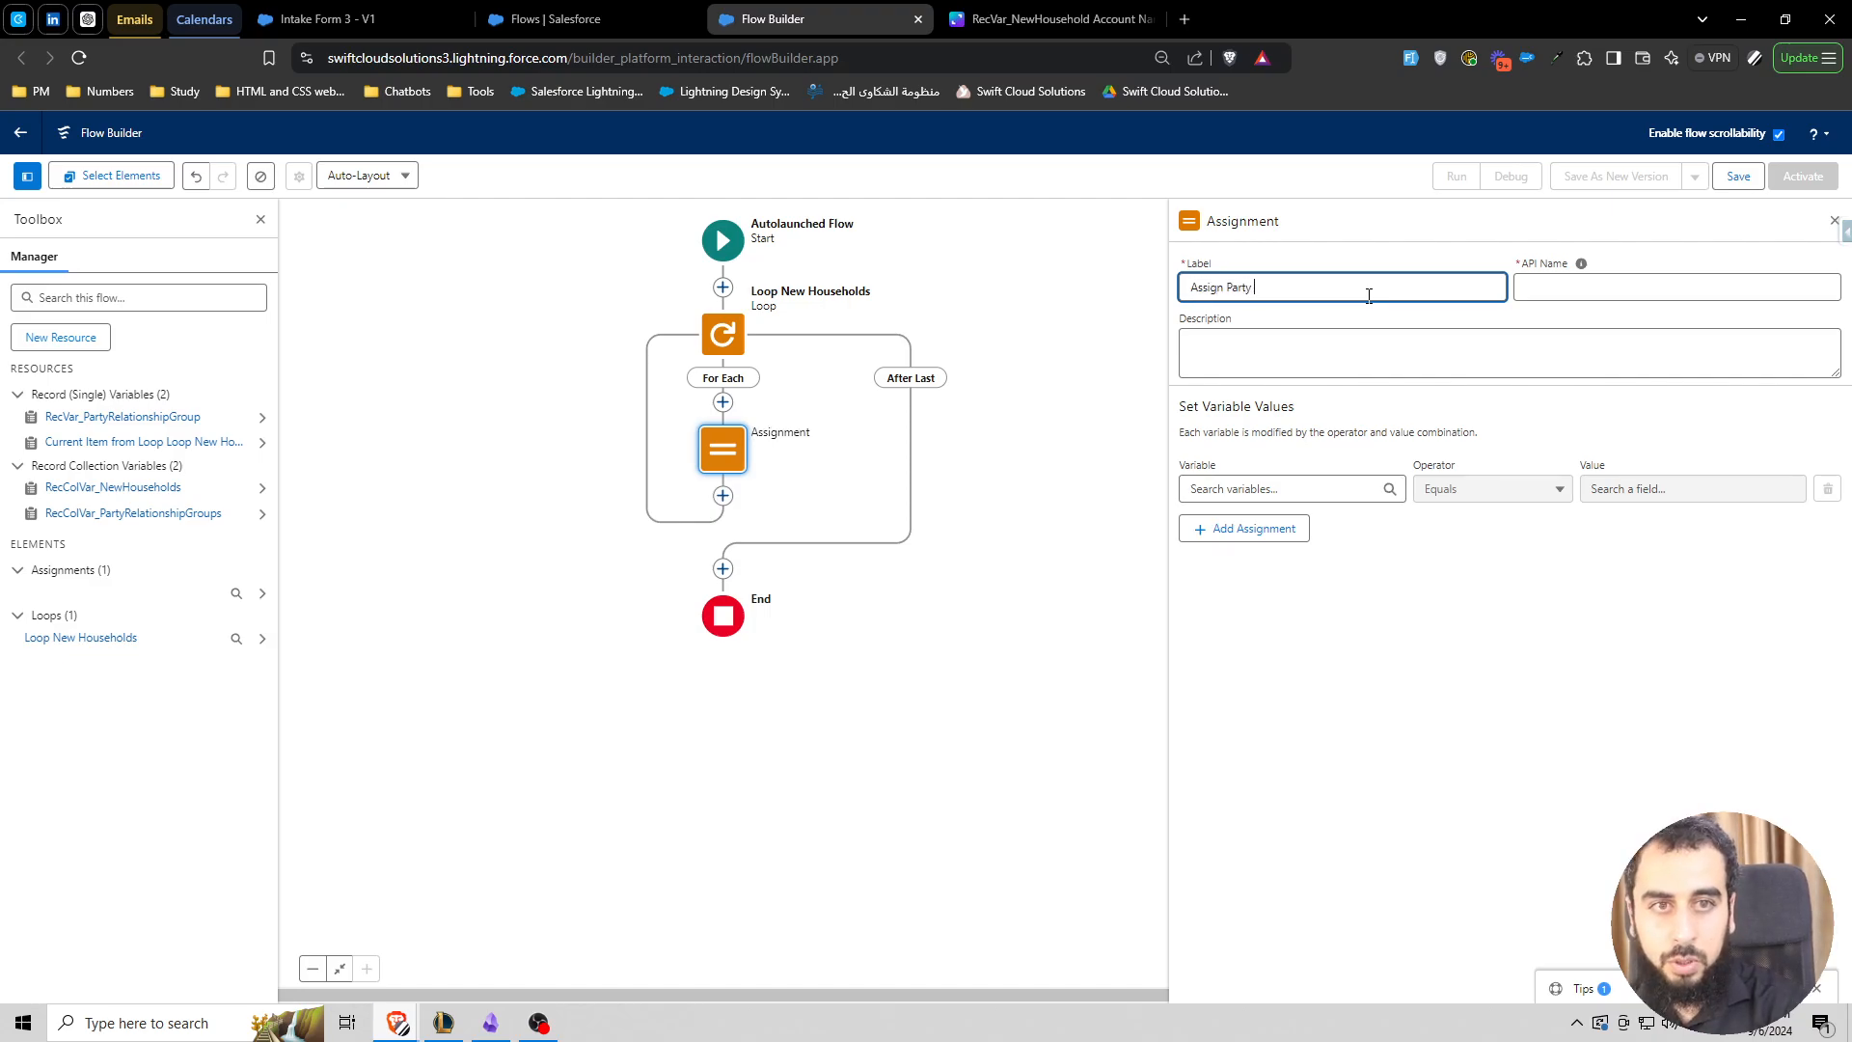
type("Assign Party Relationship Group")
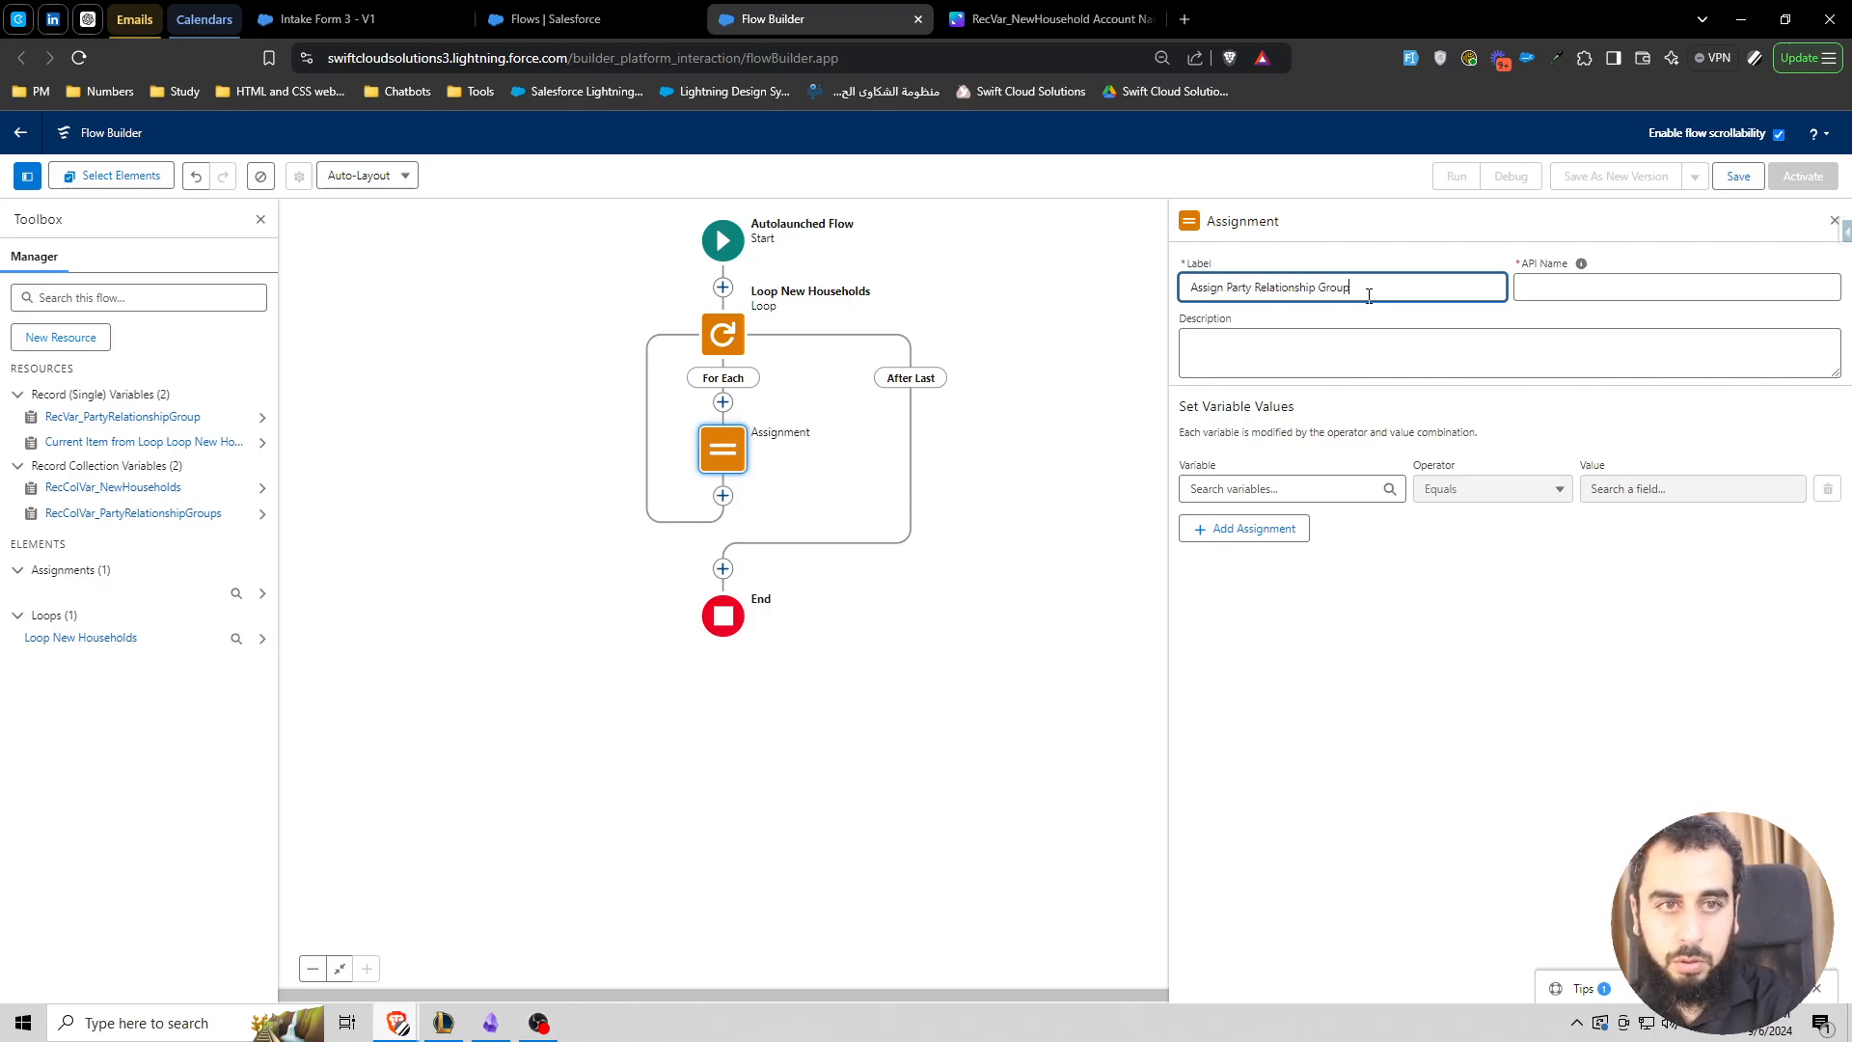
- Assign the picklist value Household to the Type field of RecVar_PartyRelationshipGroup
left_click(1283, 488)
type("recvar")
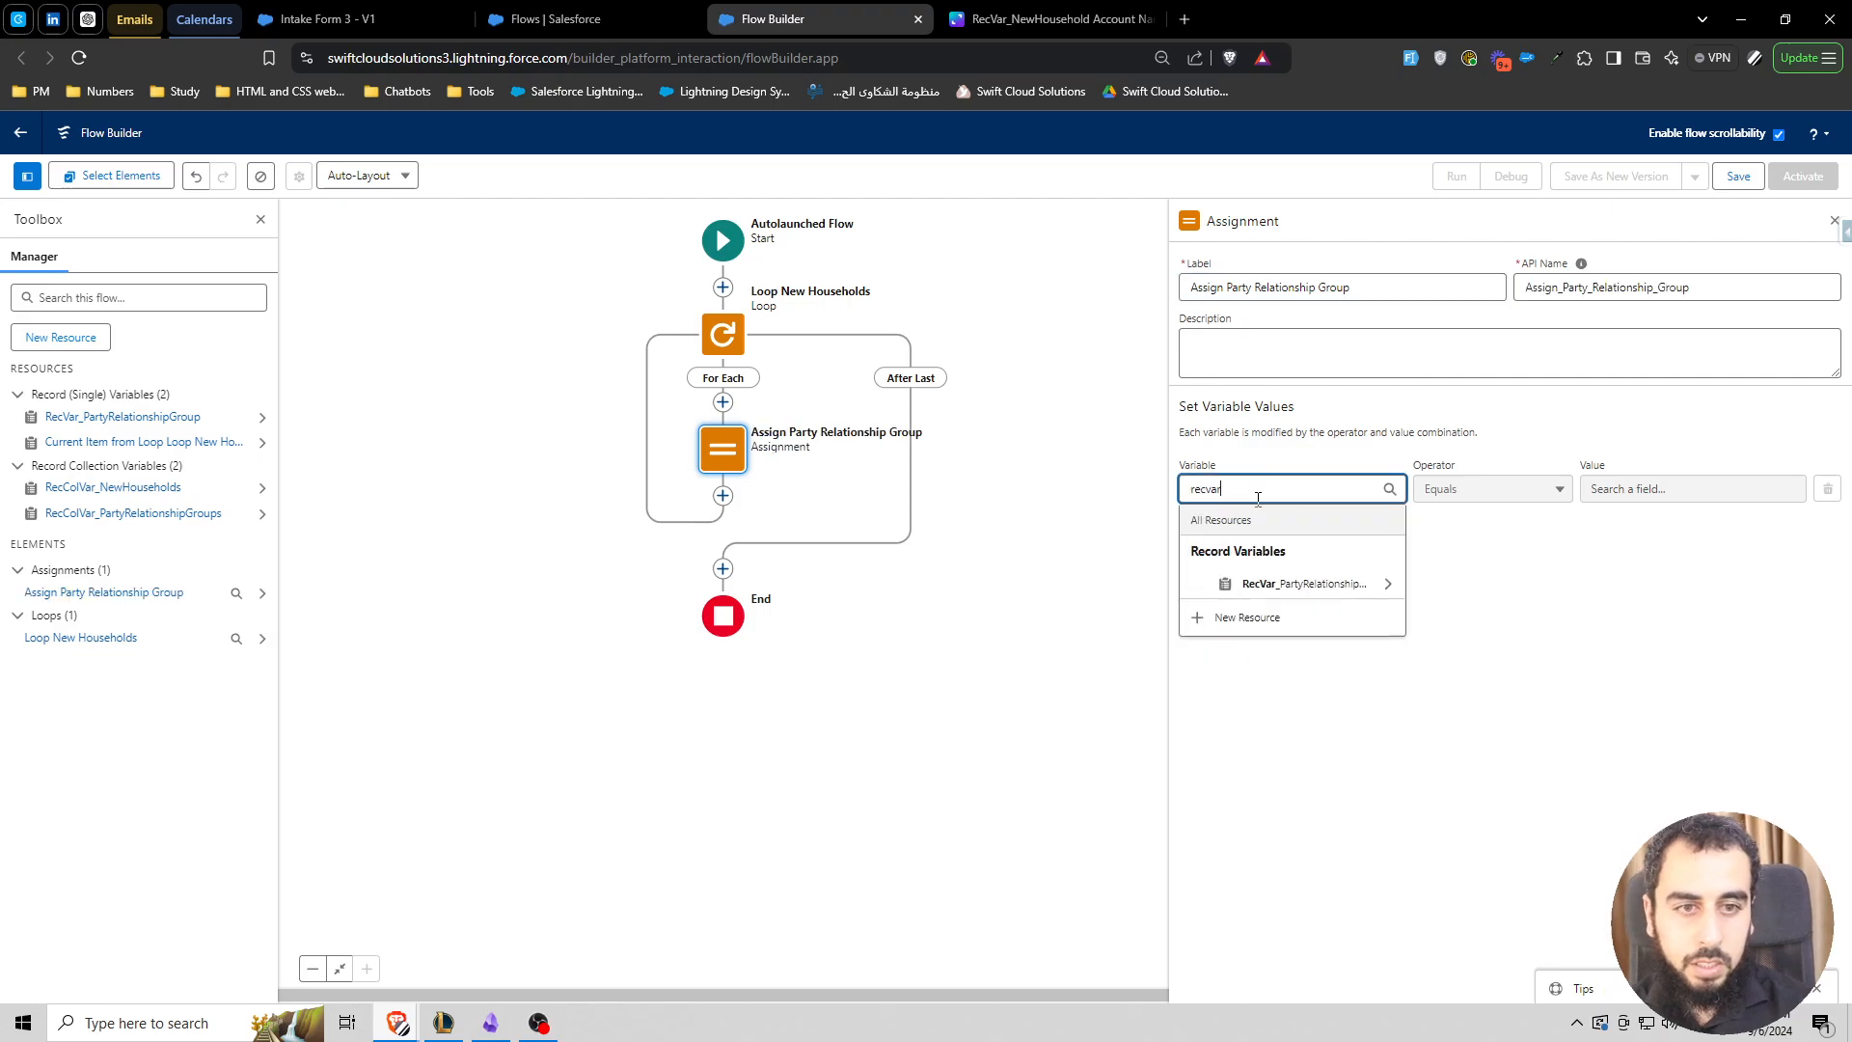
left_click(1322, 585)
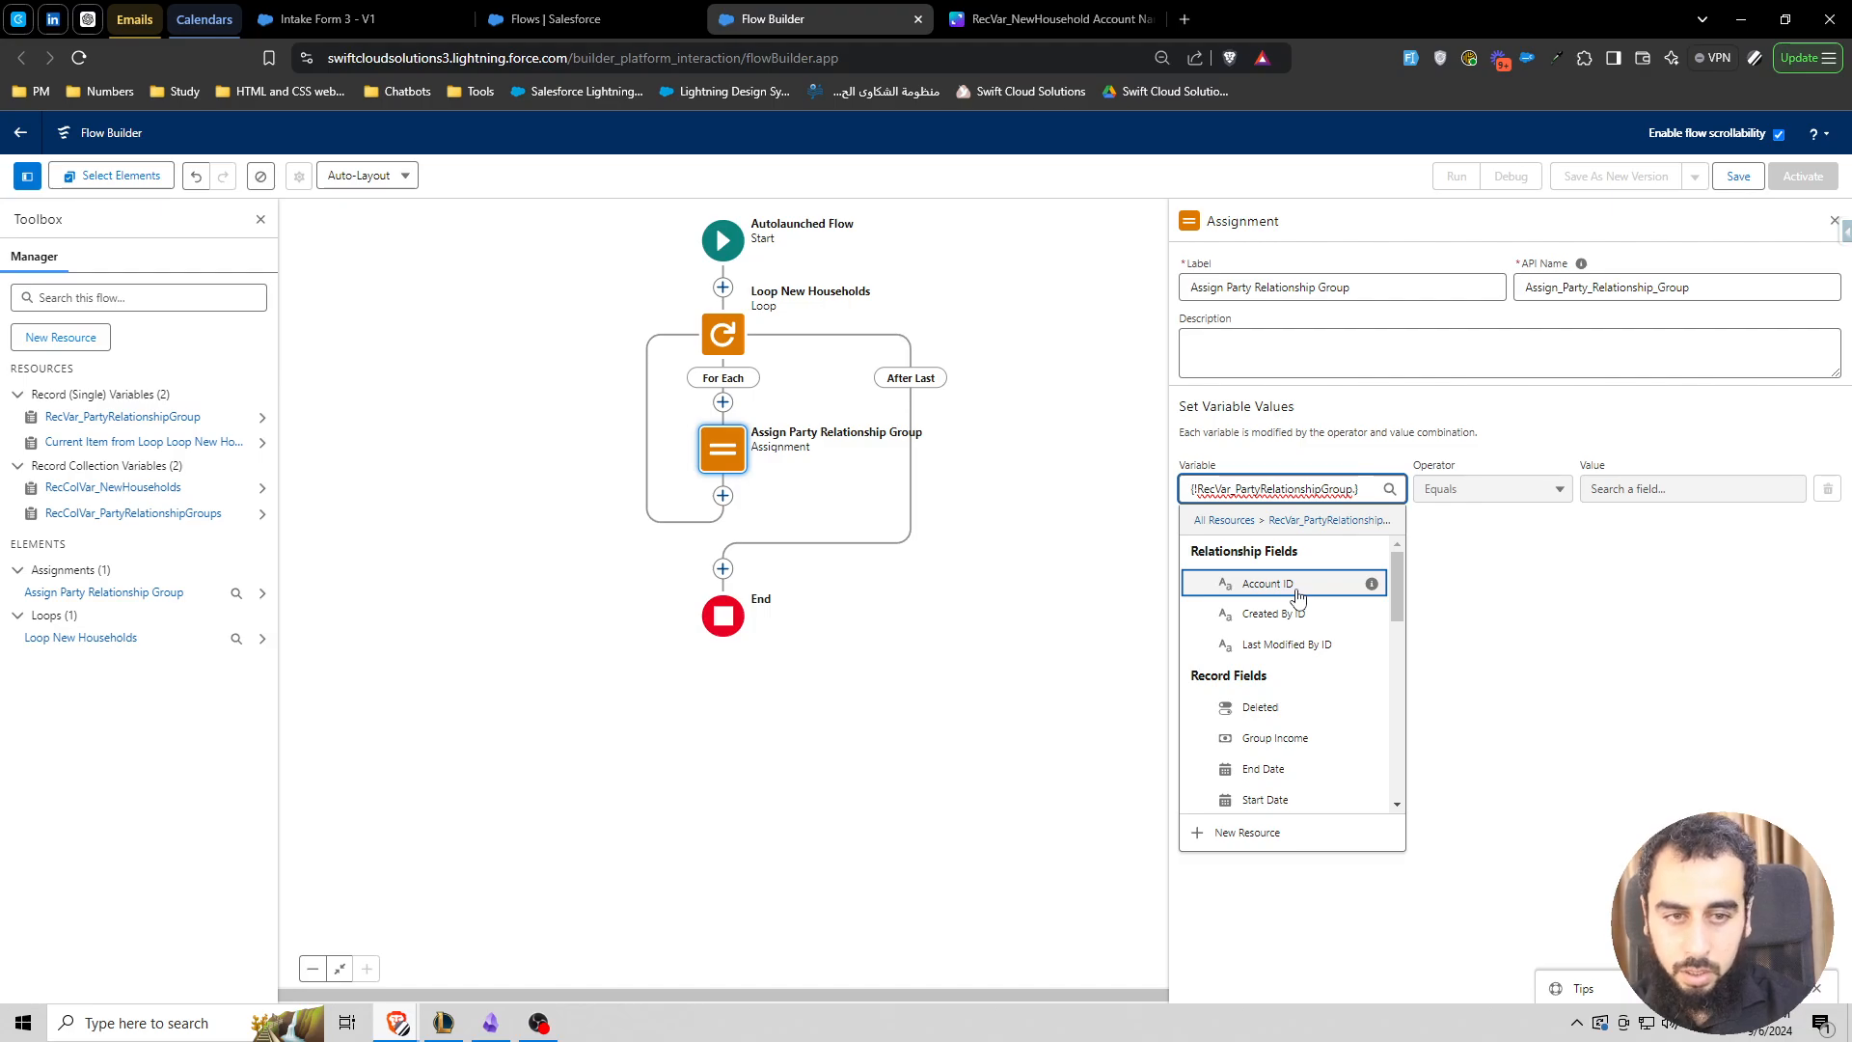
type("type")
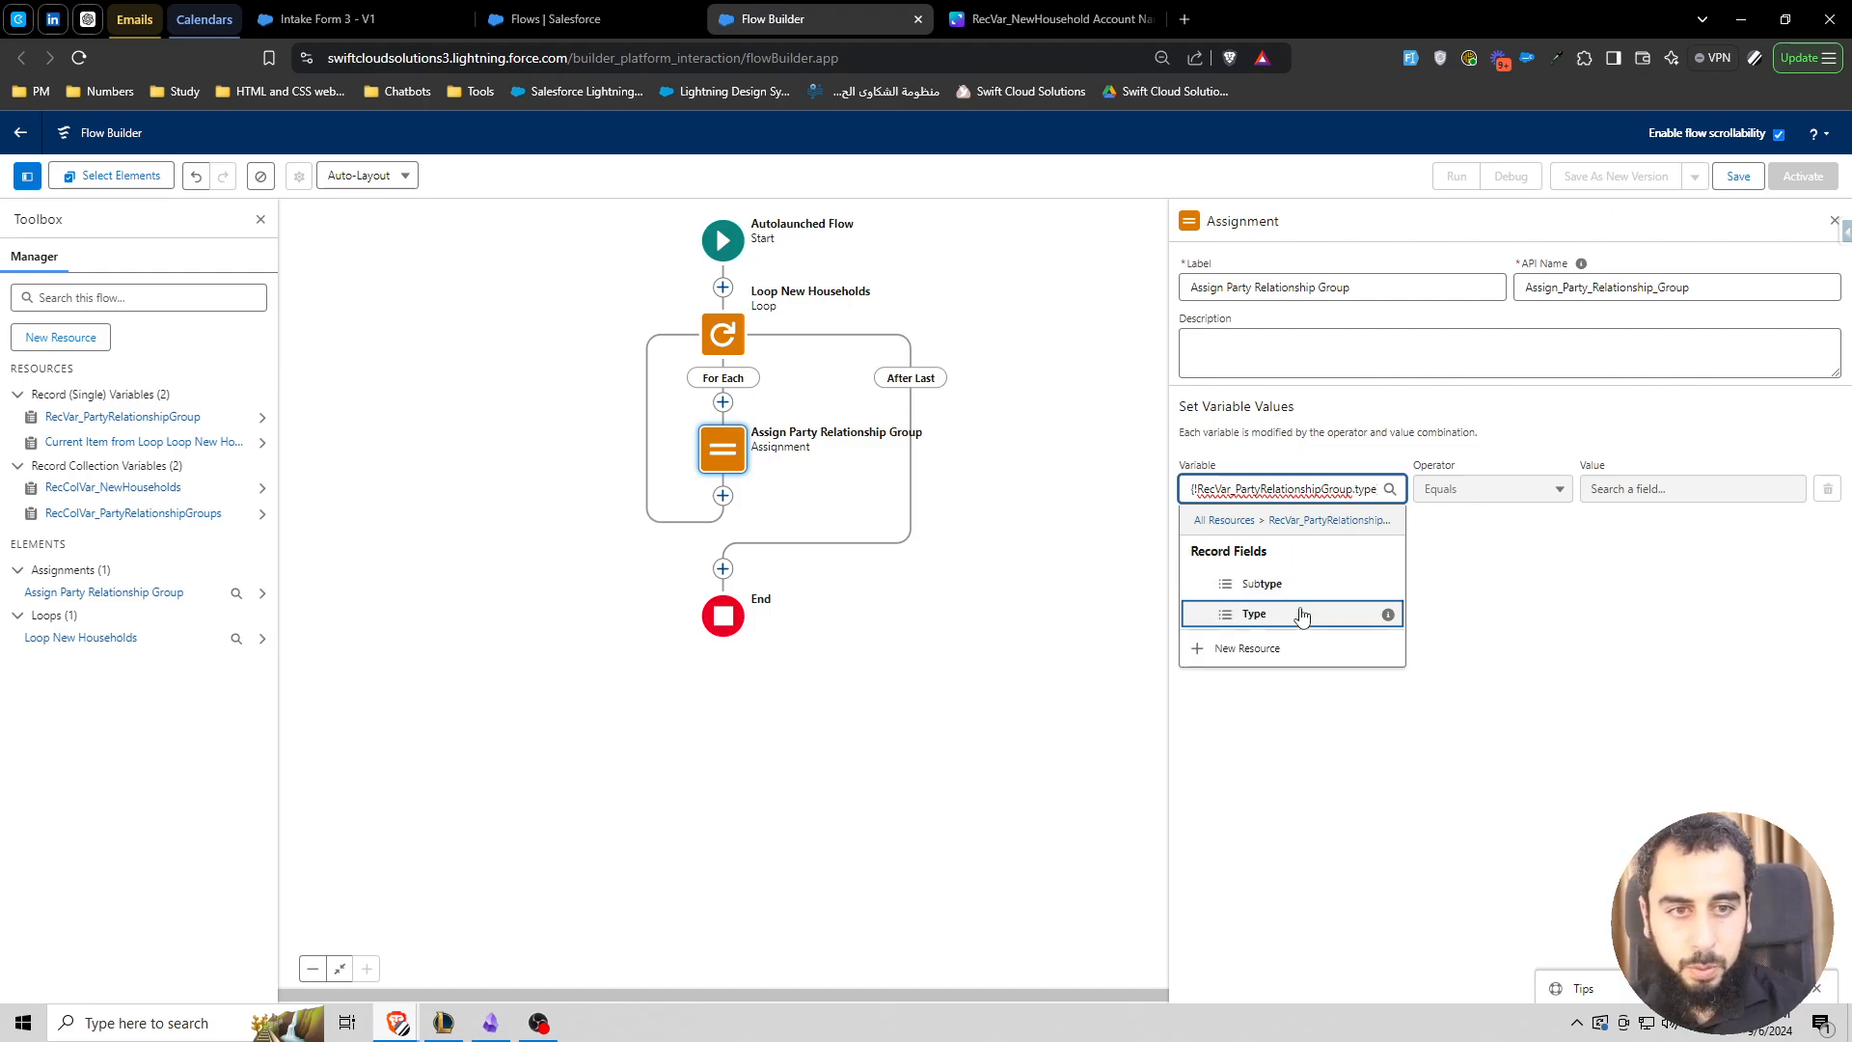
left_click(1285, 615)
left_click(1646, 488)
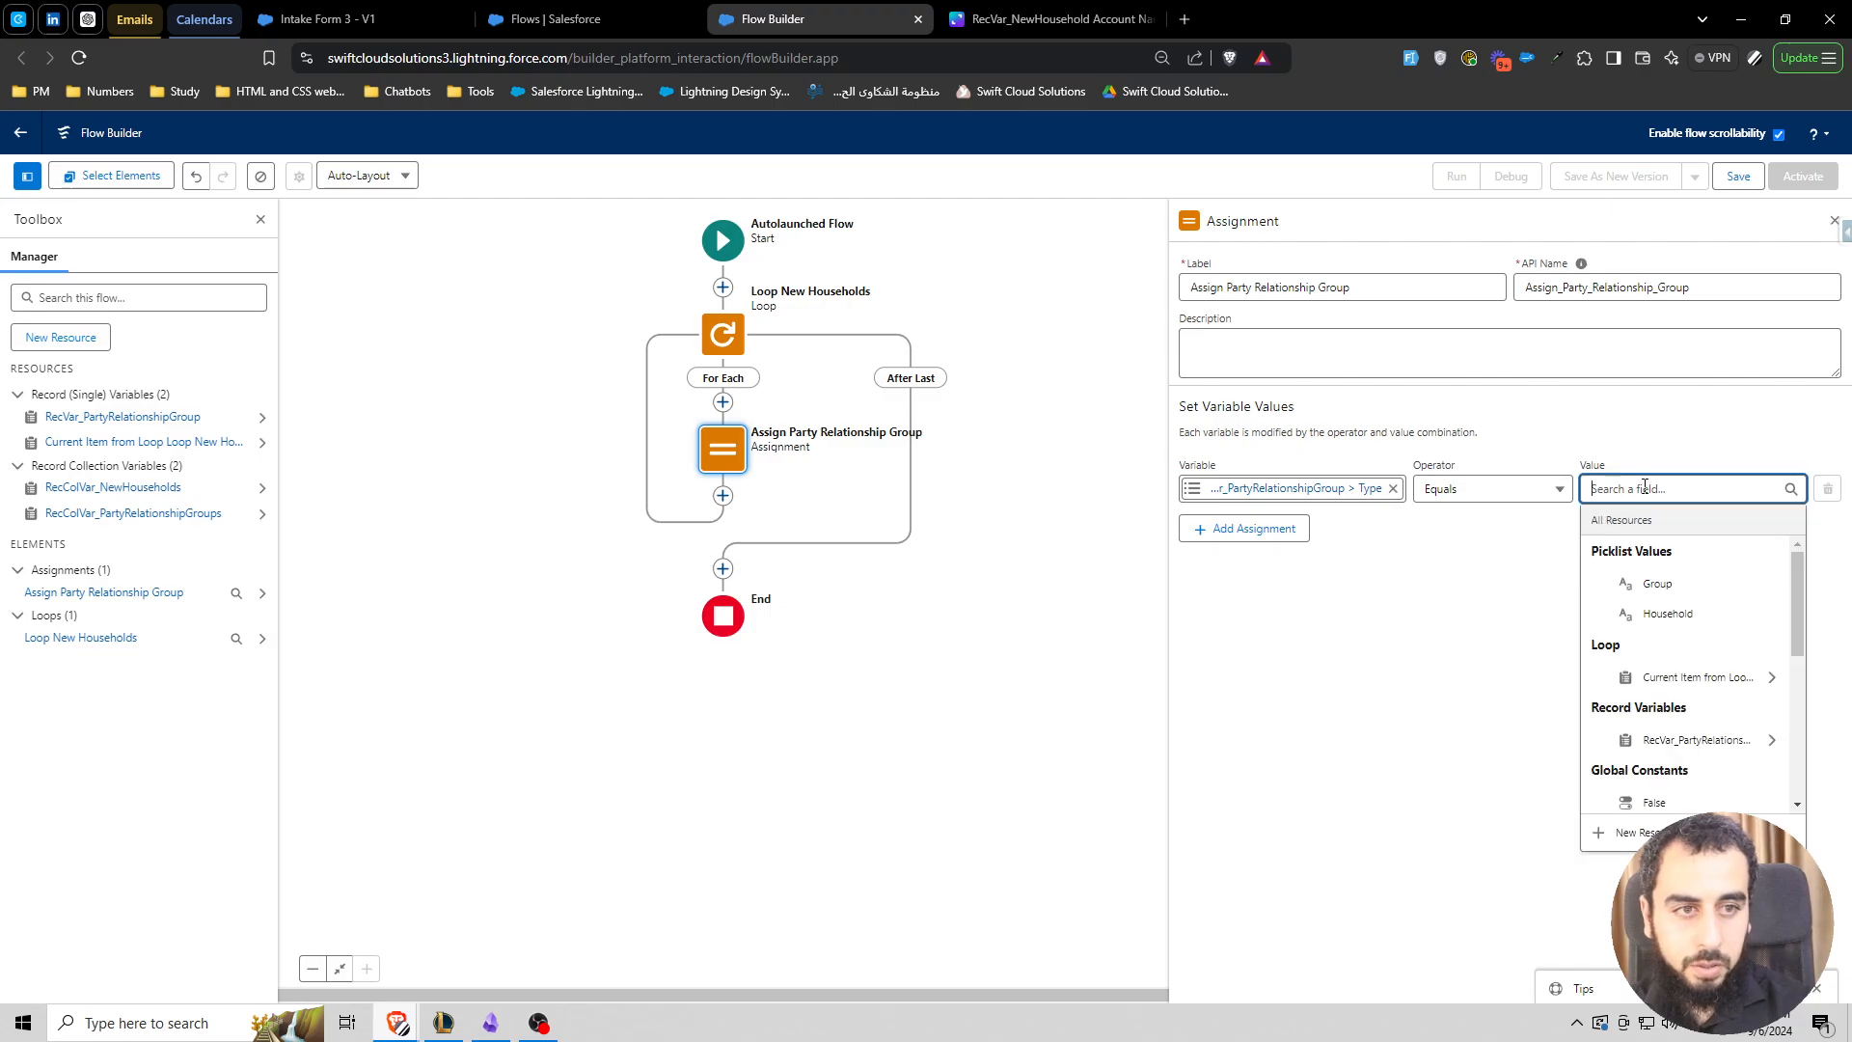
type("ho")
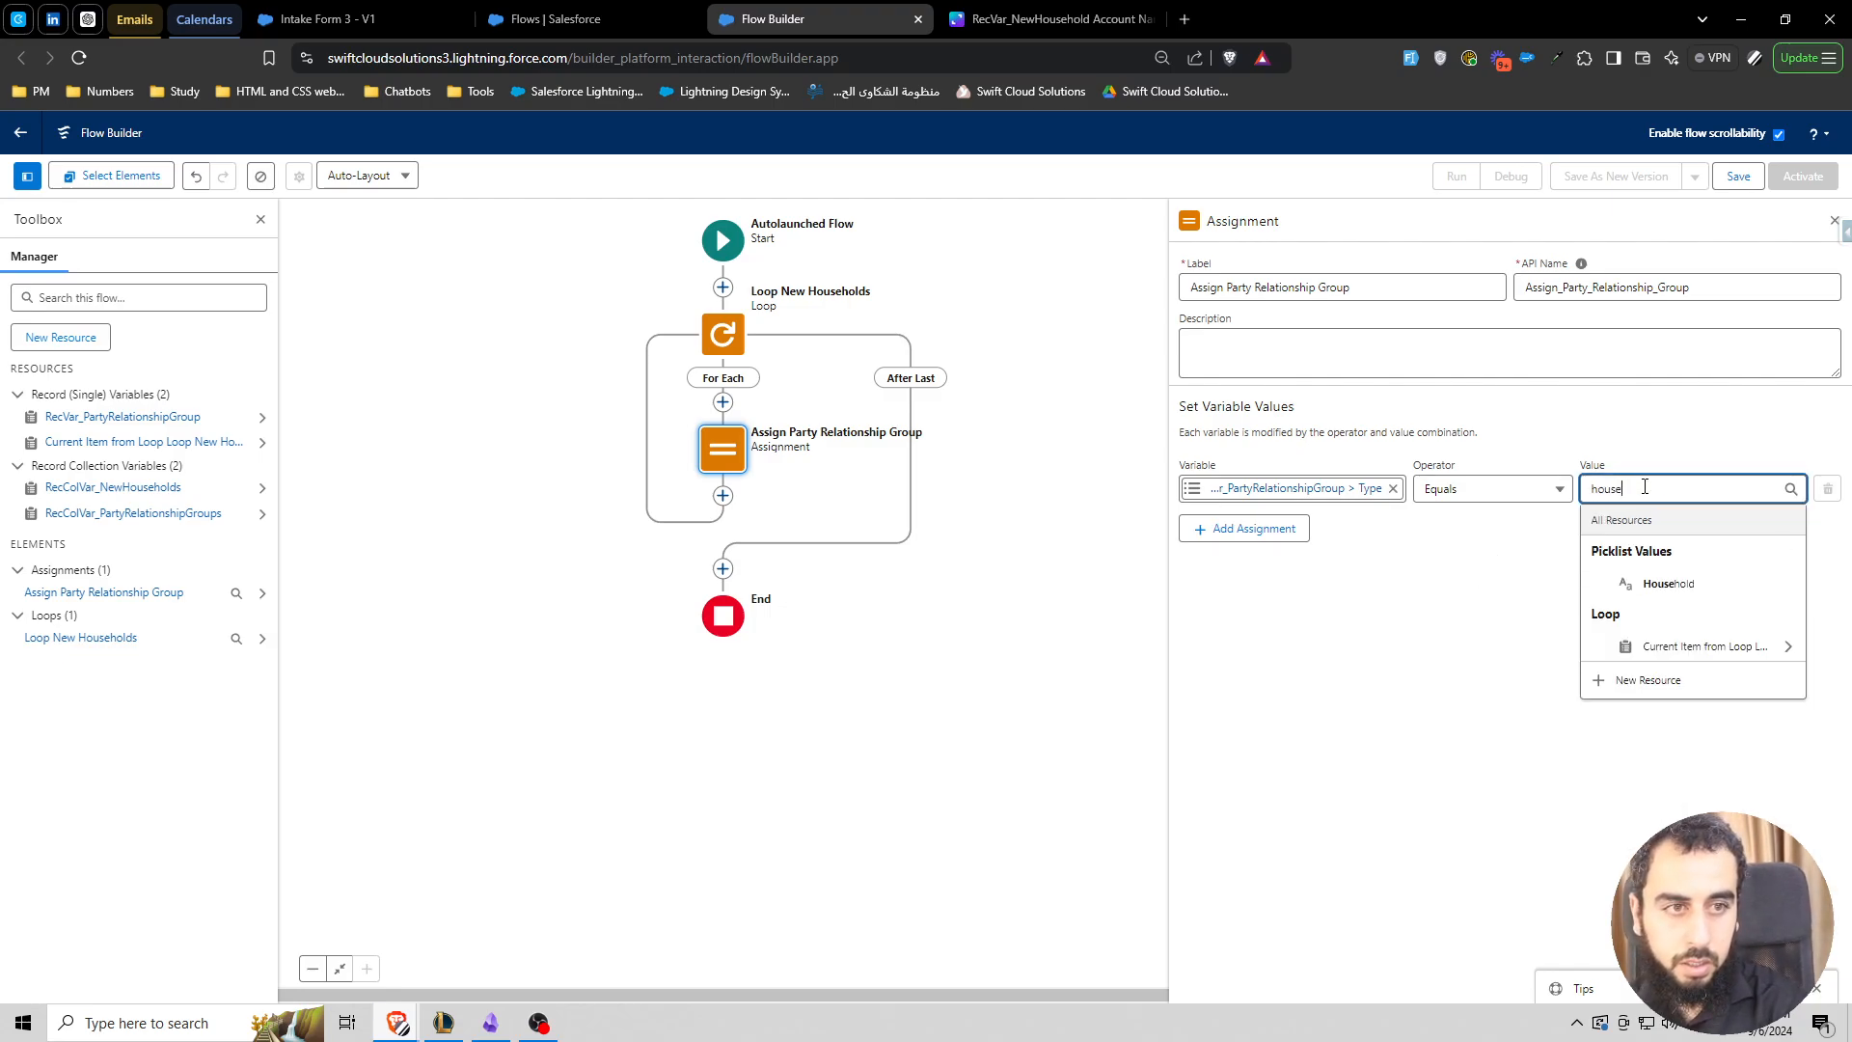
type("use")
left_click(1653, 583)
- Add a second assignment row setting the Status field of RecVar_PartyRelationshipGroup to Active
left_click(1272, 533)
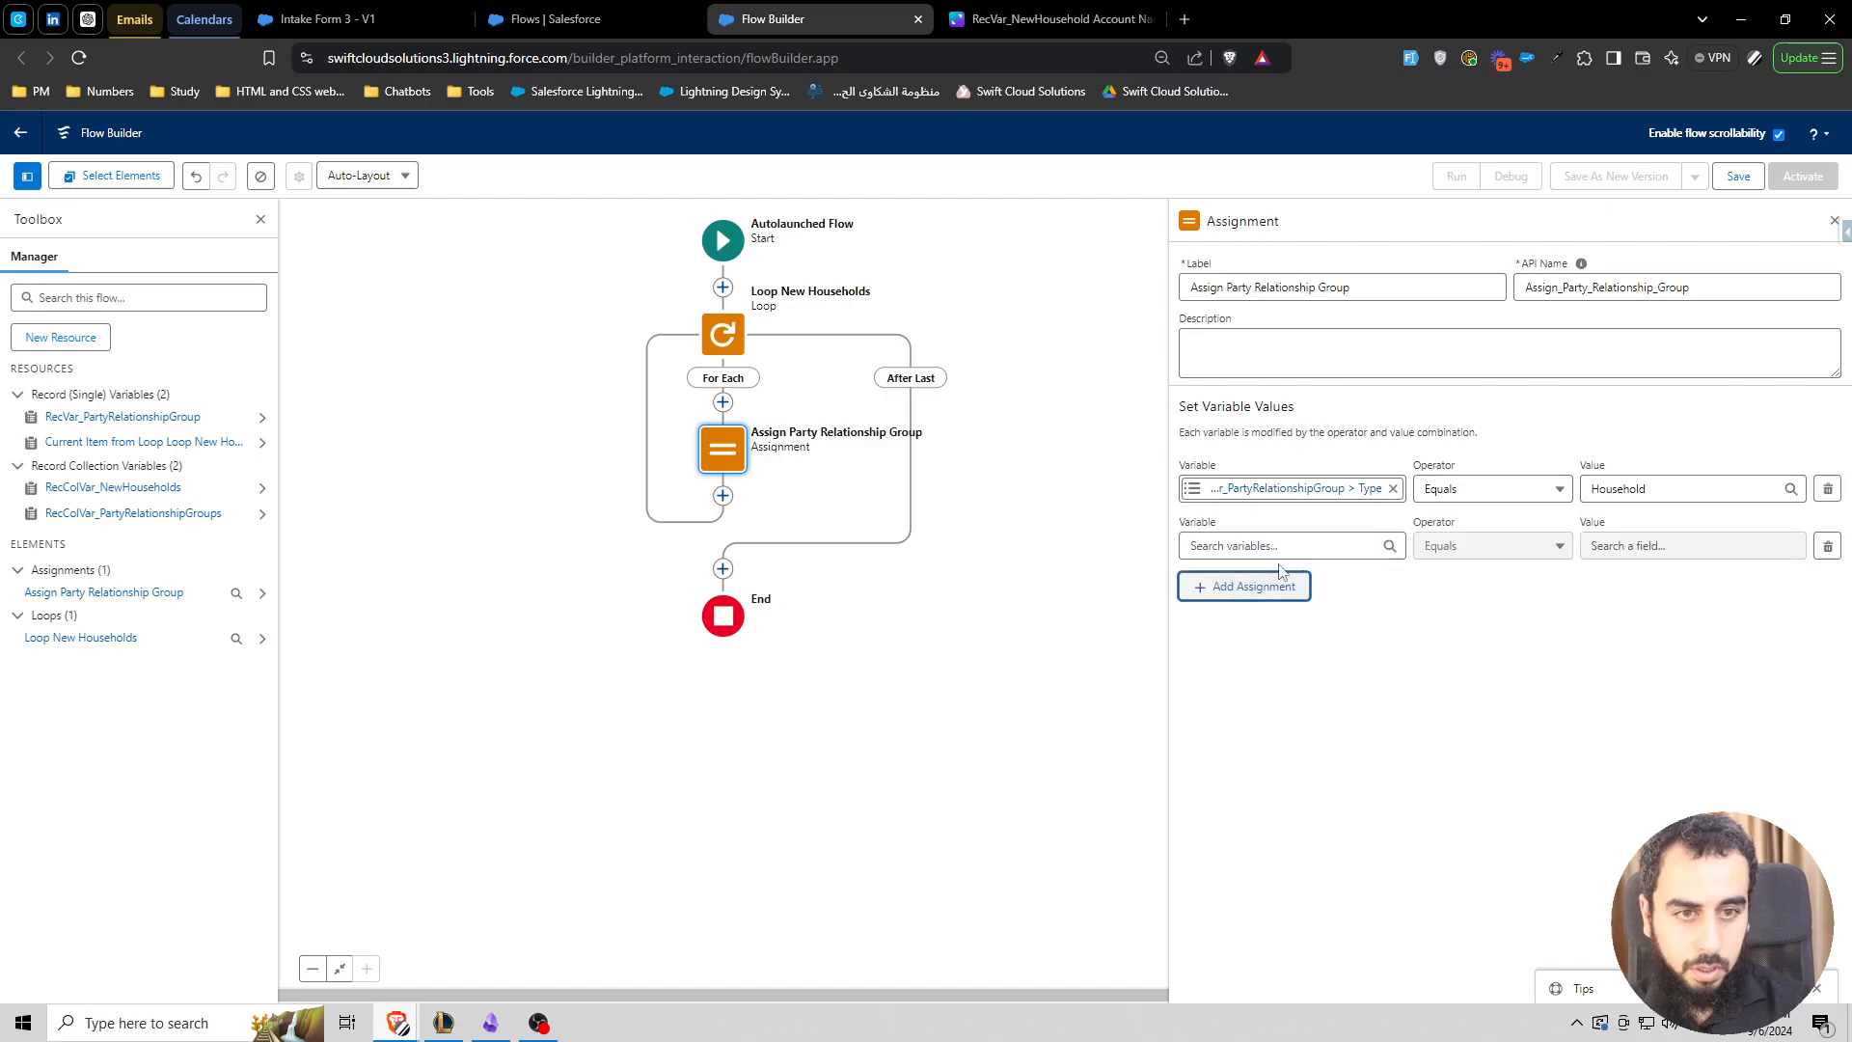
left_click(1303, 557)
type("recvar")
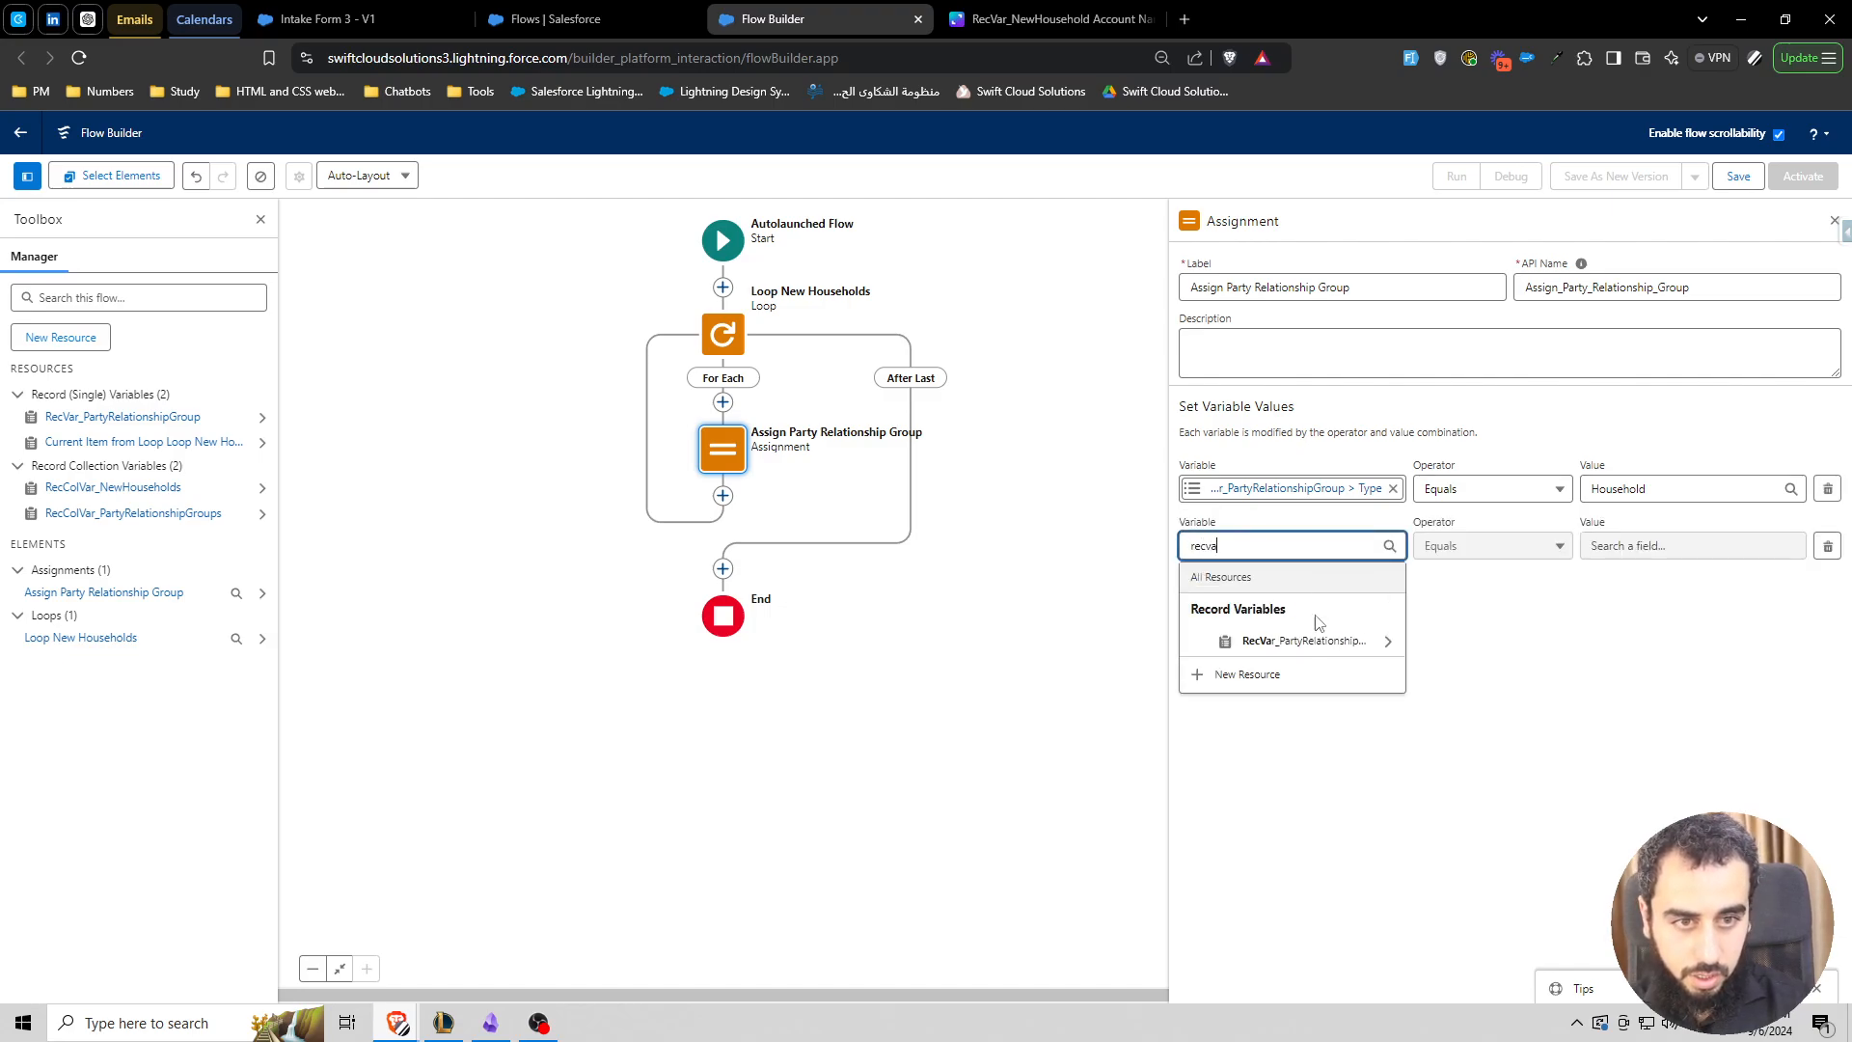
left_click(1298, 641)
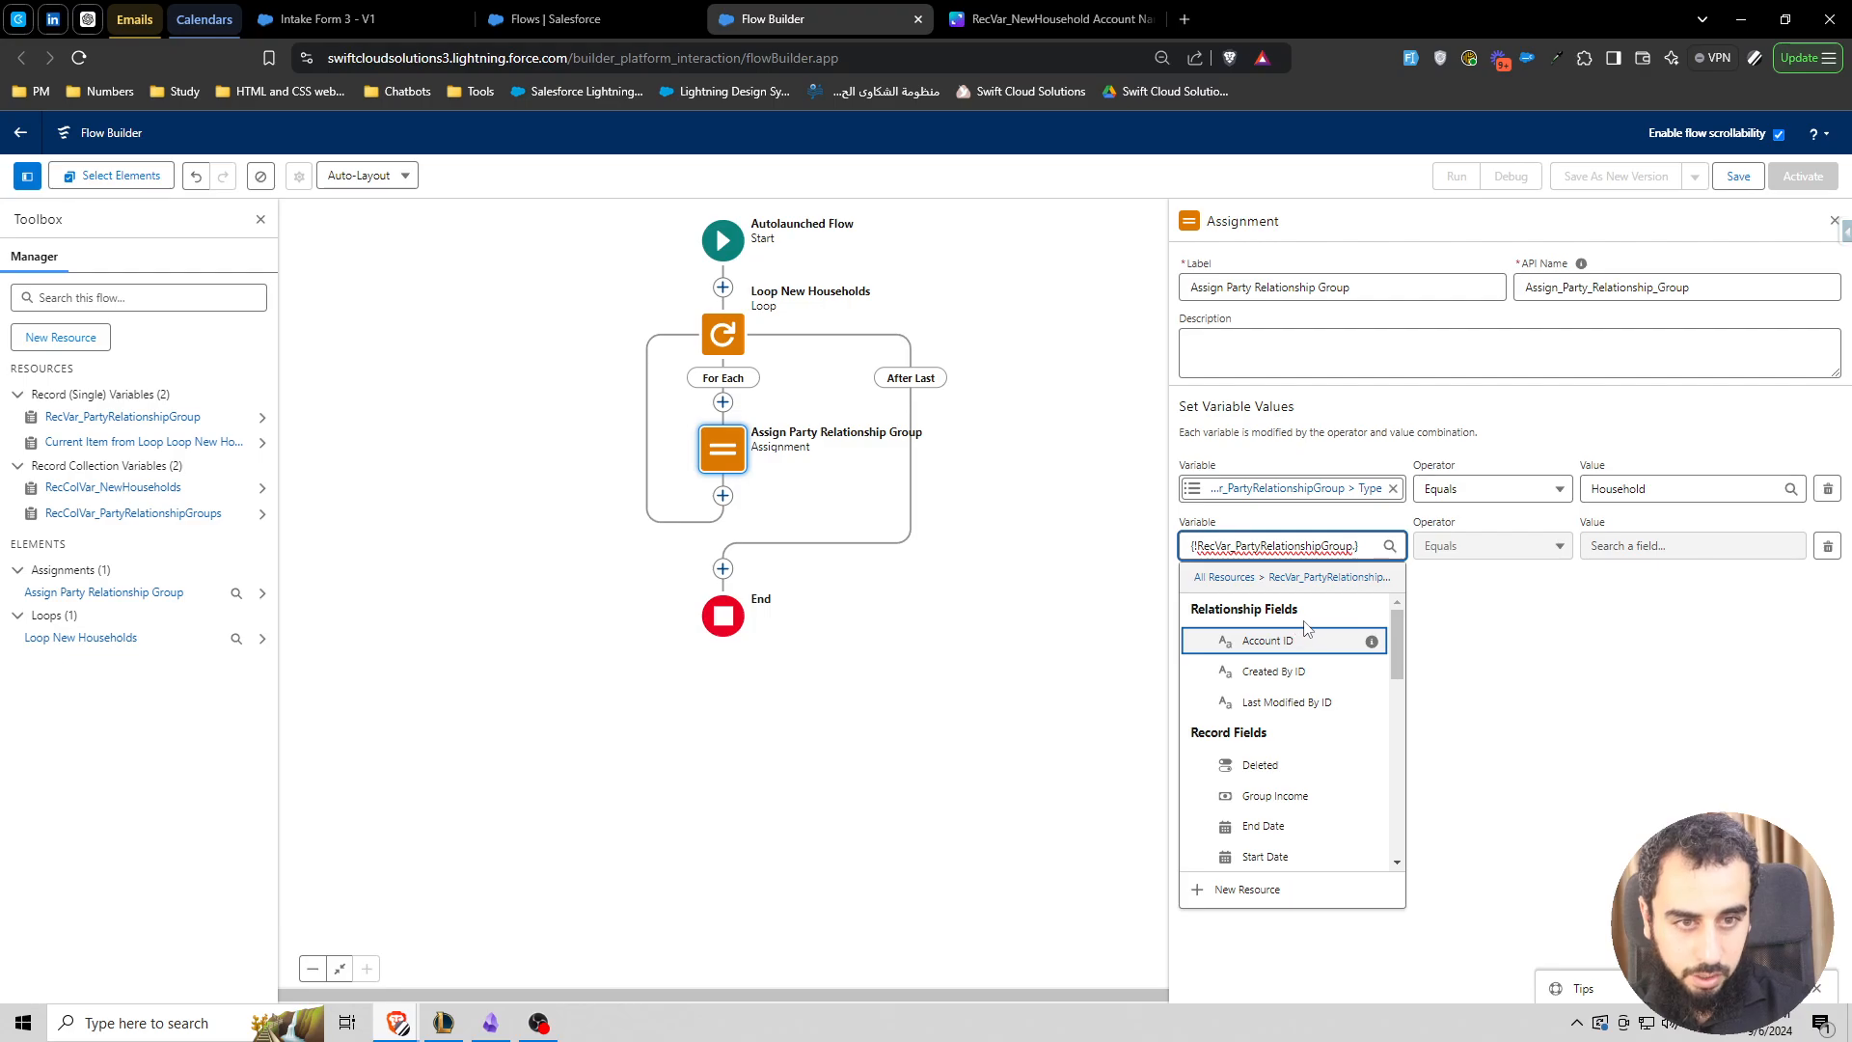
scroll(1317, 675, "down", 1)
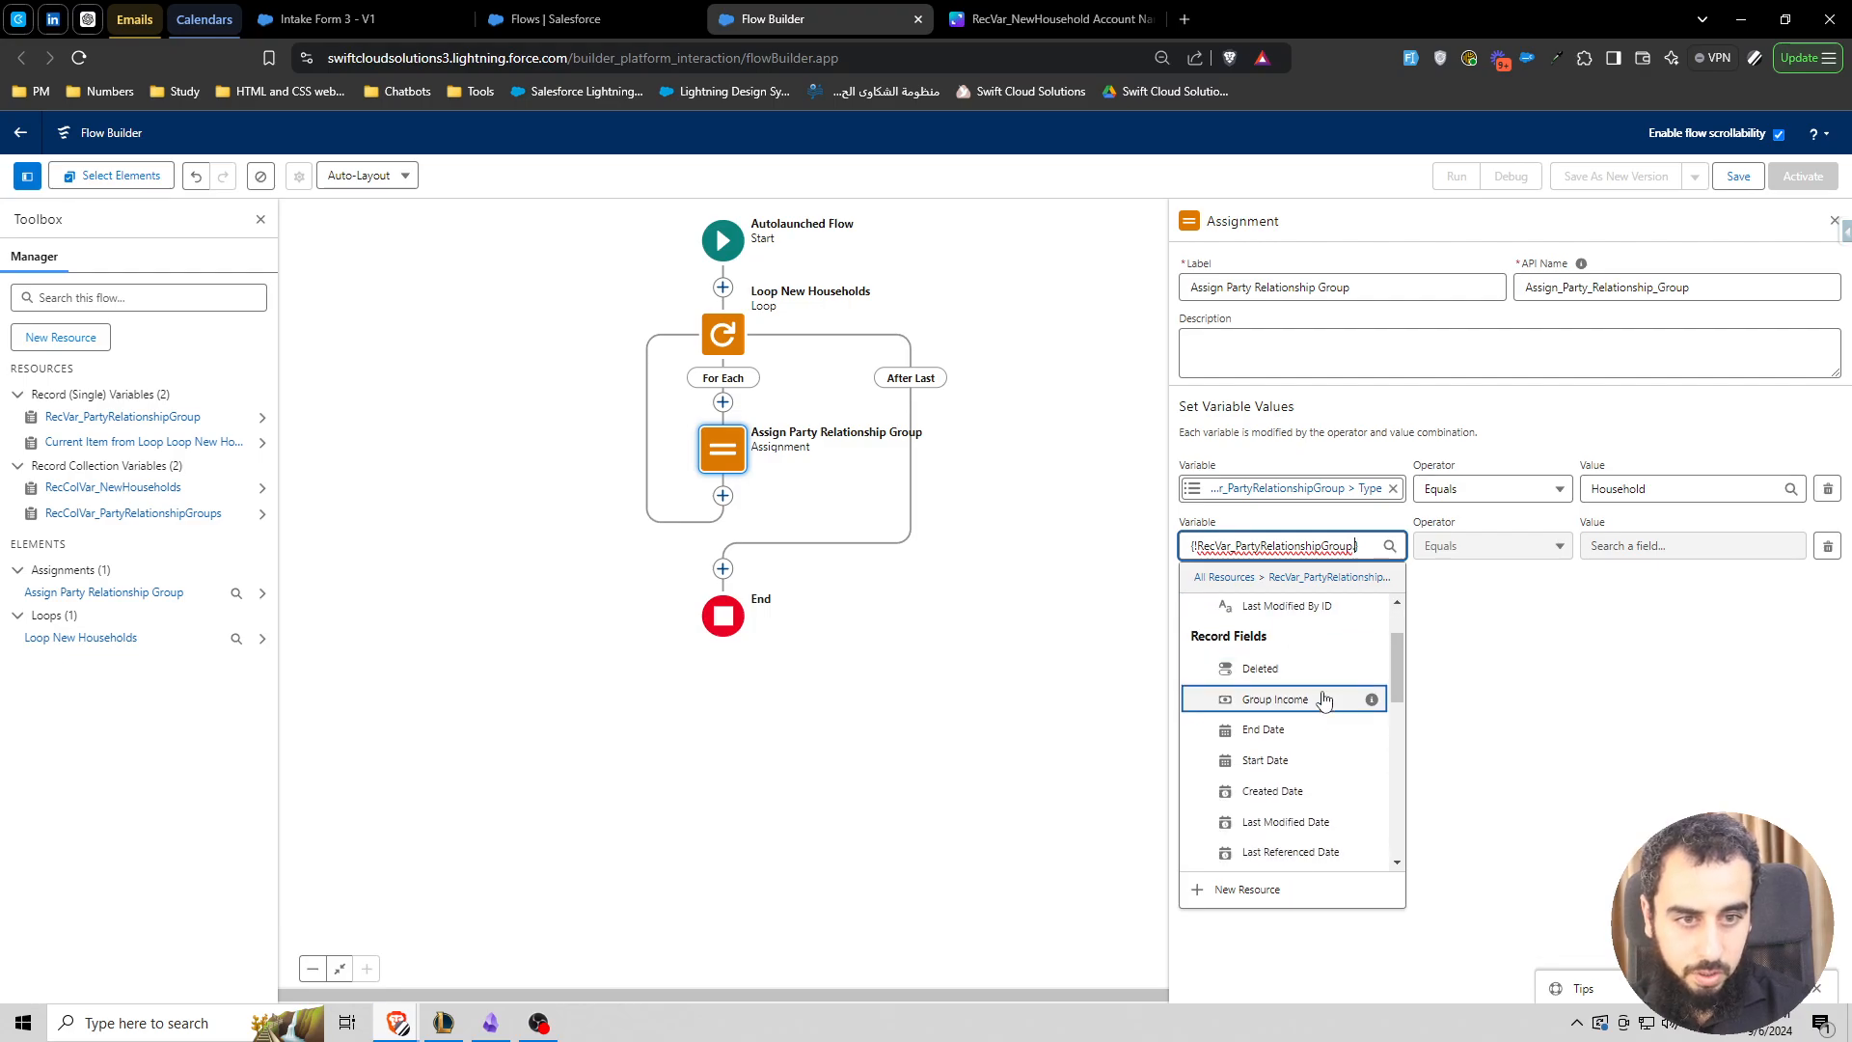
scroll(1321, 695, "down", 5)
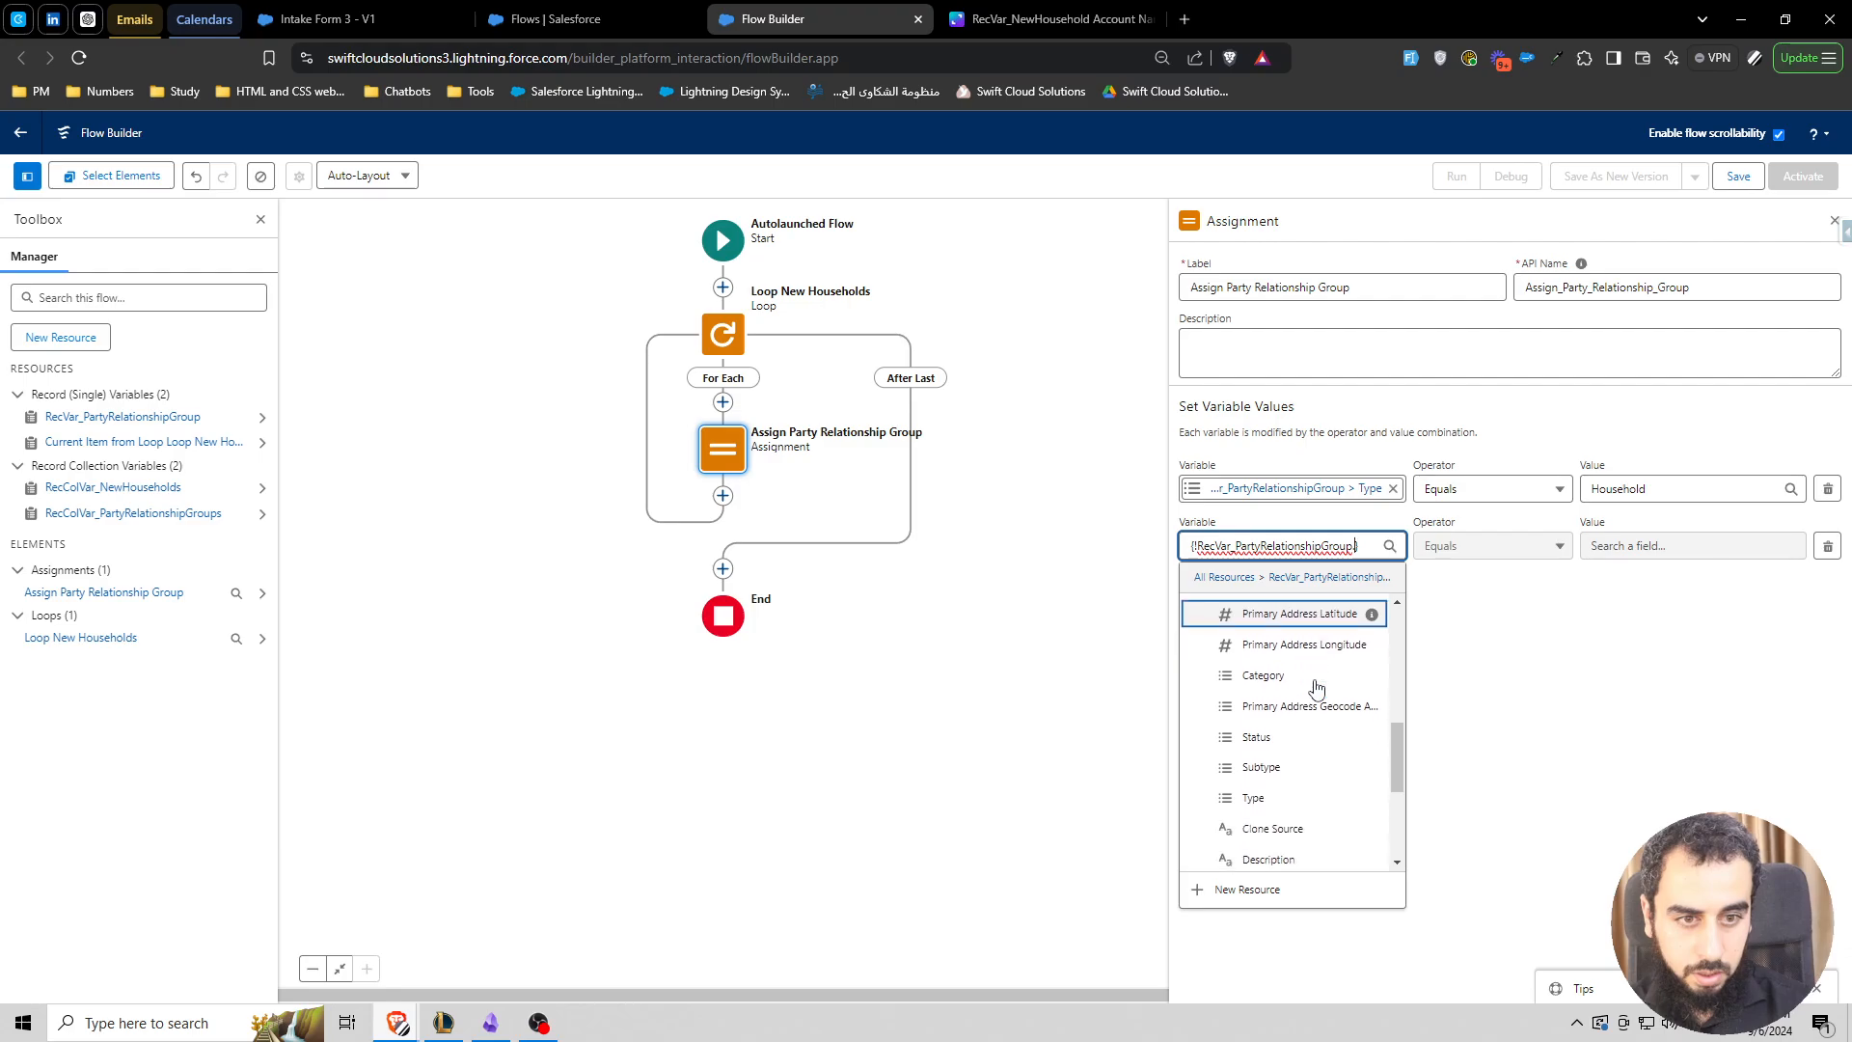
left_click(1300, 712)
left_click(1640, 546)
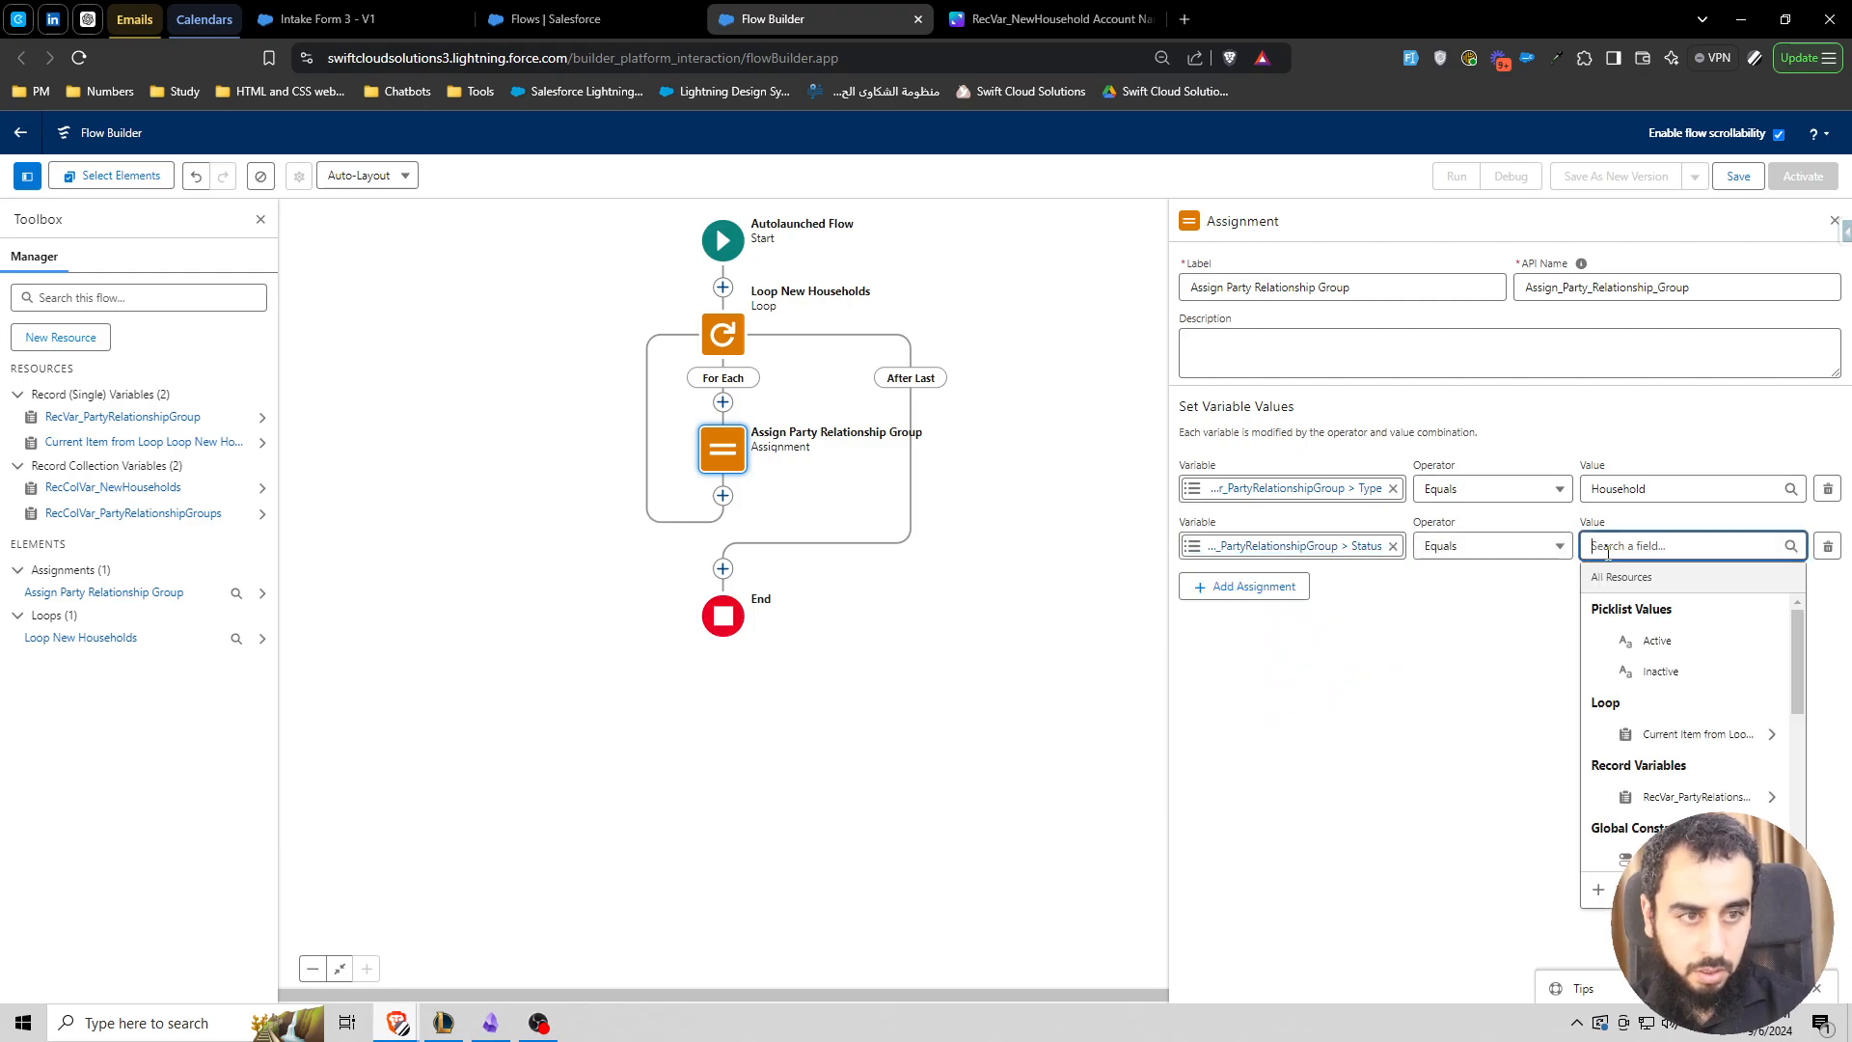
left_click(1608, 645)
left_click(1288, 586)
left_click(1294, 604)
type("recvar")
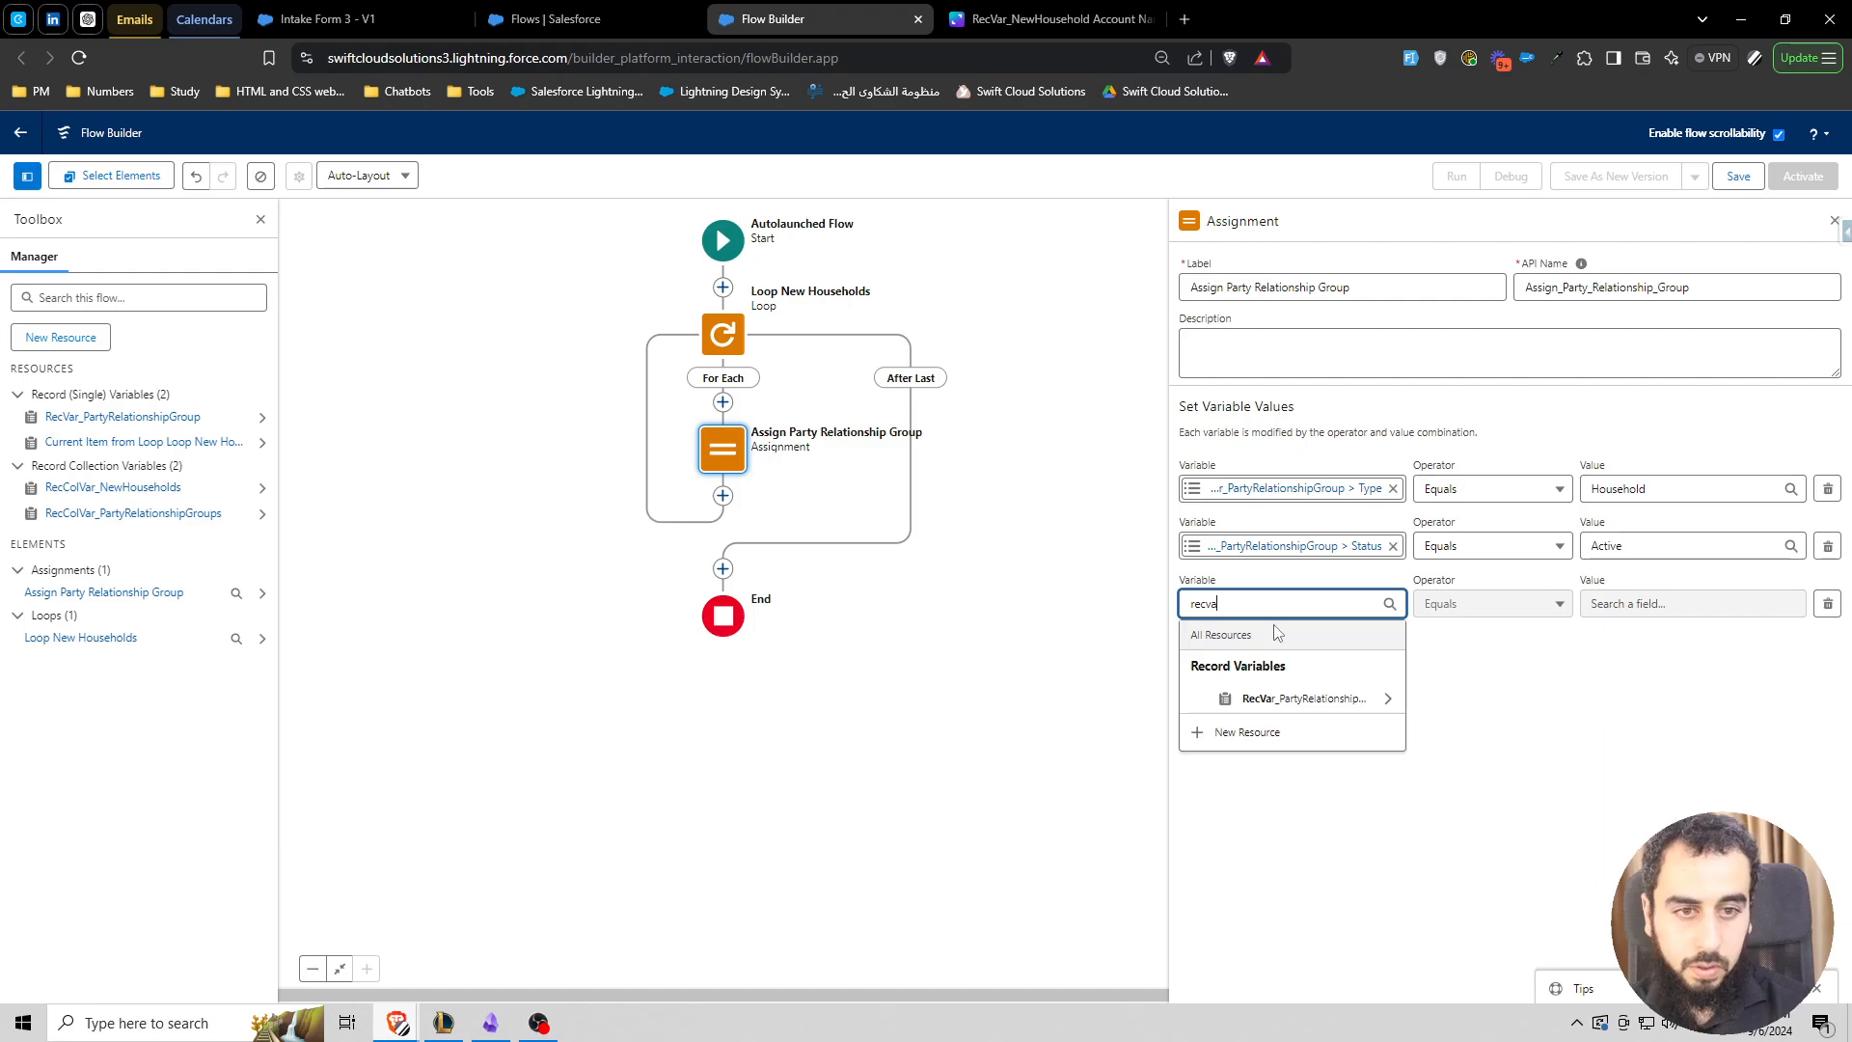
left_click(1307, 701)
scroll(1294, 746, "down", 5)
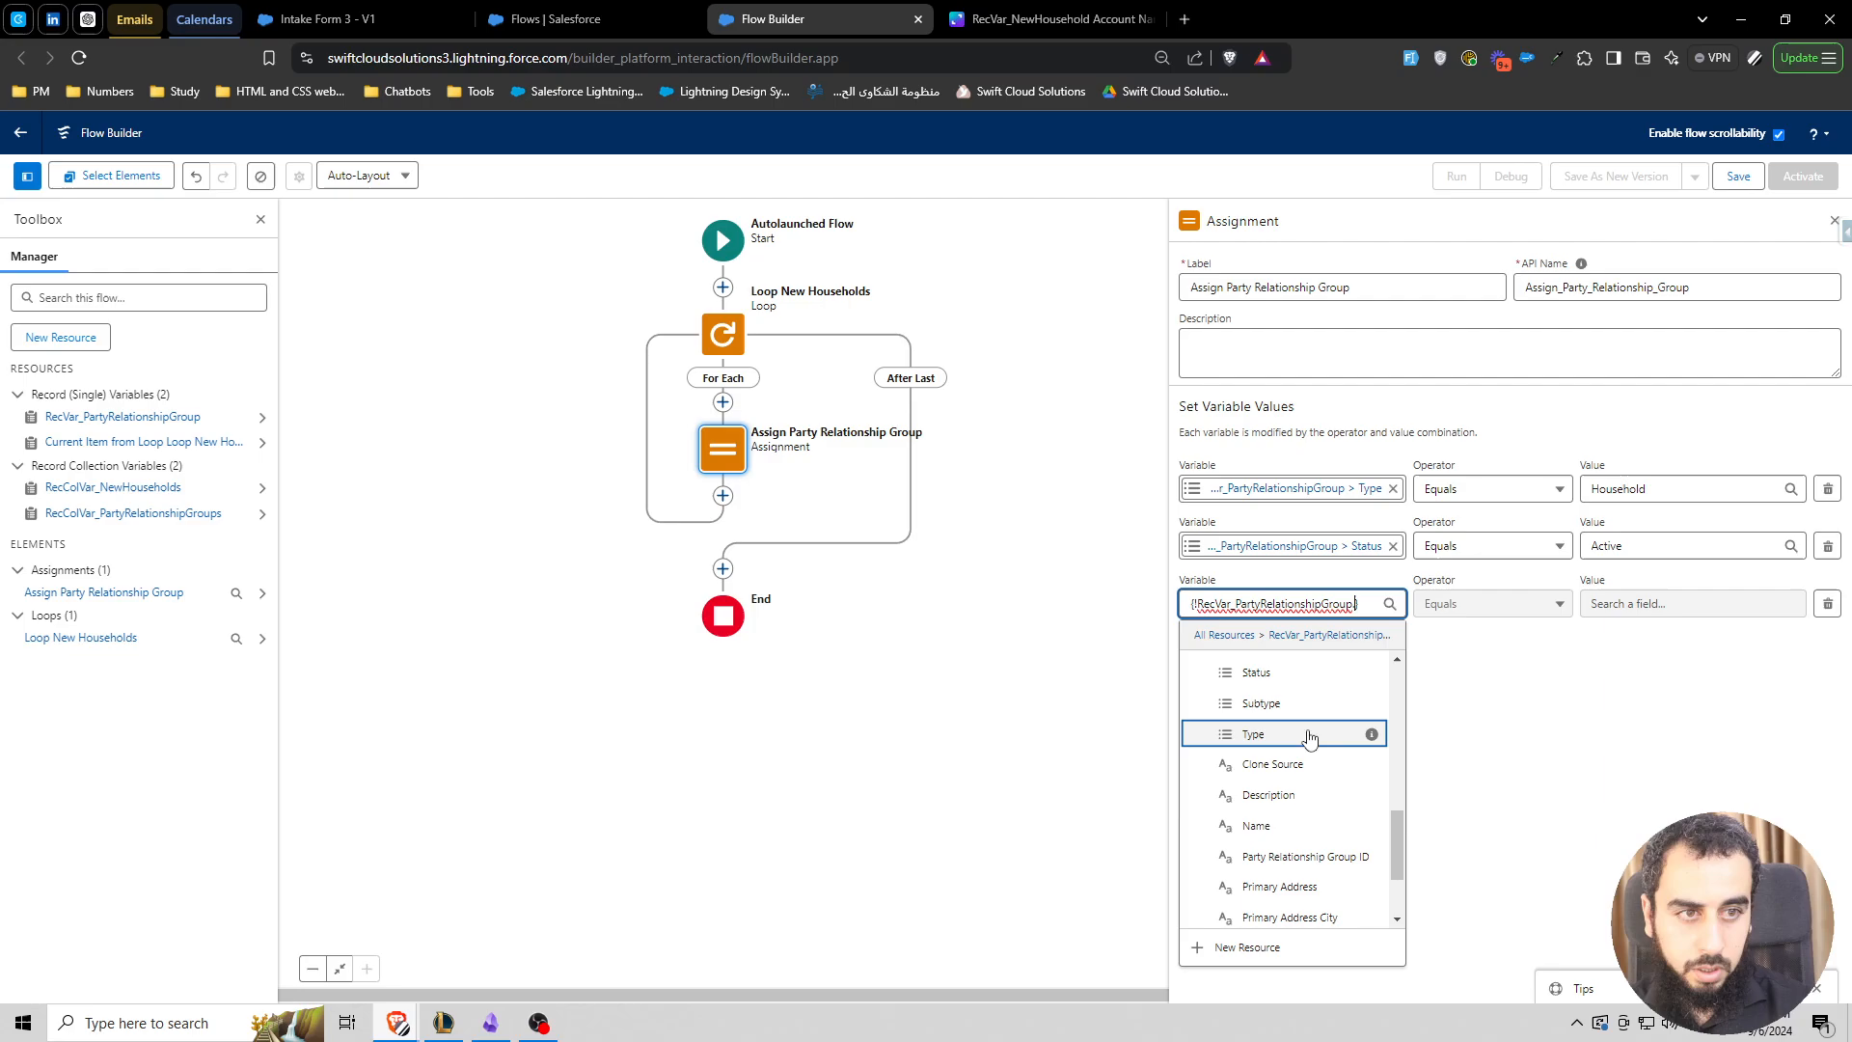
scroll(1312, 733, "down", 2)
scroll(1310, 739, "down", 1)
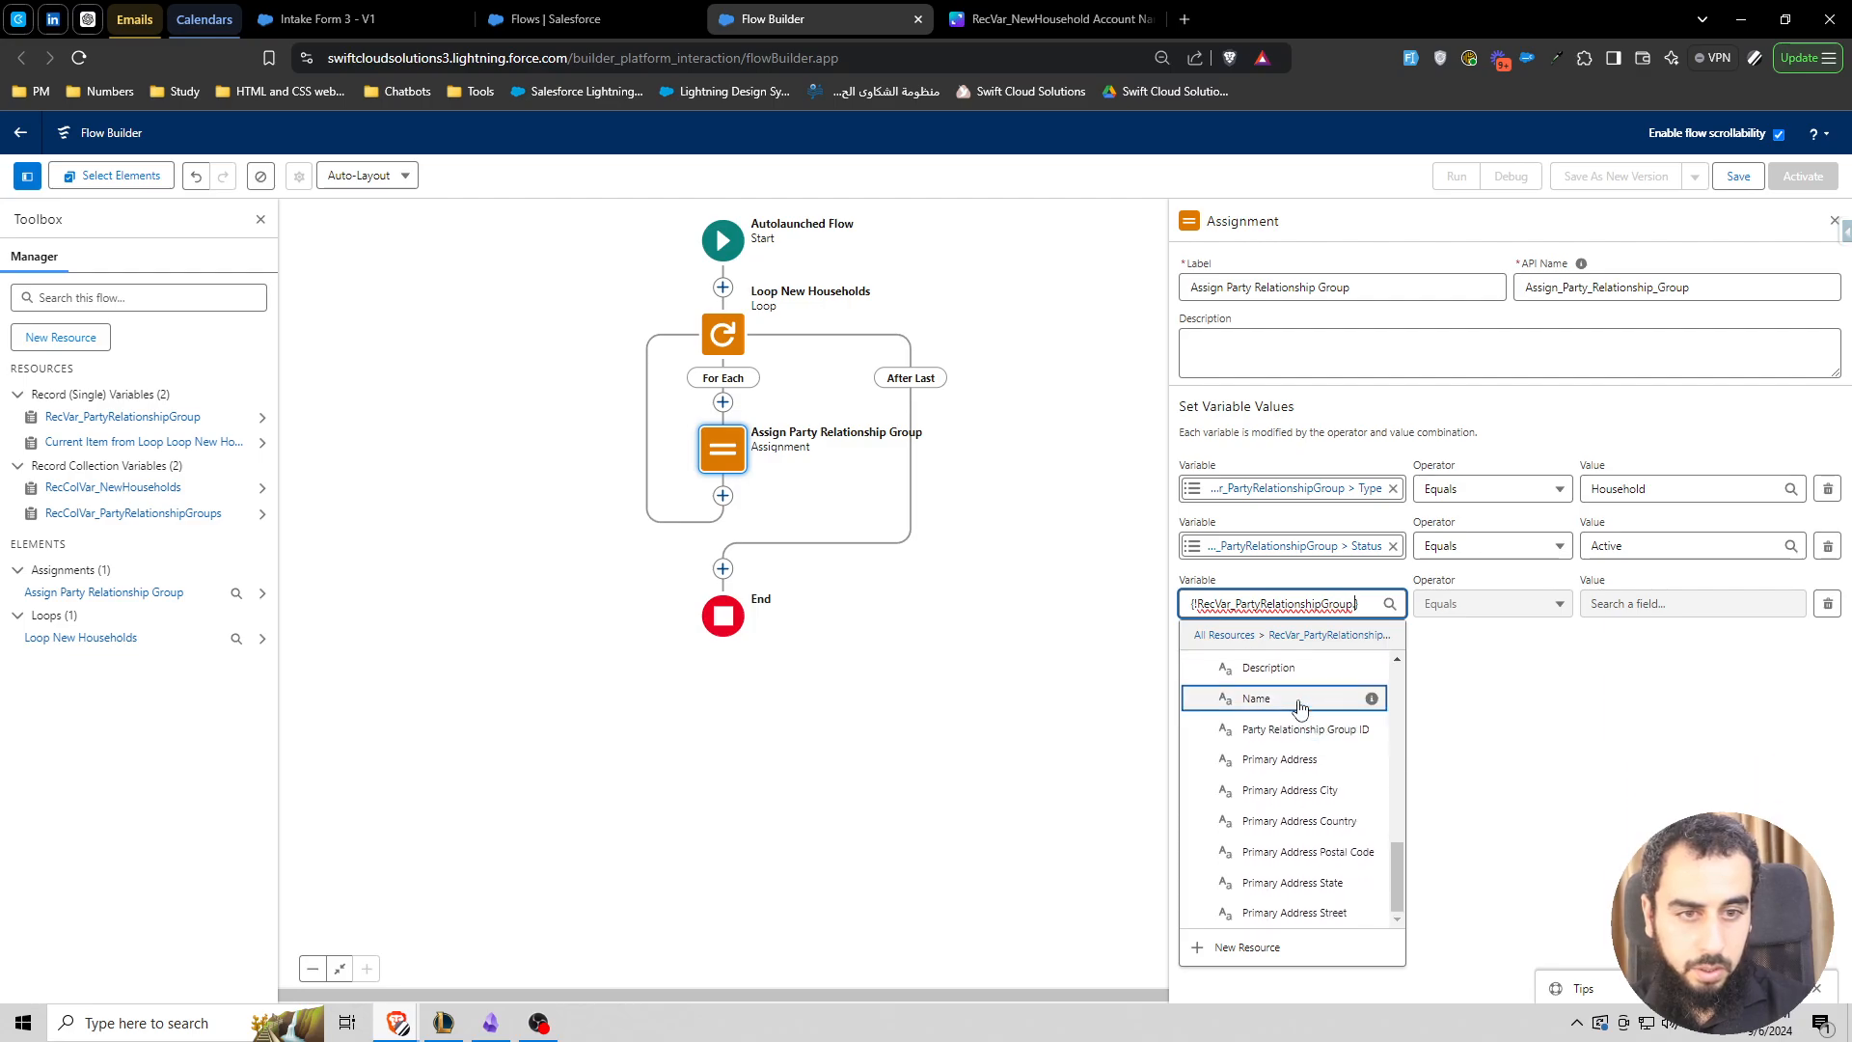
mouse_move(1373, 704)
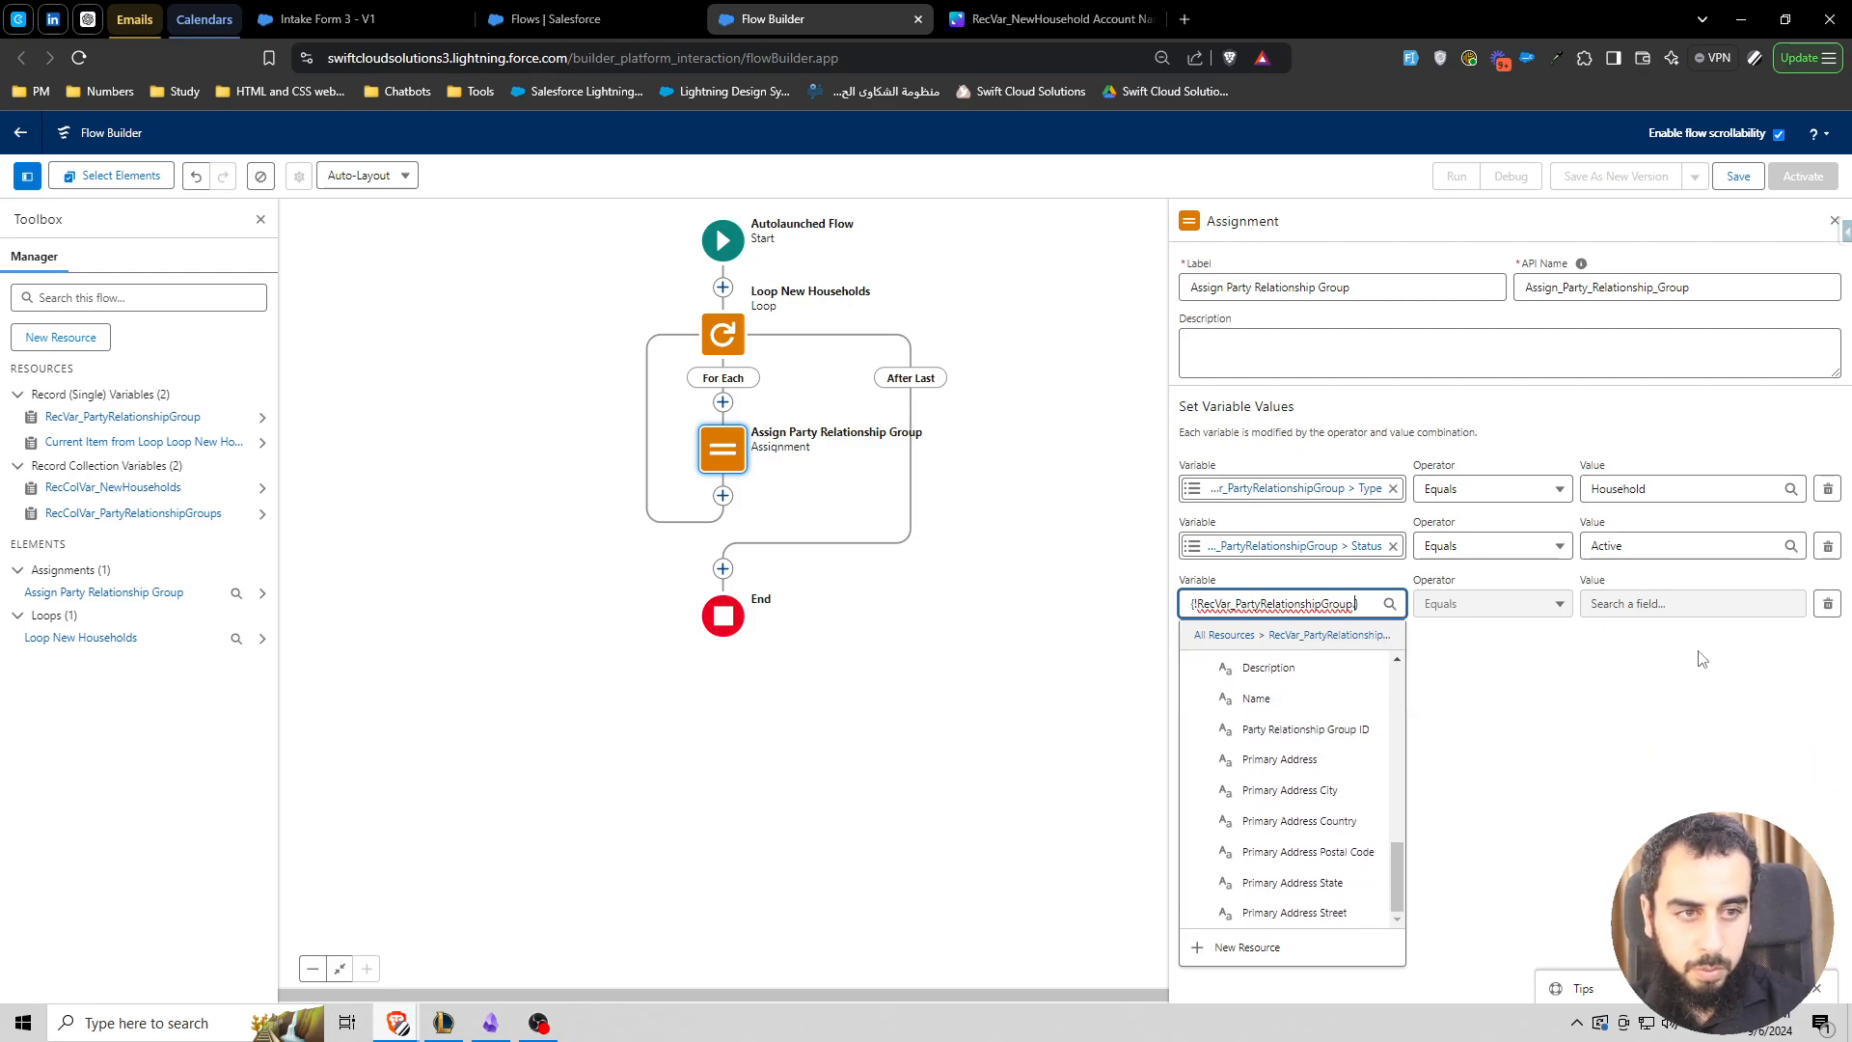
left_click(1828, 605)
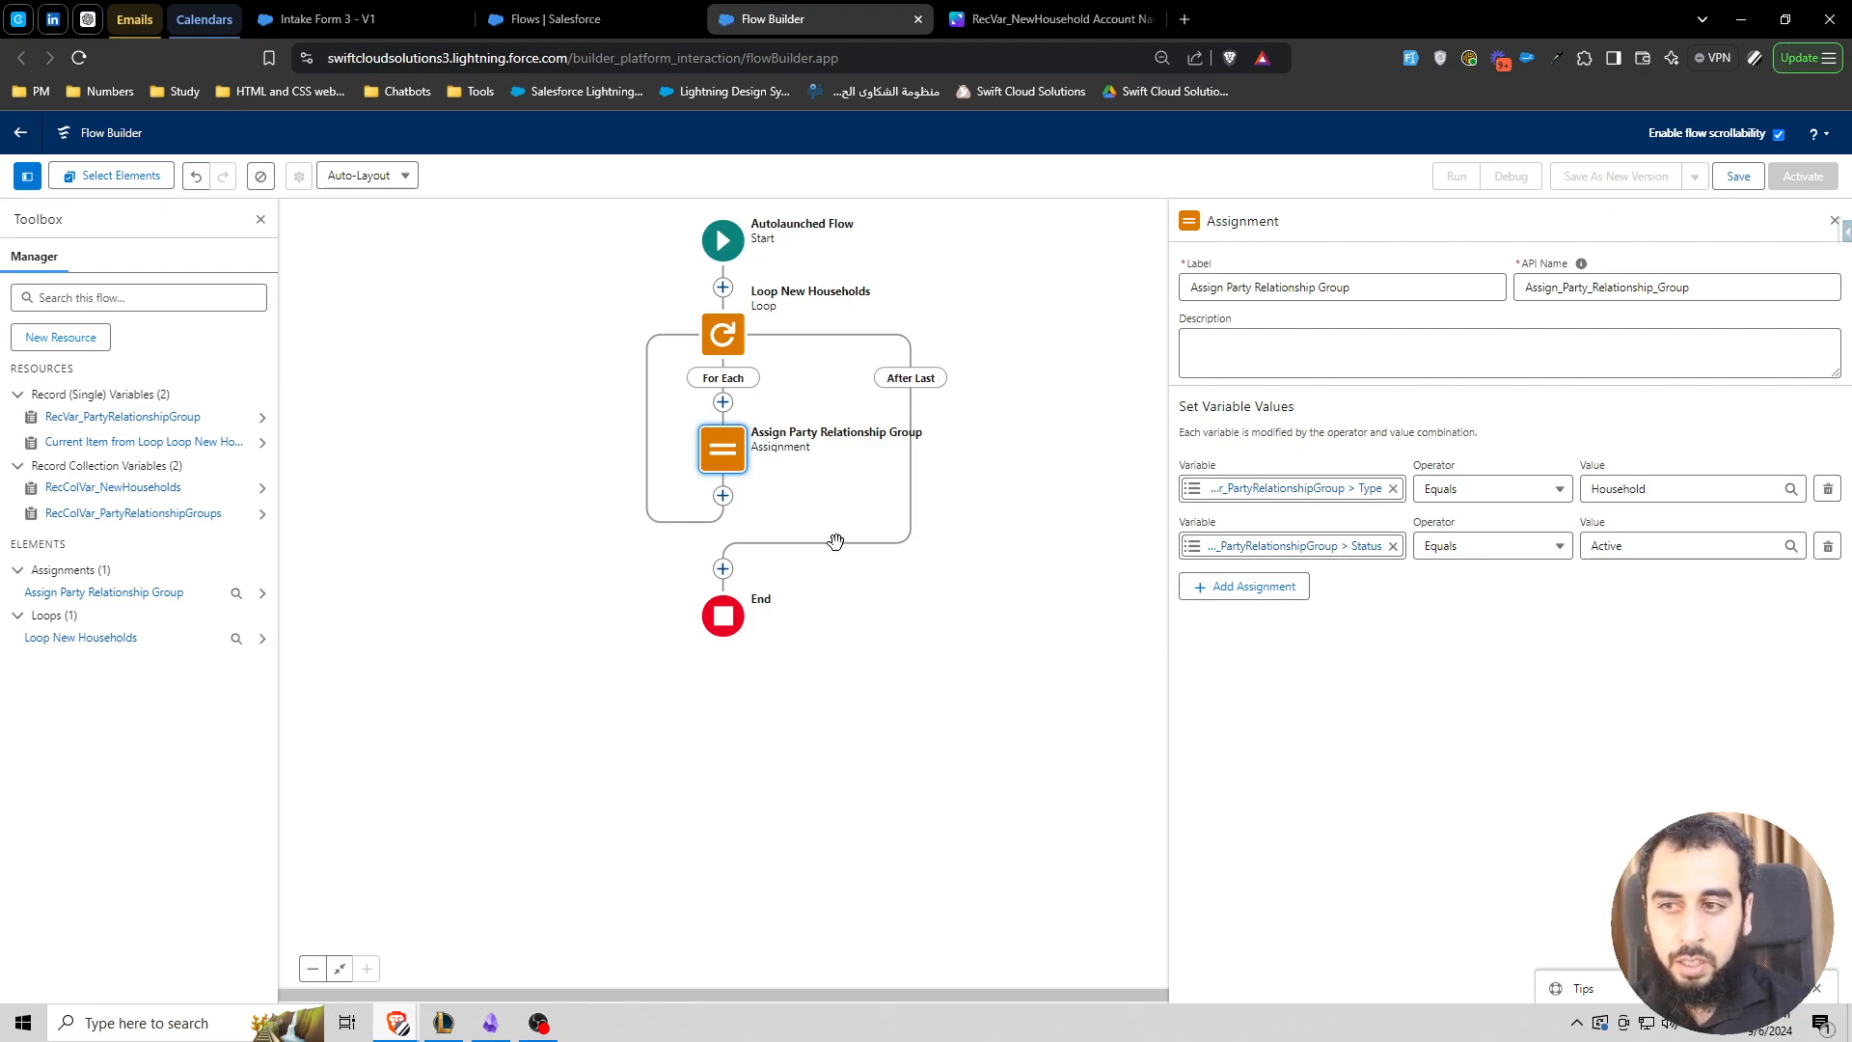
- Add a second Assignment element after Assign Party Relationship Group, labelled Collect Party Relationship Group
left_click(722, 496)
type("a")
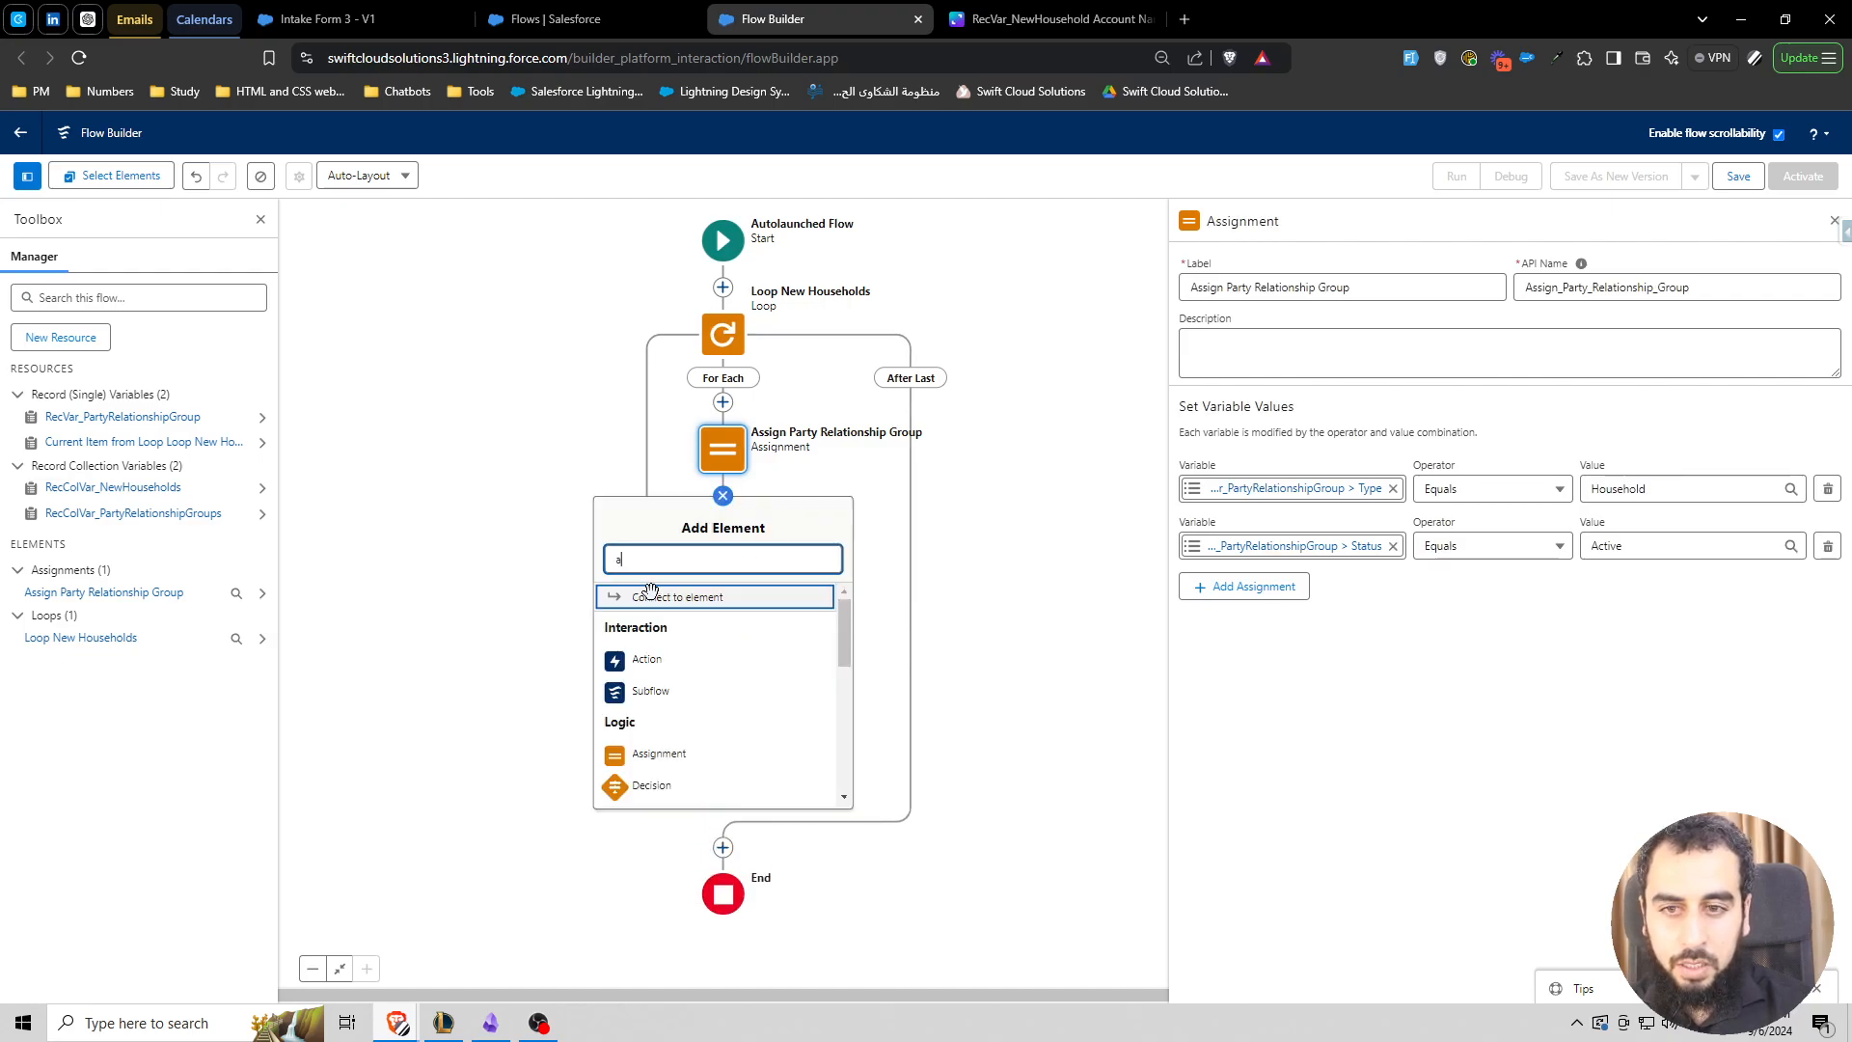
type("ss")
left_click(659, 598)
type("c")
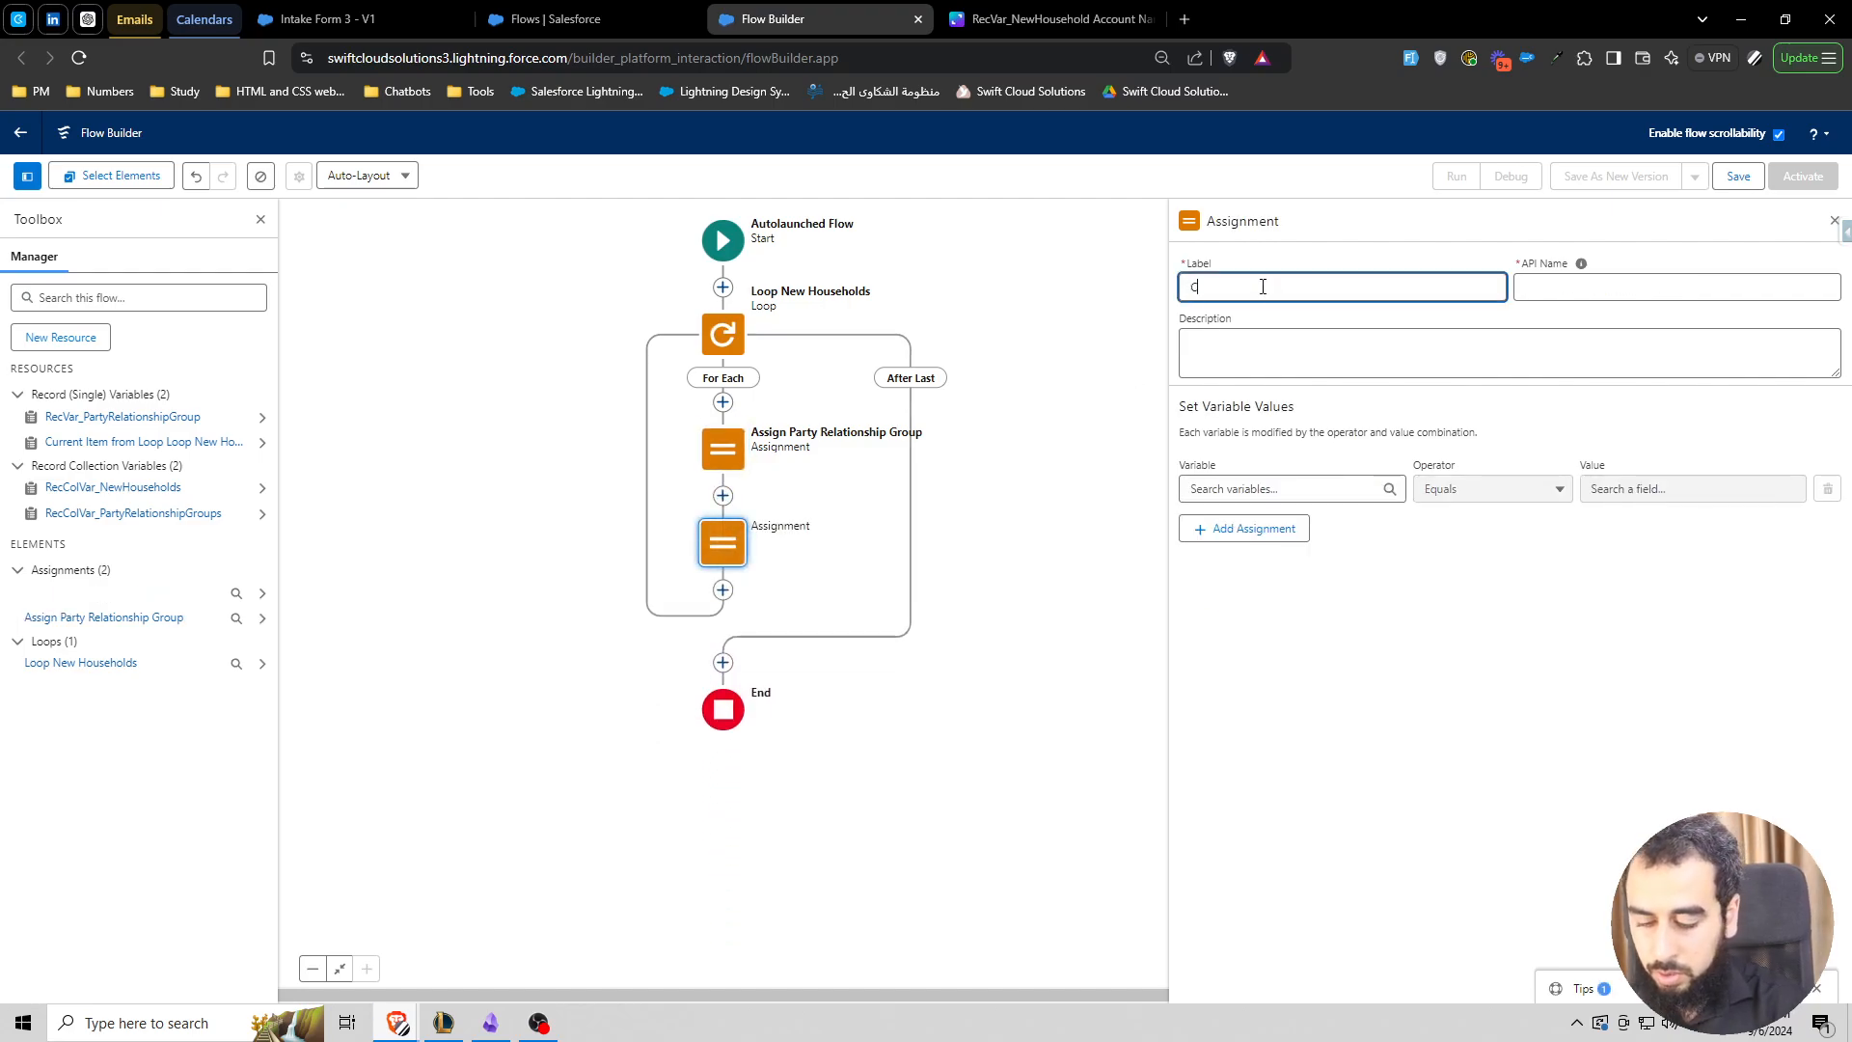
type("ollect P")
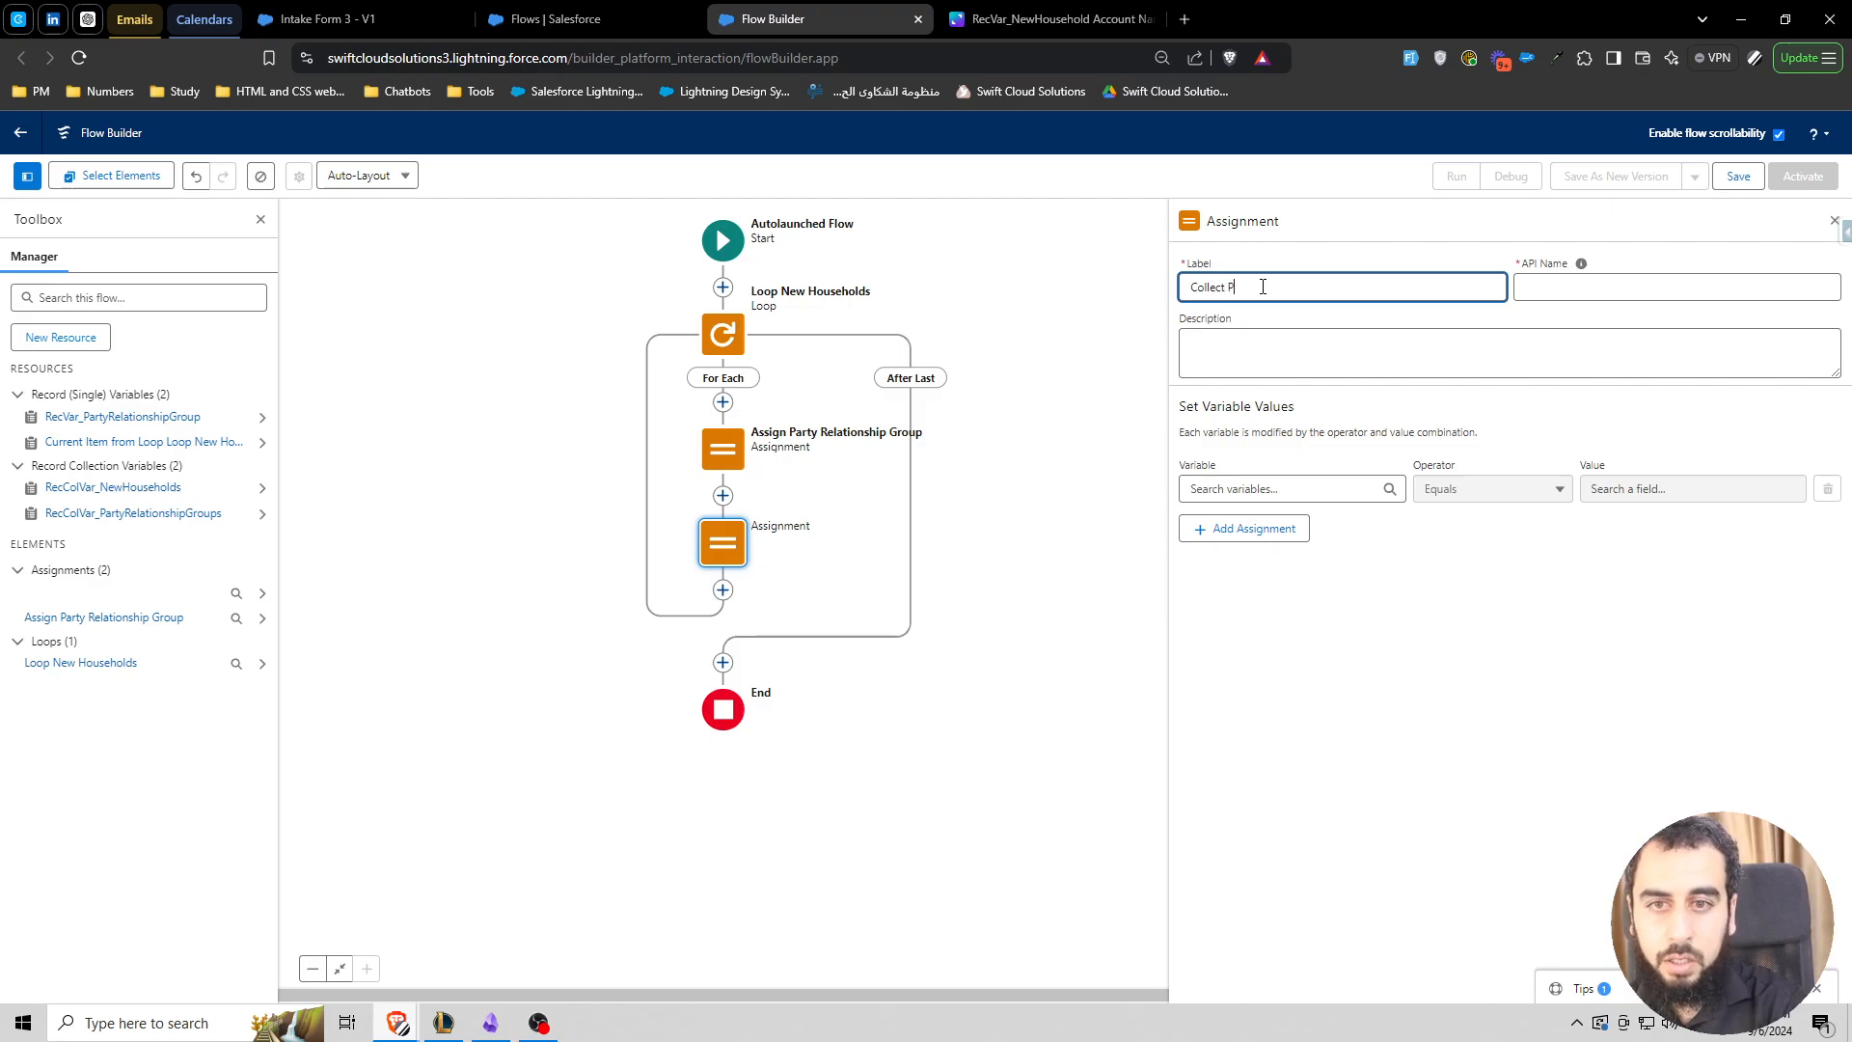
type("arty Relationship")
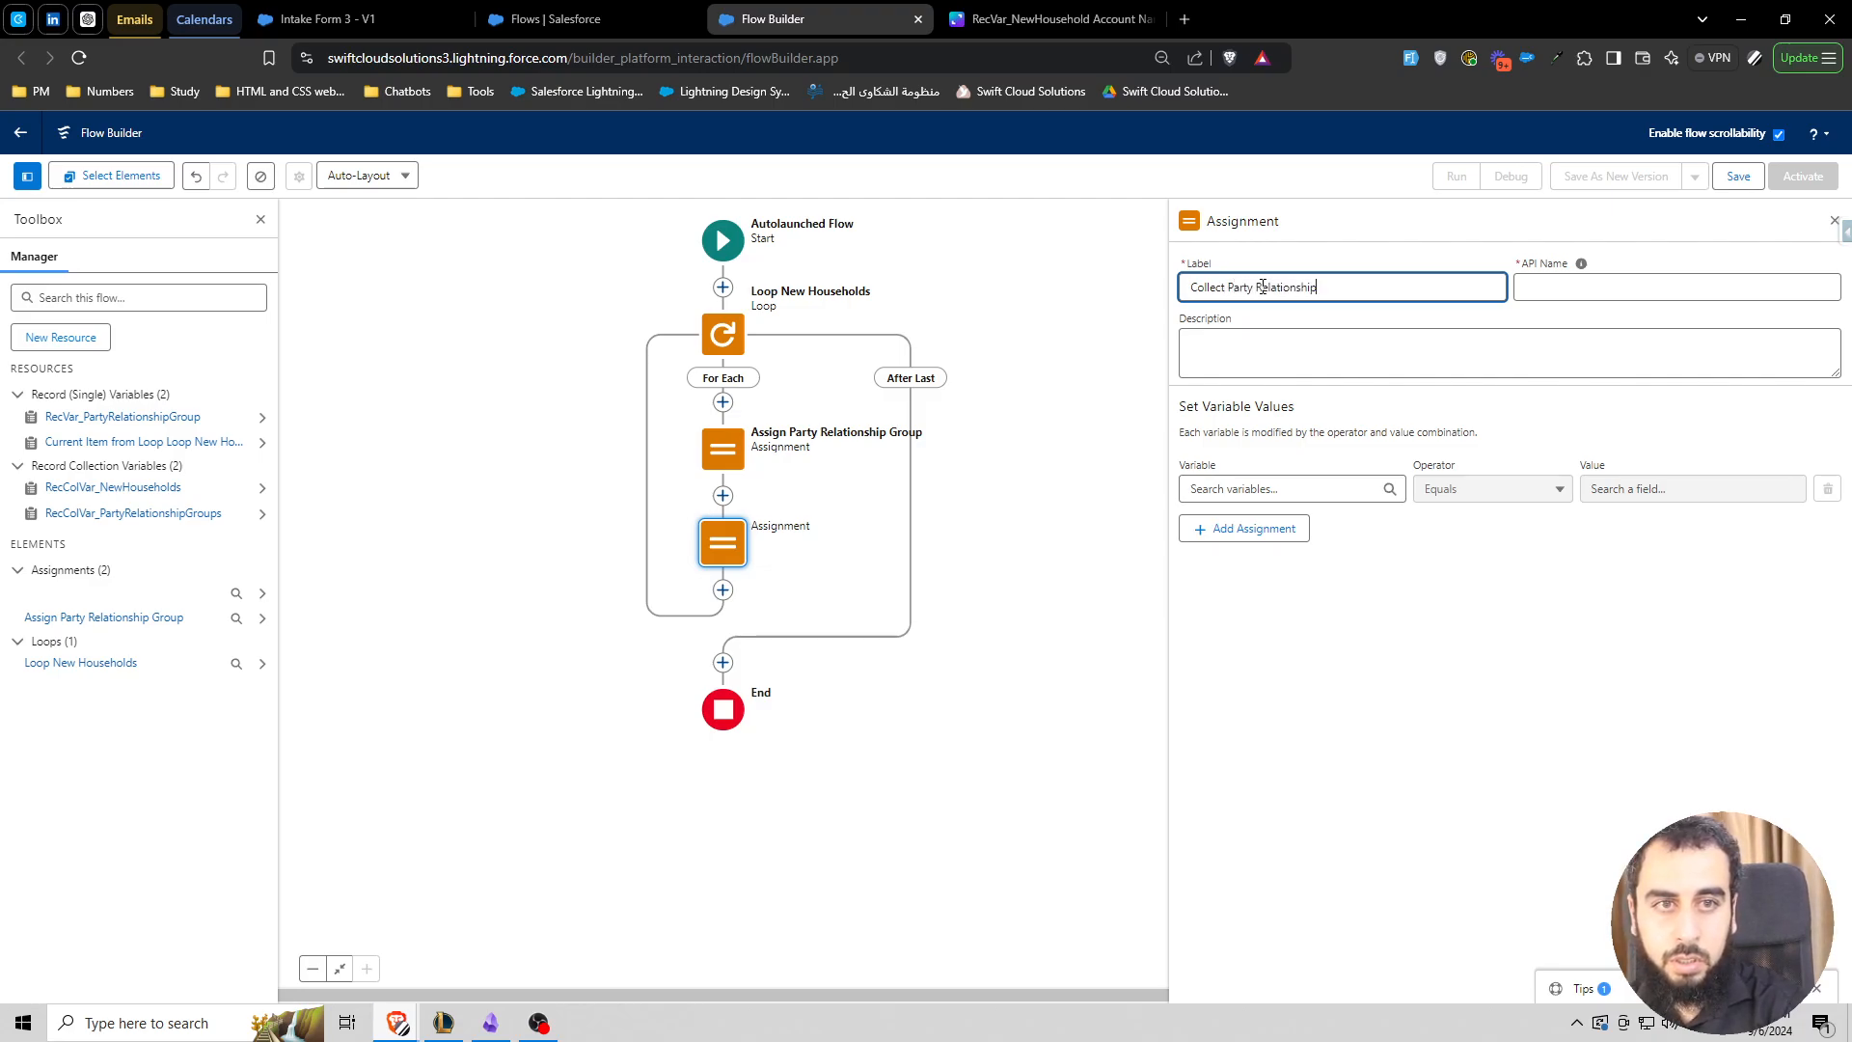
key("BackSpace")
key("BackSpace")
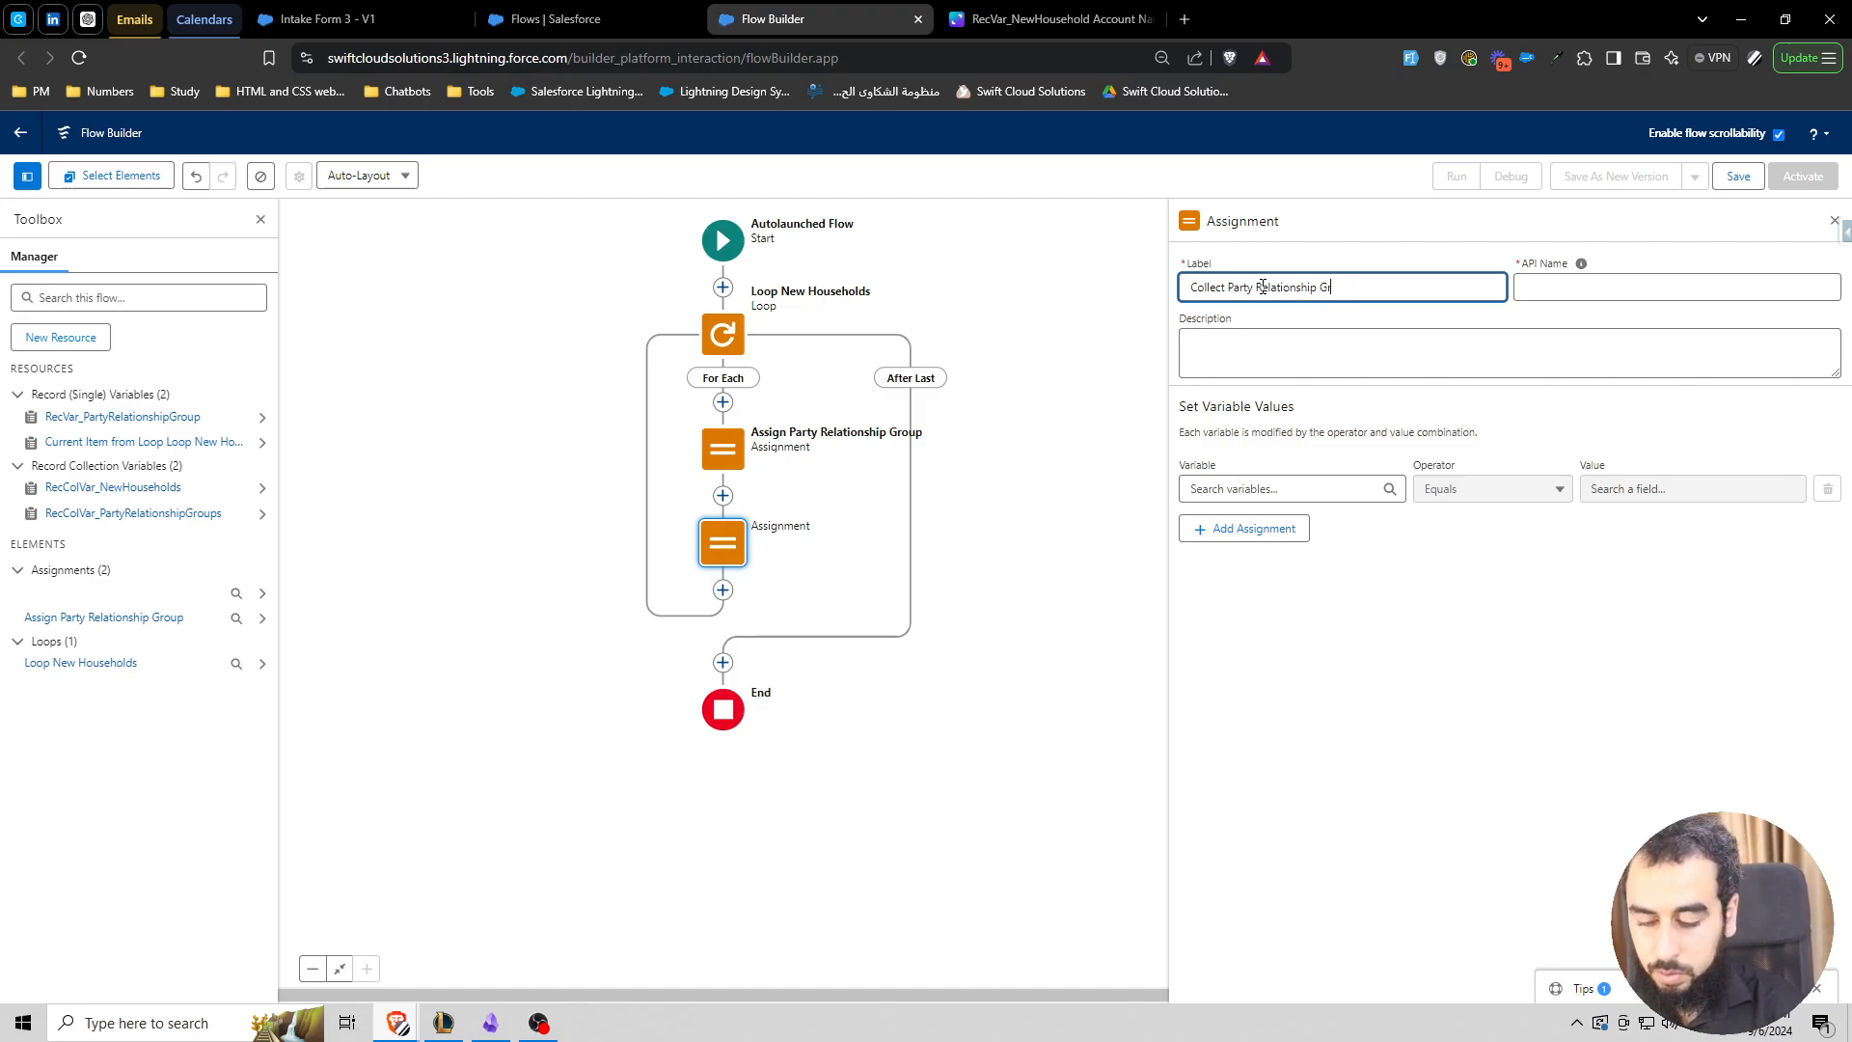
- Set the assignment to add RecVar_PartyRelationshipGroup to the RecColVar_PartyRelationshipGroups collection using the Add operator
left_click(1269, 489)
type("recc")
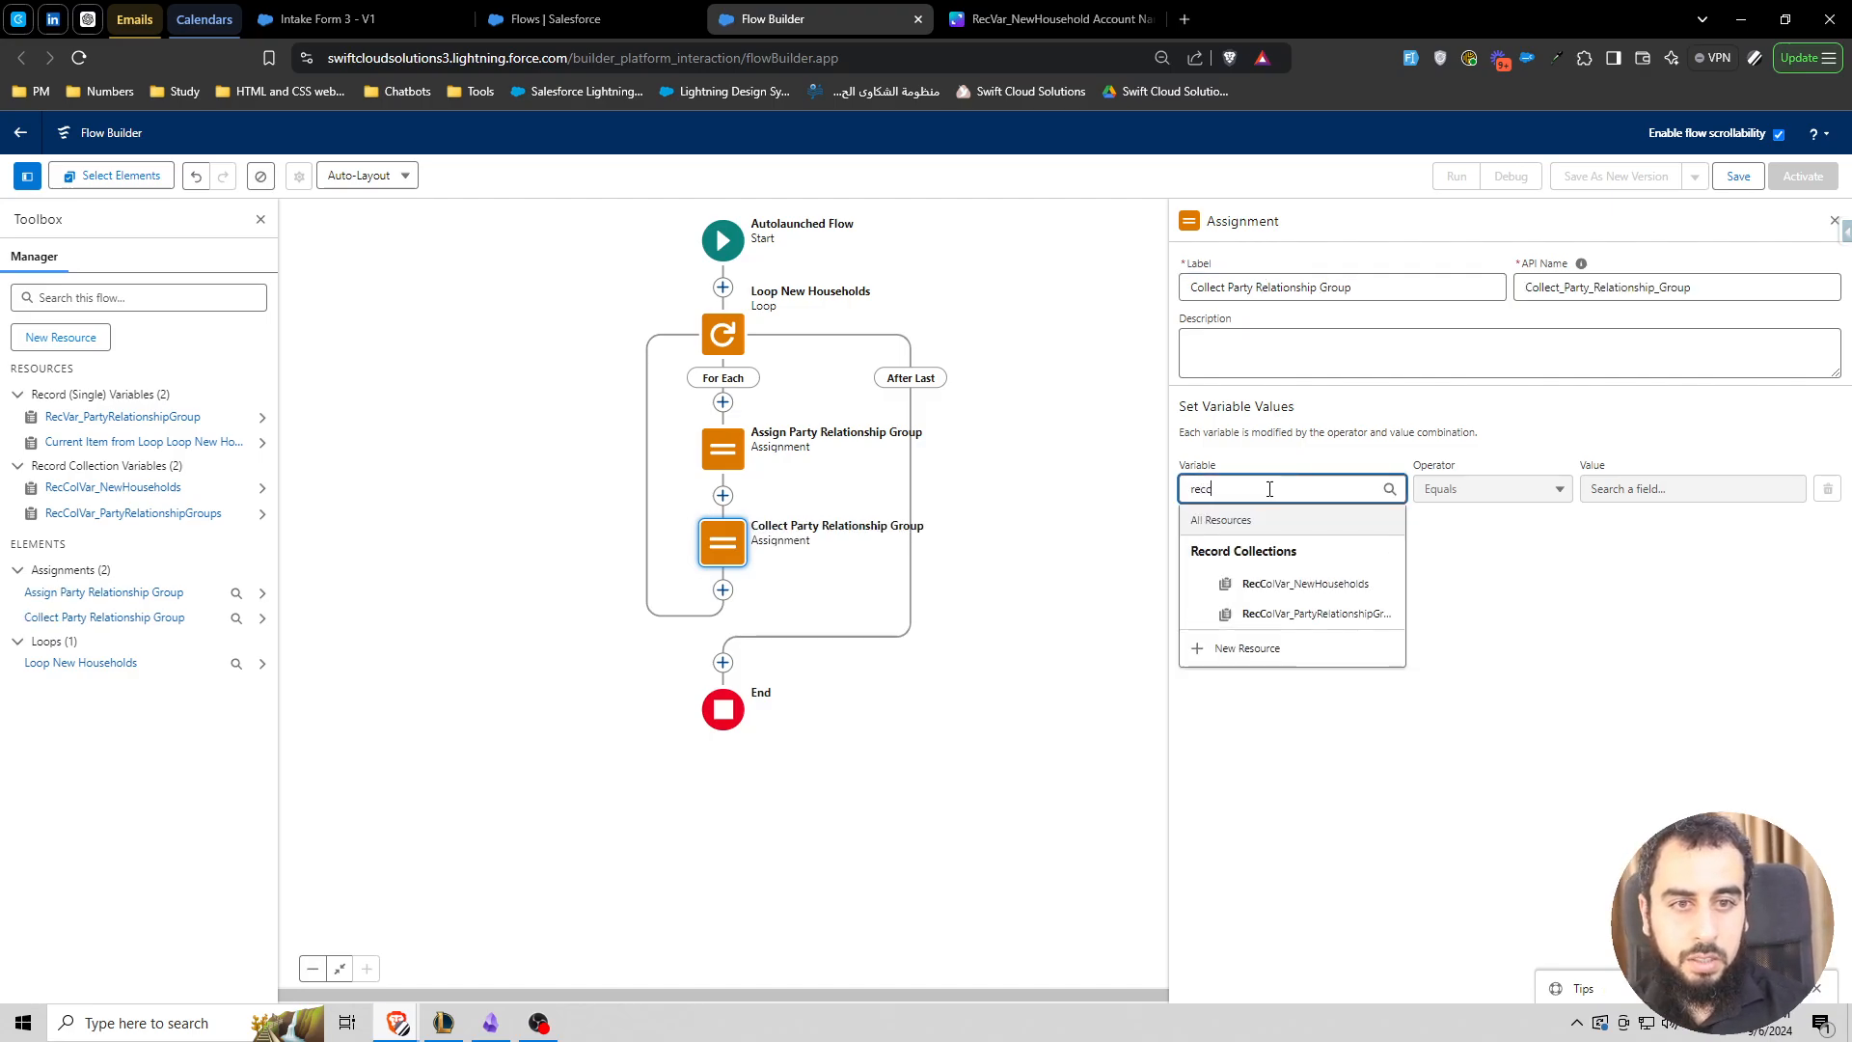
left_click(1370, 614)
left_click(1491, 489)
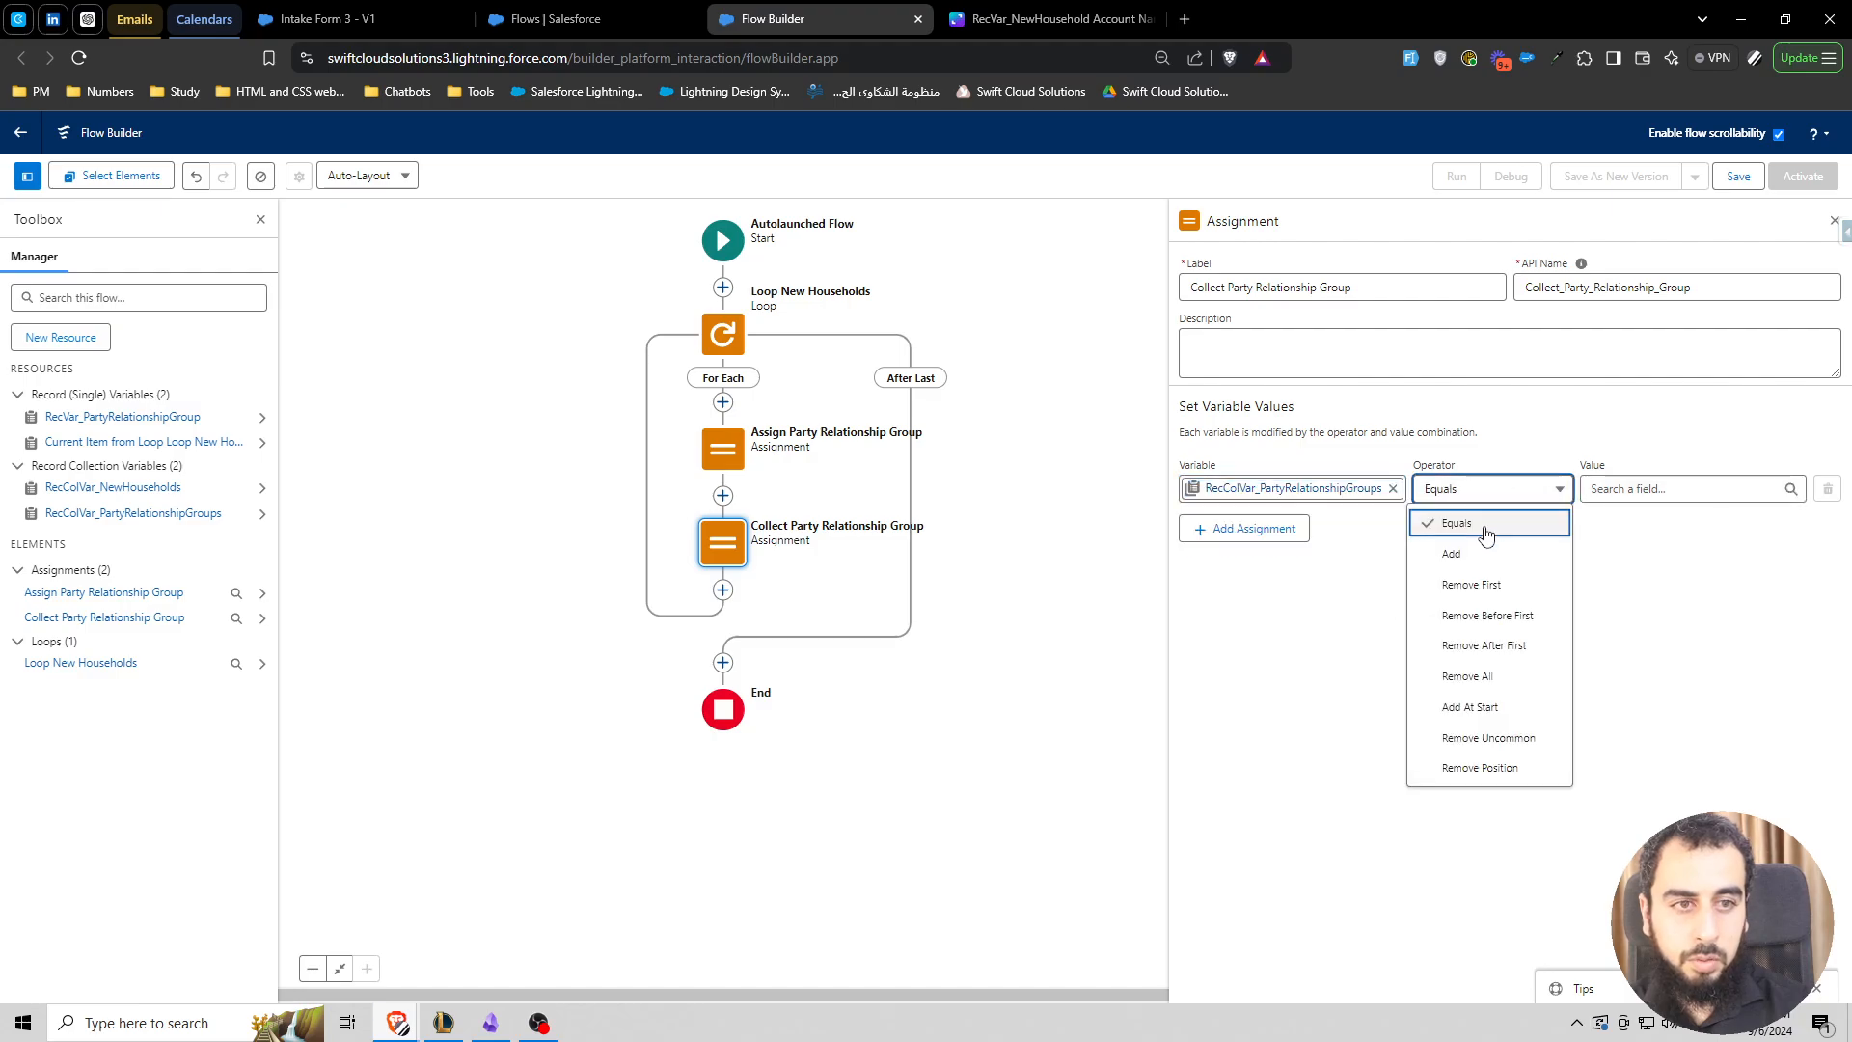
left_click(1447, 558)
left_click(1627, 491)
type("recvar")
left_click(1654, 584)
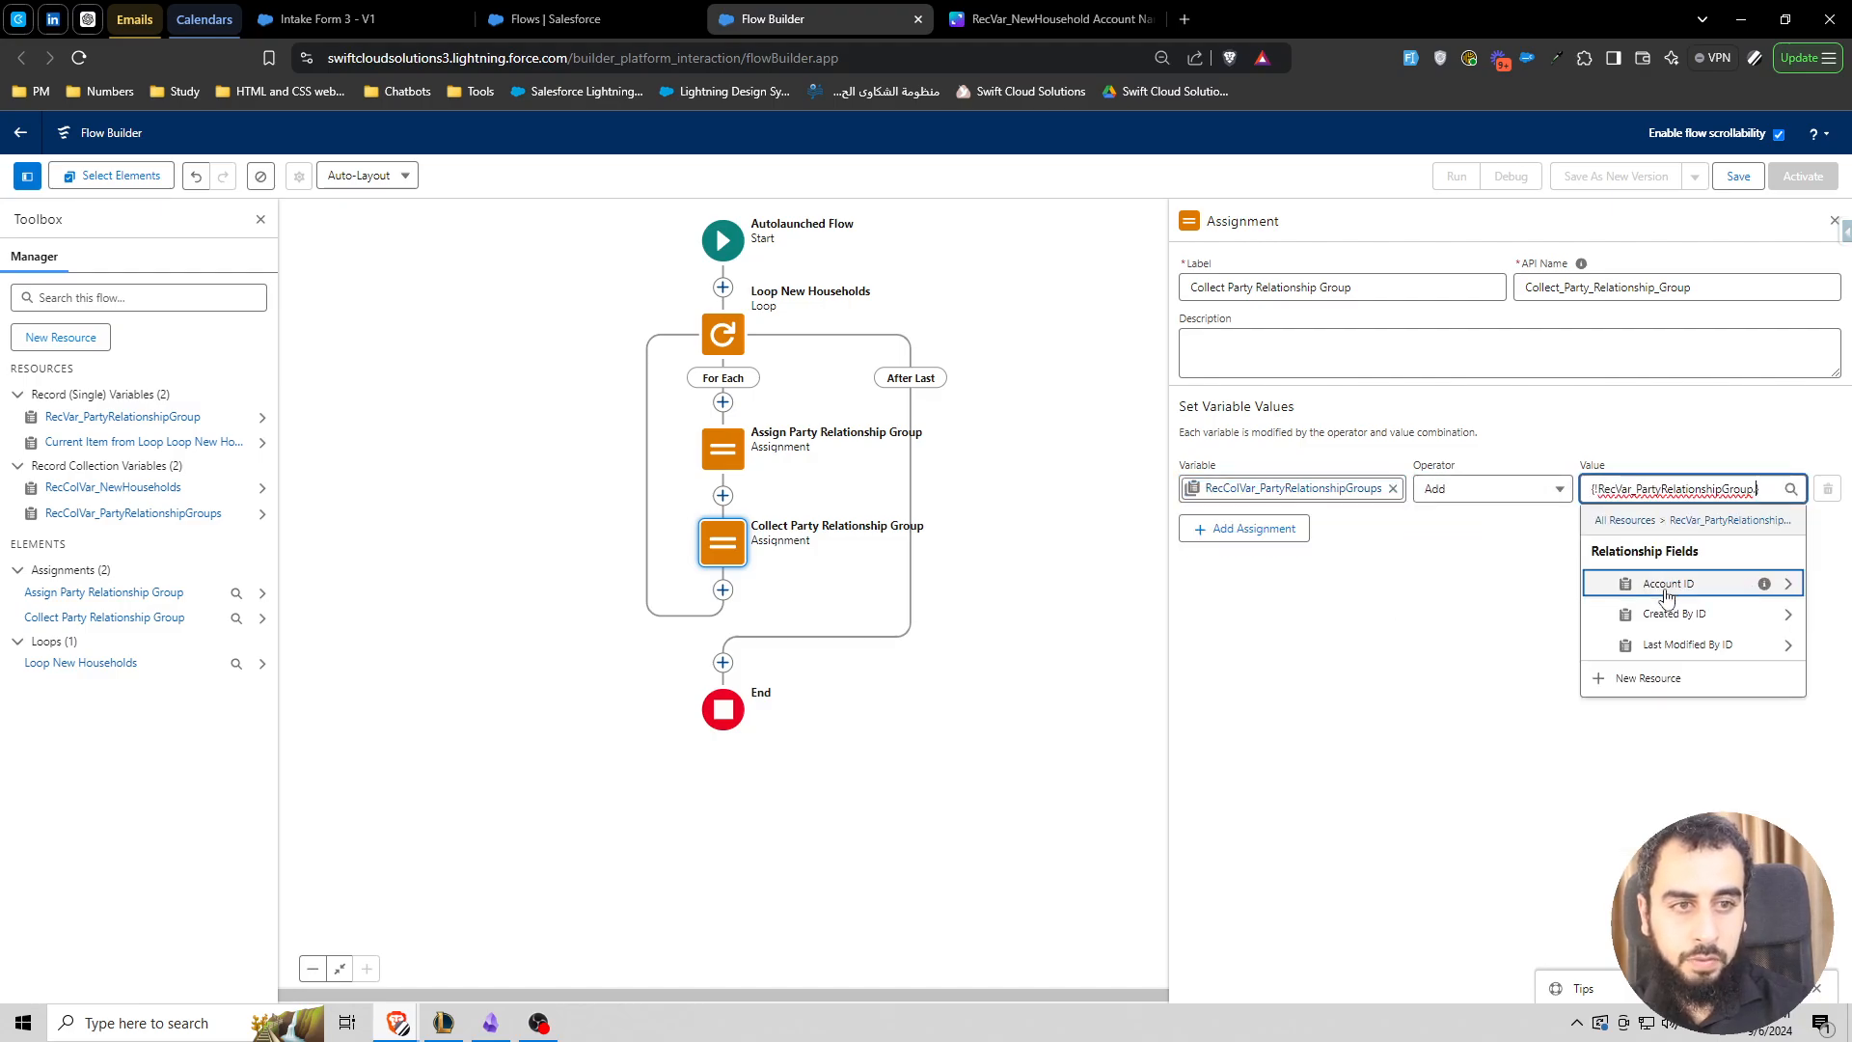
left_click(1459, 588)
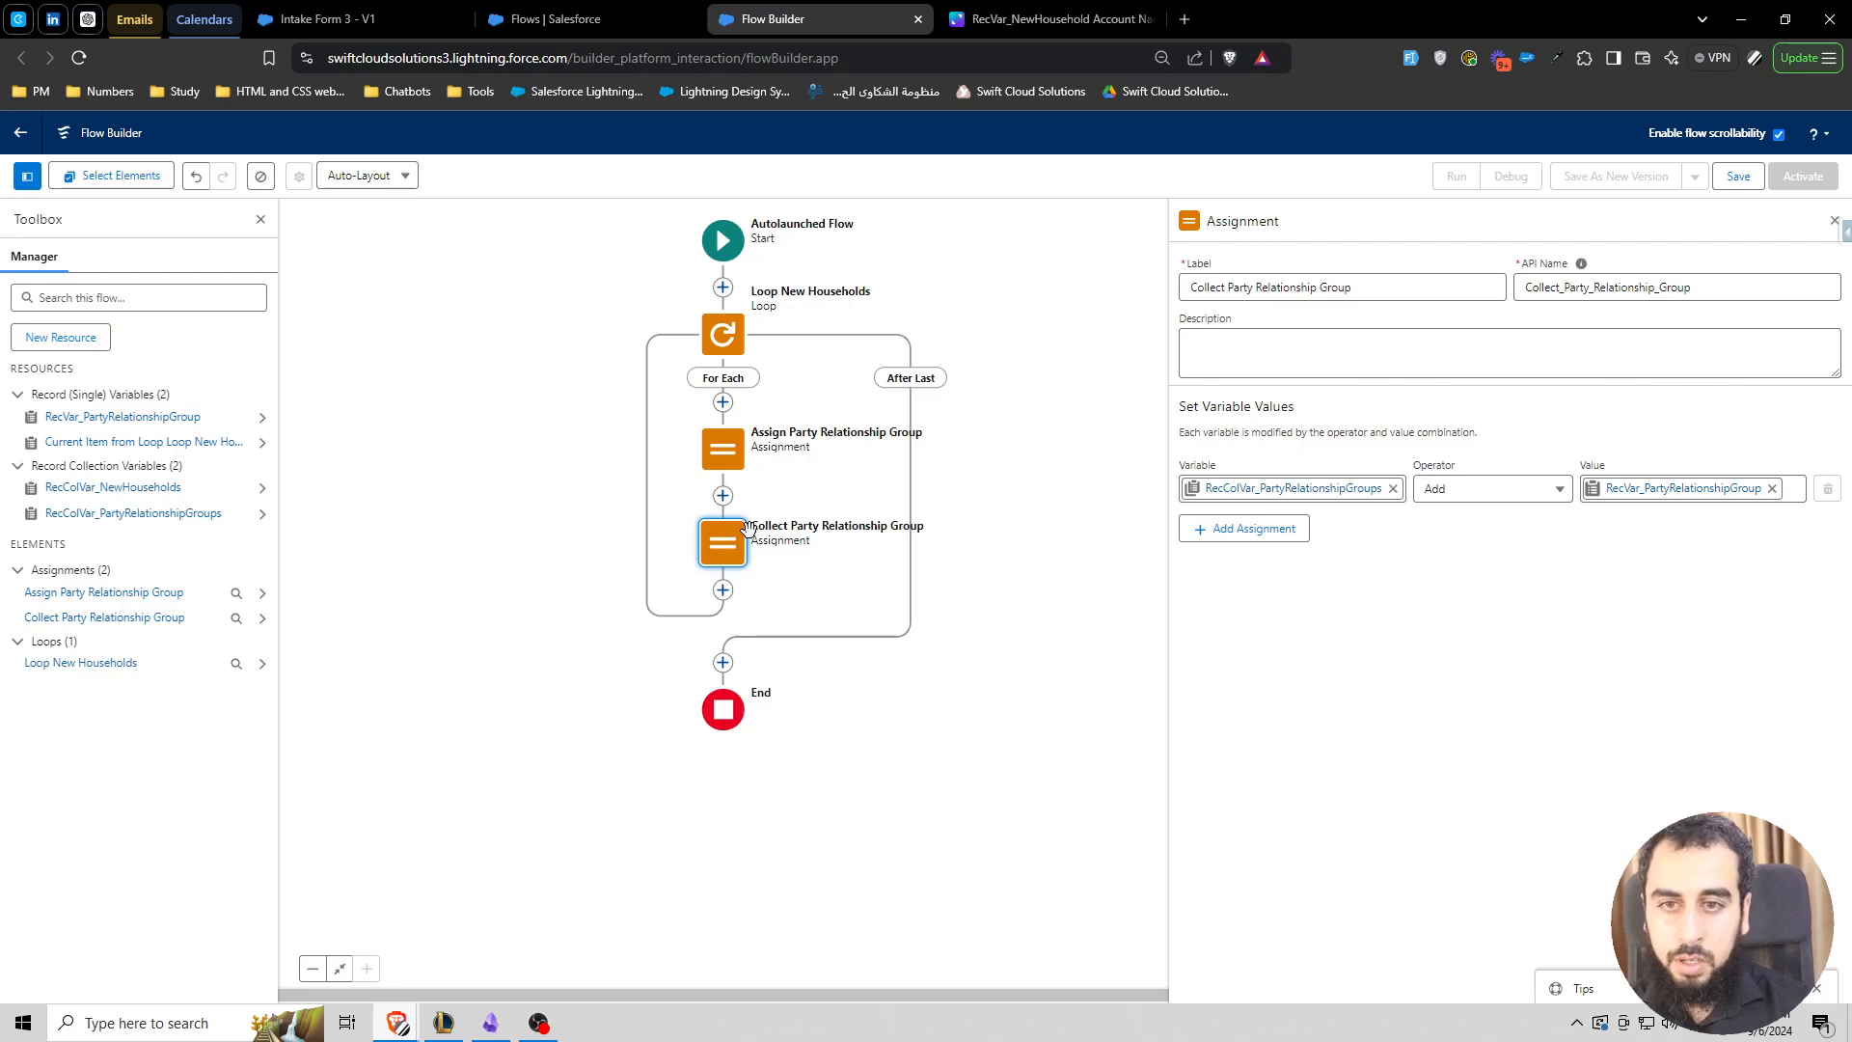
- In the Assign Party Relationship Group element, add a row that adds RecVar_PartyRelationshipGroup to the RecColVar_PartyRelationshipGroups collection
left_click(1253, 489)
key("ctrl+c")
left_click(723, 448)
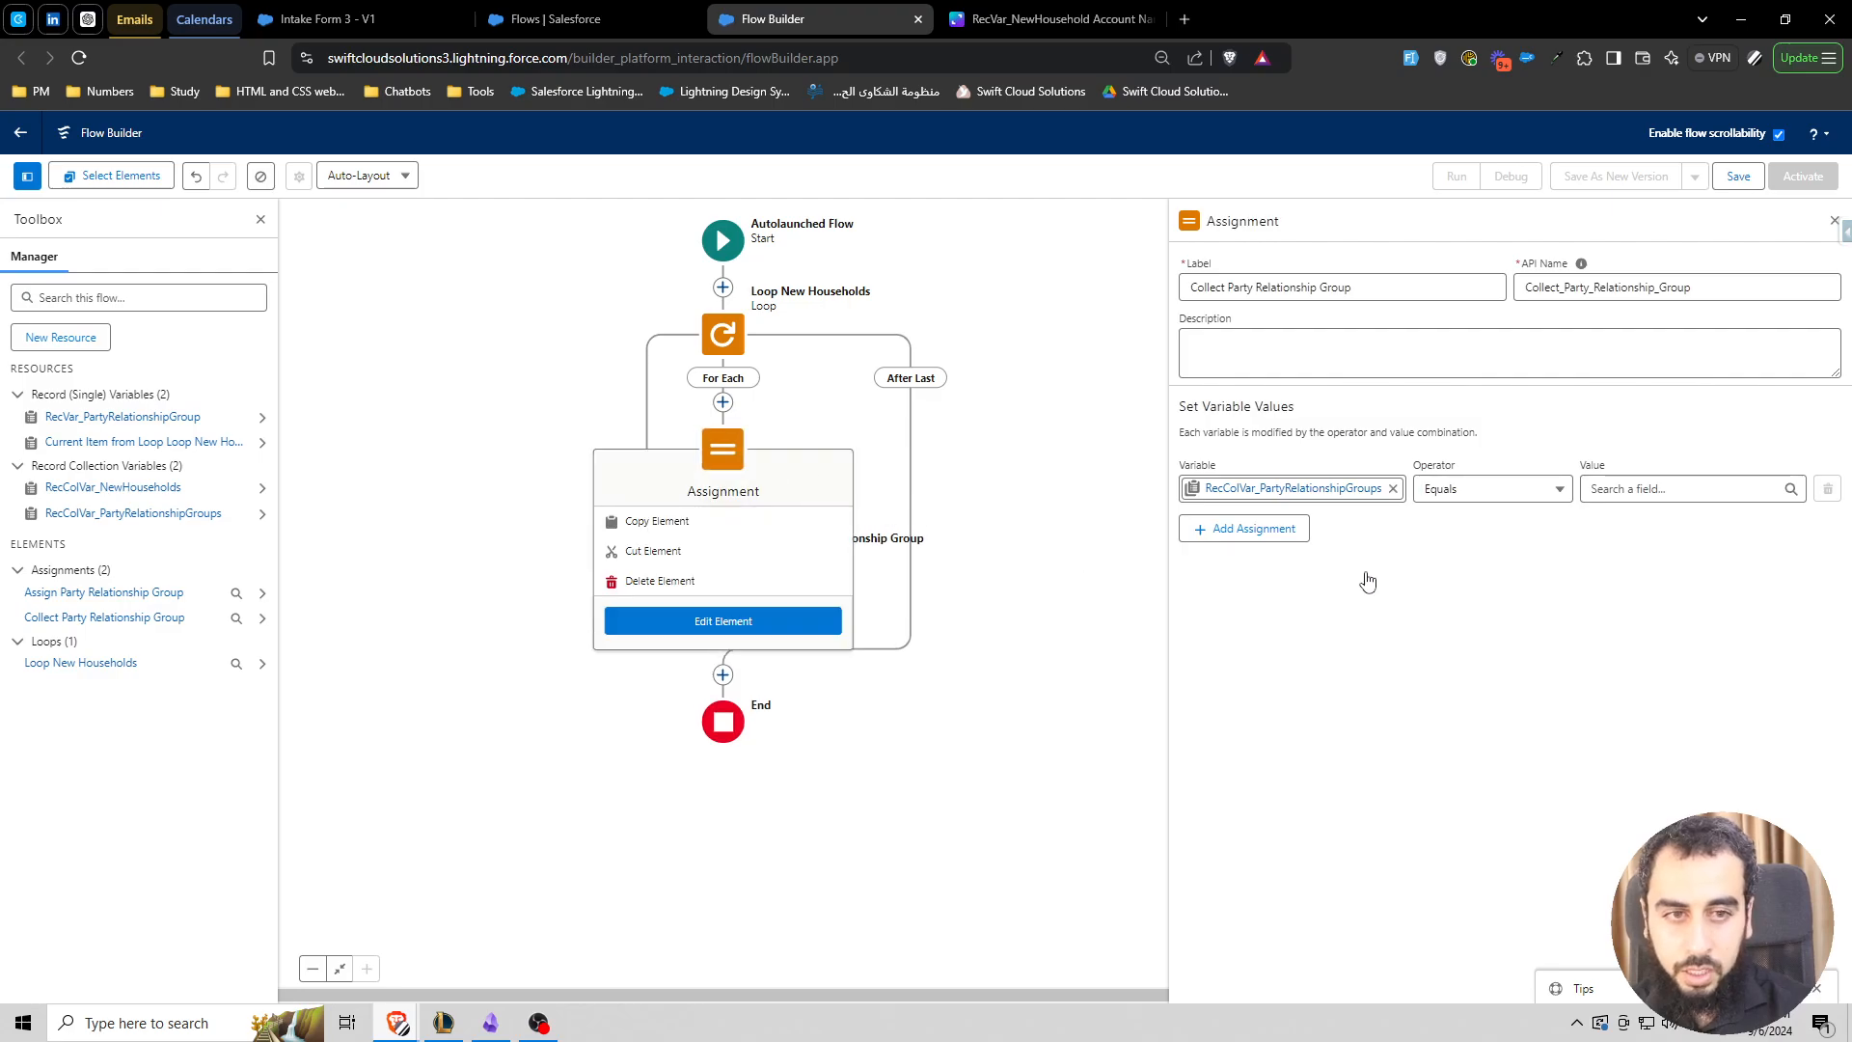
left_click(723, 622)
left_click(1253, 595)
left_click(1302, 604)
key("ctrl+v")
left_click(1538, 693)
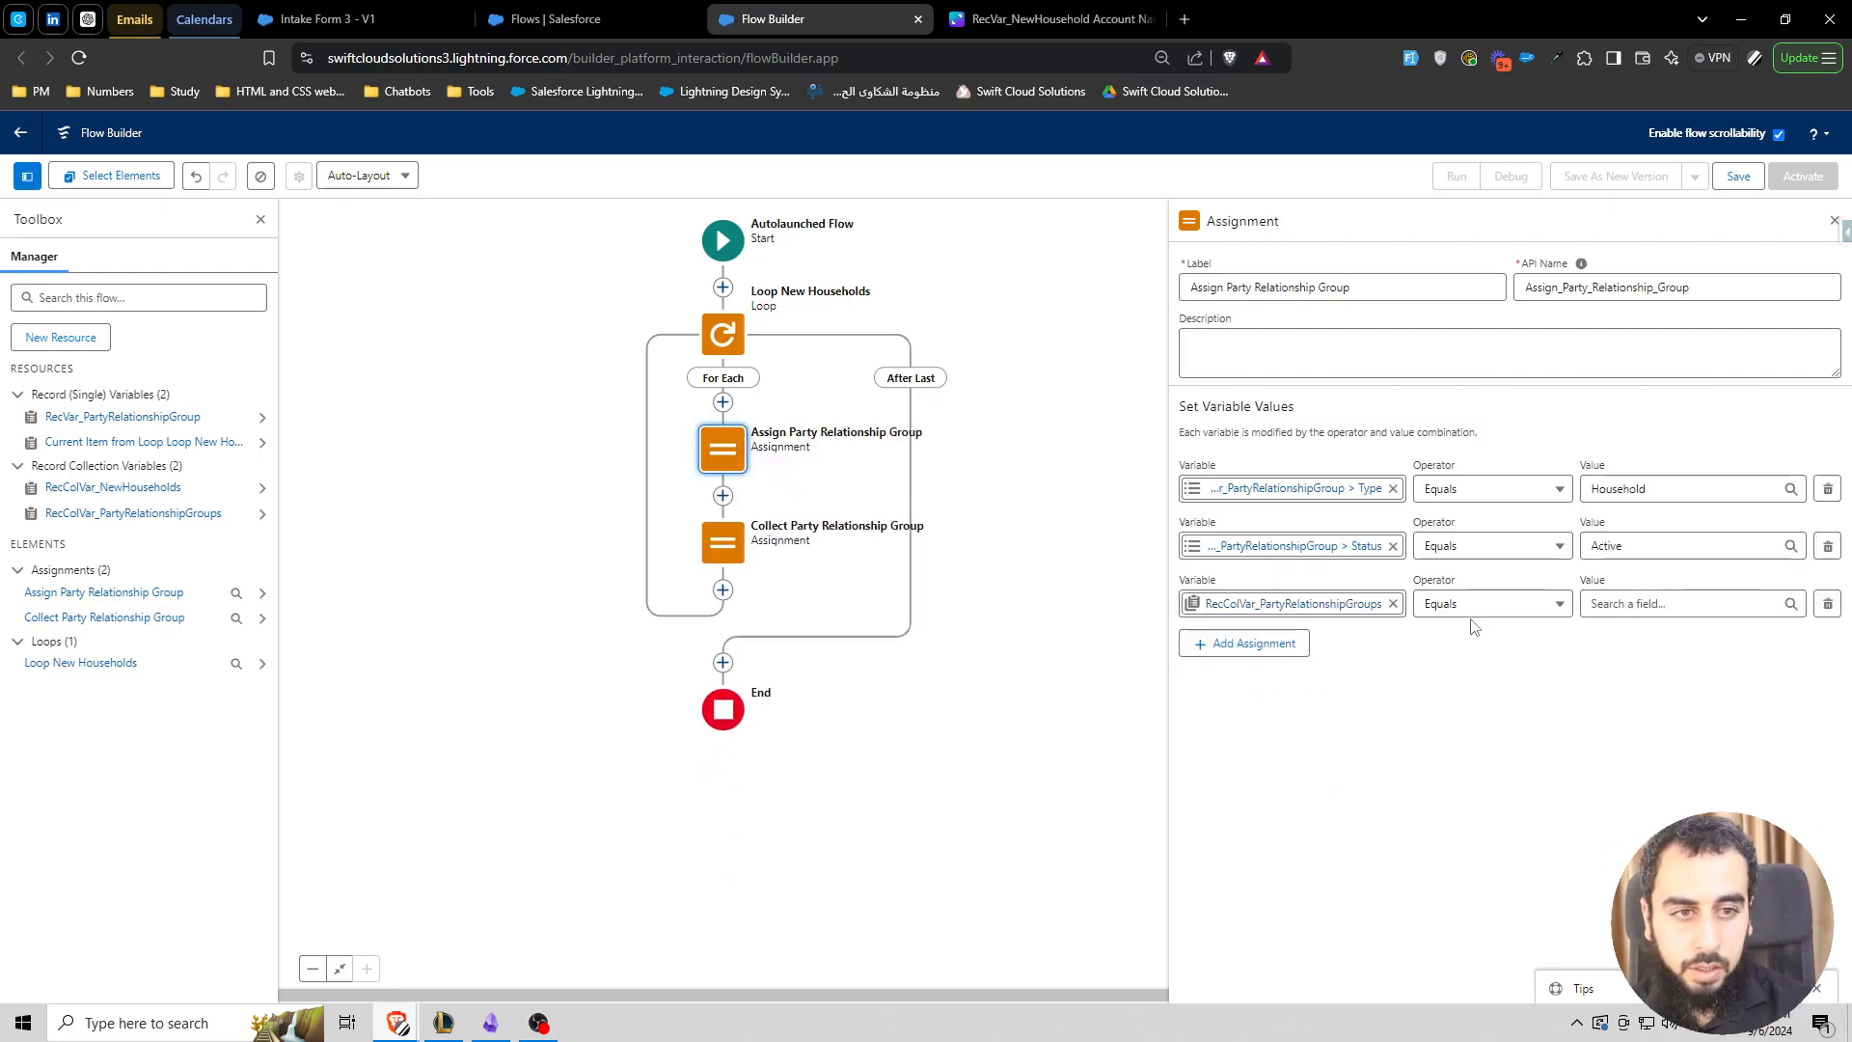
left_click(1466, 614)
left_click(1451, 354)
left_click(1660, 604)
type("recvar")
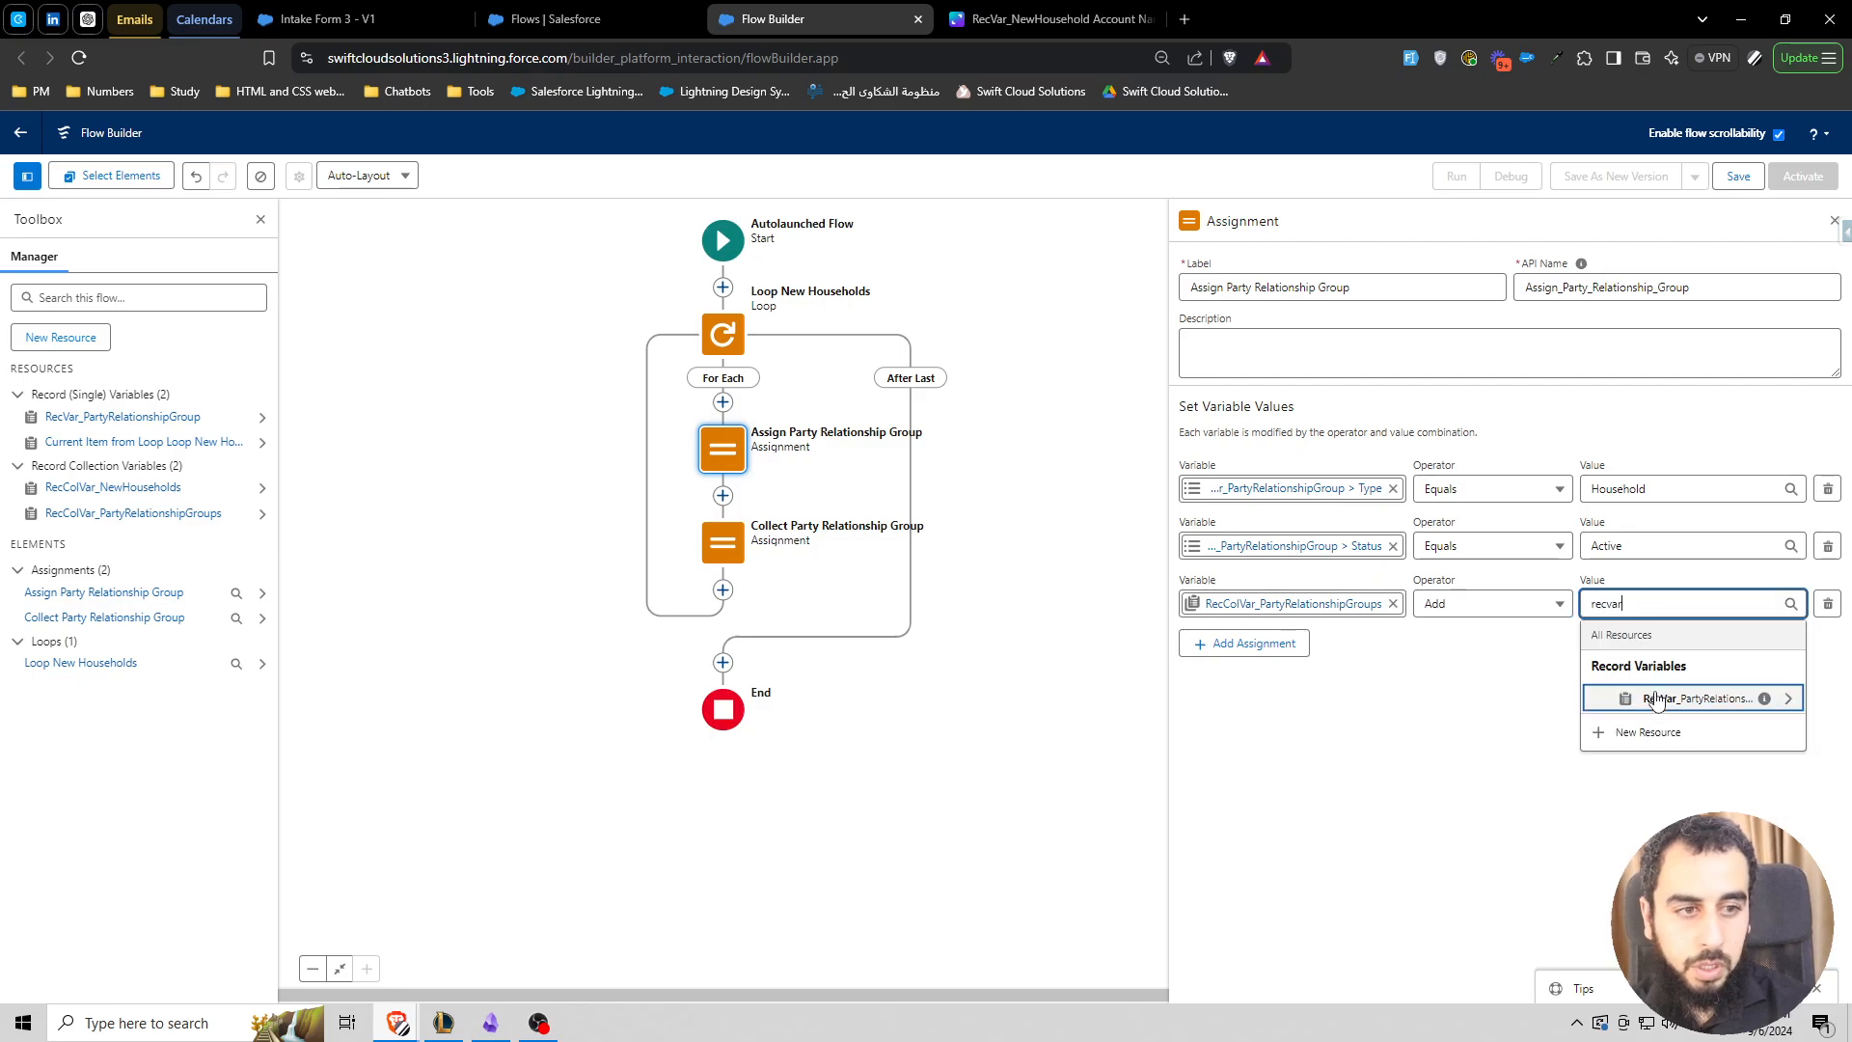
left_click(1657, 701)
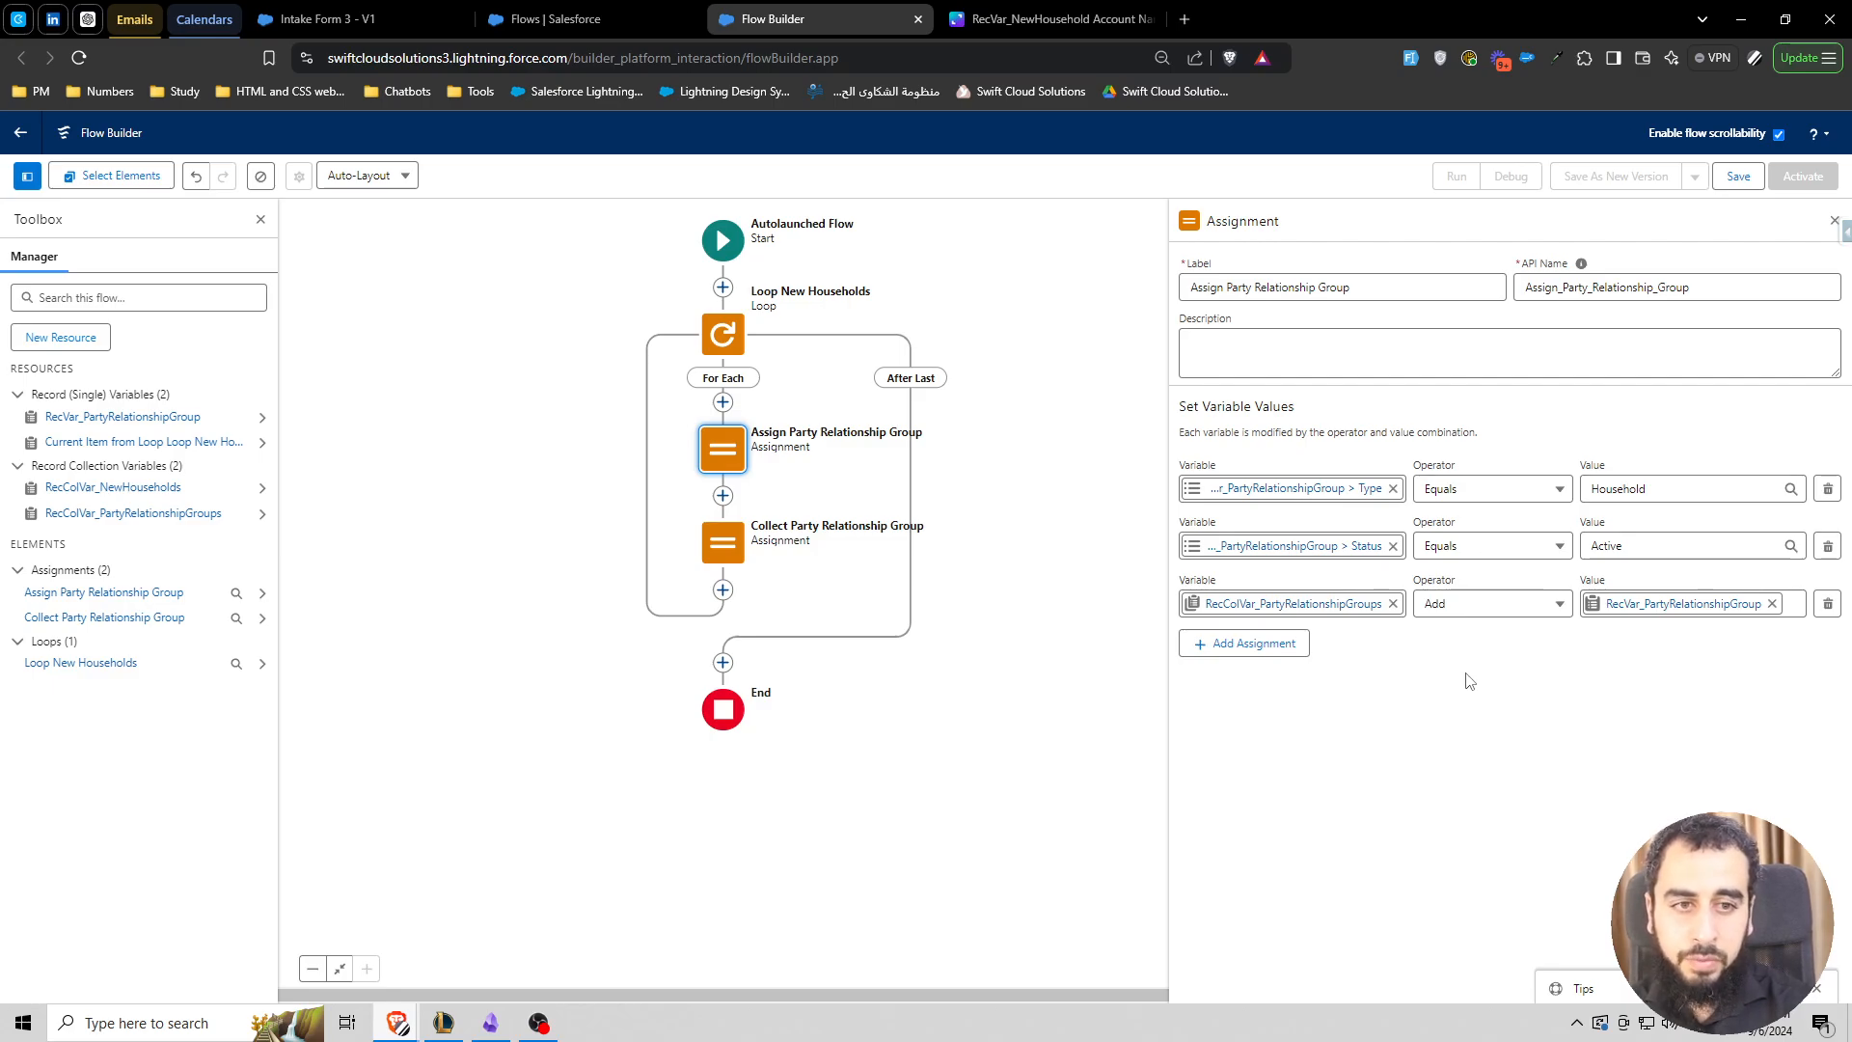
- Add an assignment row setting the Start Date of RecVar_PartyRelationshipGroup to the Running Flow Interview's CurrentDate
left_click(1252, 647)
left_click(1274, 661)
type("recvar")
left_click(1267, 623)
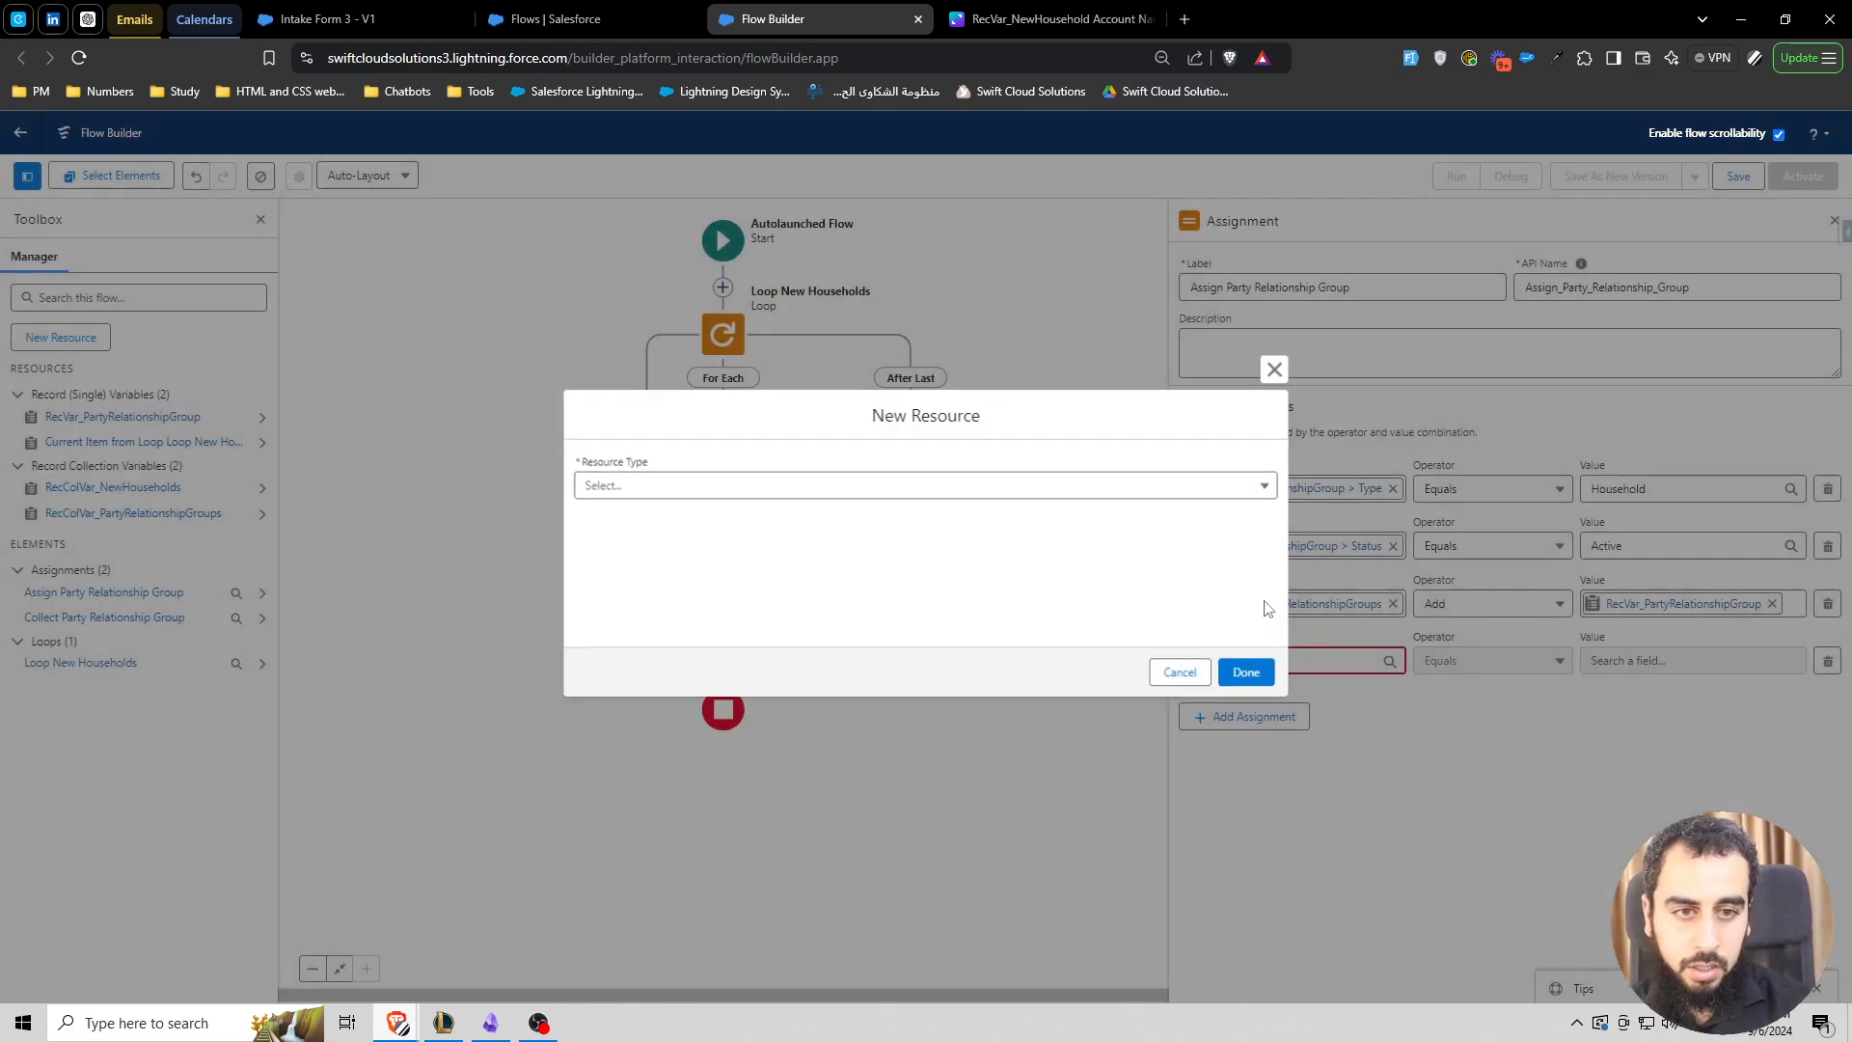
left_click(1181, 671)
left_click(1292, 662)
left_click(1288, 594)
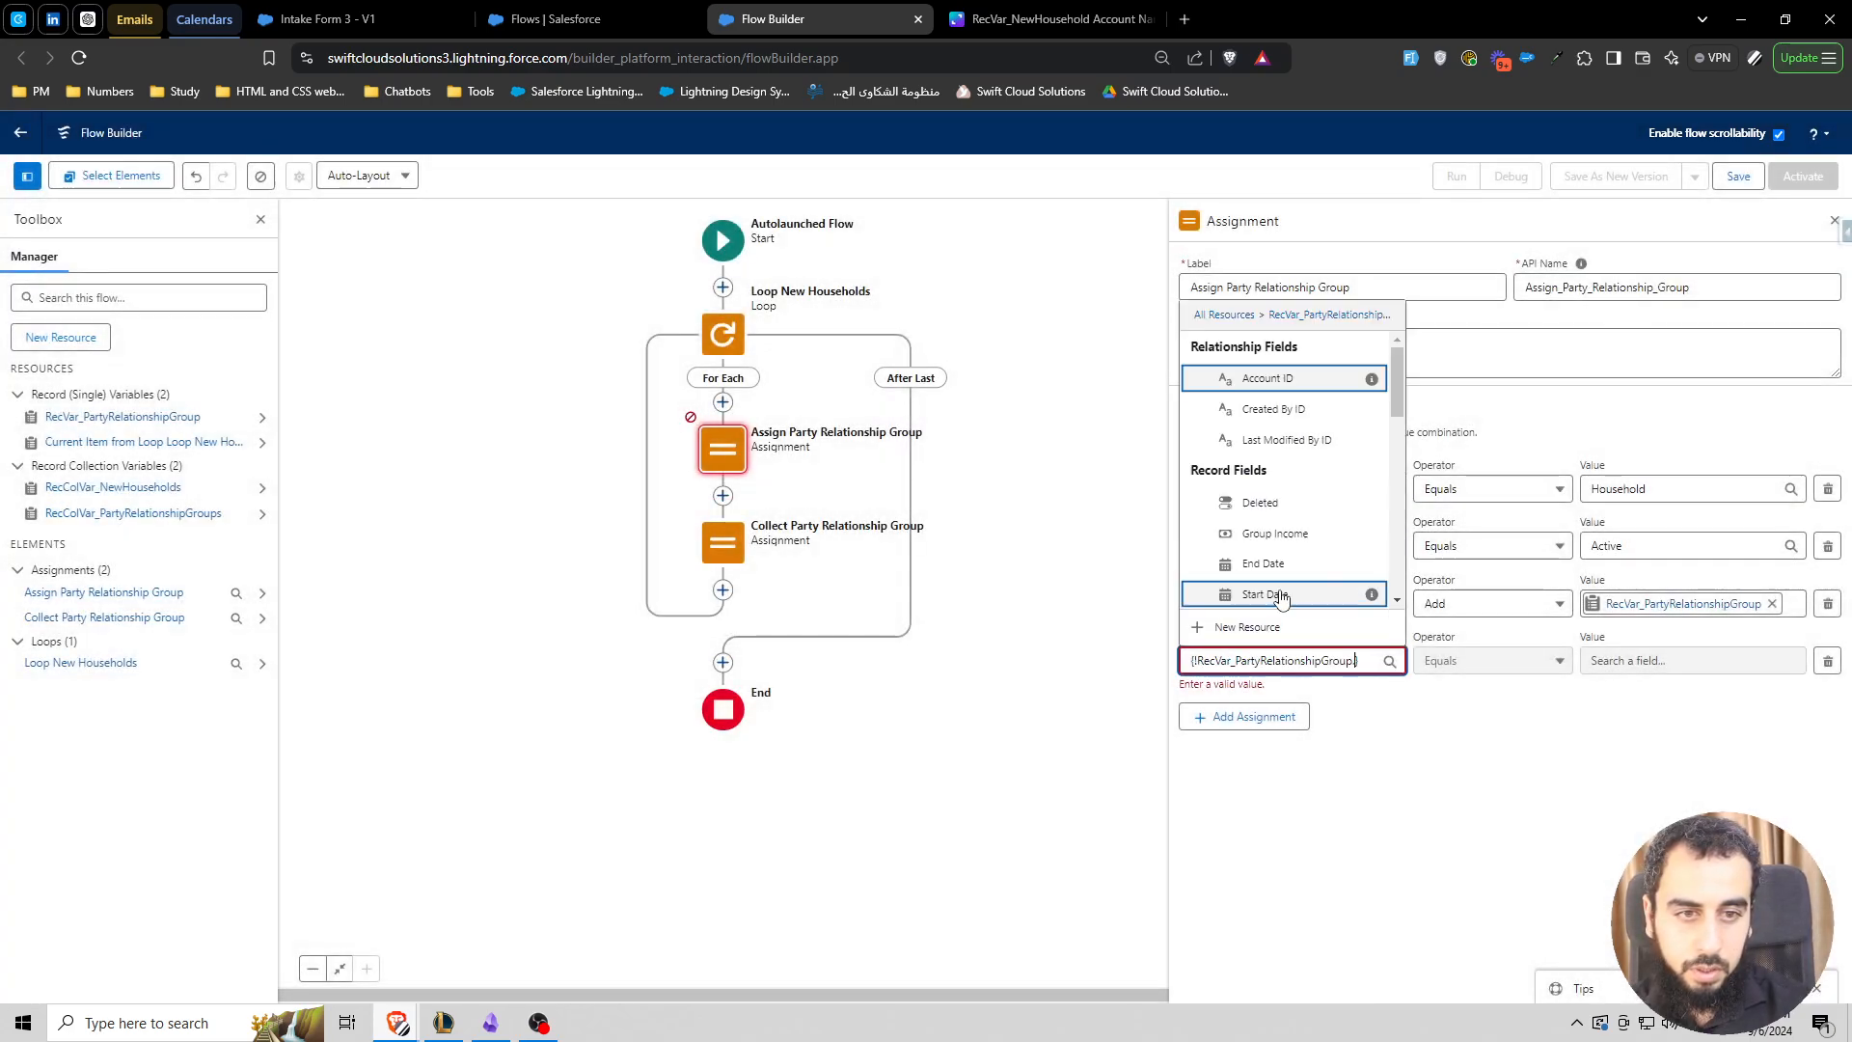
left_click(1264, 594)
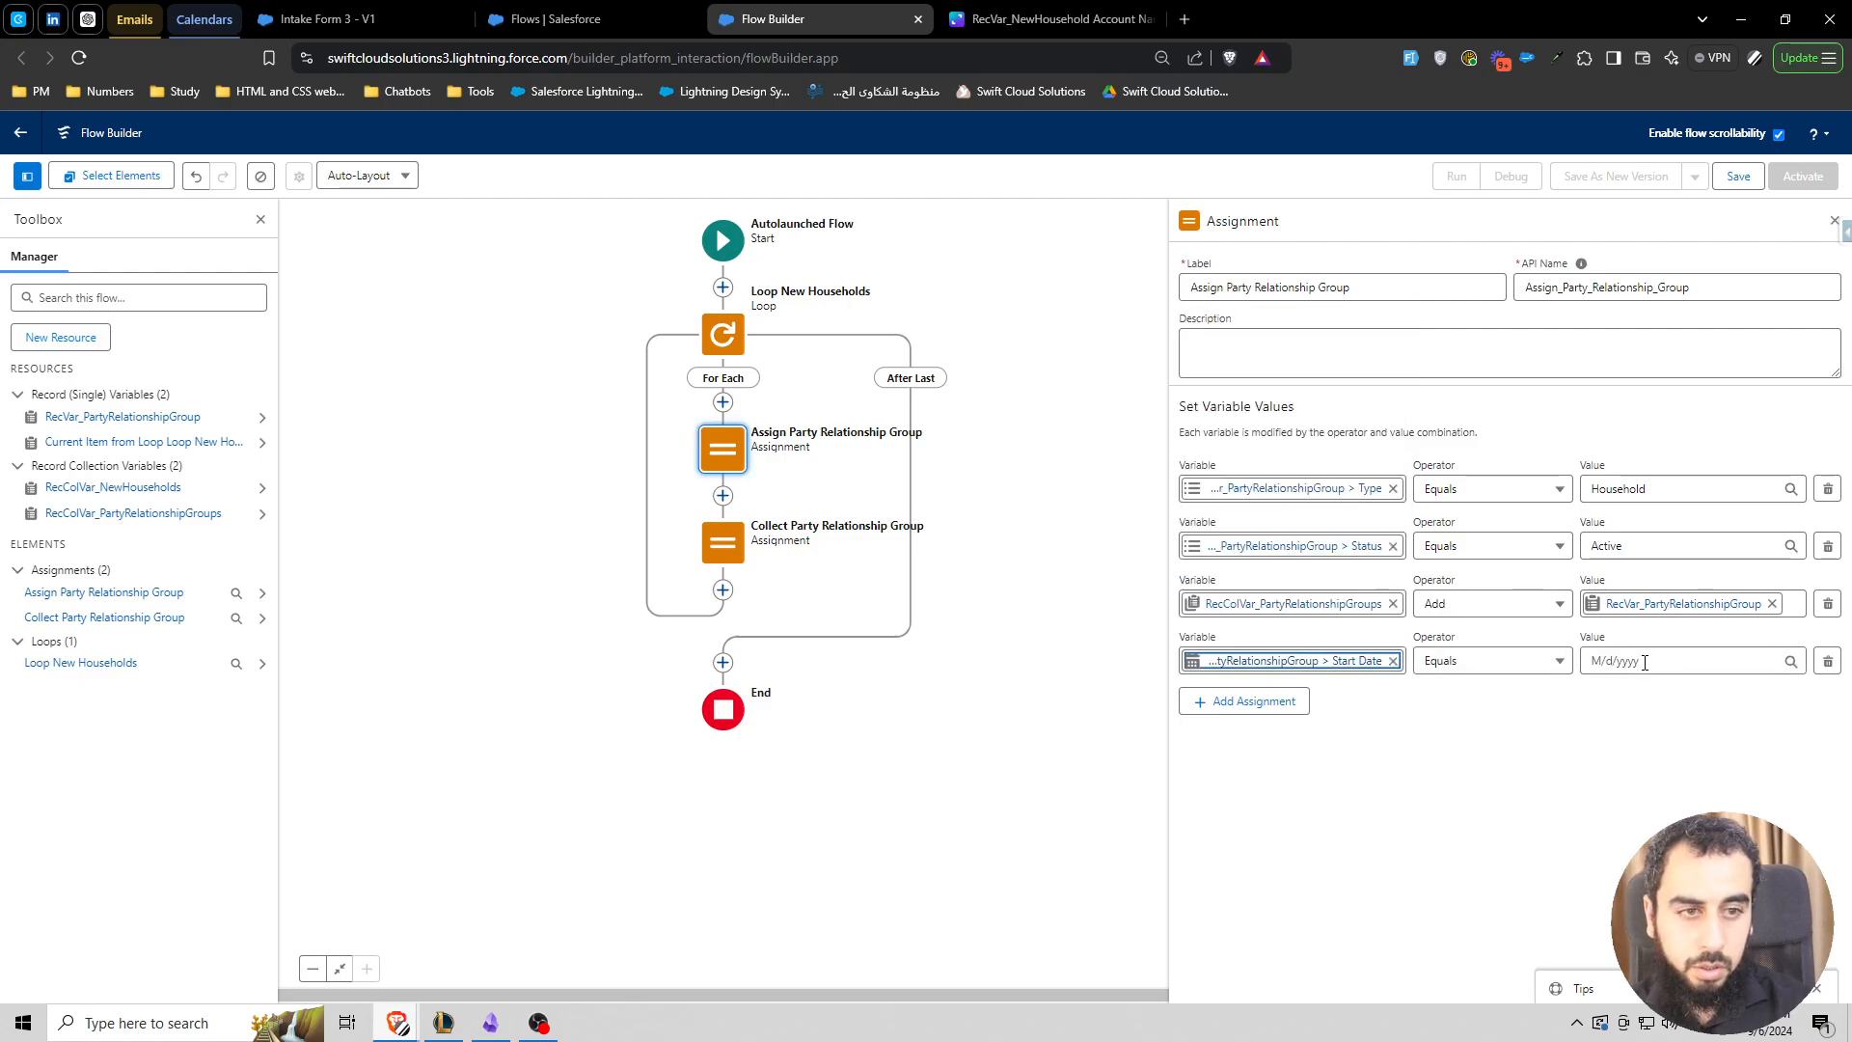
left_click(1652, 661)
type("flow")
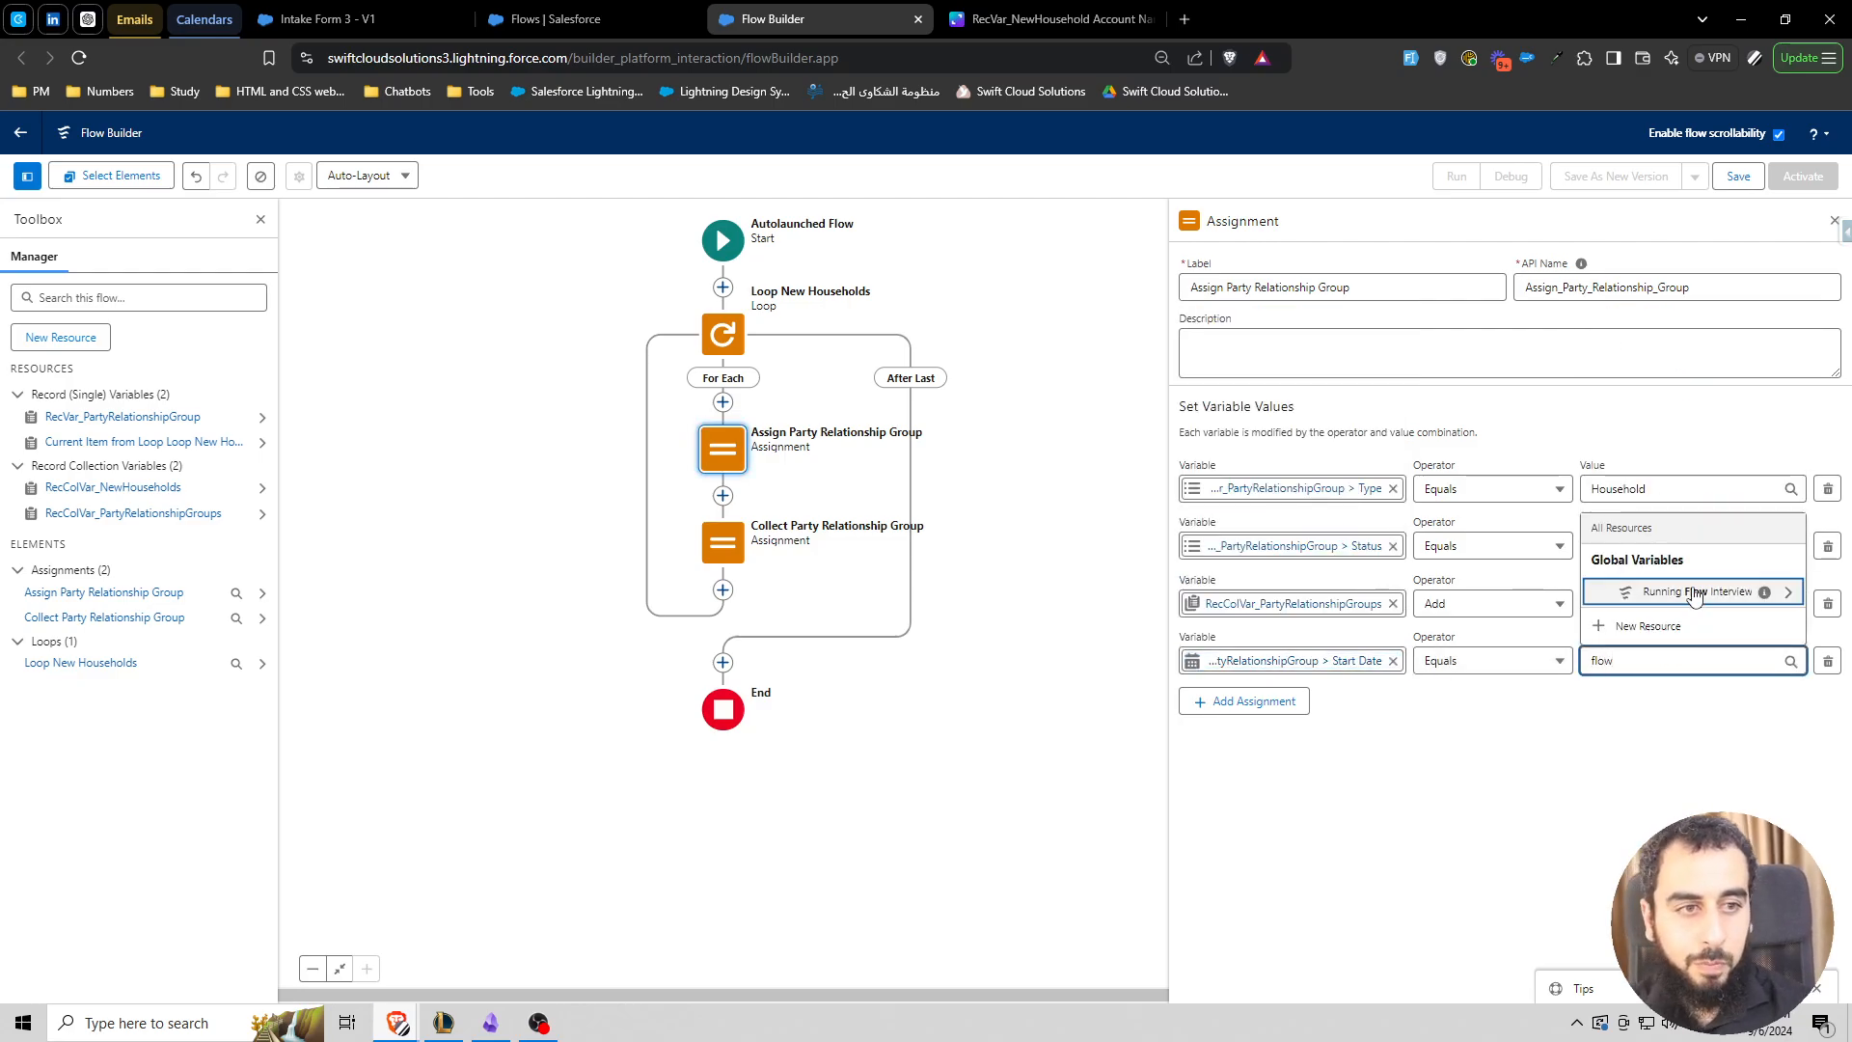
left_click(1688, 591)
left_click(1671, 530)
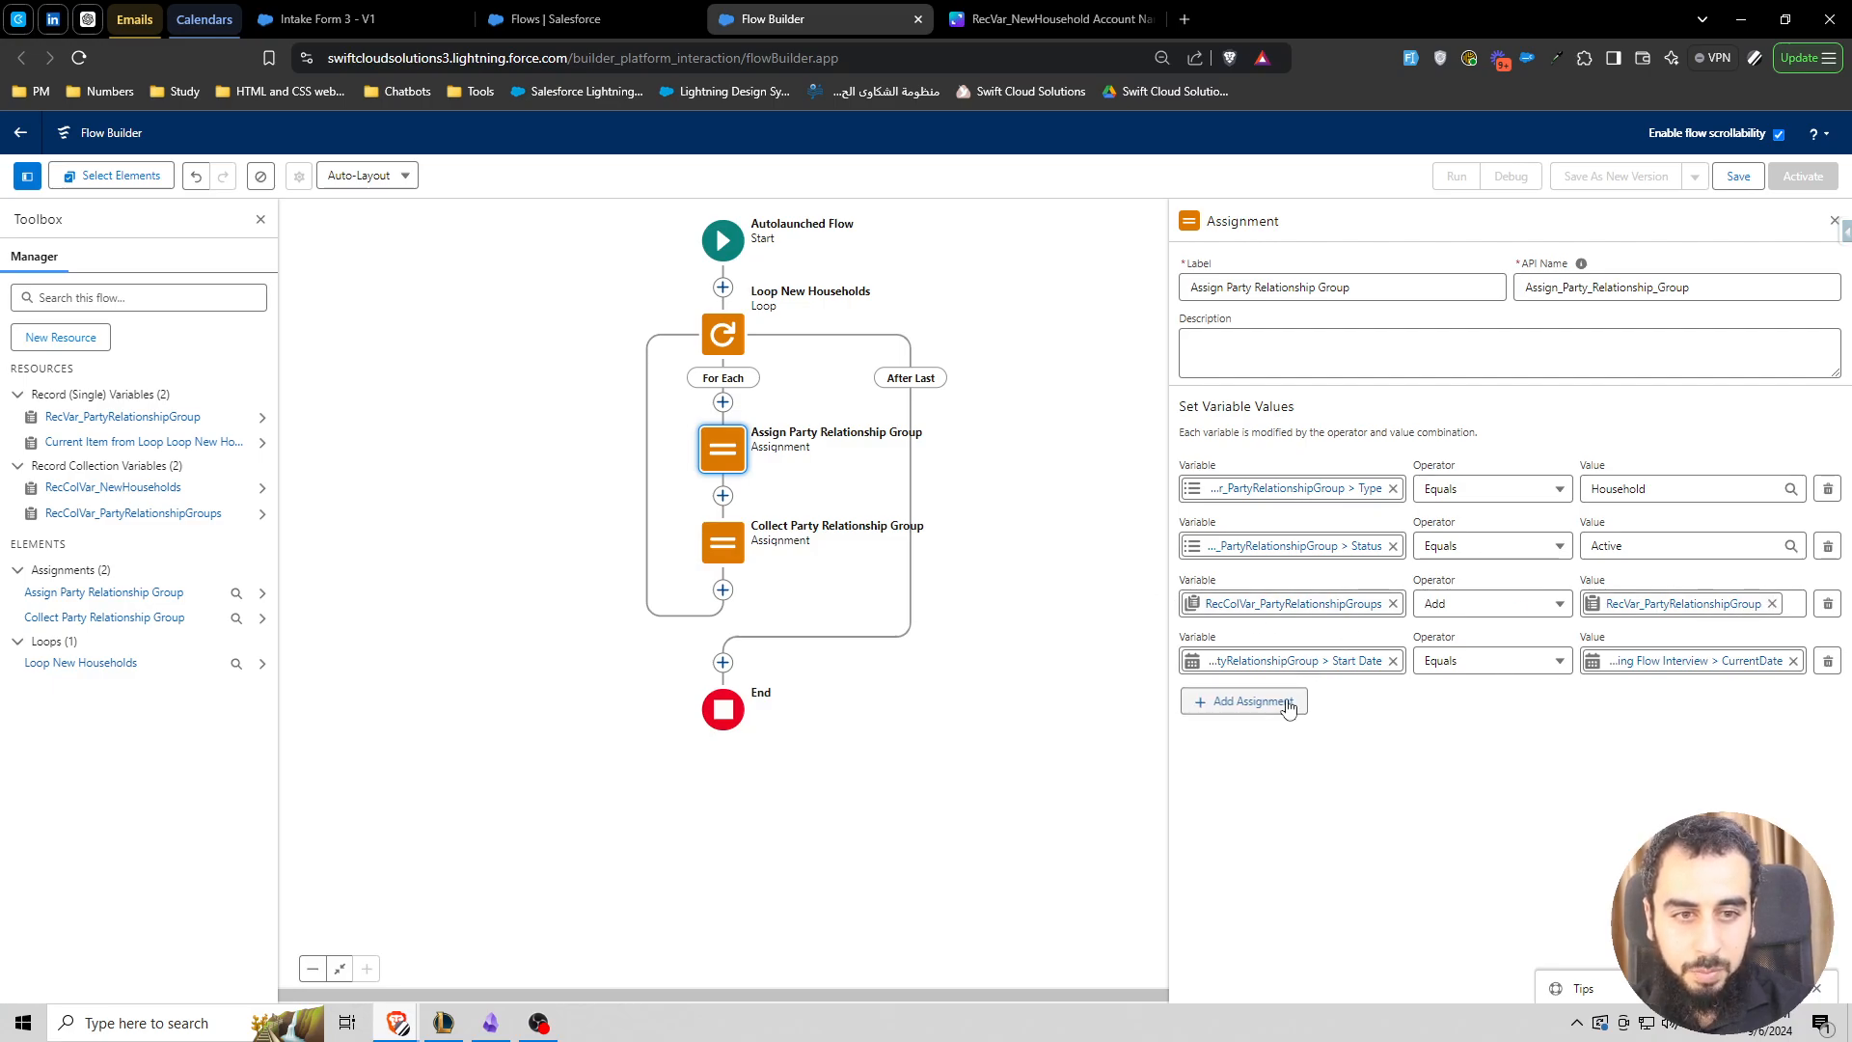
- Below the Start Date row, add another row adding RecVar_PartyRelationshipGroup to RecColVar_PartyRelationshipGroups with the Add operator
left_click(1245, 701)
left_click(1275, 603)
key("ctrl+c")
left_click(1493, 789)
left_click(1331, 714)
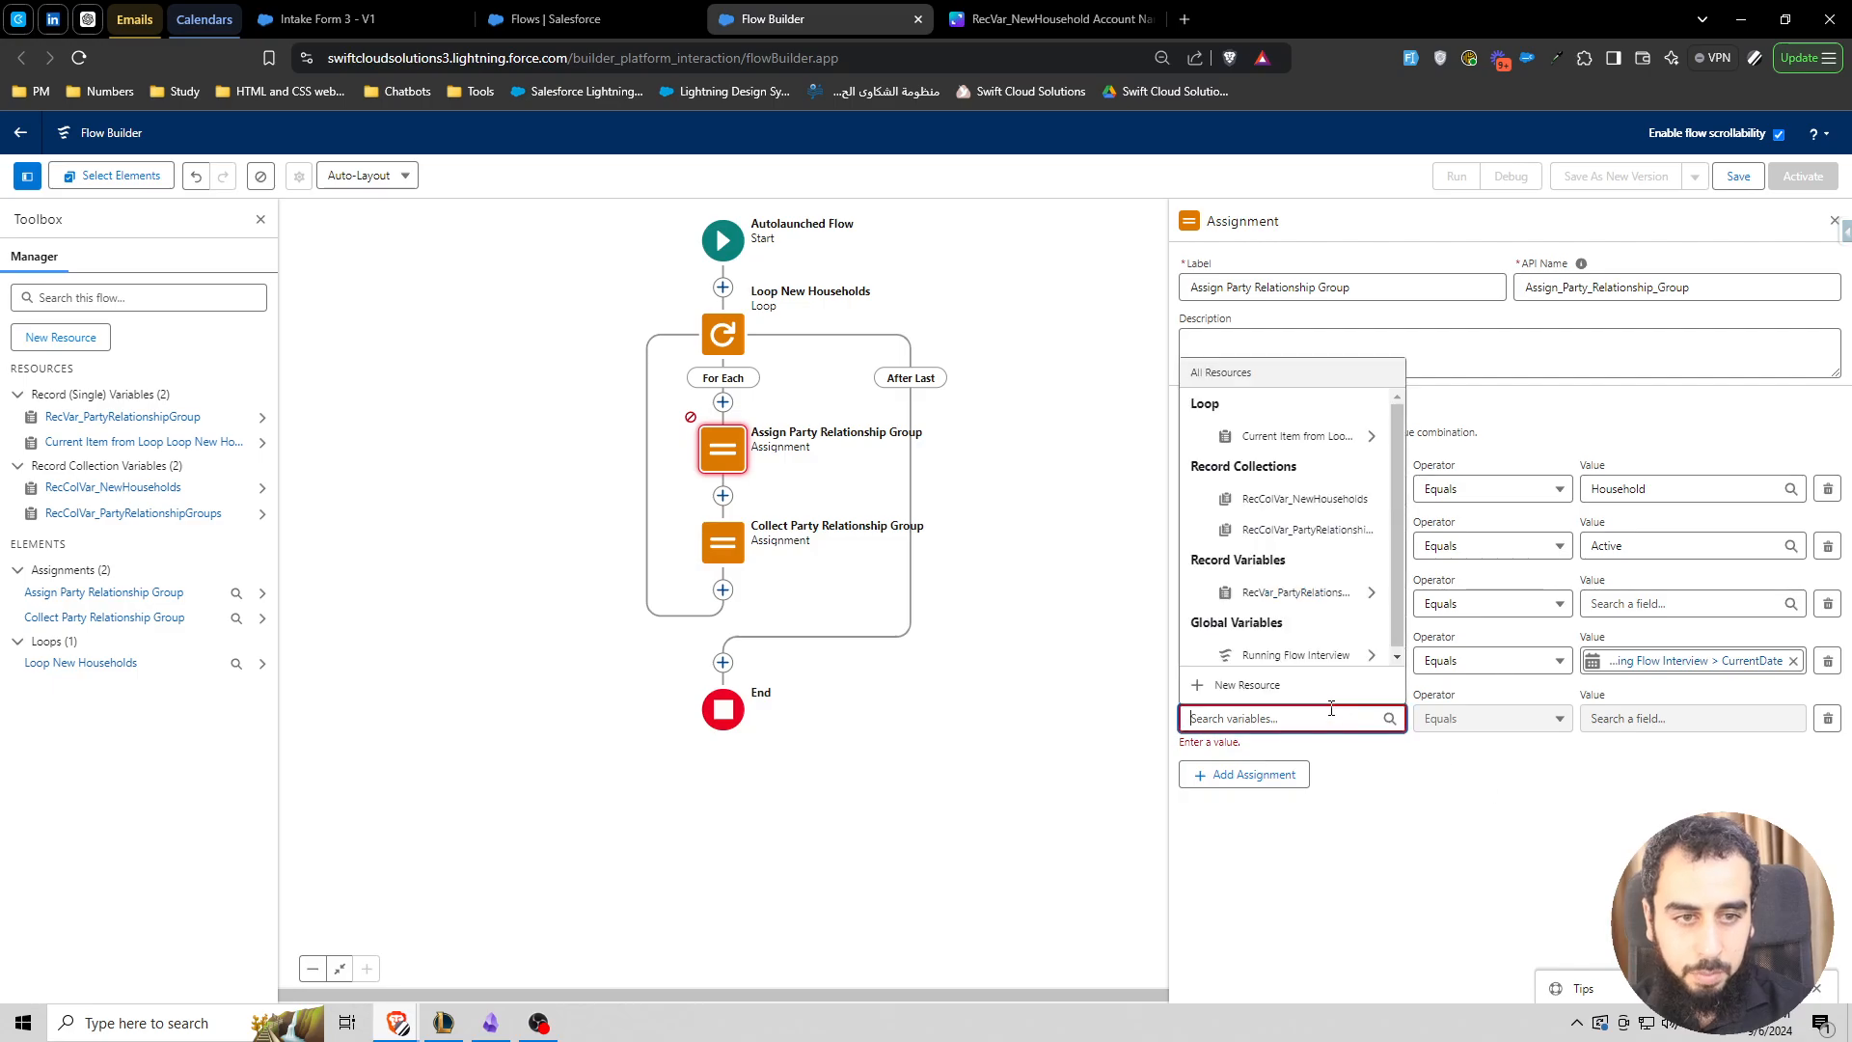
key("ctrl+v")
left_click(1600, 785)
left_click(1486, 718)
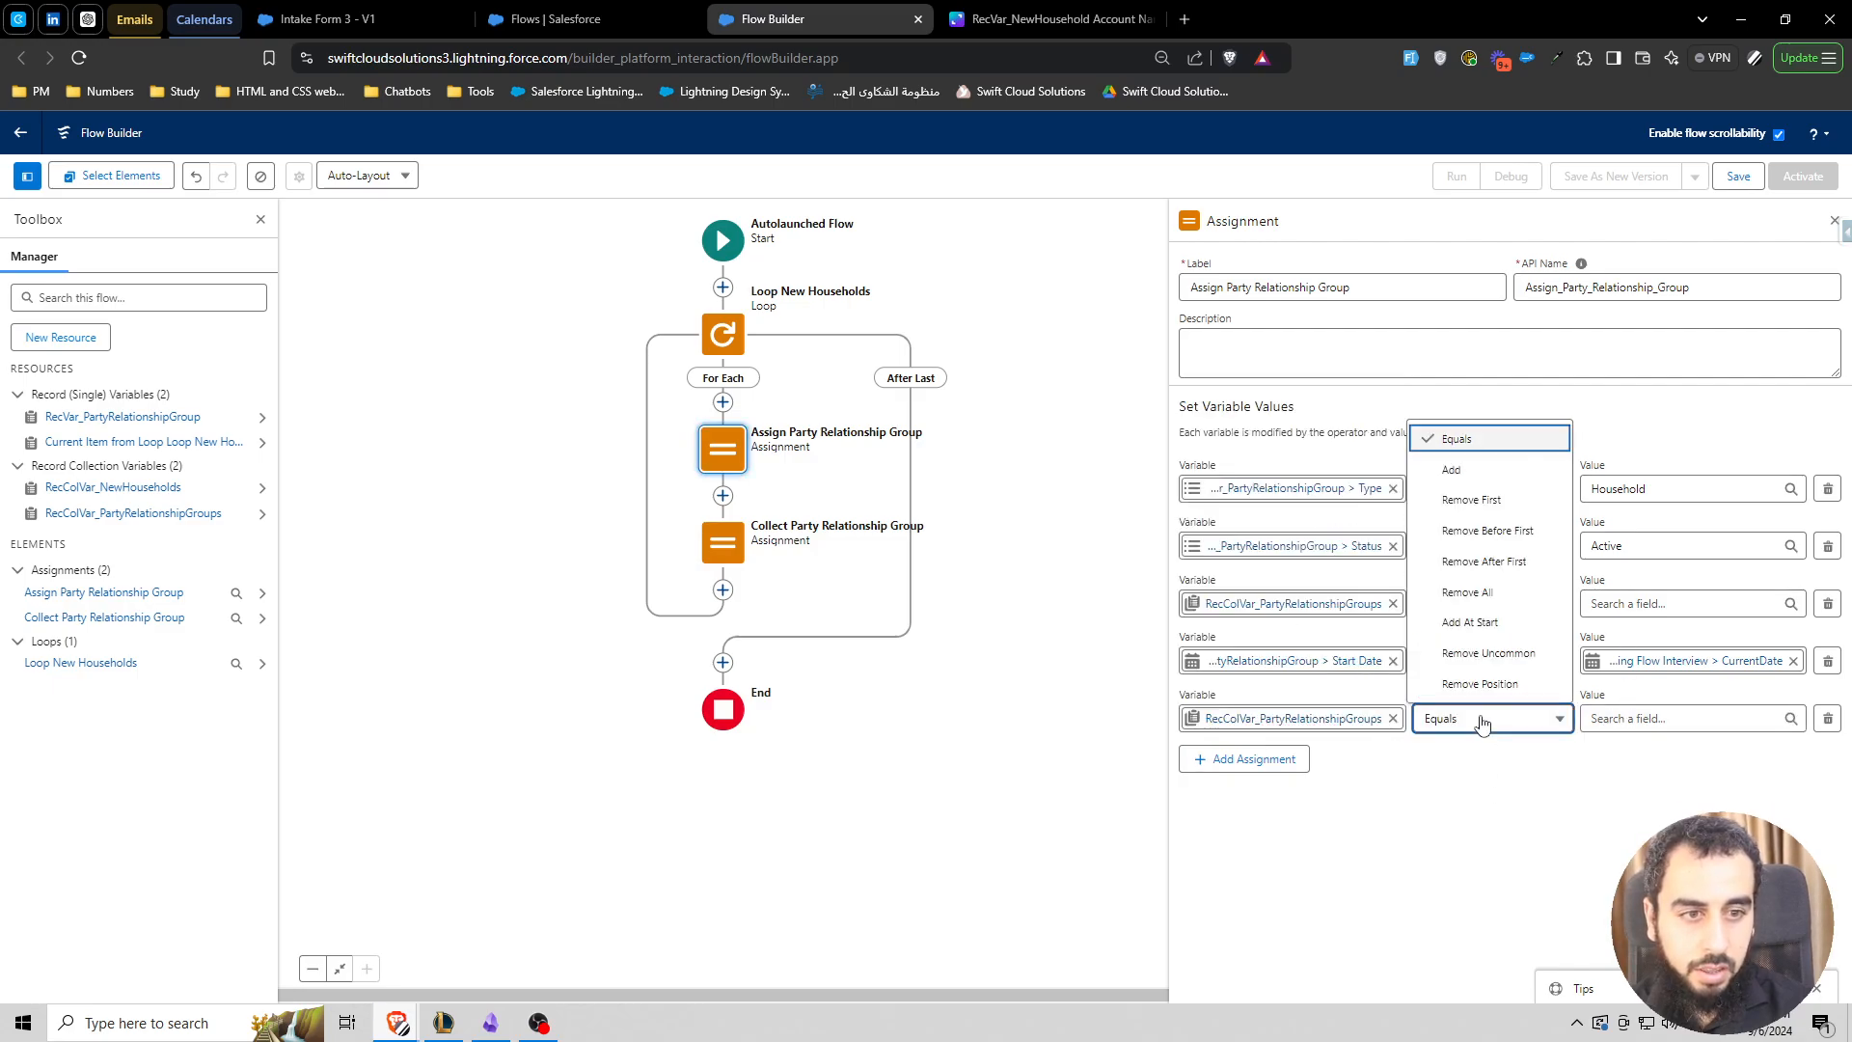
left_click(1447, 467)
left_click(1650, 719)
type("recvar")
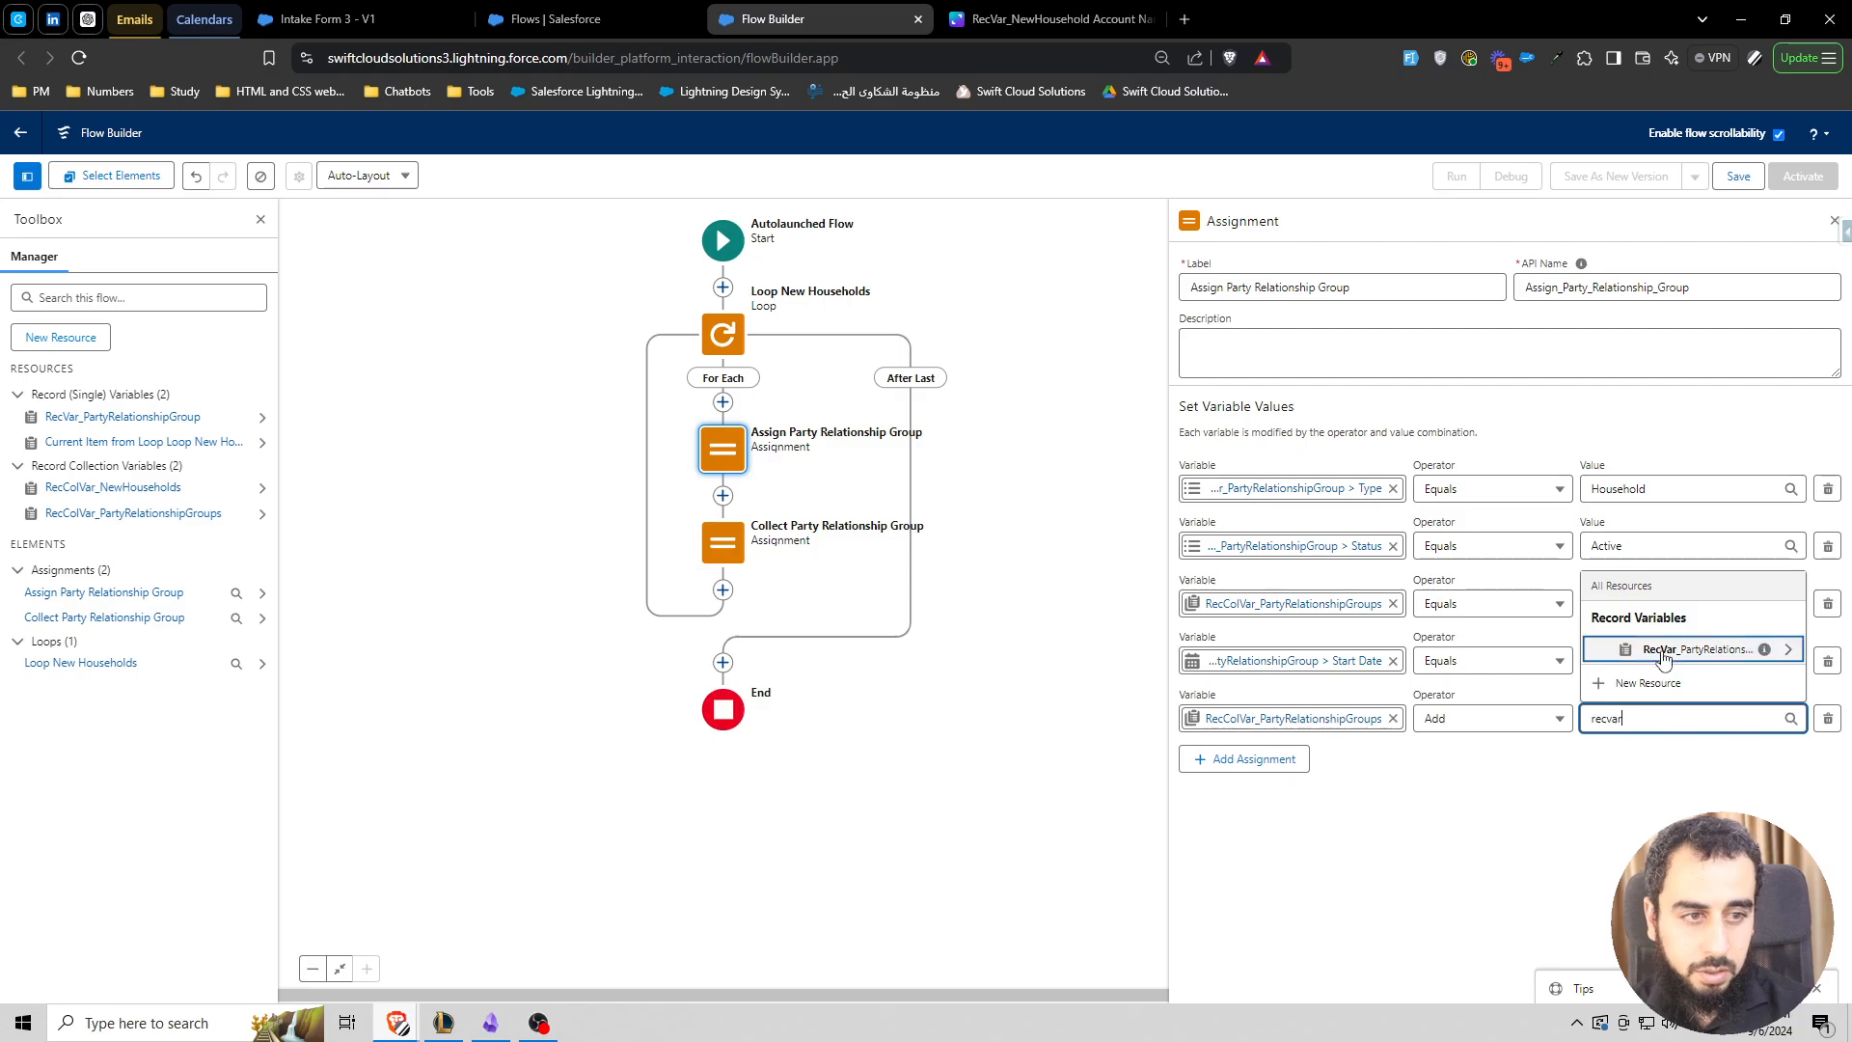
left_click(1666, 656)
left_click(1522, 802)
- Delete both RecColVar_PartyRelationshipGroups rows from the Assign Party Relationship Group element
left_click(1827, 604)
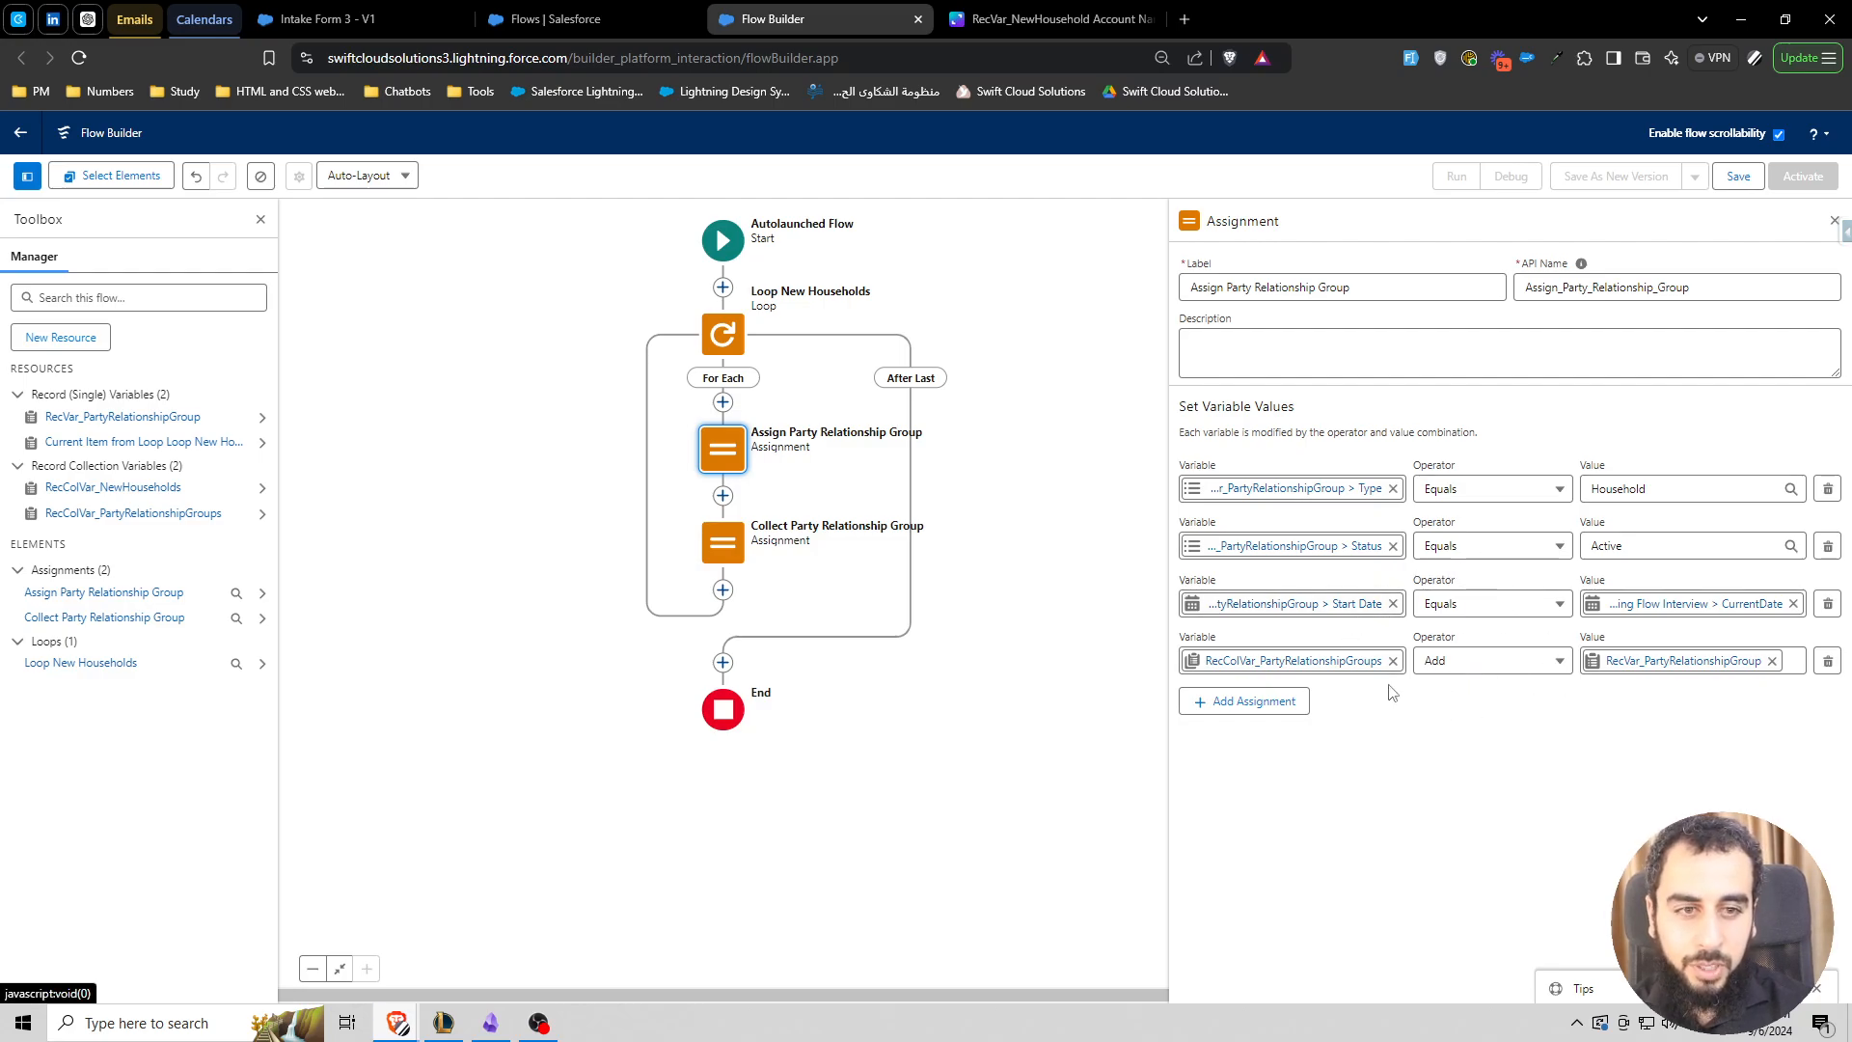
left_click(1828, 663)
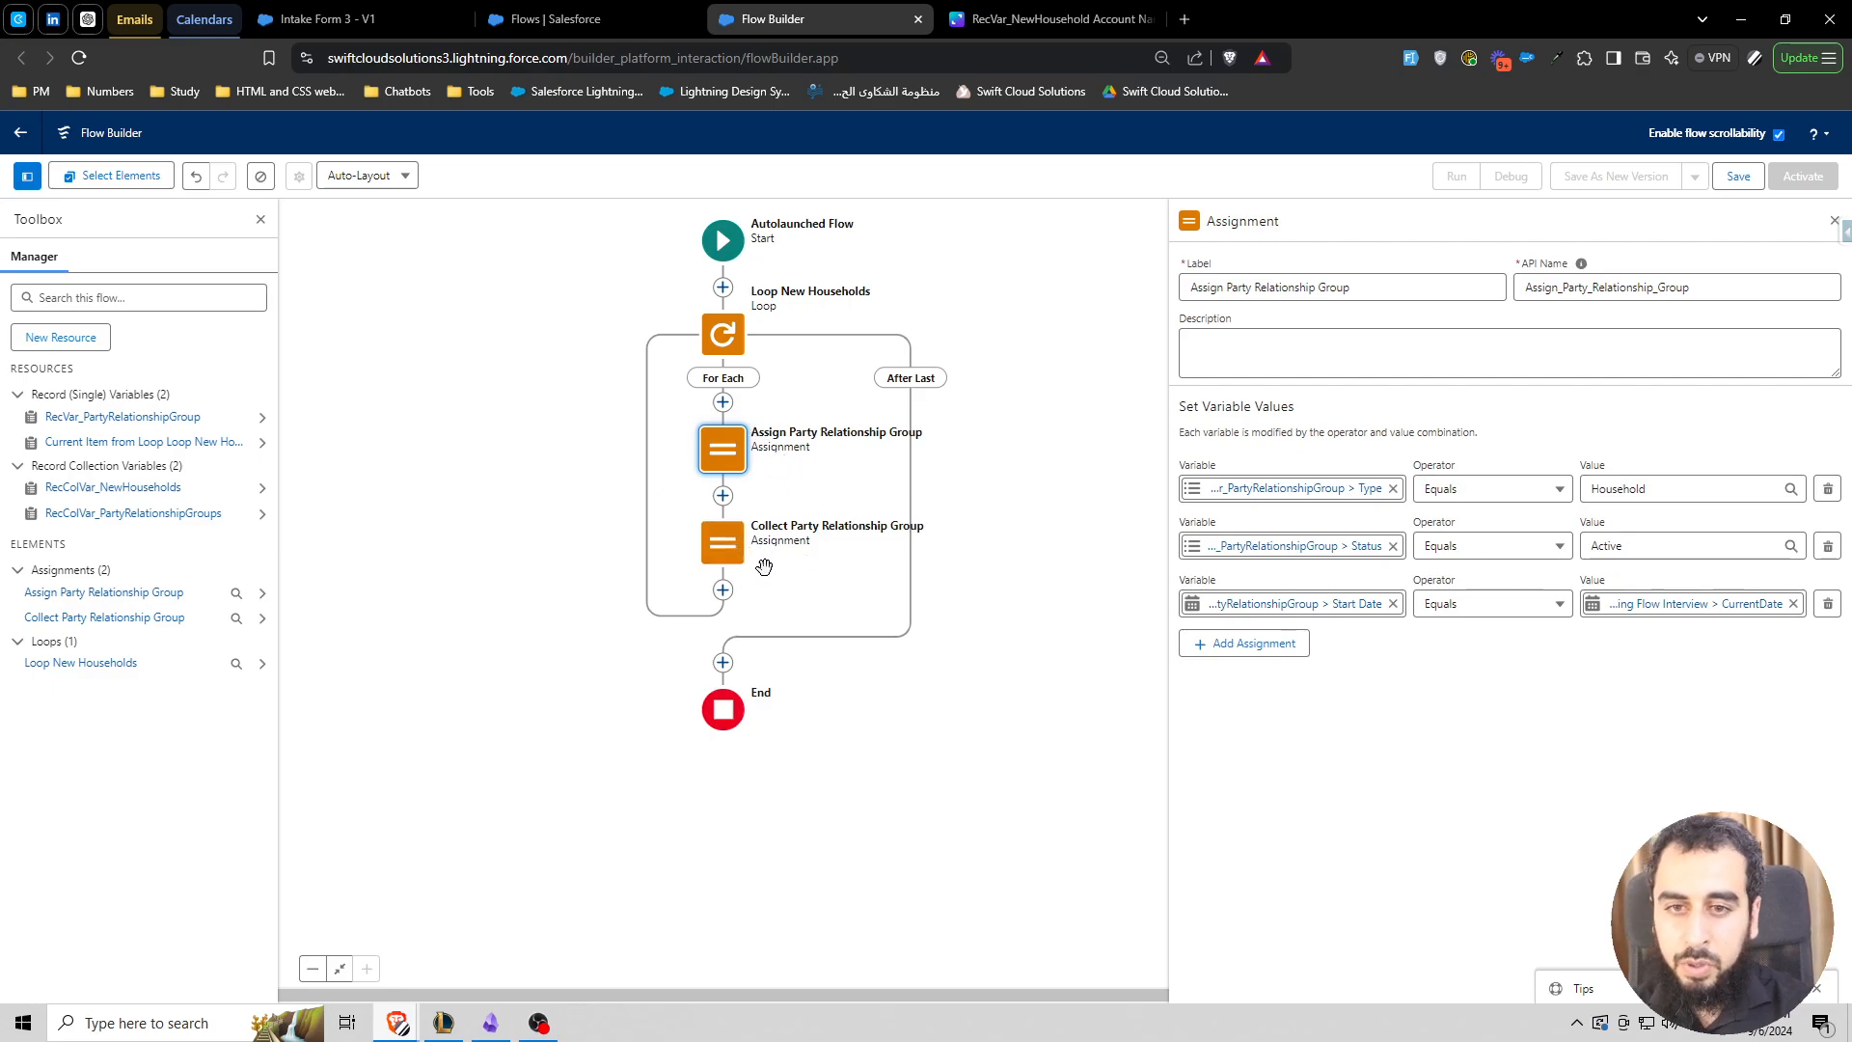
- Add a Create Records element after the loop's After Last path, labelled Create Party Relationship Groups
left_click(723, 662)
type("crea")
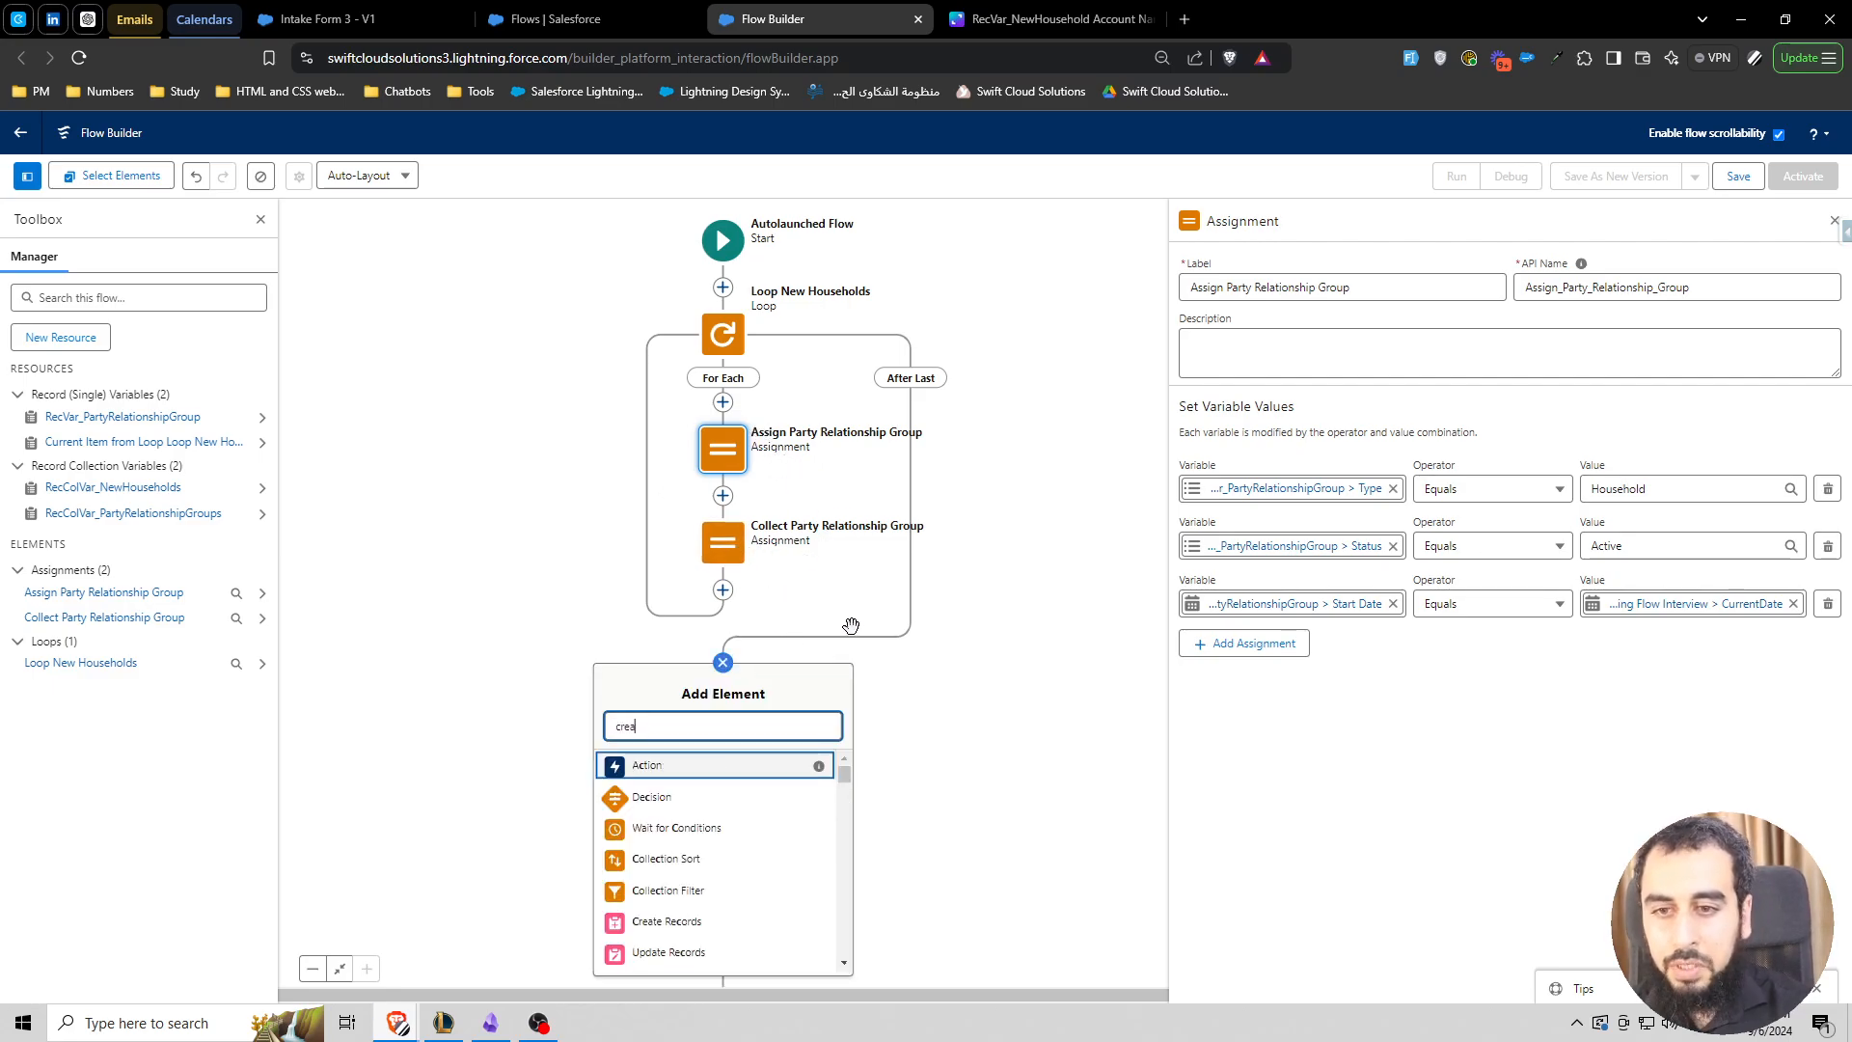
key("Return")
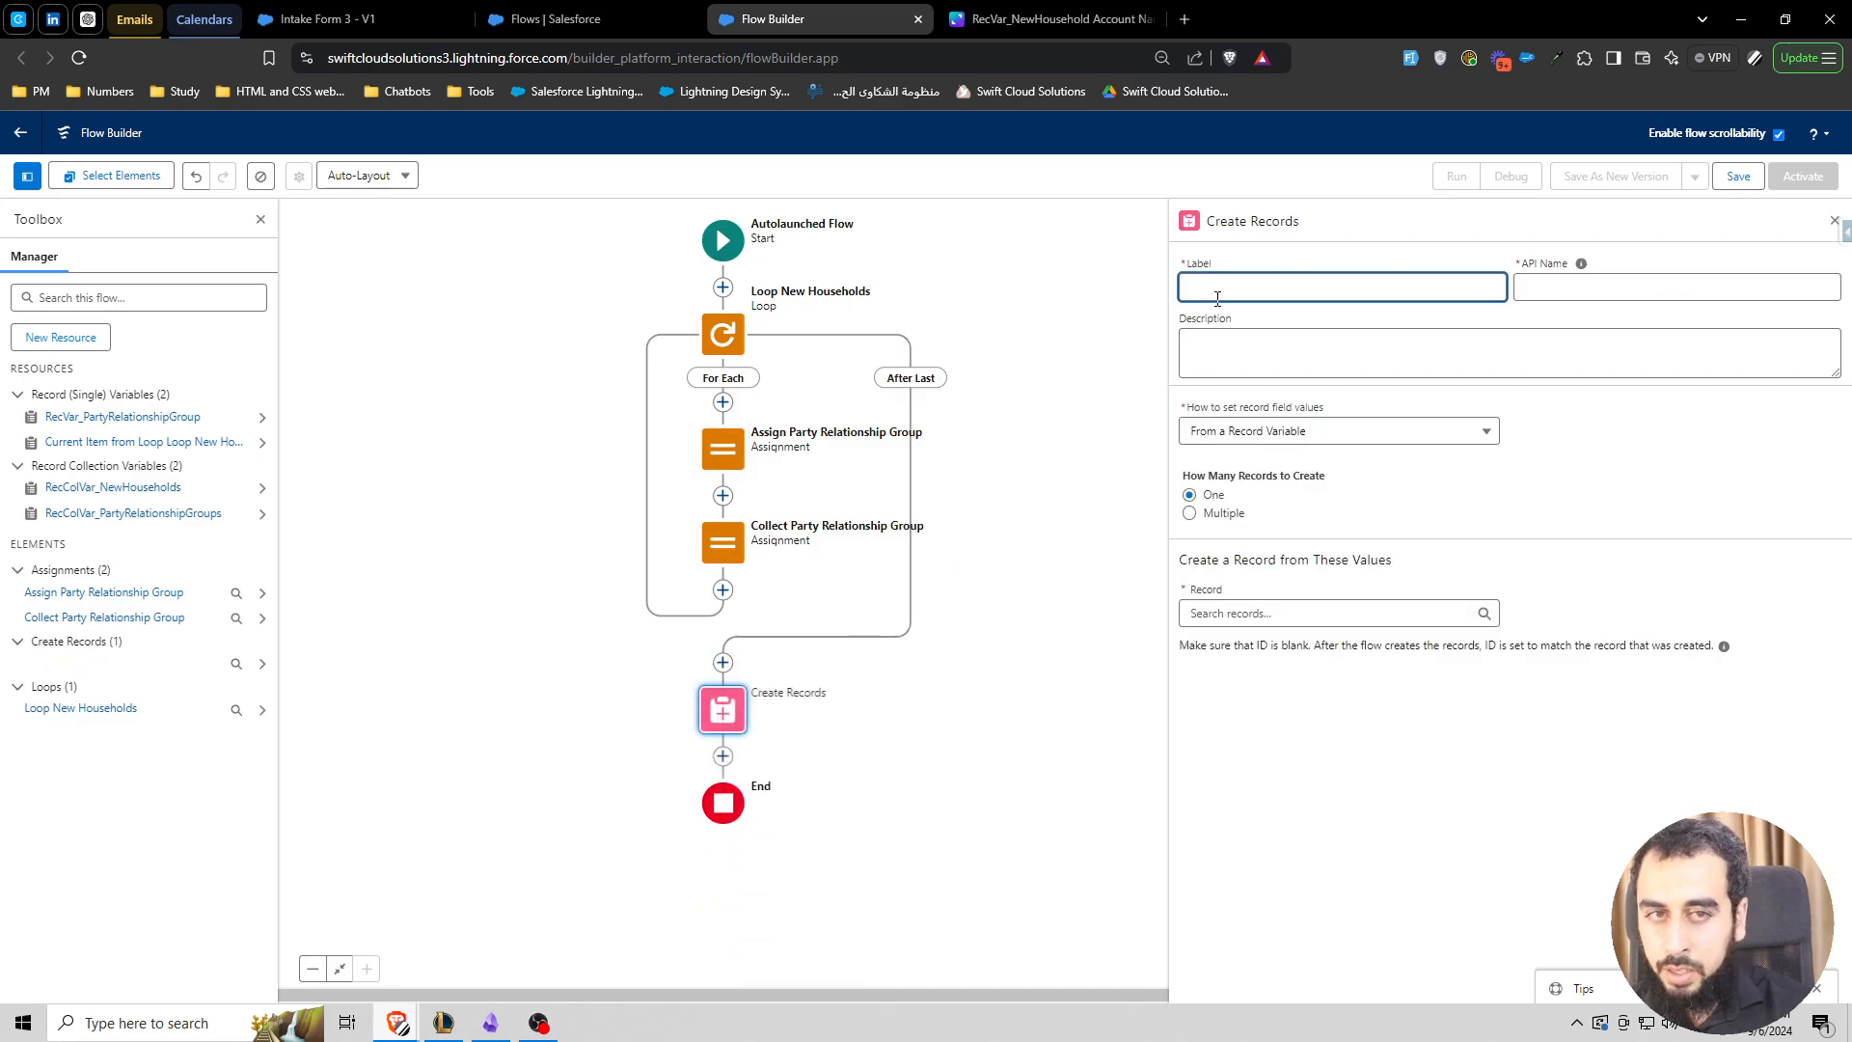
key("super+v")
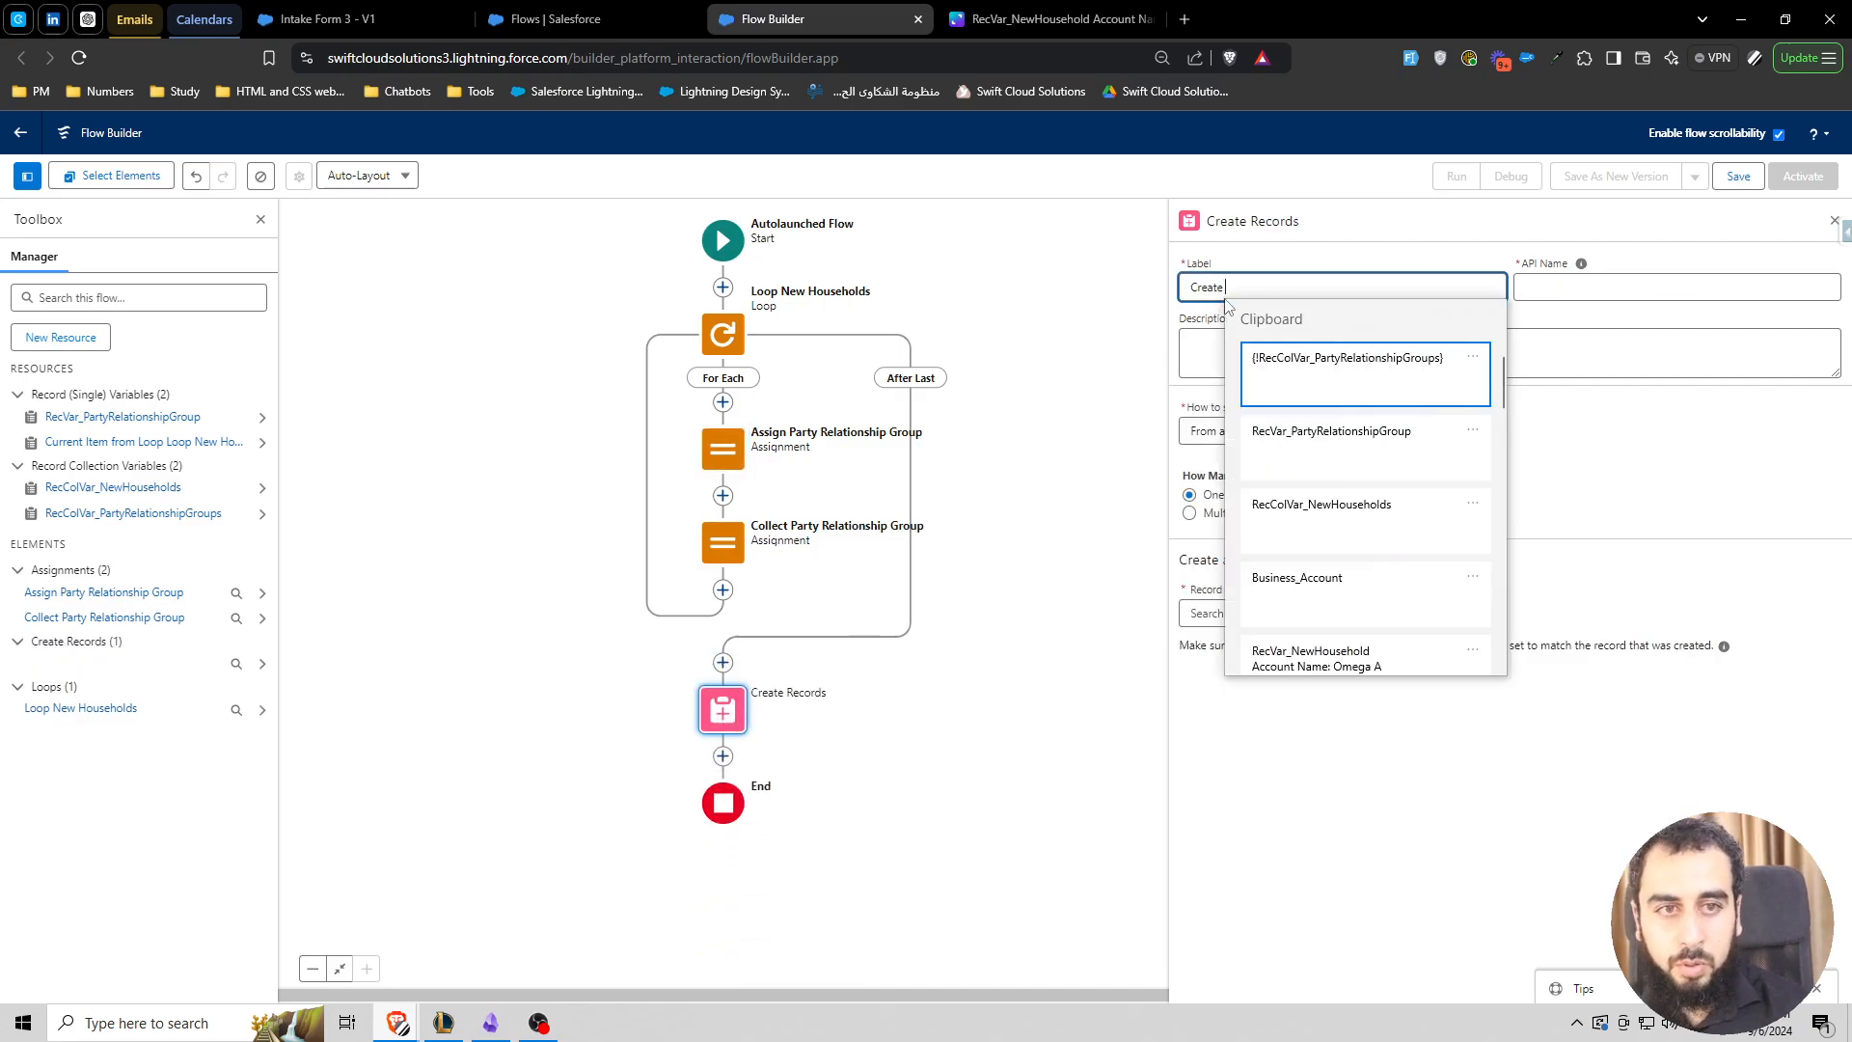
left_click(1449, 445)
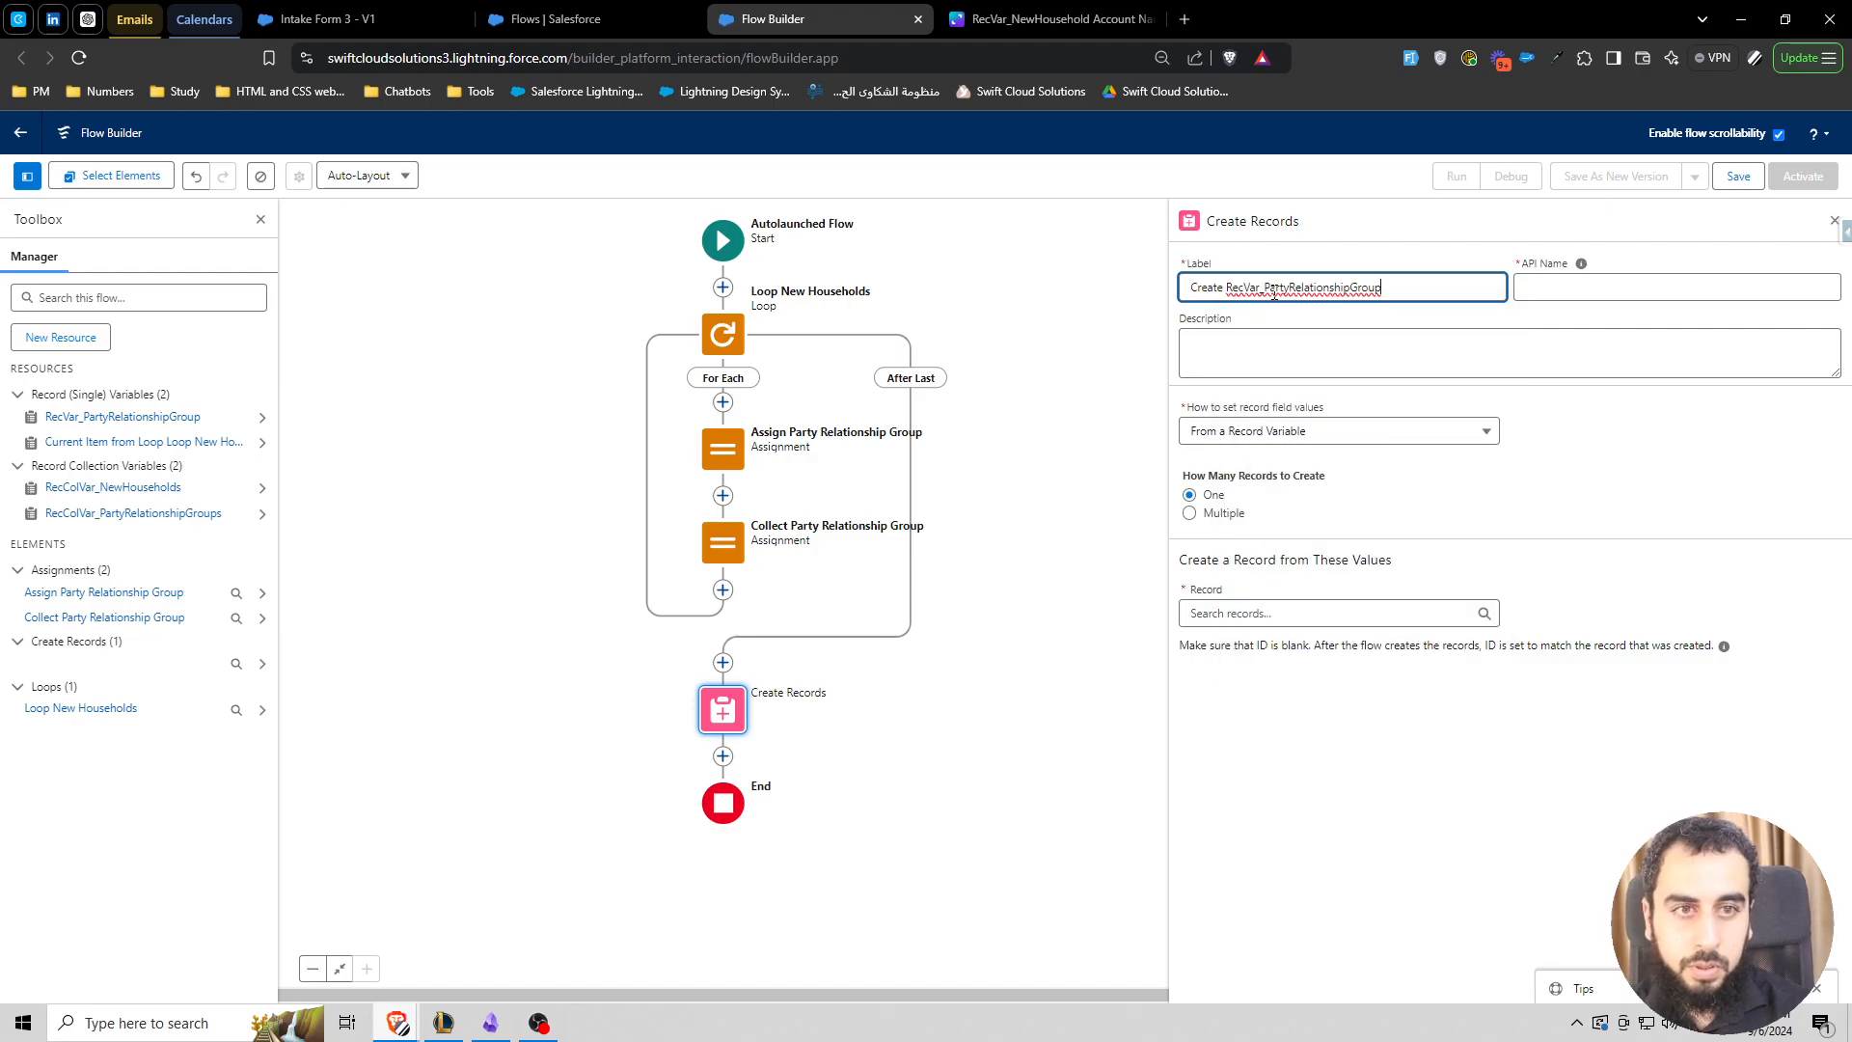
left_click_drag(1268, 282, 1228, 287)
key("BackSpace")
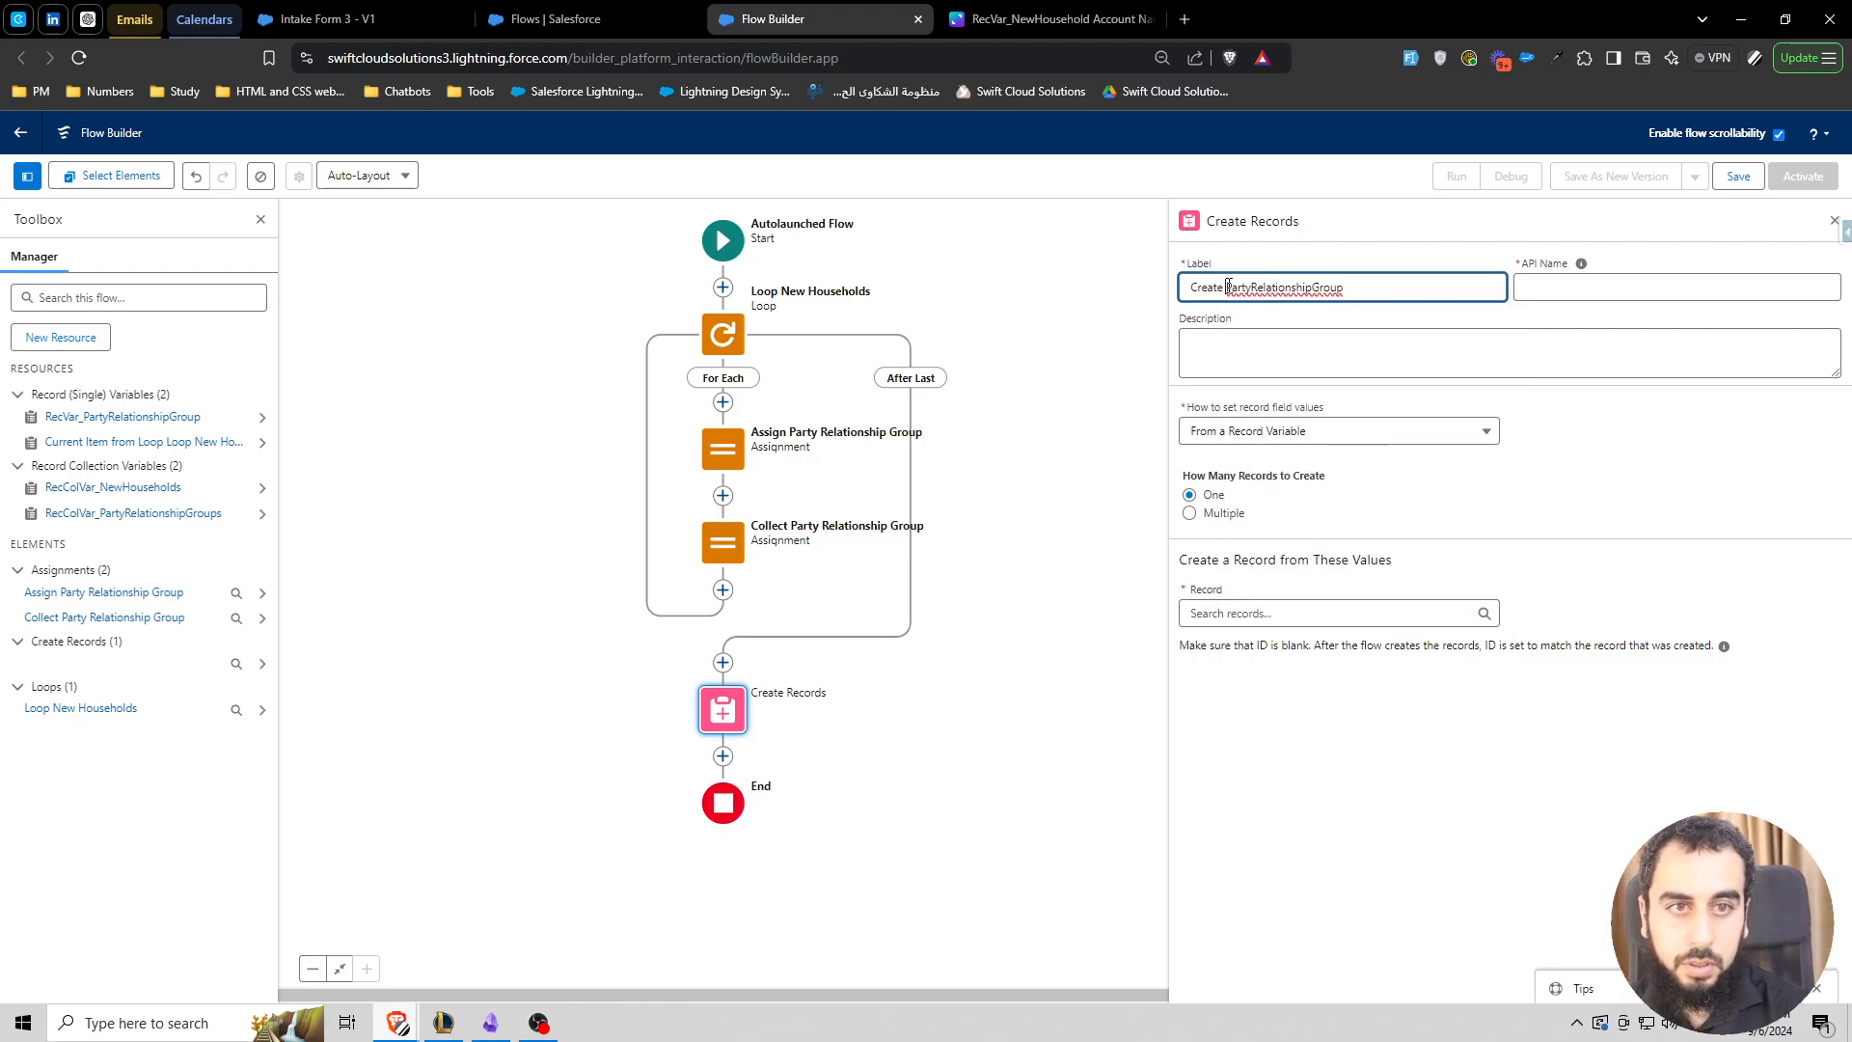
left_click(1251, 286)
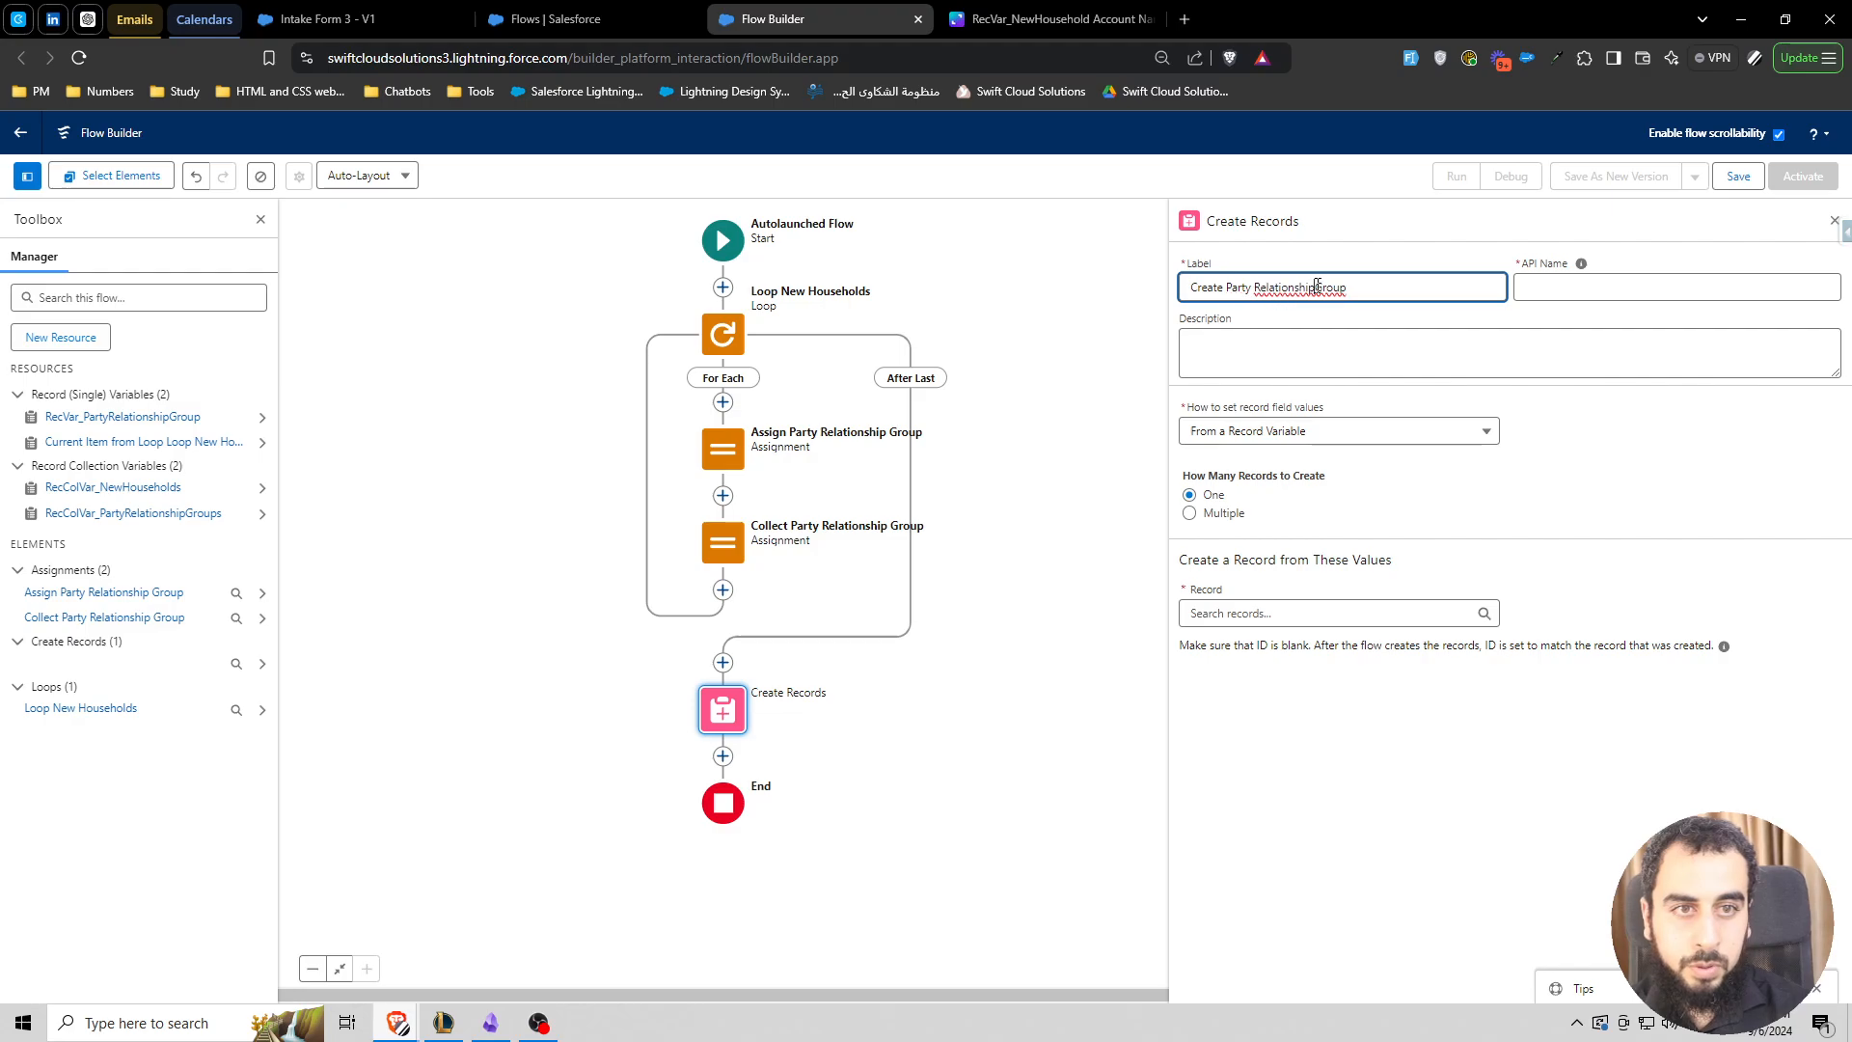
left_click(1317, 286)
left_click(1389, 297)
type("s")
left_click(1566, 325)
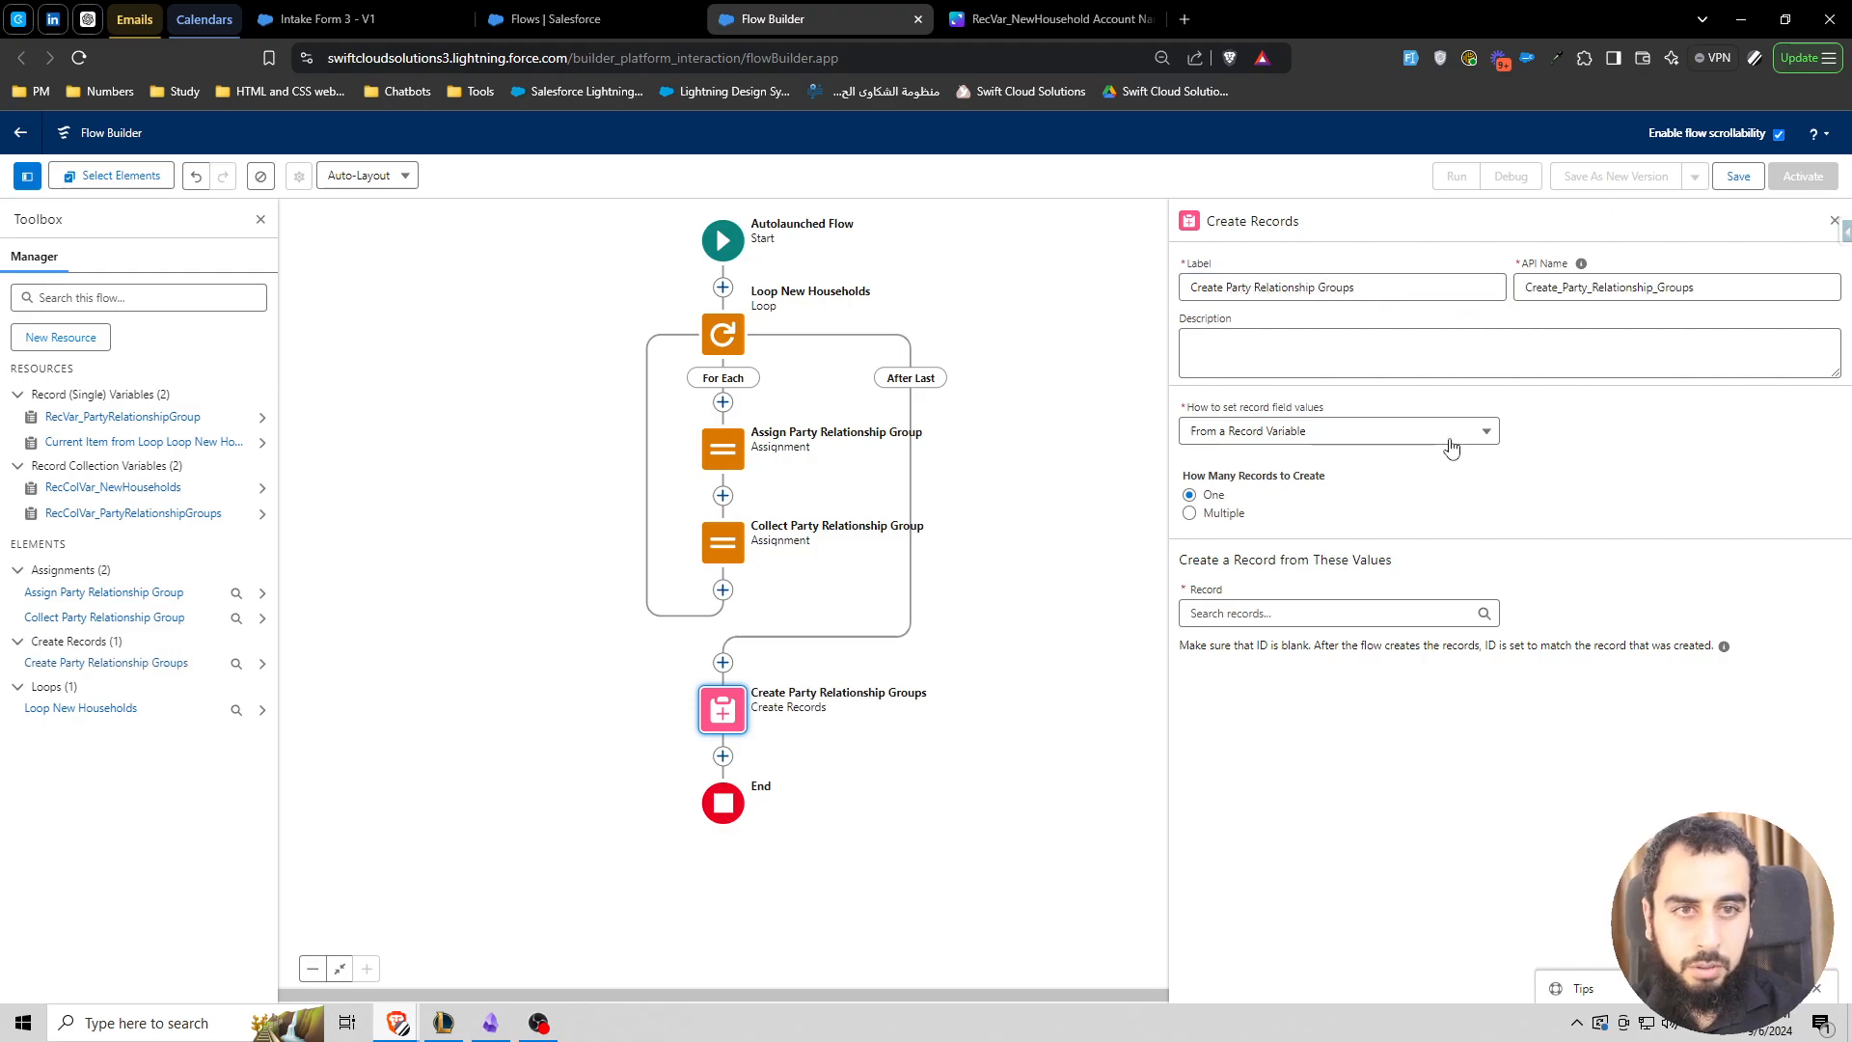
- Configure the element to create multiple records from the RecColVar_PartyRelationshipGroups collection
left_click(1220, 516)
left_click(1254, 613)
type("recc")
left_click(1372, 744)
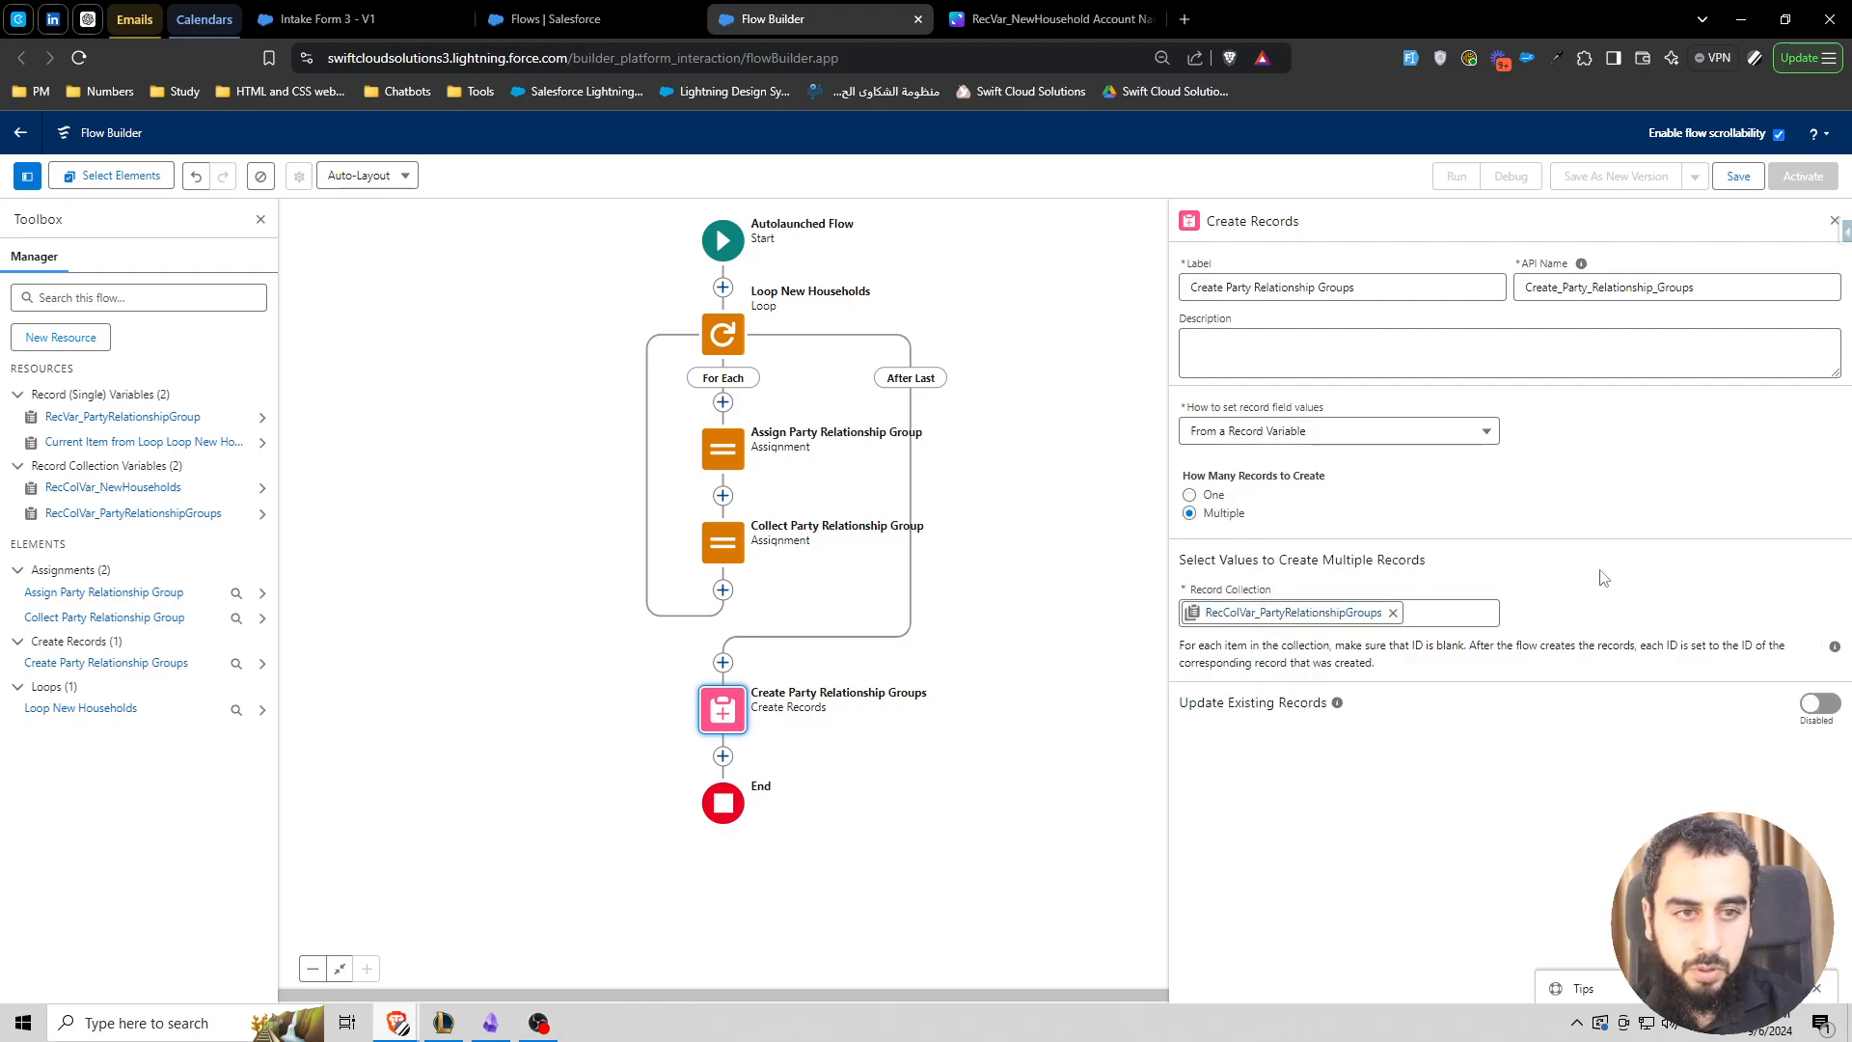
- Save the flow as Subflow - Create Party Relationship Groups and activate it
left_click(1739, 176)
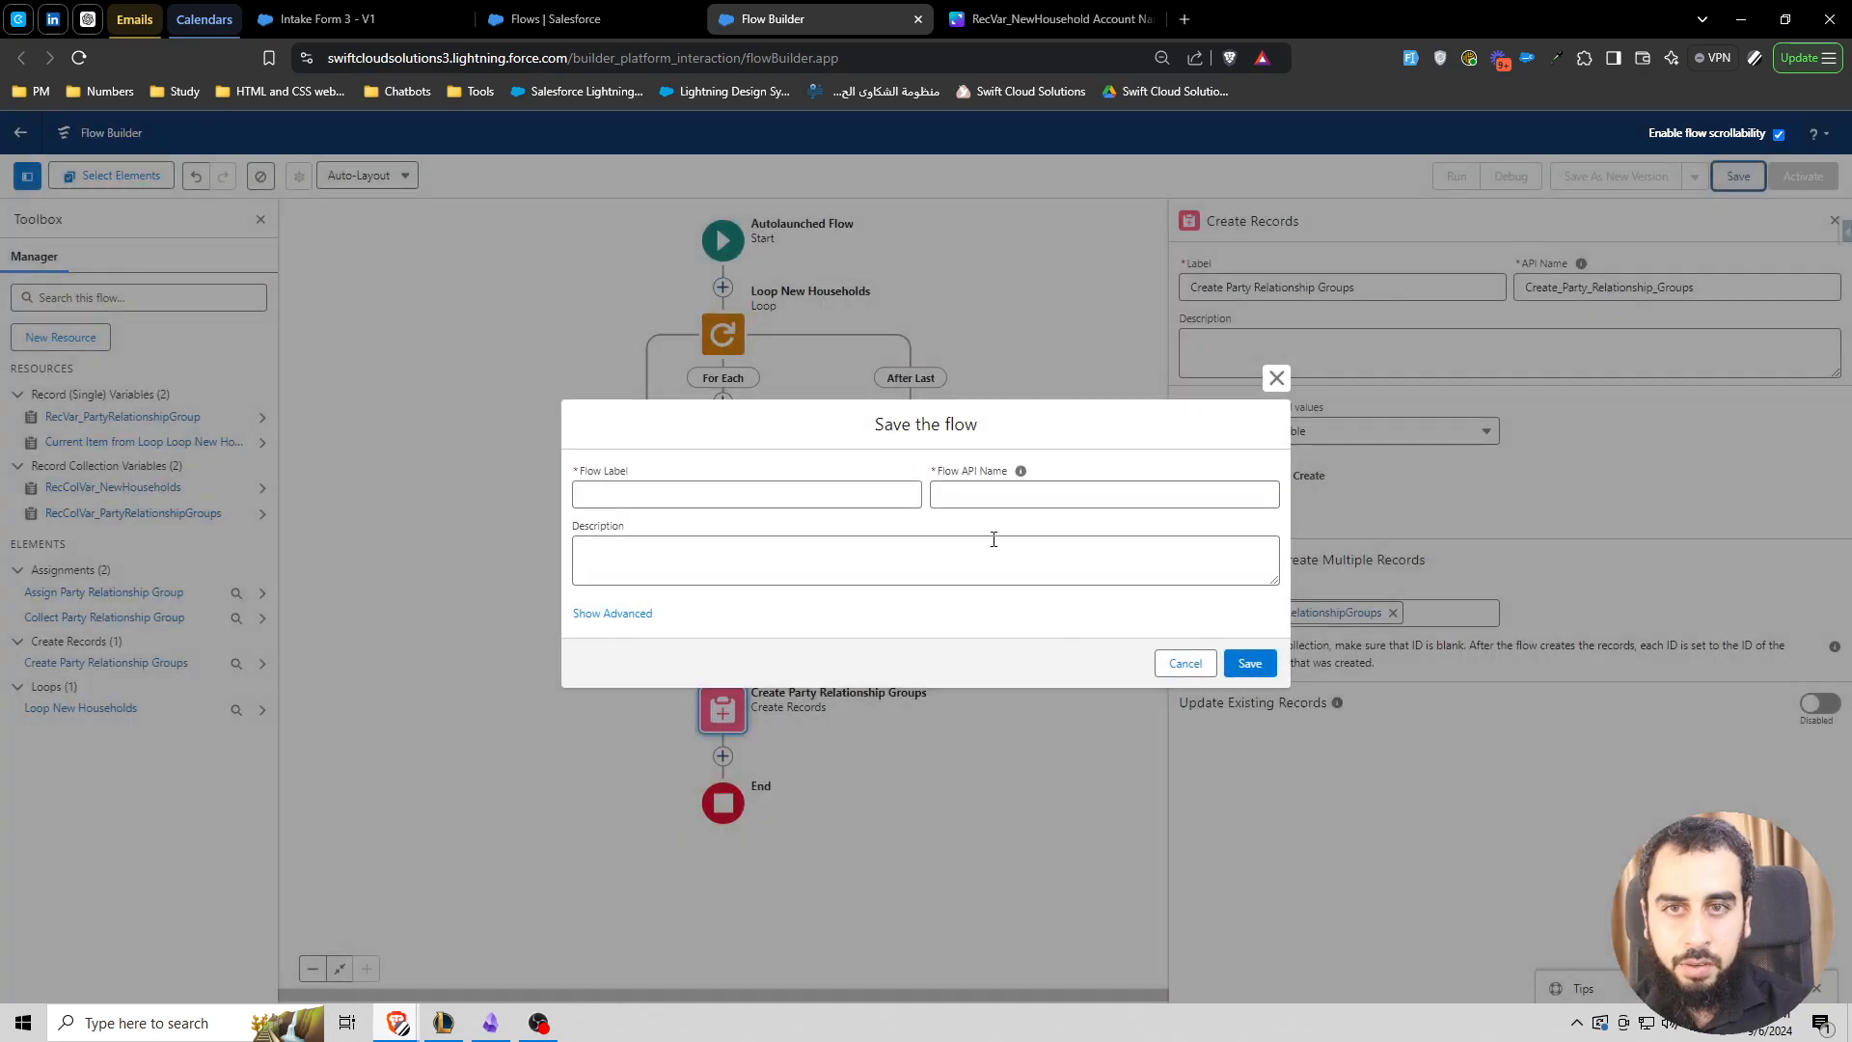
type("Sub")
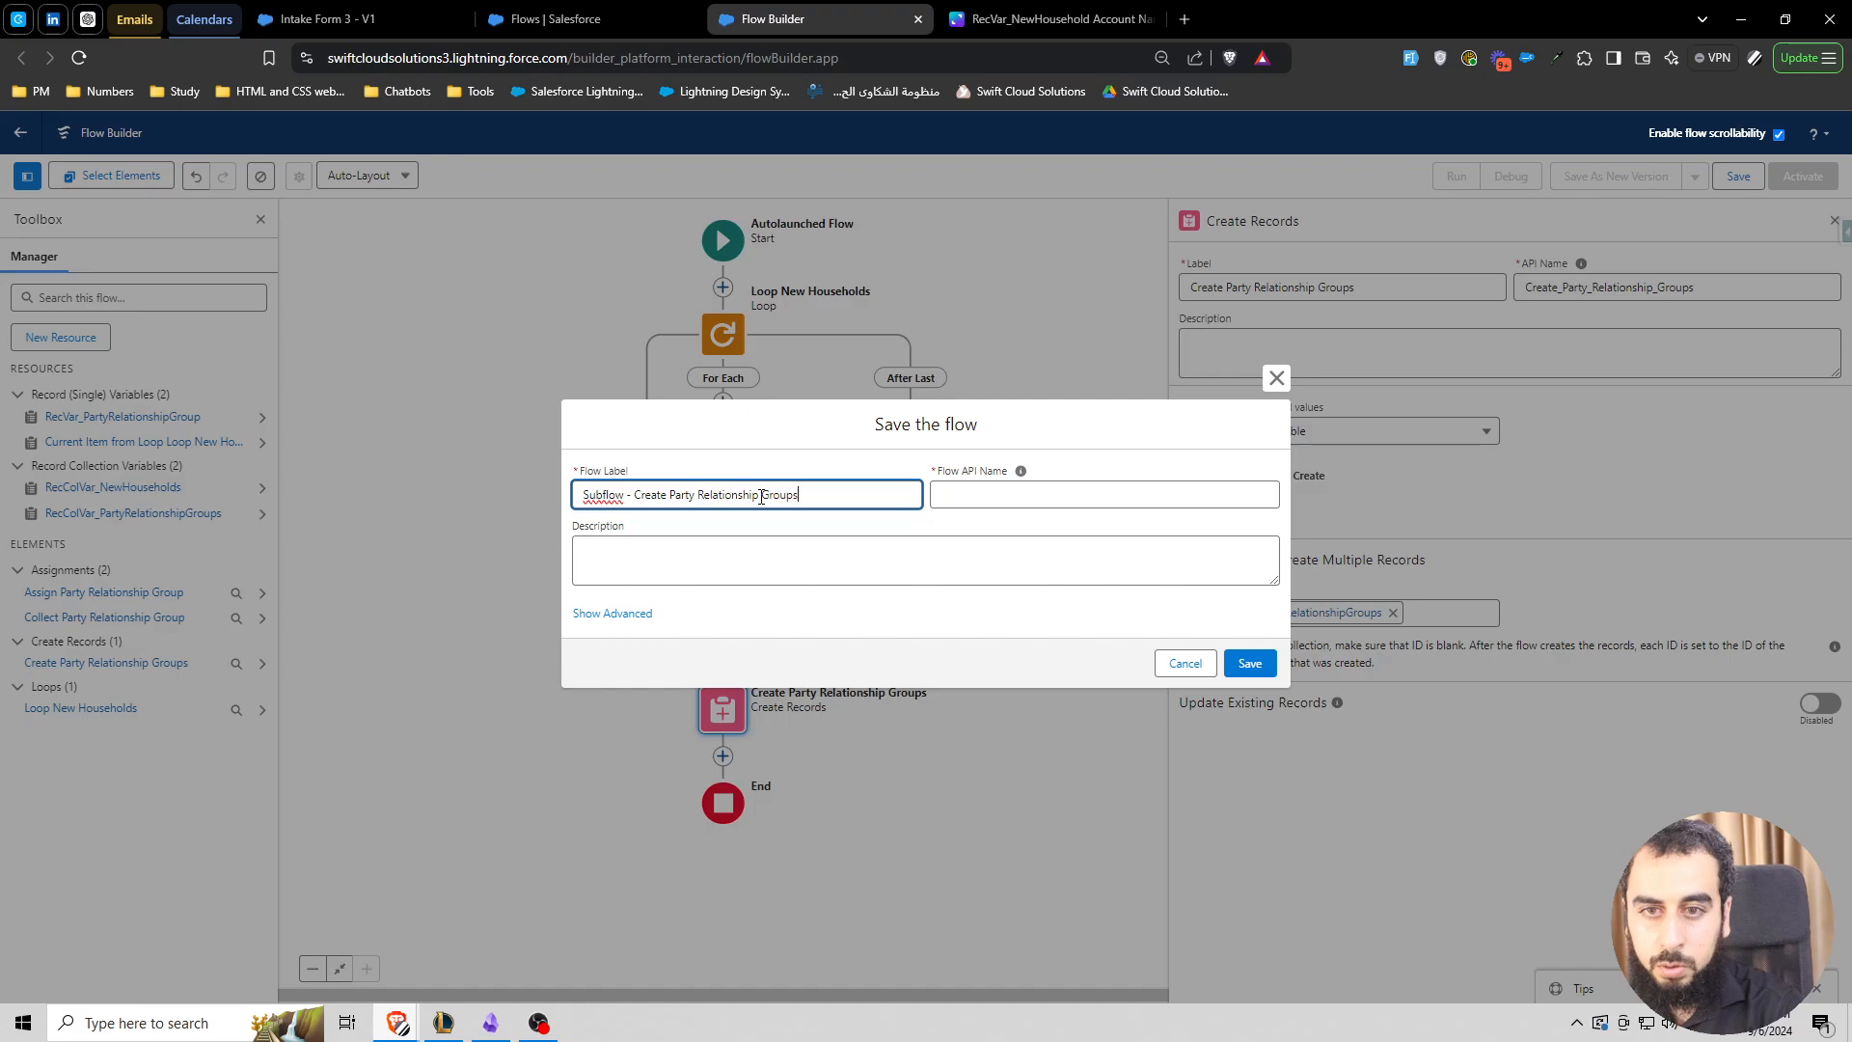
left_click(1251, 662)
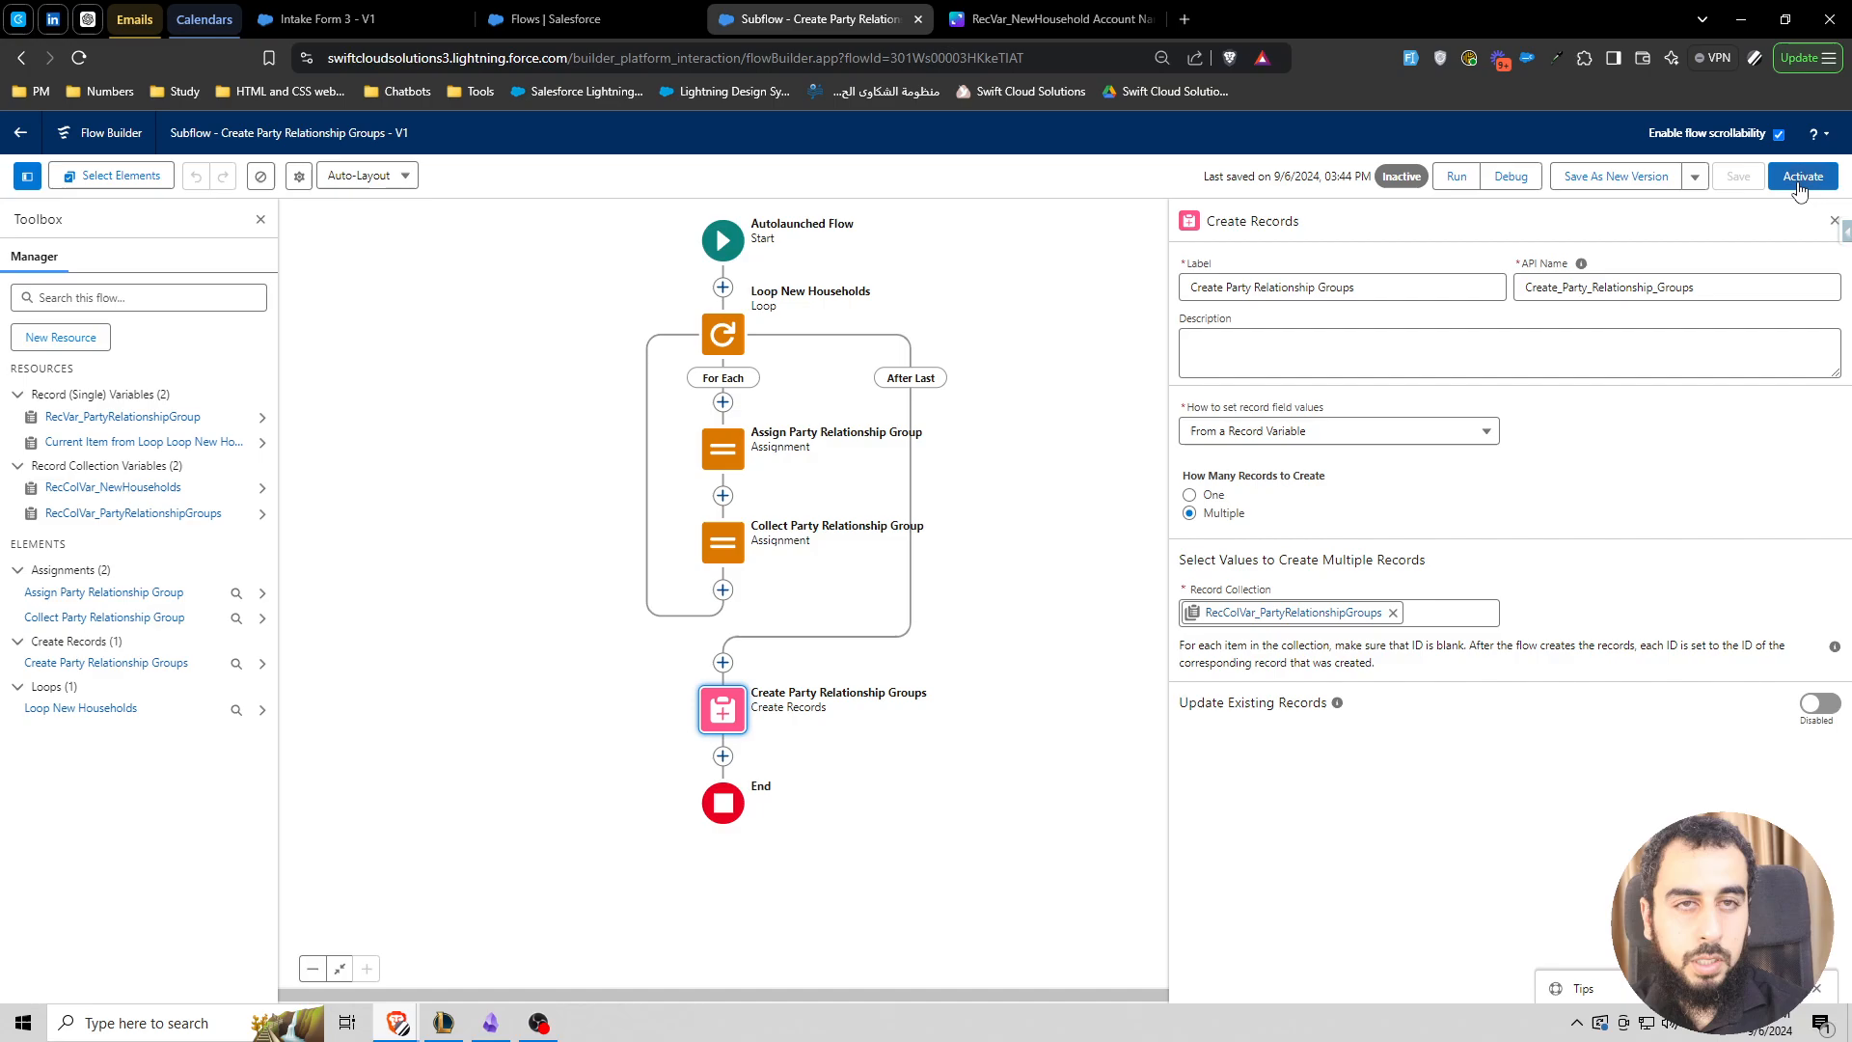
left_click(1802, 181)
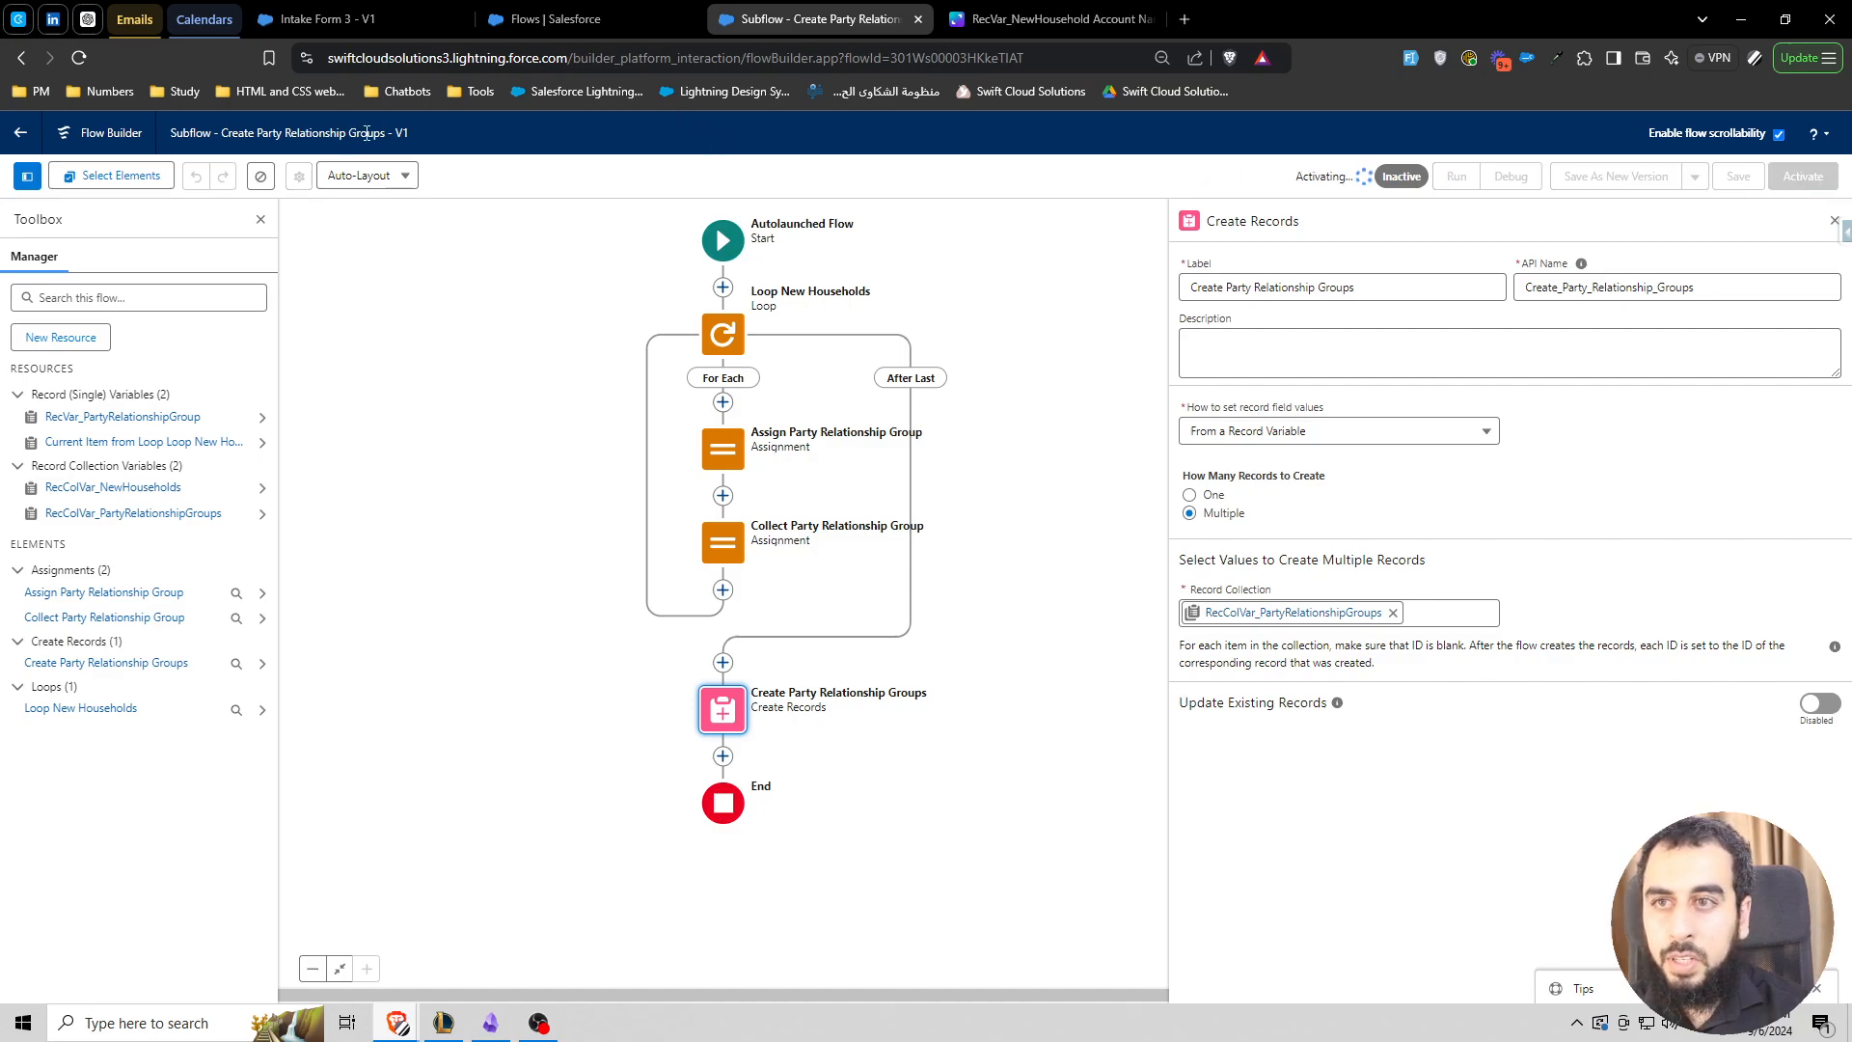
- Return to the Intake Form 3 flow and reload it
left_click(555, 19)
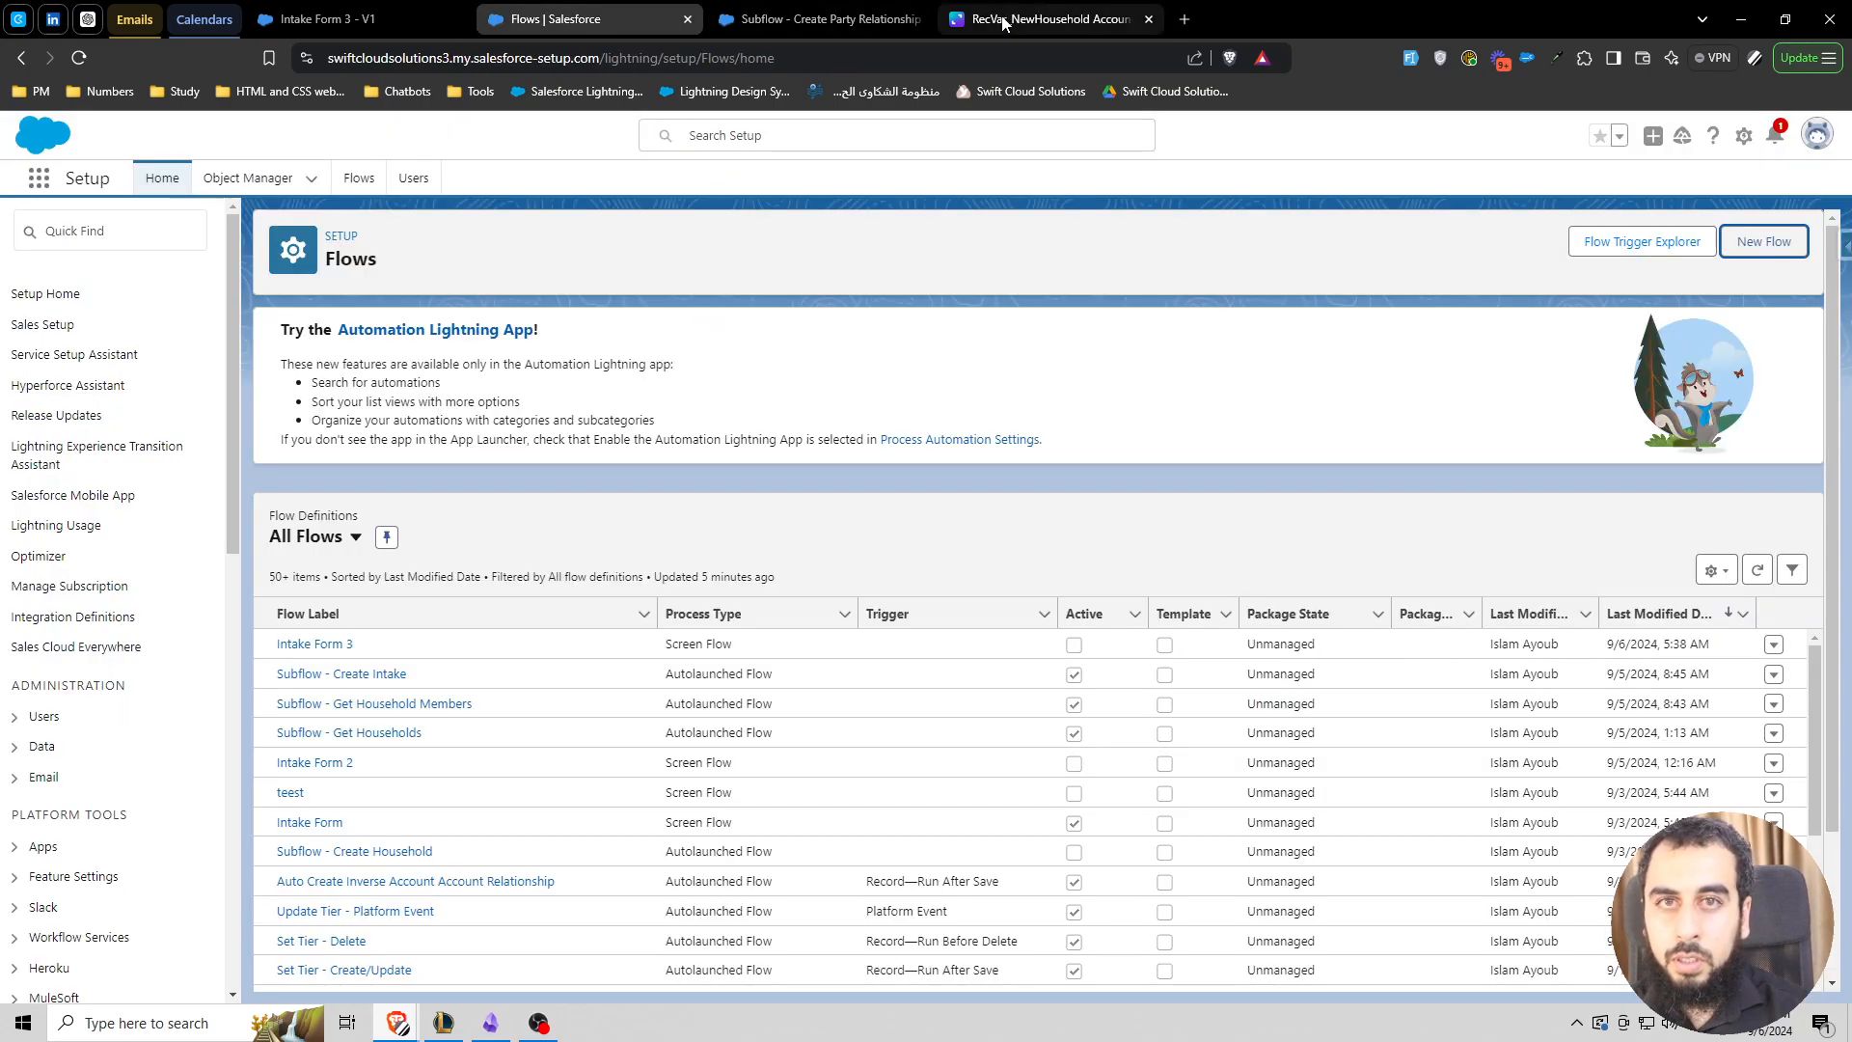
left_click(1003, 21)
left_click(392, 21)
left_click(80, 59)
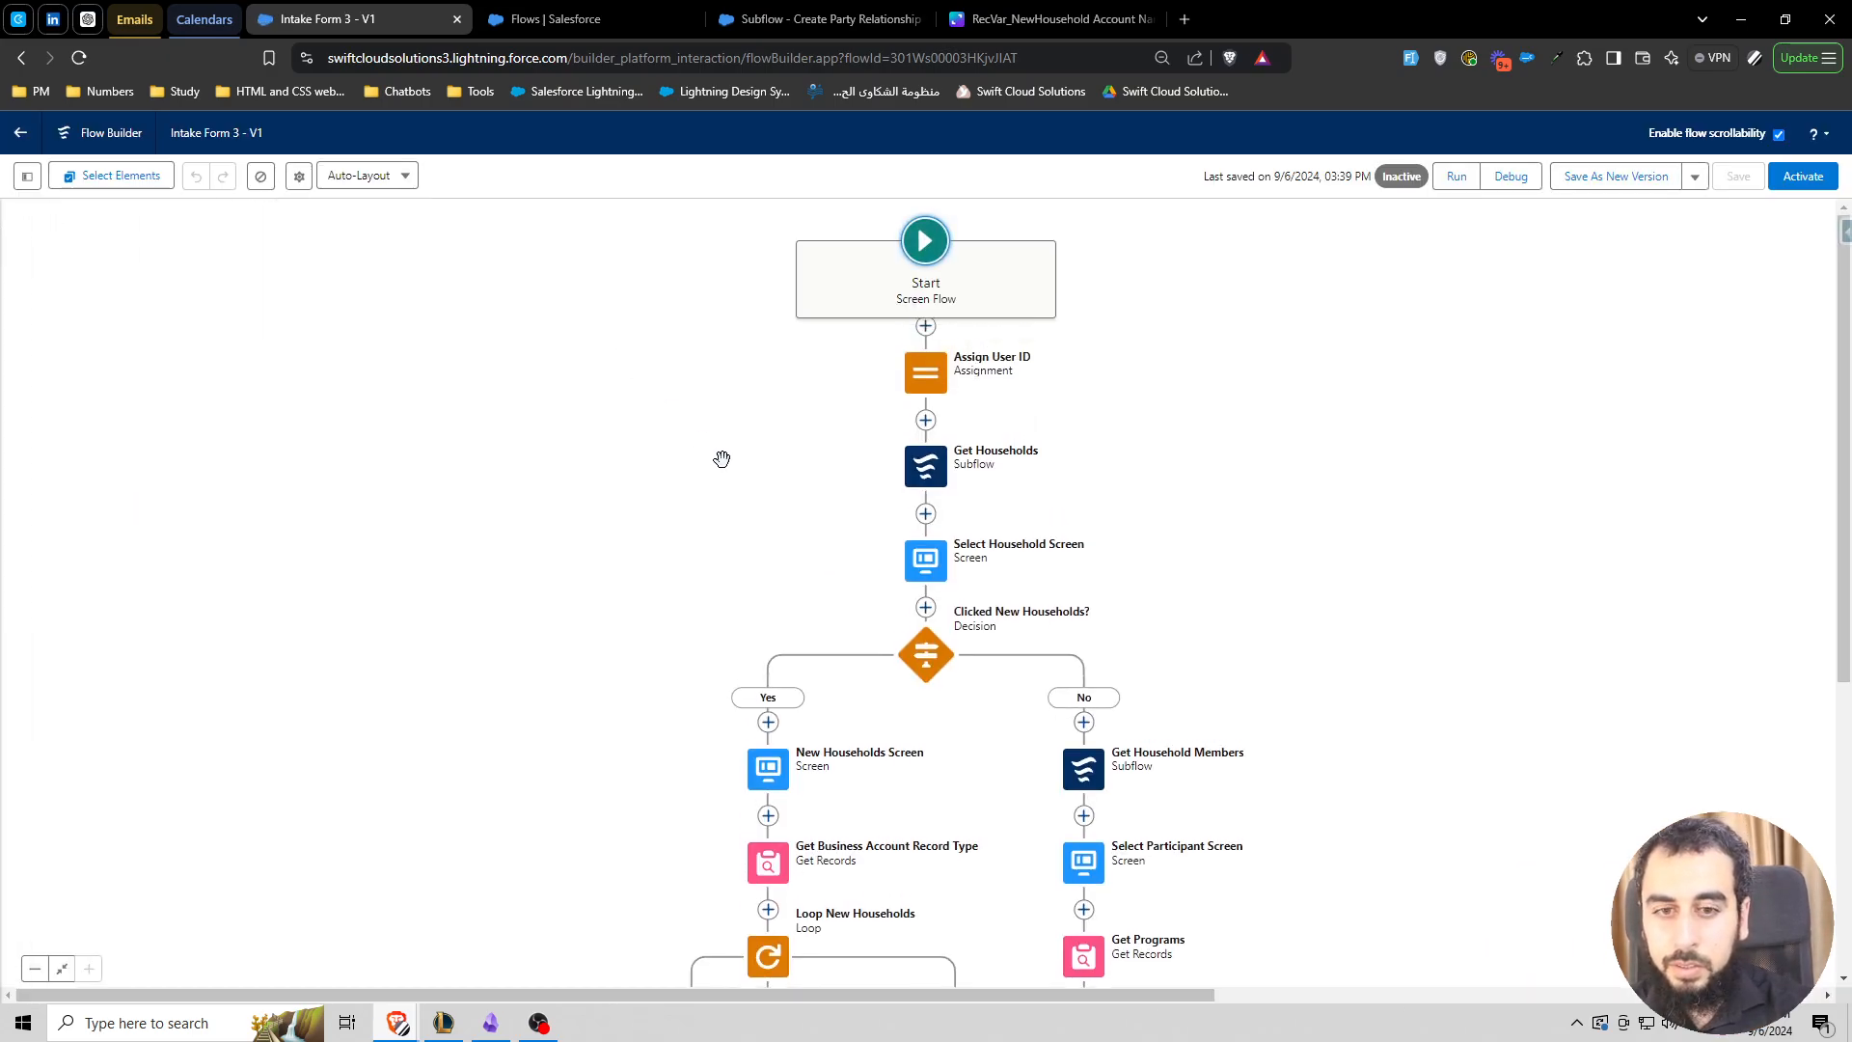
- Add the Subflow - Create Party Relationship Groups element after Create New Households
scroll(719, 478, "down", 5)
scroll(720, 472, "up", 2)
scroll(721, 459, "down", 3)
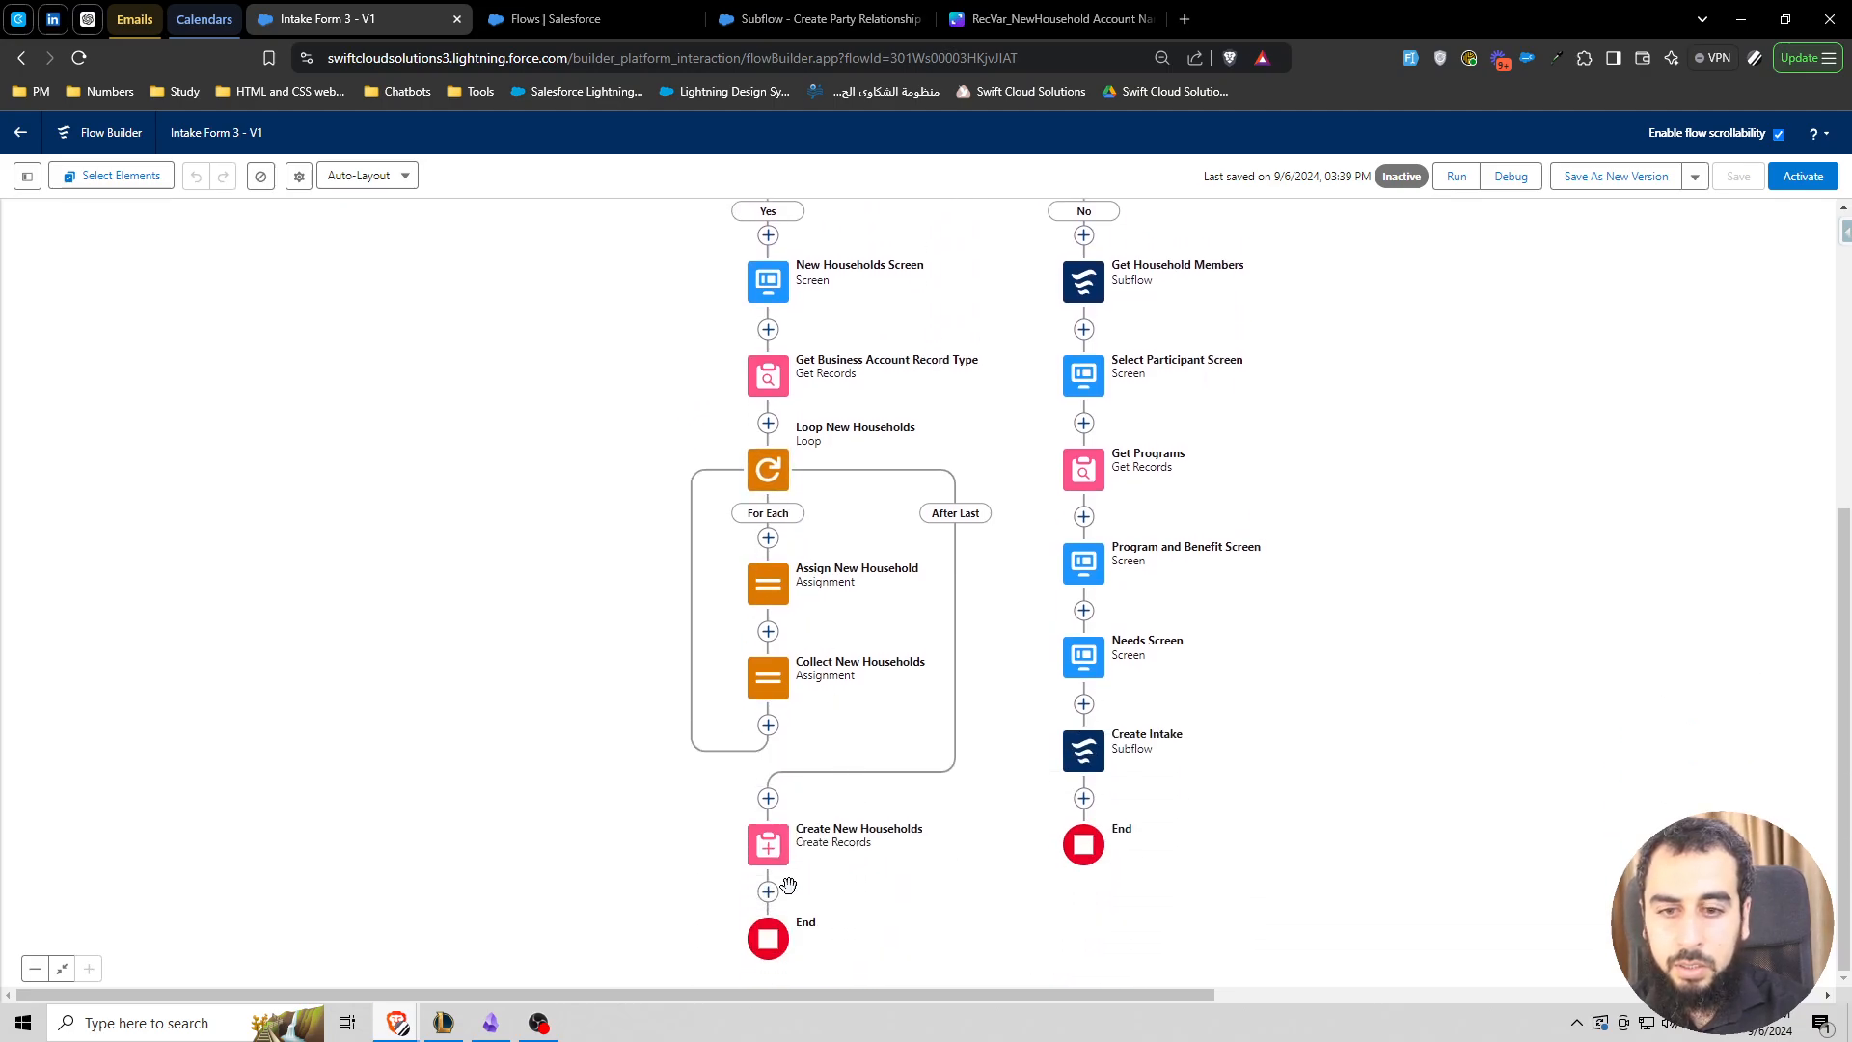
left_click(768, 892)
type("Subflow - Create Party Relationship Groups")
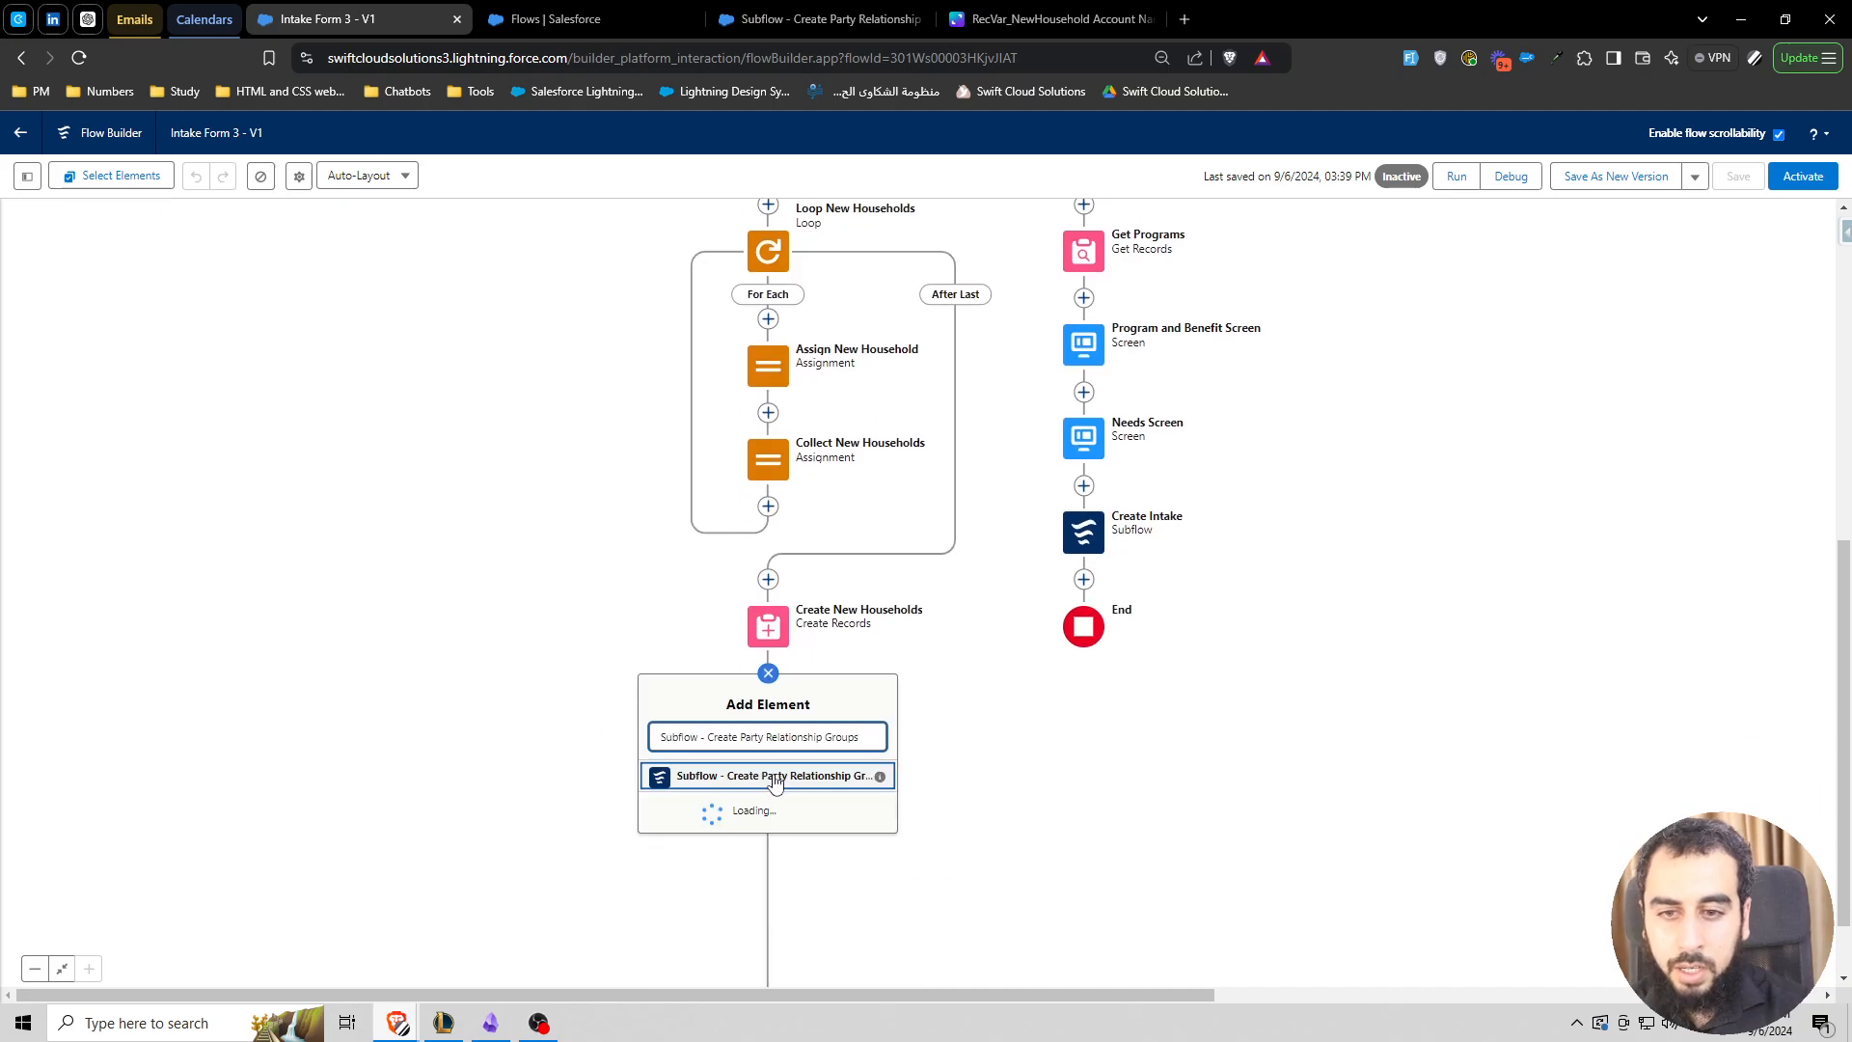
left_click(782, 778)
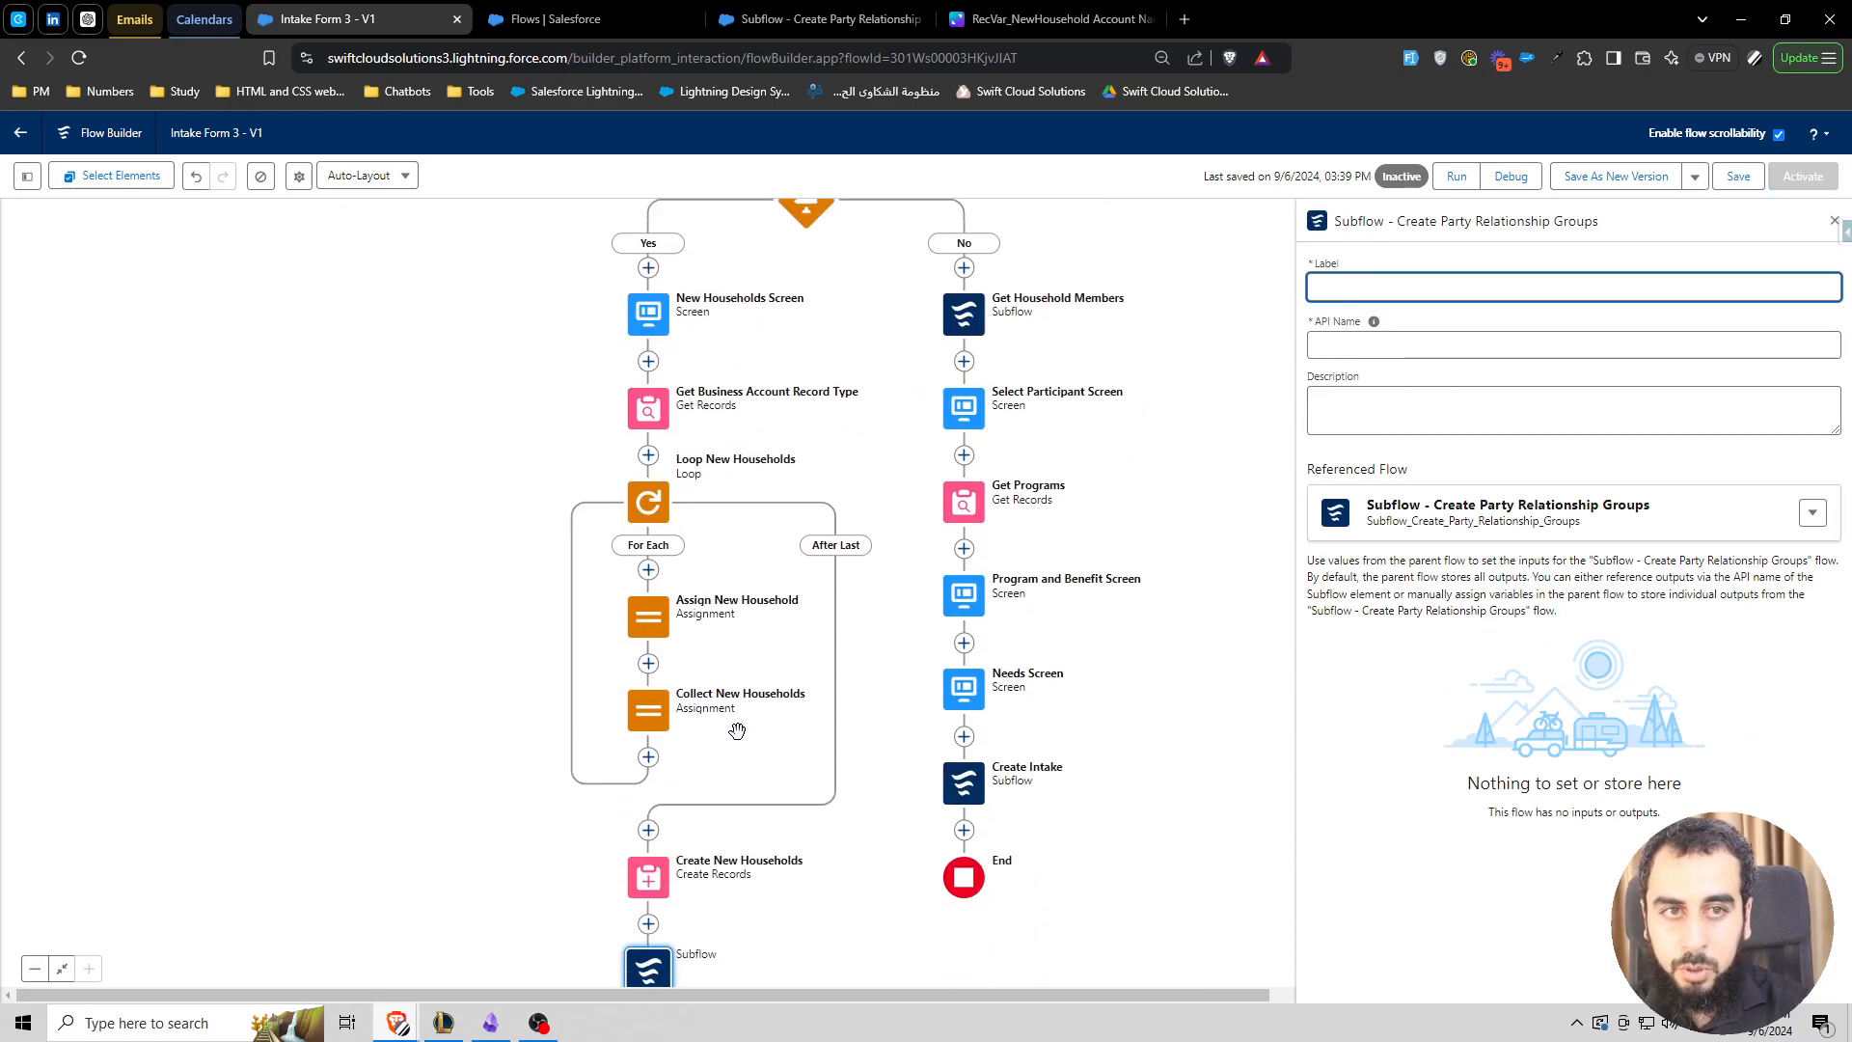
- Label the subflow element Create Party Relationship Groups and save the Intake Form 3 flow
left_click_drag(1433, 510, 1700, 527)
key("ctrl+c")
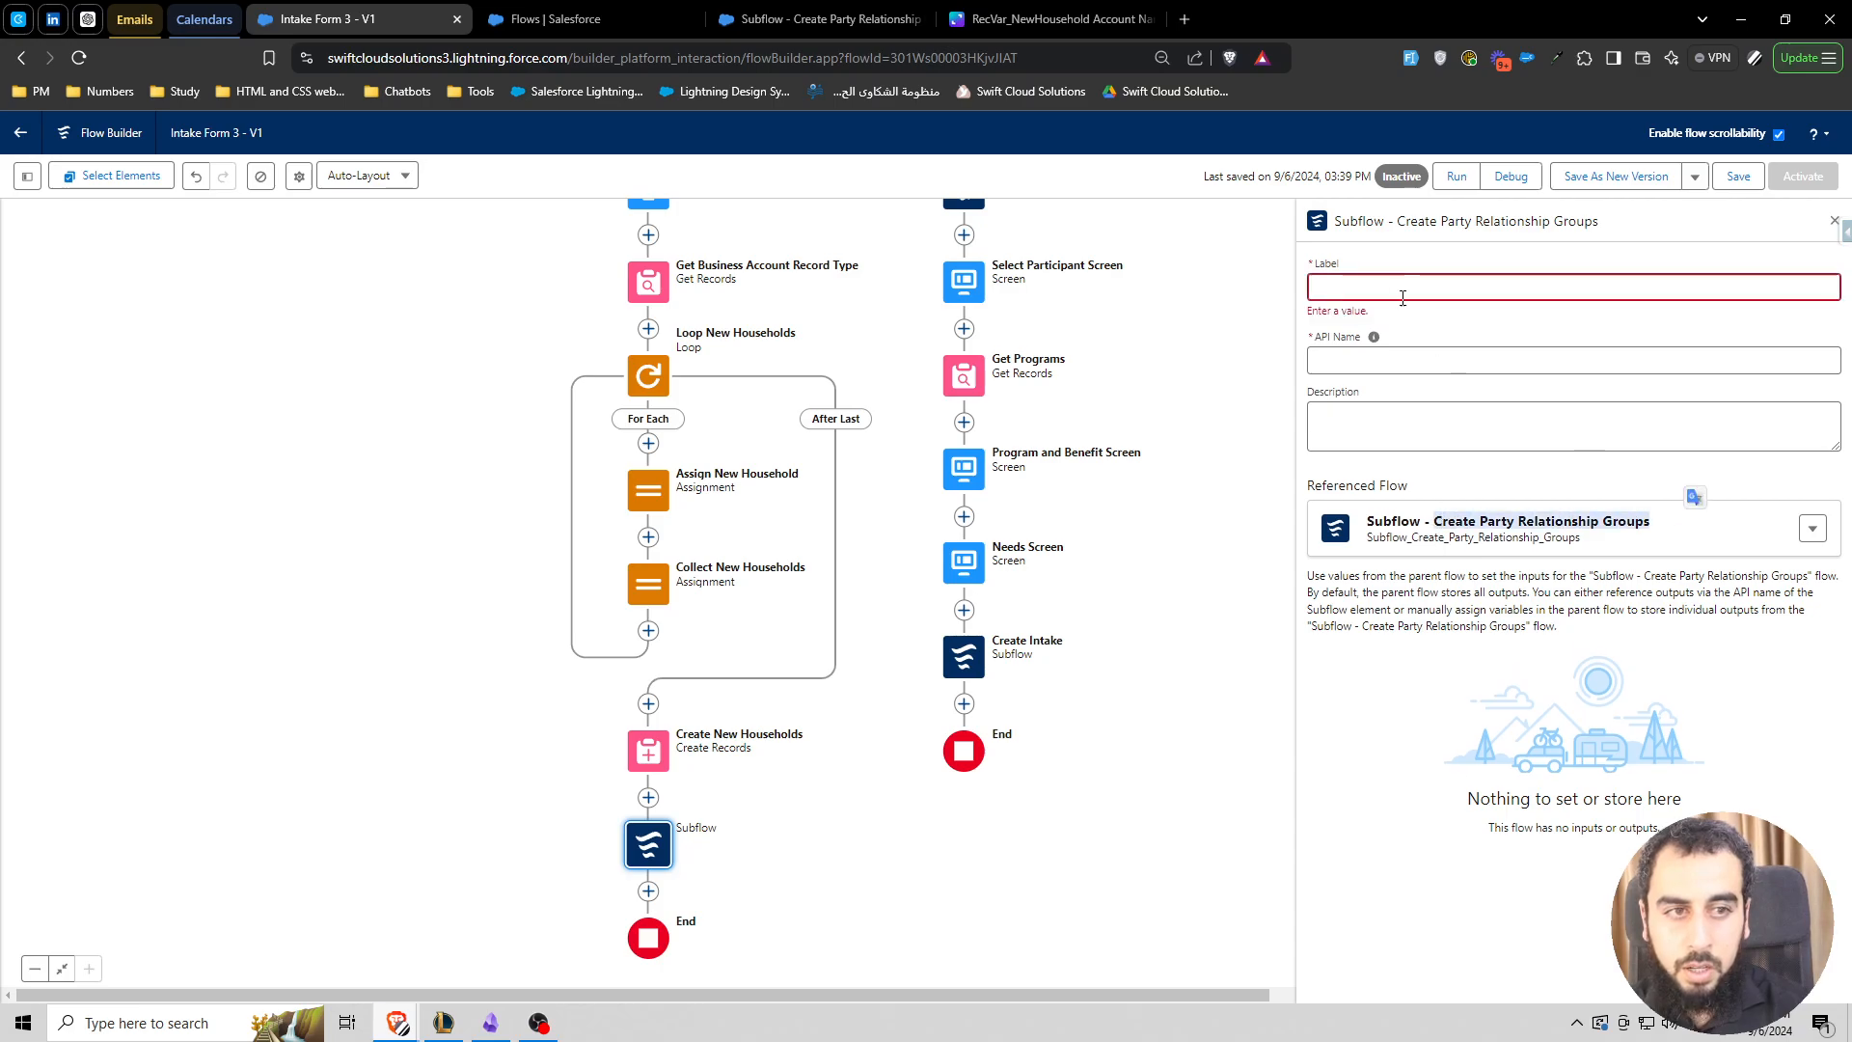
left_click(1392, 287)
key("ctrl+v")
left_click(1473, 484)
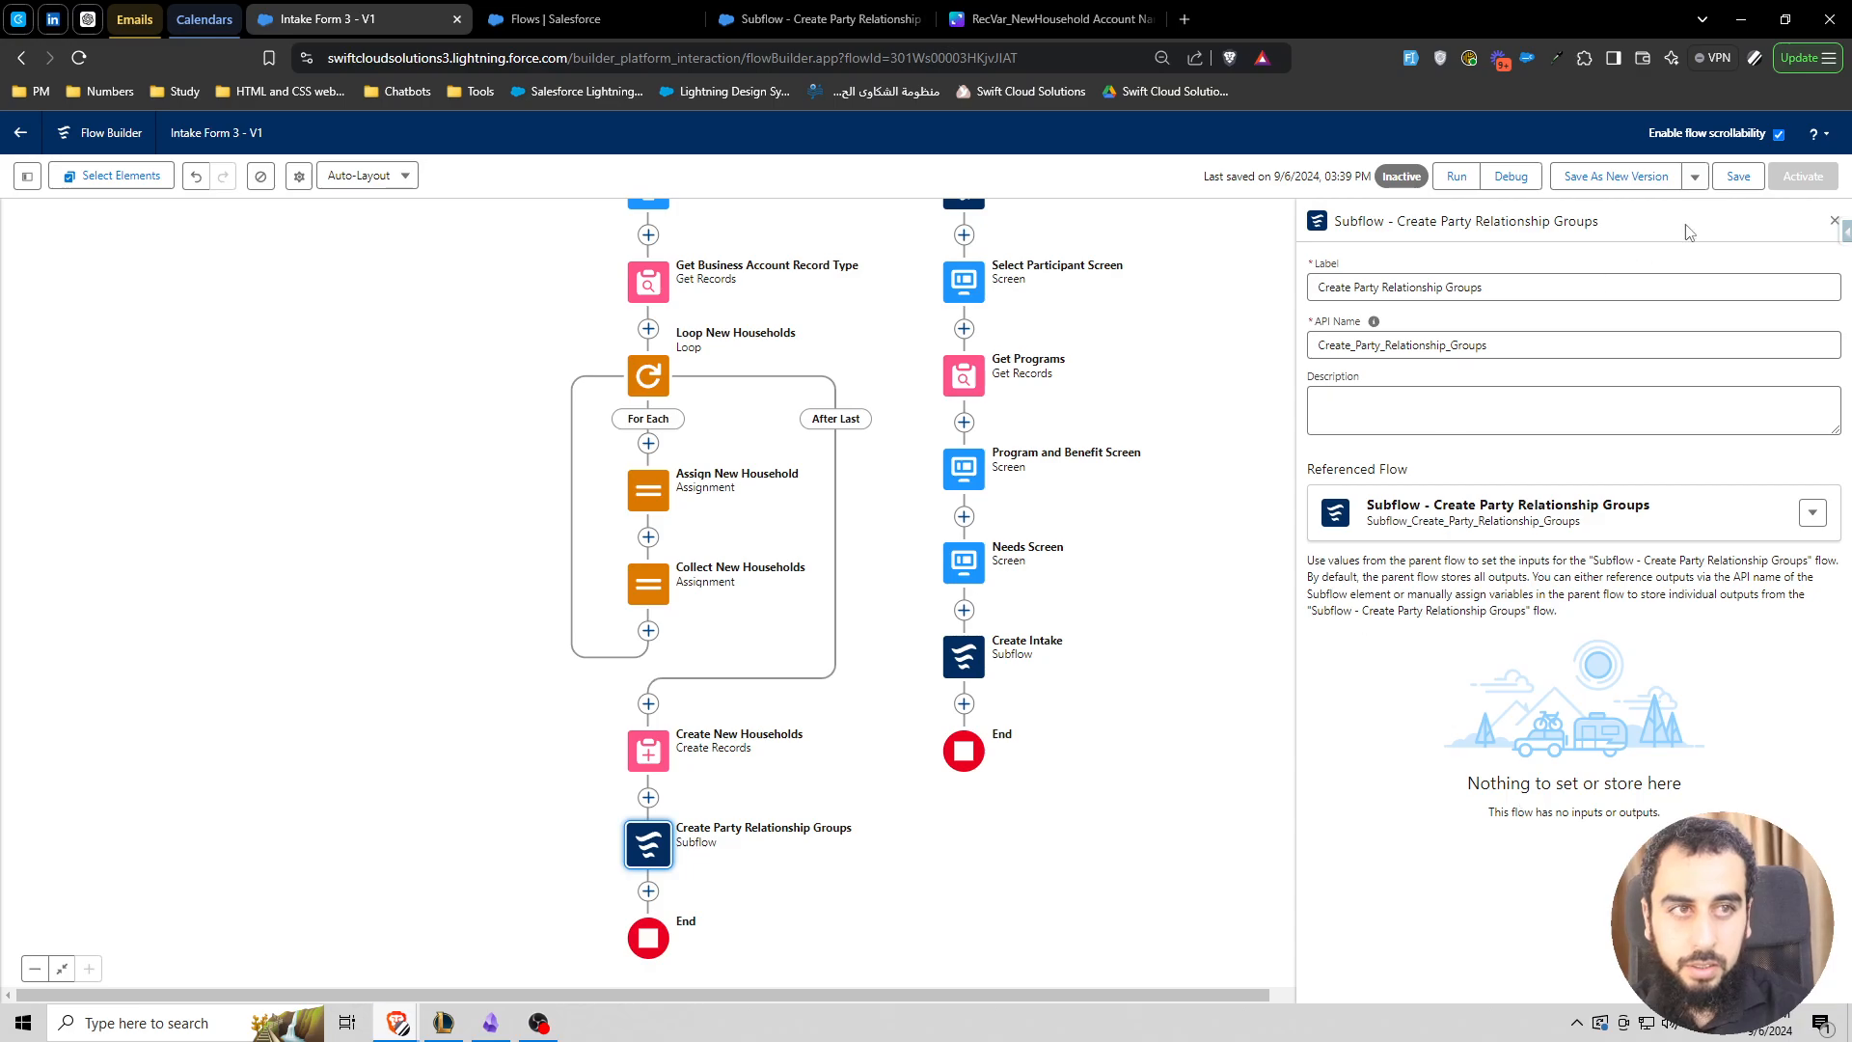
left_click(1738, 176)
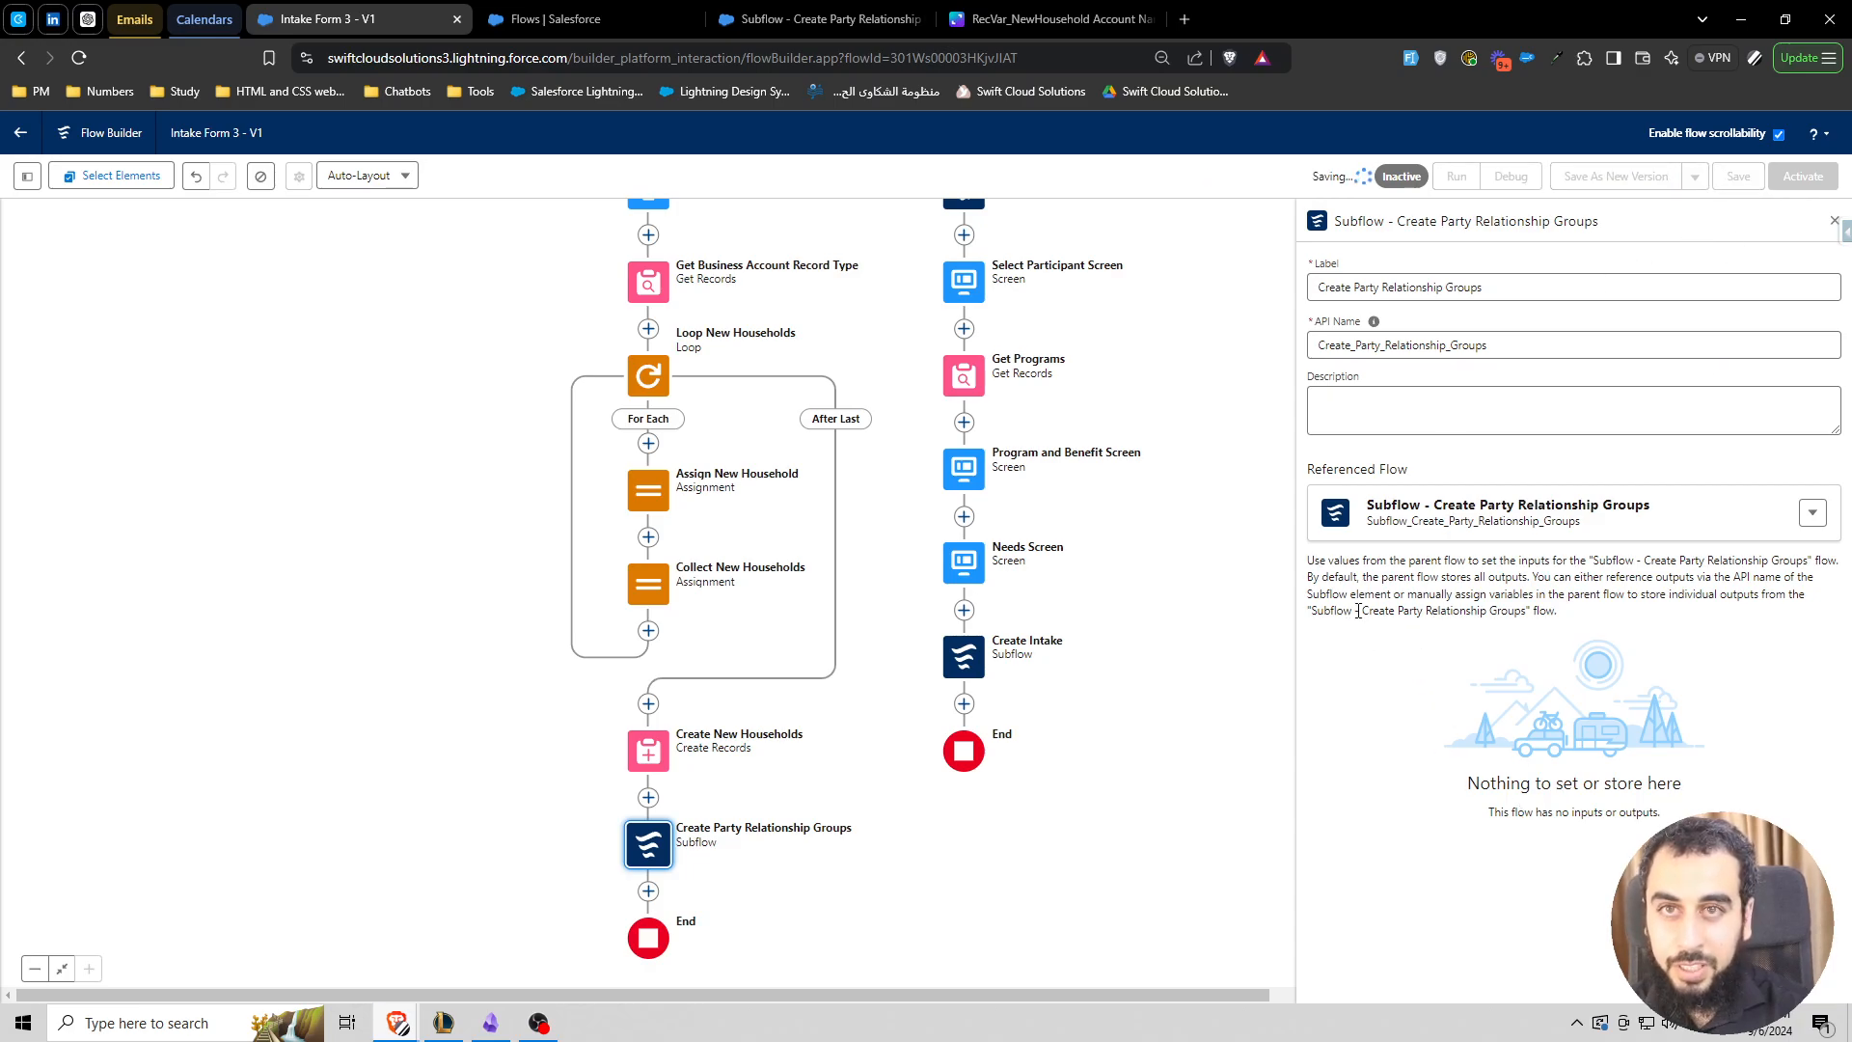
- In Subflow - Create Party Relationship Groups, make the RecColVar_NewHouseholds record collection variable available for input
left_click(820, 19)
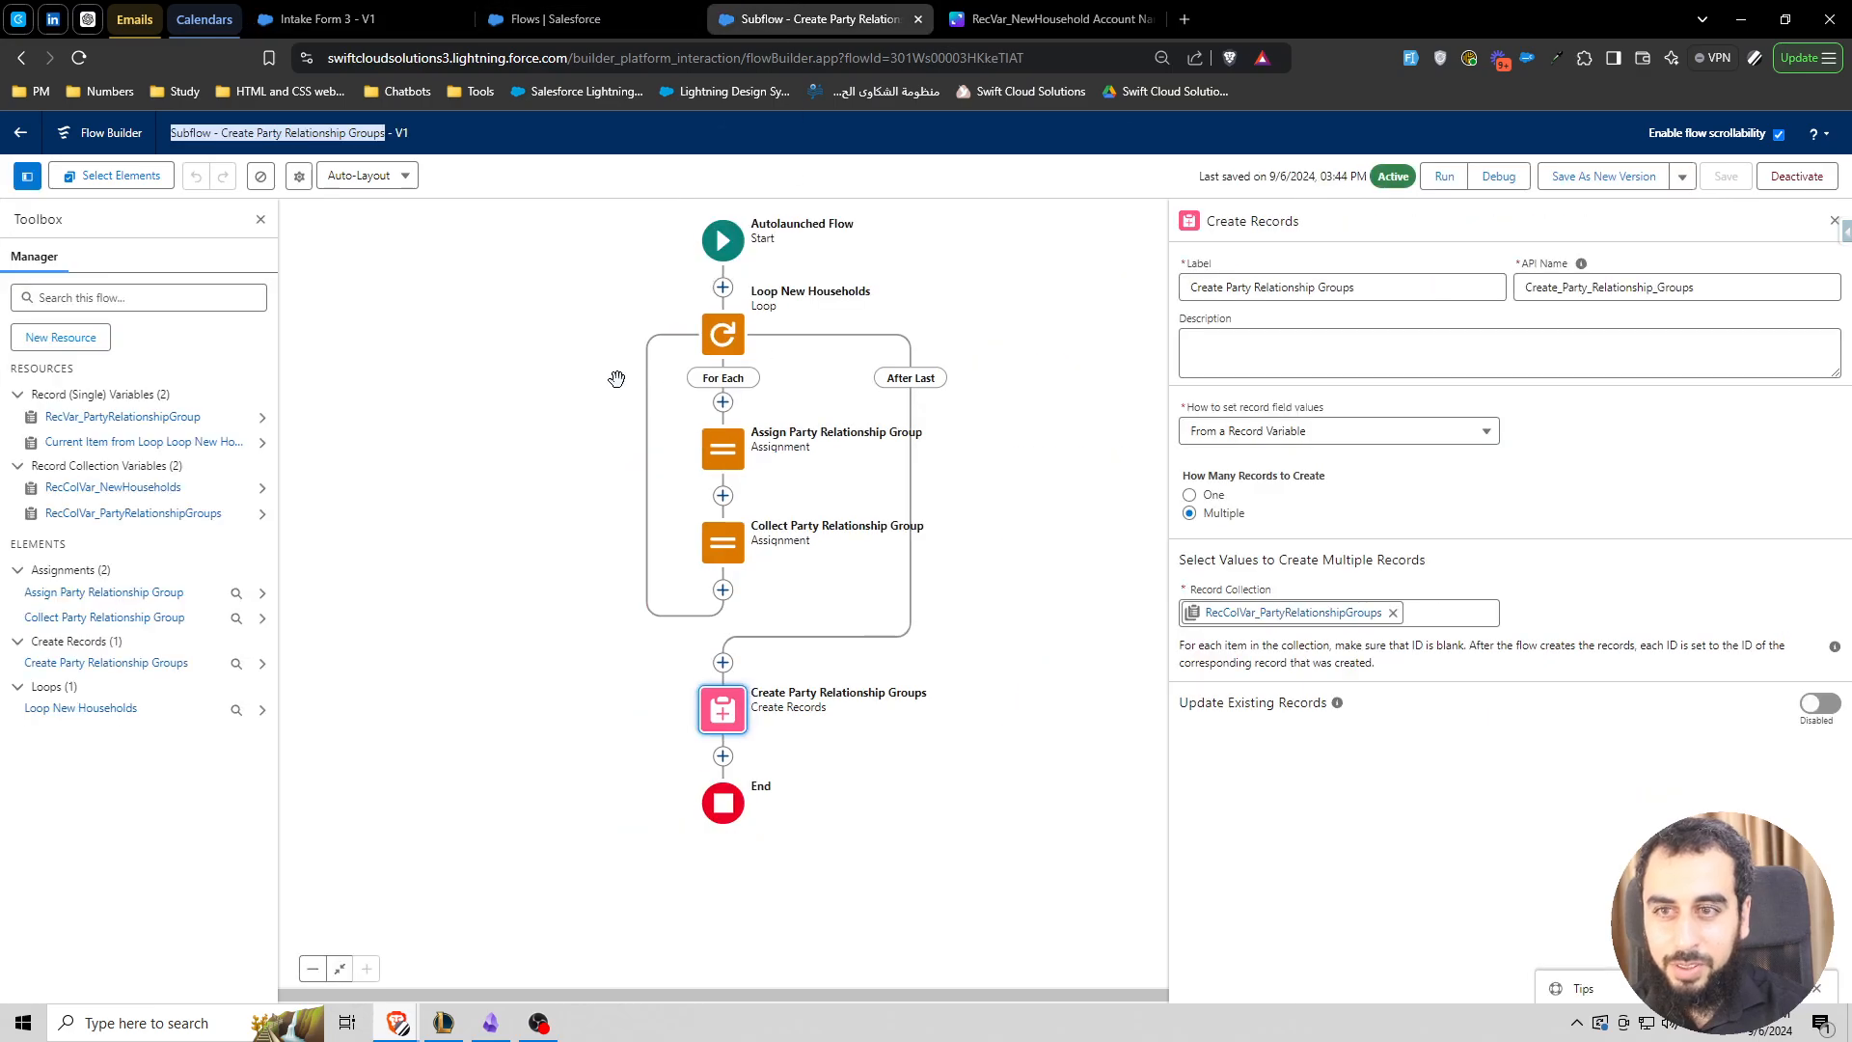
left_click(145, 417)
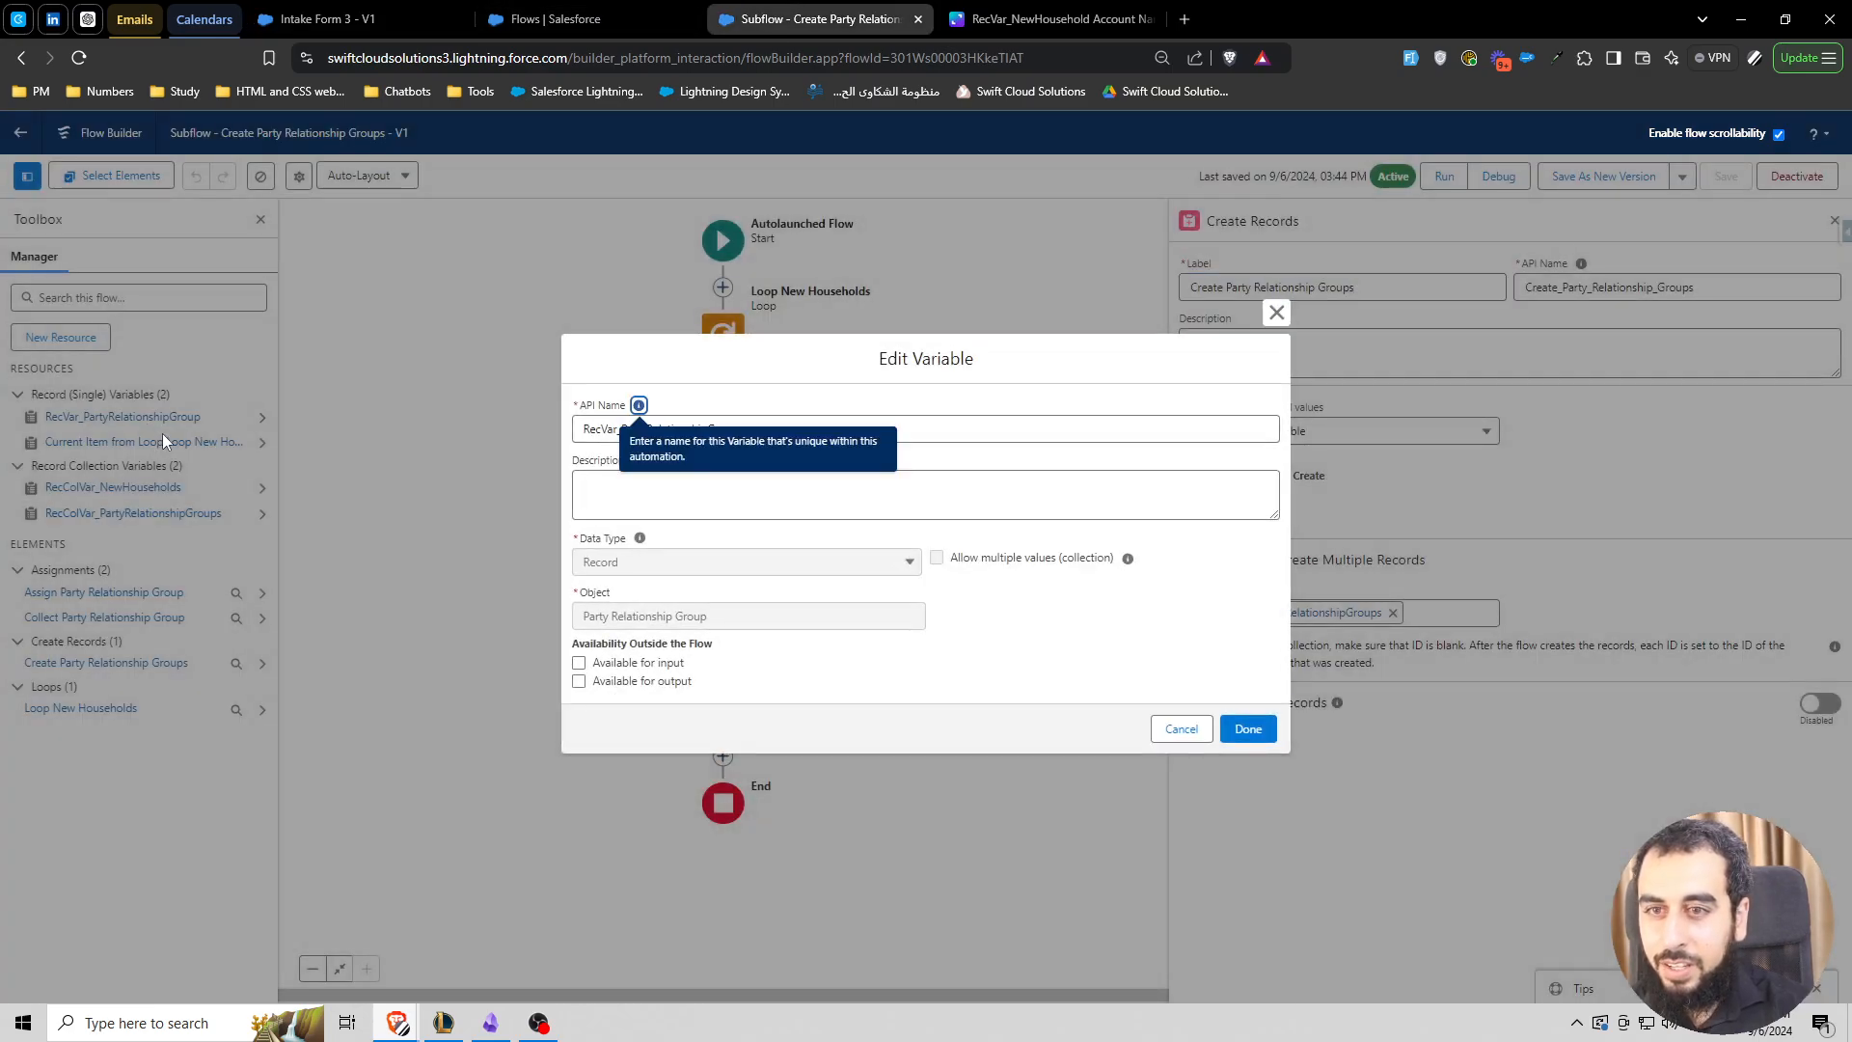
key("Escape")
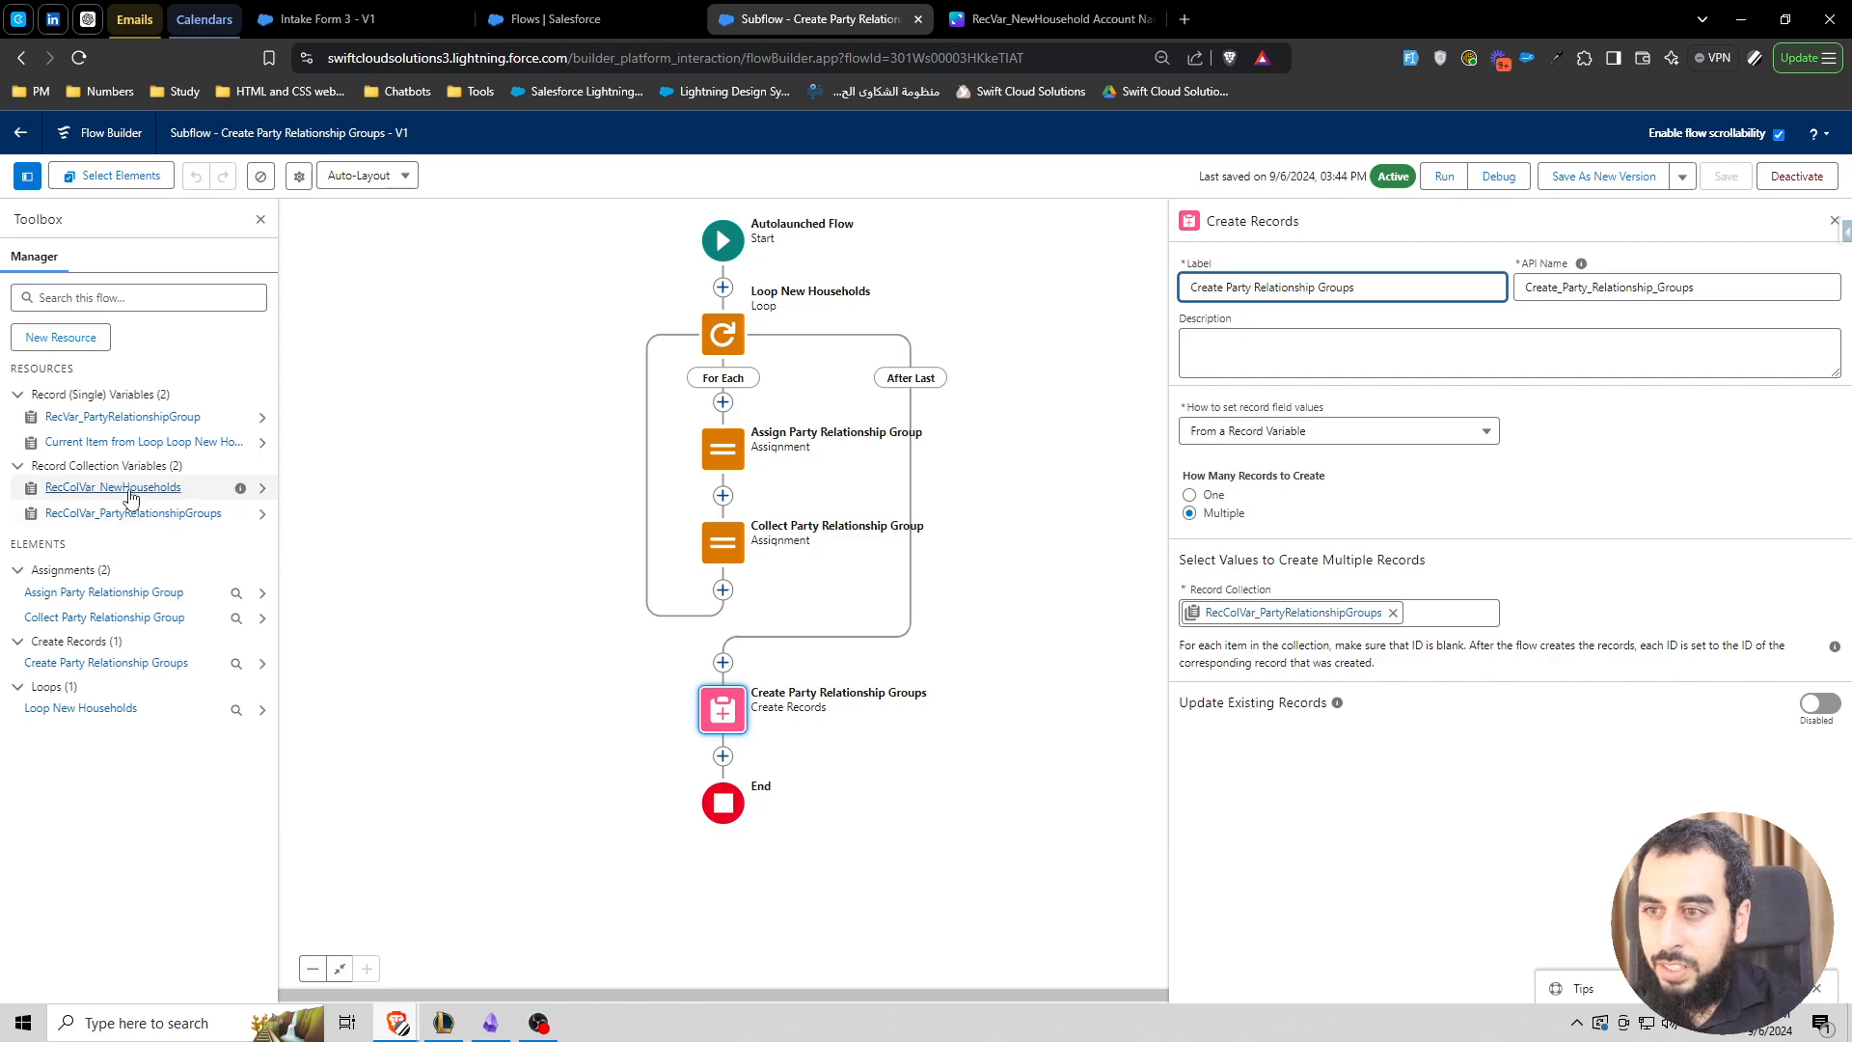
left_click(131, 496)
left_click(578, 663)
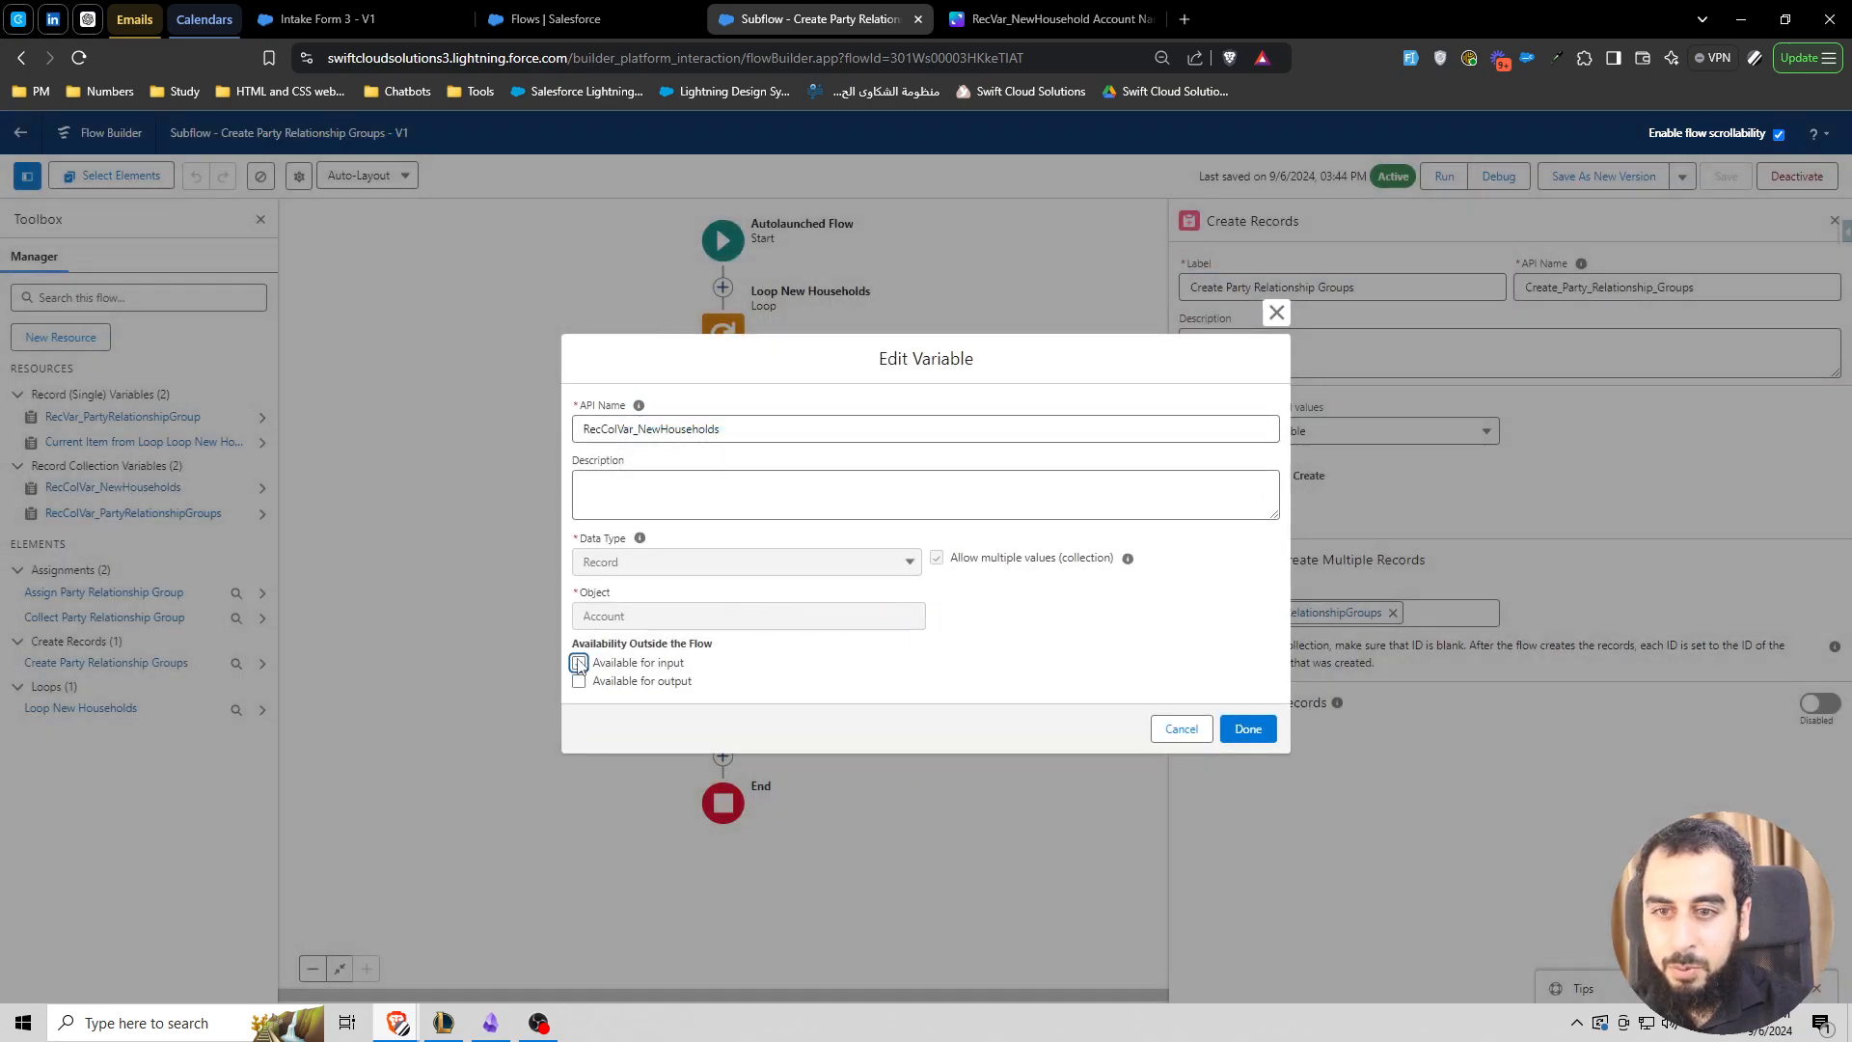
left_click(1247, 730)
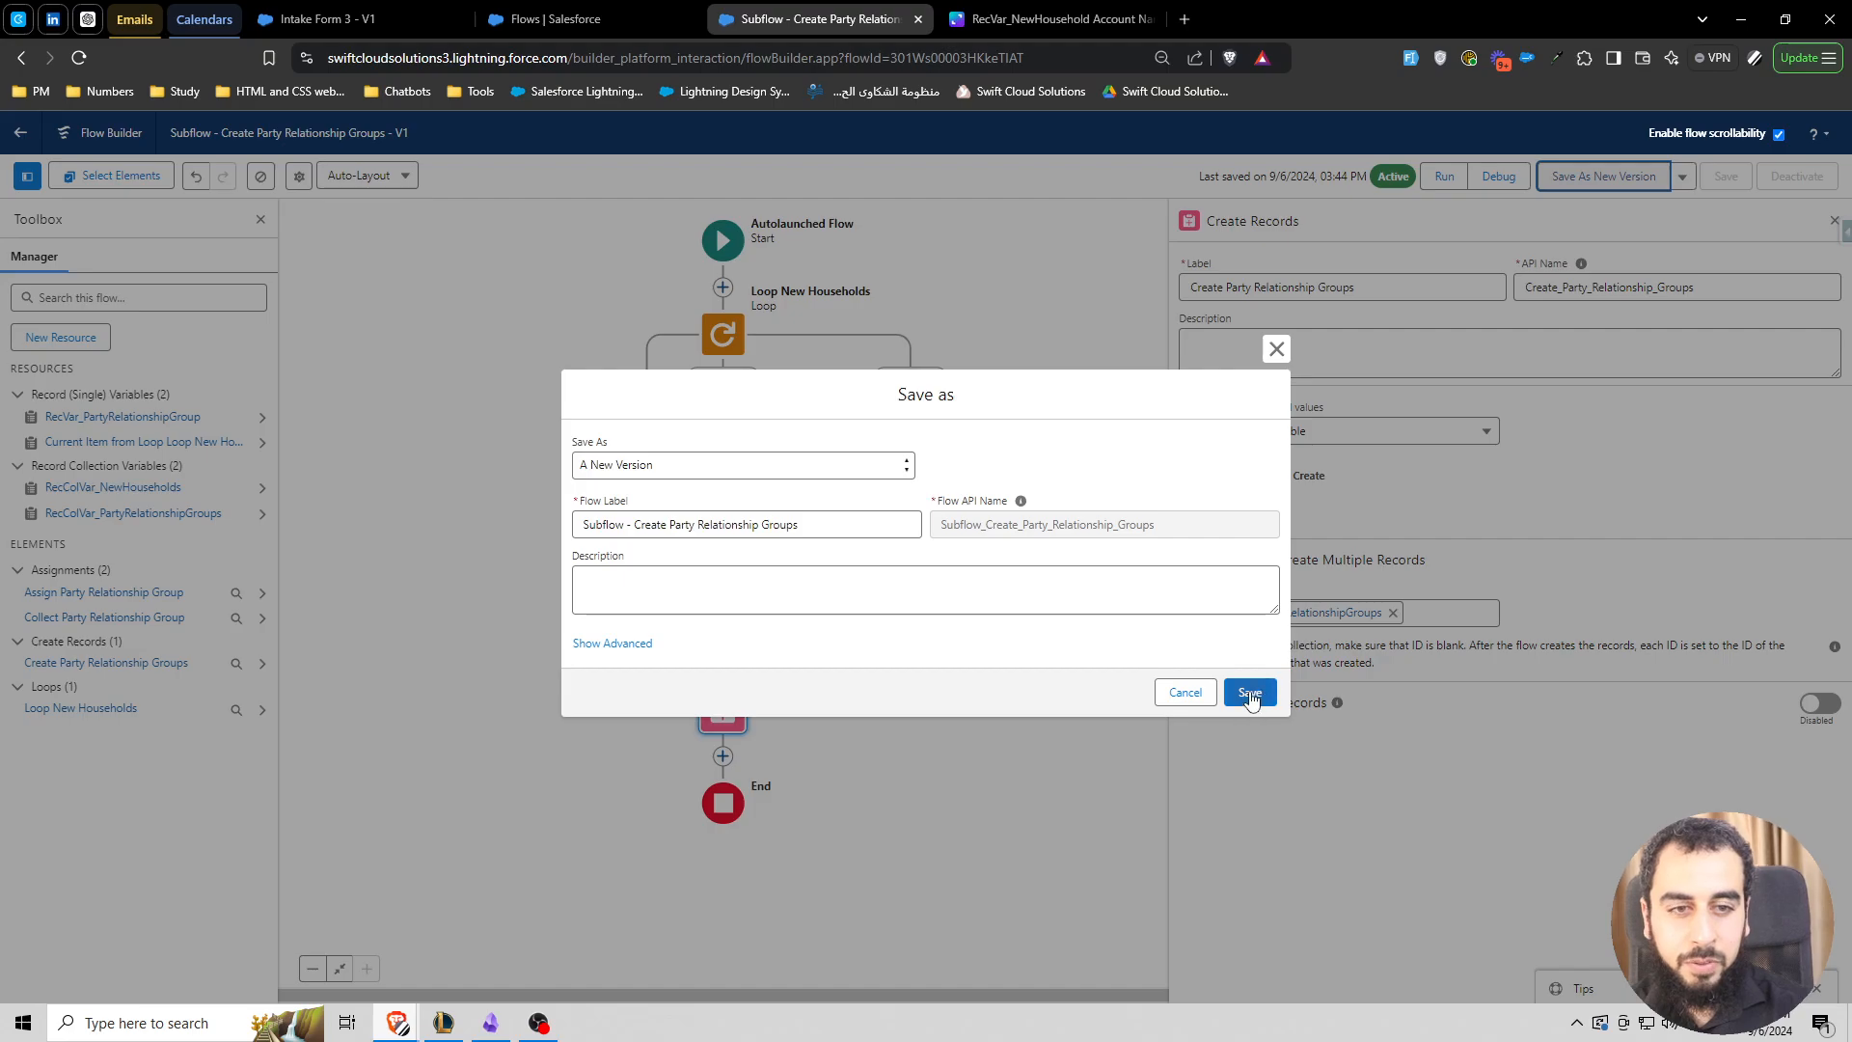
- Save Subflow - Create Party Relationship Groups as a new version and activate it
left_click(1249, 693)
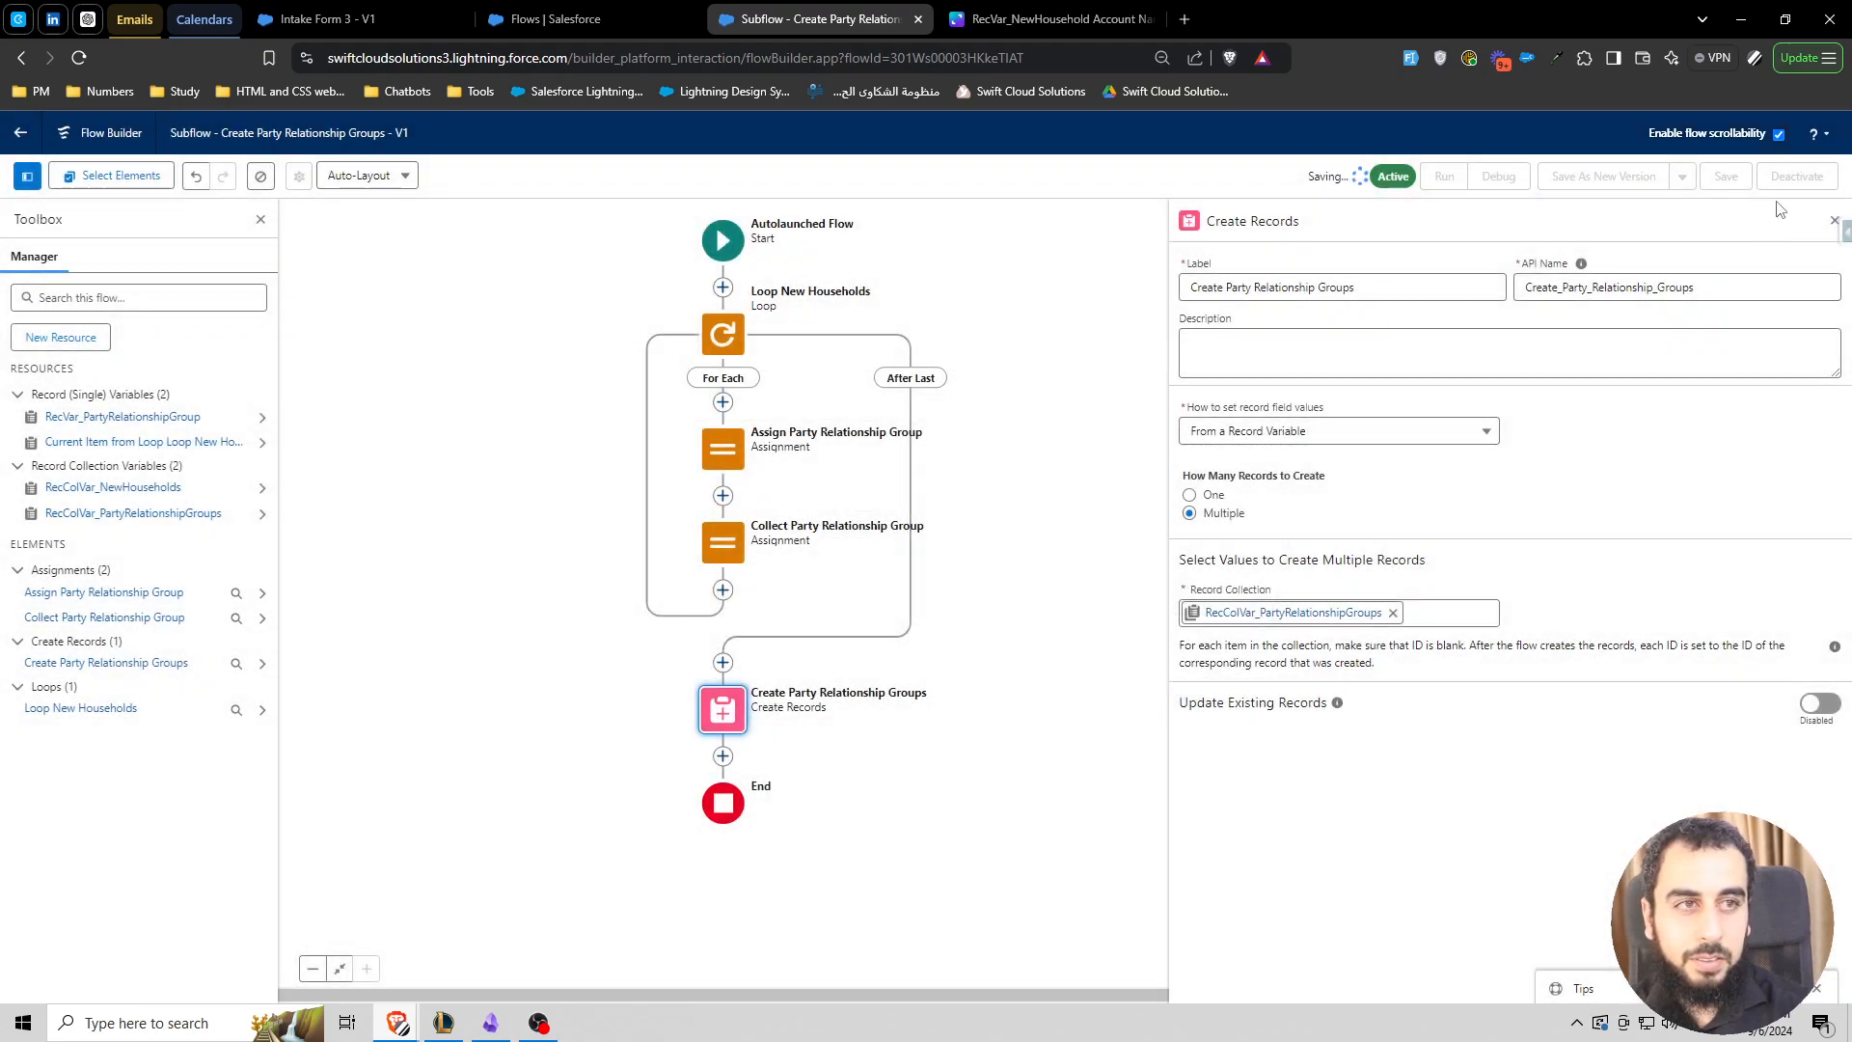
left_click(1792, 177)
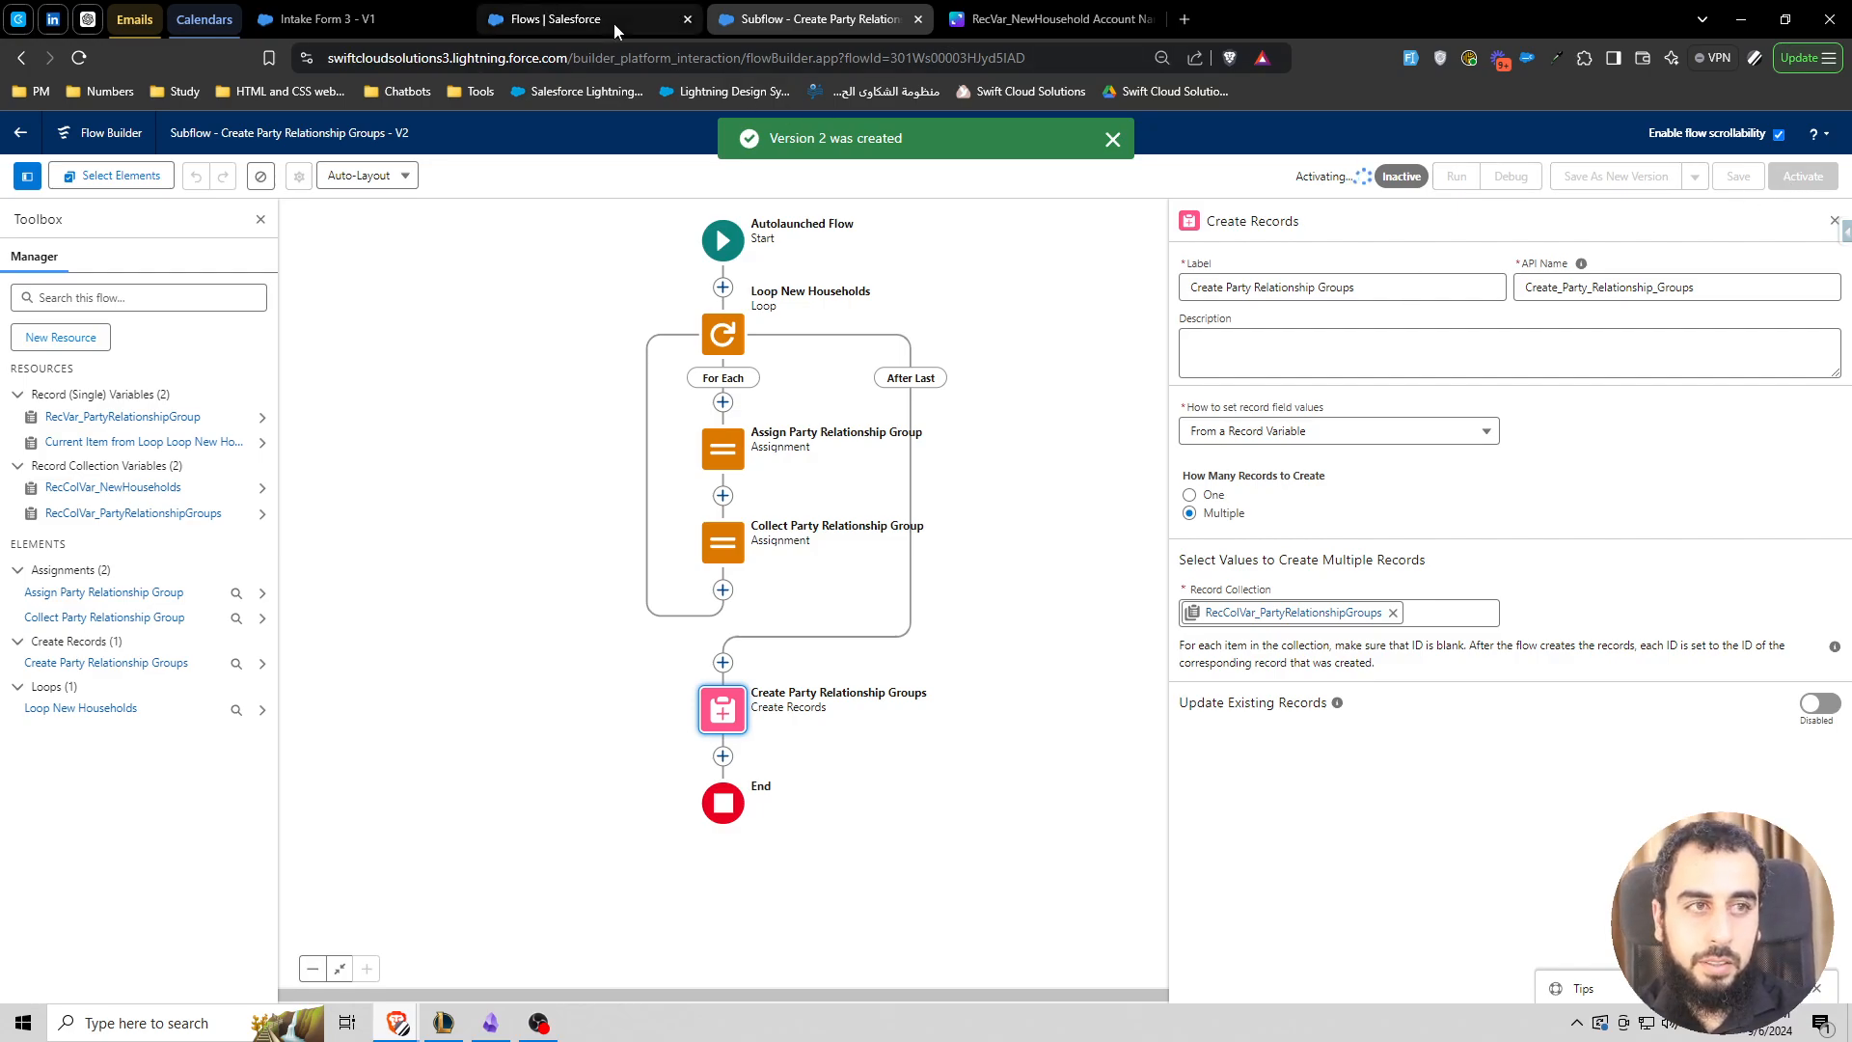
left_click(919, 19)
- Go back to the Intake Form 3 flow and reload it to pick up the updated subflow
left_click(565, 13)
left_click(364, 19)
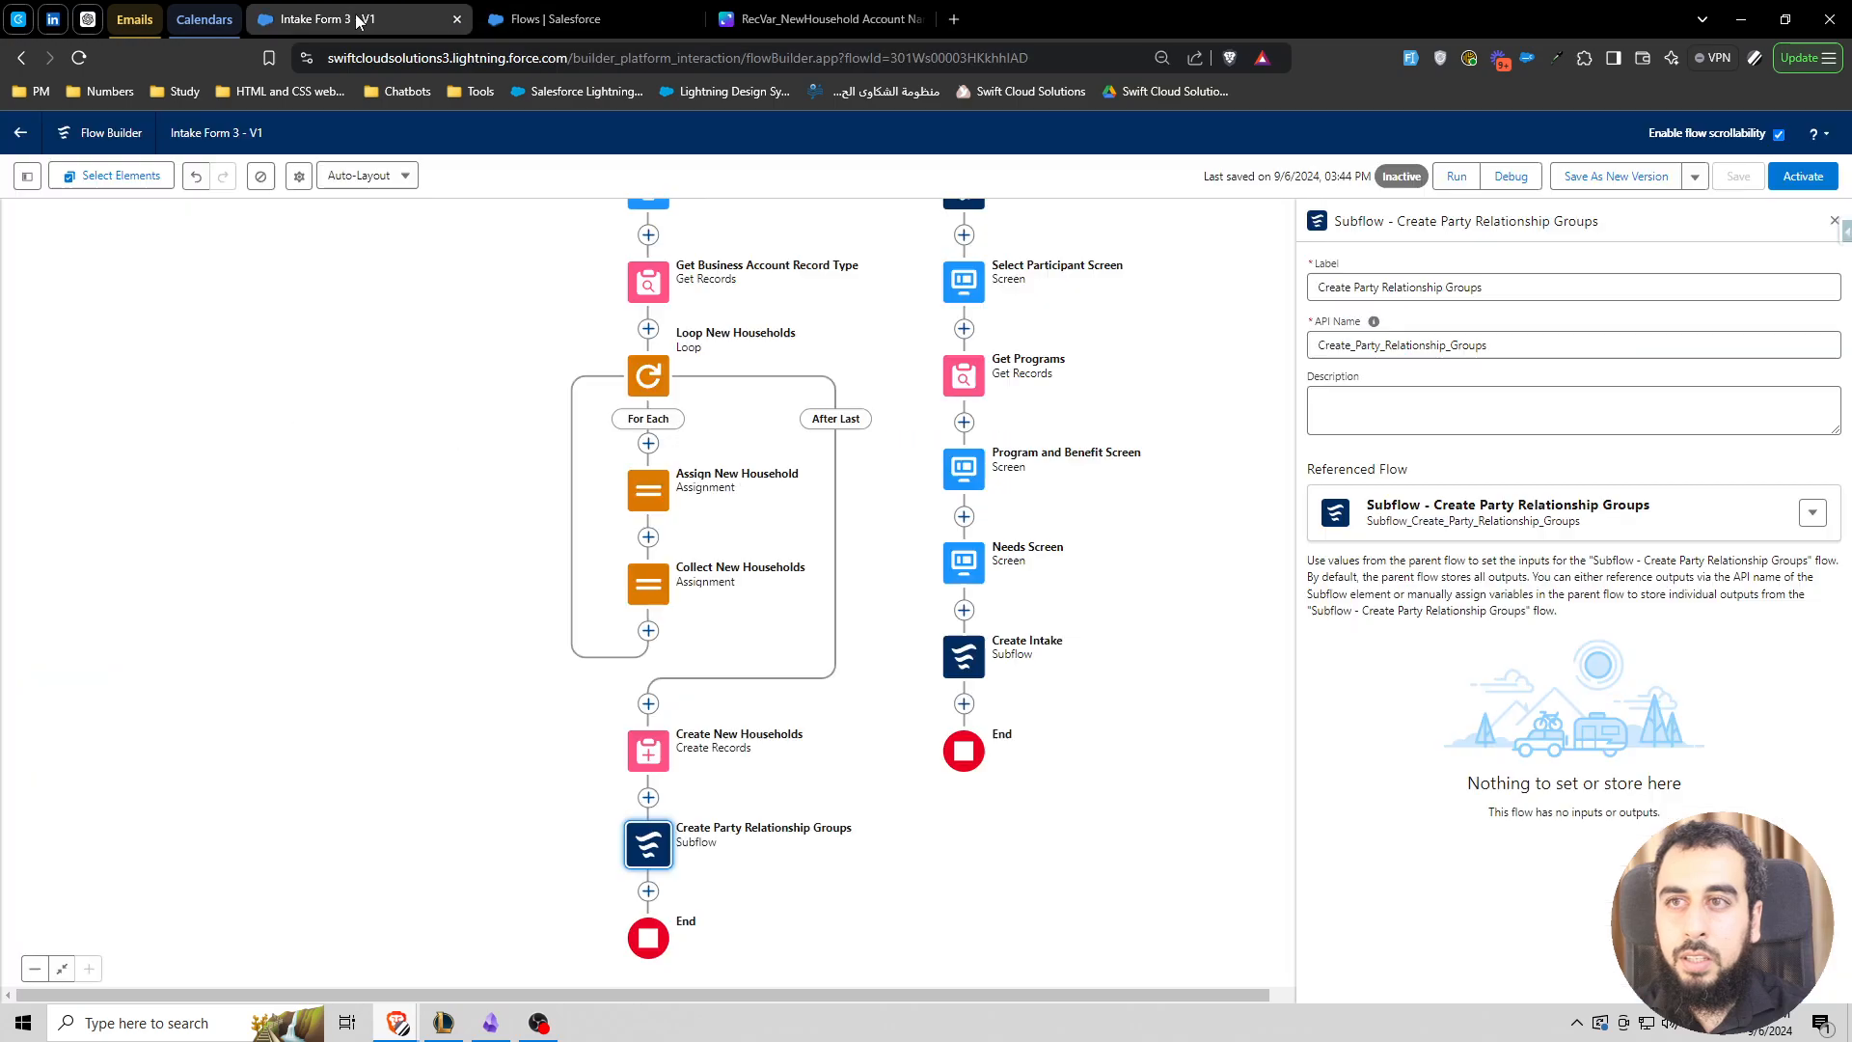
left_click(687, 21)
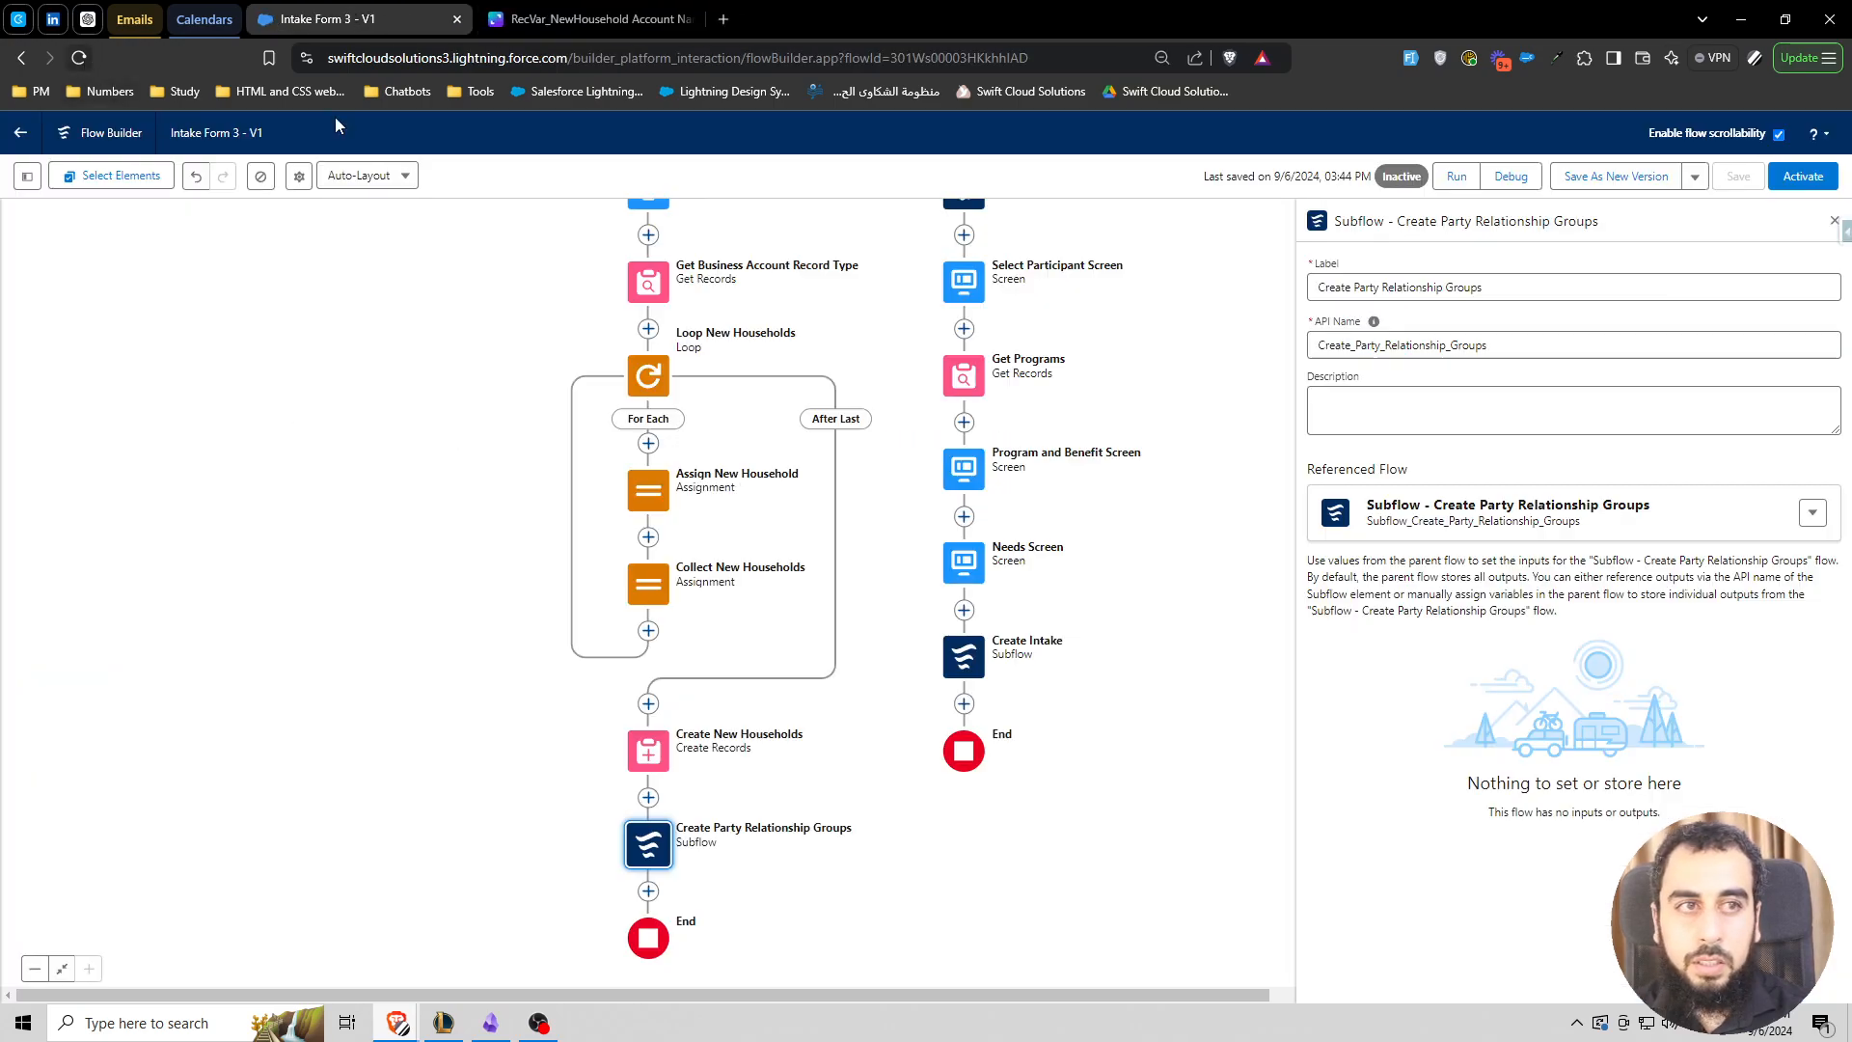
left_click(79, 58)
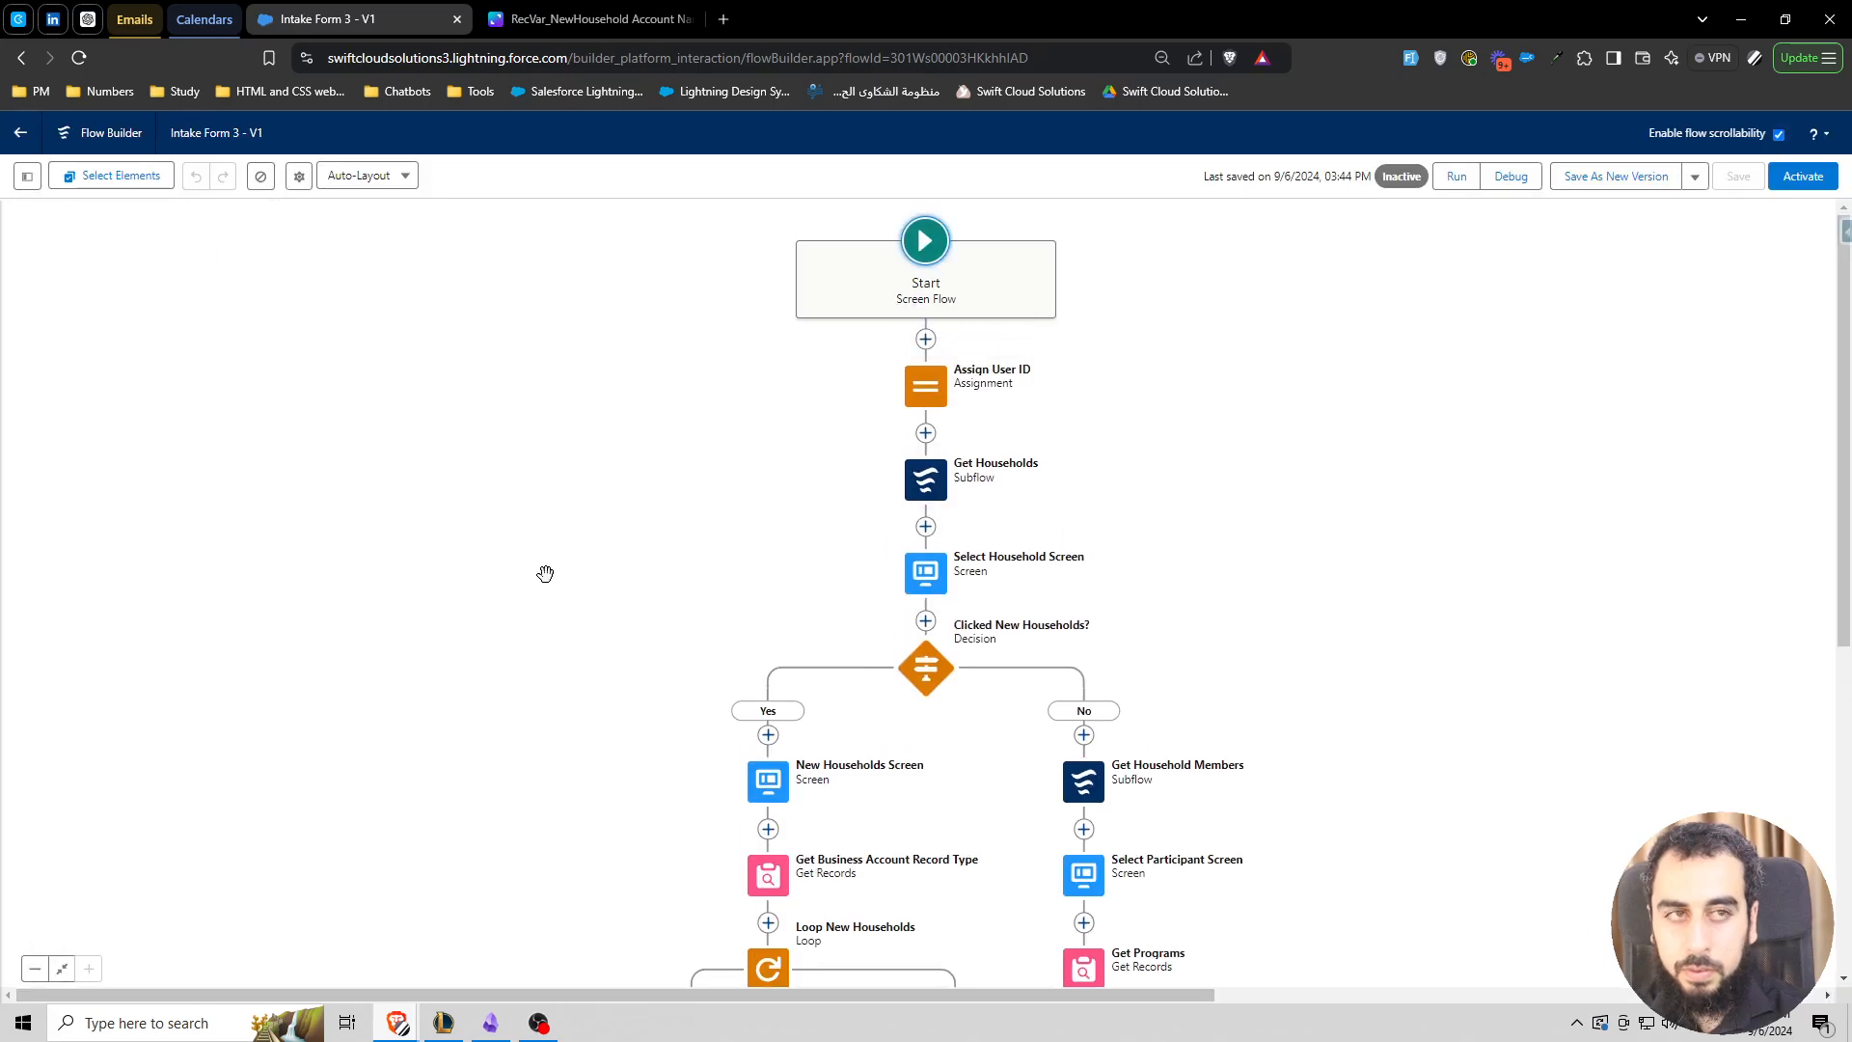
- Include the RecColVar_NewHouseholds input on the Create Party Relationship Groups subflow element and set it to the parent flow's RecColVar_NewHouseholds collection
scroll(541, 571, "down", 5)
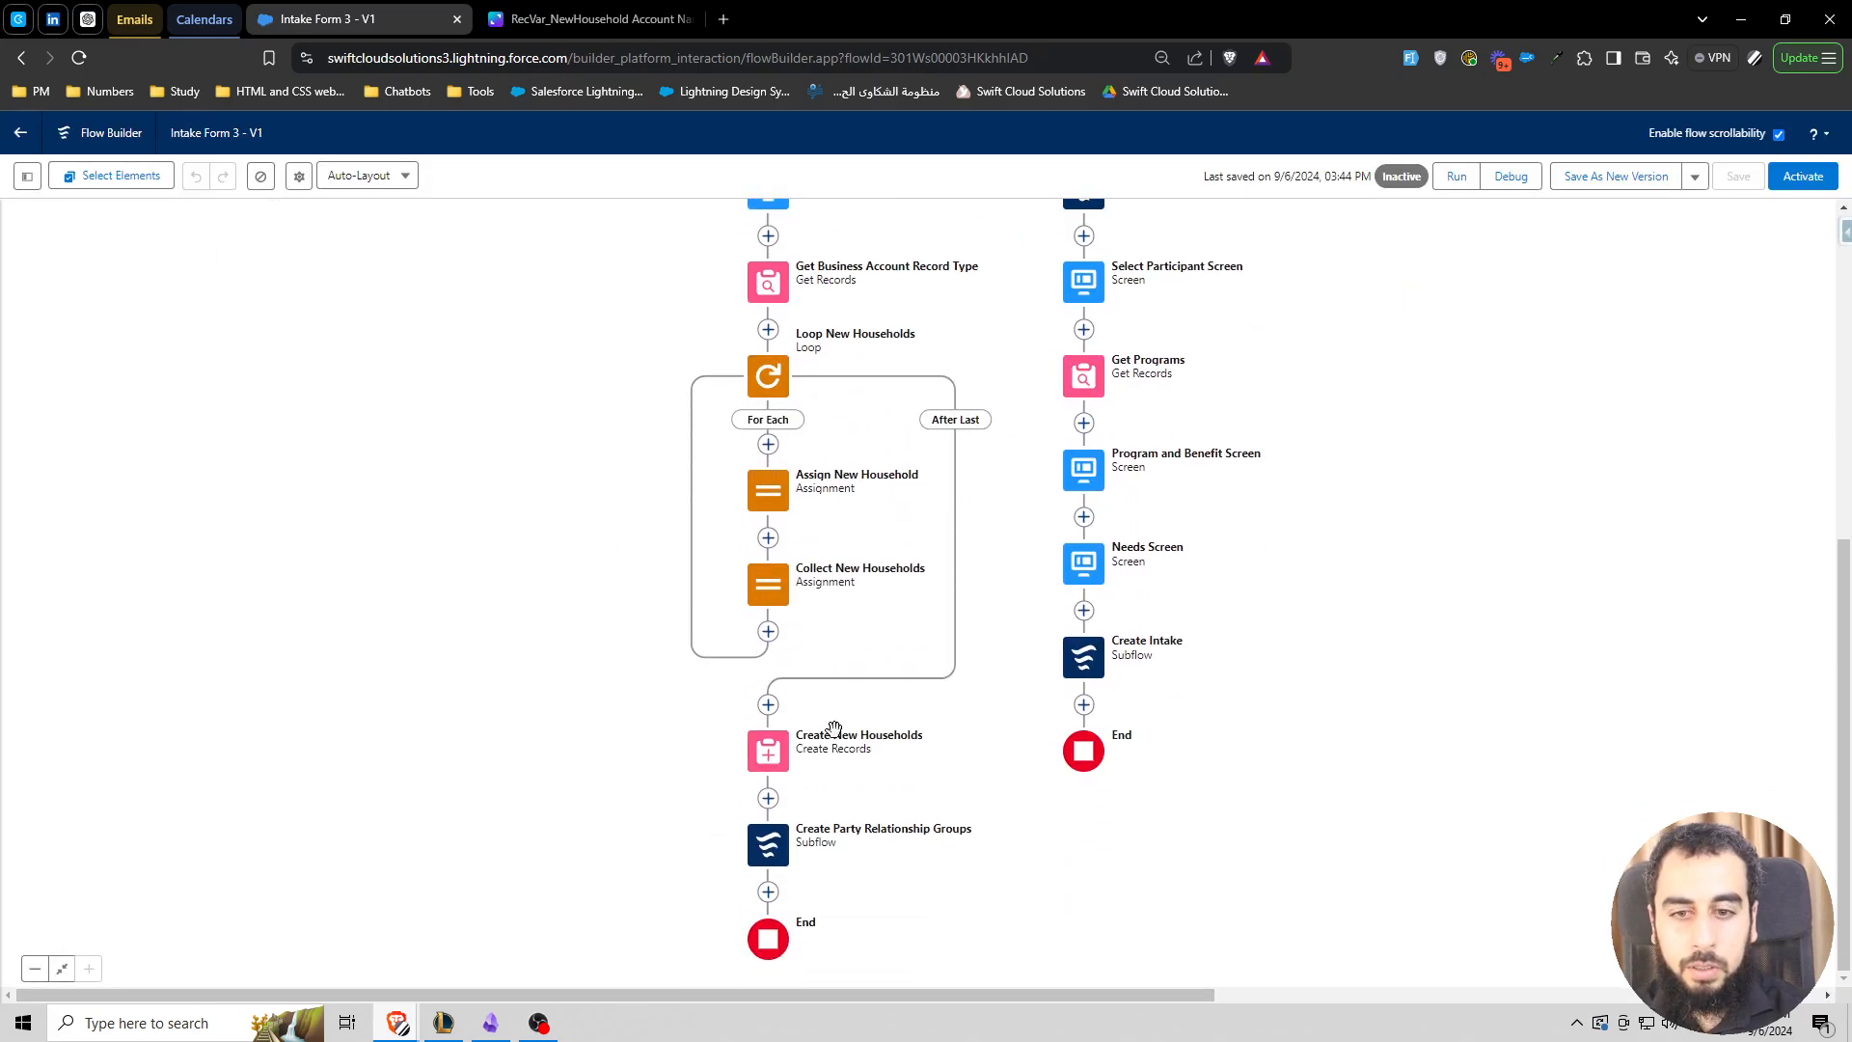
left_click(769, 845)
left_click(769, 983)
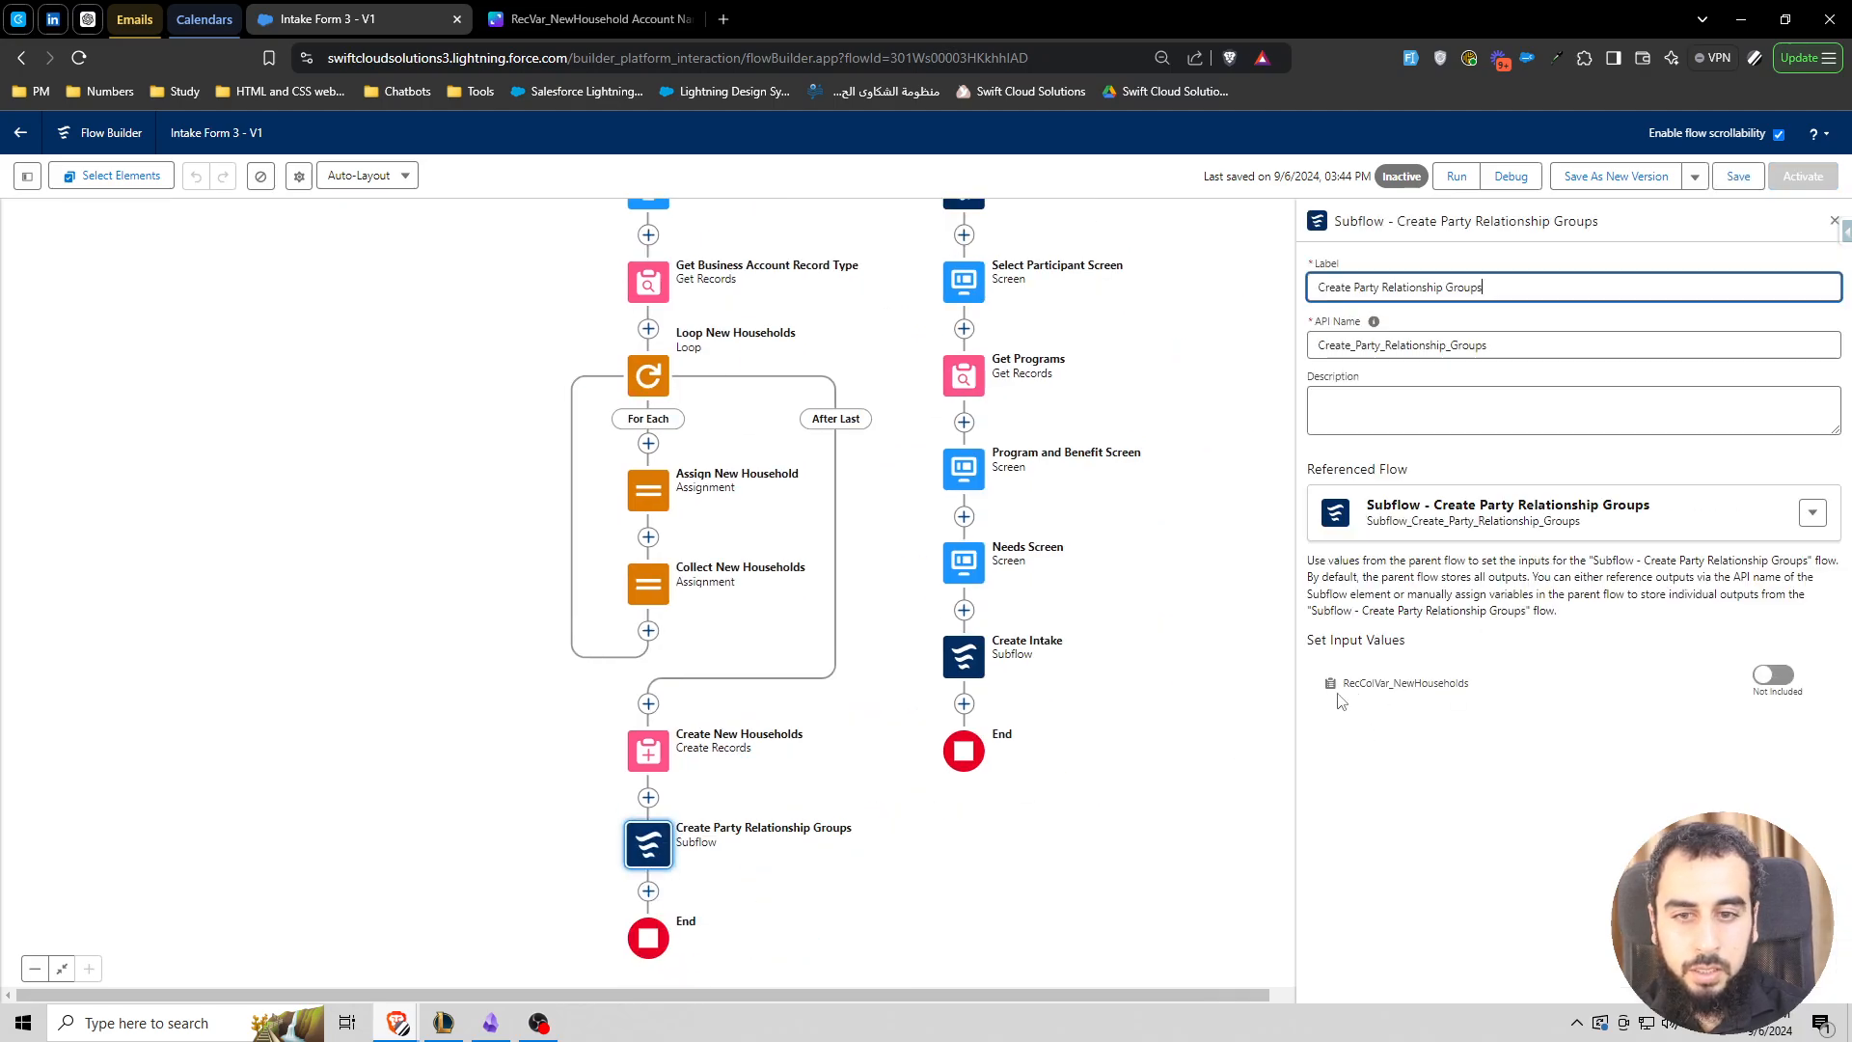
left_click(1773, 674)
left_click(1428, 702)
type("rec")
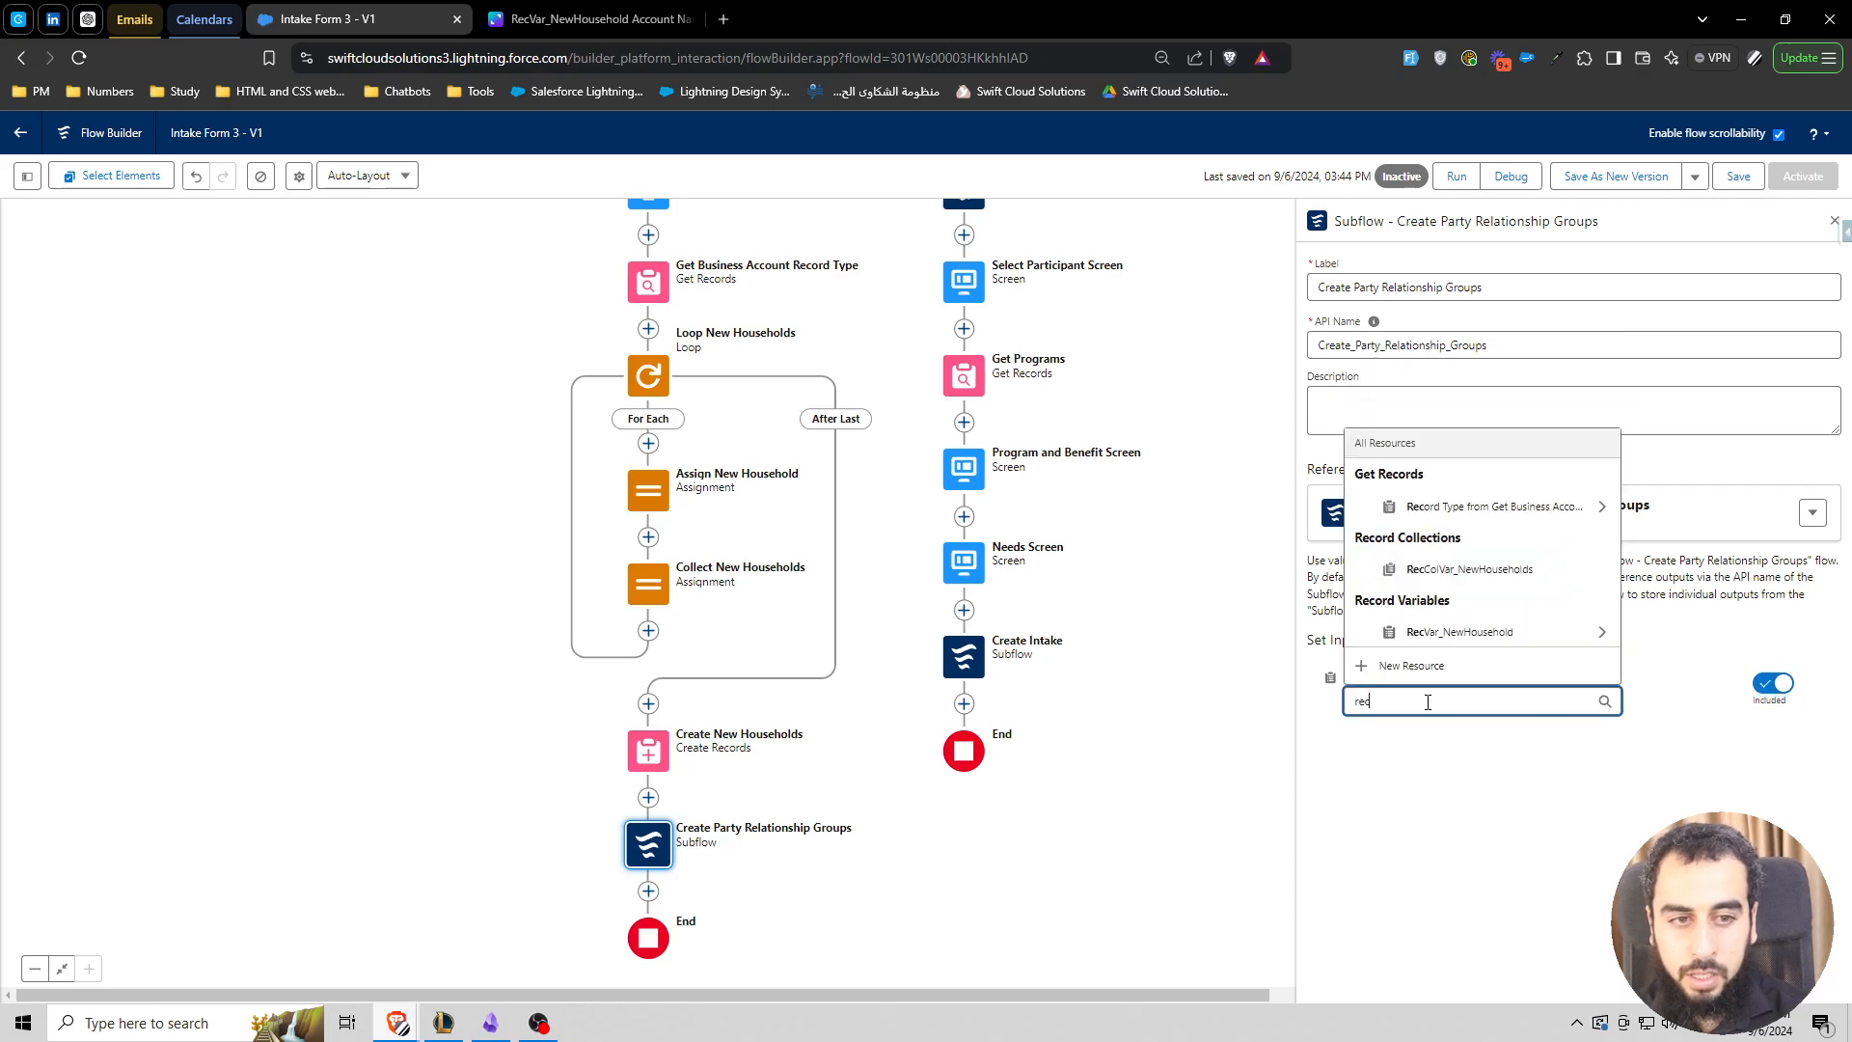
type("c")
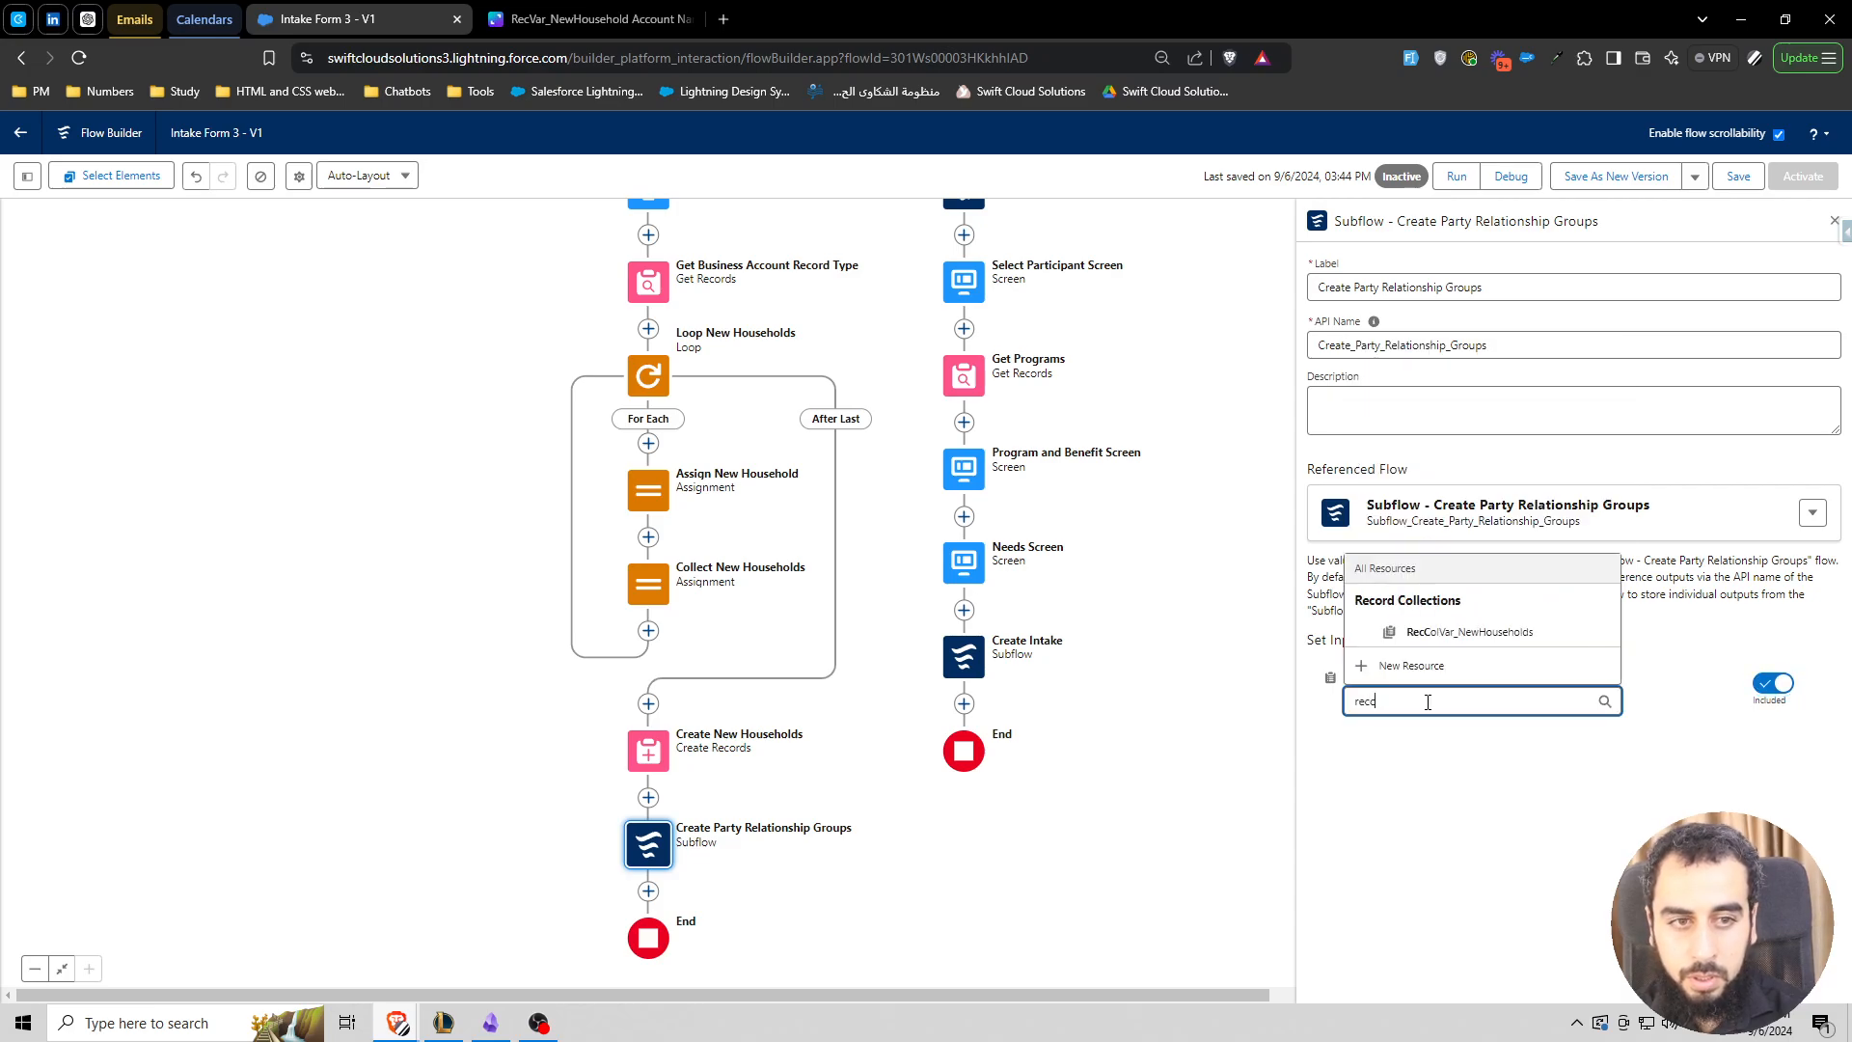
left_click(1444, 634)
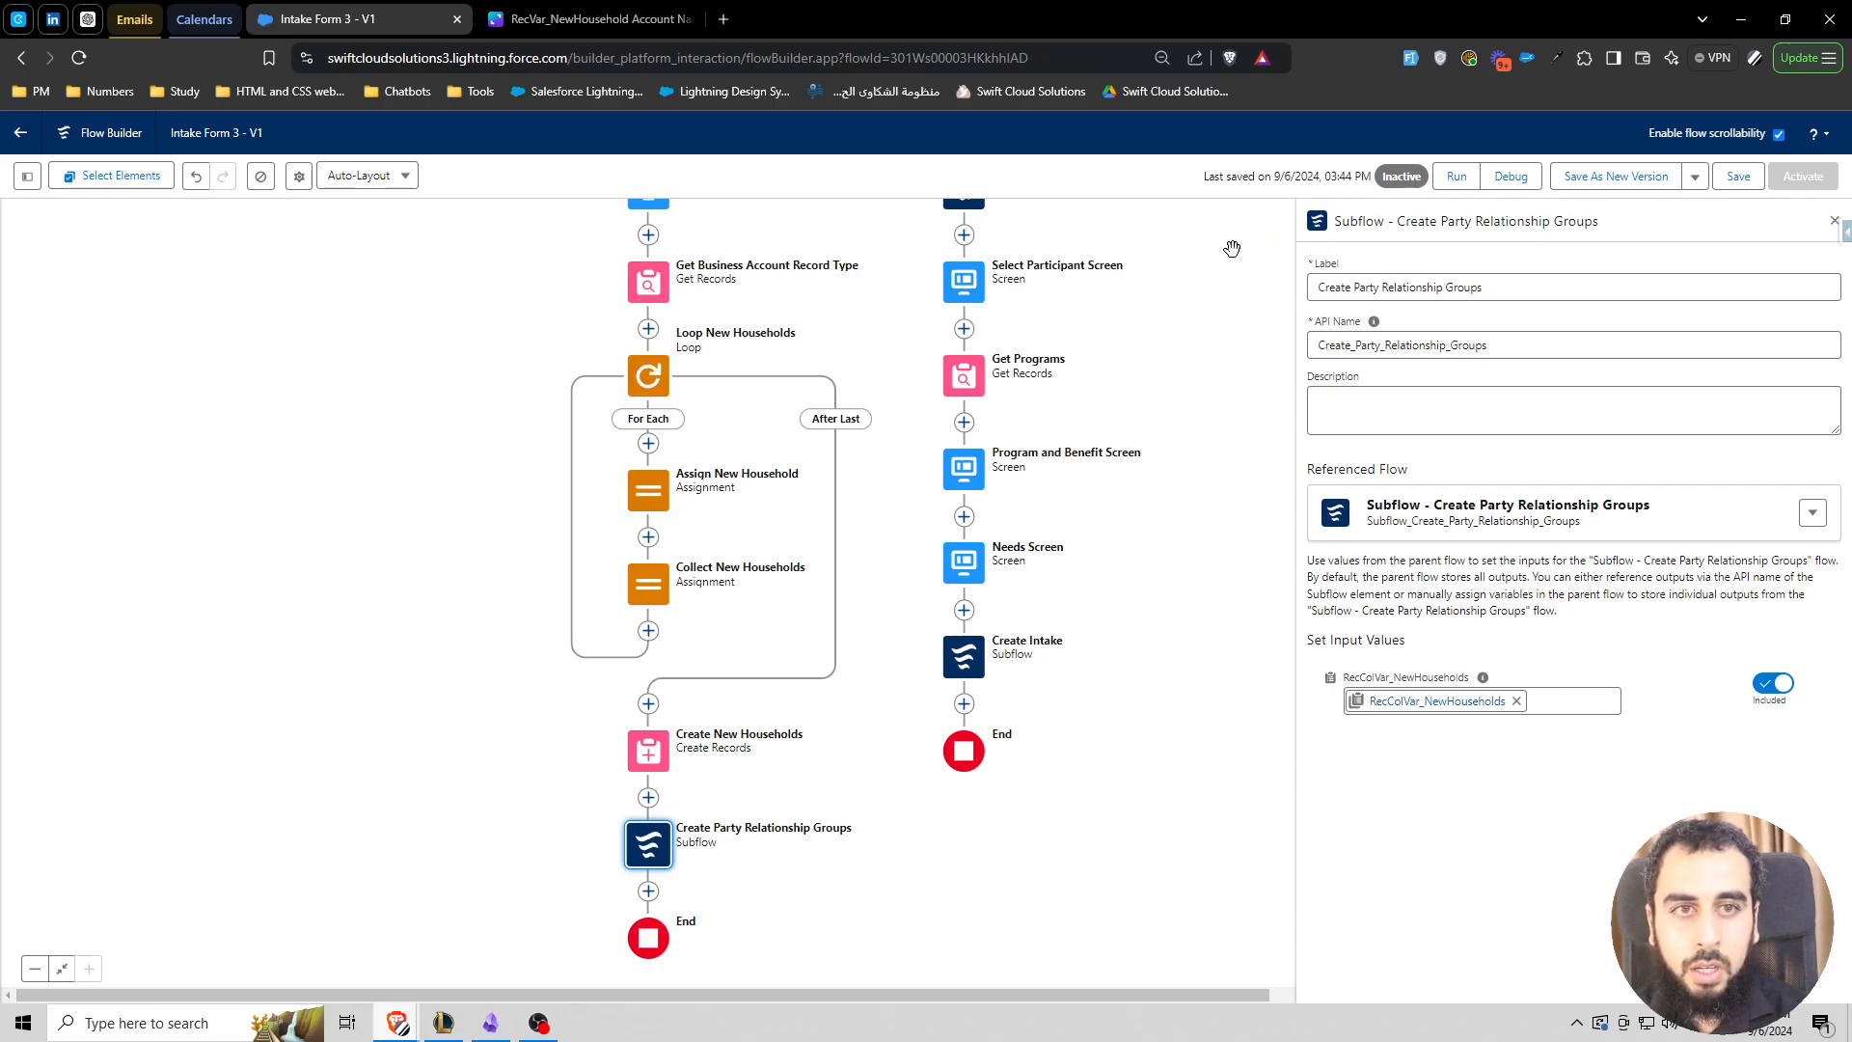
- Connect the end of the Create Party Relationship Groups branch back to Select Household Screen and save the flow
left_click_drag(766, 323, 746, 379)
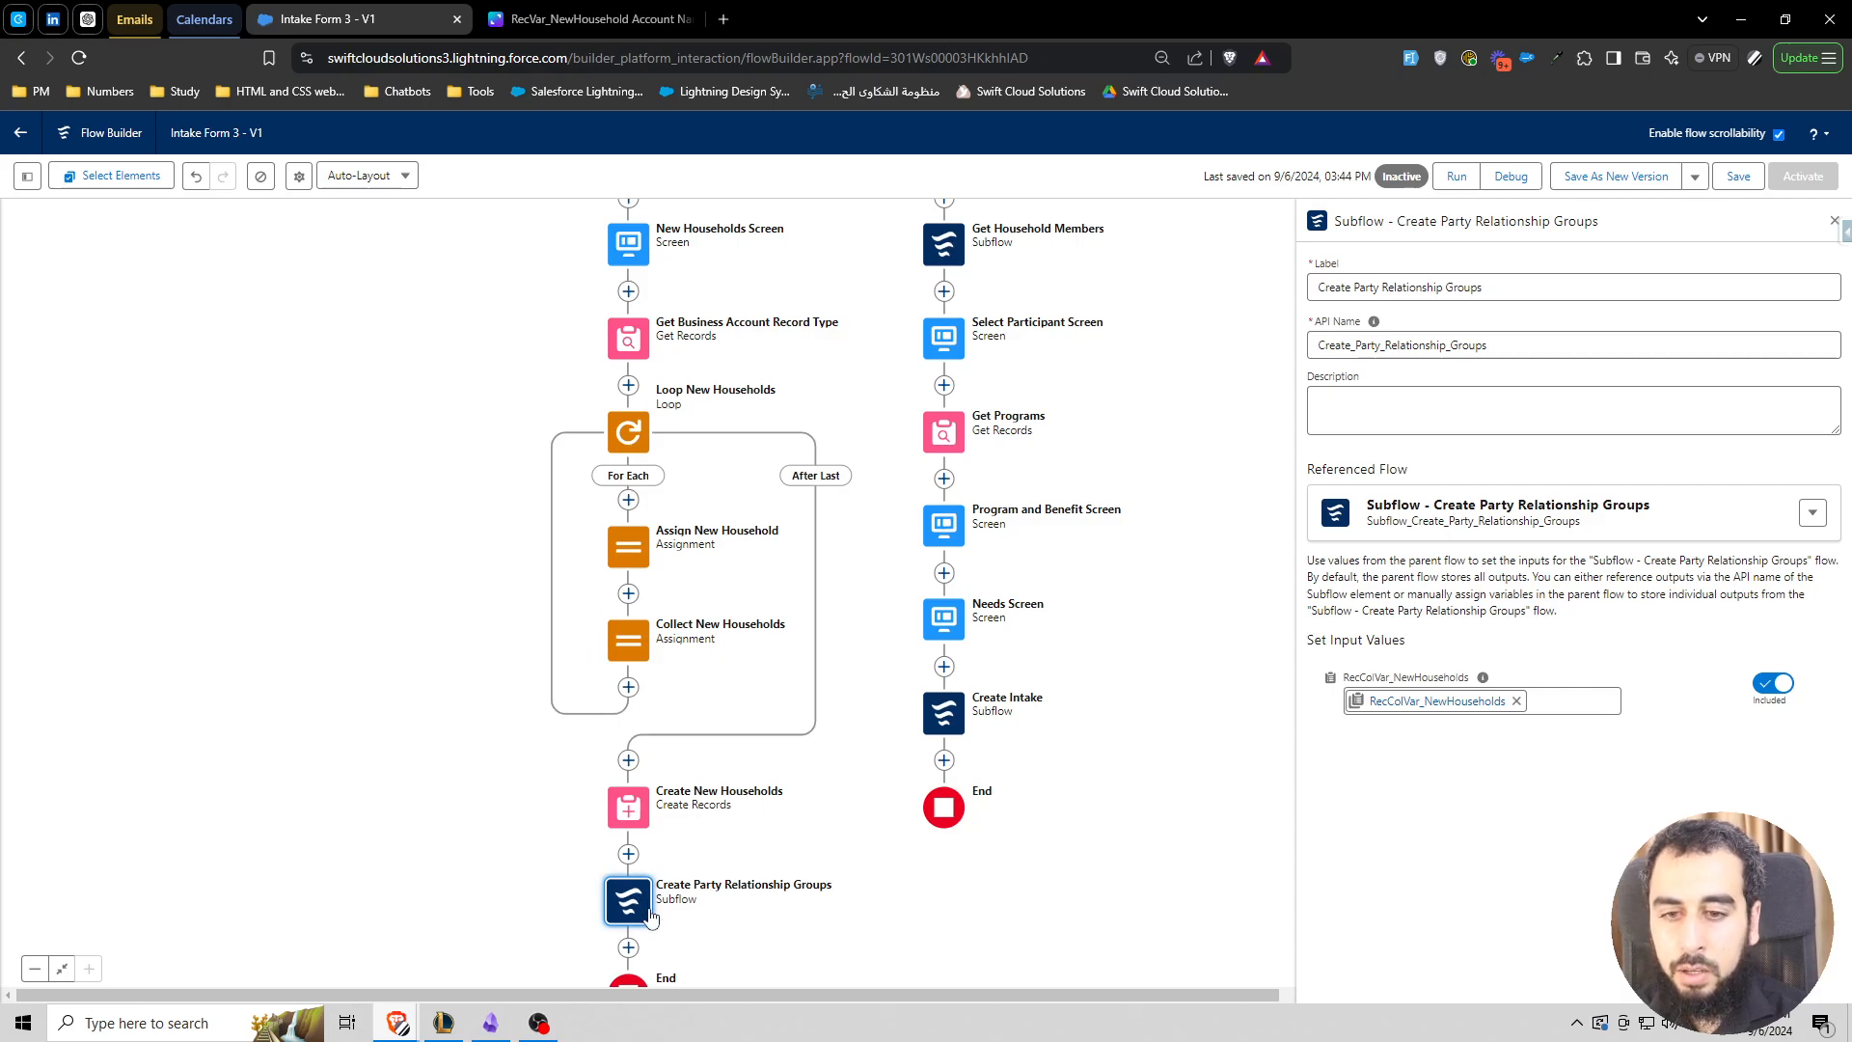
scroll(681, 864, "down", 1)
scroll(676, 787, "up", 1)
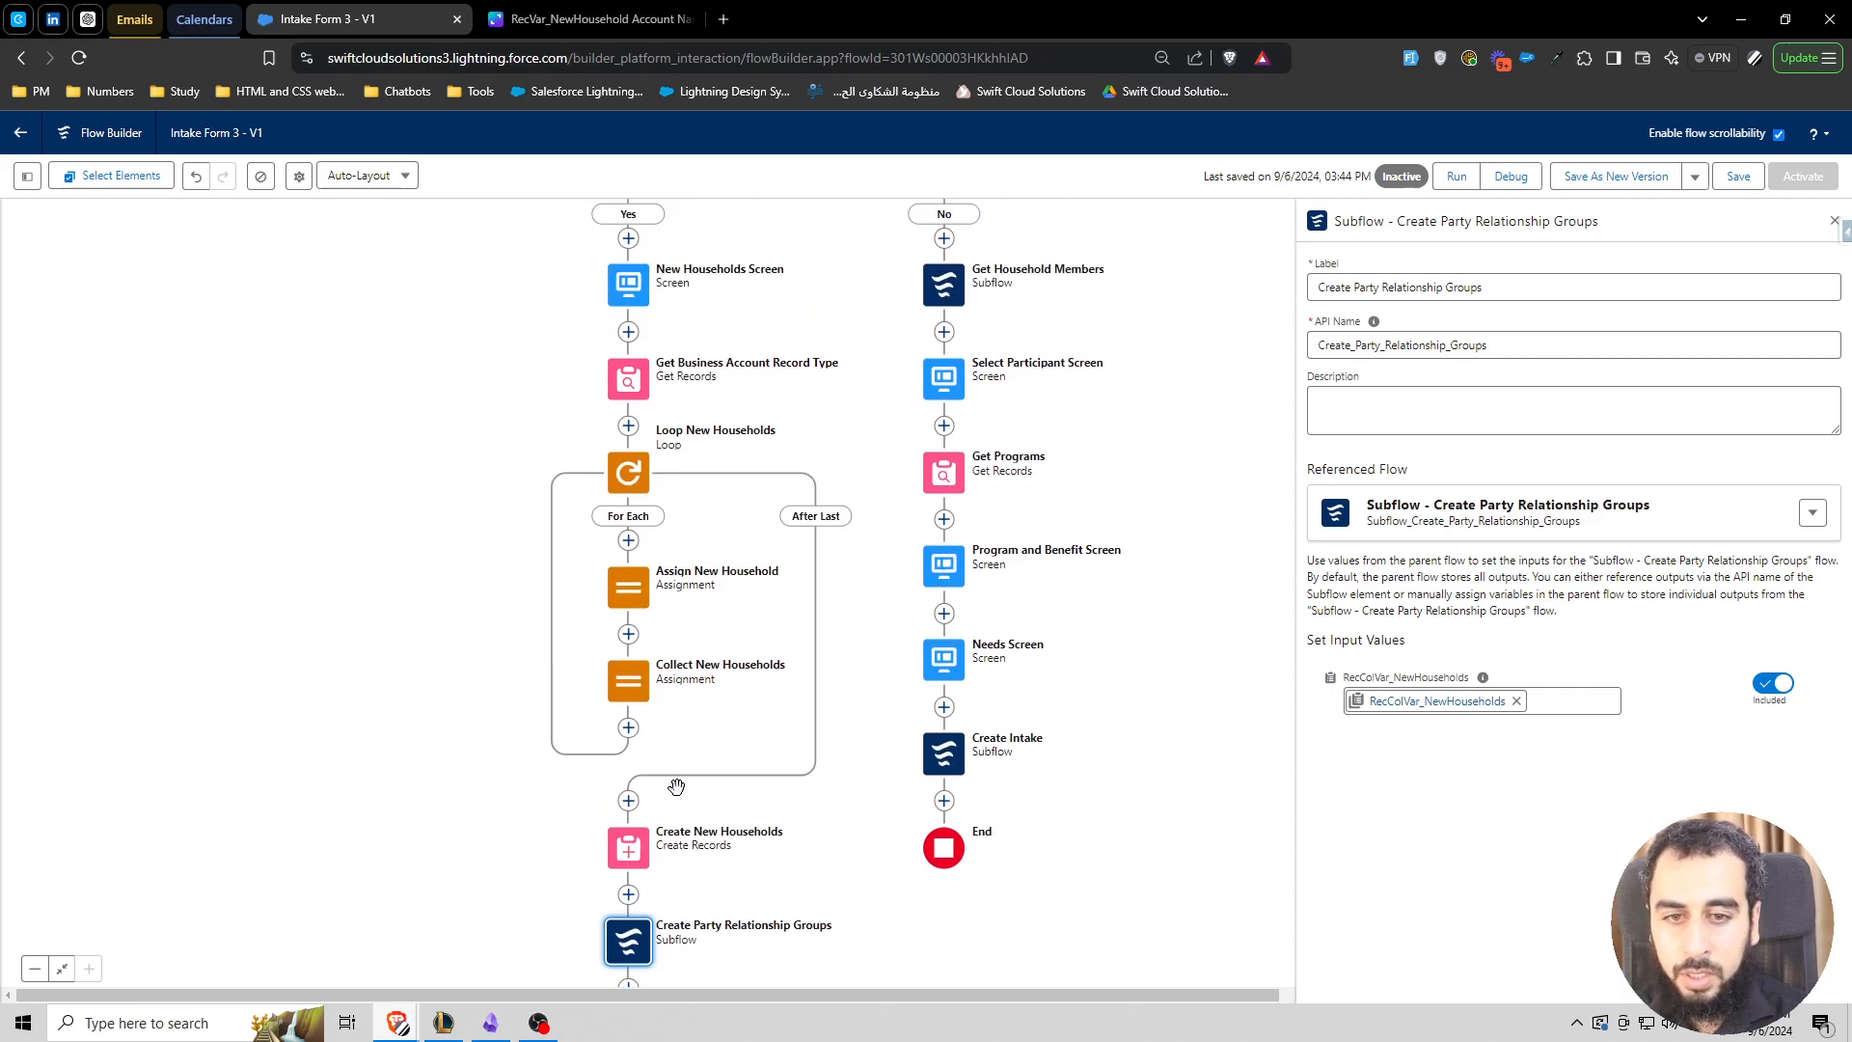
scroll(676, 788, "down", 1)
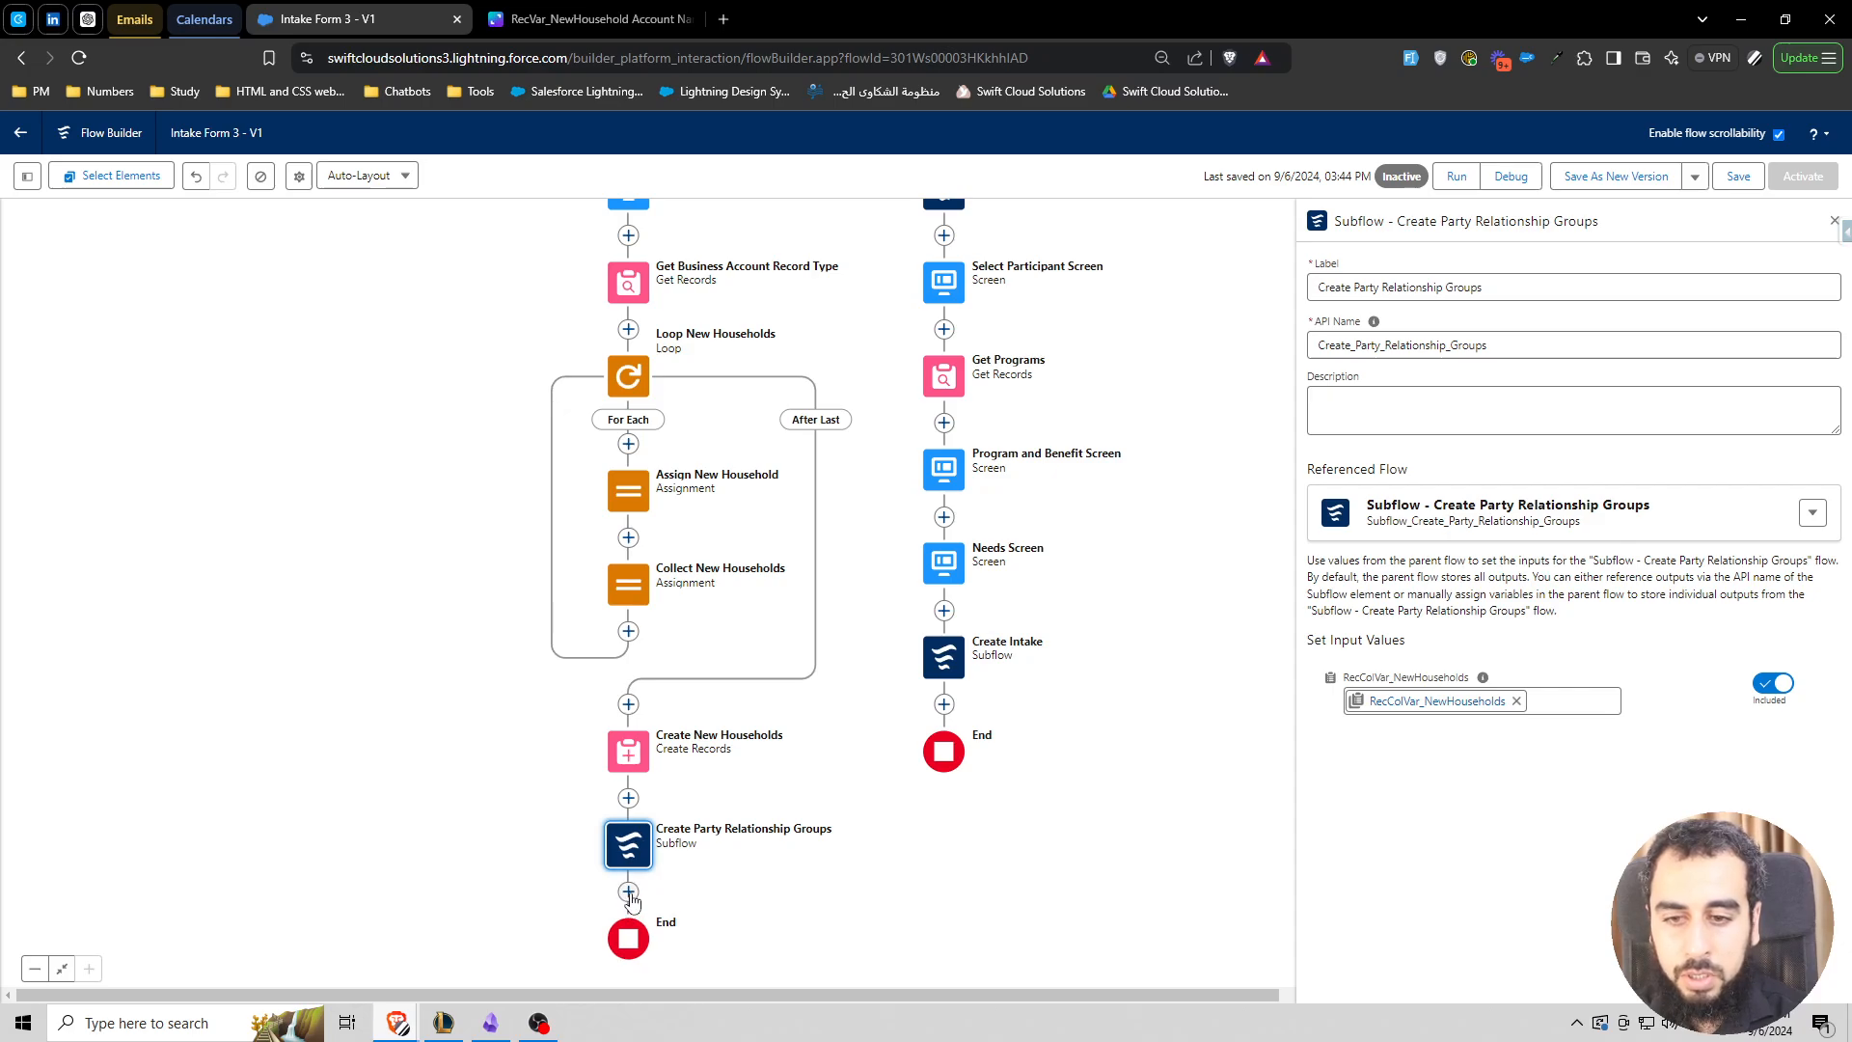
left_click(628, 894)
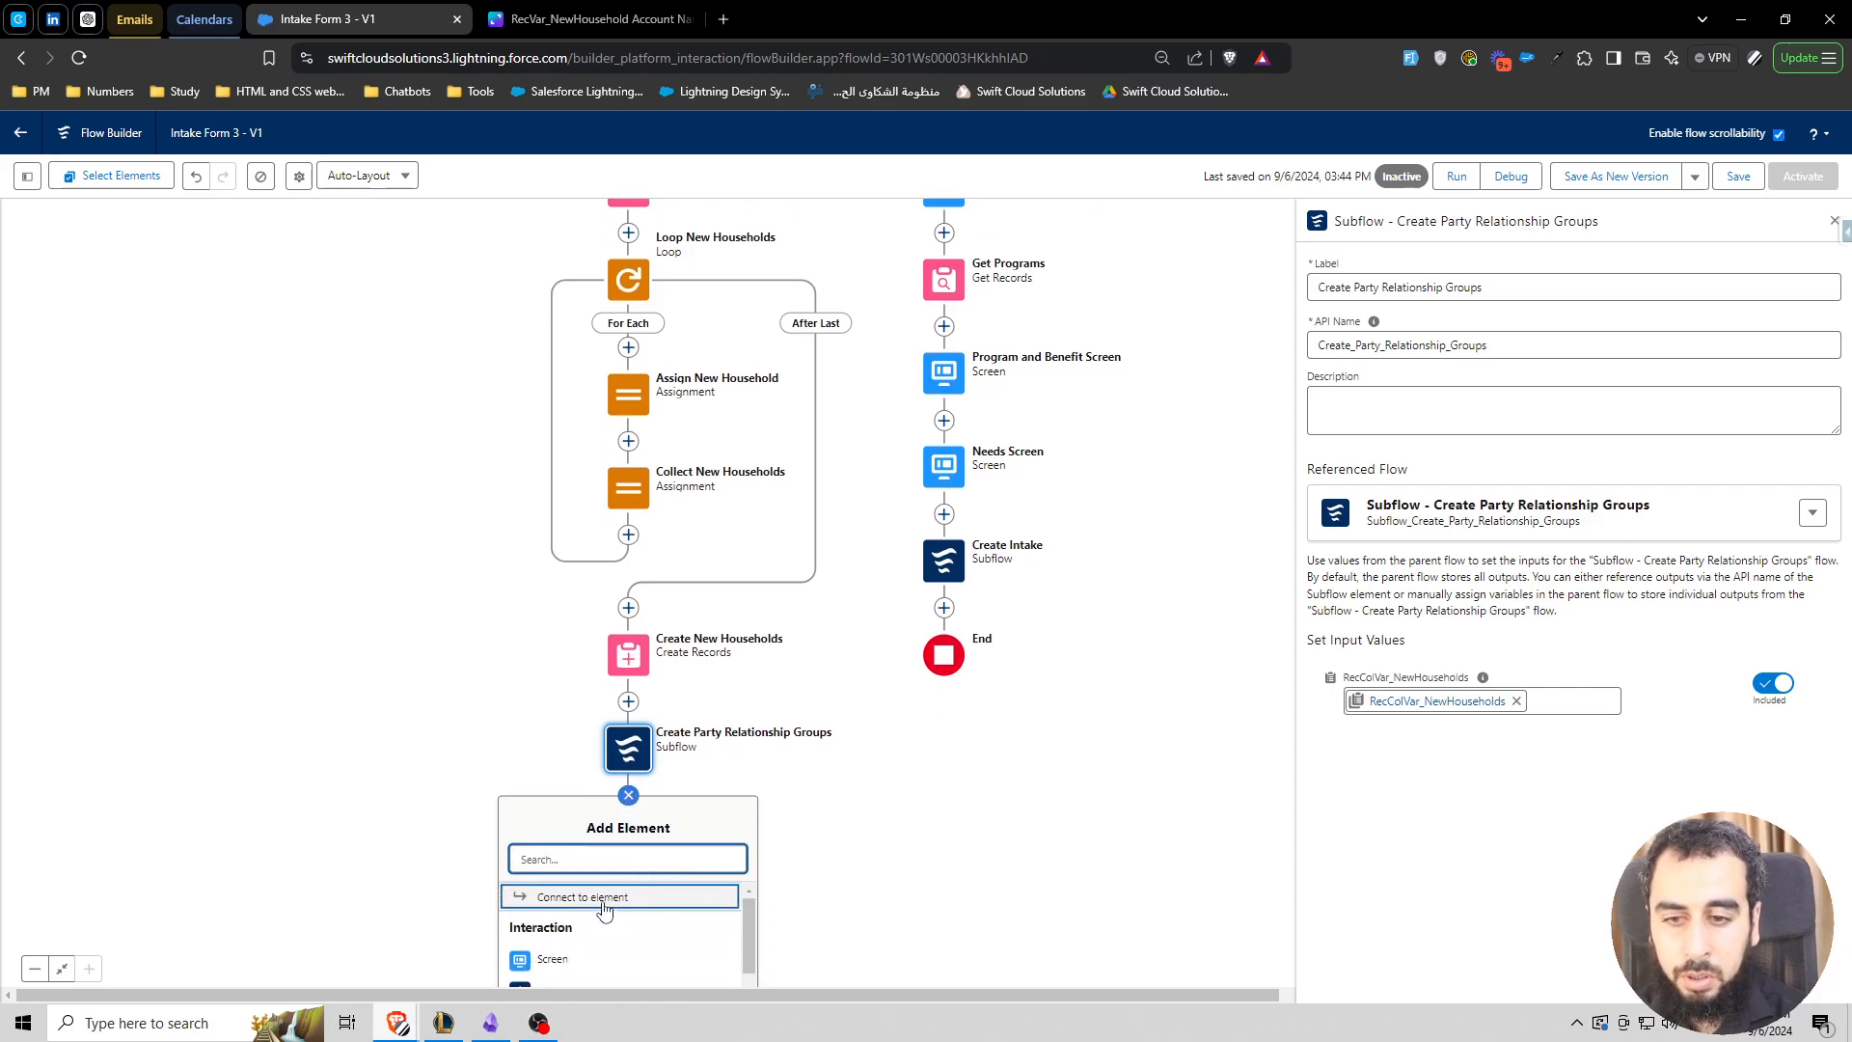
left_click(614, 897)
left_click_drag(875, 391, 840, 875)
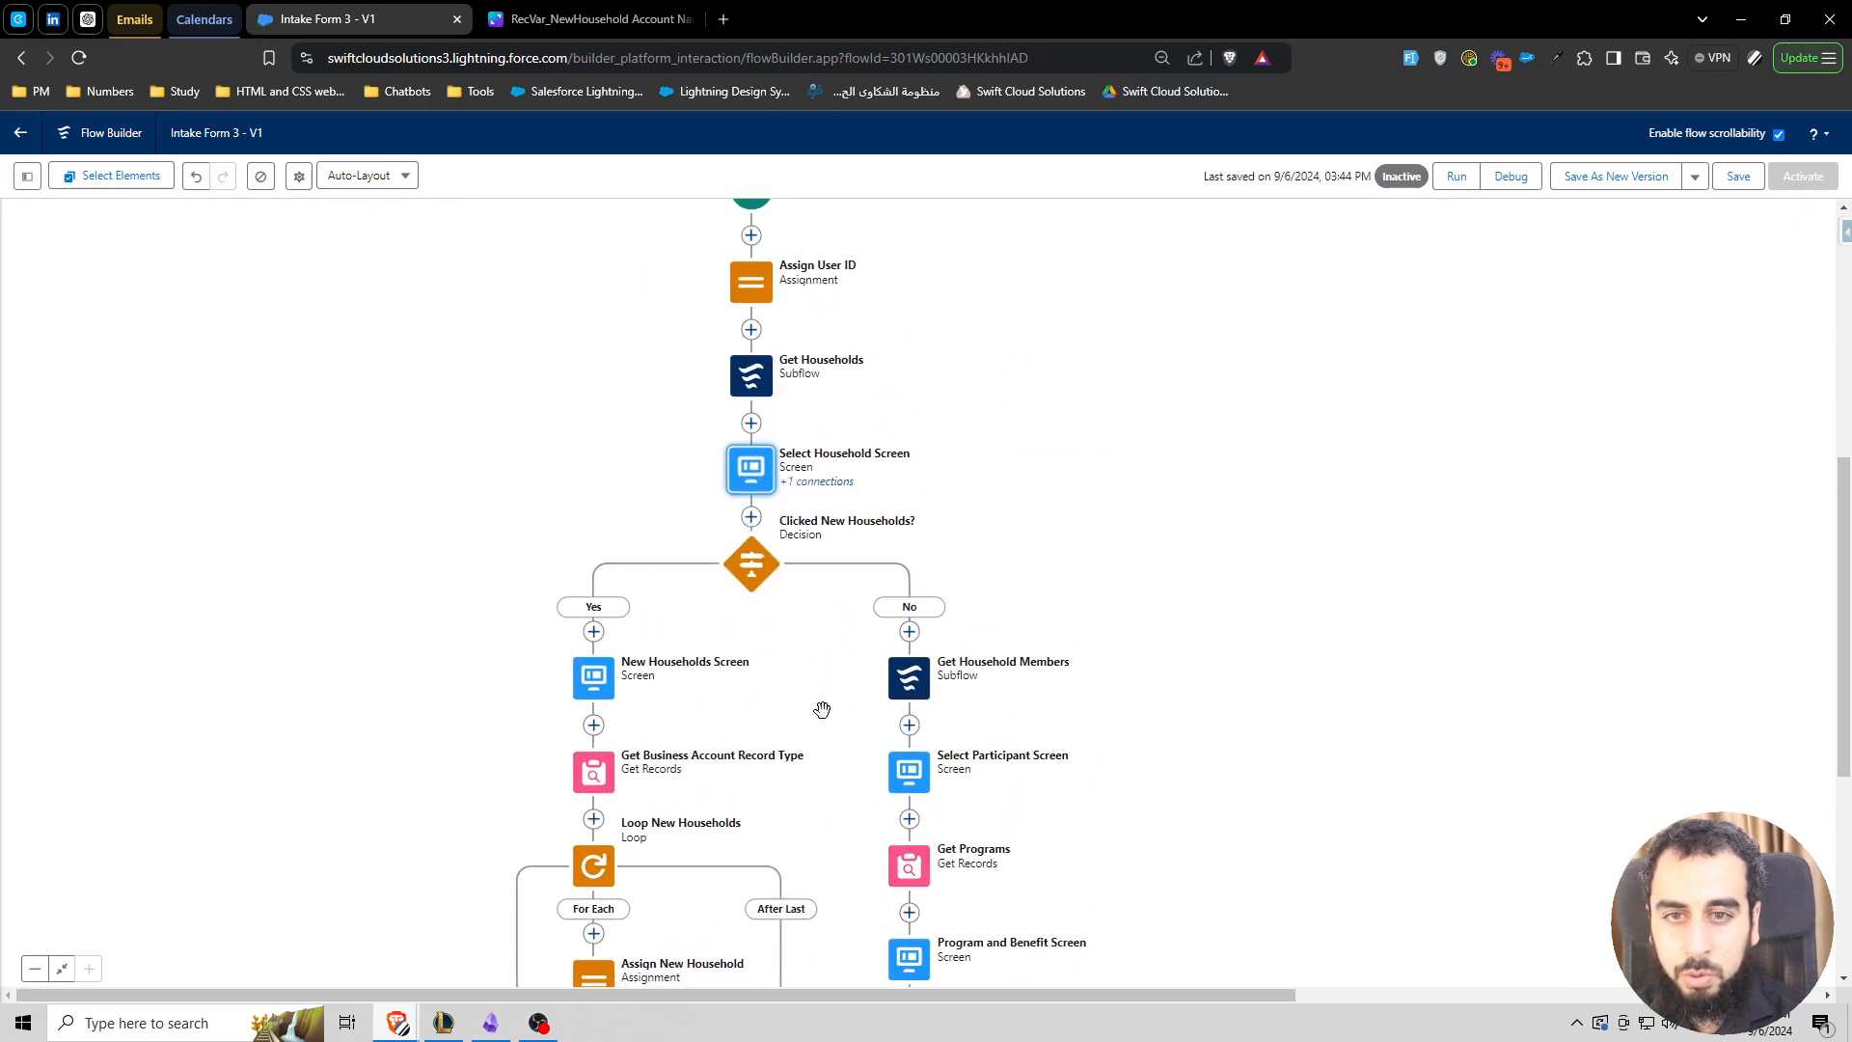
left_click_drag(819, 711, 912, 661)
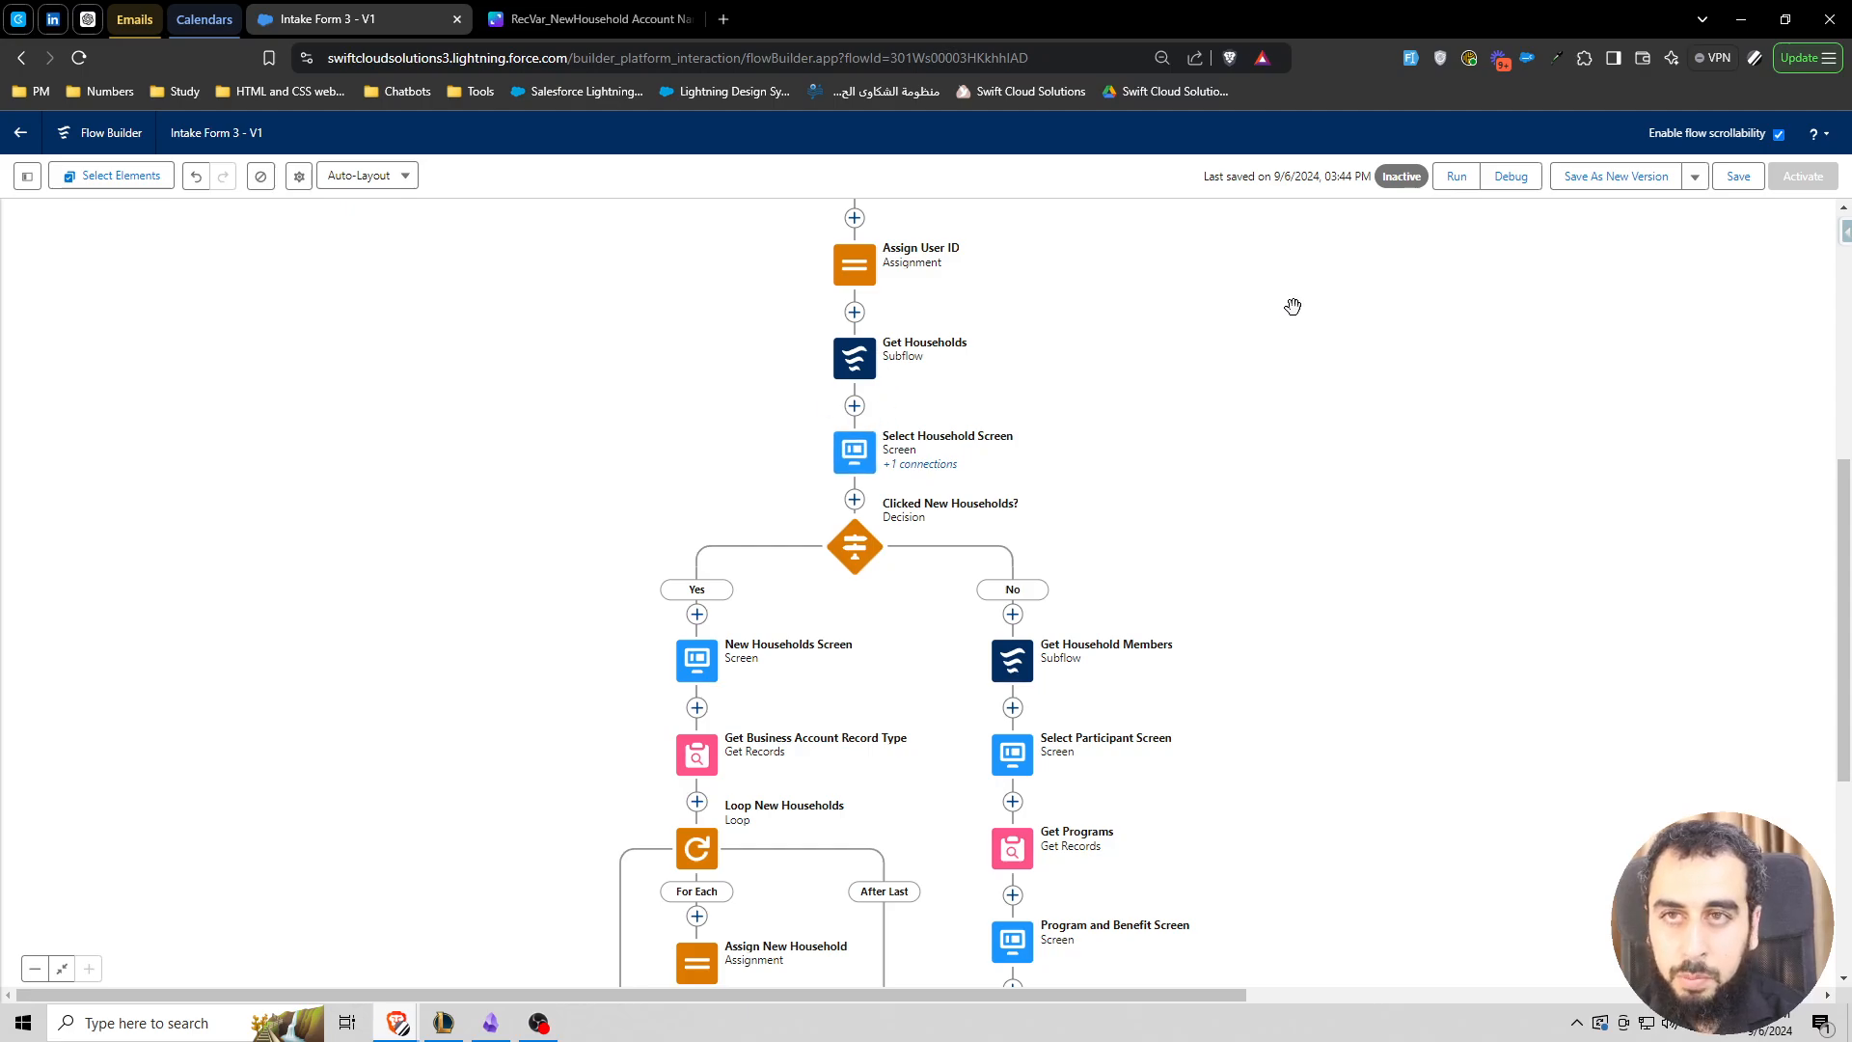
left_click(1739, 177)
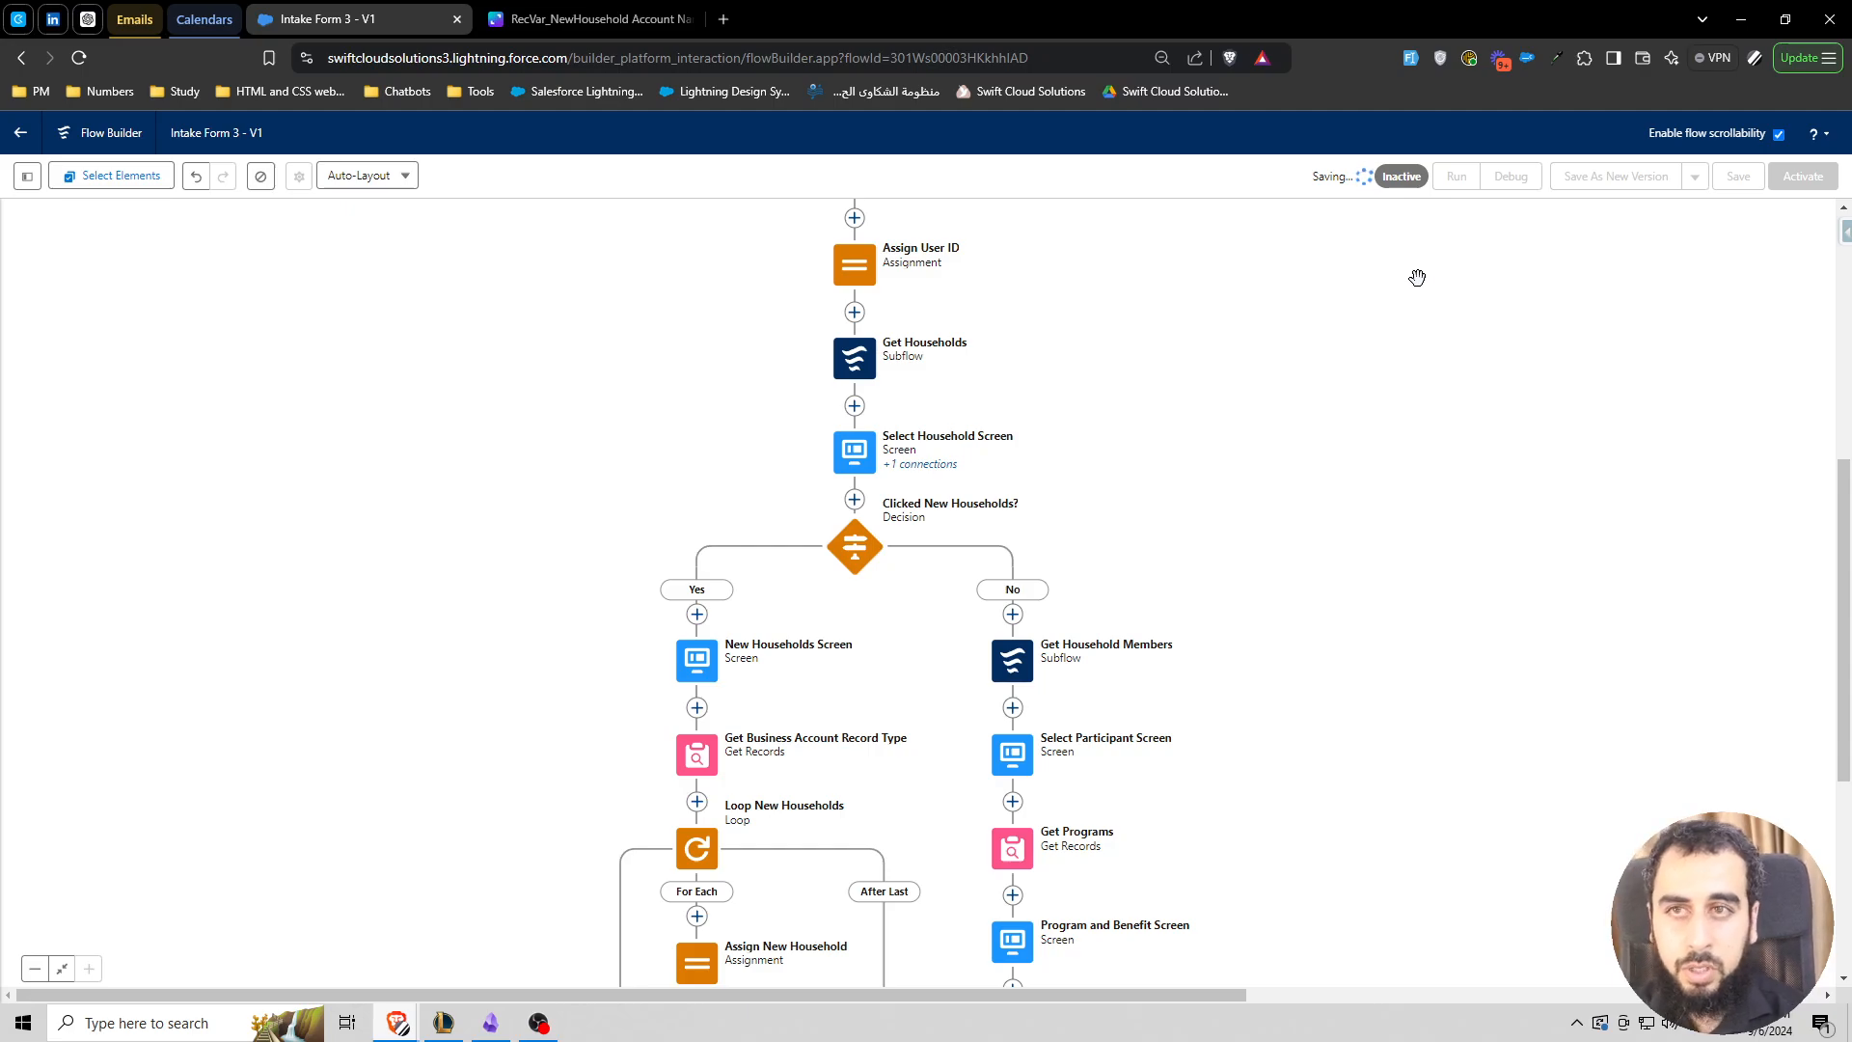
- Open the Flows setup page in a separate tab and start a debug run of Intake Form 3
middle_click(37, 149)
left_click_drag(575, 17, 346, 17)
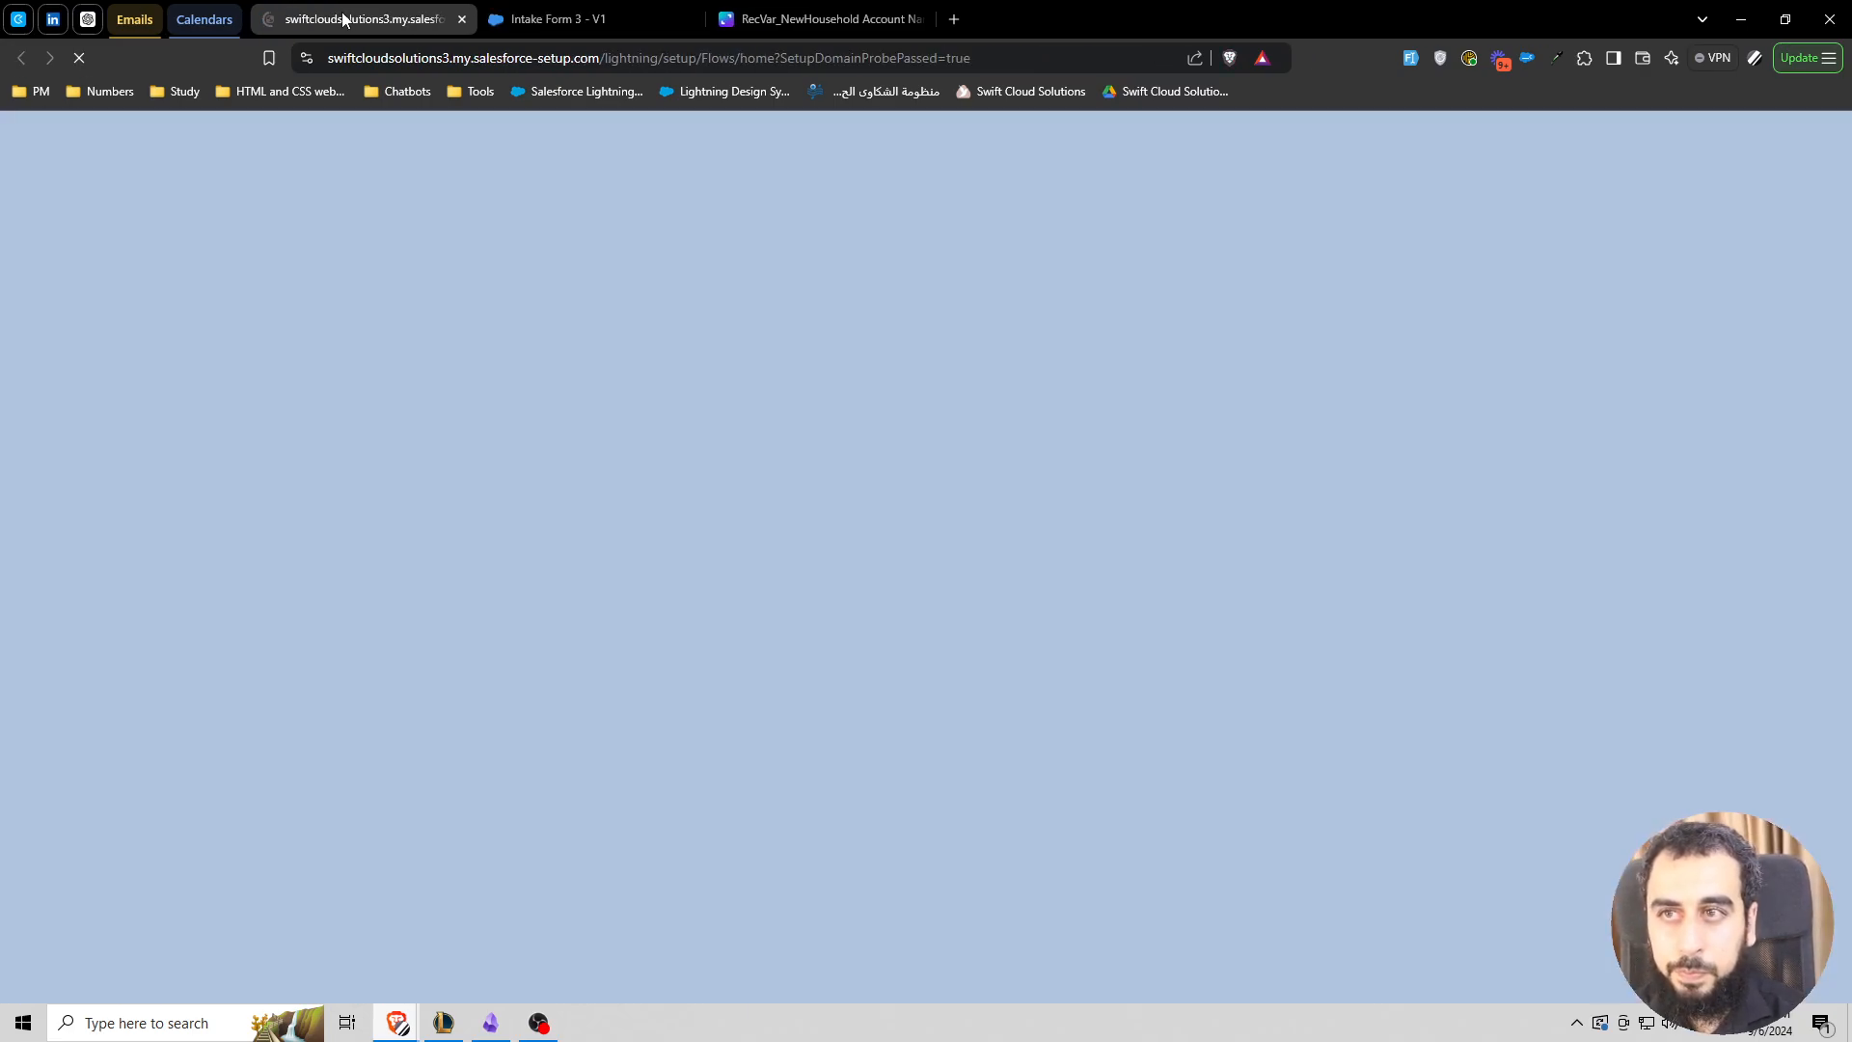
left_click(604, 10)
left_click(1511, 177)
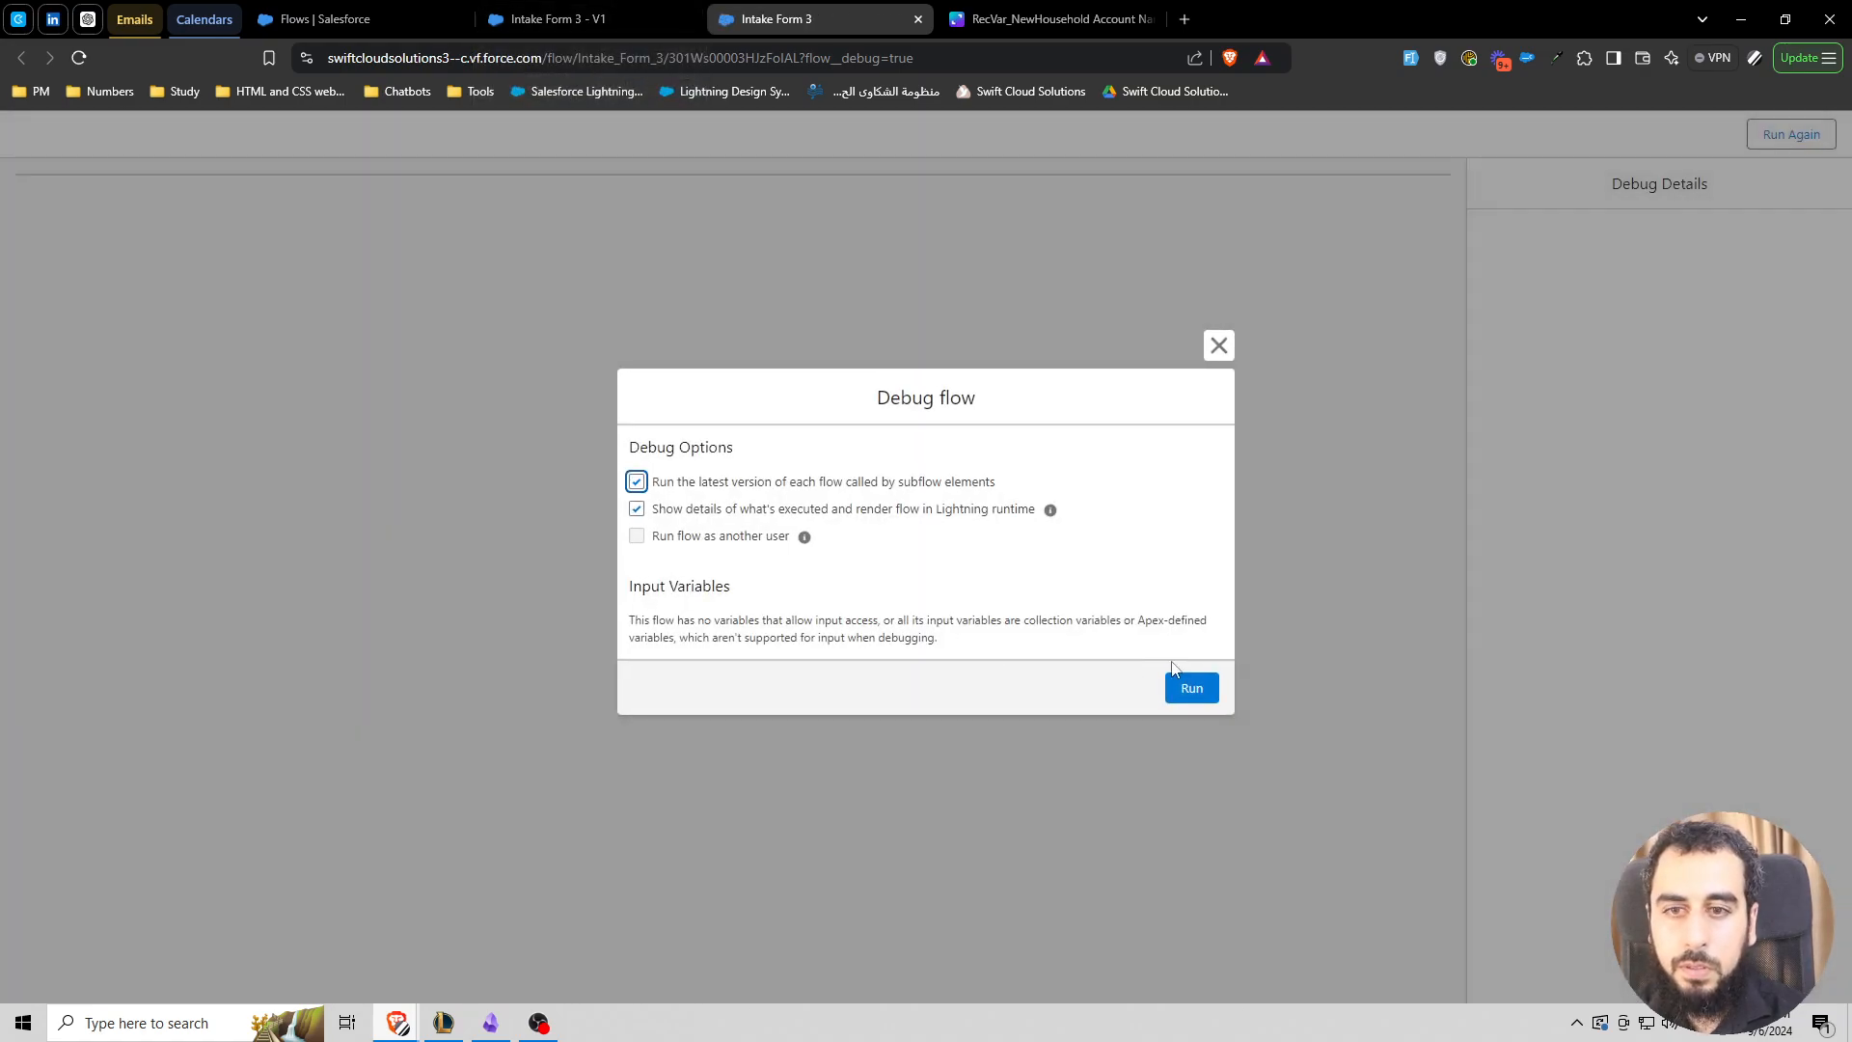
left_click(1179, 677)
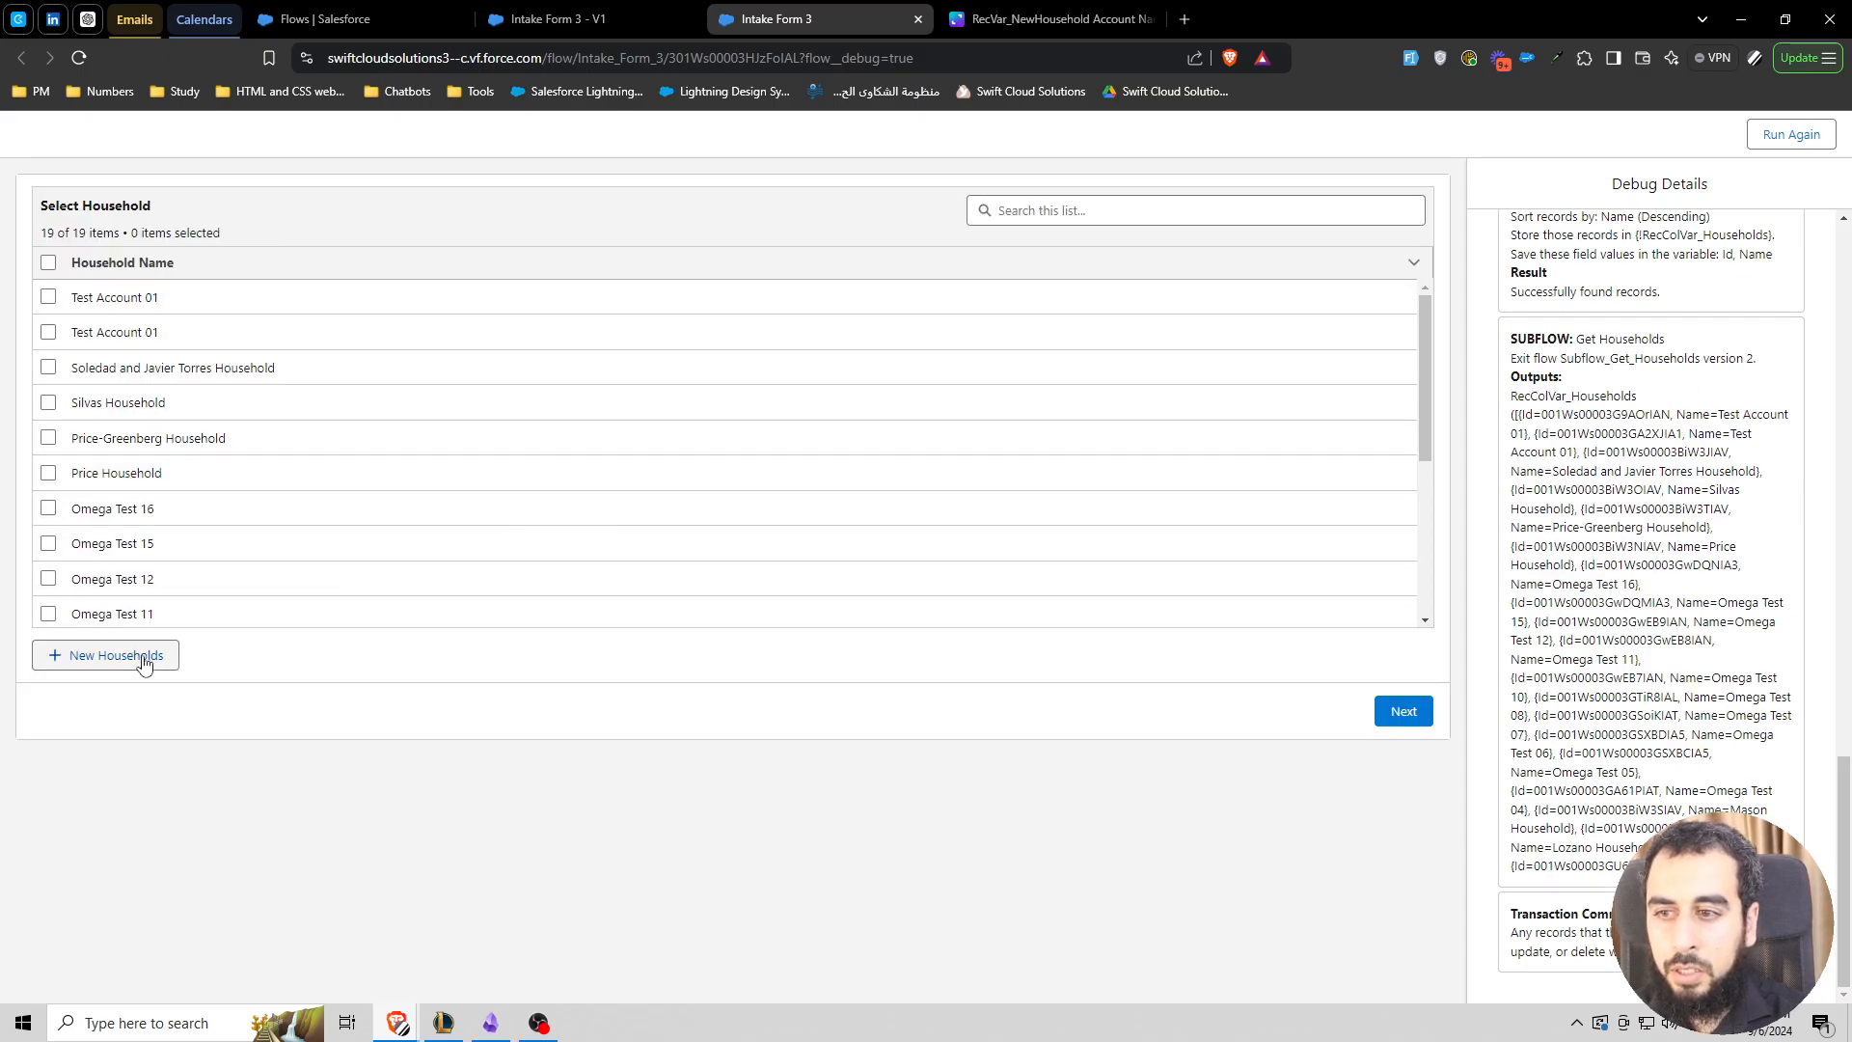
- In the debug run, add two new households named Test A and Test B and submit them
left_click(144, 661)
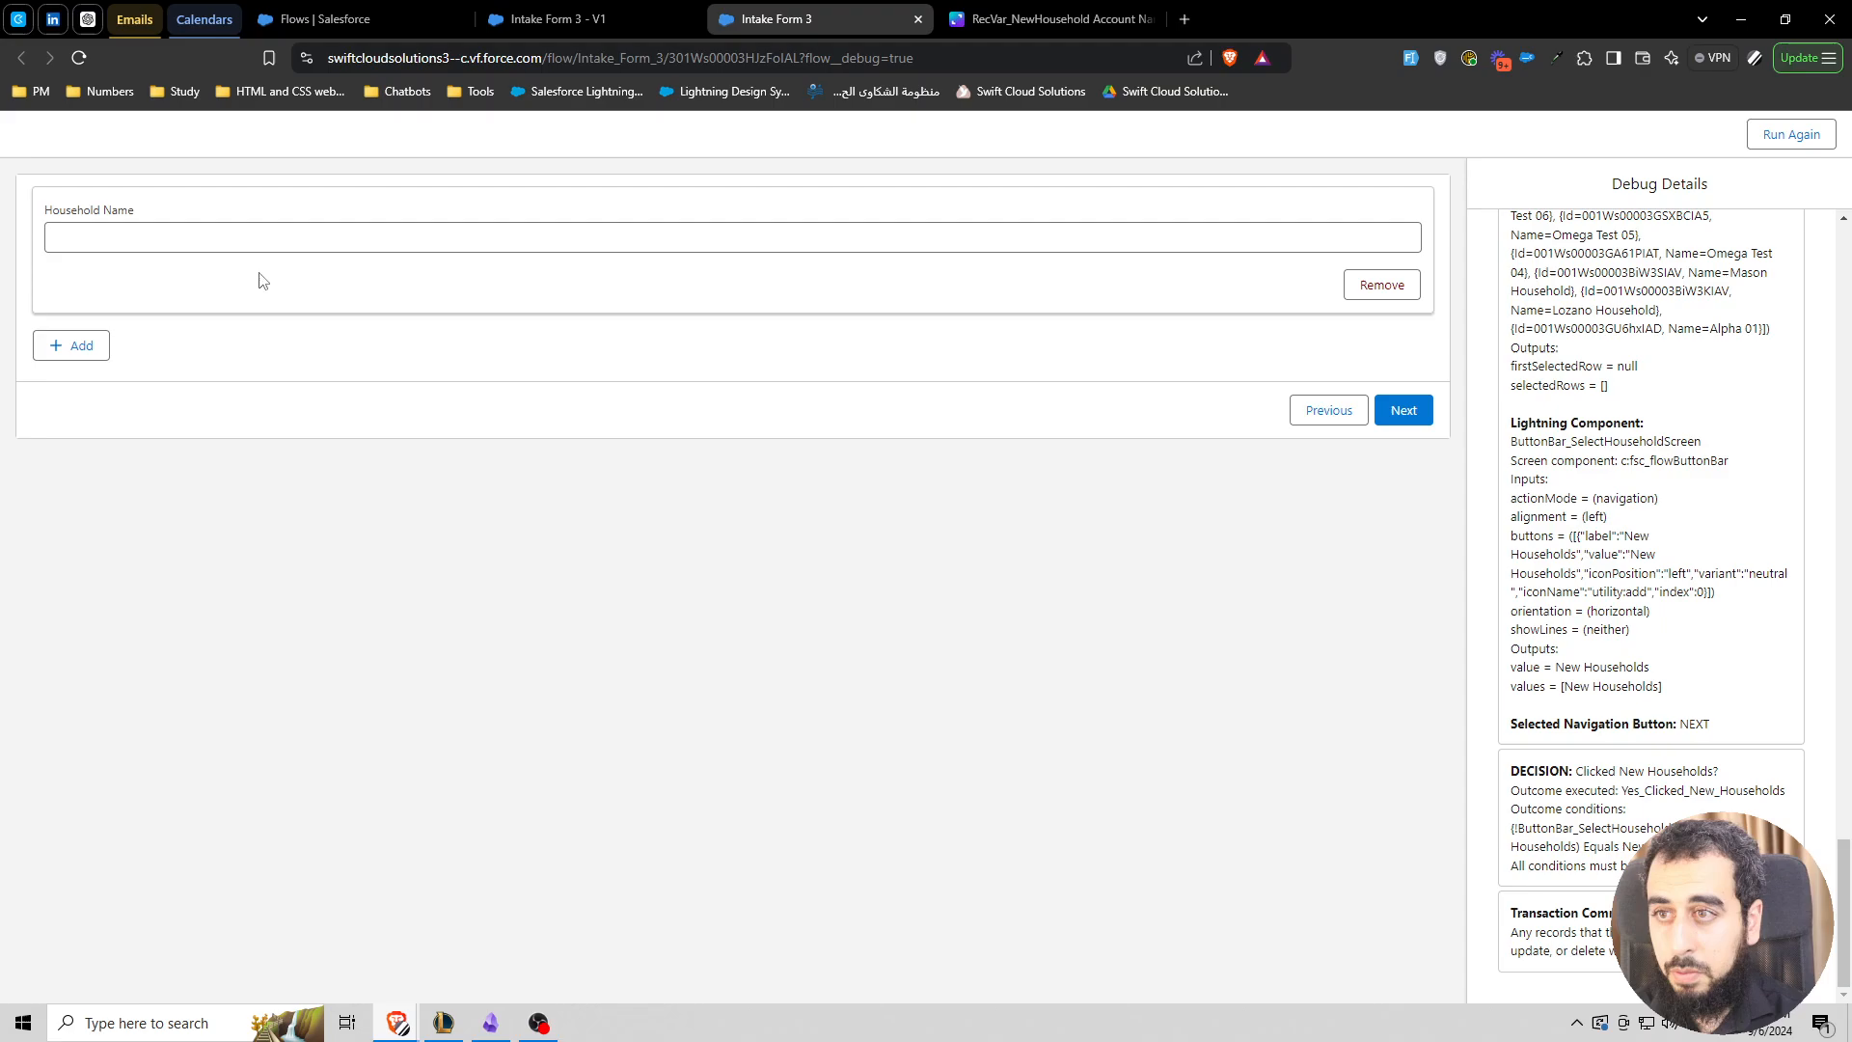
left_click(126, 243)
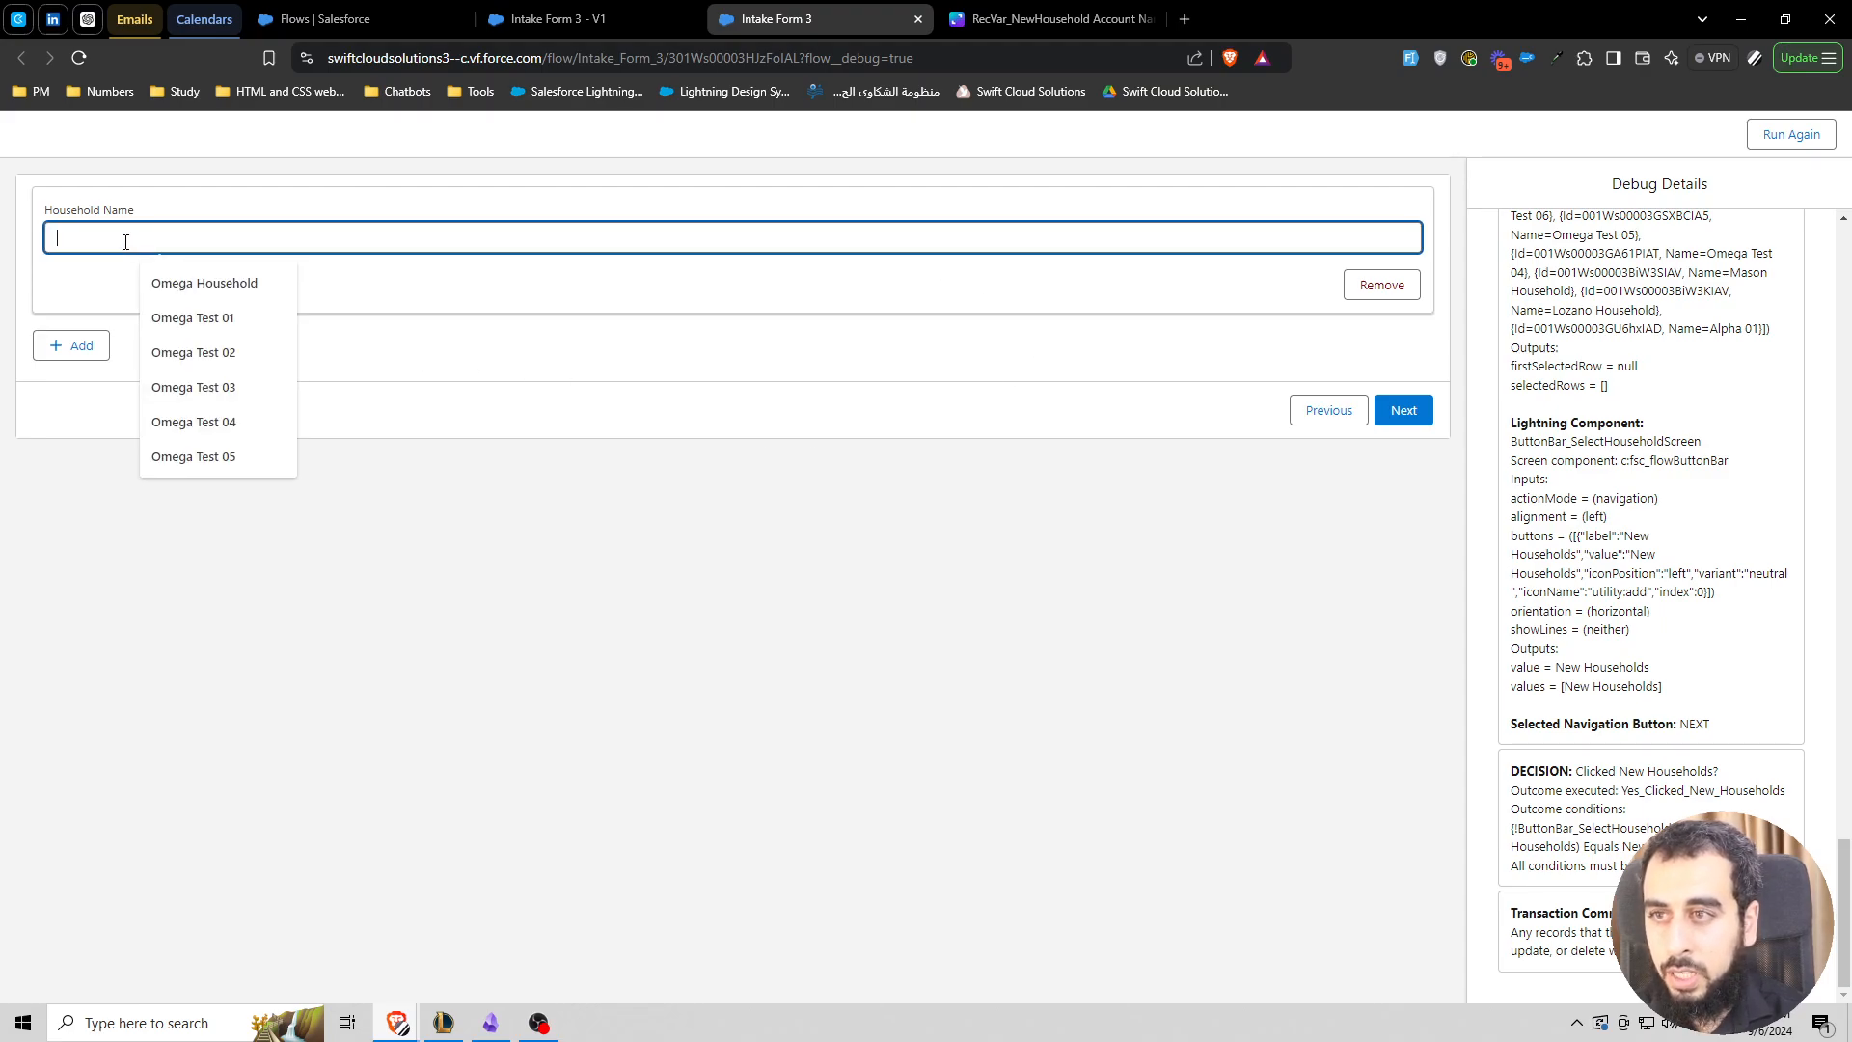
type("Test A")
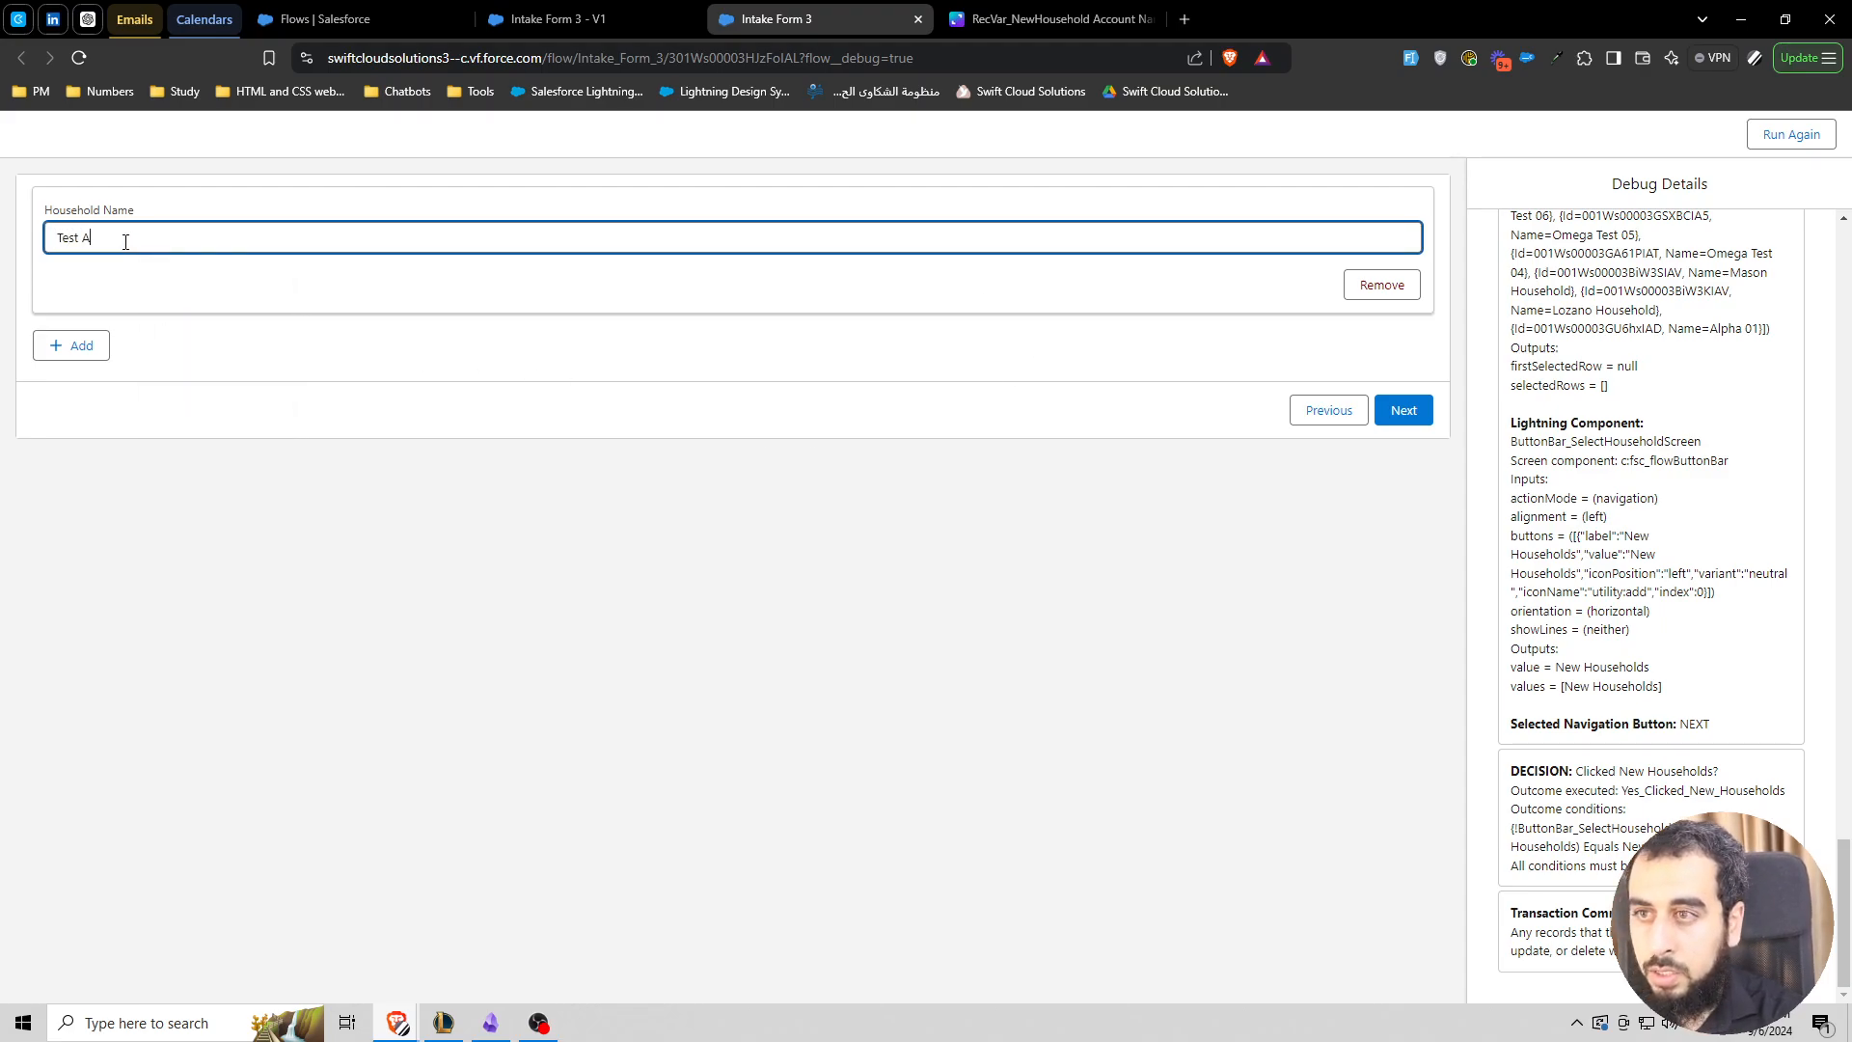
key("ctrl+a")
left_click(100, 347)
left_click(124, 379)
type("Test B")
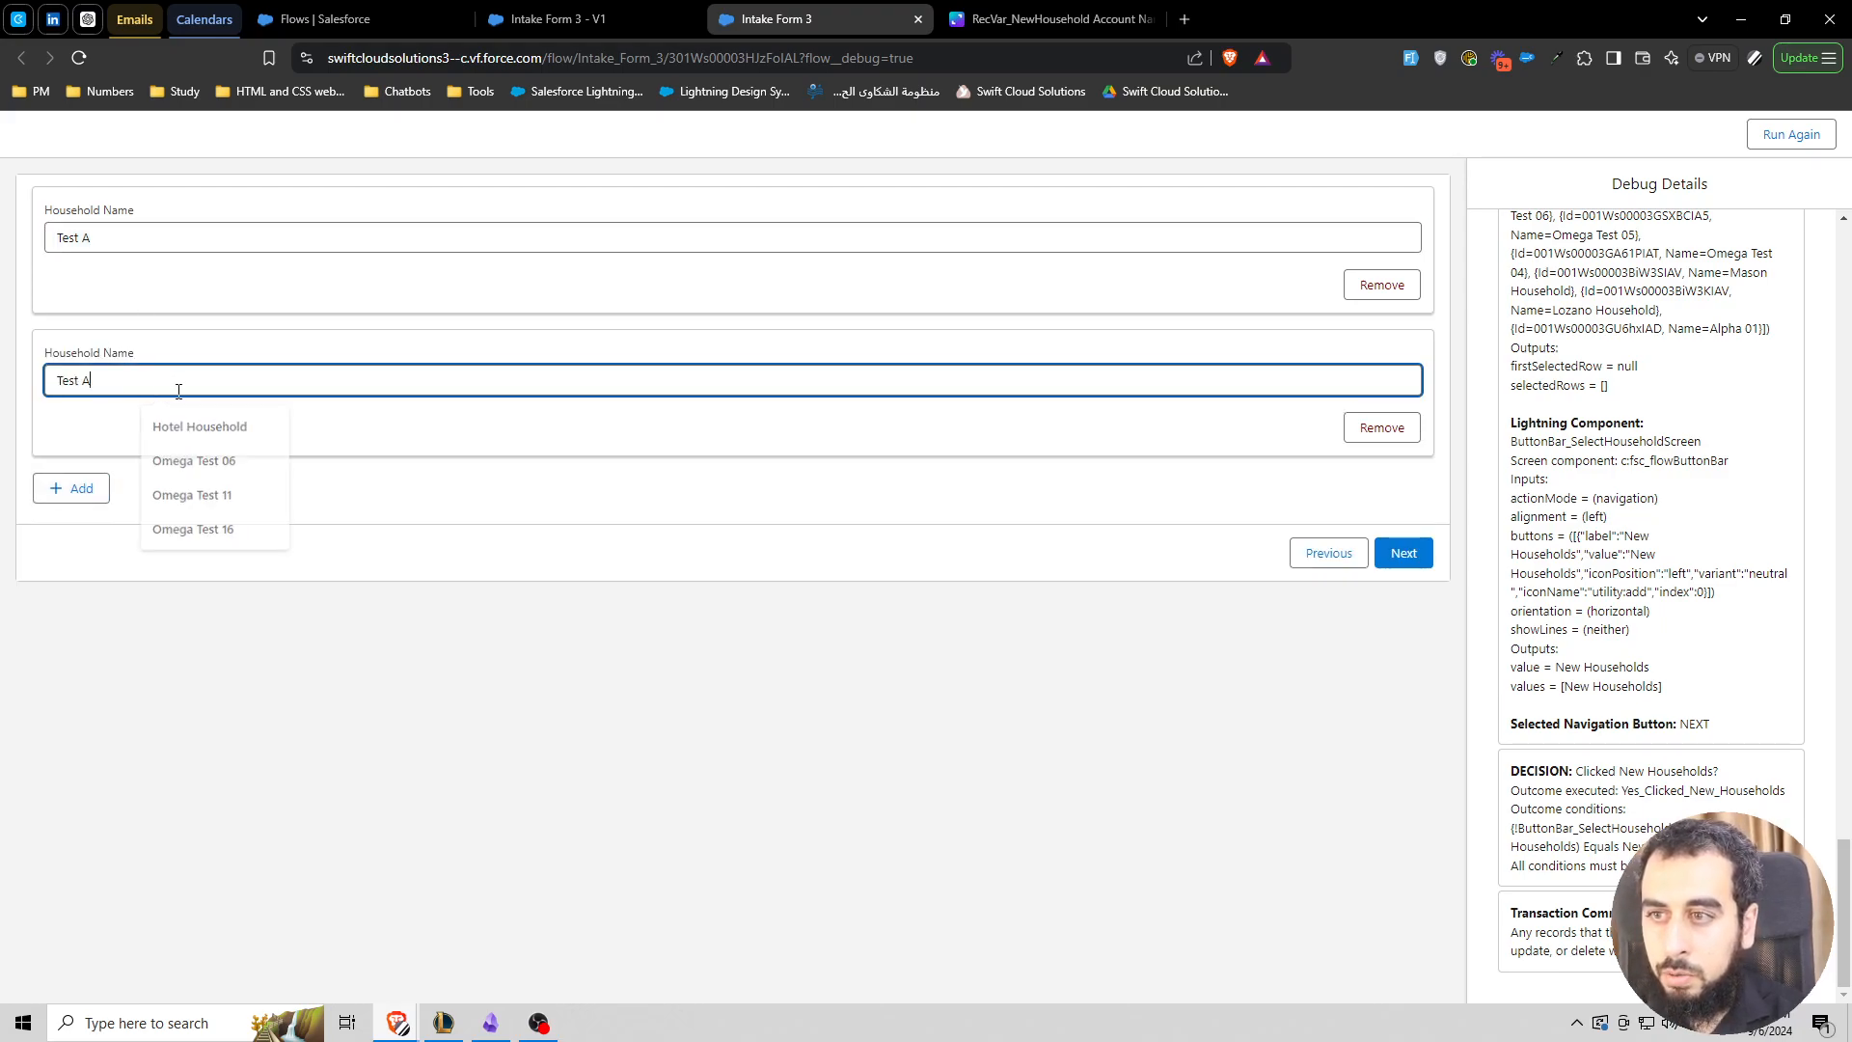
left_click(1408, 558)
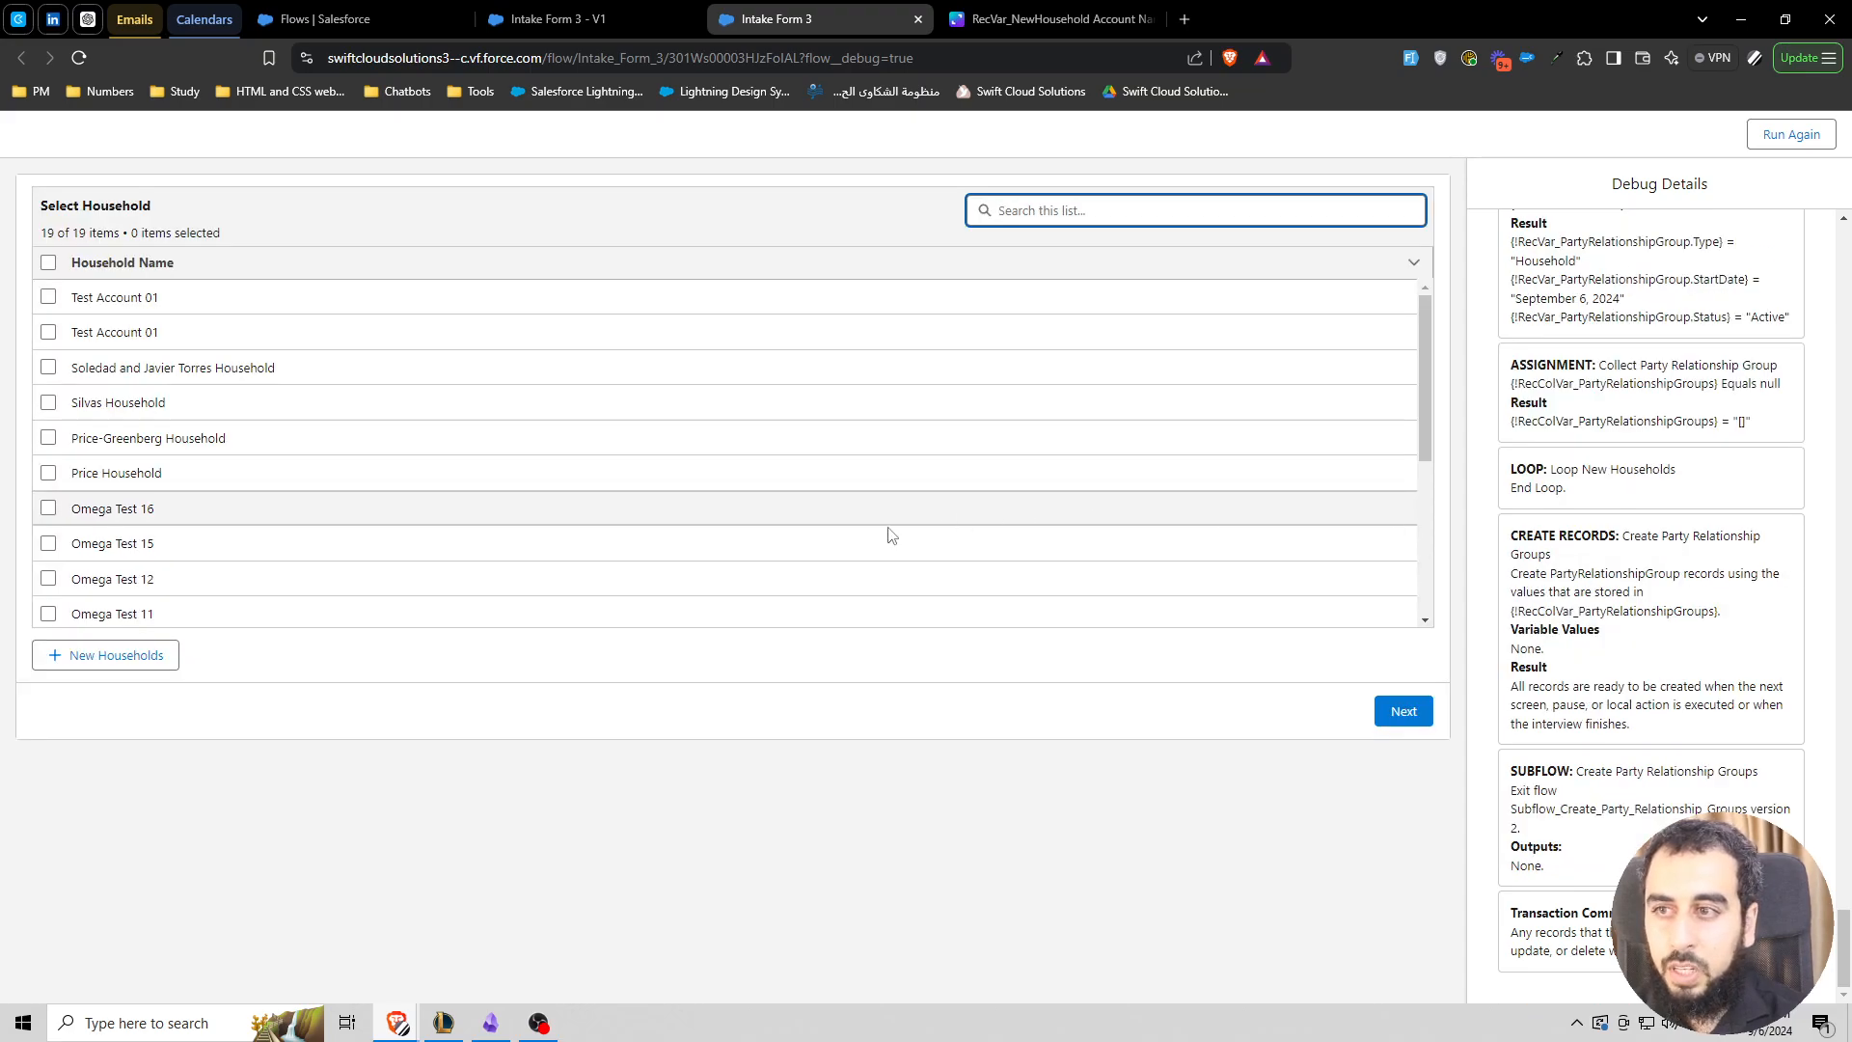
- Open the Accounts list to check whether the new household accounts were created
left_click(585, 19)
left_click(334, 21)
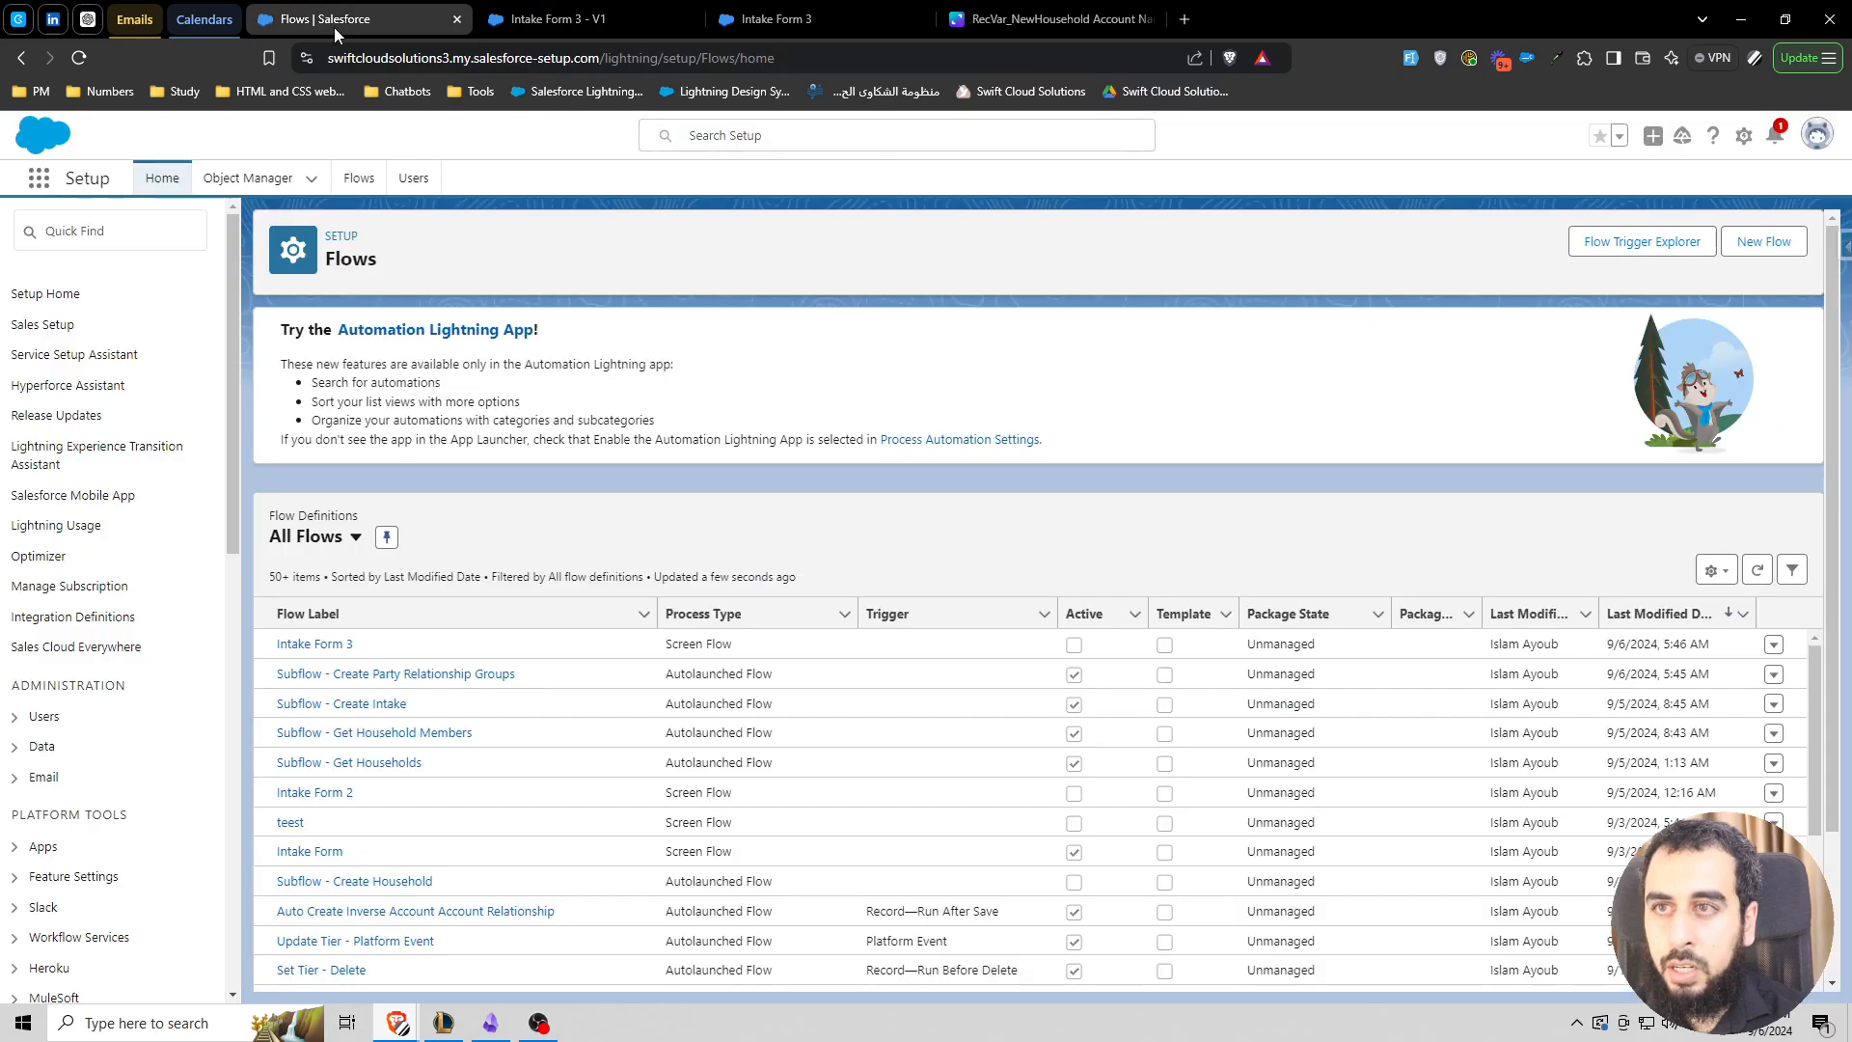
left_click(38, 177)
type("acc")
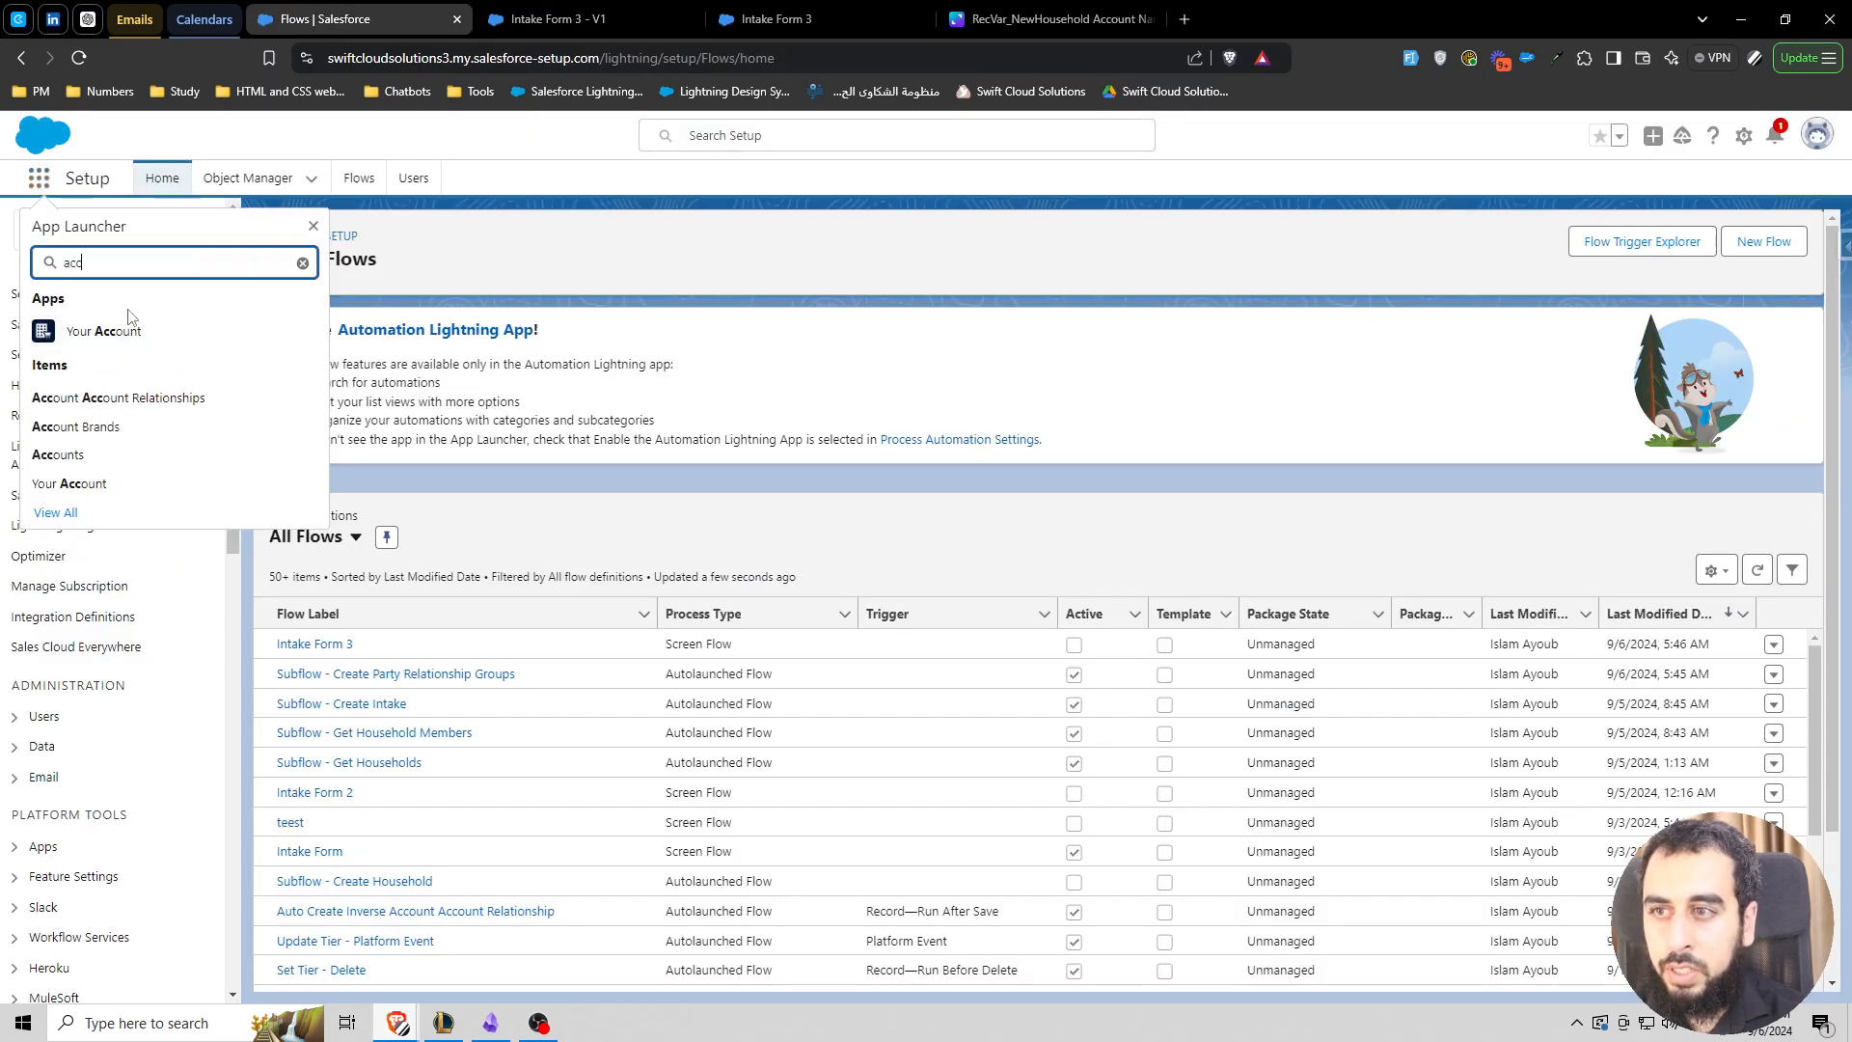
left_click(62, 472)
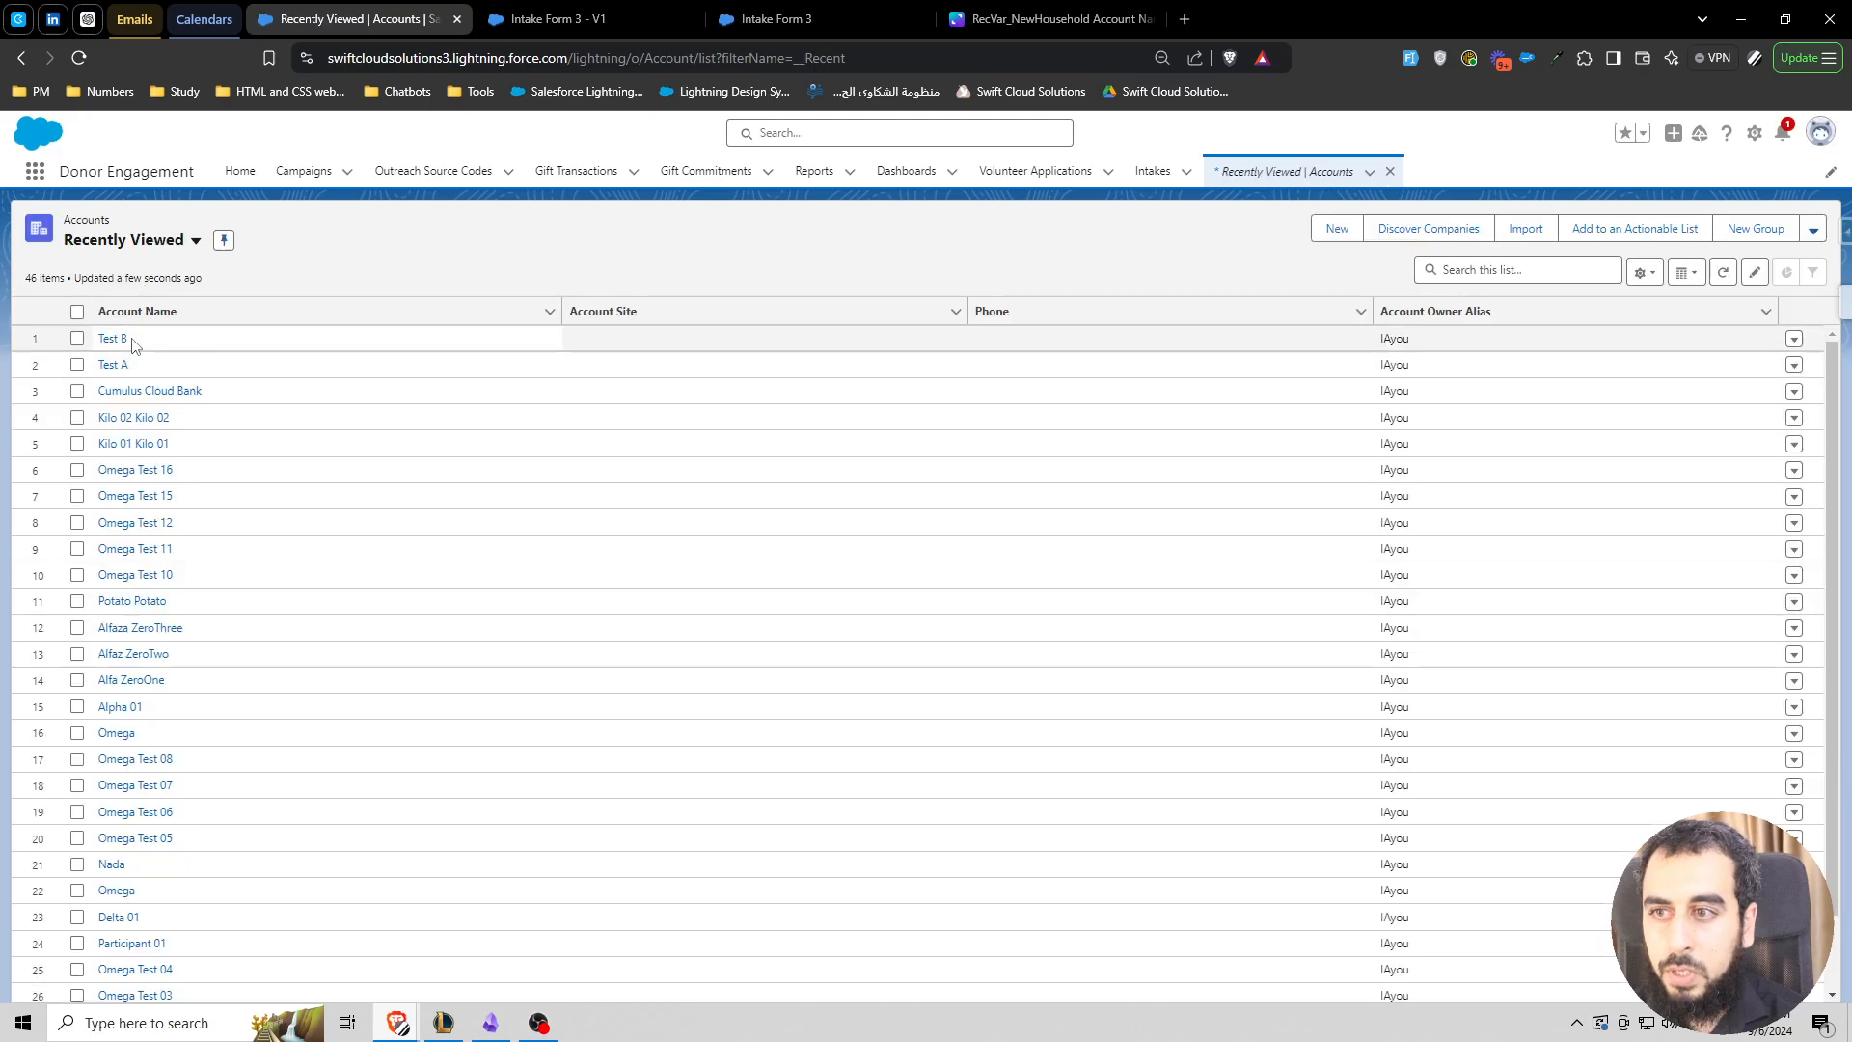
- Search the debug run's Select Household list for Test A, and shorten the search to Test
left_click(772, 19)
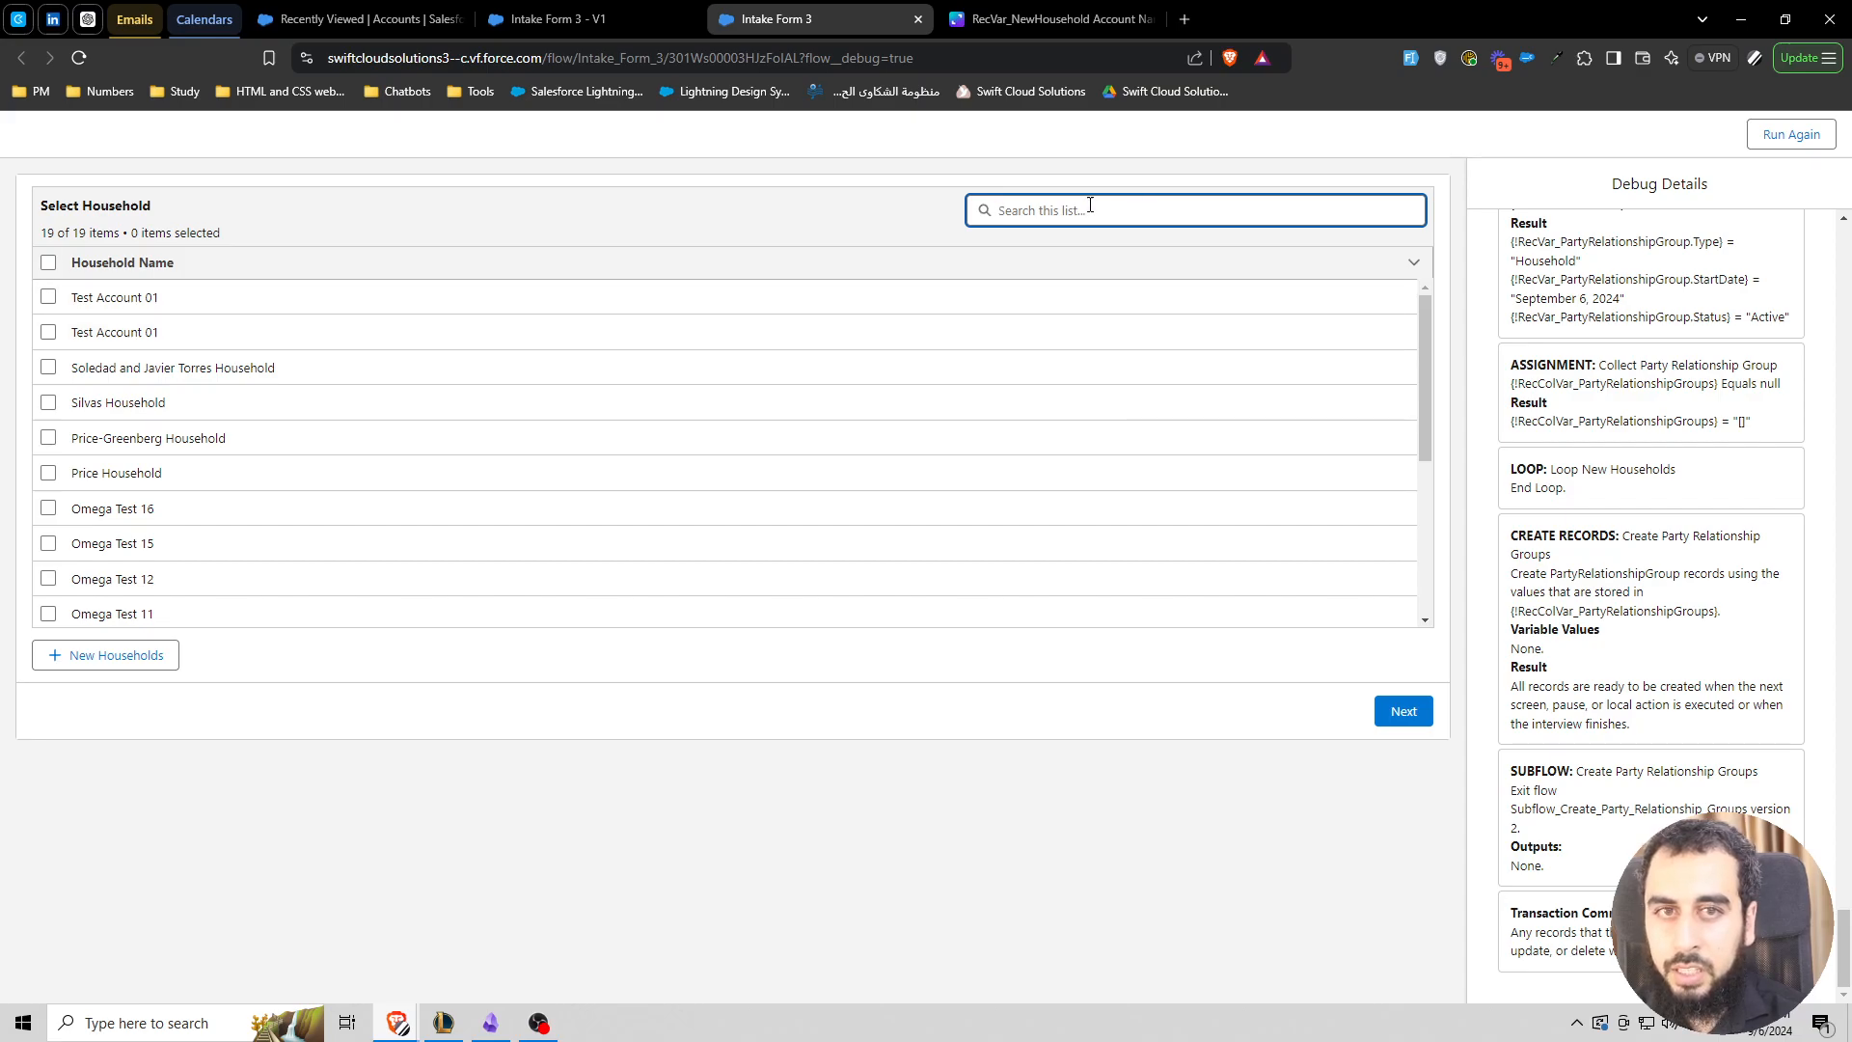
type("Test A")
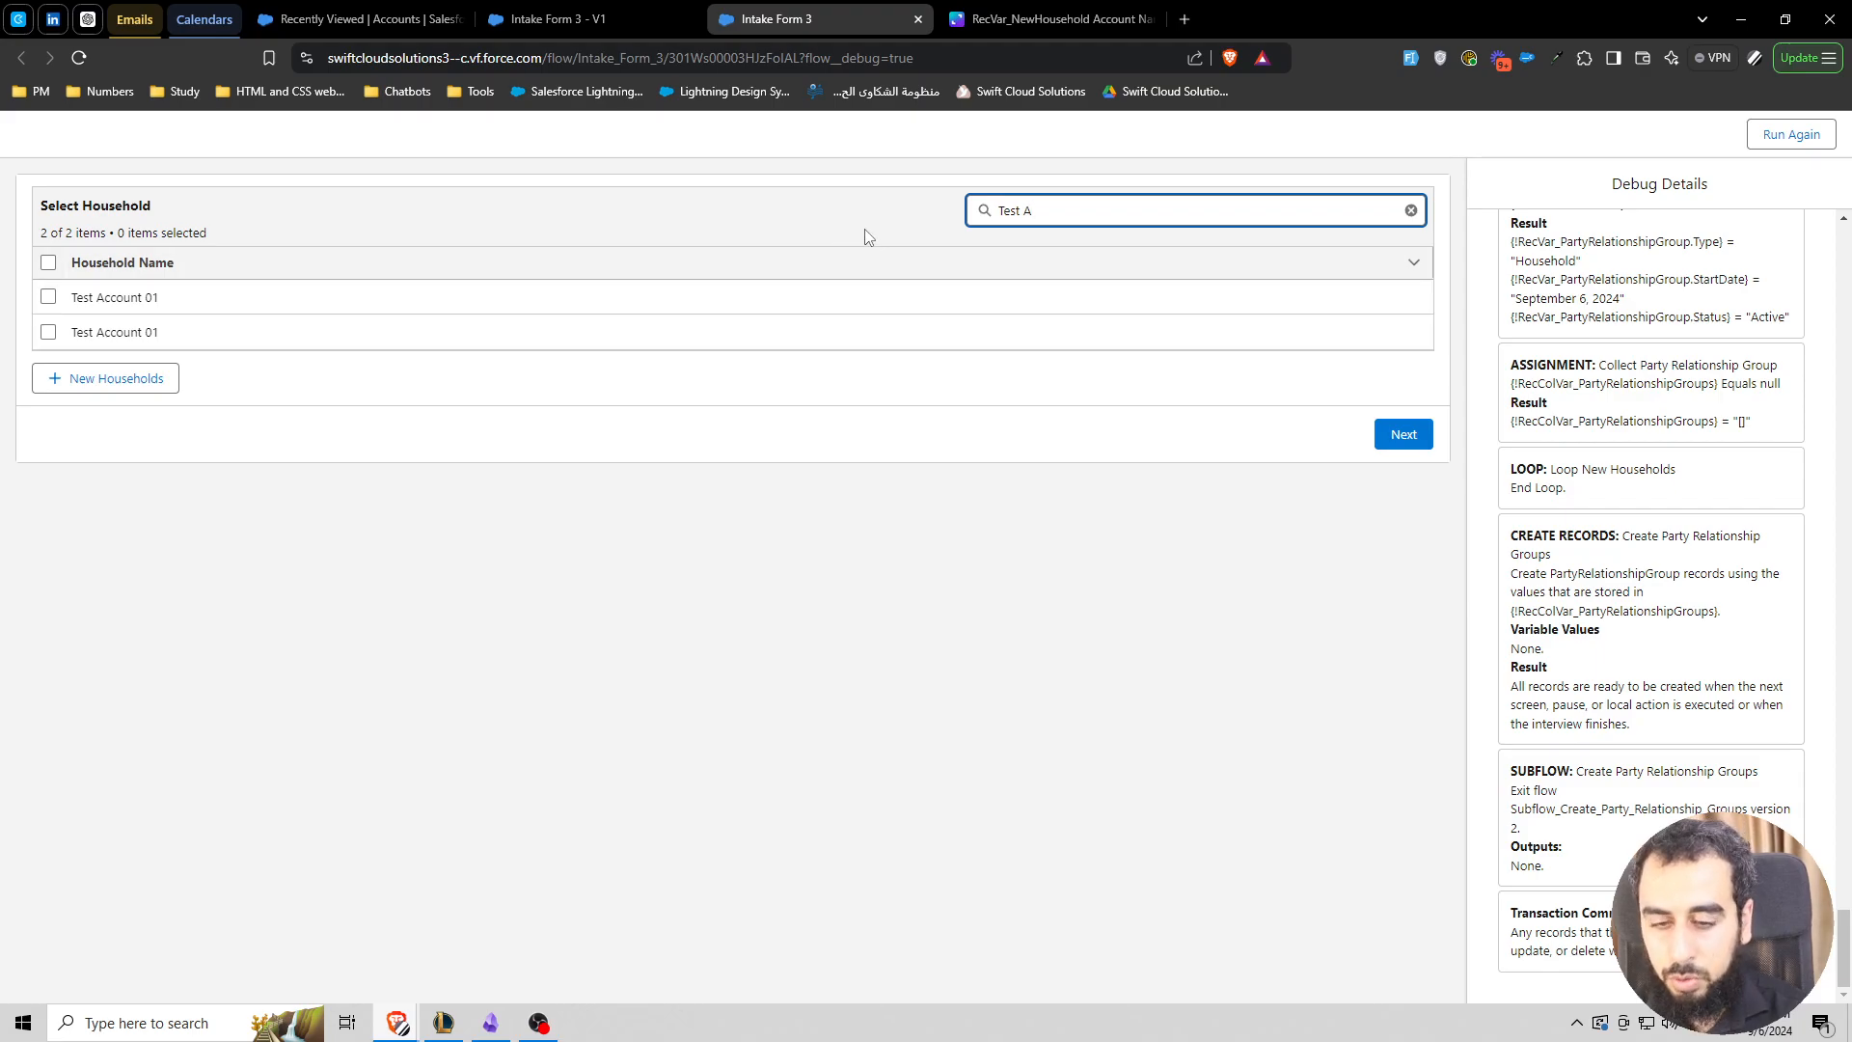
left_click(835, 228)
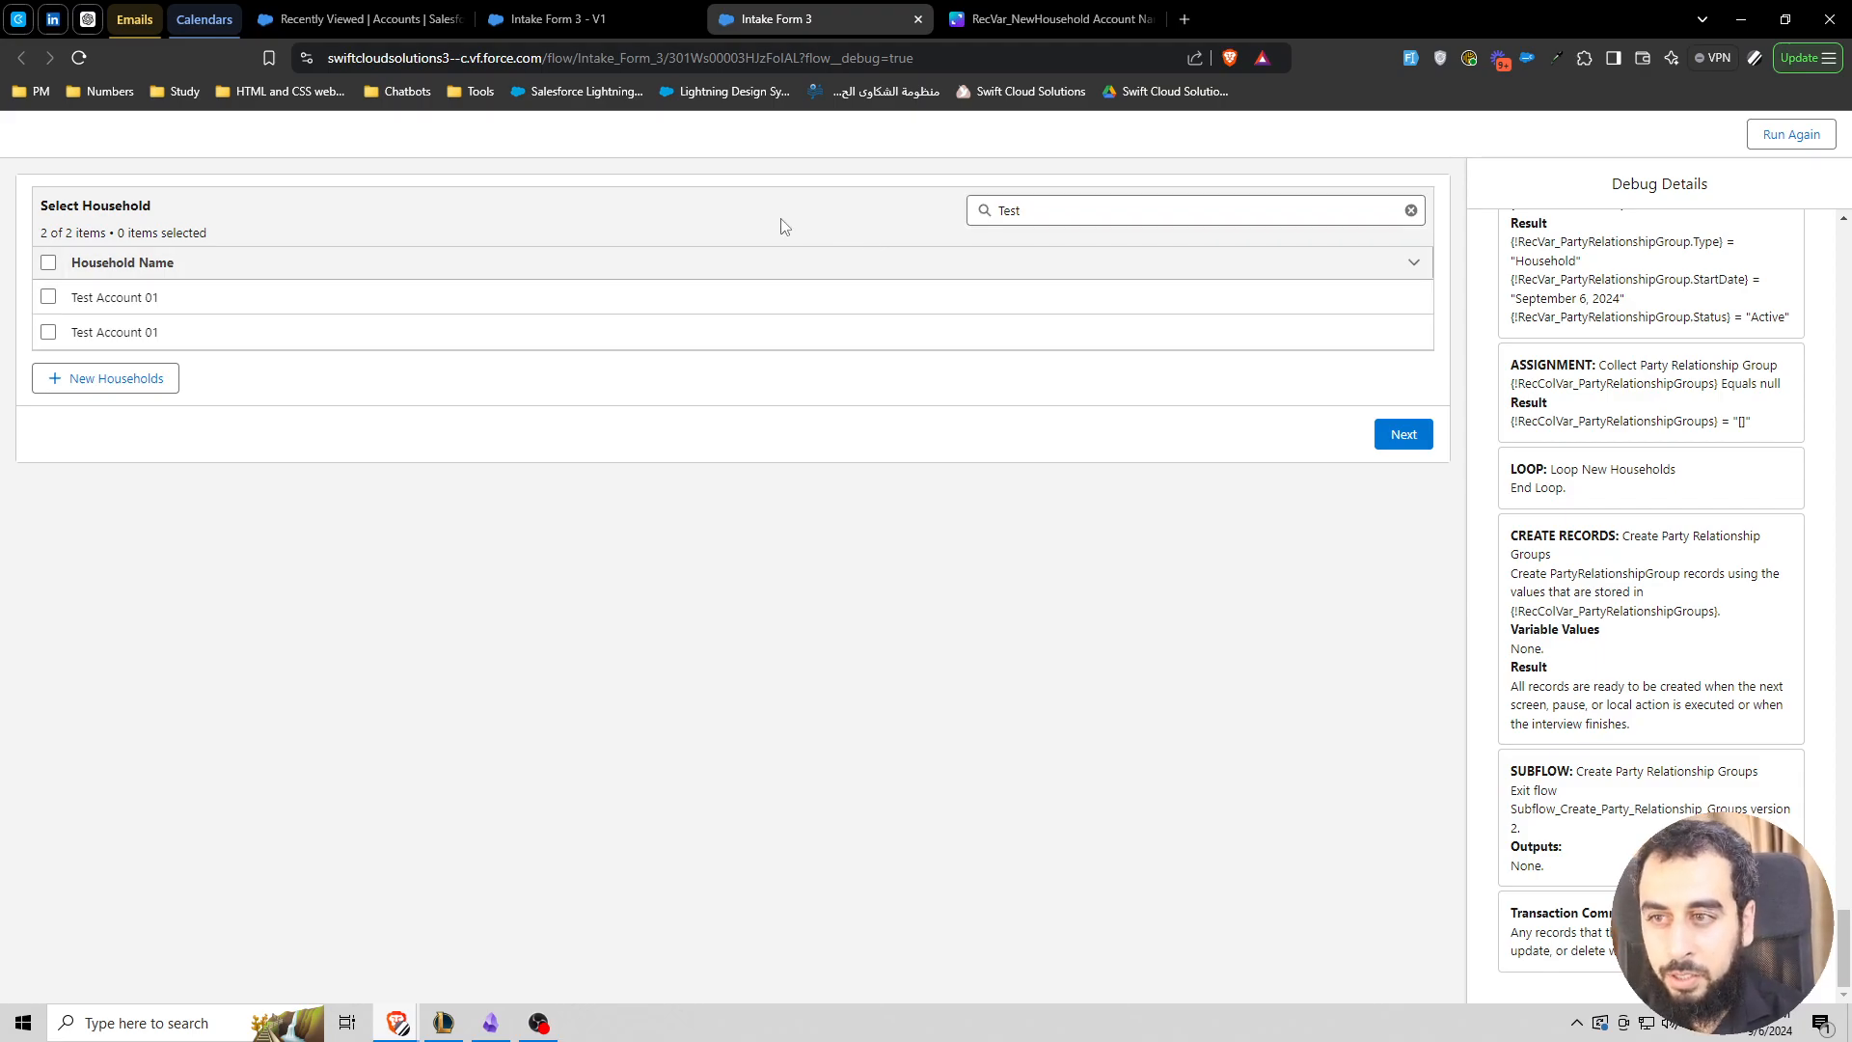